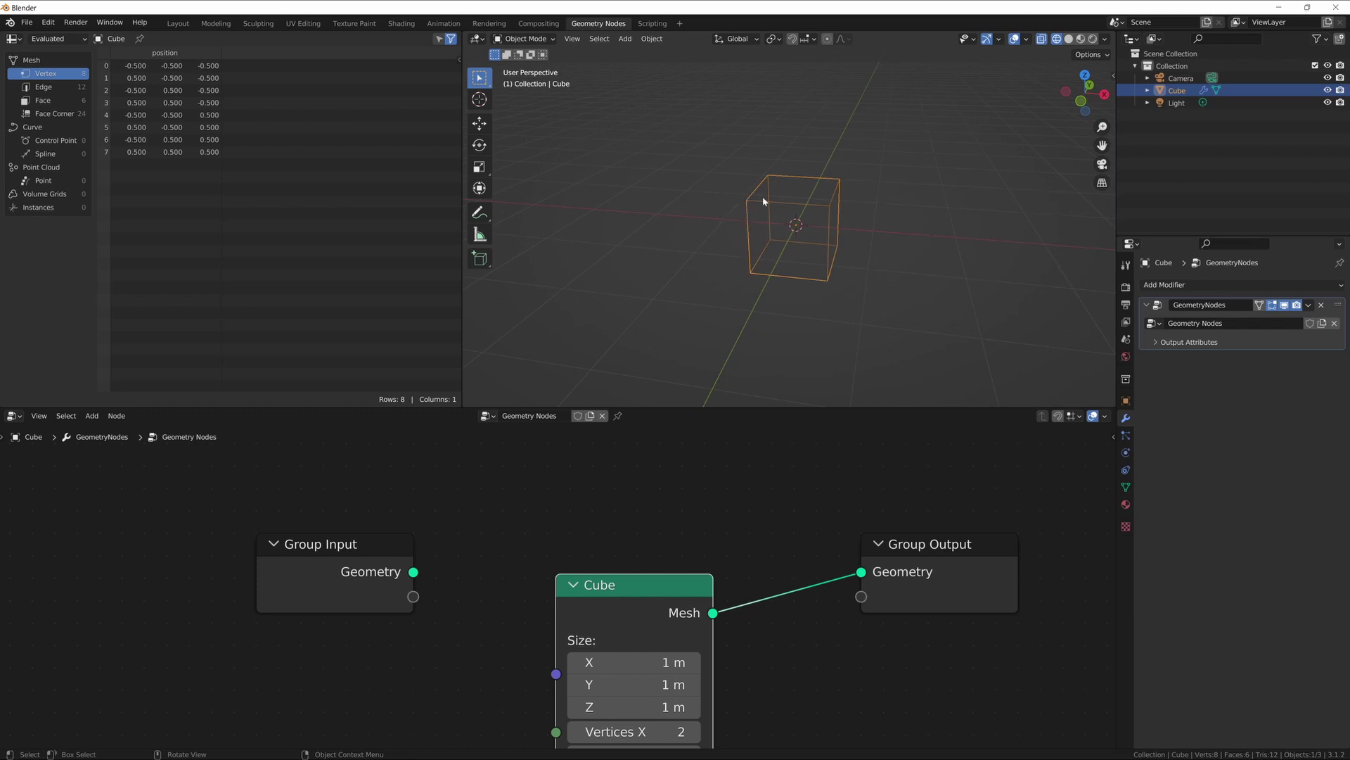
# Step: Show the node group's interface settings and remove the Geometry socket from its inputs
pyautogui.scroll(-2, 629, 521)
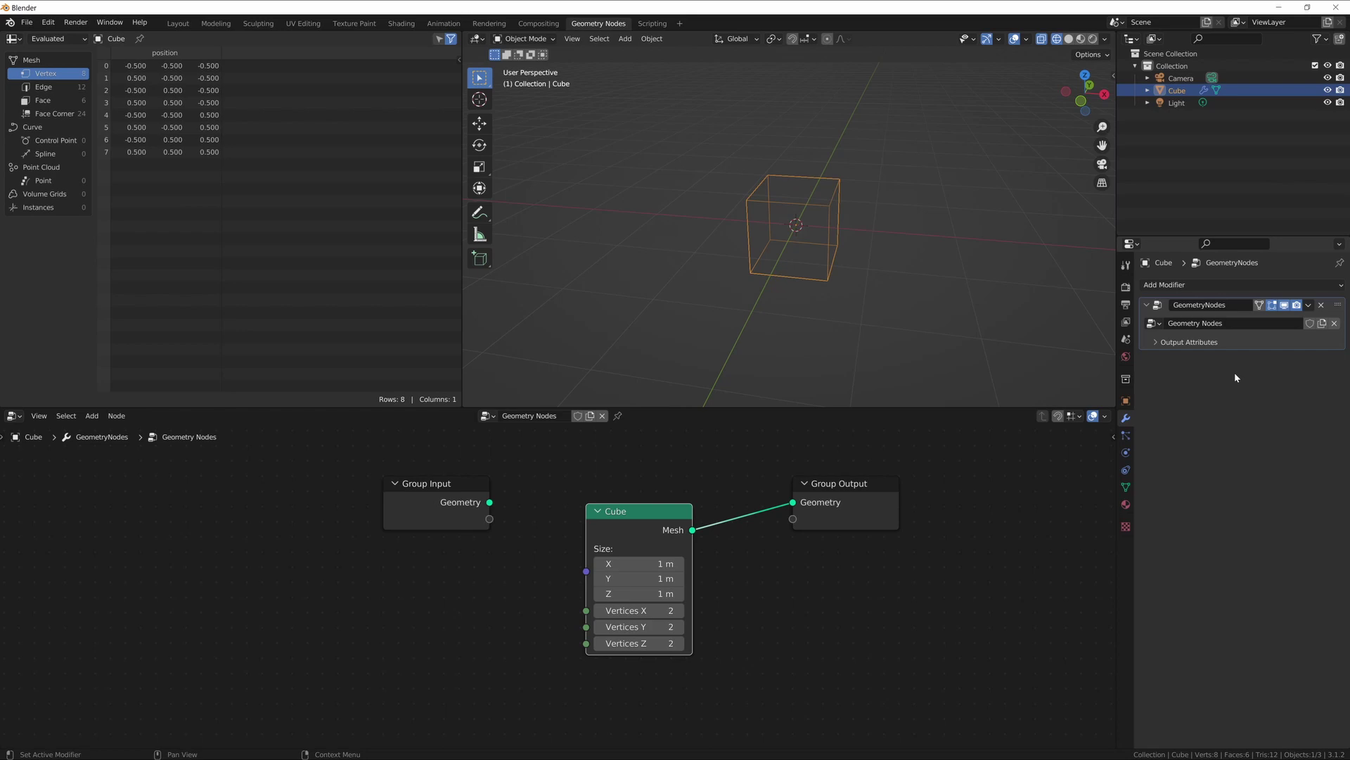
pyautogui.moveTo(799, 572); pyautogui.dragTo(864, 516, button='middle')
pyautogui.click(499, 462)
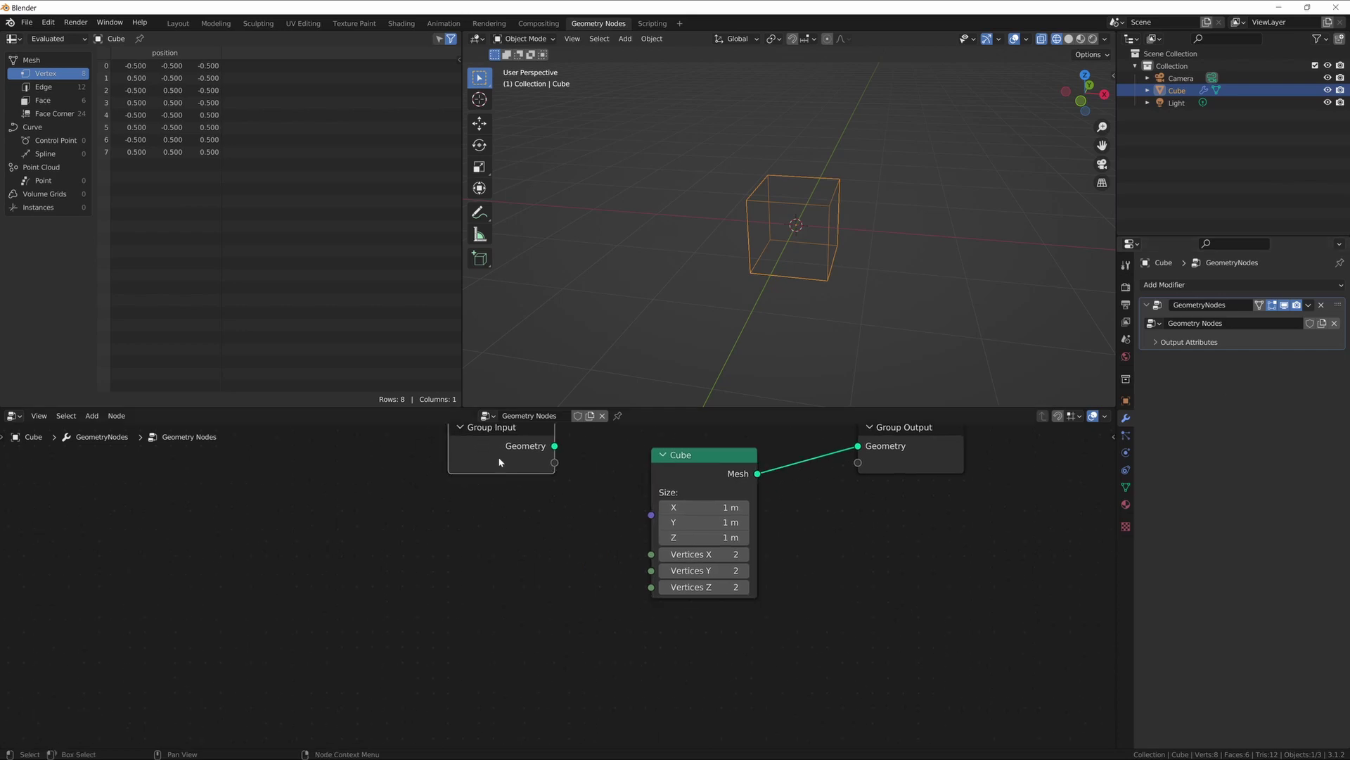
pyautogui.press('n')
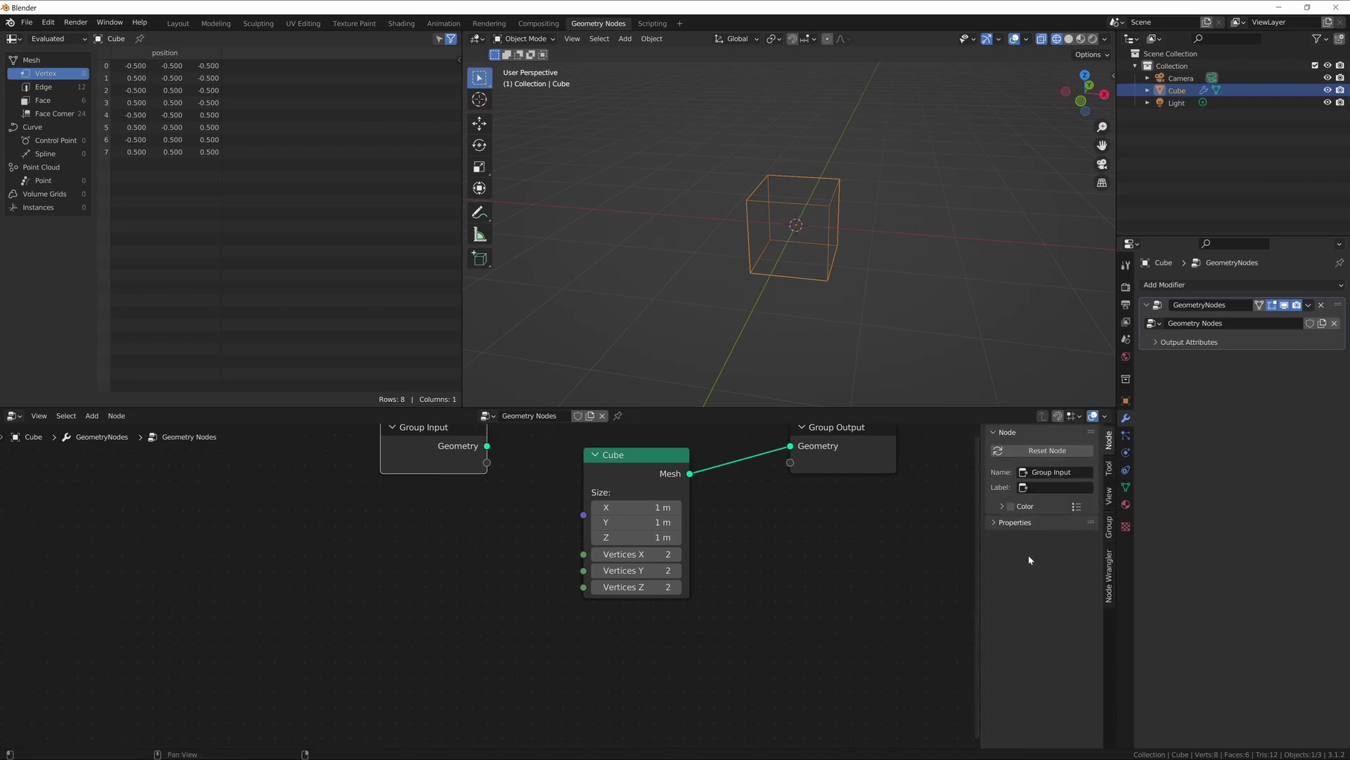
pyautogui.moveTo(446, 467); pyautogui.dragTo(448, 523, button='middle')
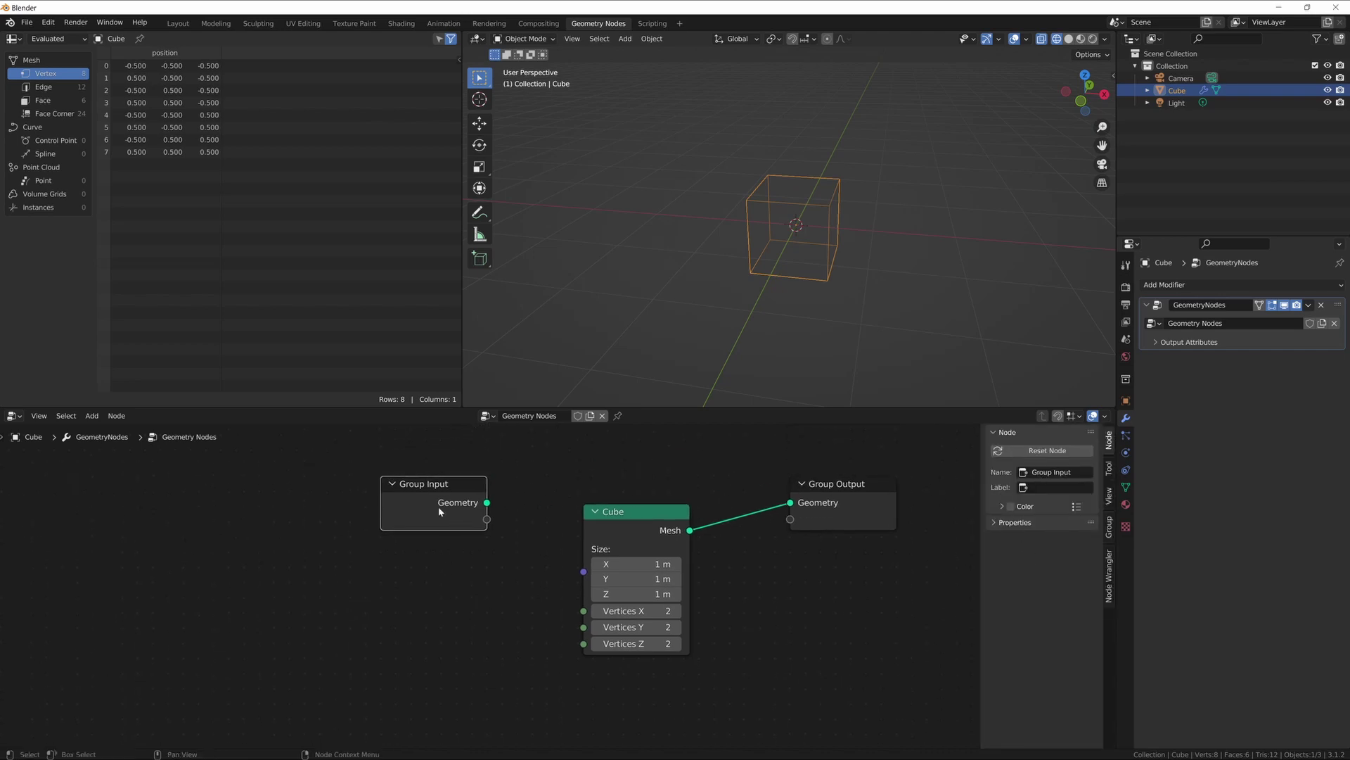
pyautogui.click(1110, 526)
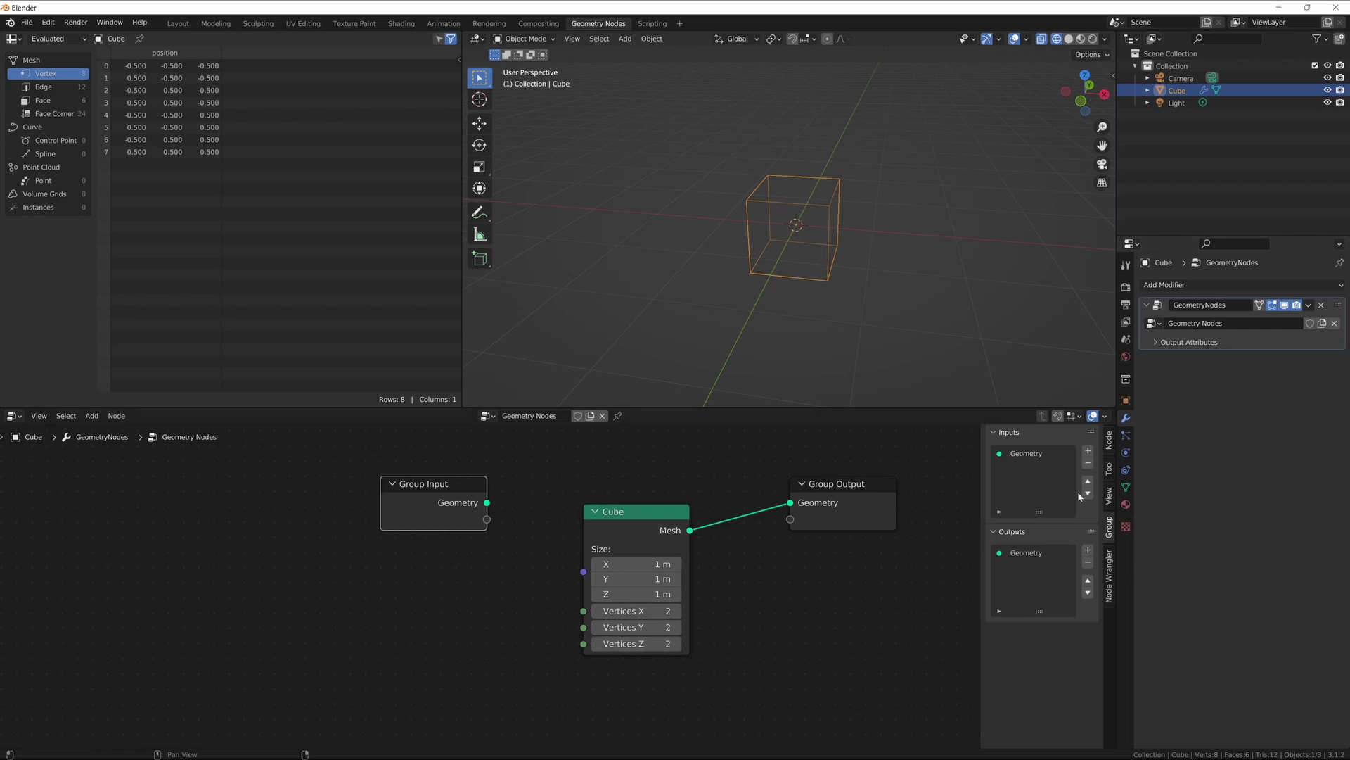
pyautogui.click(1017, 454)
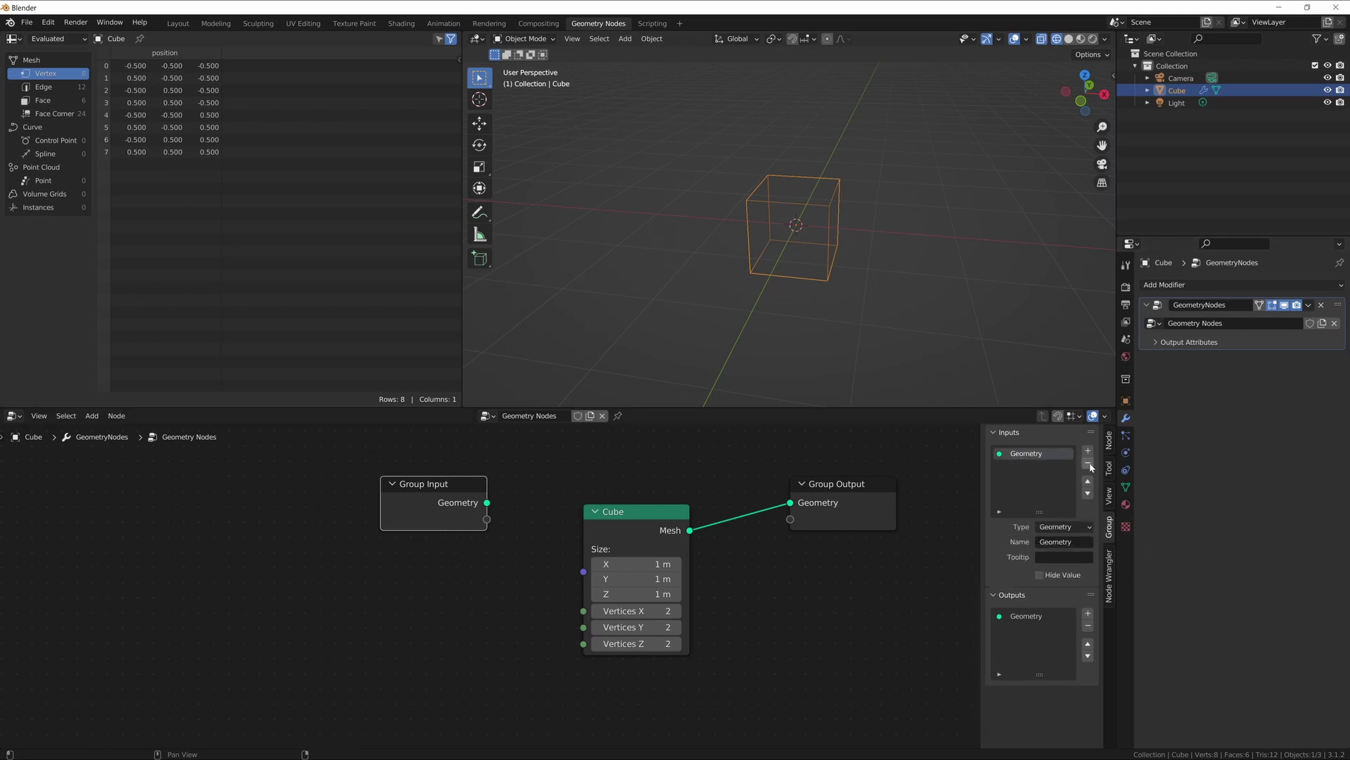
pyautogui.click(1088, 463)
# Step: Expose the Cube node's Vertices X, Vertices Y and Vertices Z as group inputs by linking them to Group Input
pyautogui.moveTo(487, 503); pyautogui.dragTo(583, 610)
pyautogui.moveTo(487, 519); pyautogui.dragTo(583, 626)
pyautogui.moveTo(487, 537); pyautogui.dragTo(583, 644)
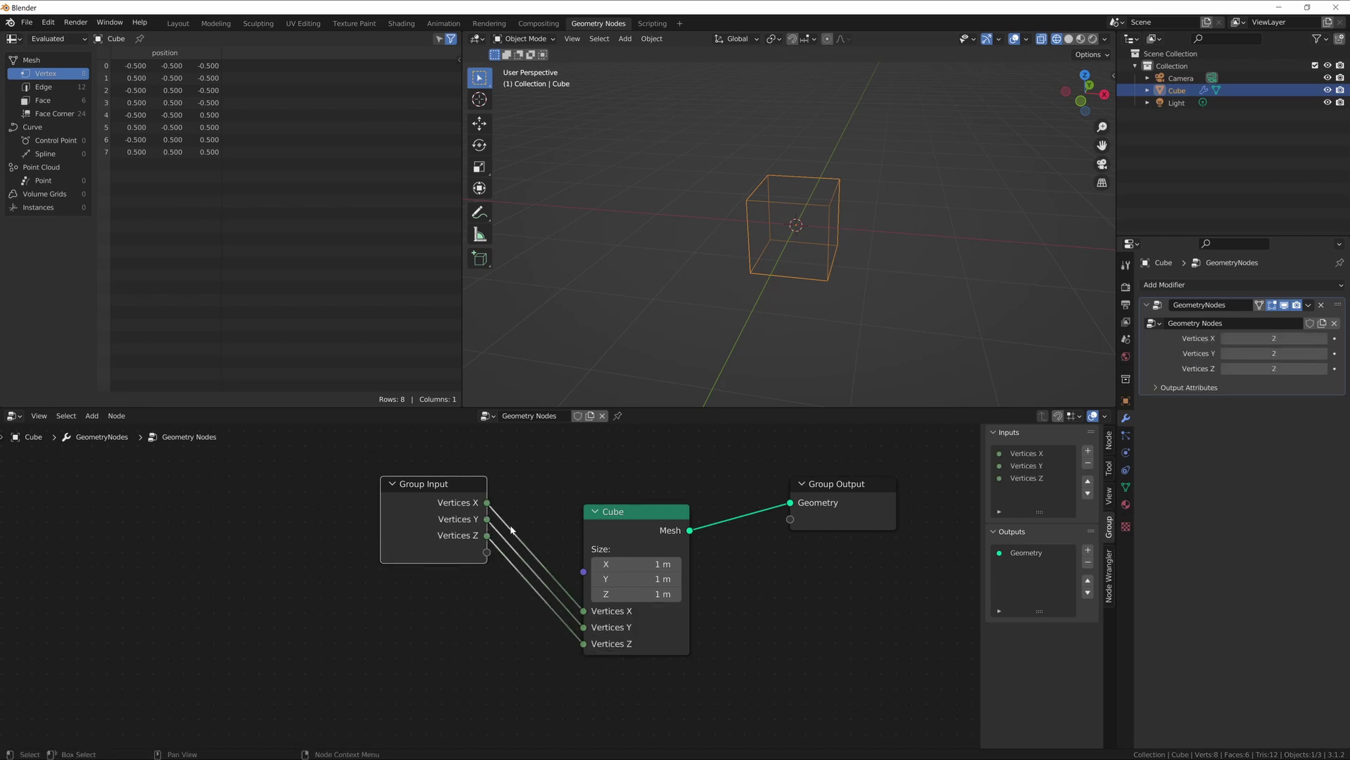
# Step: Raise Vertices X, Vertices Y and Vertices Z to 5 each in the GeometryNodes modifier
pyautogui.click(1326, 338)
pyautogui.click(1326, 339)
pyautogui.click(1326, 339)
pyautogui.click(1325, 353)
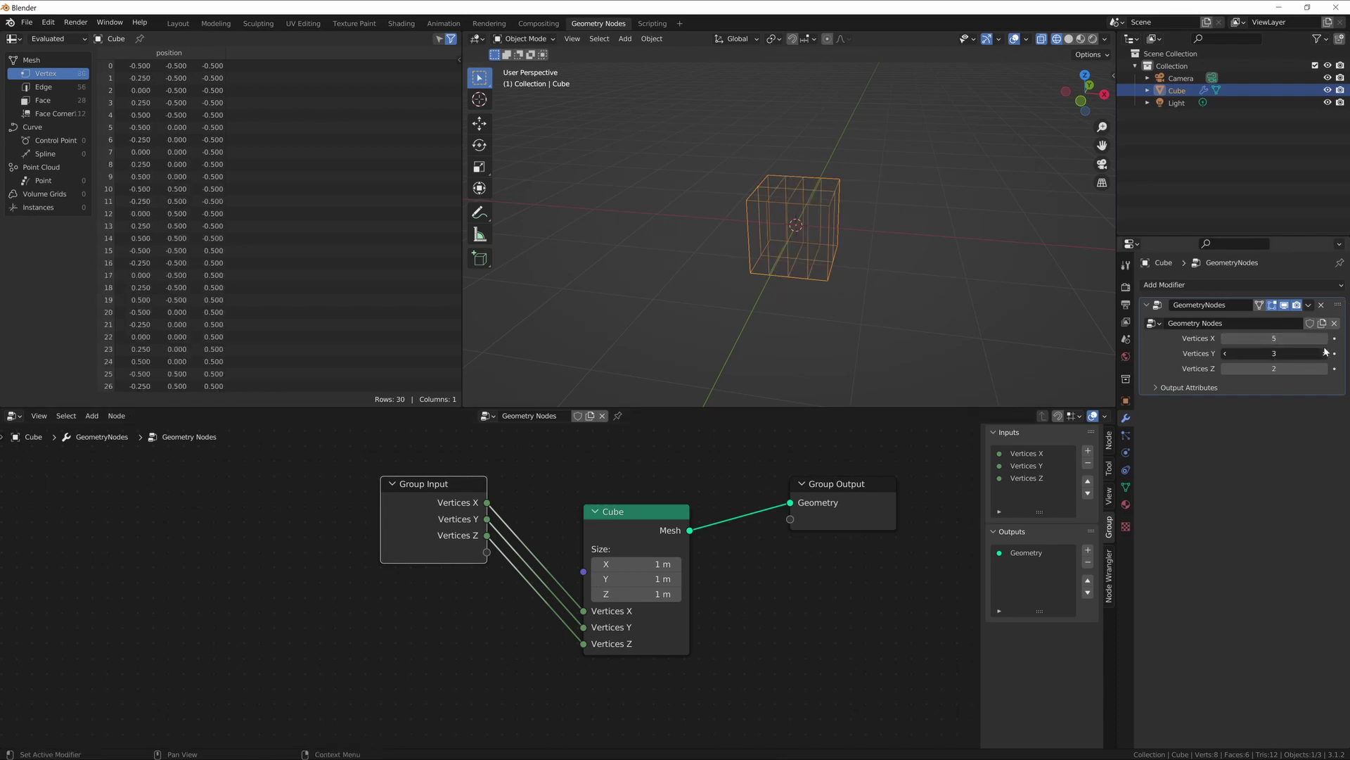
pyautogui.click(1326, 353)
pyautogui.click(1326, 353)
pyautogui.click(1326, 369)
pyautogui.click(1325, 368)
pyautogui.click(1325, 369)
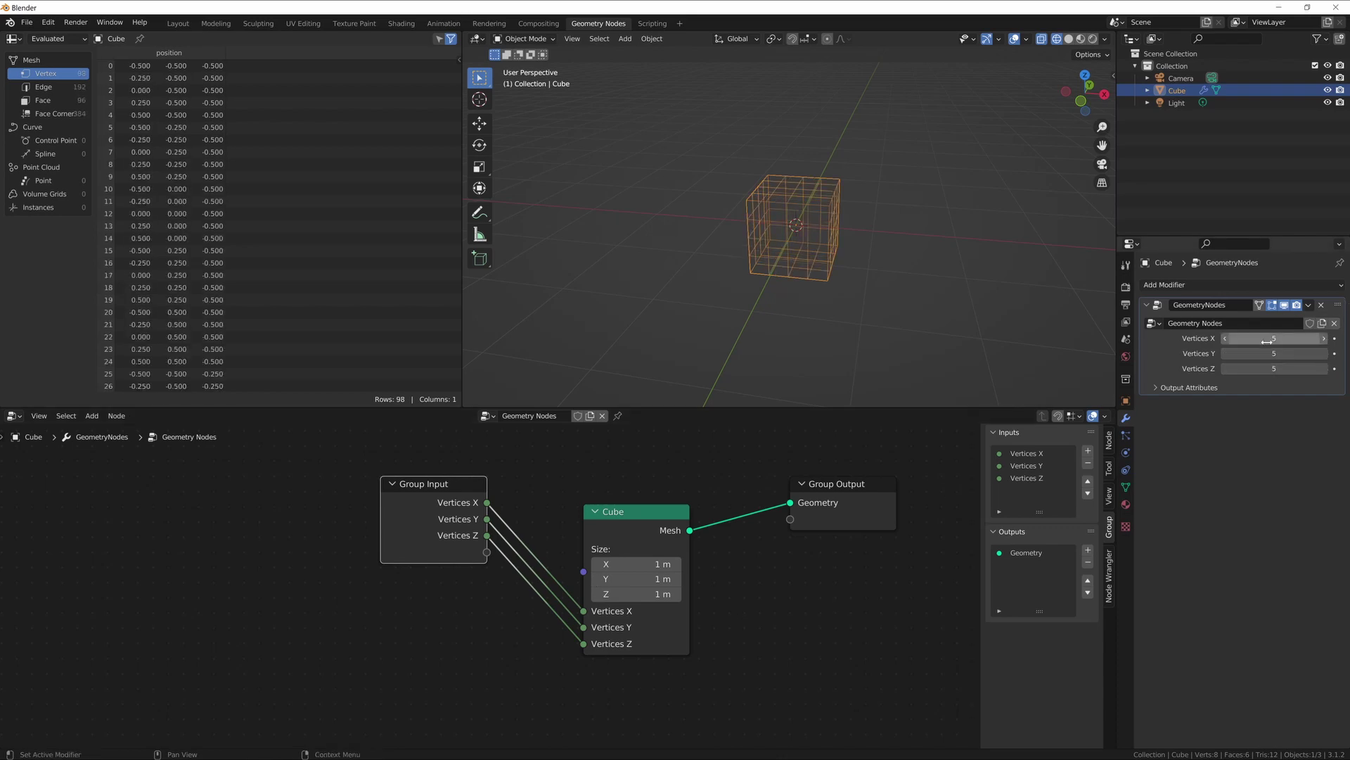
# Step: Set Vertices X, Vertices Y and Vertices Z together to 2 in the modifier
pyautogui.moveTo(1270, 338); pyautogui.dragTo(1270, 368)
pyautogui.write('2')
pyautogui.press('Return')
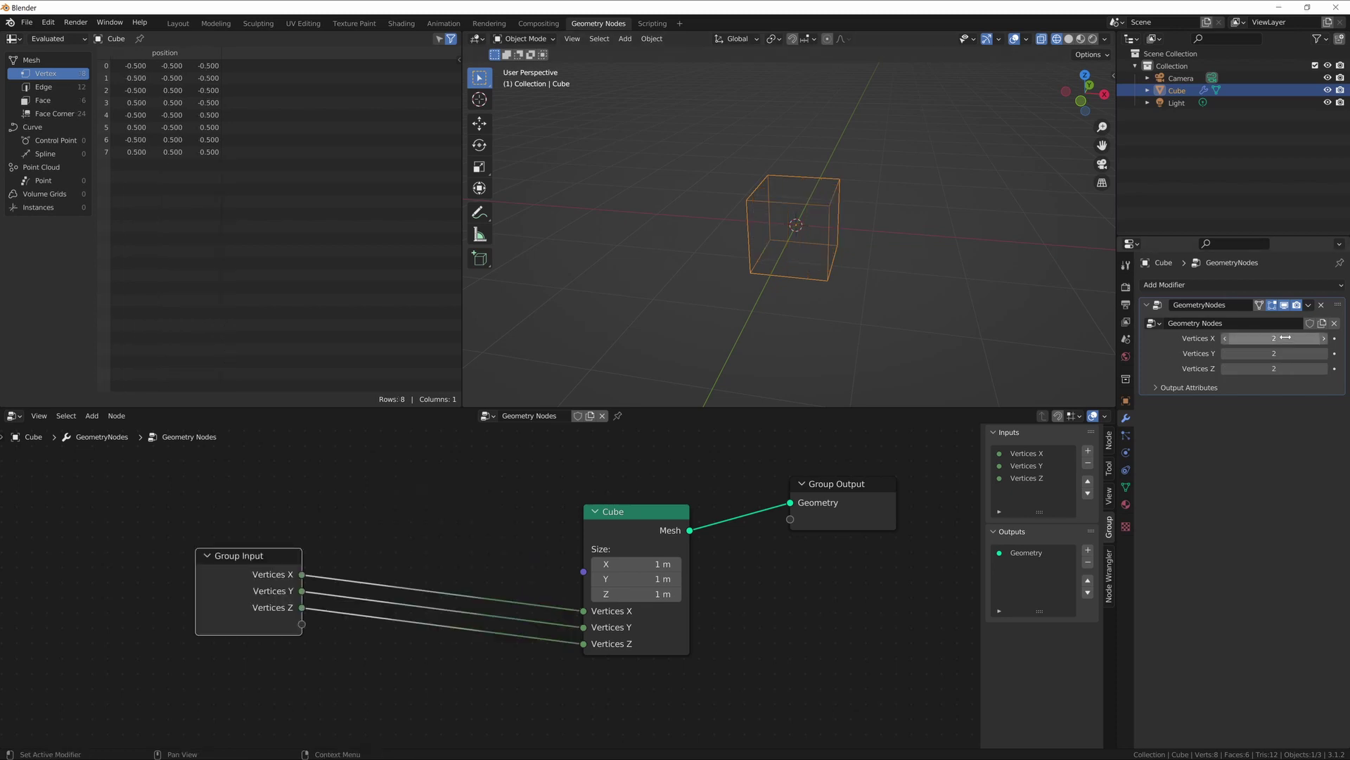
pyautogui.moveTo(1286, 338)
pyautogui.mouseDown()
pyautogui.moveTo(1319, 338)
pyautogui.moveTo(1281, 338)
pyautogui.mouseUp()
# Step: Draw annotation strokes along the cube's upper front edge and beyond it, undo them, and return to the selection tool
pyautogui.moveTo(760, 236); pyautogui.dragTo(789, 229, button='middle')
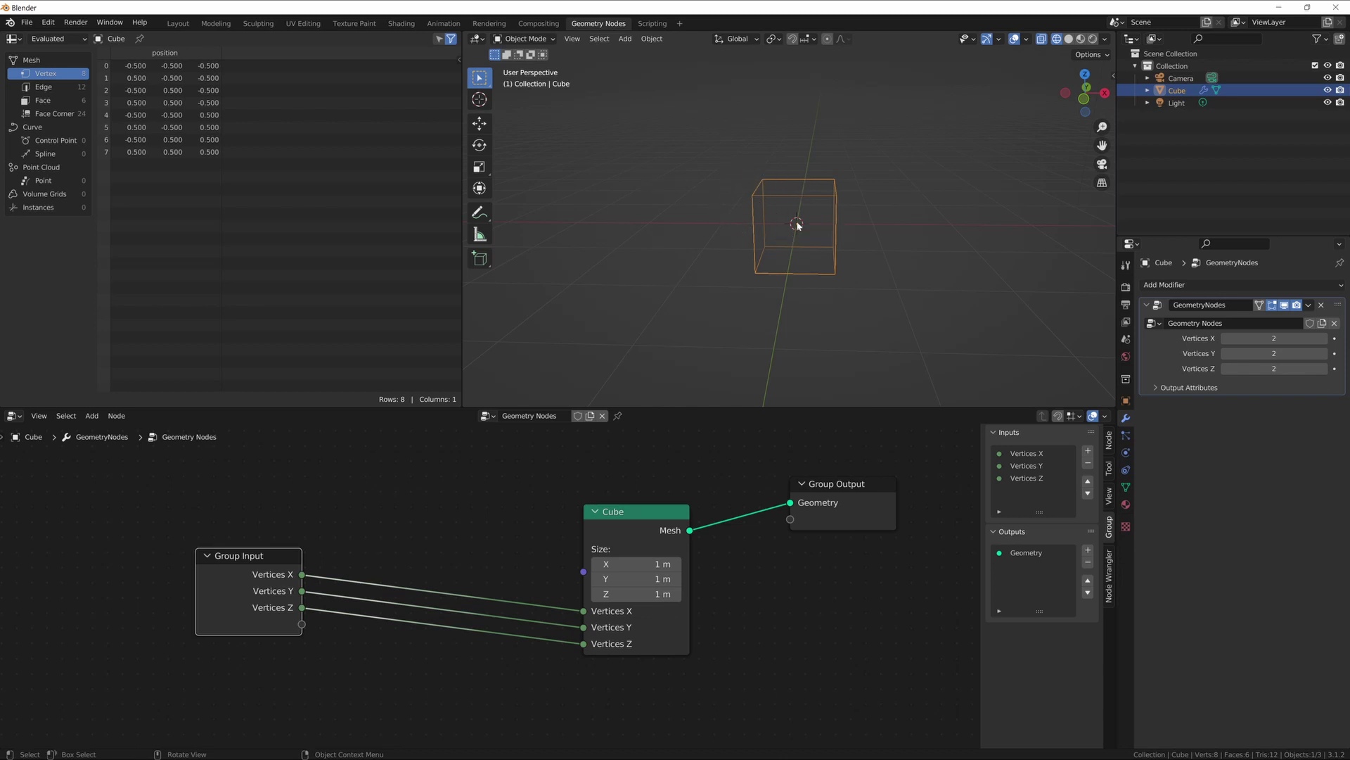
pyautogui.moveTo(749, 204)
pyautogui.mouseDown(button='middle')
pyautogui.moveTo(771, 201)
pyautogui.moveTo(739, 203)
pyautogui.mouseUp(button='middle')
pyautogui.hotkey('shift', 'space')
pyautogui.press('d')
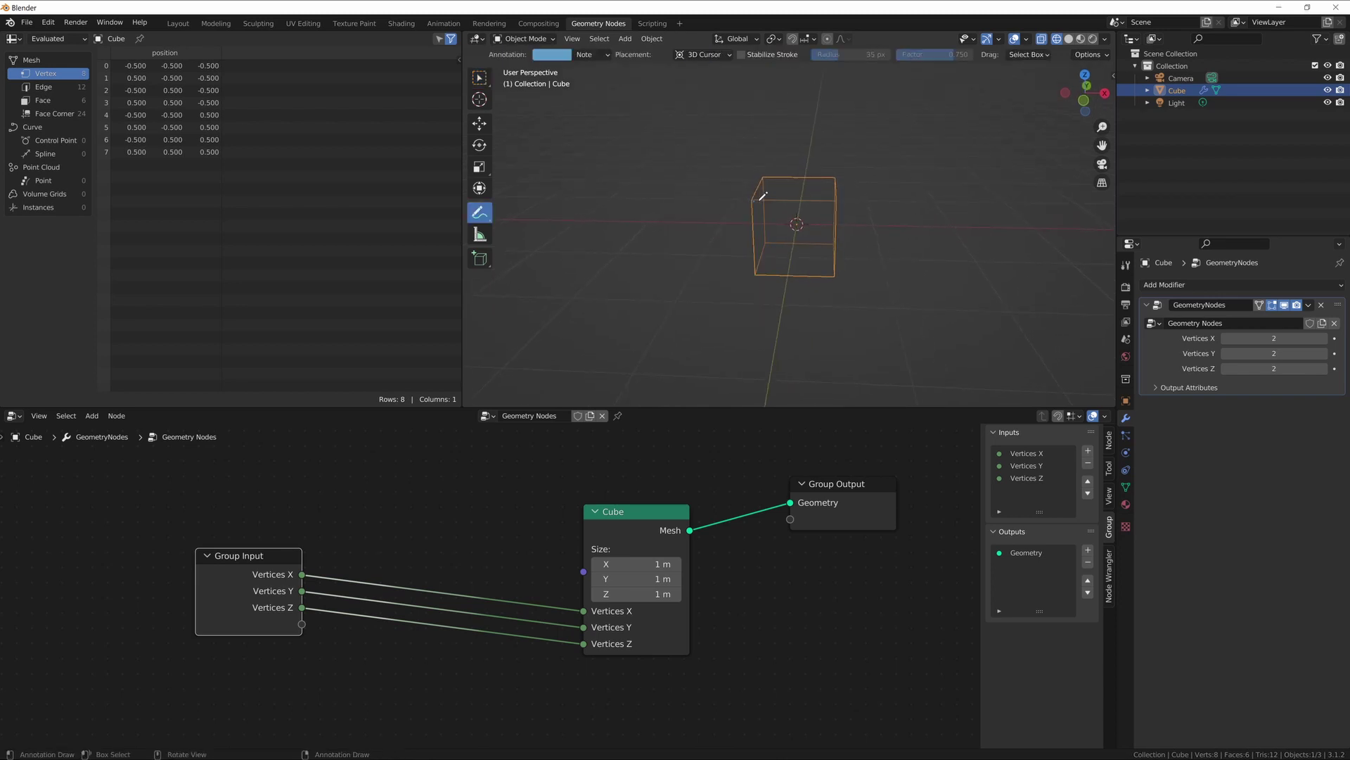
pyautogui.moveTo(754, 202); pyautogui.dragTo(844, 201)
pyautogui.moveTo(753, 201); pyautogui.dragTo(595, 203)
pyautogui.moveTo(579, 202); pyautogui.dragTo(490, 202)
pyautogui.hotkey('ctrl', 'z')
pyautogui.hotkey('ctrl', 'z')
pyautogui.hotkey('ctrl', 'z')
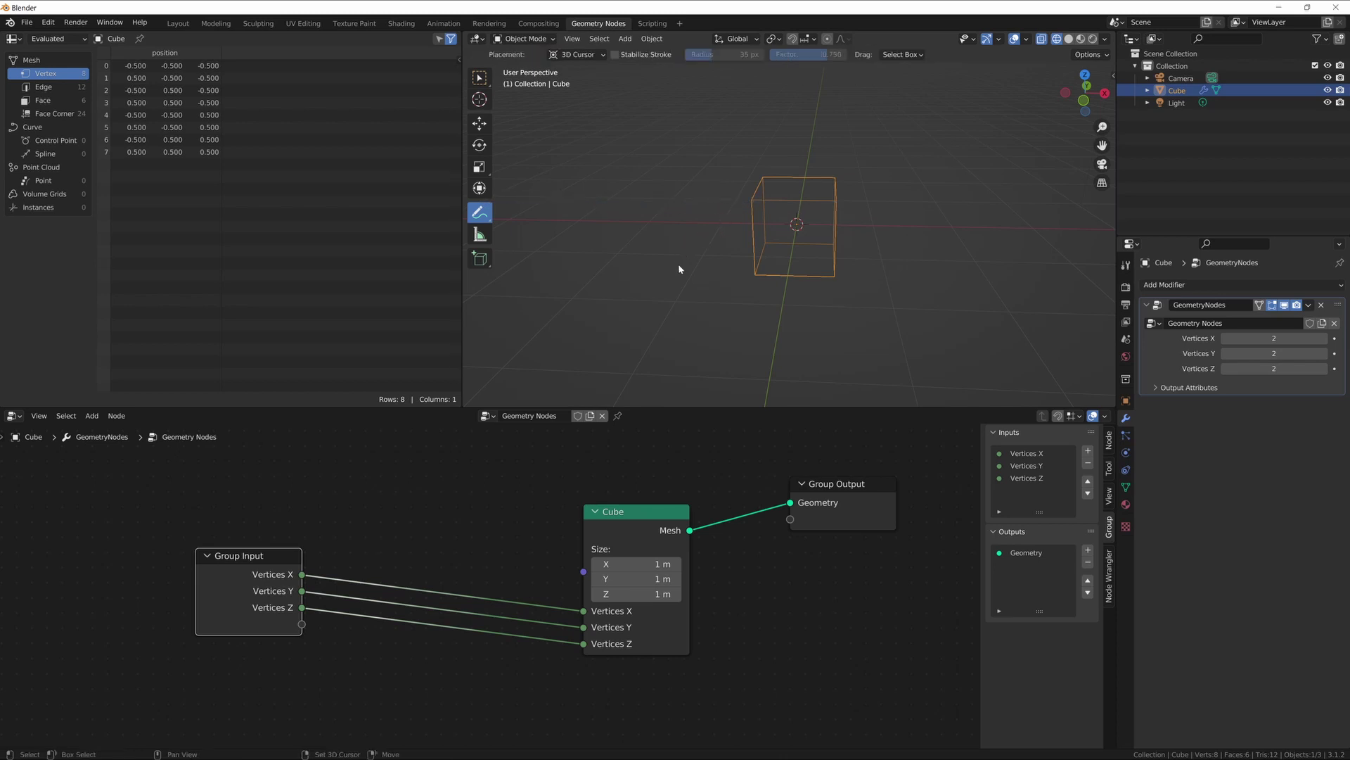
pyautogui.hotkey('shift', 'space')
pyautogui.press('w')
# Step: Add a Combine XYZ node and link the group's Vertices X, Y and Z to its X, Y and Z inputs
pyautogui.moveTo(395, 528); pyautogui.dragTo(439, 516, button='middle')
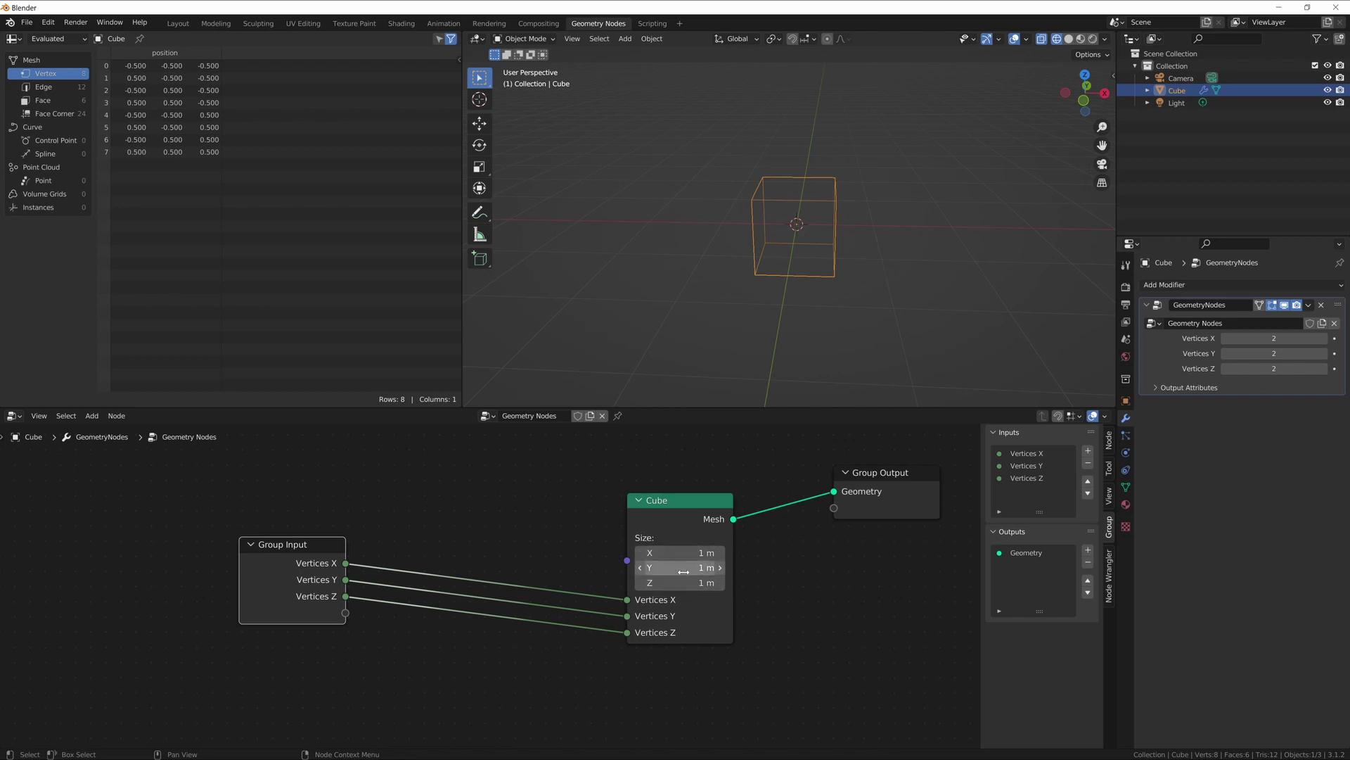
pyautogui.moveTo(506, 500); pyautogui.dragTo(571, 538, button='middle')
pyautogui.hotkey('shift', 'a')
pyautogui.write('combine')
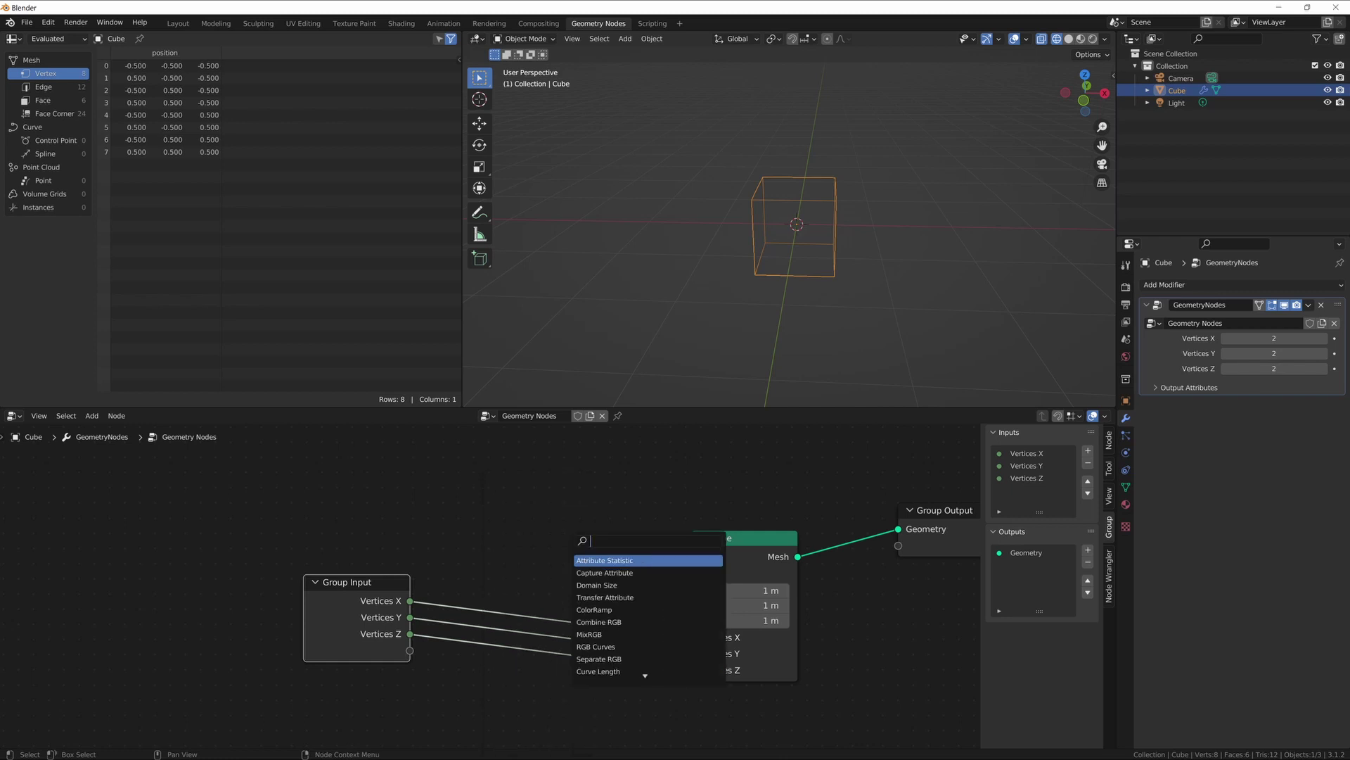
pyautogui.click(598, 572)
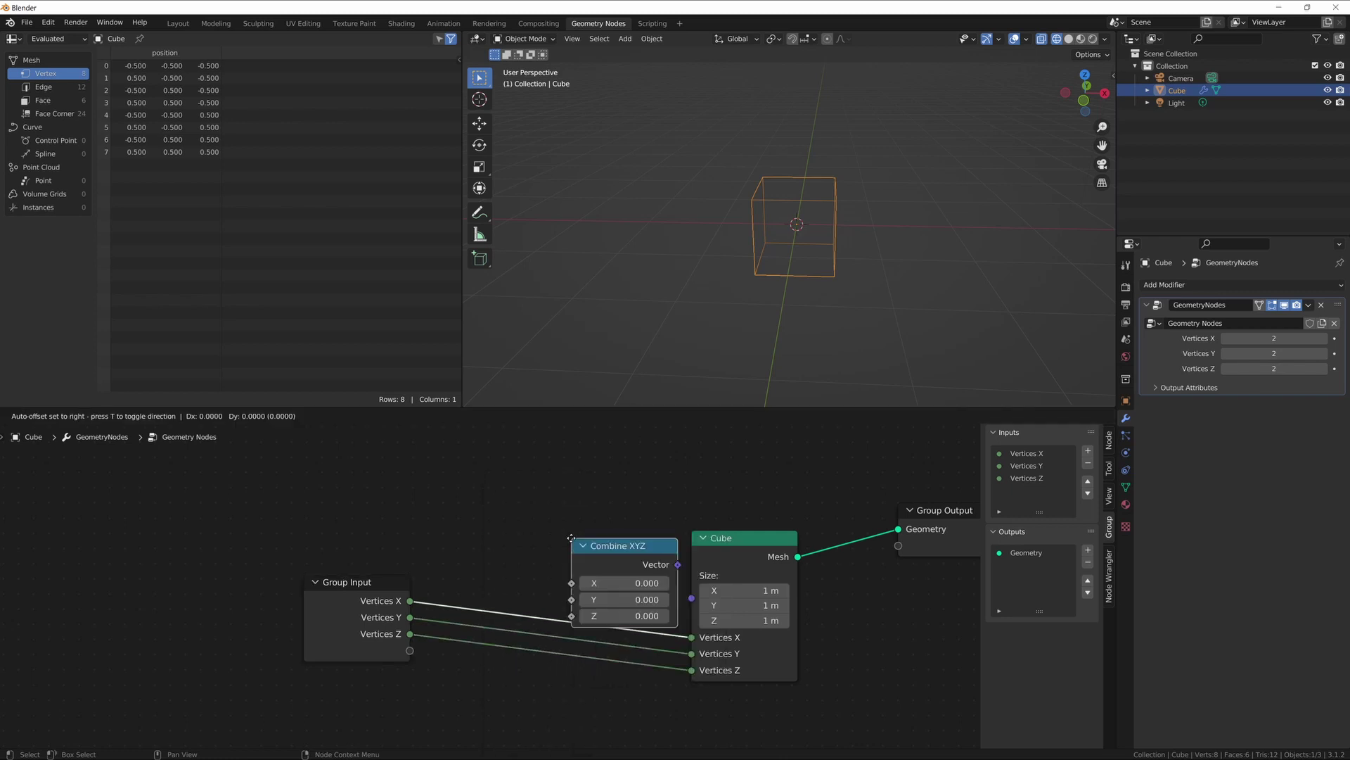
pyautogui.click(536, 525)
pyautogui.moveTo(410, 600); pyautogui.dragTo(511, 550)
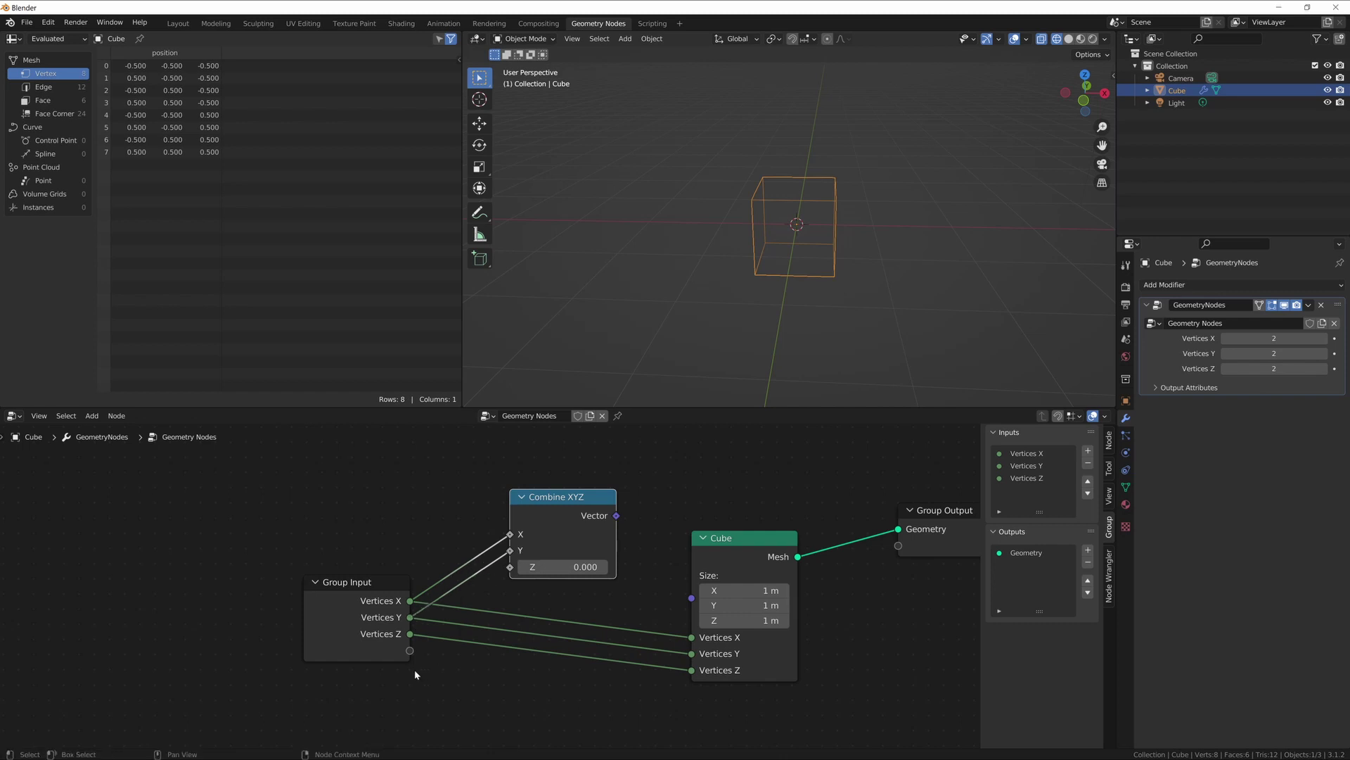
pyautogui.moveTo(410, 635); pyautogui.dragTo(511, 567)
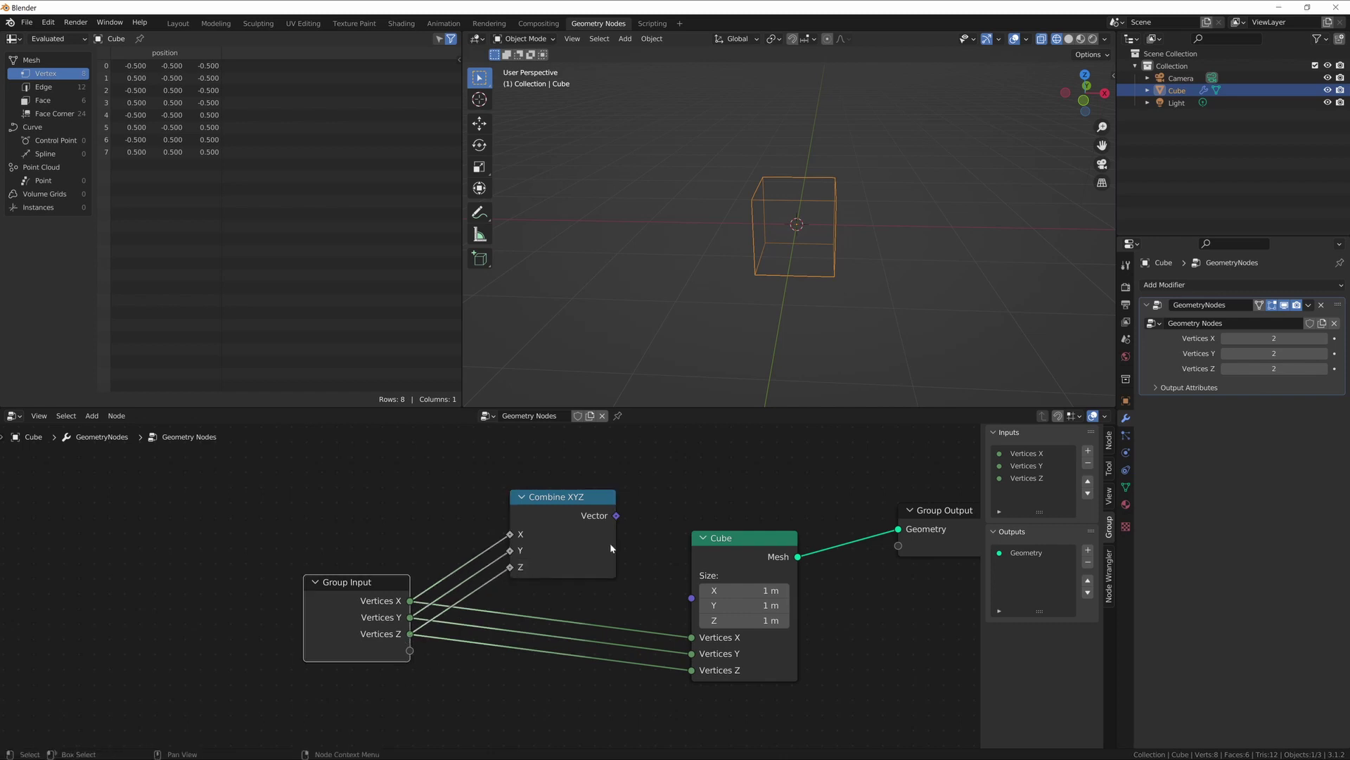
# Step: Add a Vector Math node above the Cube node
pyautogui.hotkey('shift', 'a')
pyautogui.write('vector')
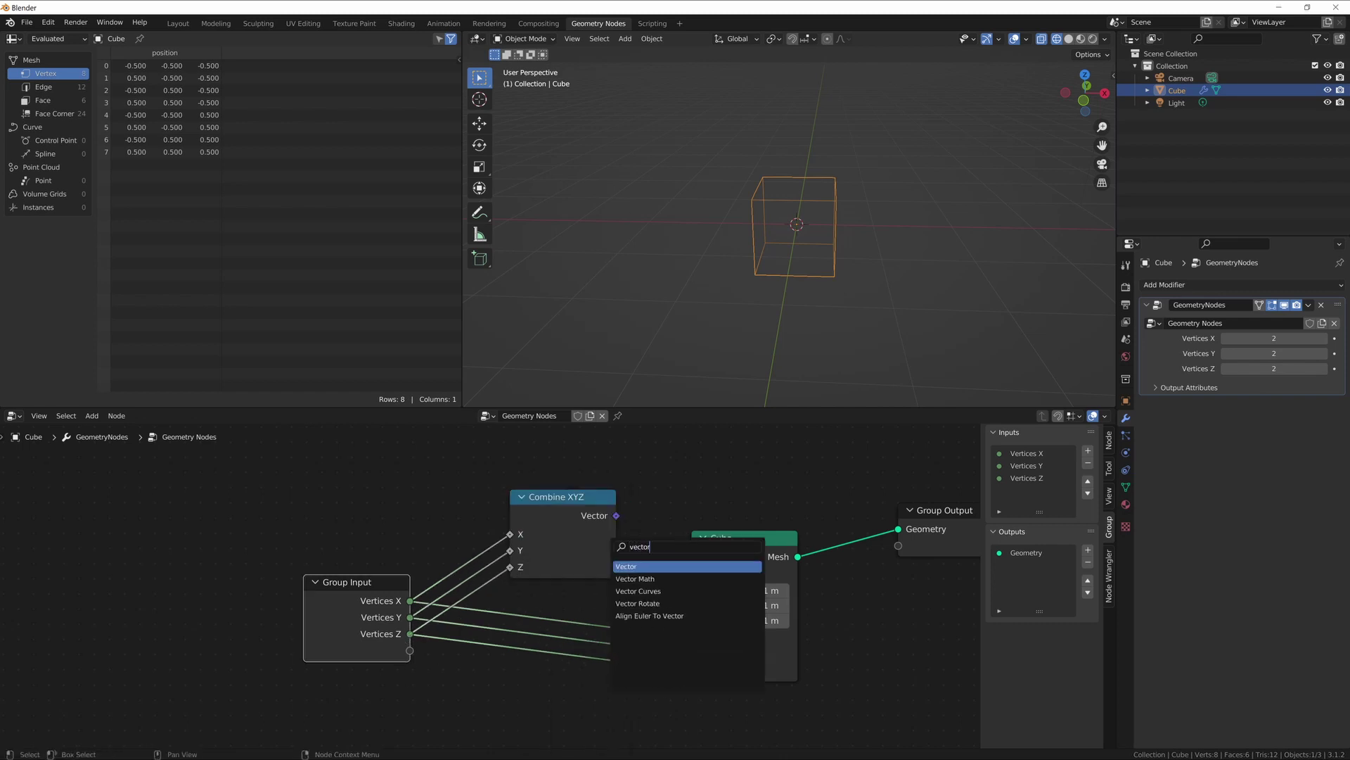
pyautogui.press('Down')
pyautogui.press('Return')
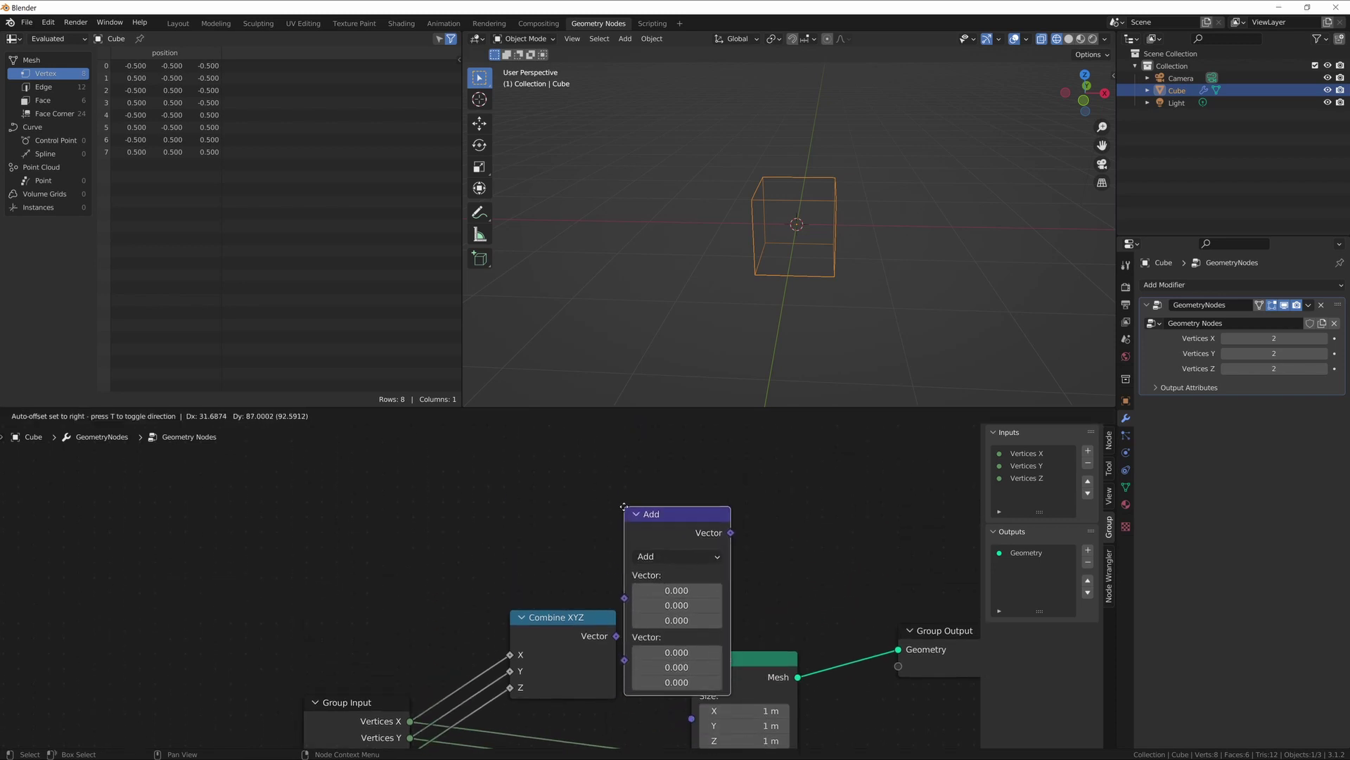
pyautogui.click(624, 506)
# Step: Spread out the Group Input, Combine XYZ and Vector Math nodes and link Combine XYZ's Vector to the math node's first vector input
pyautogui.moveTo(553, 646); pyautogui.dragTo(552, 556, button='middle')
pyautogui.moveTo(552, 557); pyautogui.dragTo(471, 553)
pyautogui.moveTo(298, 554); pyautogui.dragTo(508, 666)
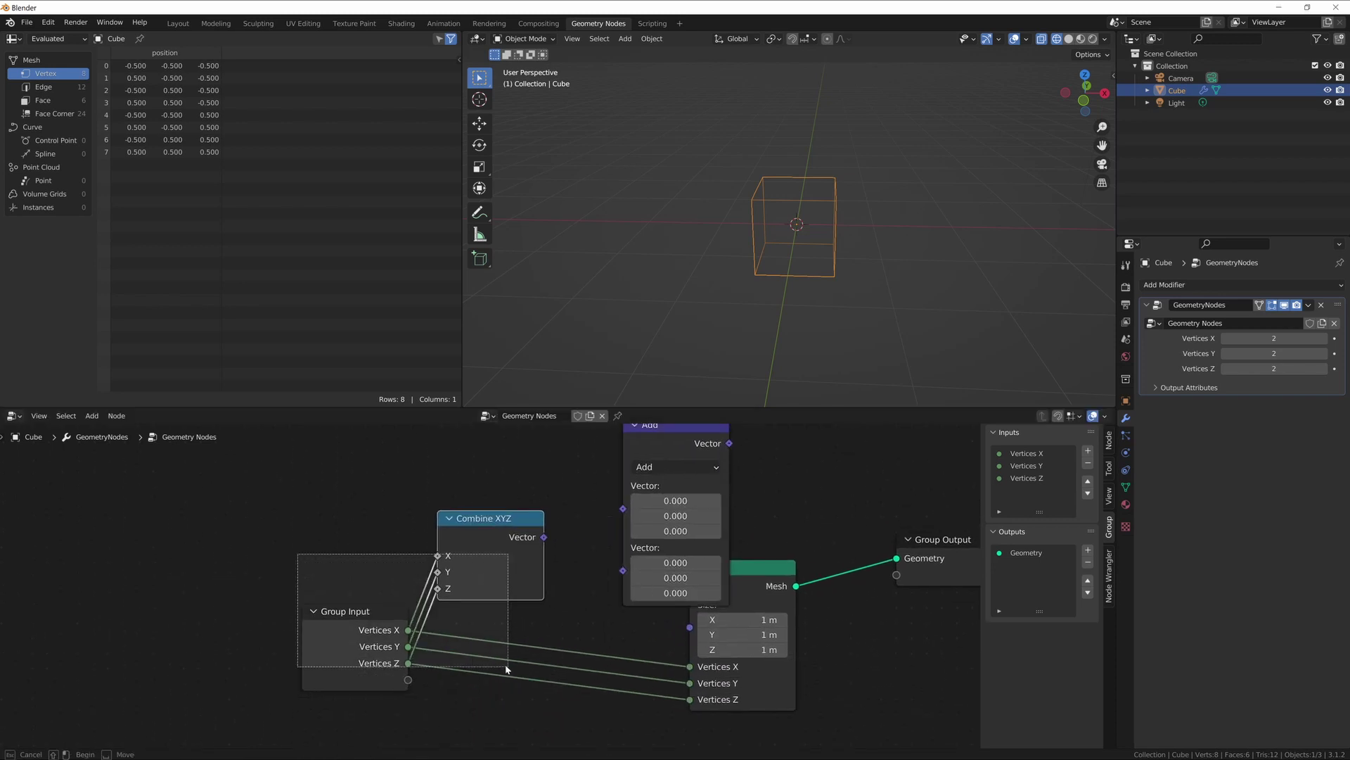
pyautogui.moveTo(475, 561); pyautogui.dragTo(381, 550)
pyautogui.moveTo(450, 525); pyautogui.dragTo(623, 509)
pyautogui.moveTo(666, 452); pyautogui.dragTo(592, 456)
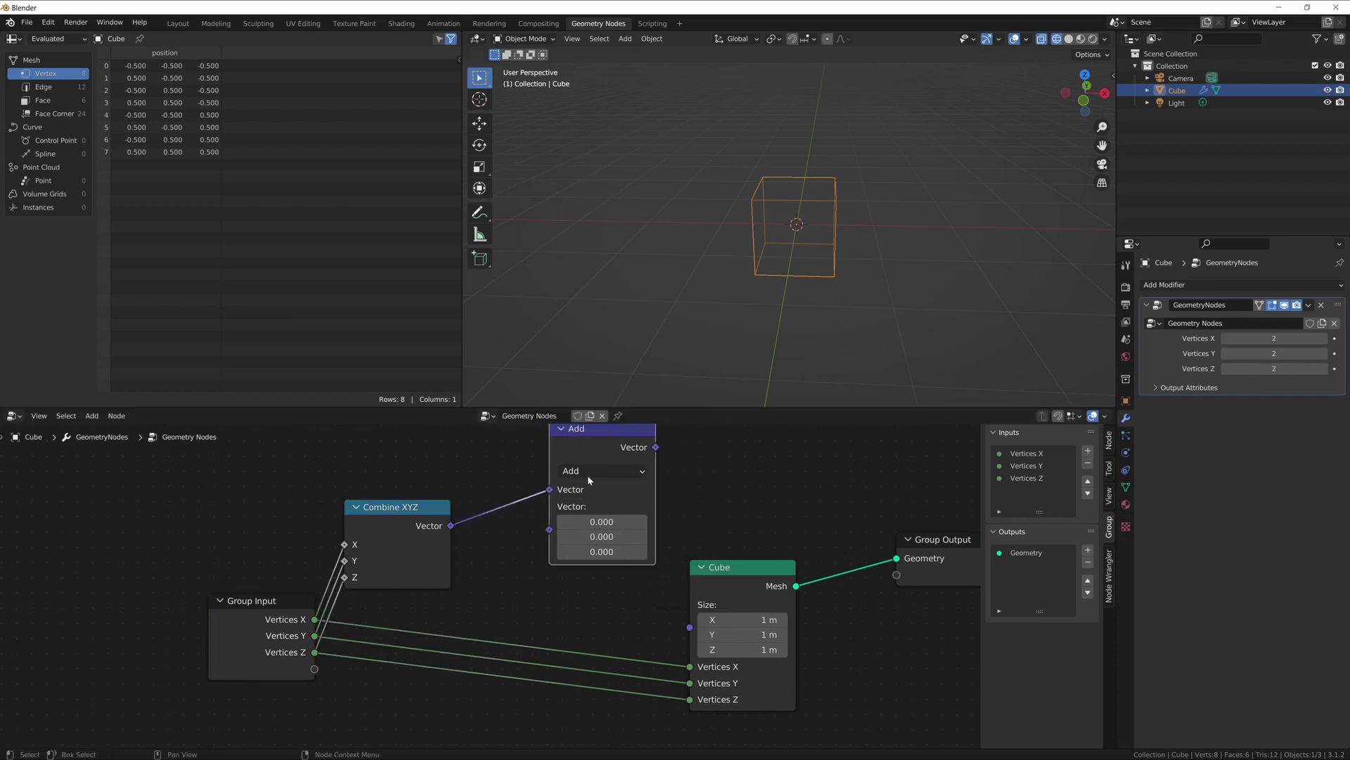
# Step: Switch the Vector Math operation to Subtract and set all three components of its second vector to 1
pyautogui.click(588, 475)
pyautogui.click(588, 486)
pyautogui.moveTo(601, 521); pyautogui.dragTo(601, 551)
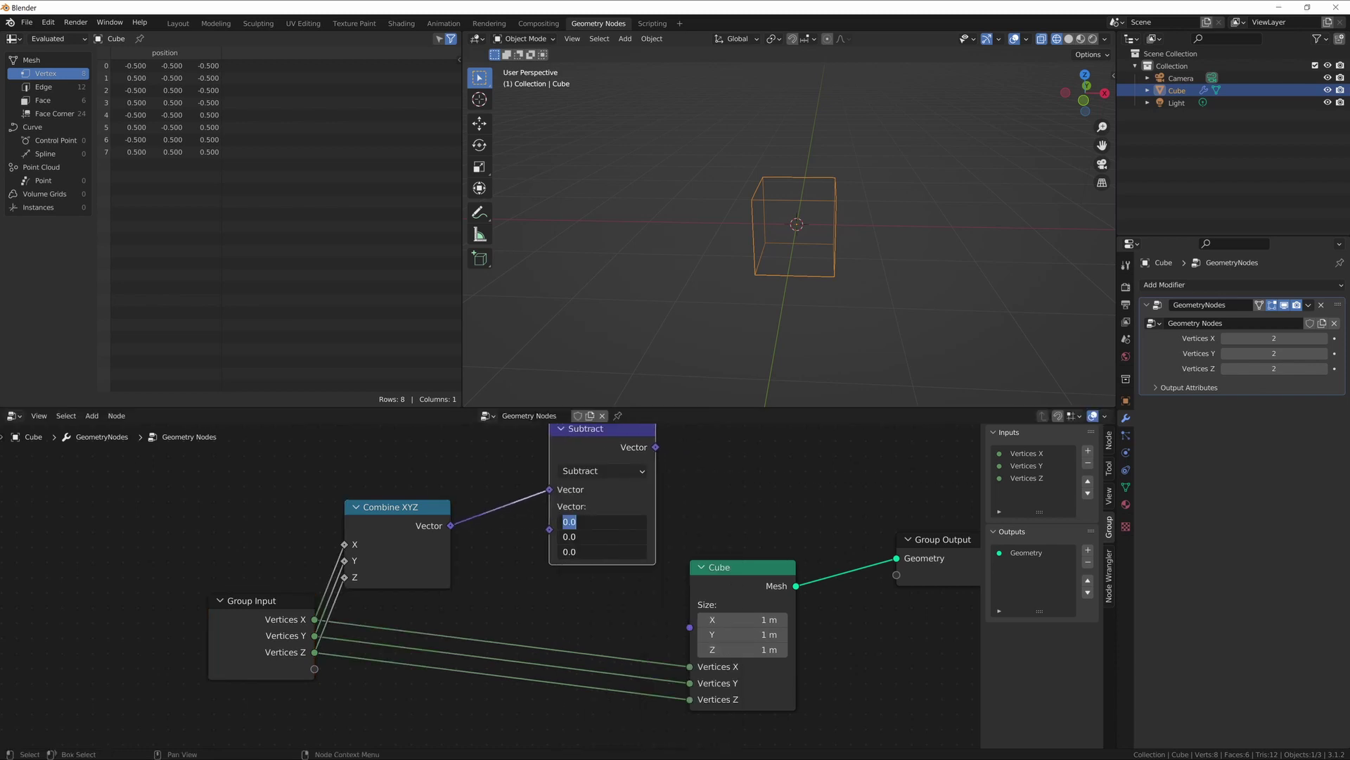
pyautogui.write('1')
pyautogui.press('Return')
# Step: Link the Subtract node's Vector to the Cube node's Size and move Subtract slightly closer to Combine XYZ
pyautogui.moveTo(656, 447); pyautogui.dragTo(691, 627)
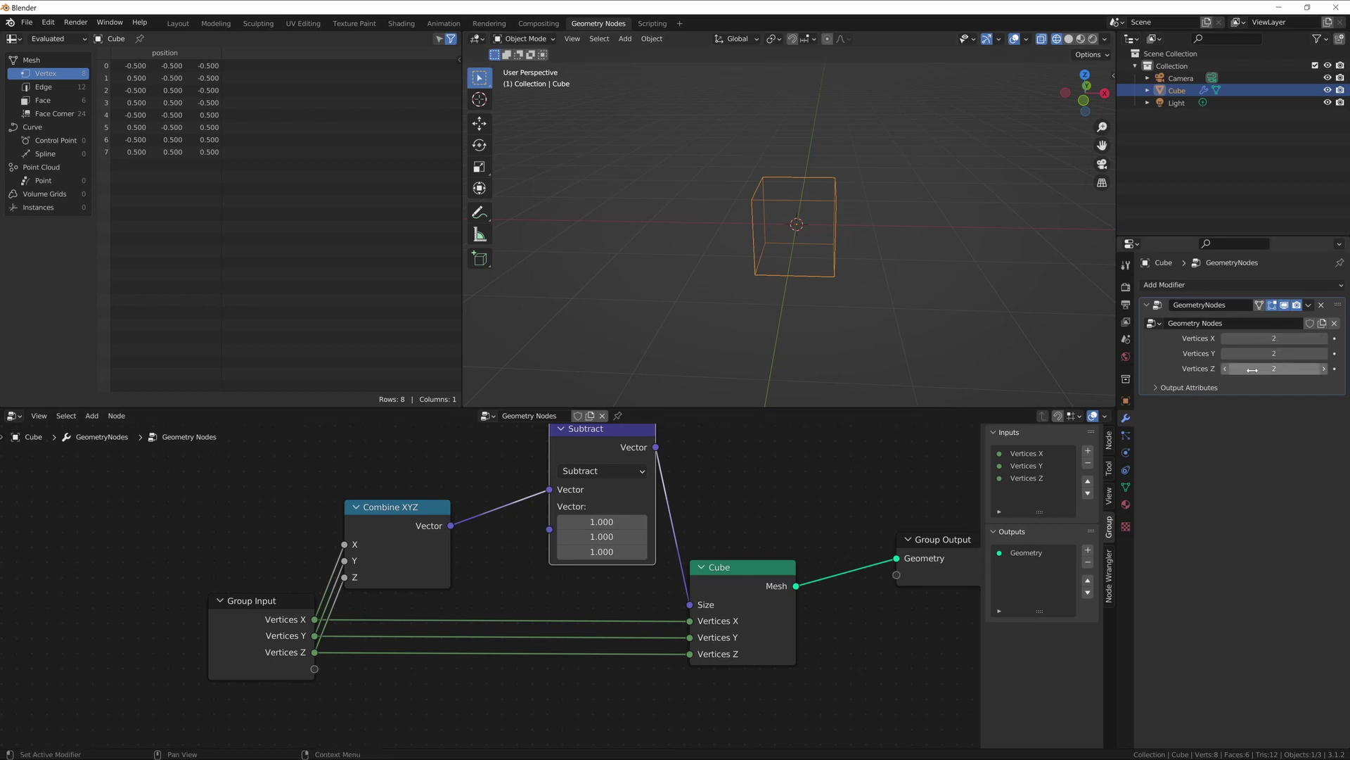
pyautogui.moveTo(452, 582); pyautogui.dragTo(478, 562, button='middle')
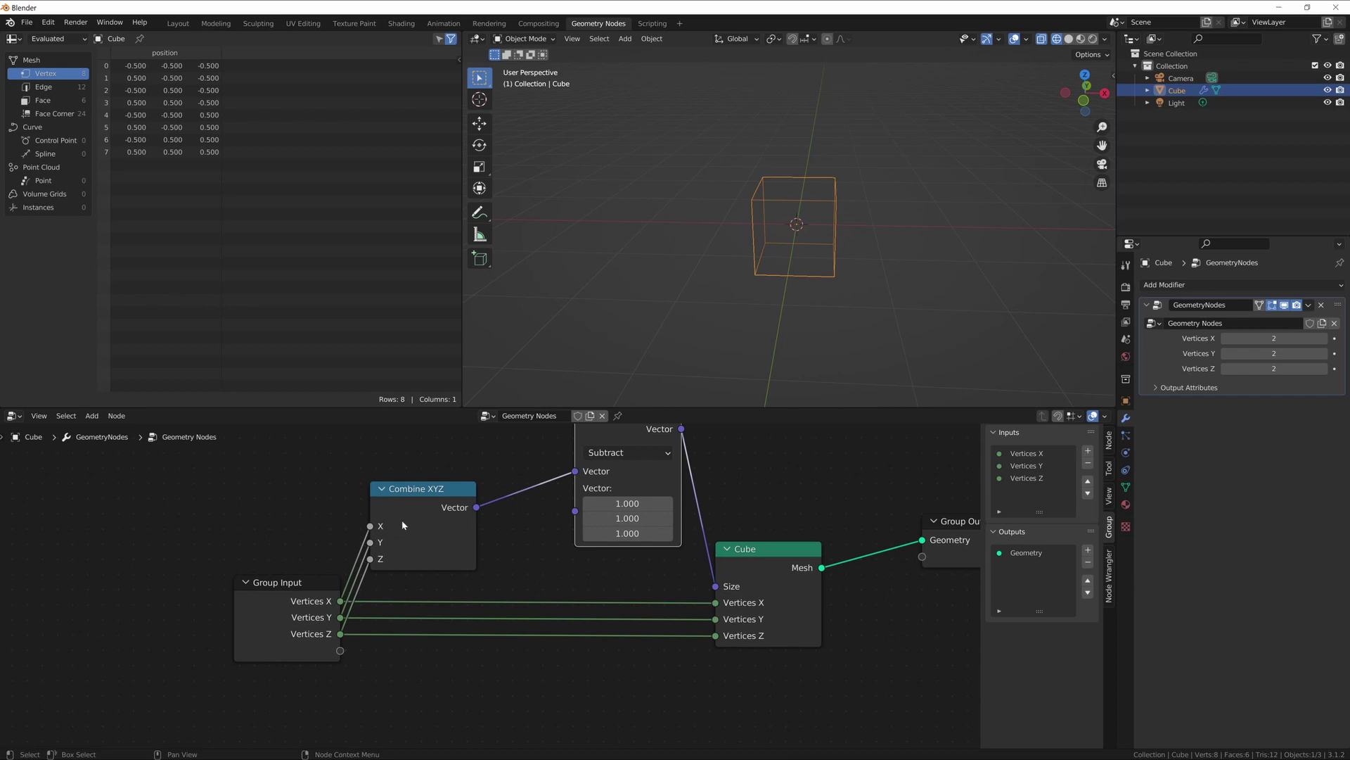
pyautogui.moveTo(403, 521); pyautogui.dragTo(388, 567, button='middle')
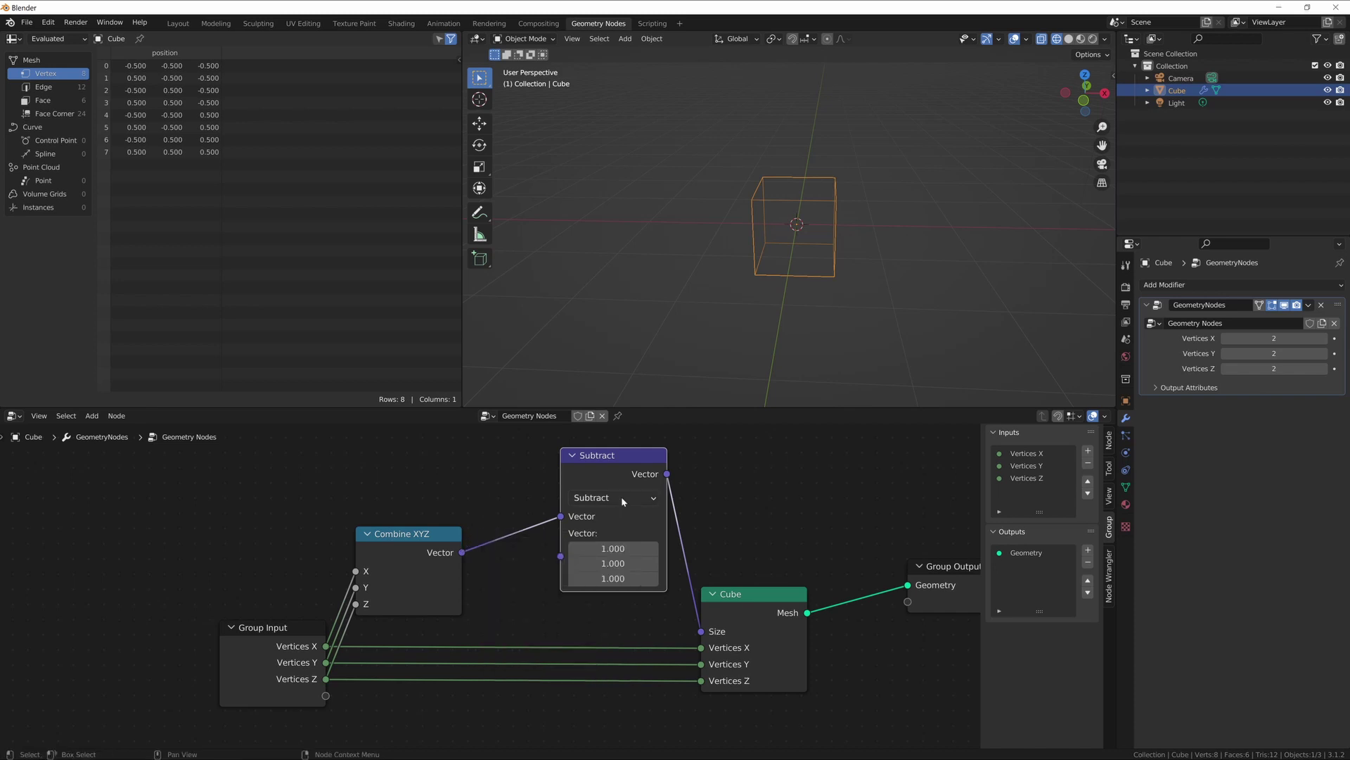
pyautogui.moveTo(581, 512); pyautogui.dragTo(554, 508)
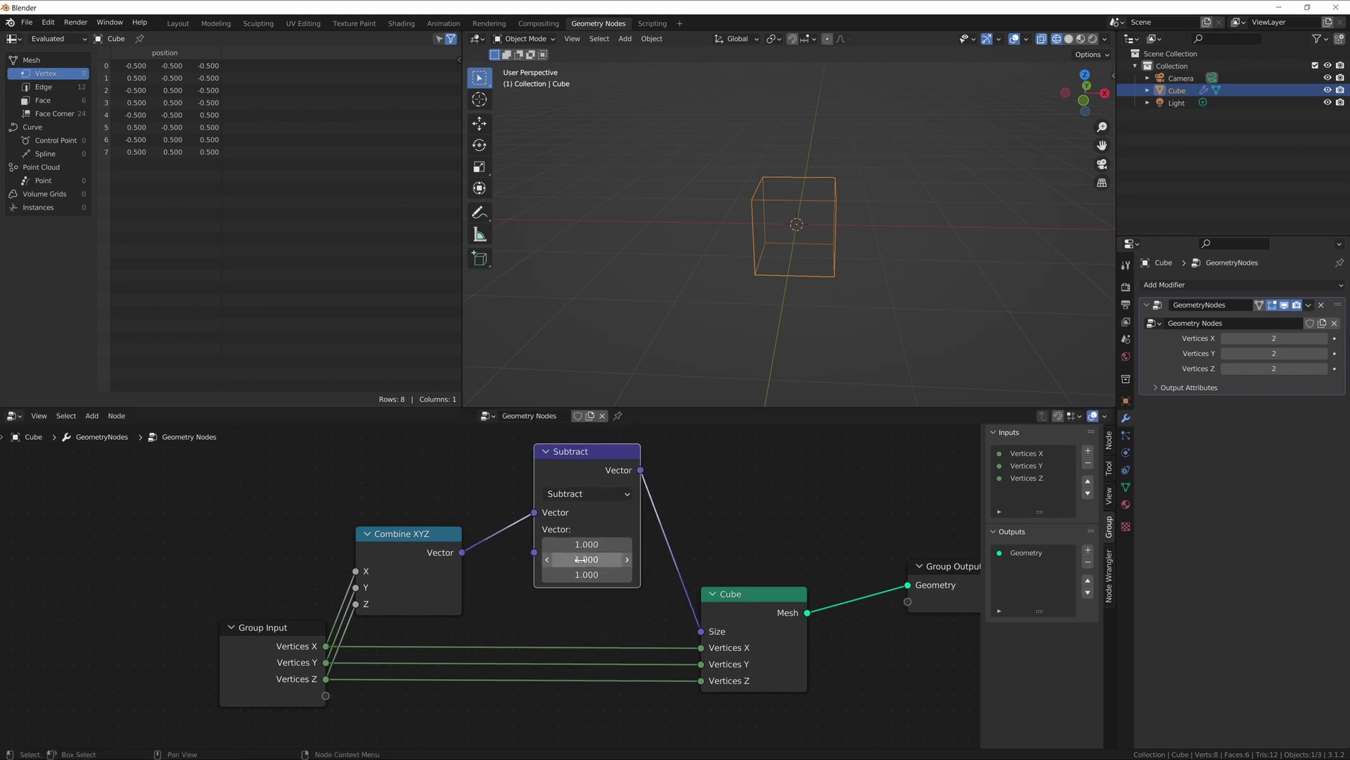
# Step: Link Combine XYZ's Vector directly to the Cube's Size, then draw and undo an annotation from the cube's upper front corner
pyautogui.moveTo(462, 552); pyautogui.dragTo(701, 631)
pyautogui.moveTo(807, 231); pyautogui.dragTo(821, 239, button='middle')
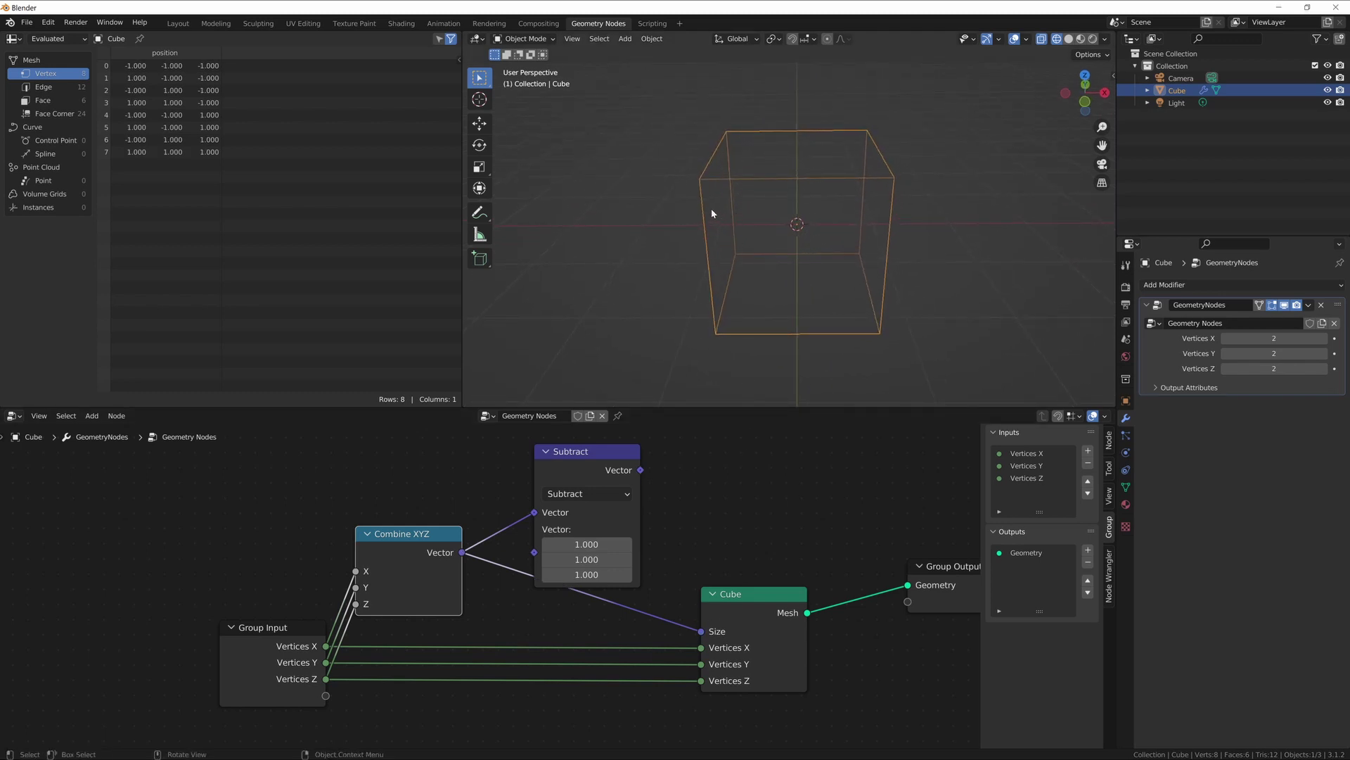
pyautogui.hotkey('shift', 'space')
pyautogui.press('d')
pyautogui.moveTo(700, 178)
pyautogui.mouseDown()
pyautogui.moveTo(903, 176)
pyautogui.moveTo(888, 328)
pyautogui.moveTo(864, 253)
pyautogui.mouseUp()
pyautogui.hotkey('ctrl', 'z')
pyautogui.hotkey('ctrl', 'z')
pyautogui.hotkey('ctrl', 'z')
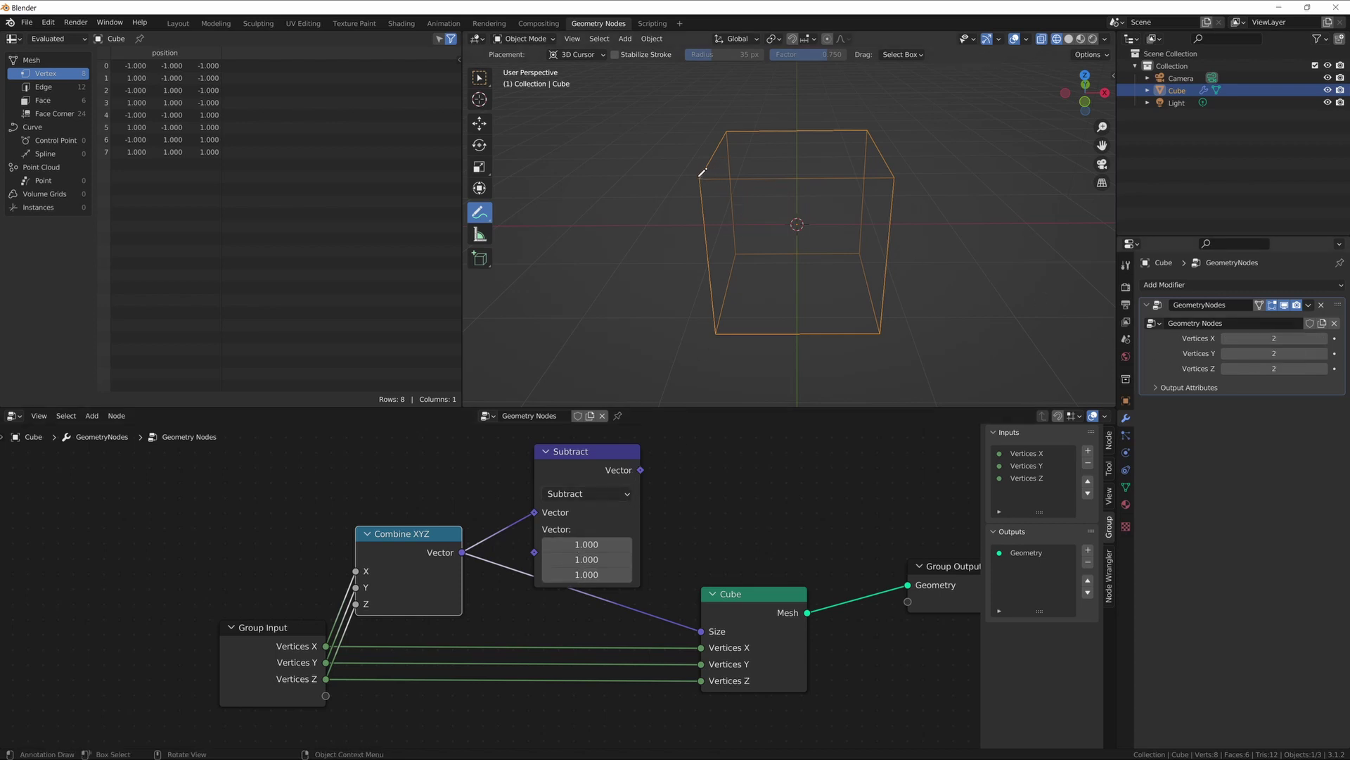
# Step: Annotate the cube's upper front corners and the edge between them, and reconnect the Subtract node's Vector to the Cube's Size
pyautogui.moveTo(699, 177); pyautogui.dragTo(698, 191)
pyautogui.moveTo(891, 174); pyautogui.dragTo(894, 187)
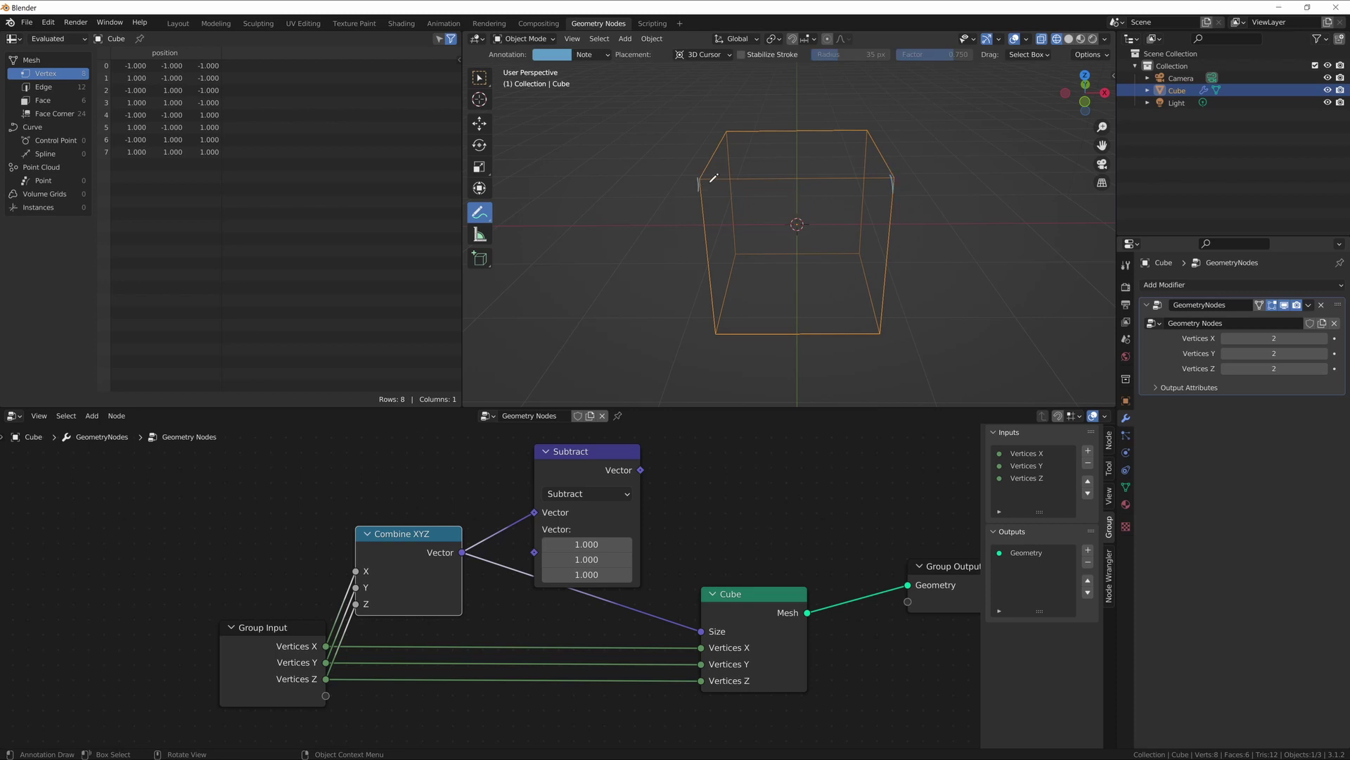
pyautogui.moveTo(702, 182); pyautogui.dragTo(915, 183)
pyautogui.moveTo(641, 470); pyautogui.dragTo(701, 631)
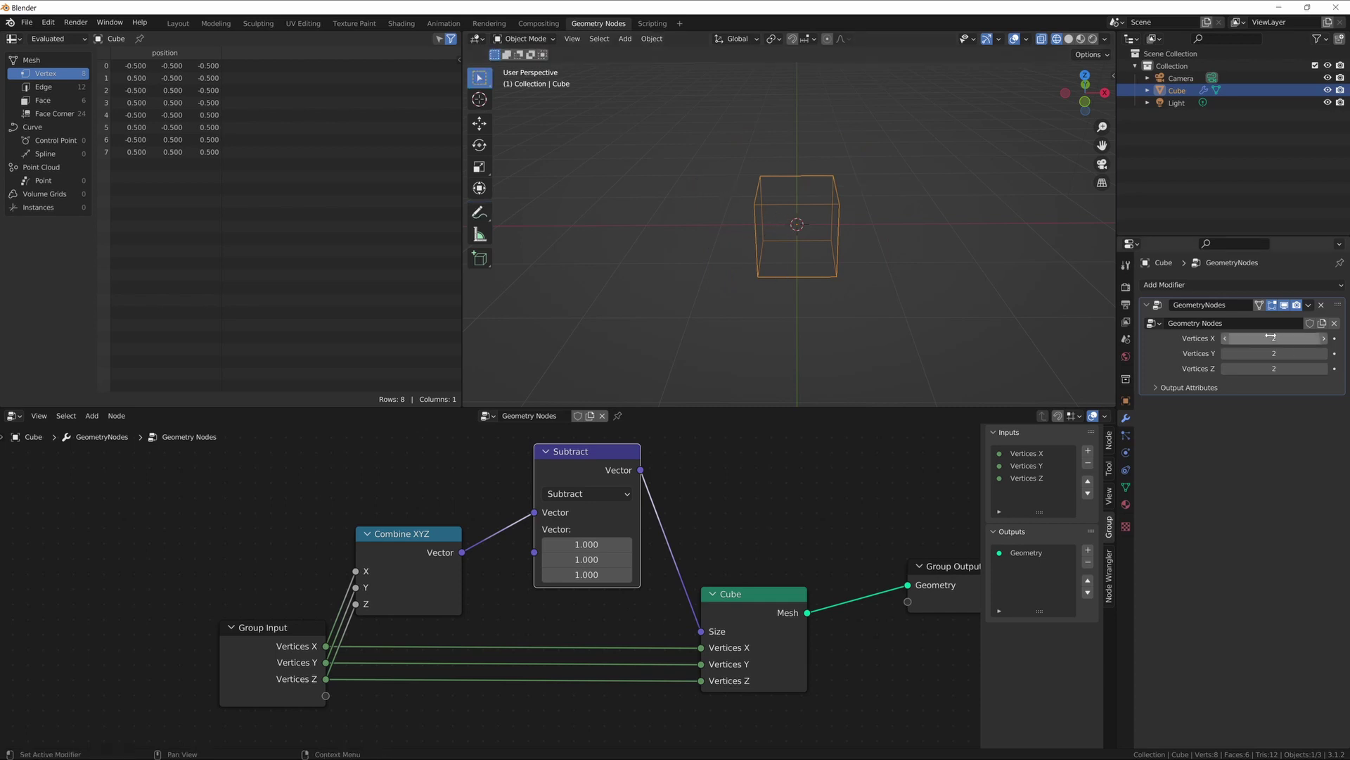
# Step: Set Vertices X to 5 and both Vertices Y and Vertices Z to 4 in the modifier
pyautogui.moveTo(1274, 338); pyautogui.dragTo(1301, 338)
pyautogui.click(1325, 338)
pyautogui.click(1325, 339)
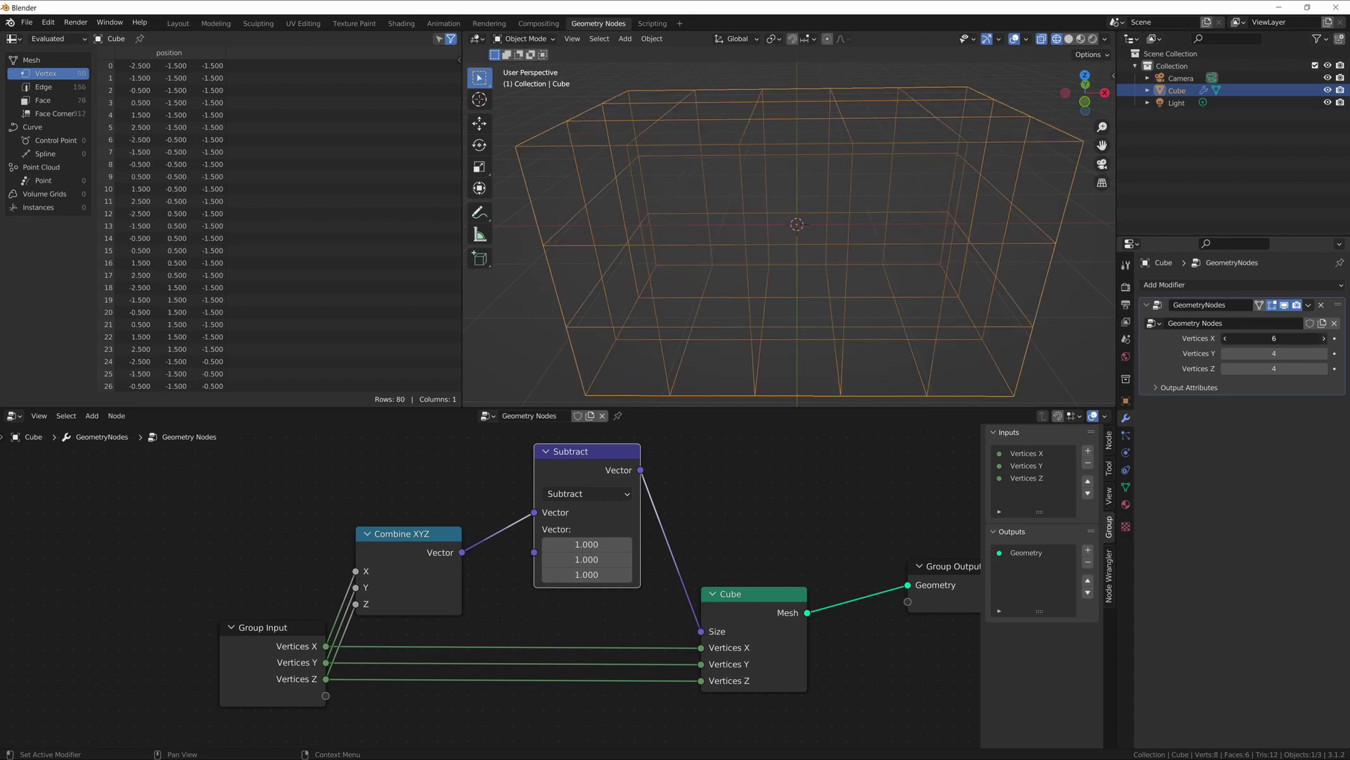
pyautogui.click(1325, 339)
pyautogui.click(1226, 338)
pyautogui.click(1225, 338)
# Step: Reduce Vertices X to 3 in the modifier
pyautogui.moveTo(918, 209); pyautogui.dragTo(706, 163, button='middle')
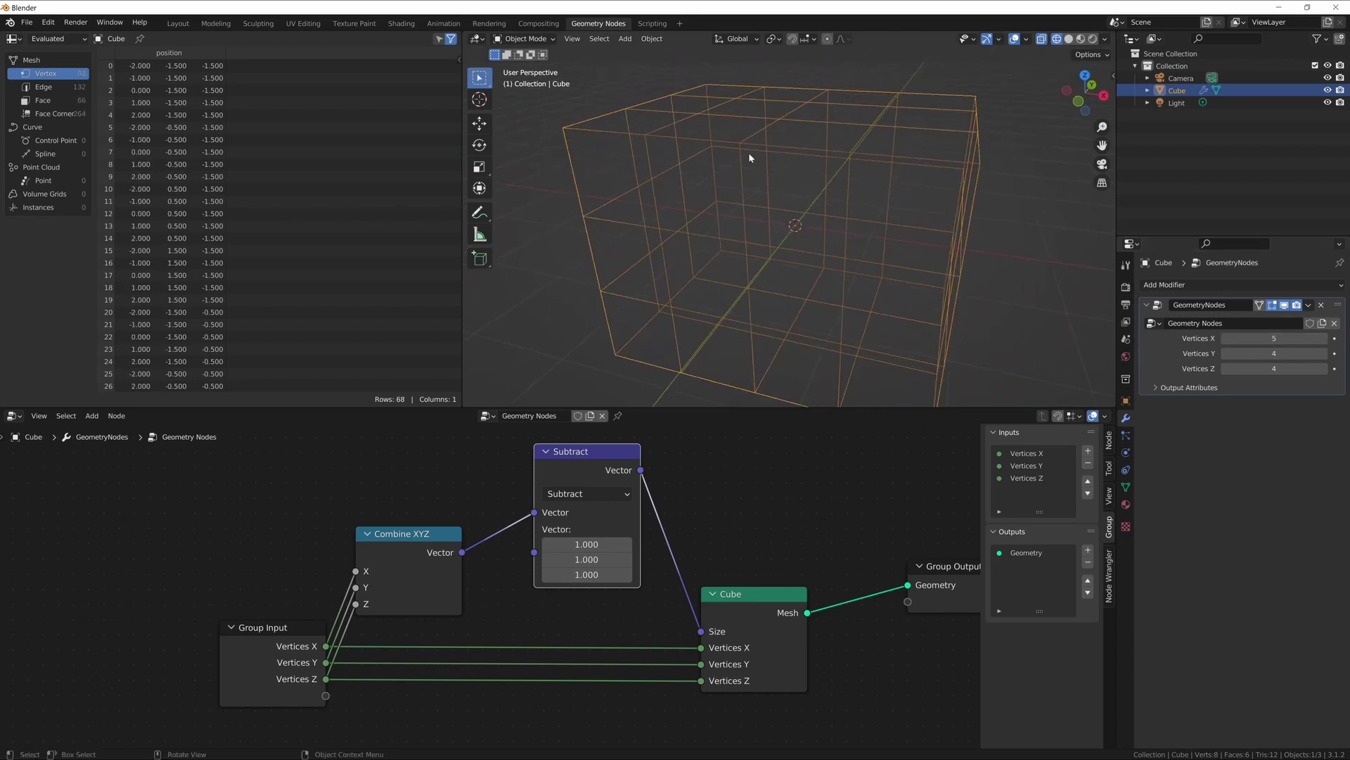
pyautogui.click(1225, 338)
pyautogui.click(1225, 338)
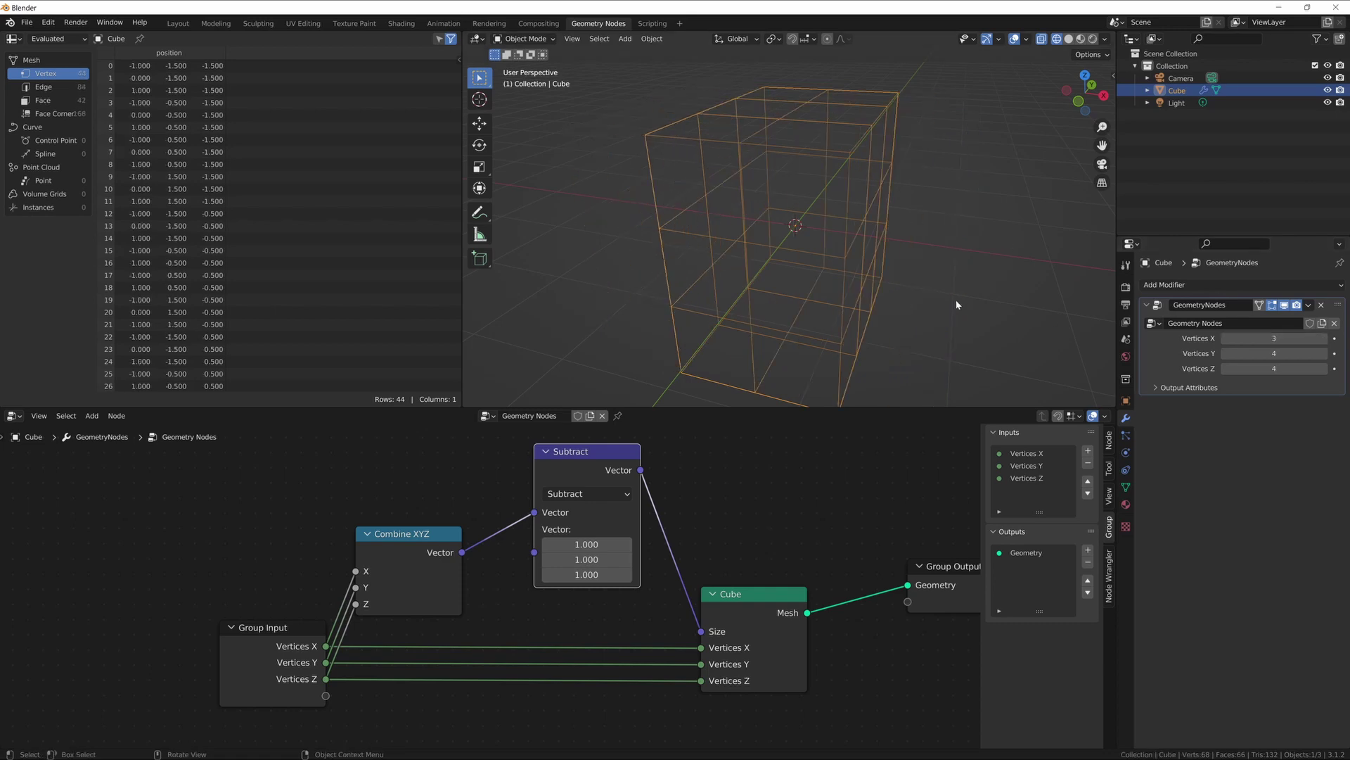
# Step: Set Vertices X, Vertices Y and Vertices Z all to 3 in the modifier
pyautogui.moveTo(1274, 338); pyautogui.dragTo(1274, 368)
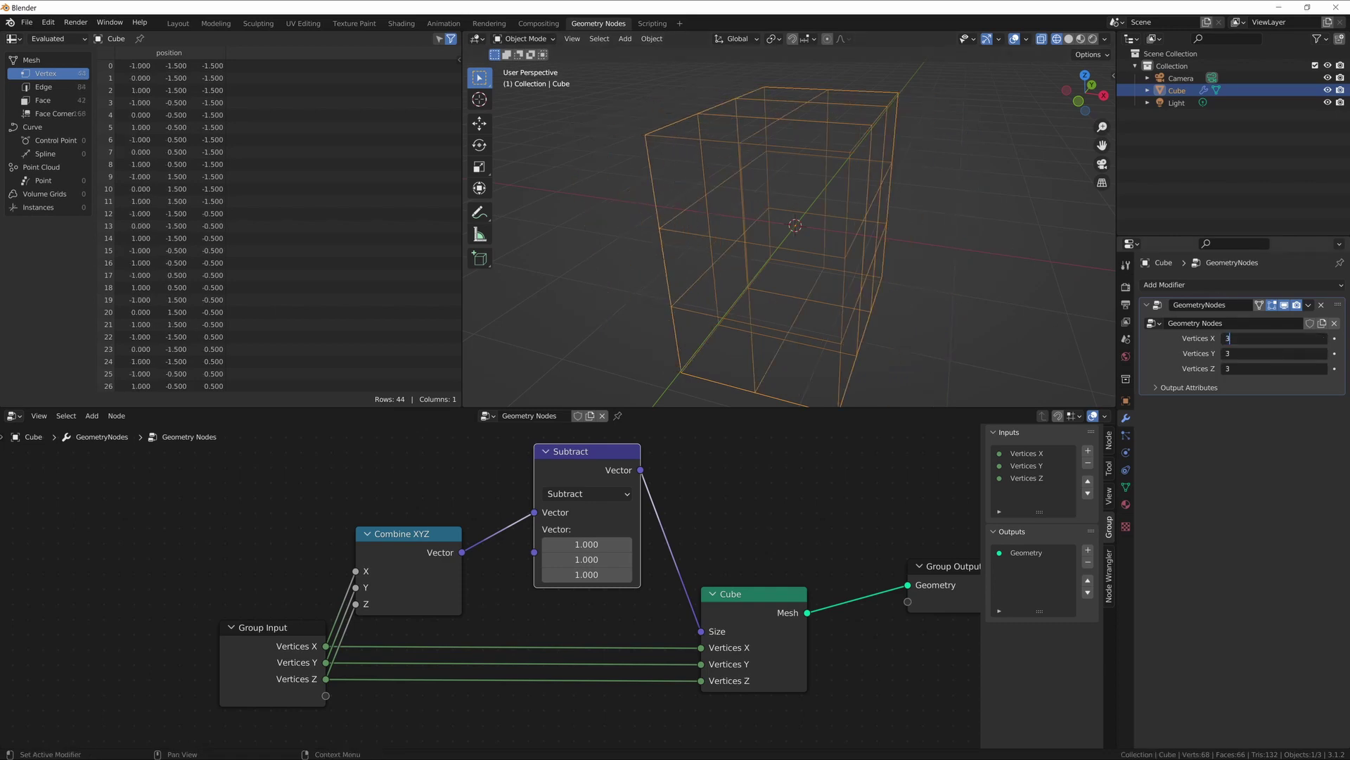
pyautogui.press('Return')
pyautogui.moveTo(928, 239); pyautogui.dragTo(883, 253, button='middle')
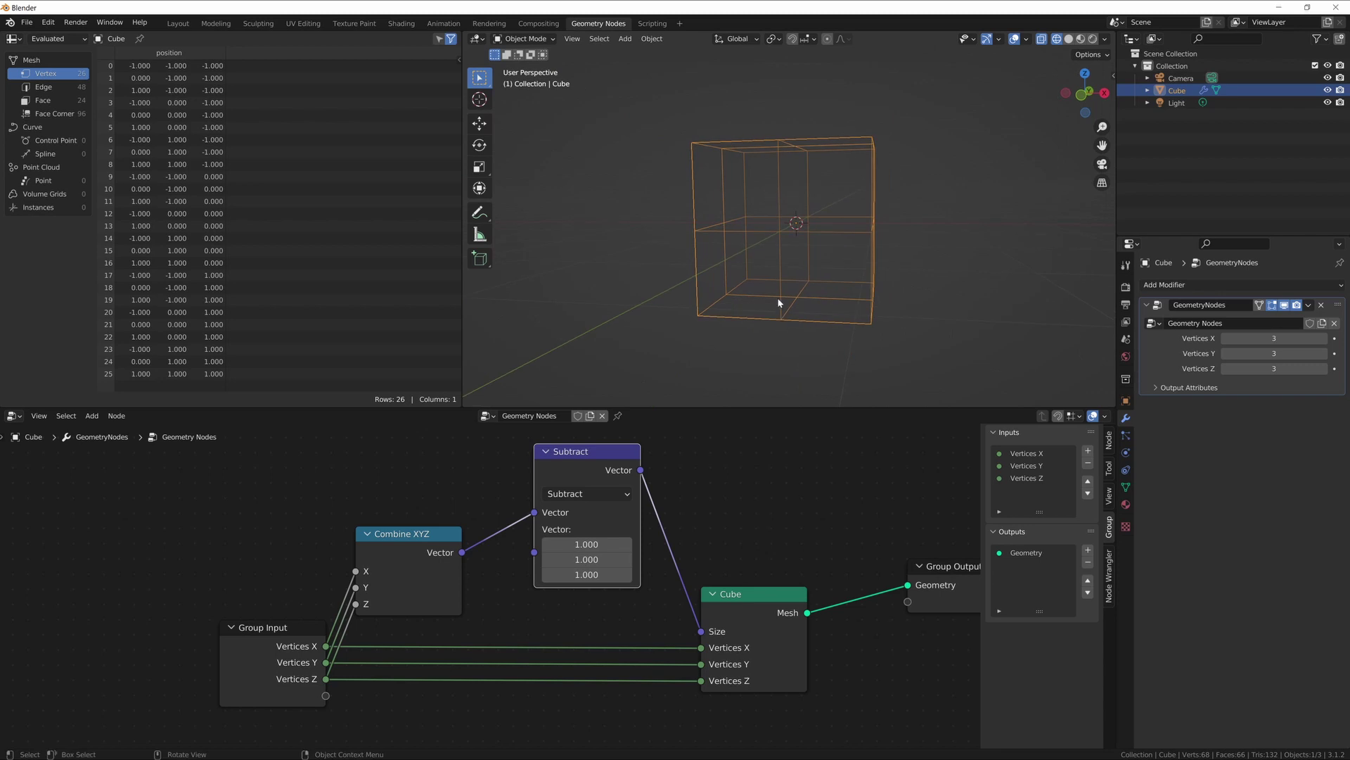
pyautogui.moveTo(690, 512); pyautogui.dragTo(597, 358, button='middle')
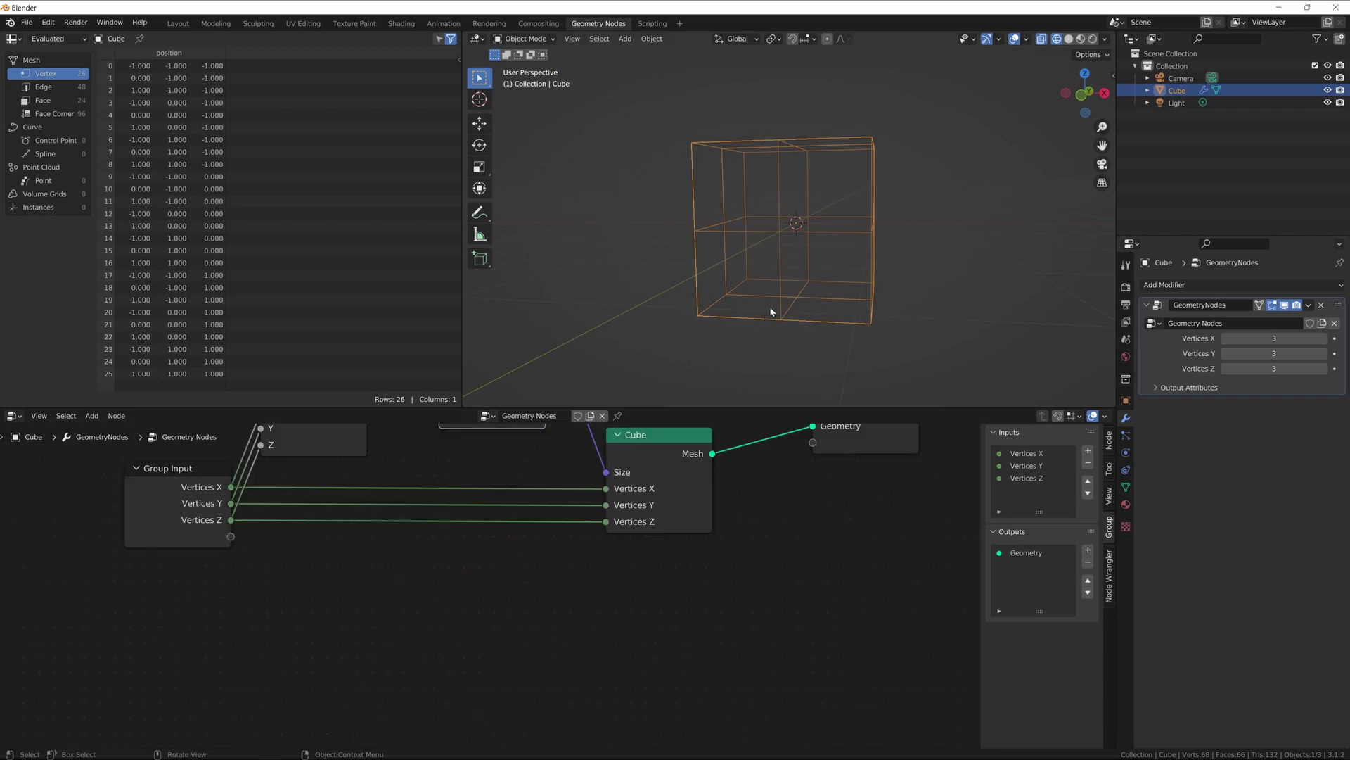
pyautogui.moveTo(775, 306); pyautogui.dragTo(703, 324, button='middle')
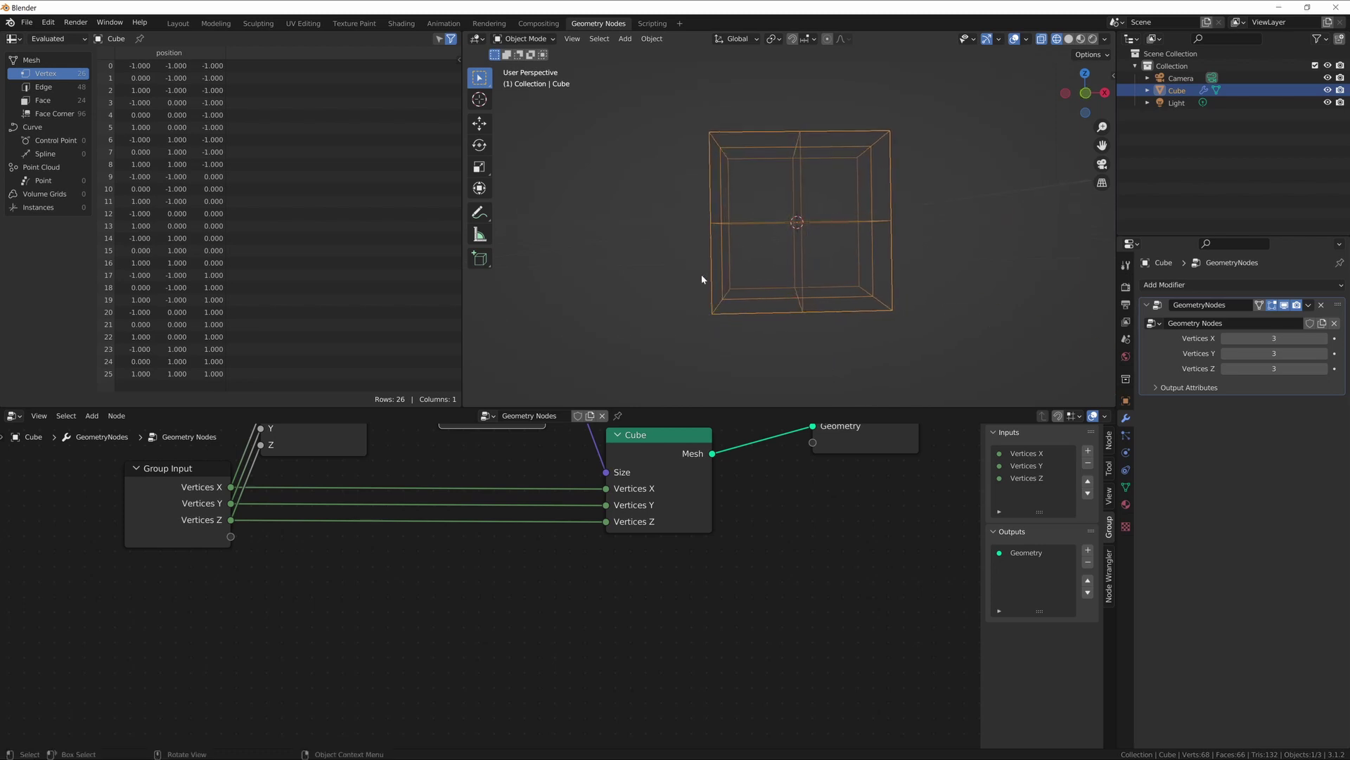
# Step: In front view, annotate a square around the grid's lower corner, mark the corner vertex, and draw horizontal lines along the ground axis
pyautogui.hotkey('shift', 'space')
pyautogui.press('d')
pyautogui.press('KP_1')
pyautogui.moveTo(691, 256)
pyautogui.mouseDown()
pyautogui.moveTo(766, 255)
pyautogui.moveTo(763, 324)
pyautogui.moveTo(692, 327)
pyautogui.moveTo(688, 257)
pyautogui.mouseUp()
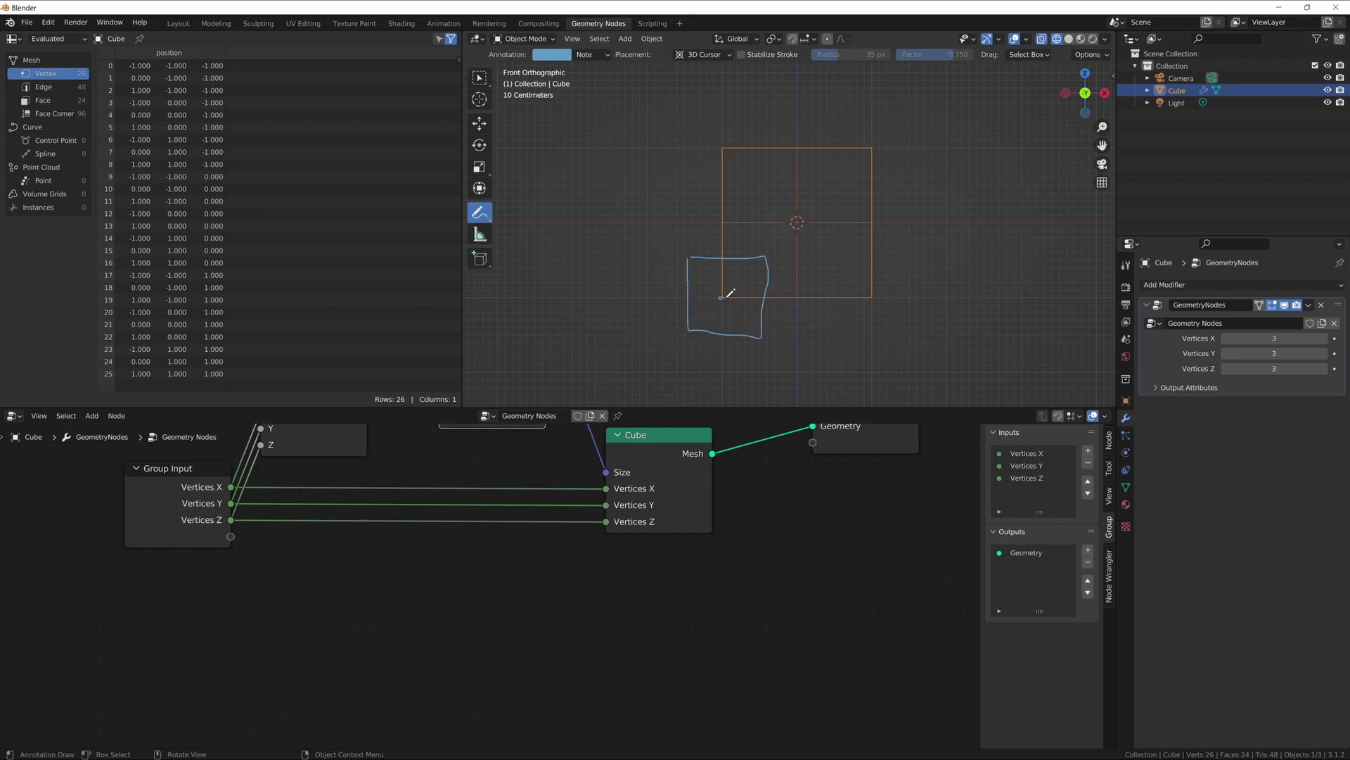
pyautogui.click(722, 297)
pyautogui.moveTo(689, 220)
pyautogui.mouseDown()
pyautogui.moveTo(784, 212)
pyautogui.moveTo(711, 215)
pyautogui.moveTo(841, 231)
pyautogui.mouseUp()
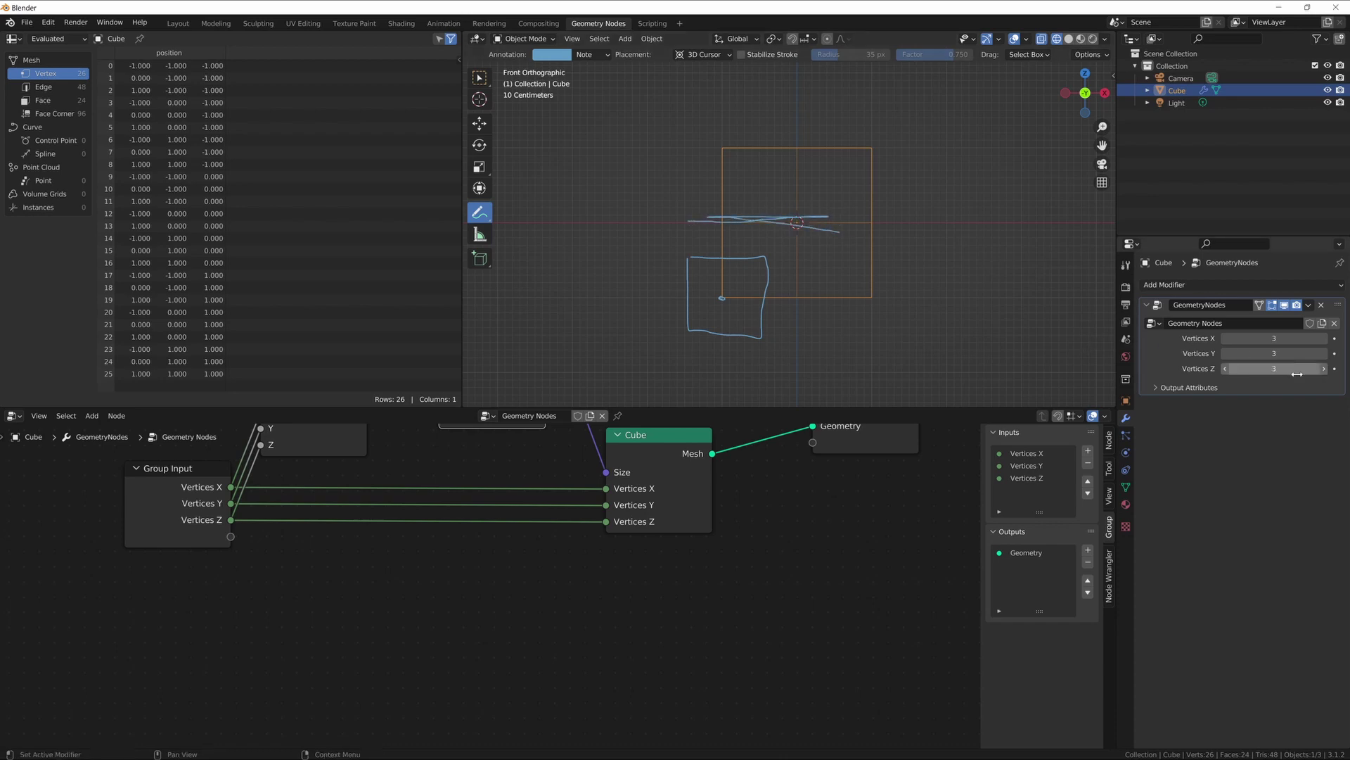
# Step: Raise Vertices Z to 5 and annotate a vertical line upward from the grid's centre past its top edge
pyautogui.click(1325, 369)
pyautogui.click(1325, 369)
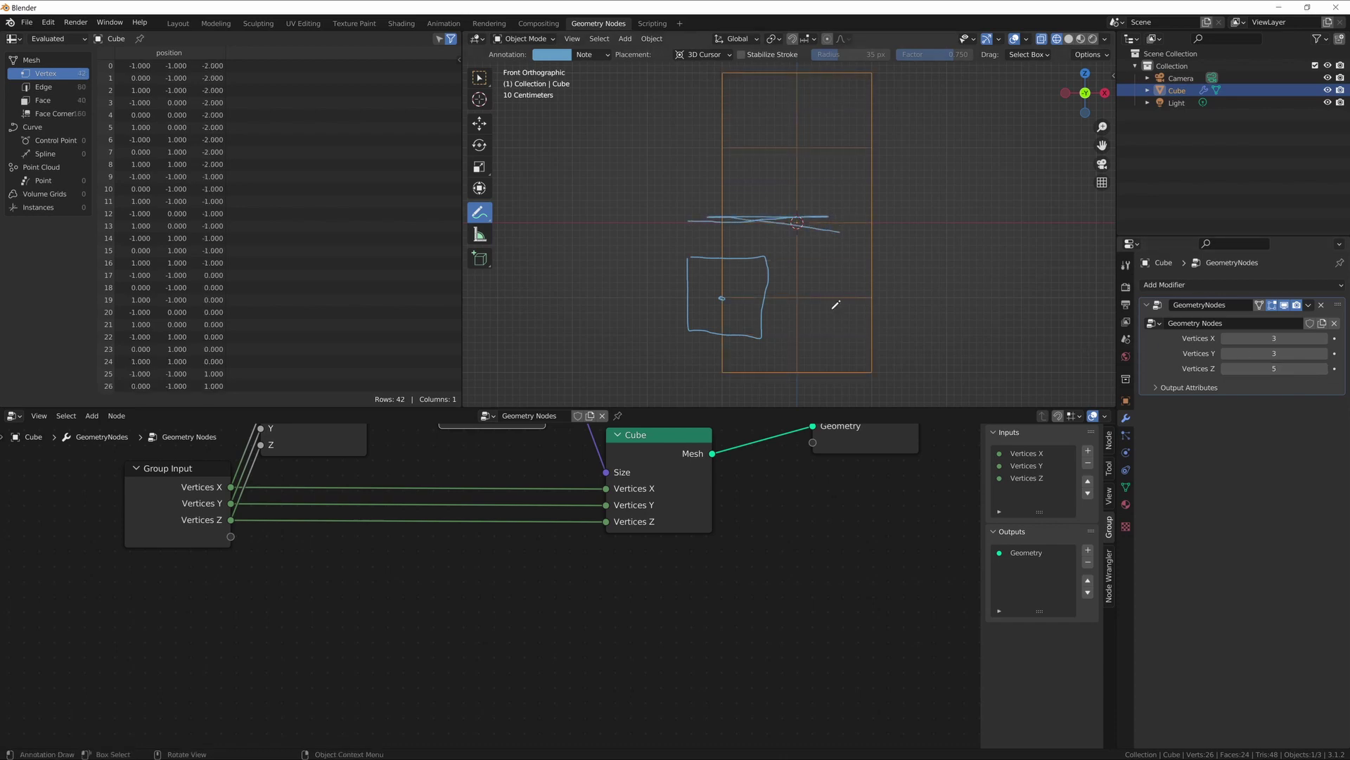
pyautogui.moveTo(756, 338); pyautogui.dragTo(761, 336)
pyautogui.keyDown('shift'); pyautogui.moveTo(781, 217); pyautogui.dragTo(788, 289, button='middle'); pyautogui.keyUp('shift')
pyautogui.moveTo(787, 289); pyautogui.dragTo(785, 107)
pyautogui.scroll(-3, 773, 248)
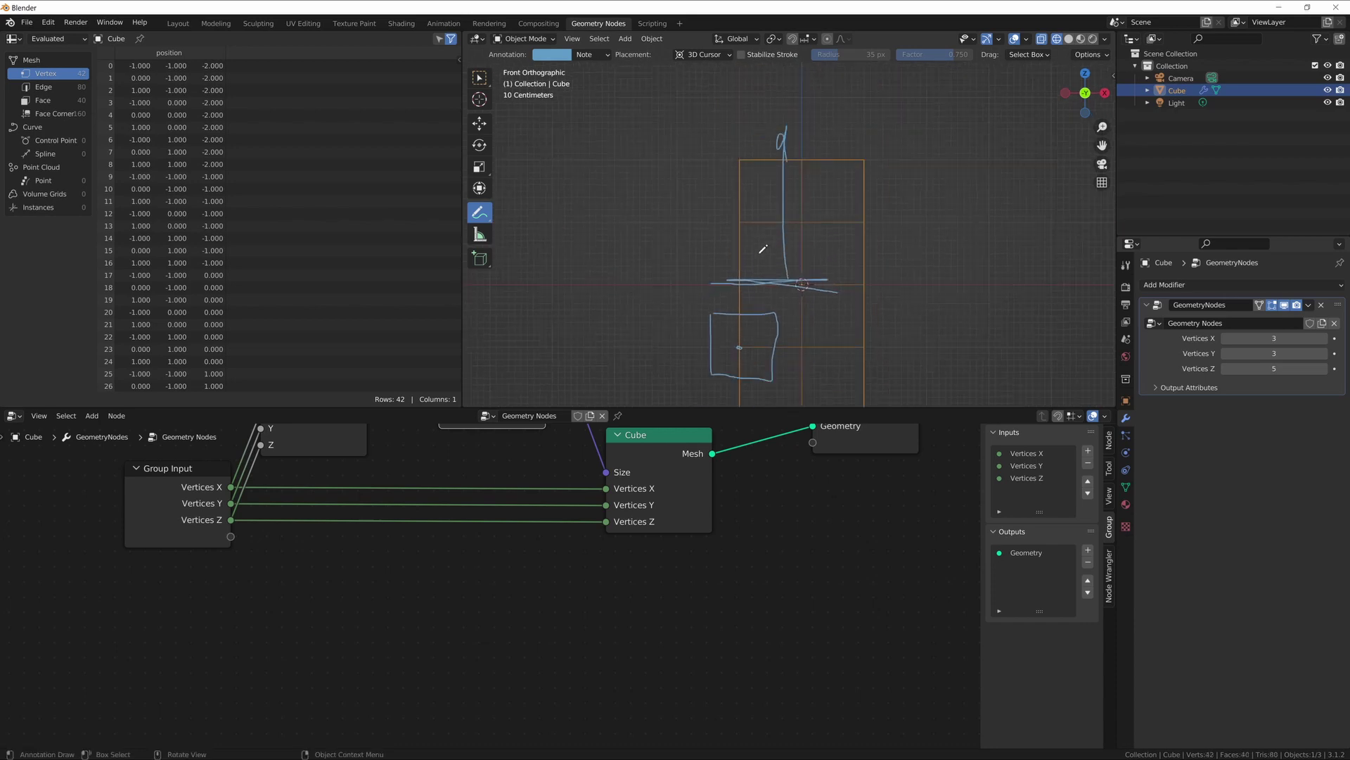
# Step: Erase all the annotations from the front view and return to the Select Box tool
pyautogui.hotkey('shift', 'space')
pyautogui.press('8')
pyautogui.moveTo(785, 151)
pyautogui.mouseDown()
pyautogui.moveTo(777, 281)
pyautogui.moveTo(738, 275)
pyautogui.moveTo(732, 323)
pyautogui.moveTo(770, 324)
pyautogui.moveTo(786, 295)
pyautogui.mouseUp()
pyautogui.hotkey('shift', 'space')
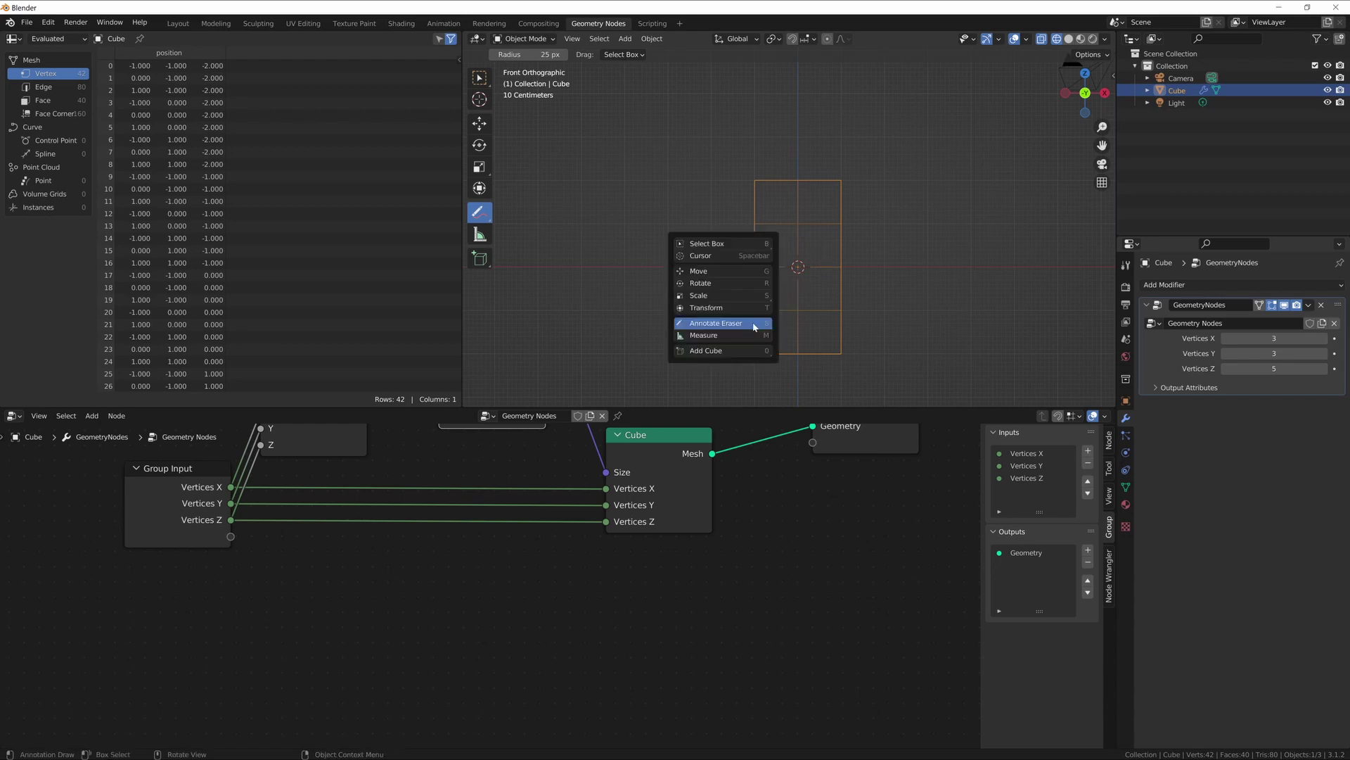
pyautogui.press('w')
# Step: Add a Math node and place it below the Cube node
pyautogui.hotkey('shift', 'a')
pyautogui.write('s')
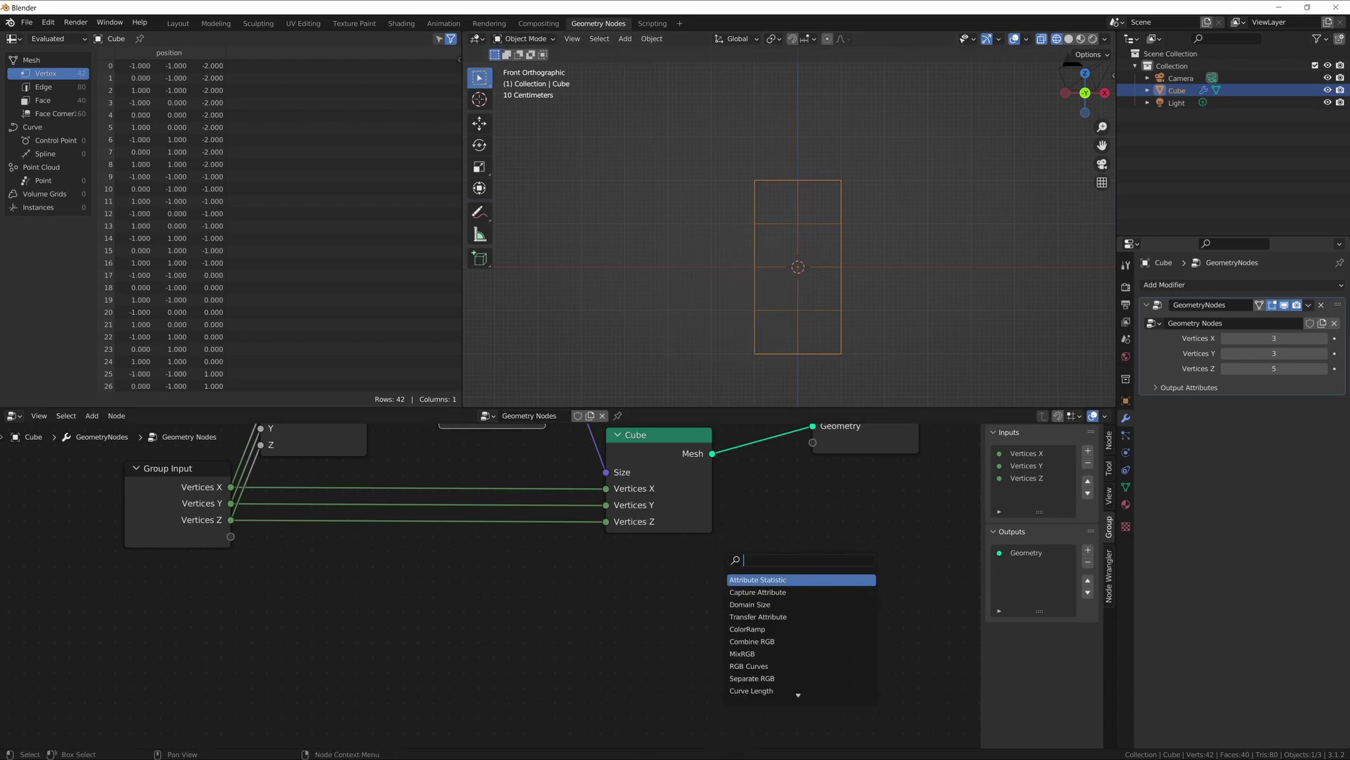
pyautogui.write('math')
pyautogui.press('Return')
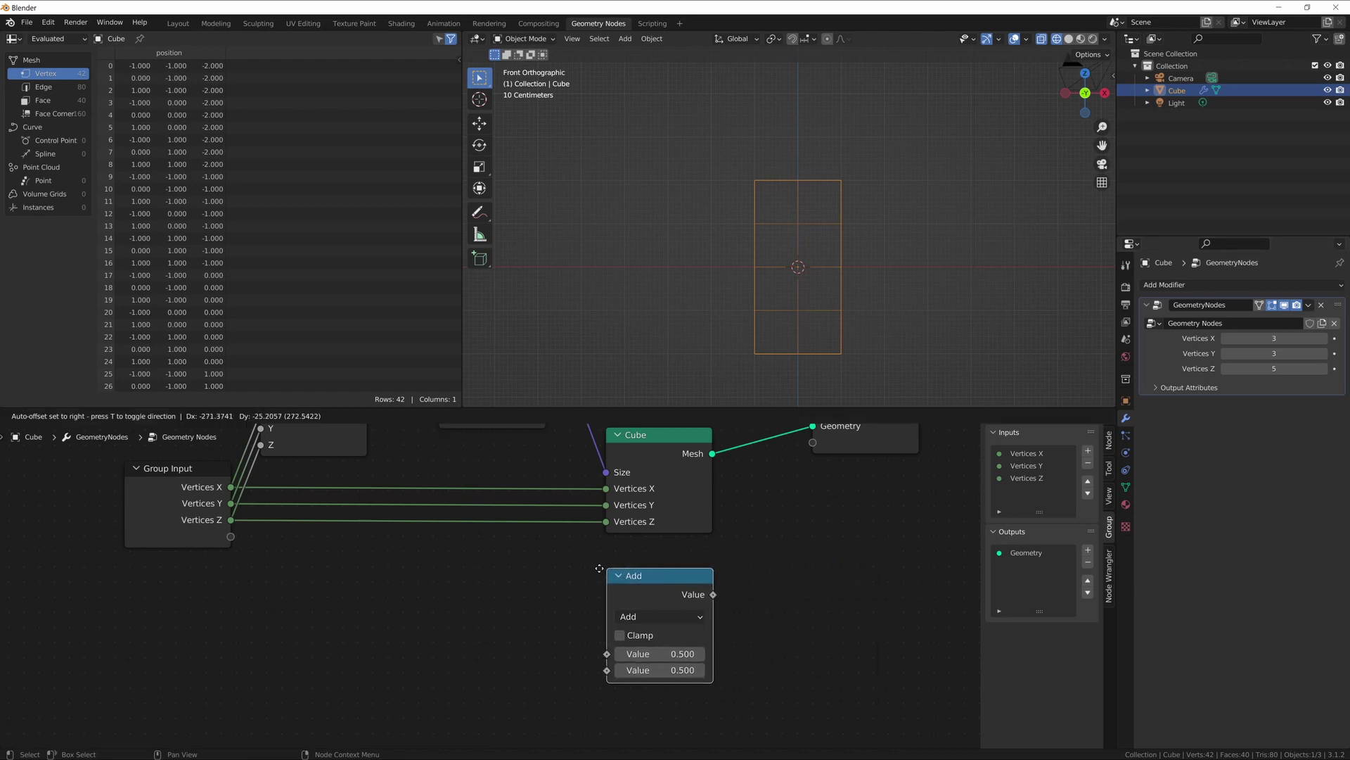
pyautogui.click(527, 560)
# Step: Insert a Transform node into the link between the Cube and the Group Output
pyautogui.hotkey('shift', 'a')
pyautogui.press('s')
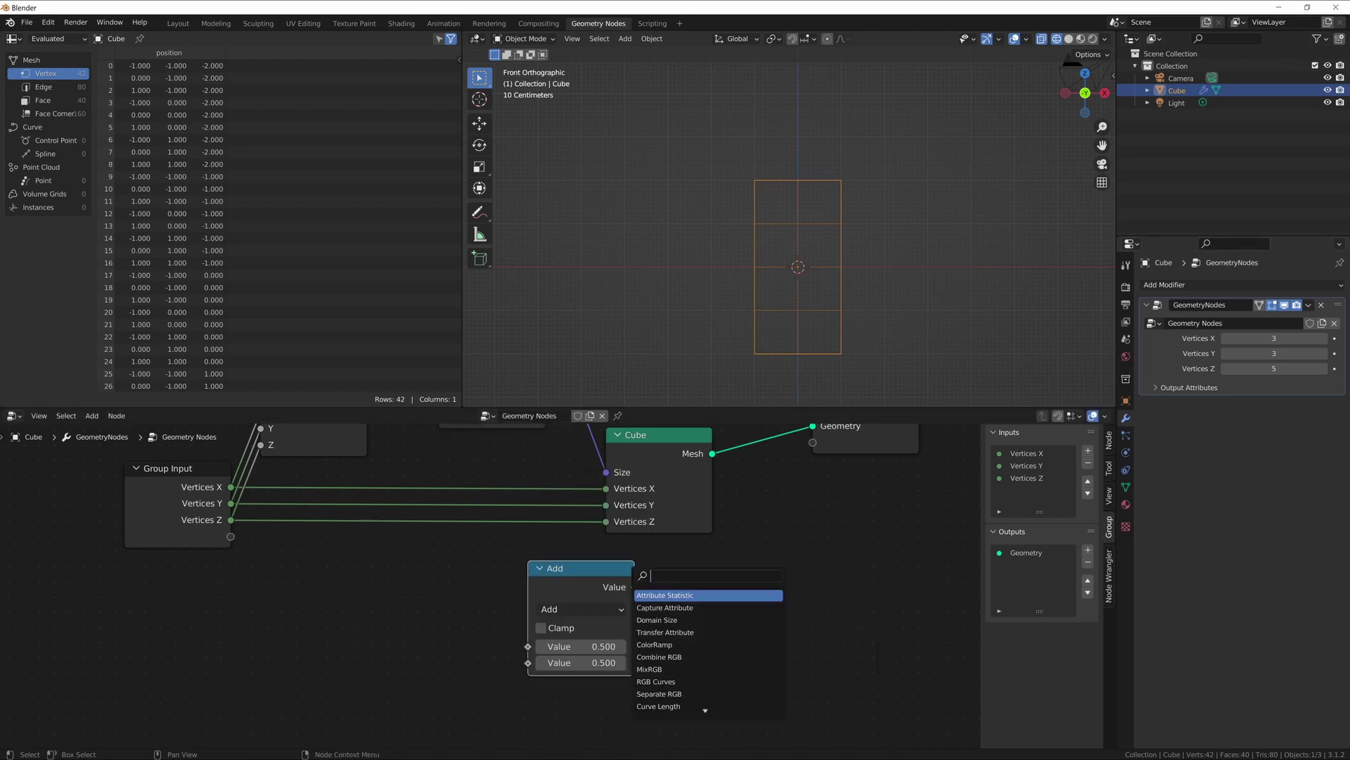
pyautogui.write('transform')
pyautogui.press('Return')
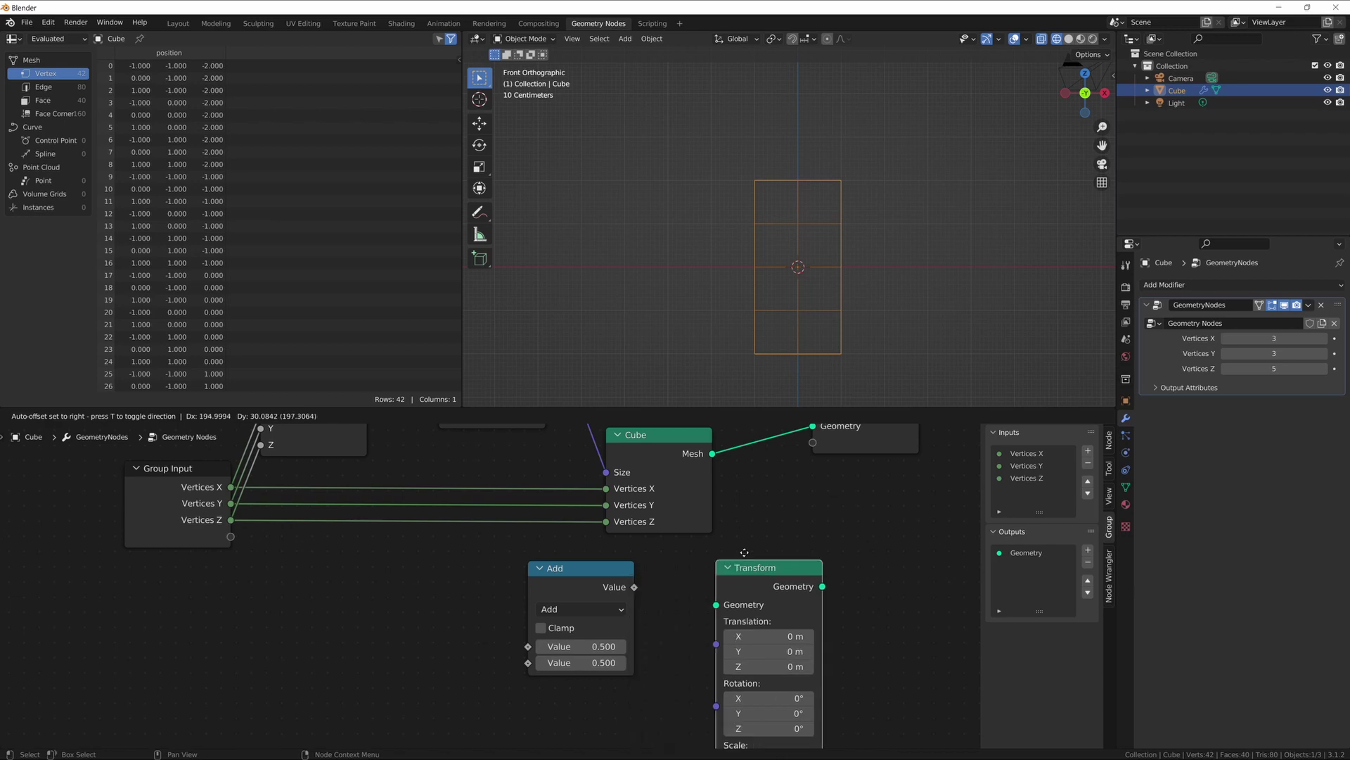
pyautogui.click(761, 482)
# Step: Change the Math node to Divide, feed Vertices Z into its first value, and set the divisor to 2
pyautogui.moveTo(893, 582); pyautogui.dragTo(906, 479, button='middle')
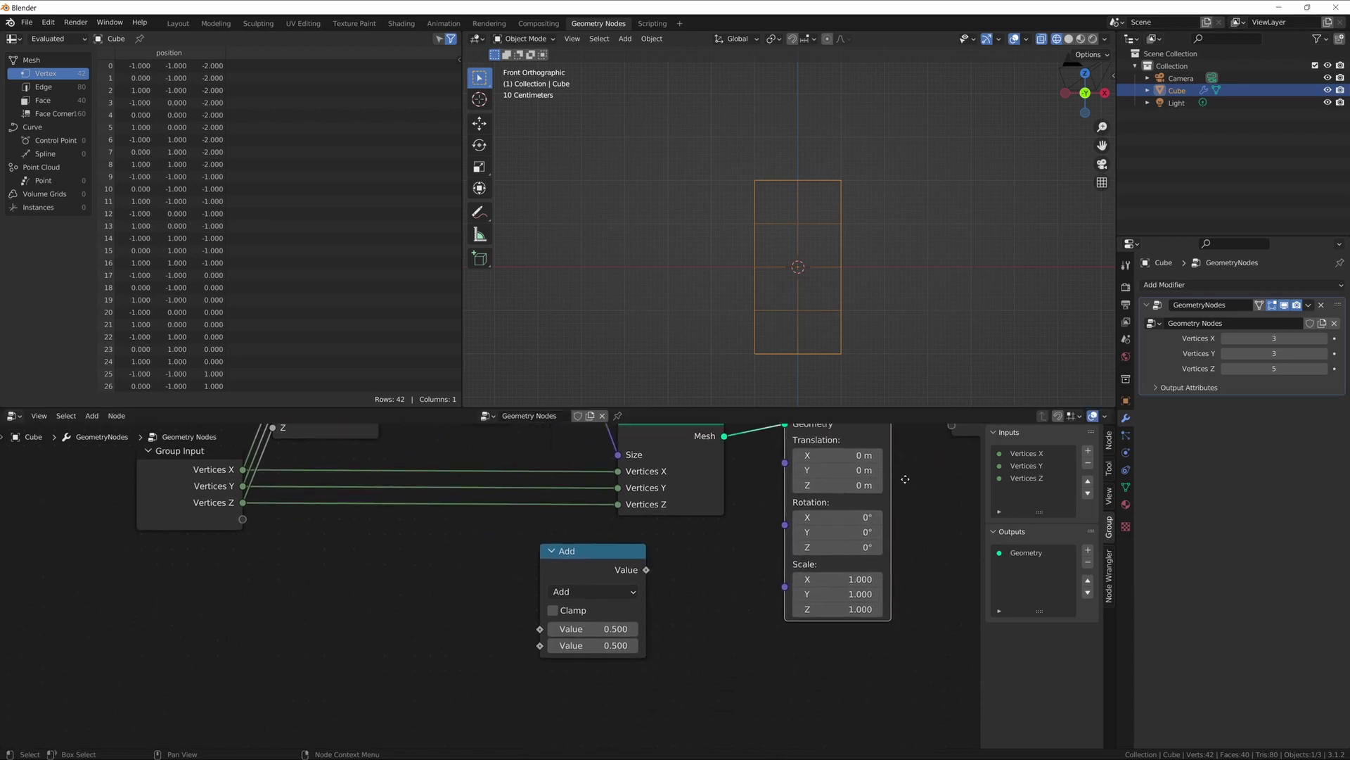
pyautogui.moveTo(684, 602); pyautogui.dragTo(716, 585, button='middle')
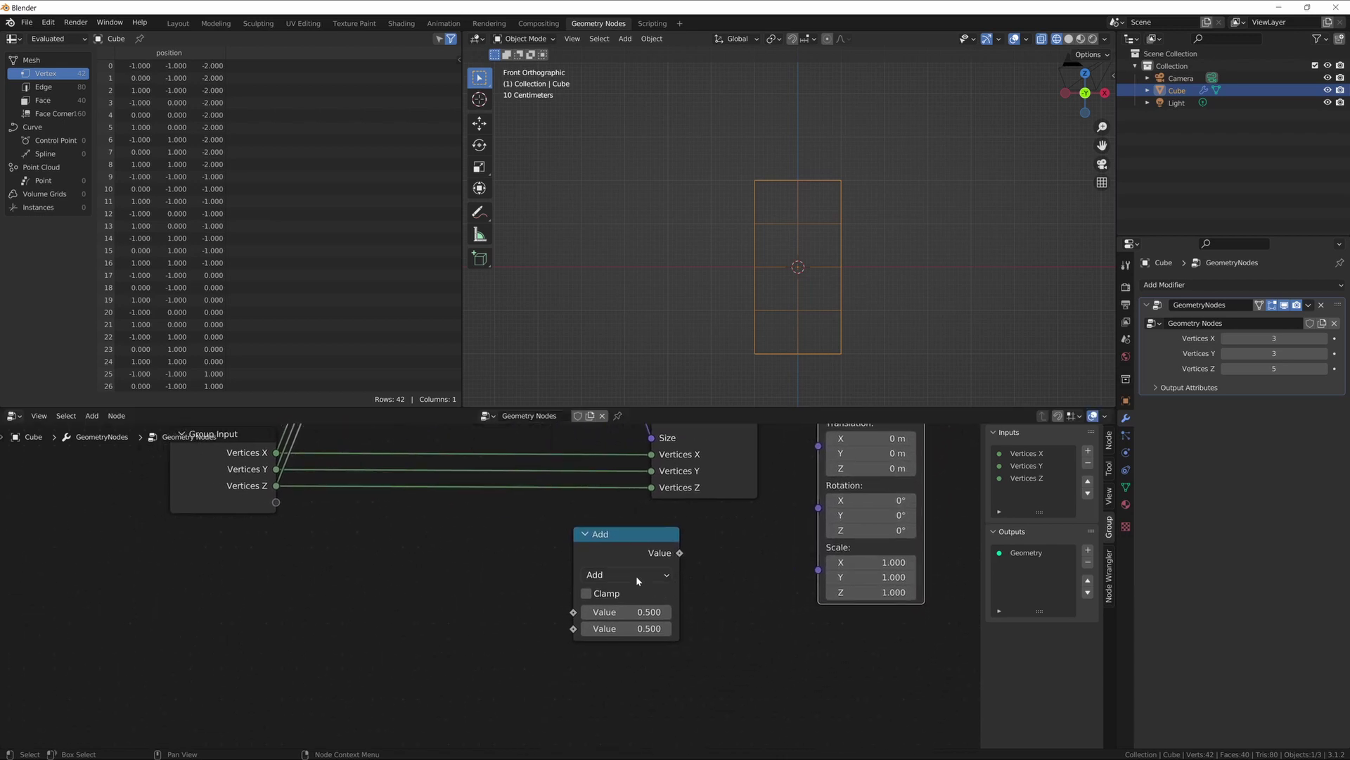
pyautogui.click(632, 574)
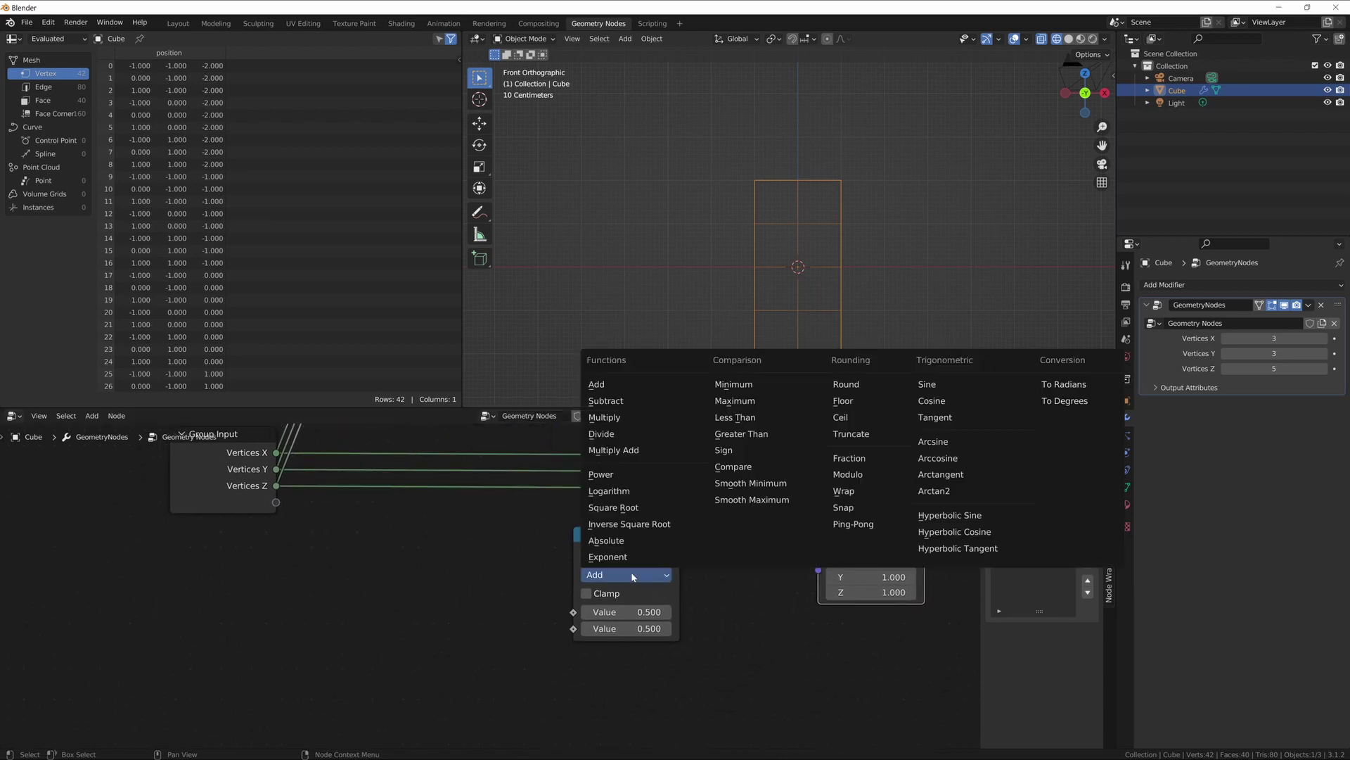
pyautogui.click(619, 433)
pyautogui.moveTo(276, 486); pyautogui.dragTo(577, 615)
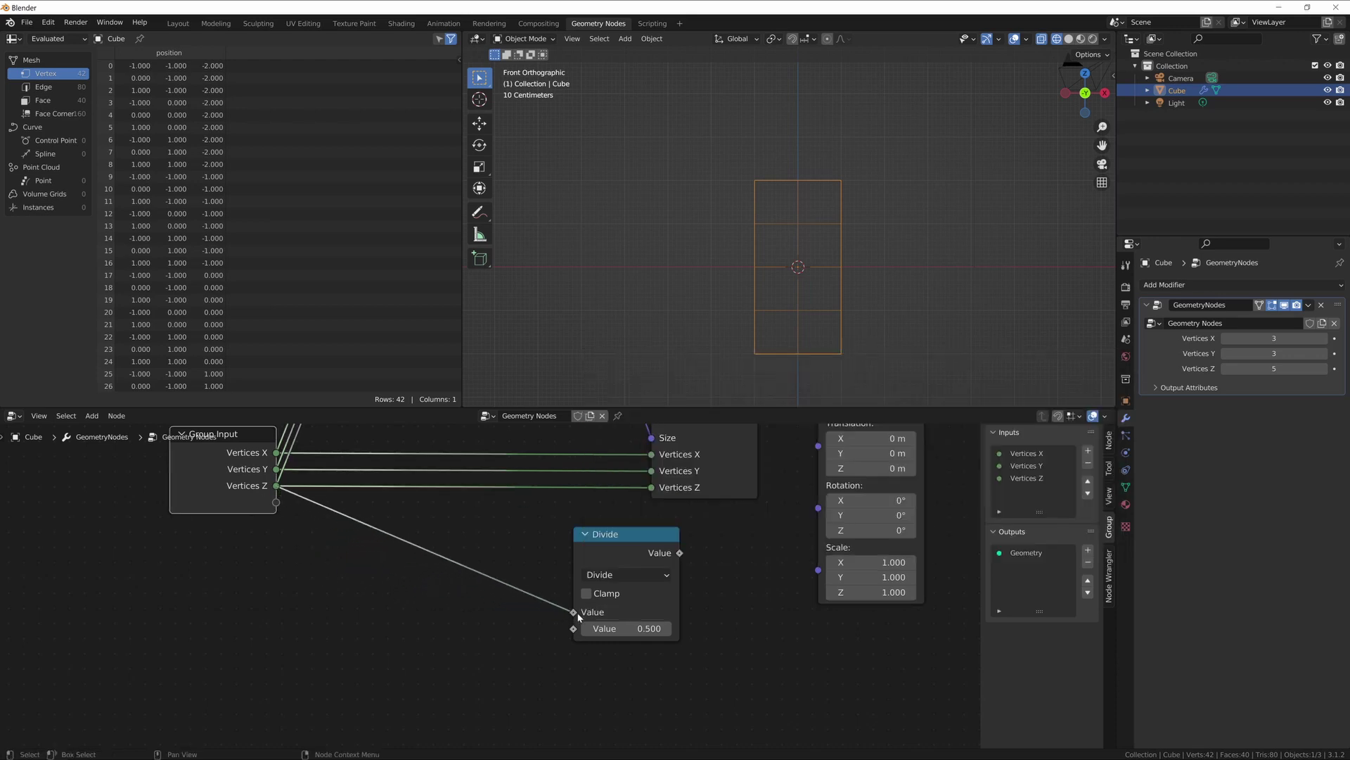
pyautogui.click(624, 628)
pyautogui.write('2')
pyautogui.press('Return')
# Step: Add a second Combine XYZ node beside the Divide node
pyautogui.moveTo(725, 598); pyautogui.dragTo(691, 597, button='middle')
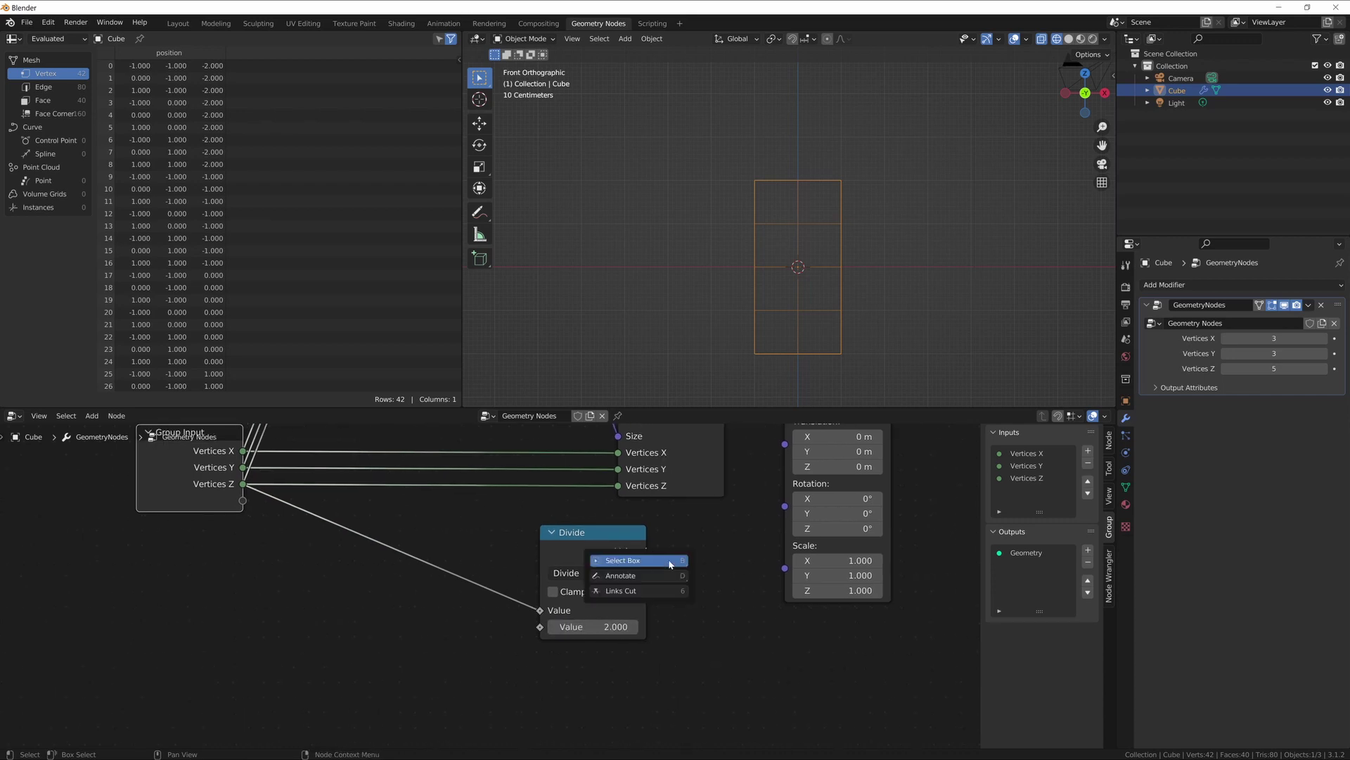
pyautogui.press('c')
pyautogui.press('Escape')
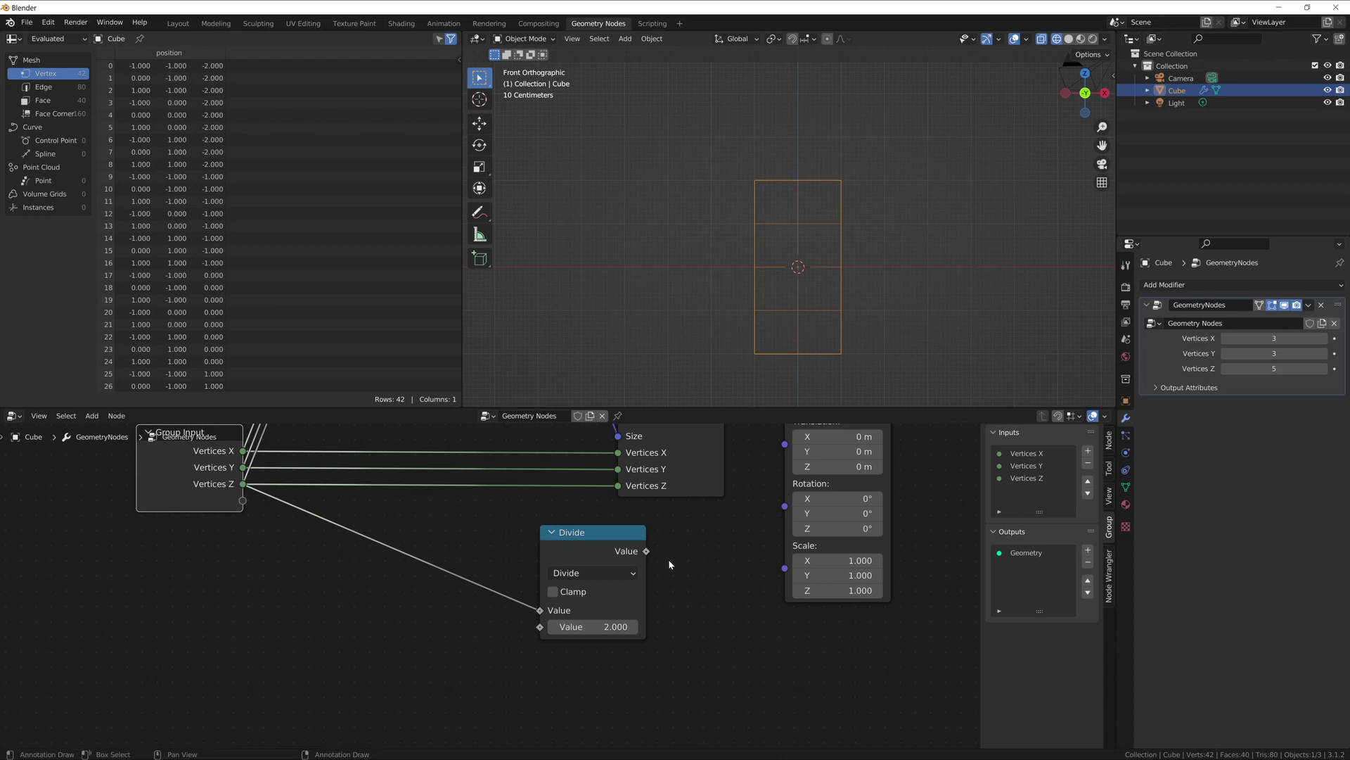
pyautogui.hotkey('shift', 'a')
pyautogui.write('combien')
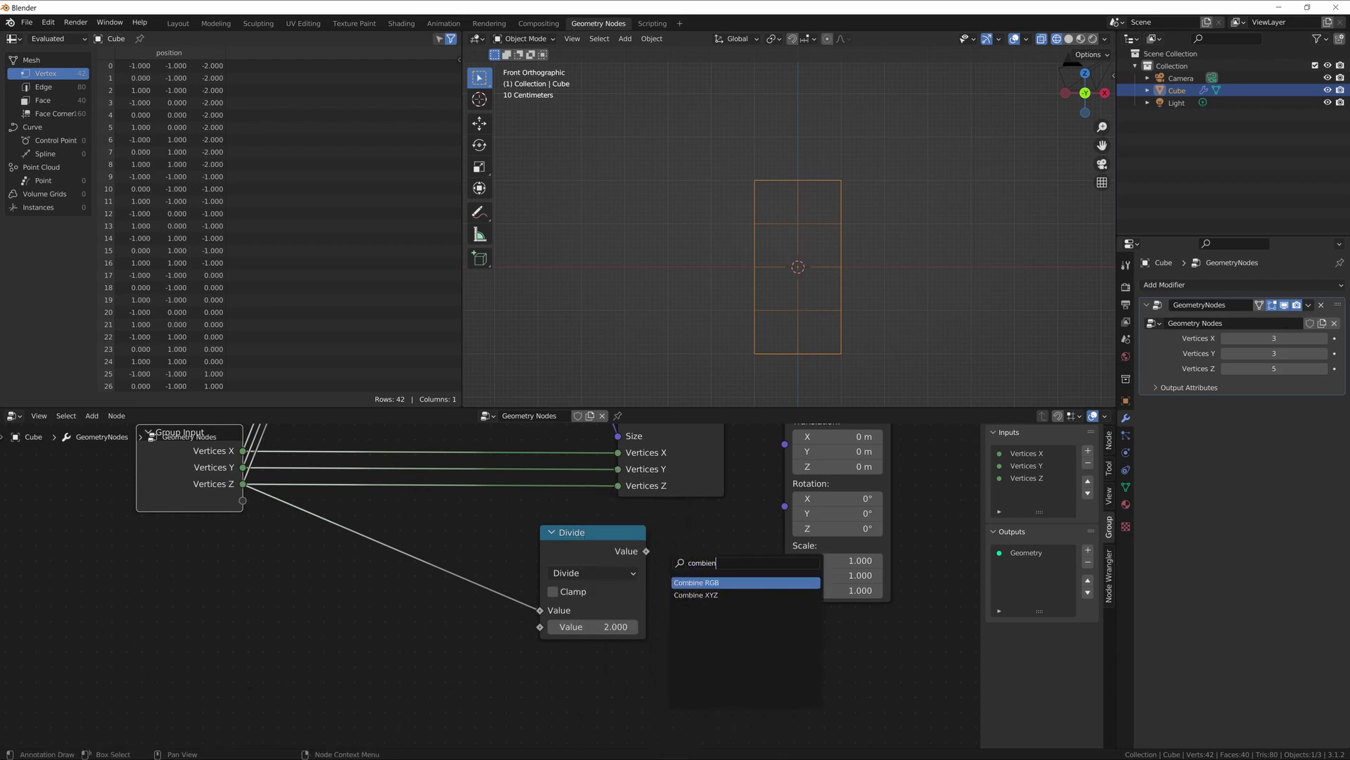
pyautogui.press('Down')
pyautogui.press('Return')
pyautogui.click(669, 556)
# Step: Link the Divide result to the new Combine XYZ's Z, and its Vector to the Transform's Translation, spacing the nodes apart
pyautogui.moveTo(598, 533); pyautogui.dragTo(492, 546)
pyautogui.moveTo(541, 564); pyautogui.dragTo(665, 630)
pyautogui.moveTo(724, 573); pyautogui.dragTo(786, 444)
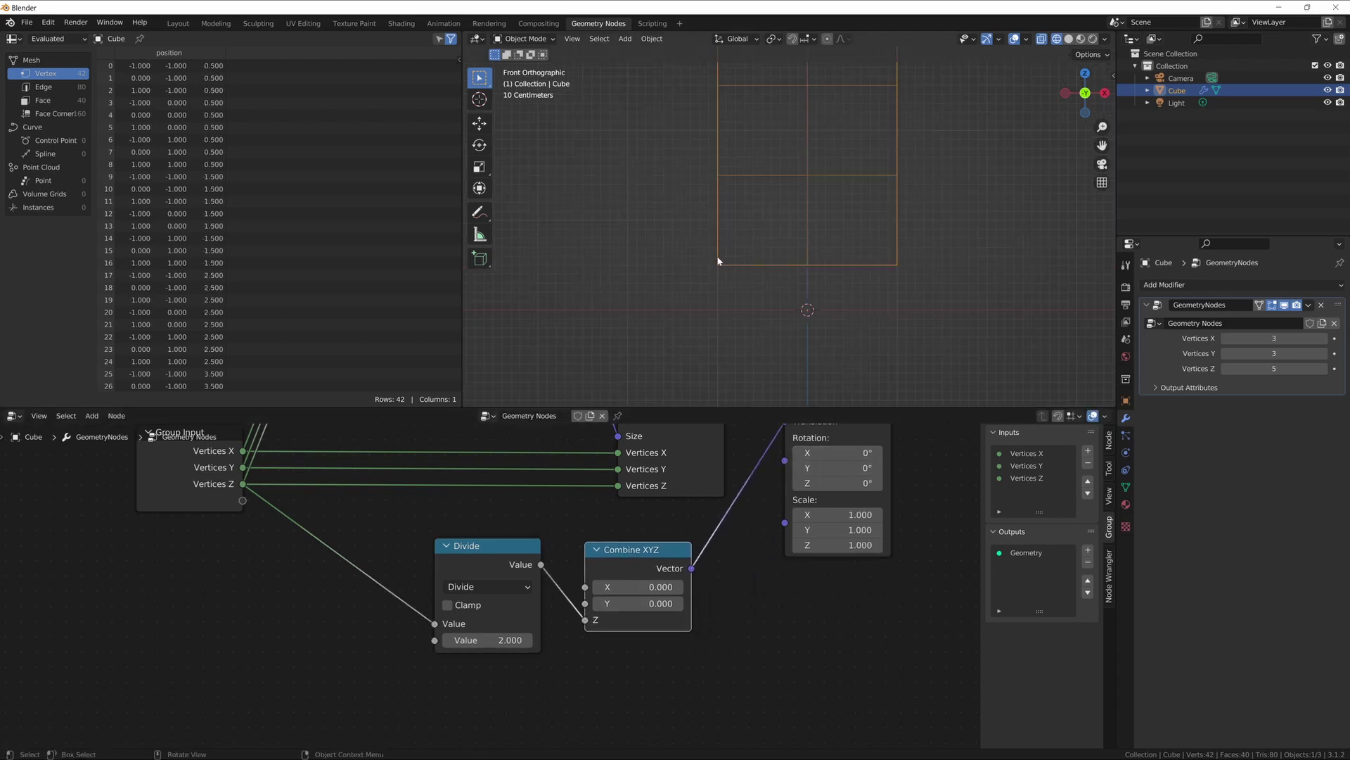
# Step: Annotate a one-cell square centred on the raised grid's lower corner and resting on the ground axis
pyautogui.scroll(-1, 717, 263)
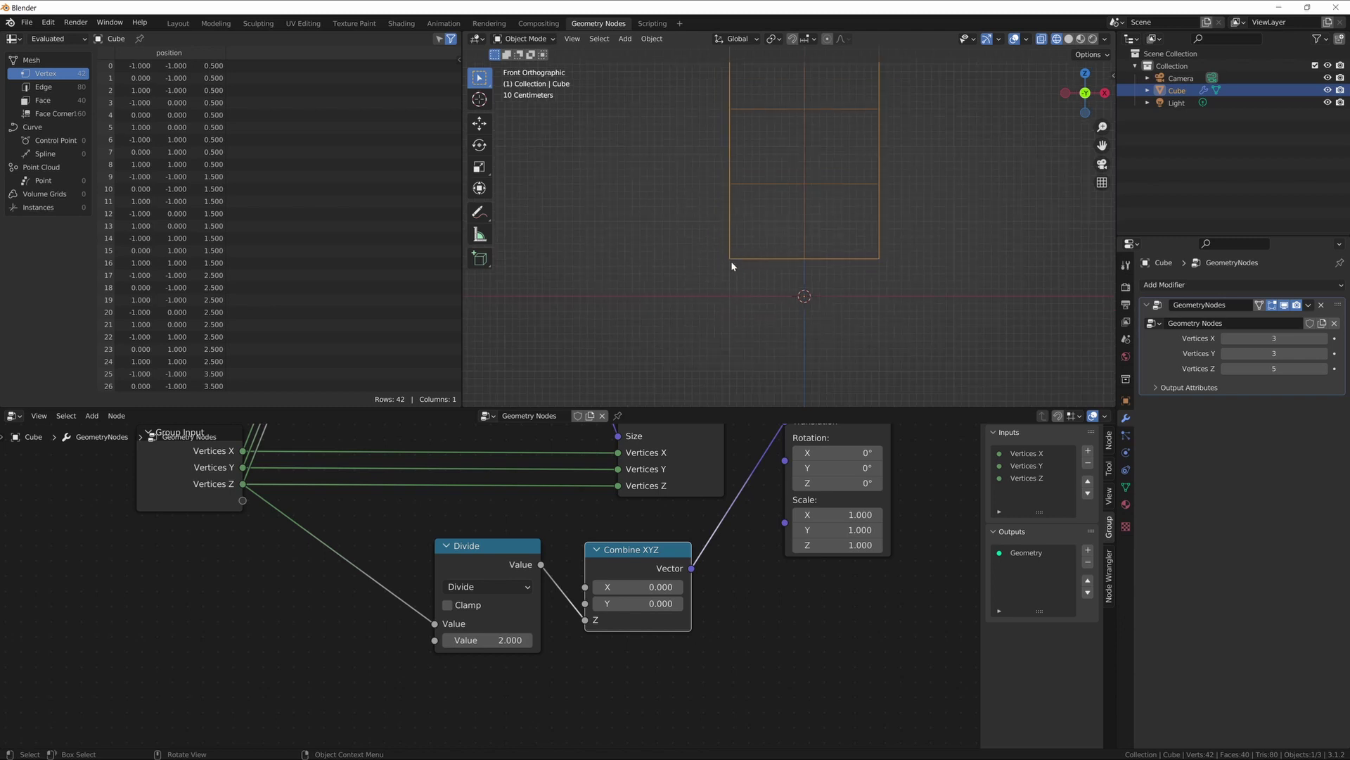
pyautogui.hotkey('shift', 'space')
pyautogui.press('Escape')
pyautogui.hotkey('shift', 'space')
pyautogui.press('d')
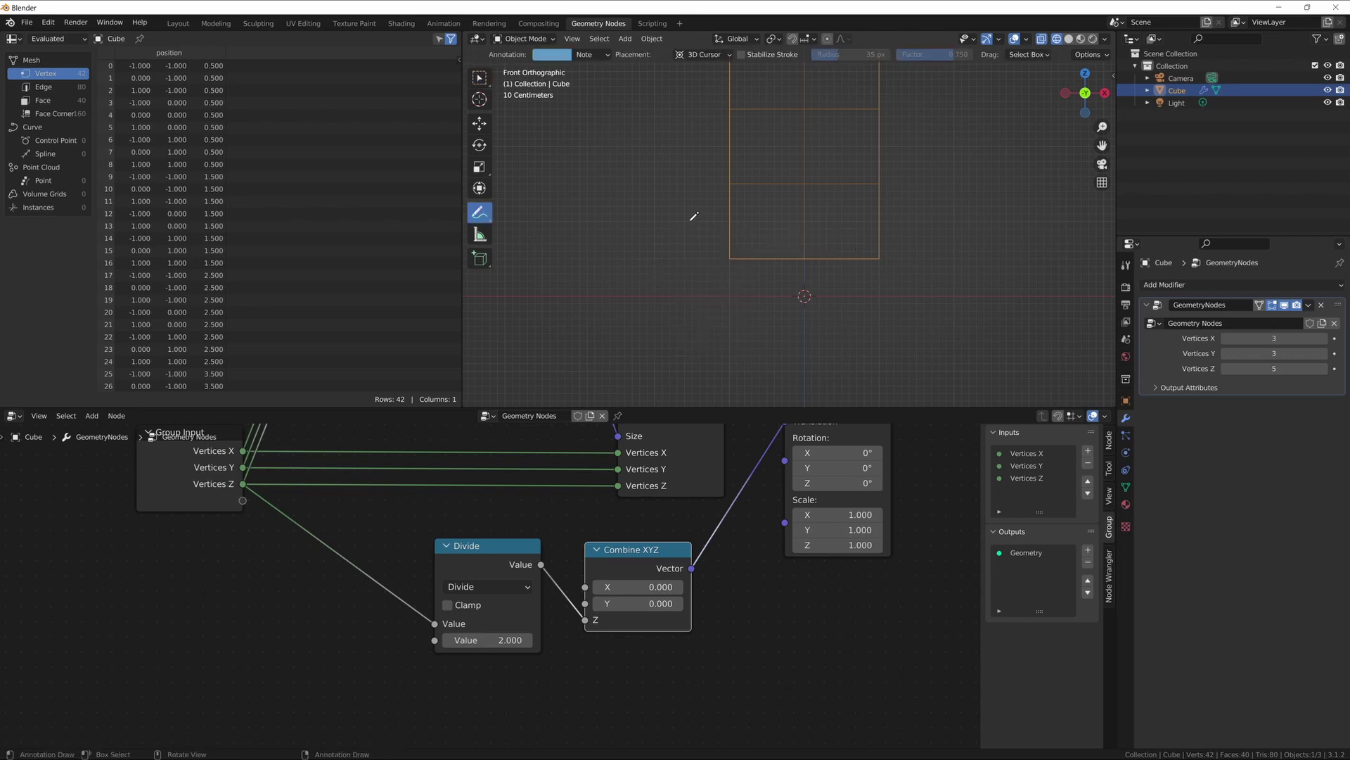
pyautogui.moveTo(693, 219)
pyautogui.mouseDown()
pyautogui.moveTo(772, 220)
pyautogui.moveTo(758, 296)
pyautogui.moveTo(694, 288)
pyautogui.moveTo(695, 218)
pyautogui.mouseUp()
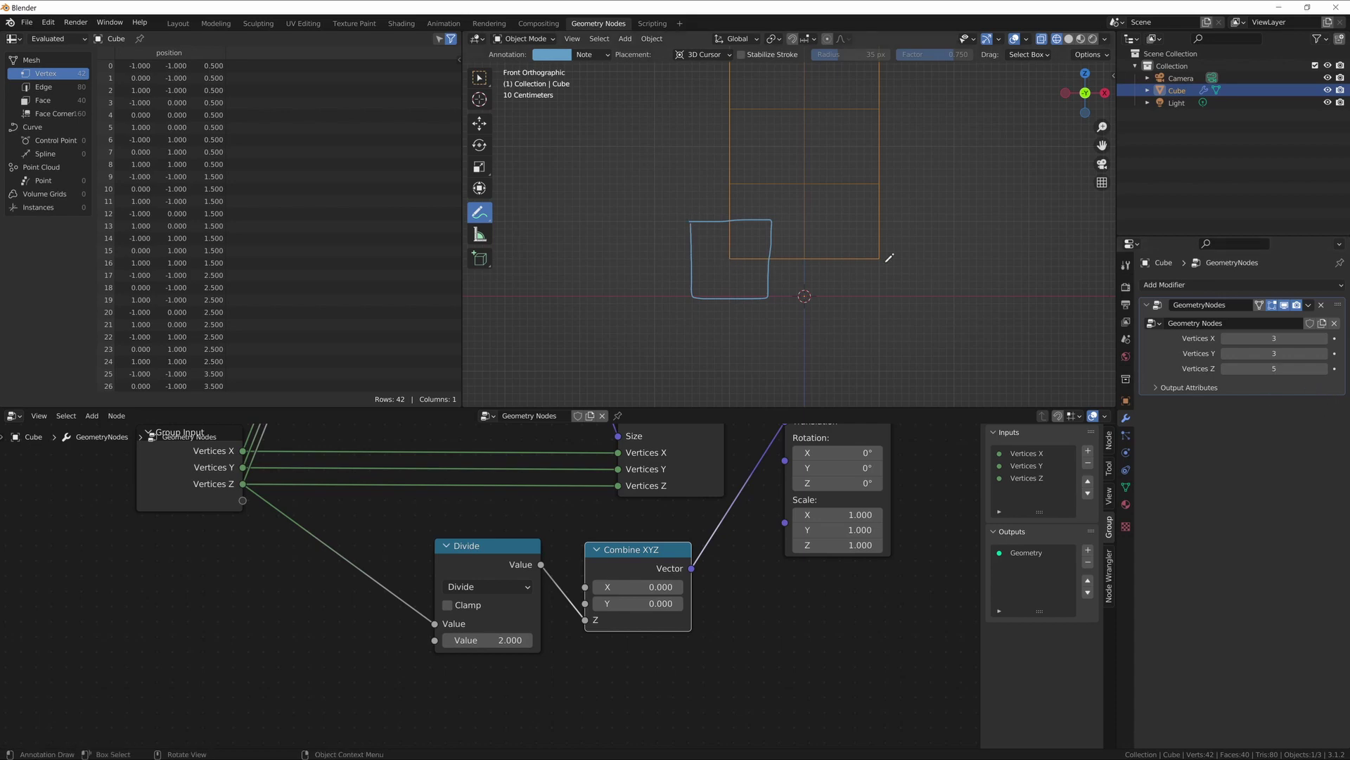
# Step: Test the grid's height by raising Vertices Z to 7, and reduce it to 3
pyautogui.scroll(-5, 890, 230)
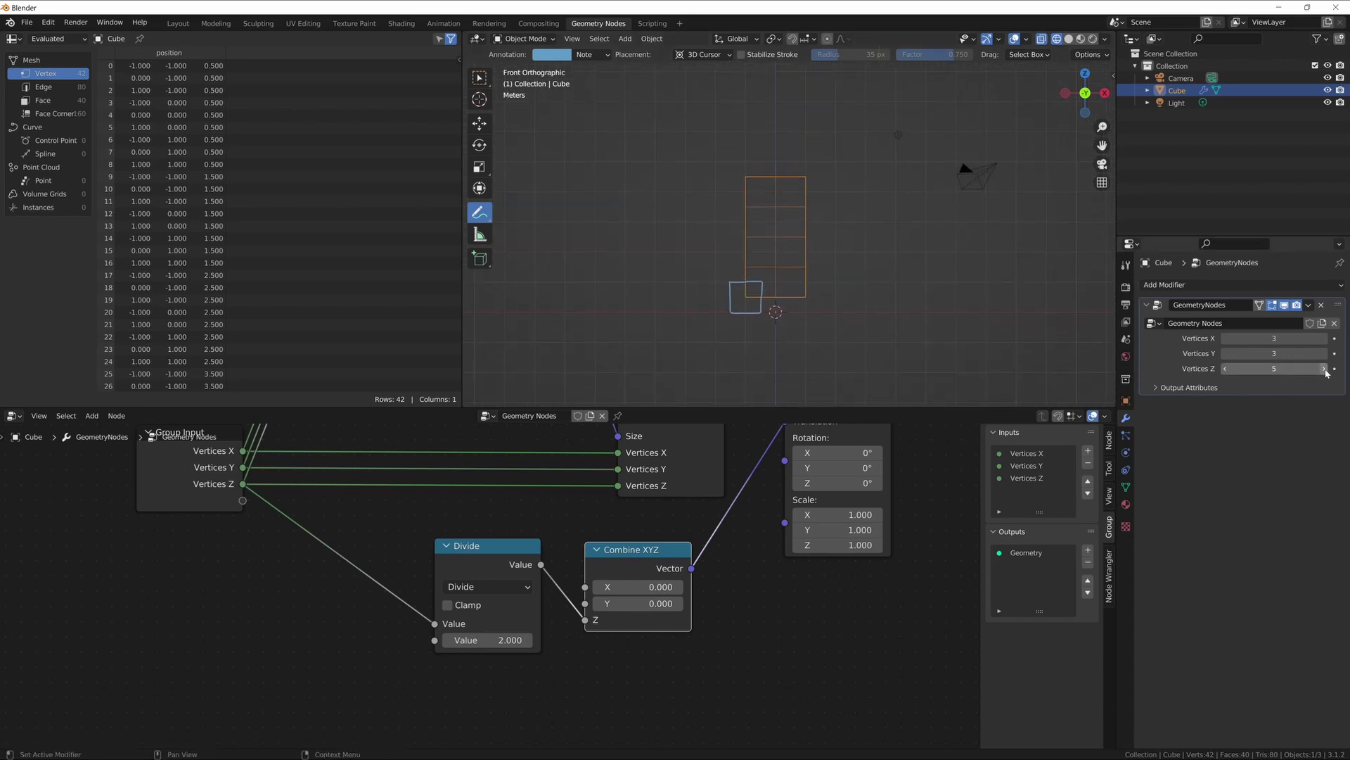
pyautogui.moveTo(1274, 369); pyautogui.dragTo(1307, 376)
pyautogui.click(1225, 370)
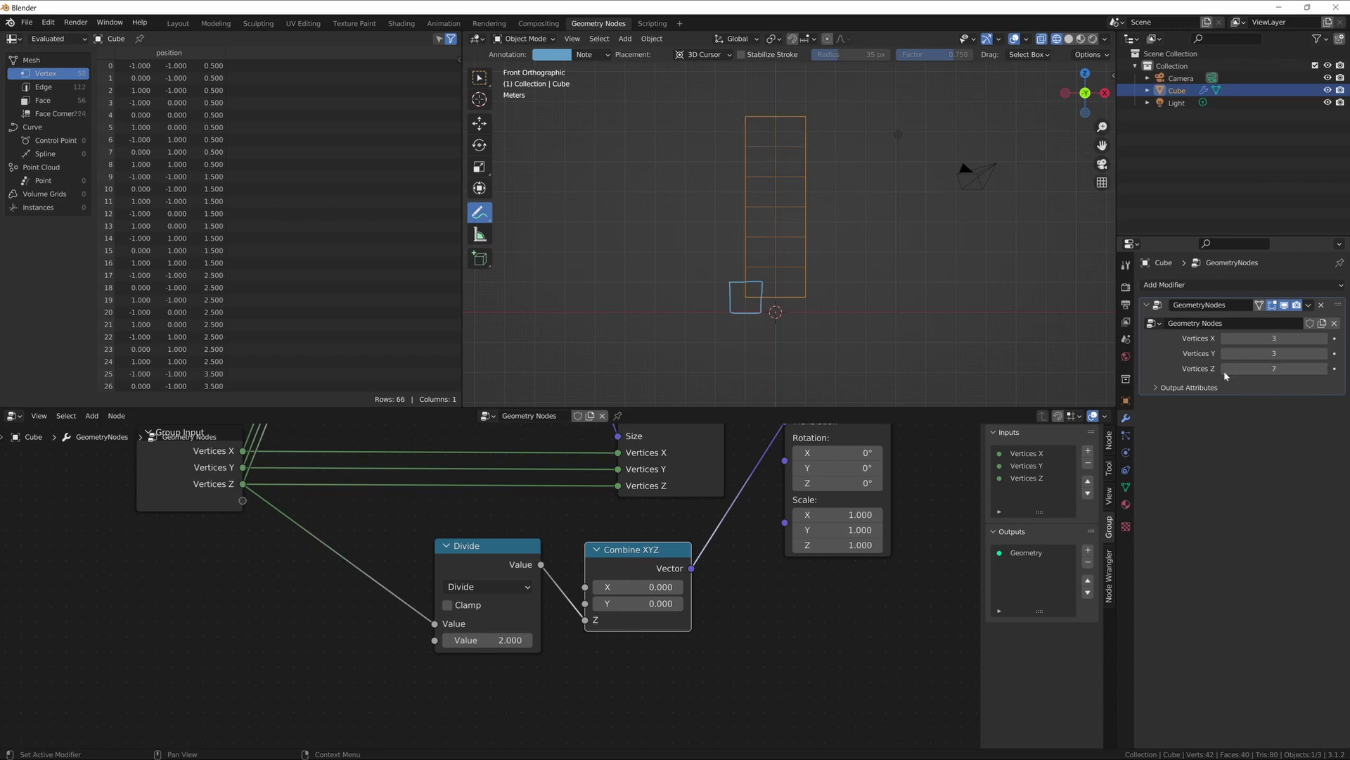
pyautogui.click(1225, 370)
pyautogui.click(1226, 370)
pyautogui.click(1226, 370)
pyautogui.click(1226, 370)
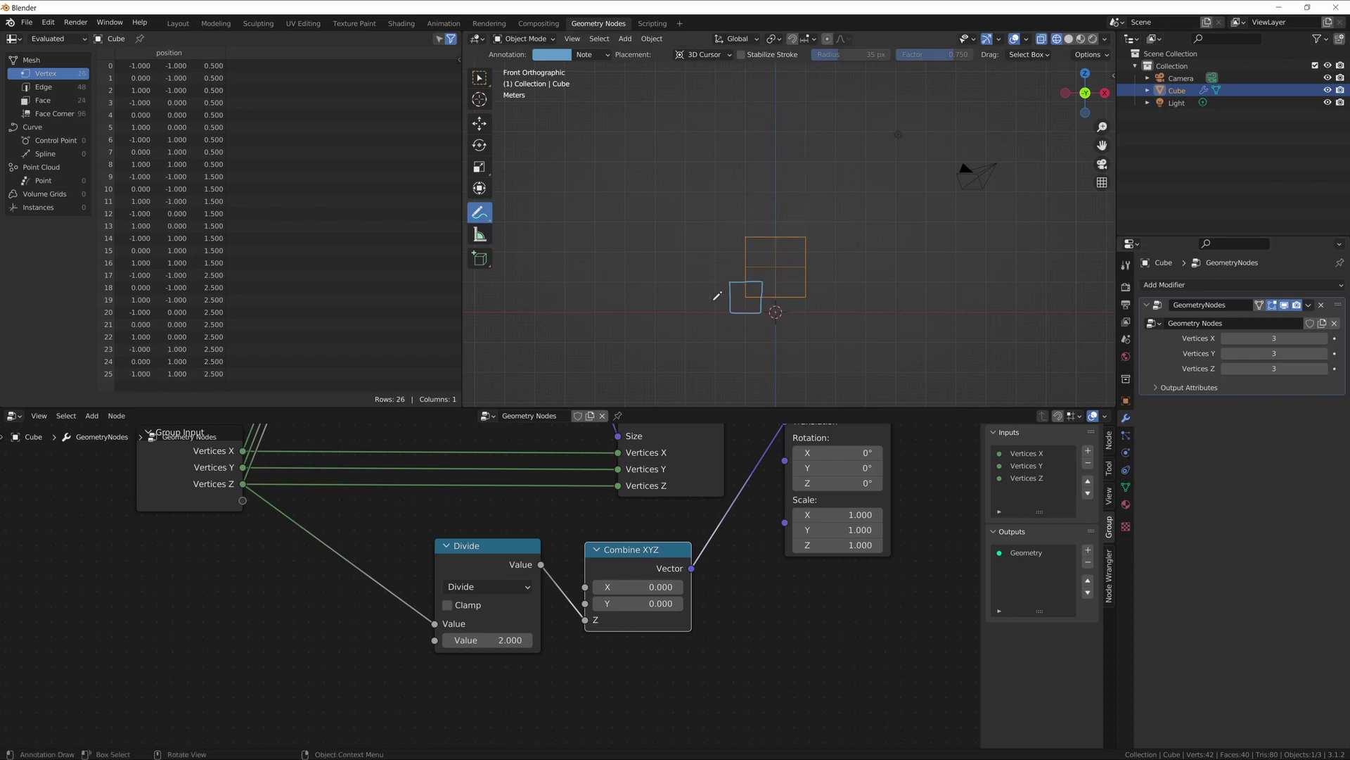
# Step: Erase the square annotation, return to the Select Box tool and view the grid in perspective
pyautogui.hotkey('shift', 'space')
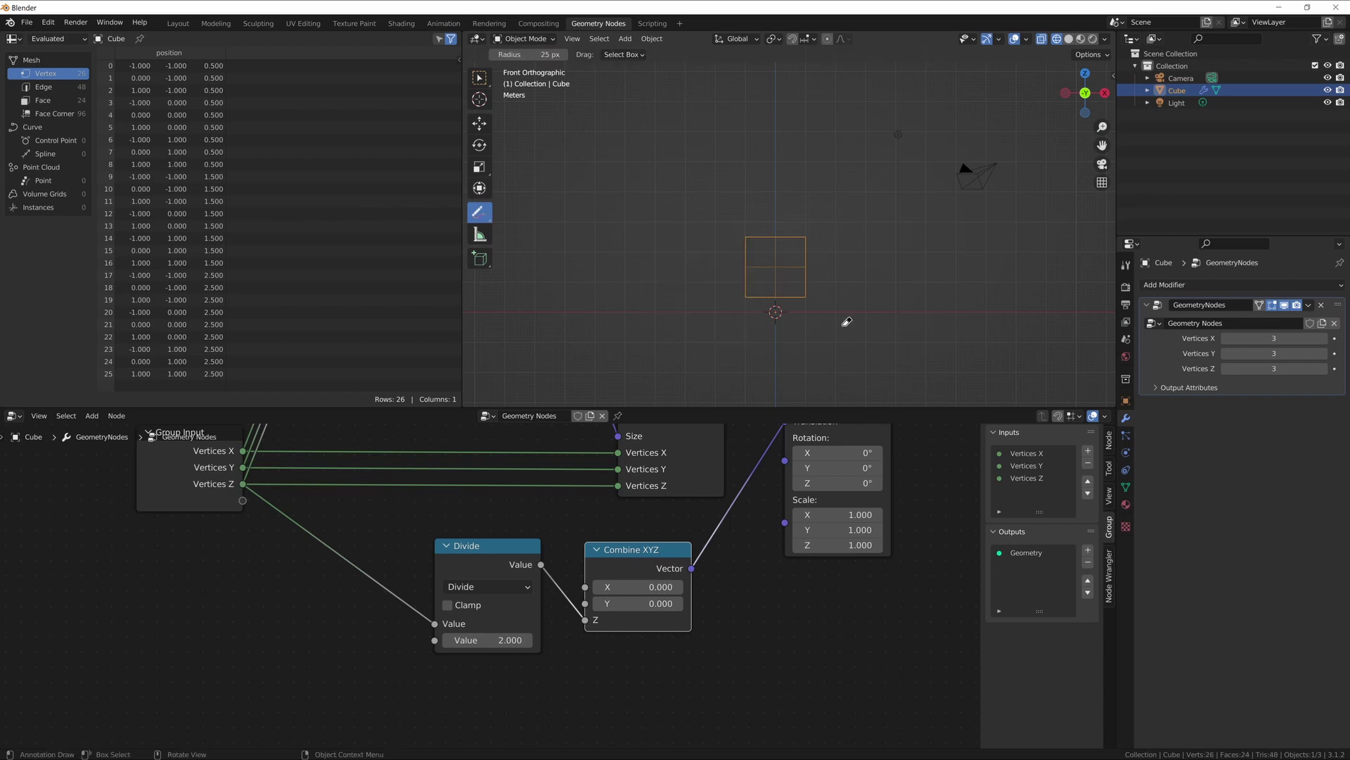
pyautogui.moveTo(841, 320)
pyautogui.mouseDown(button='middle')
pyautogui.moveTo(788, 349)
pyautogui.moveTo(791, 317)
pyautogui.mouseUp(button='middle')
pyautogui.hotkey('shift', 'space')
pyautogui.press('b')
pyautogui.scroll(3, 790, 315)
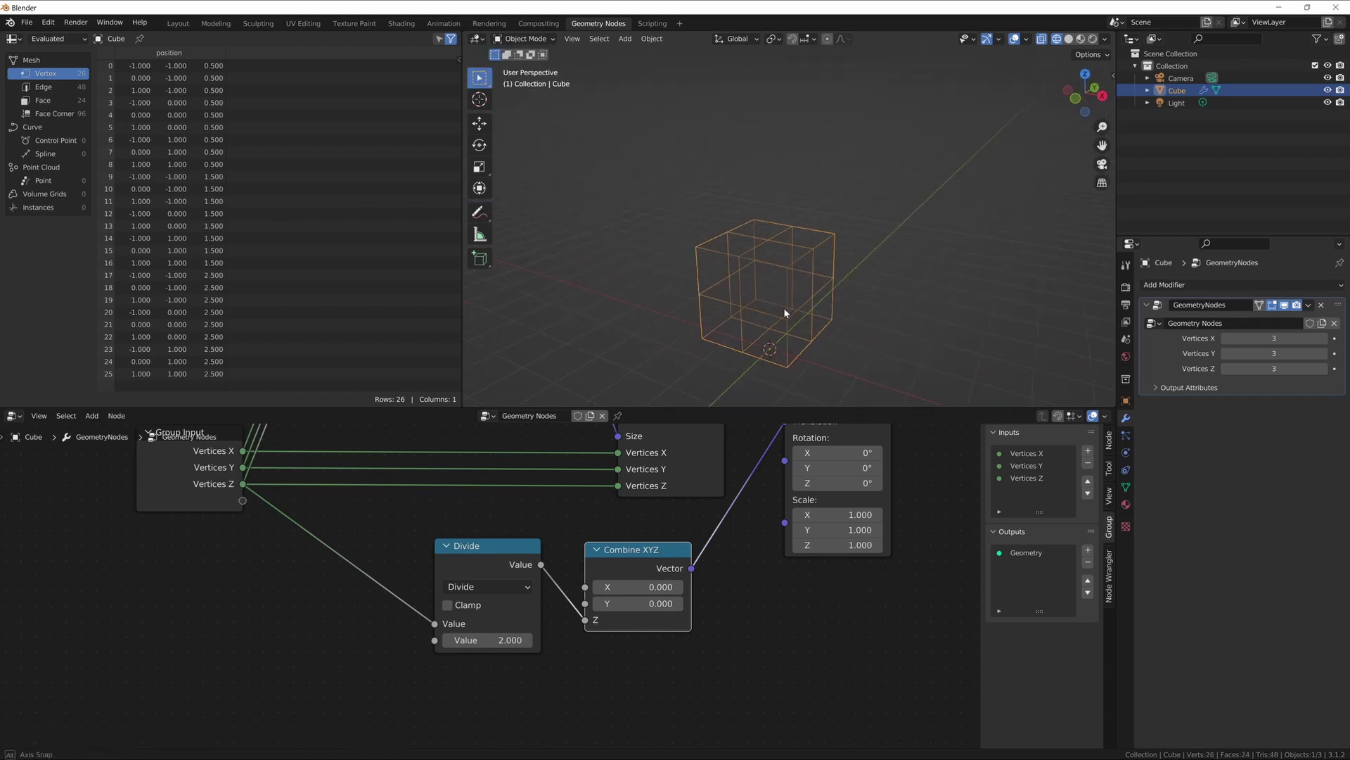
# Step: Move the Divide and lower Combine XYZ nodes up under the Cube node, and space the Group Output away from the Transform
pyautogui.moveTo(771, 590); pyautogui.dragTo(555, 617, button='middle')
pyautogui.scroll(-5, 625, 596)
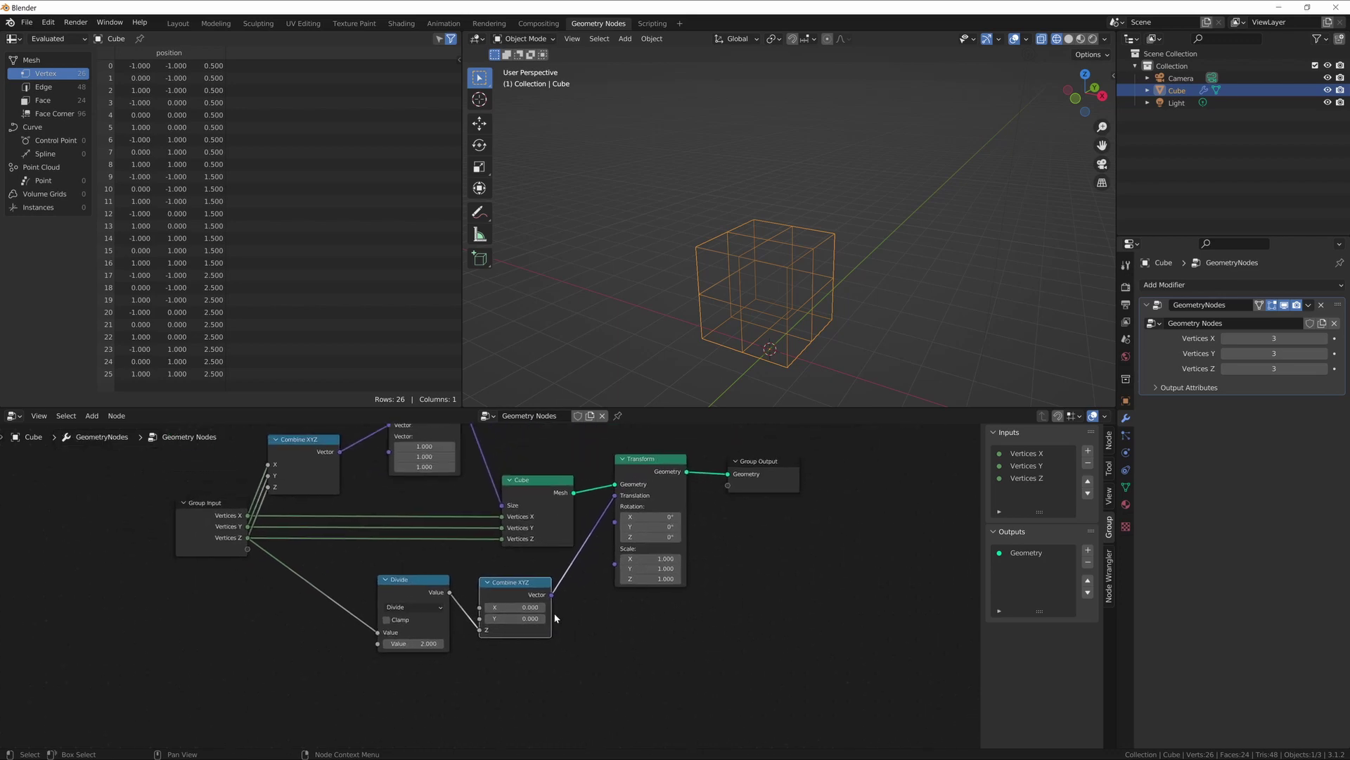
pyautogui.press('g')
pyautogui.click(578, 599)
pyautogui.moveTo(425, 593); pyautogui.dragTo(464, 573)
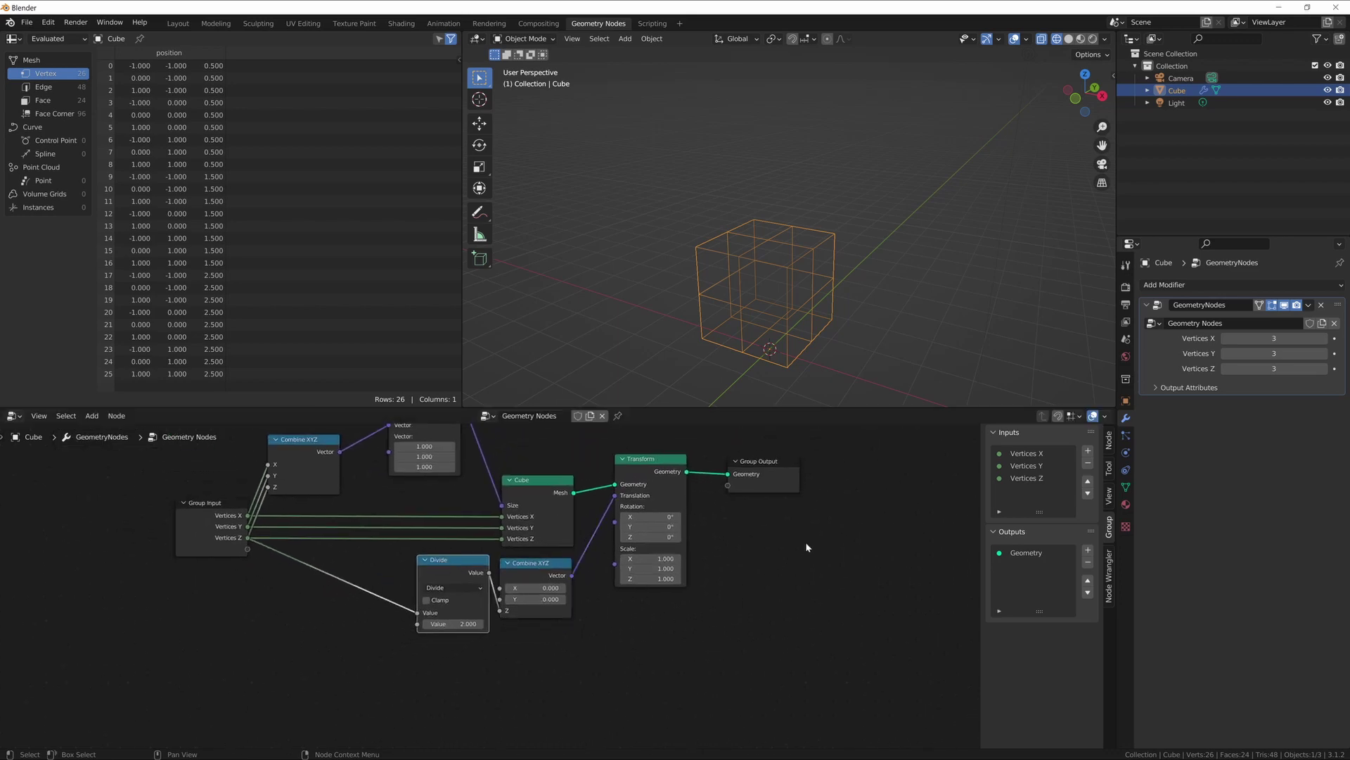
pyautogui.moveTo(808, 546); pyautogui.dragTo(756, 553, button='middle')
pyautogui.moveTo(719, 477); pyautogui.dragTo(848, 477)
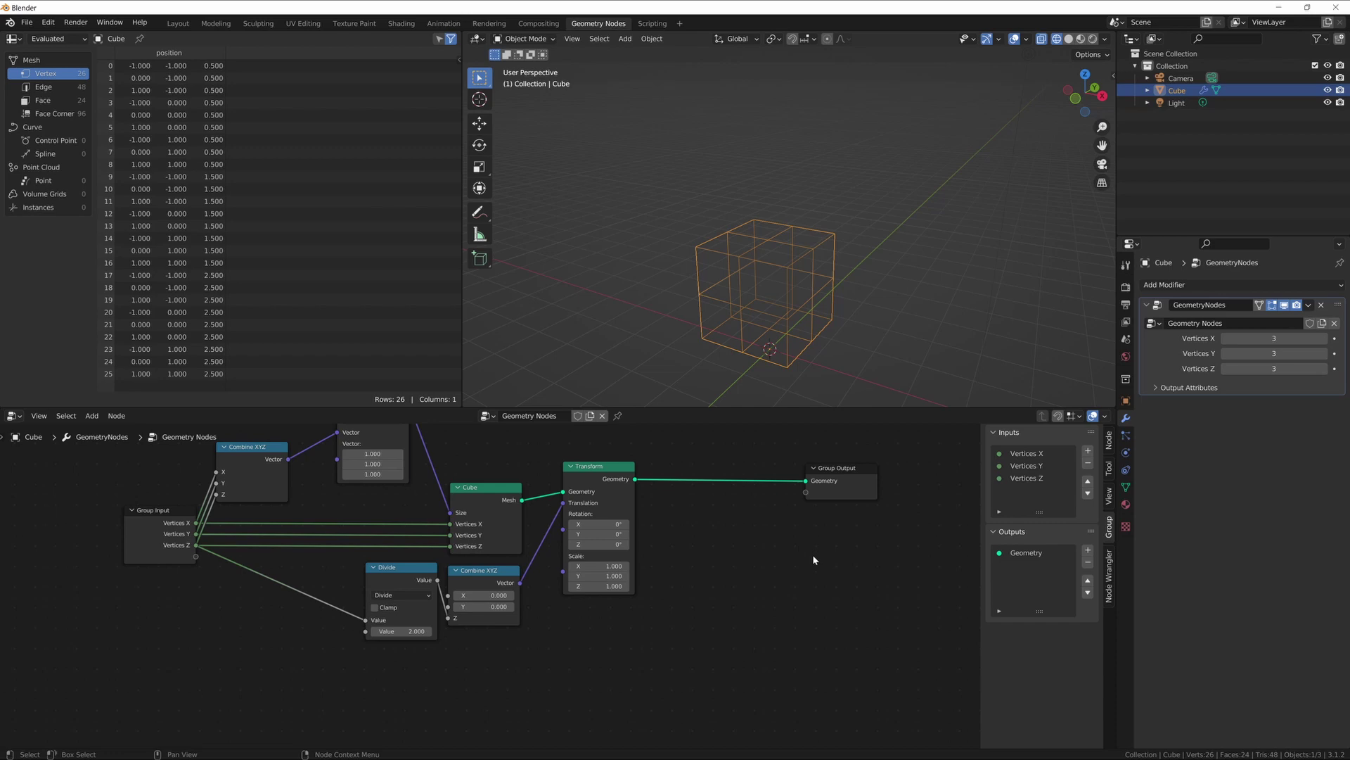
# Step: Add an Instance on Points node between the Transform and the Group Output, spacing both end nodes further from the Transform
pyautogui.hotkey('shift', 'a')
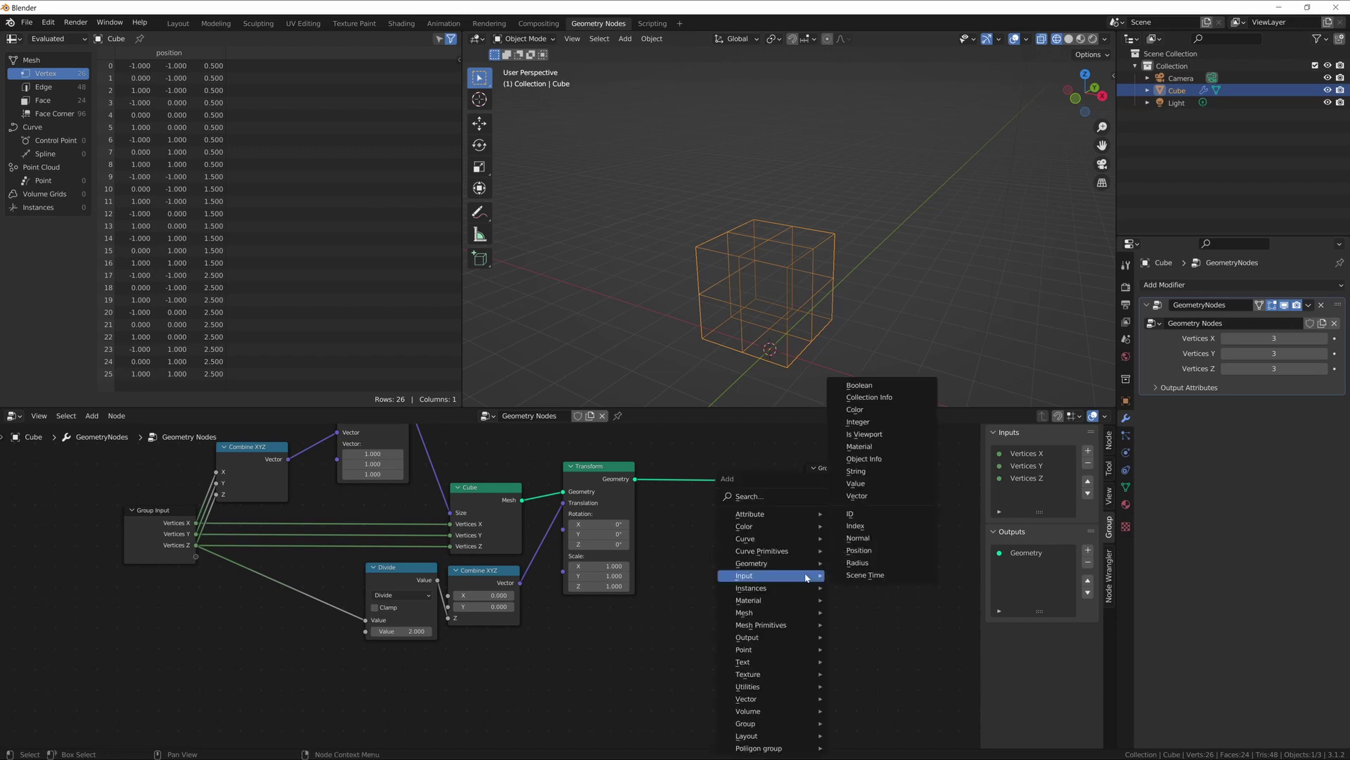
pyautogui.click(804, 573)
pyautogui.write('instance on')
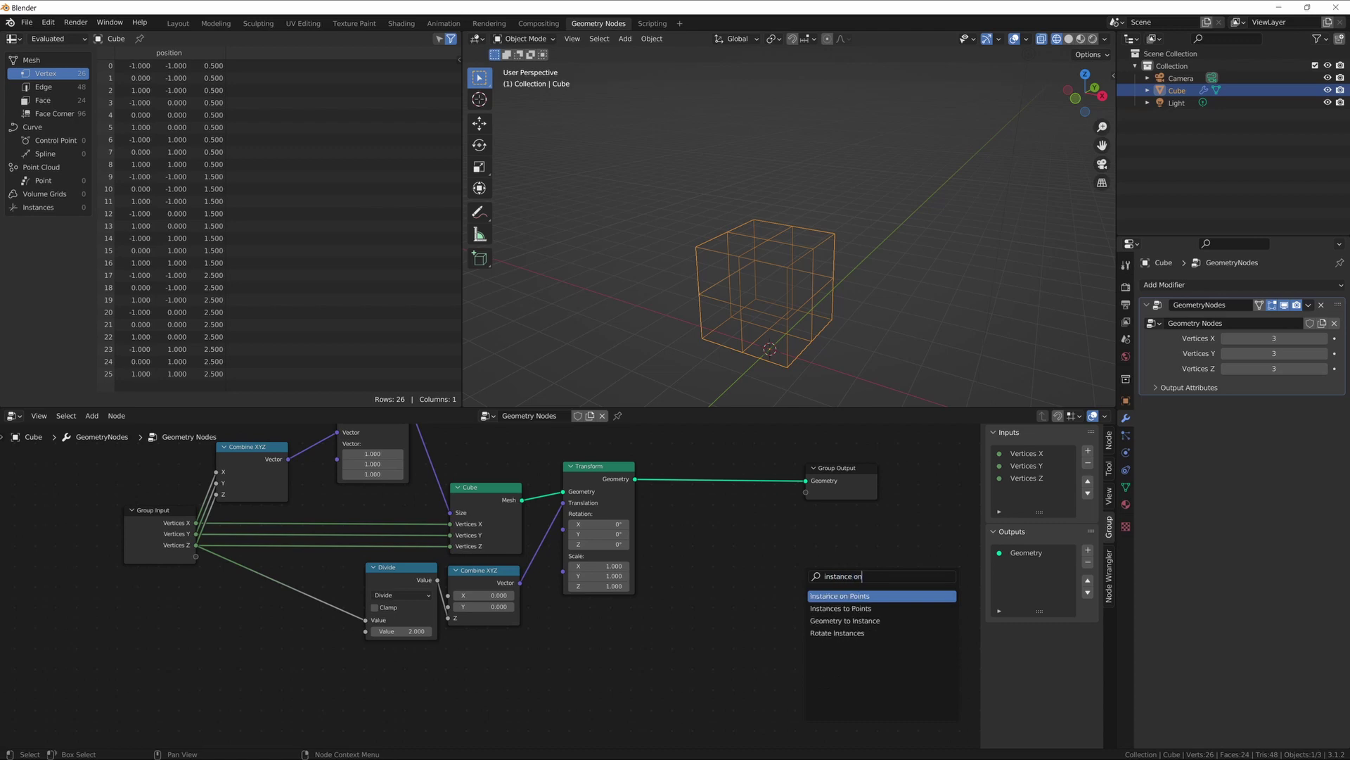
pyautogui.click(839, 633)
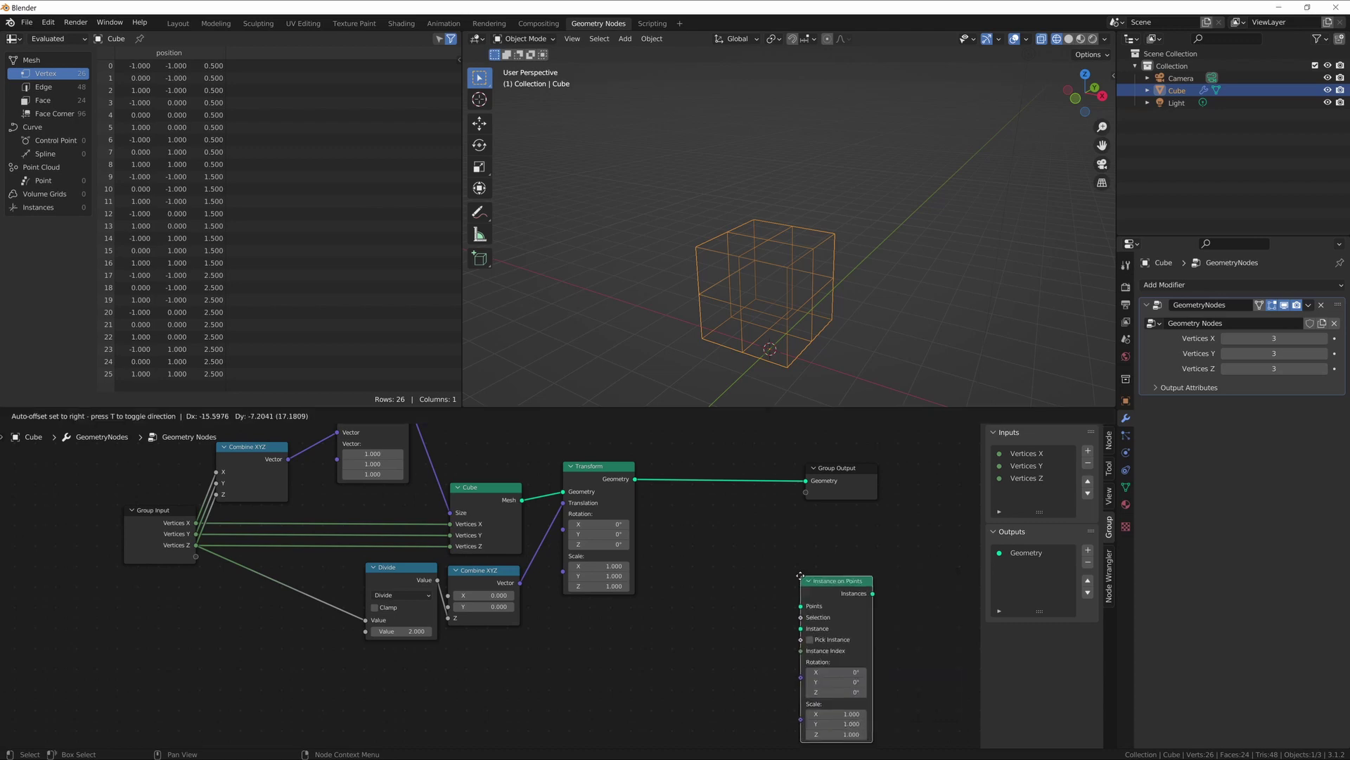
pyautogui.click(693, 459)
pyautogui.moveTo(836, 473); pyautogui.dragTo(899, 475)
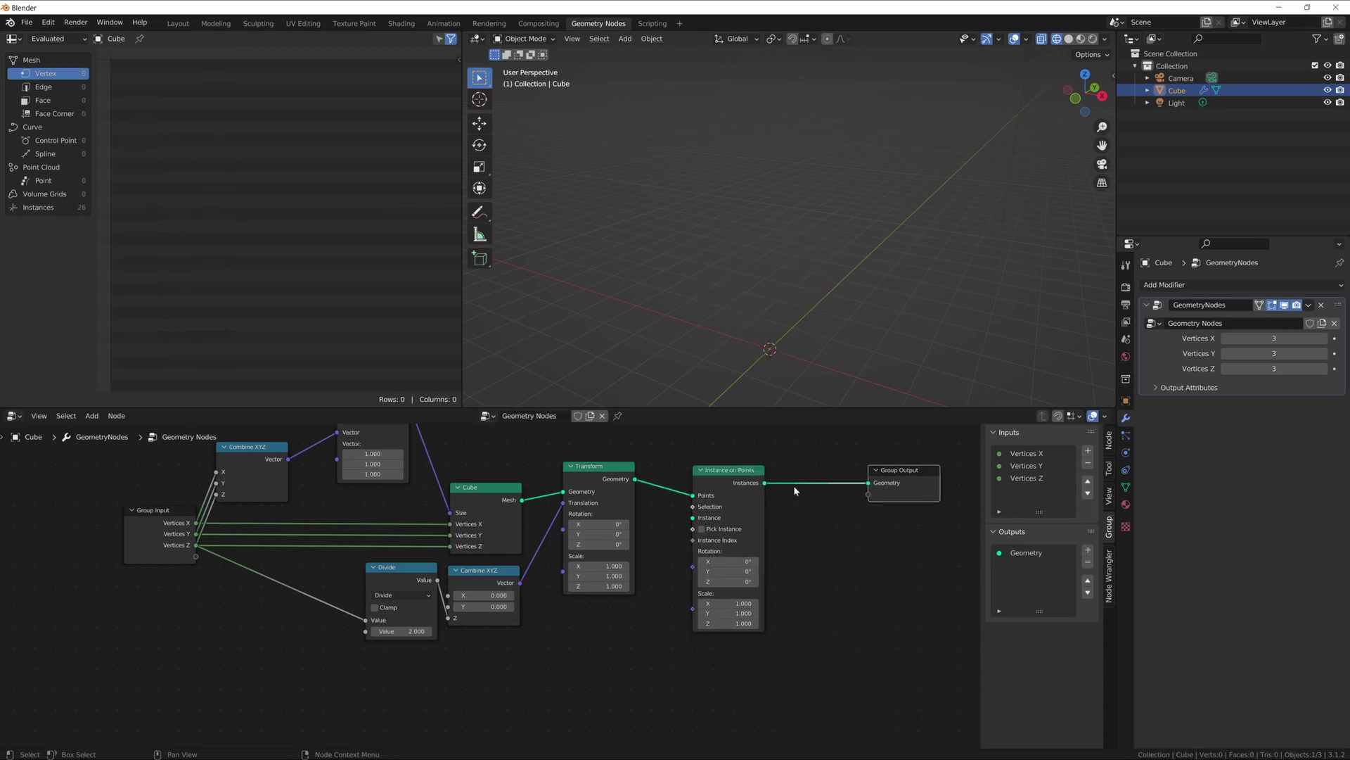
pyautogui.moveTo(736, 481); pyautogui.dragTo(780, 479)
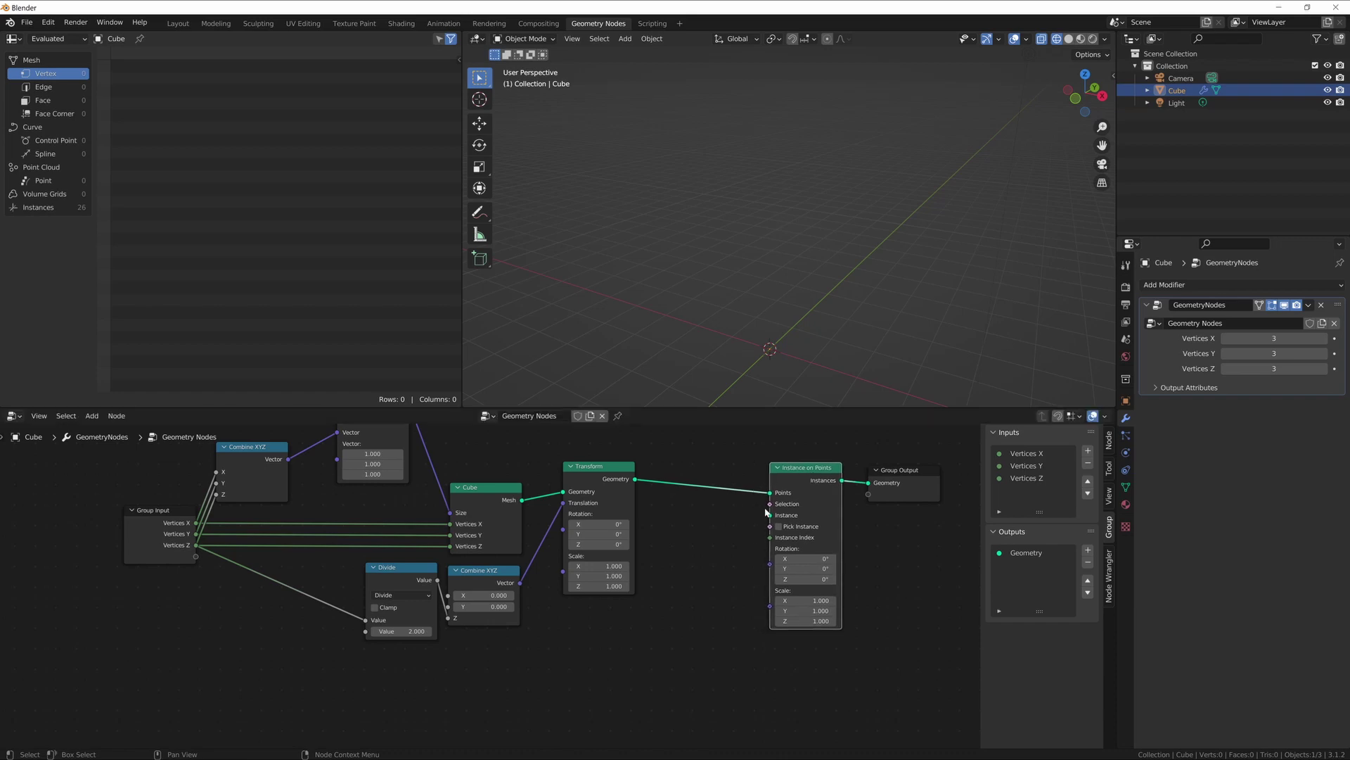
# Step: Add a second Cube primitive node below the Transform and connect its Mesh to the Instance input of Instance on Points
pyautogui.hotkey('shift', 'a')
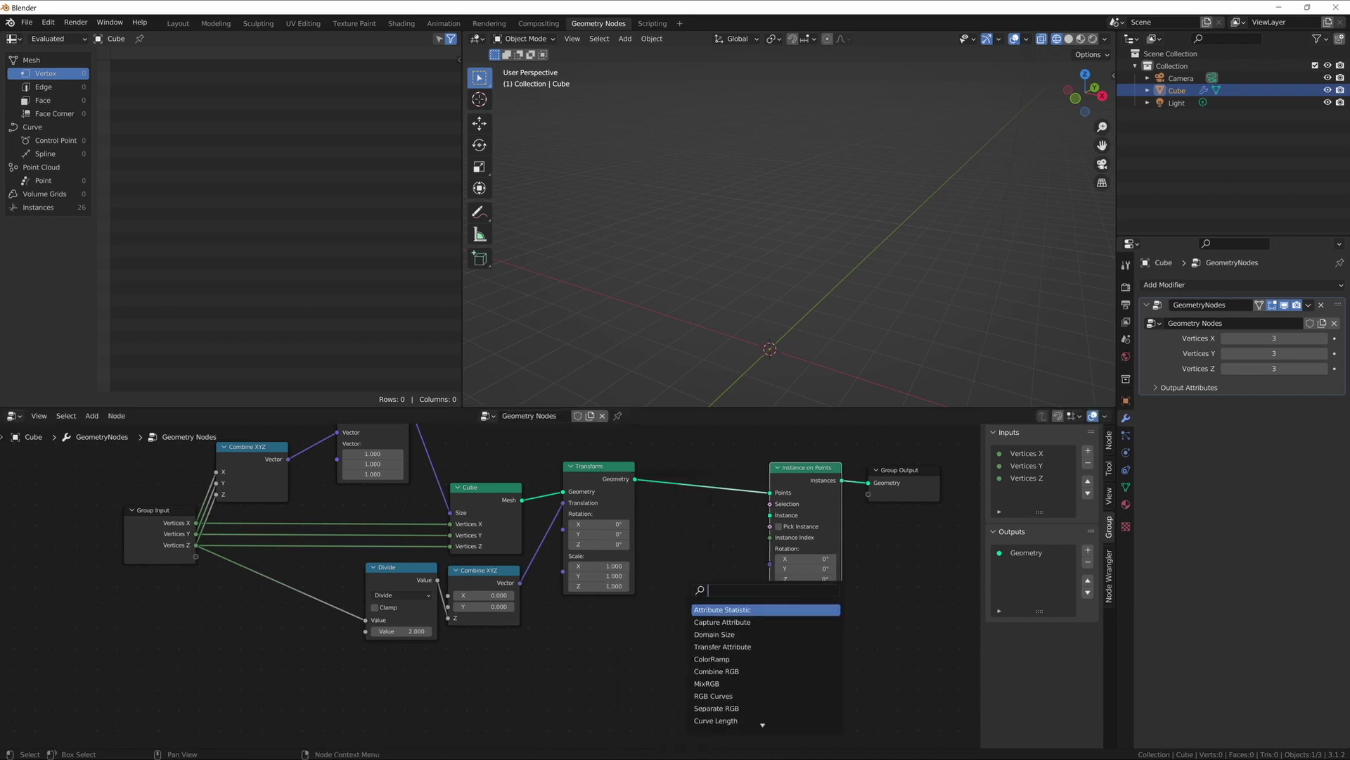
pyautogui.write('cube')
pyautogui.press('Return')
pyautogui.click(625, 635)
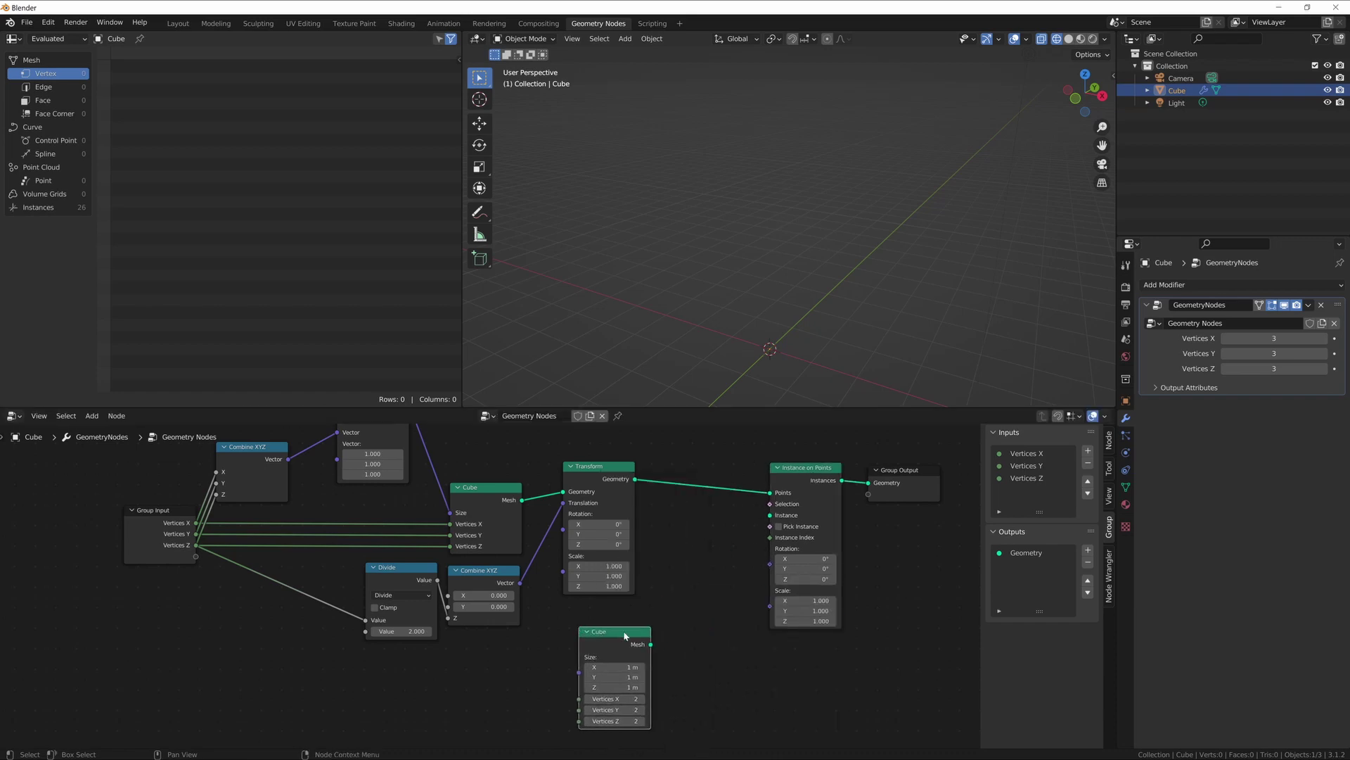
pyautogui.moveTo(651, 644); pyautogui.dragTo(770, 514)
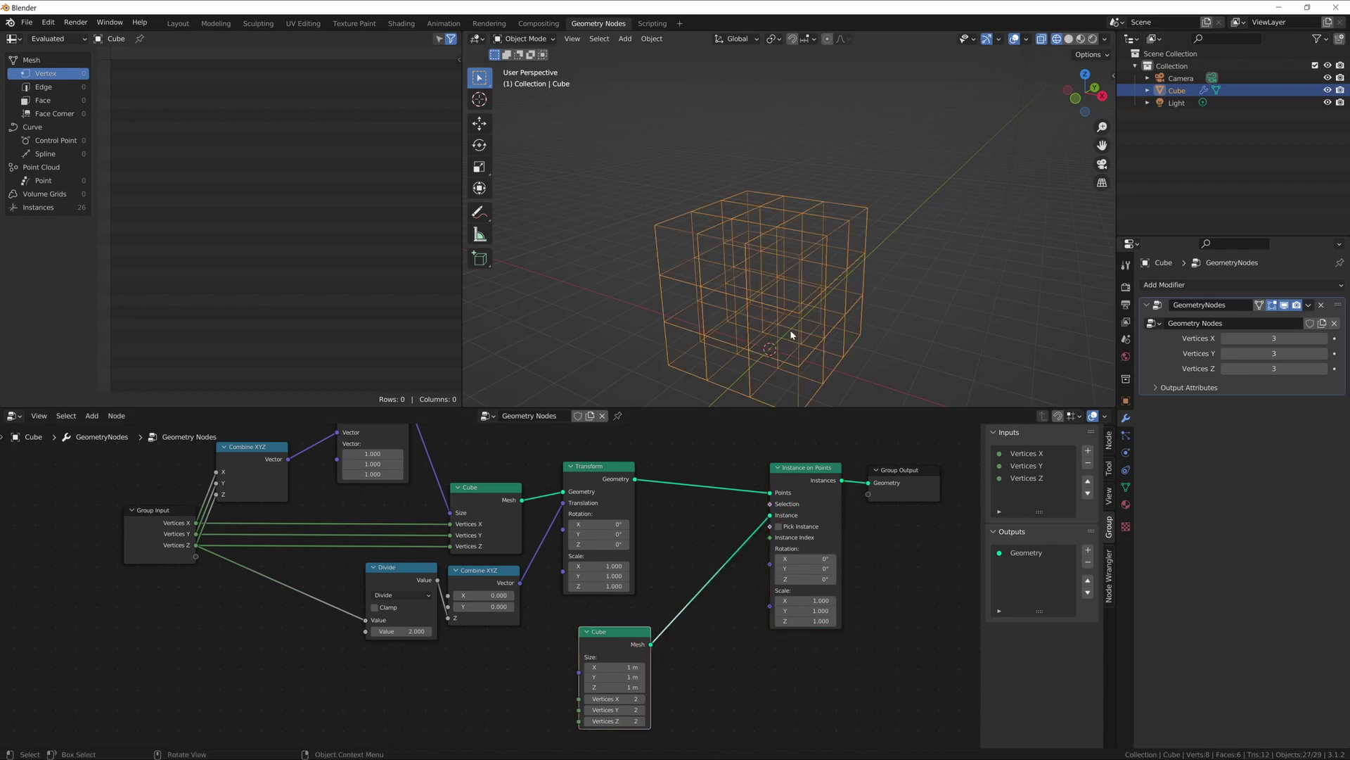
pyautogui.moveTo(724, 225); pyautogui.dragTo(783, 302, button='middle')
# Step: Mute and unmute the Instance on Points node to compare the bare grid with the instanced cubes
pyautogui.click(794, 484)
pyautogui.press('m')
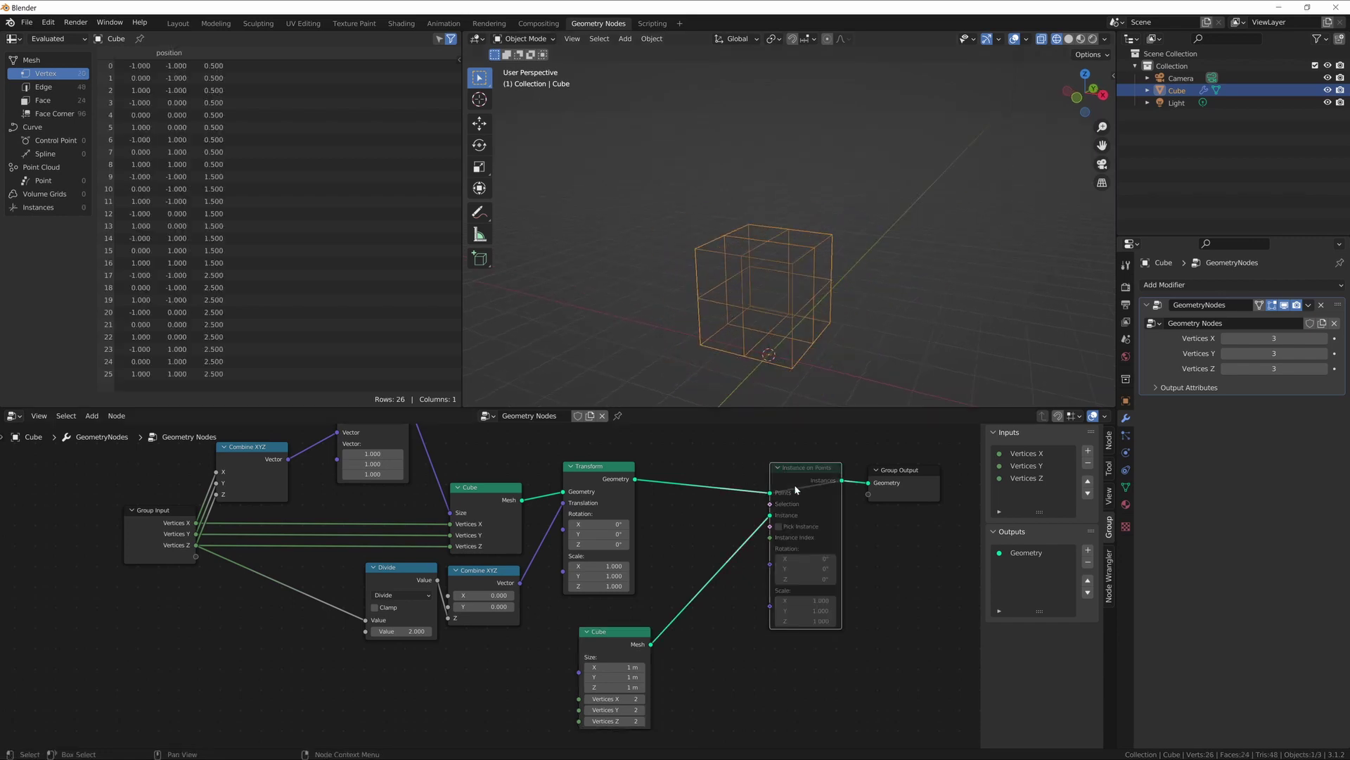
pyautogui.press('m')
pyautogui.moveTo(817, 273); pyautogui.dragTo(985, 148, button='middle')
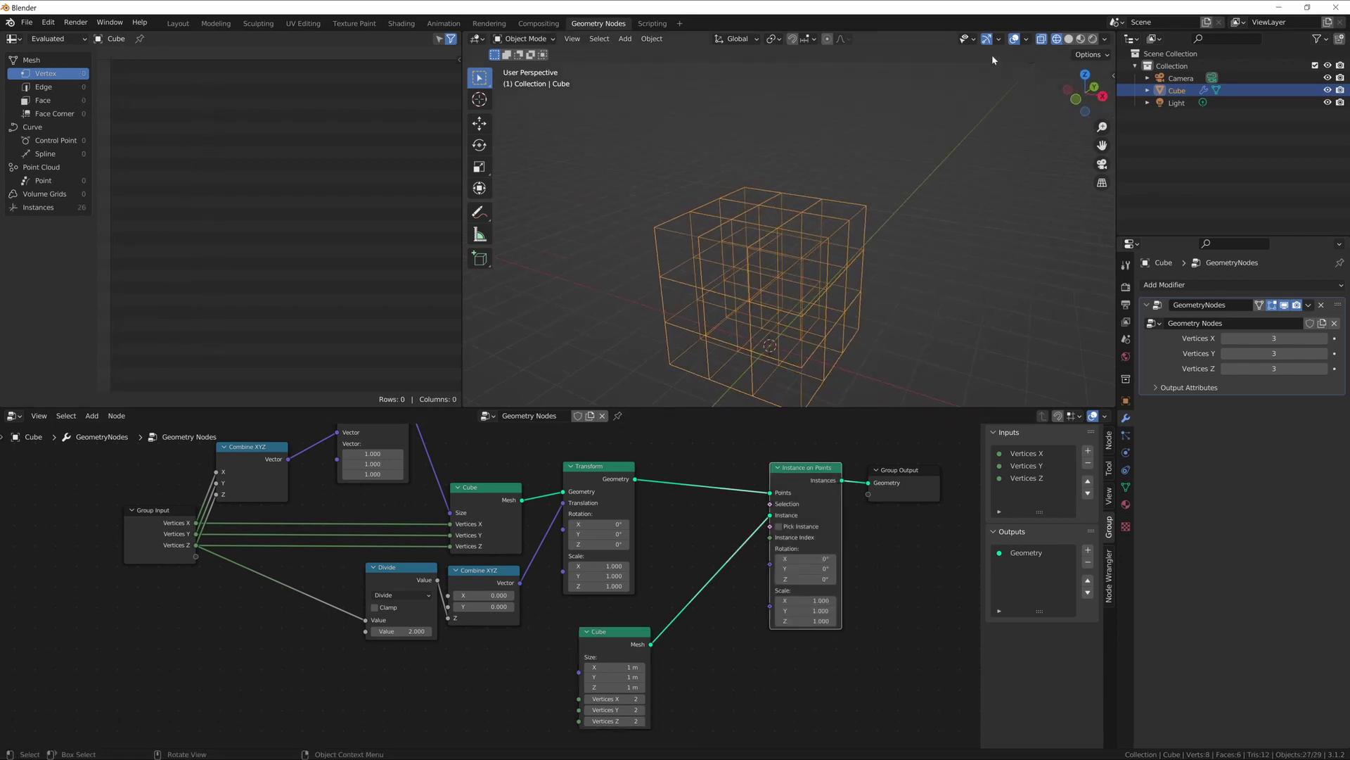
# Step: Display the 3D view in Solid shading and deselect the cube grid object
pyautogui.click(1068, 39)
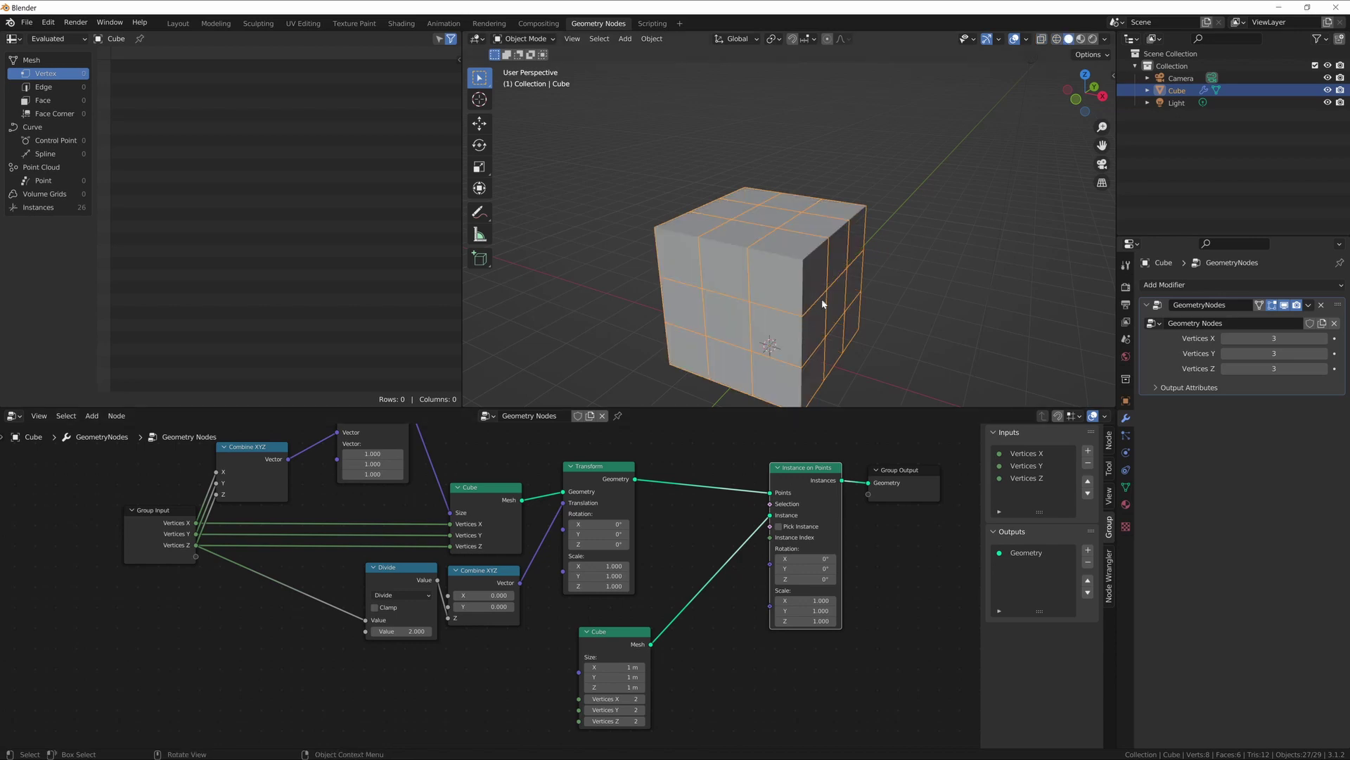
pyautogui.moveTo(822, 300); pyautogui.dragTo(891, 291, button='middle')
pyautogui.click(892, 346)
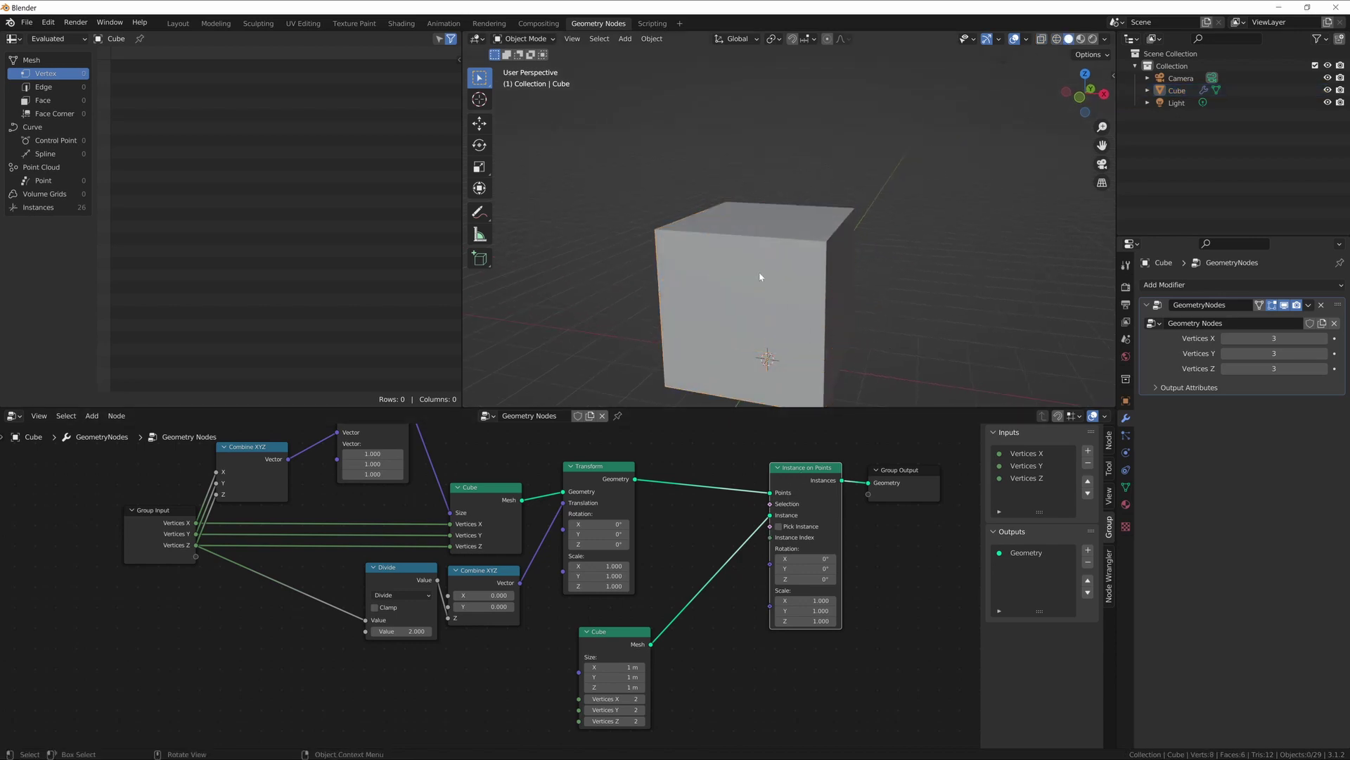
# Step: Toggle the instancing off and on, and set the instanced Cube's size to 0.73 m in X, Y and Z
pyautogui.press('m')
pyautogui.press('m')
pyautogui.moveTo(614, 676); pyautogui.dragTo(595, 676)
pyautogui.moveTo(823, 211); pyautogui.dragTo(707, 375, button='middle')
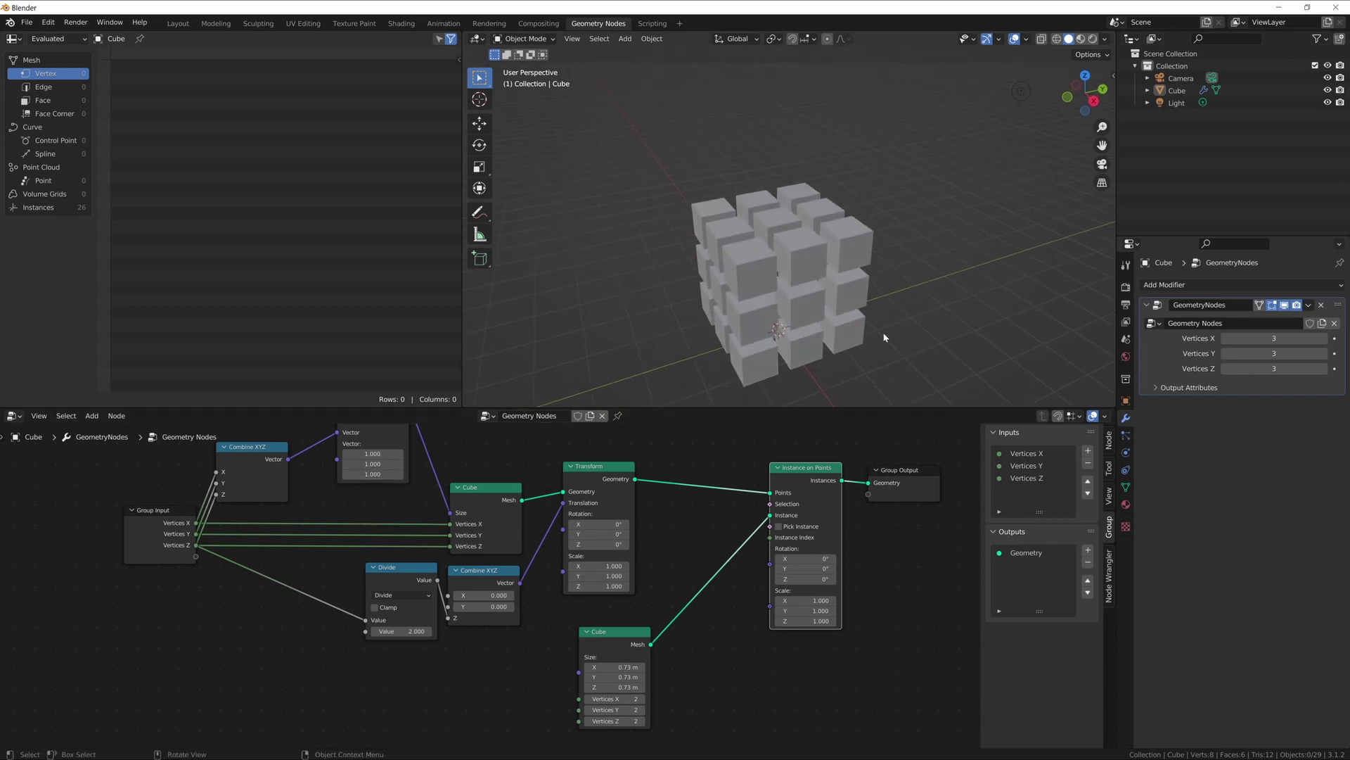
# Step: Test the instanced grid by raising Vertices X above 3, and return it to 3
pyautogui.click(1323, 341)
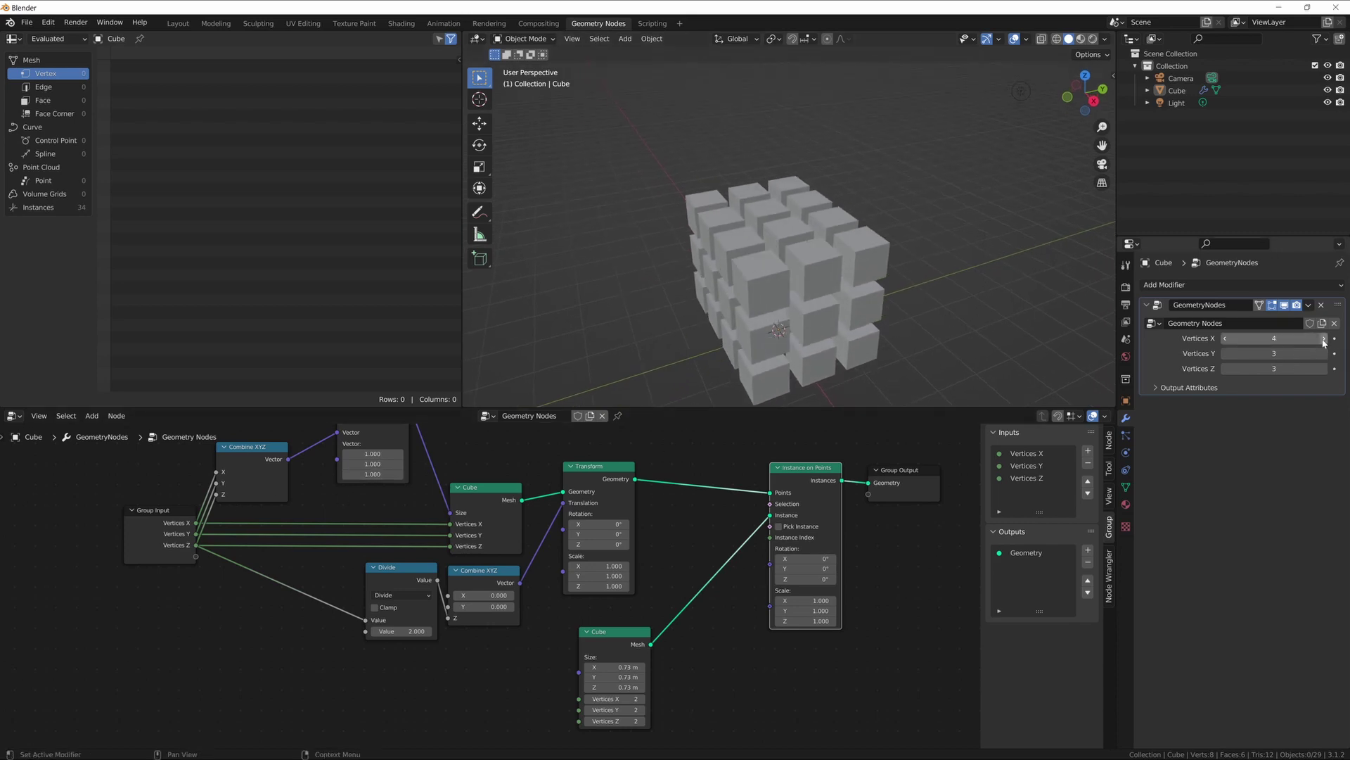
pyautogui.click(1323, 341)
pyautogui.click(1323, 341)
pyautogui.click(1226, 341)
pyautogui.click(1226, 341)
pyautogui.moveTo(1333, 343); pyautogui.dragTo(1315, 343)
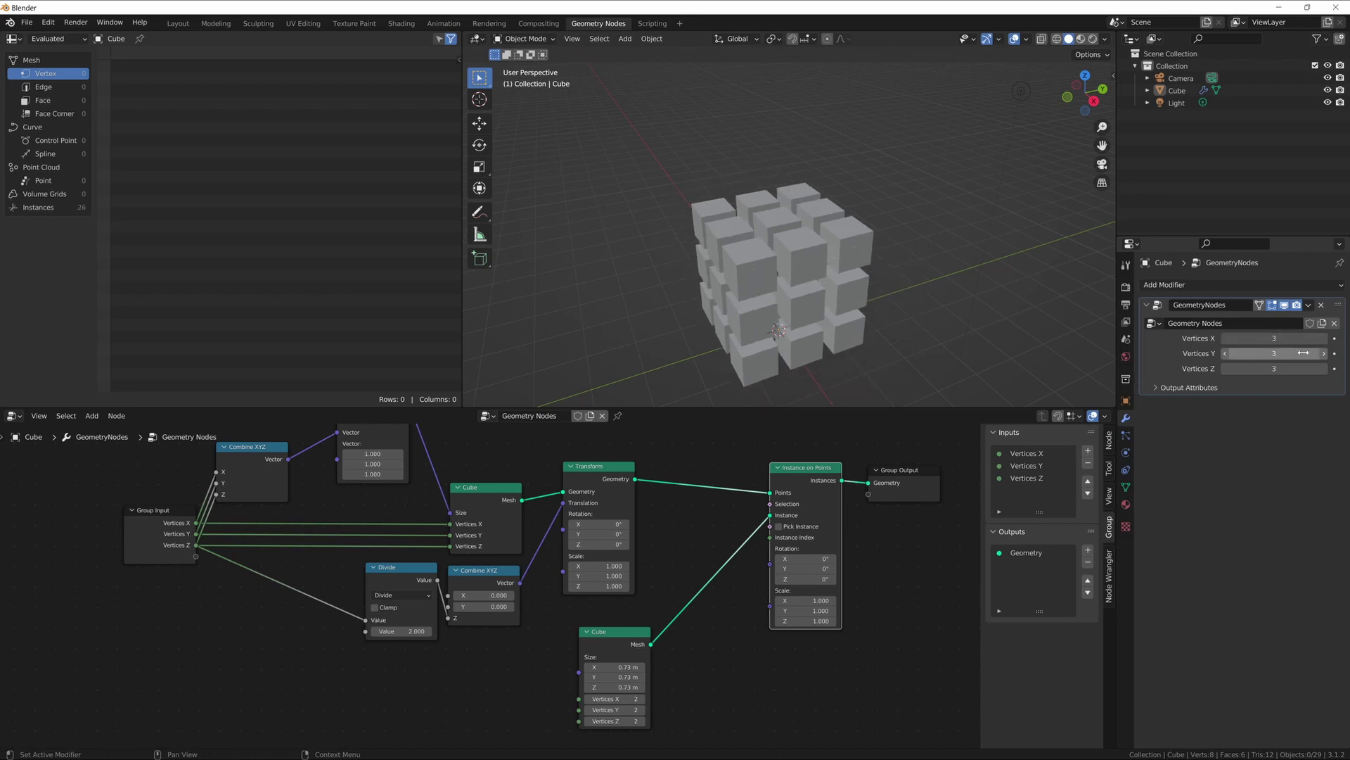
# Step: Move the instanced Cube node up and closer to the Instance on Points node
pyautogui.moveTo(636, 664); pyautogui.dragTo(652, 585, button='middle')
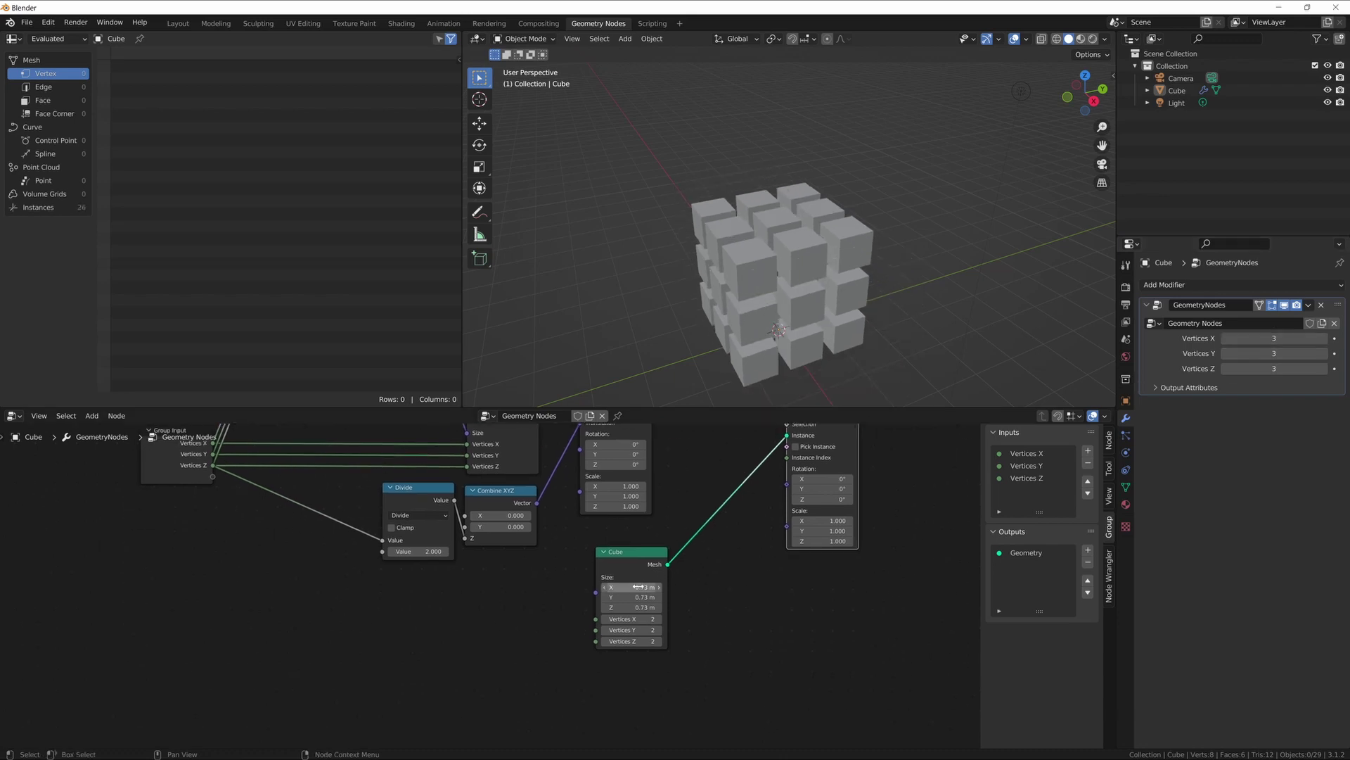
pyautogui.moveTo(633, 567); pyautogui.dragTo(692, 530)
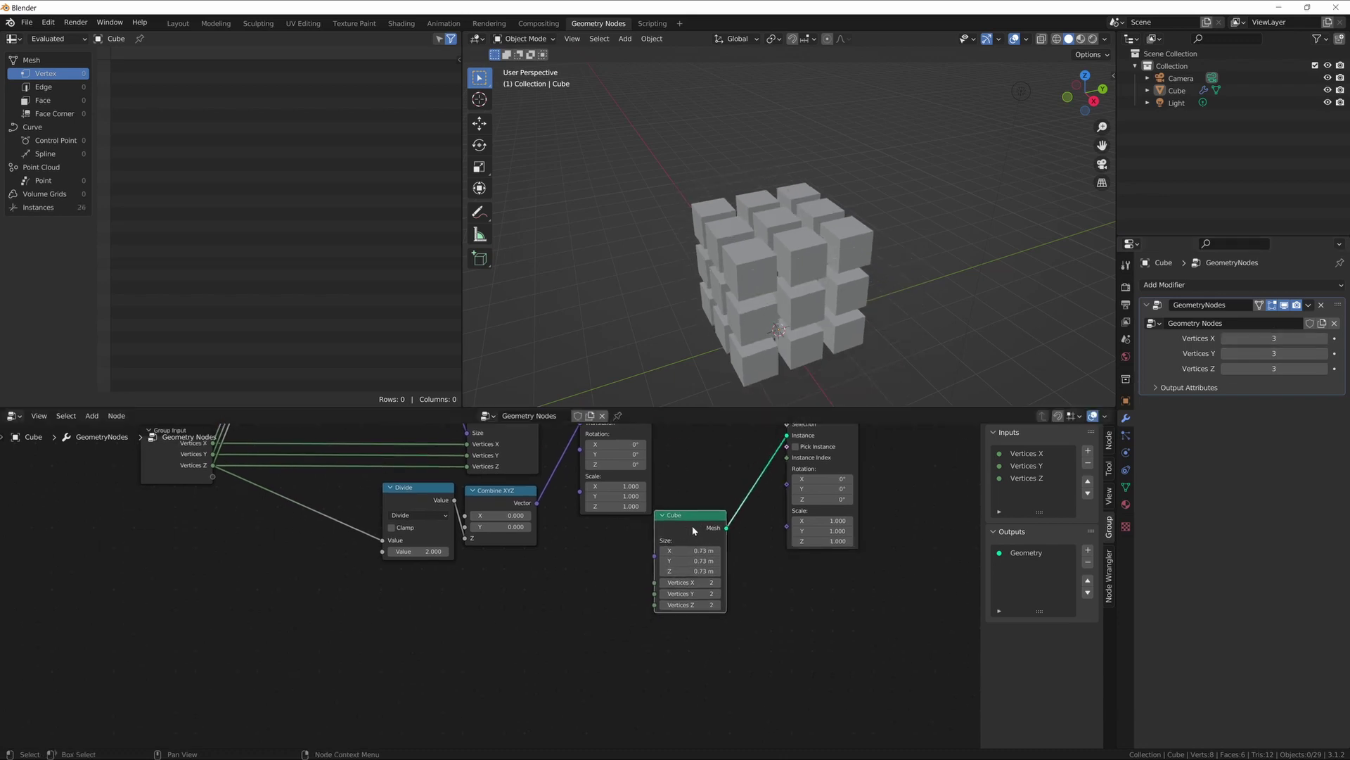
pyautogui.moveTo(696, 313); pyautogui.dragTo(752, 270, button='middle')
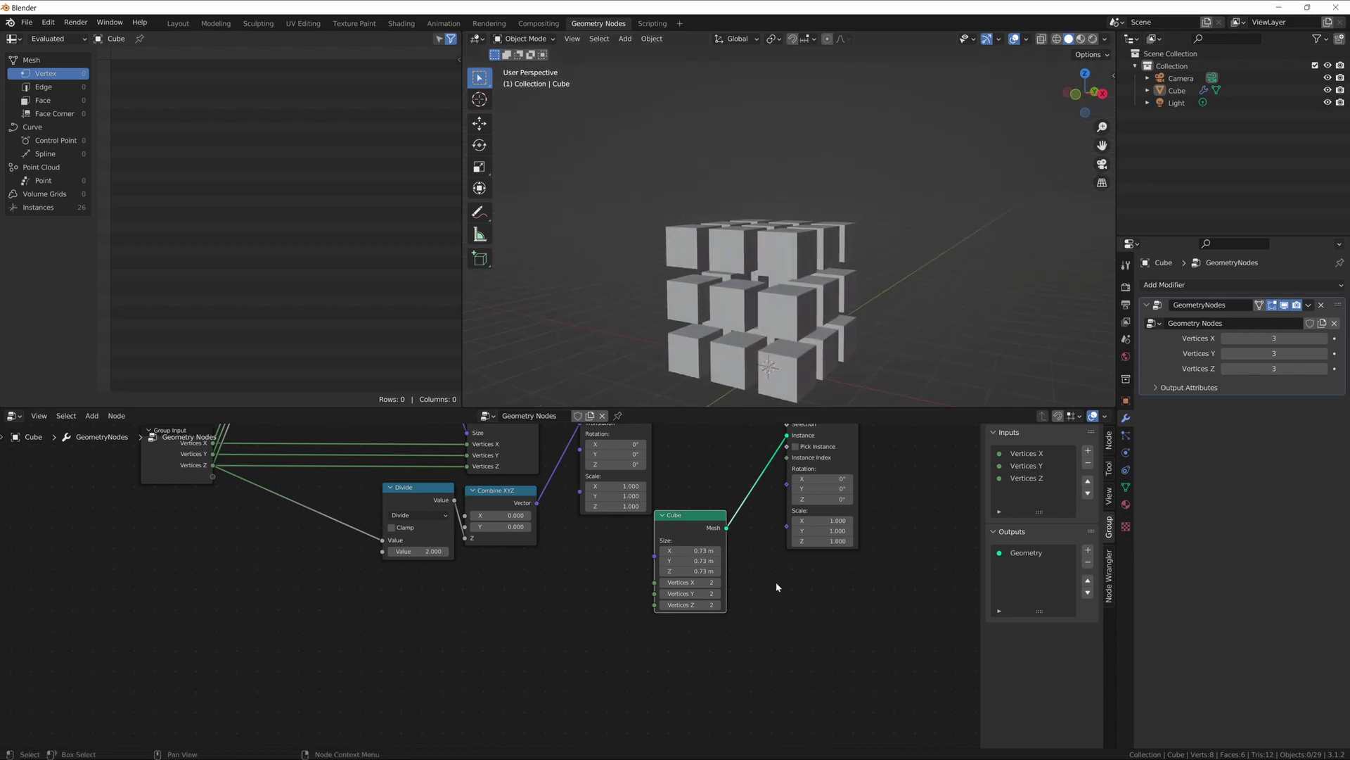
pyautogui.moveTo(775, 581); pyautogui.dragTo(738, 663, button='middle')
pyautogui.scroll(-2, 733, 639)
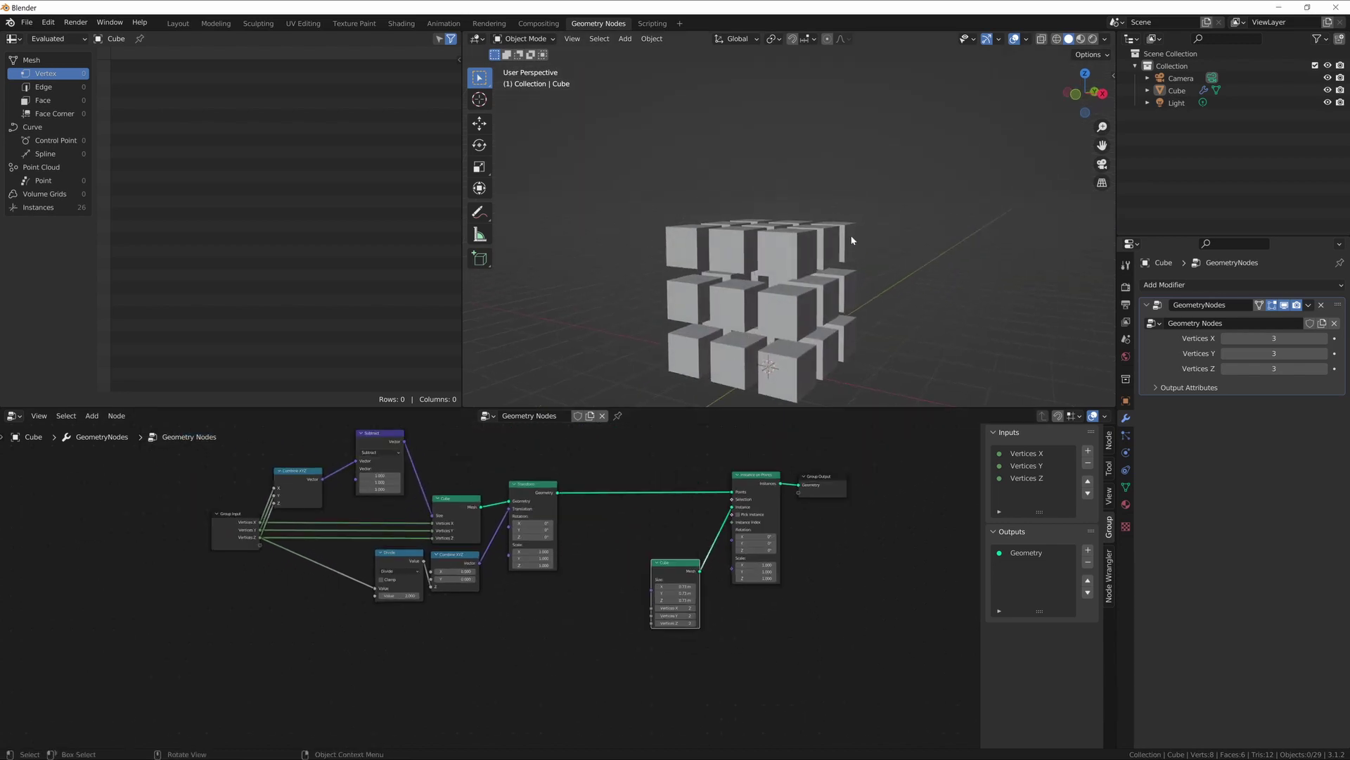
# Step: Annotate a freehand curve along the lowest layer of instanced cubes
pyautogui.moveTo(809, 287); pyautogui.dragTo(801, 257, button='middle')
pyautogui.scroll(2, 813, 274)
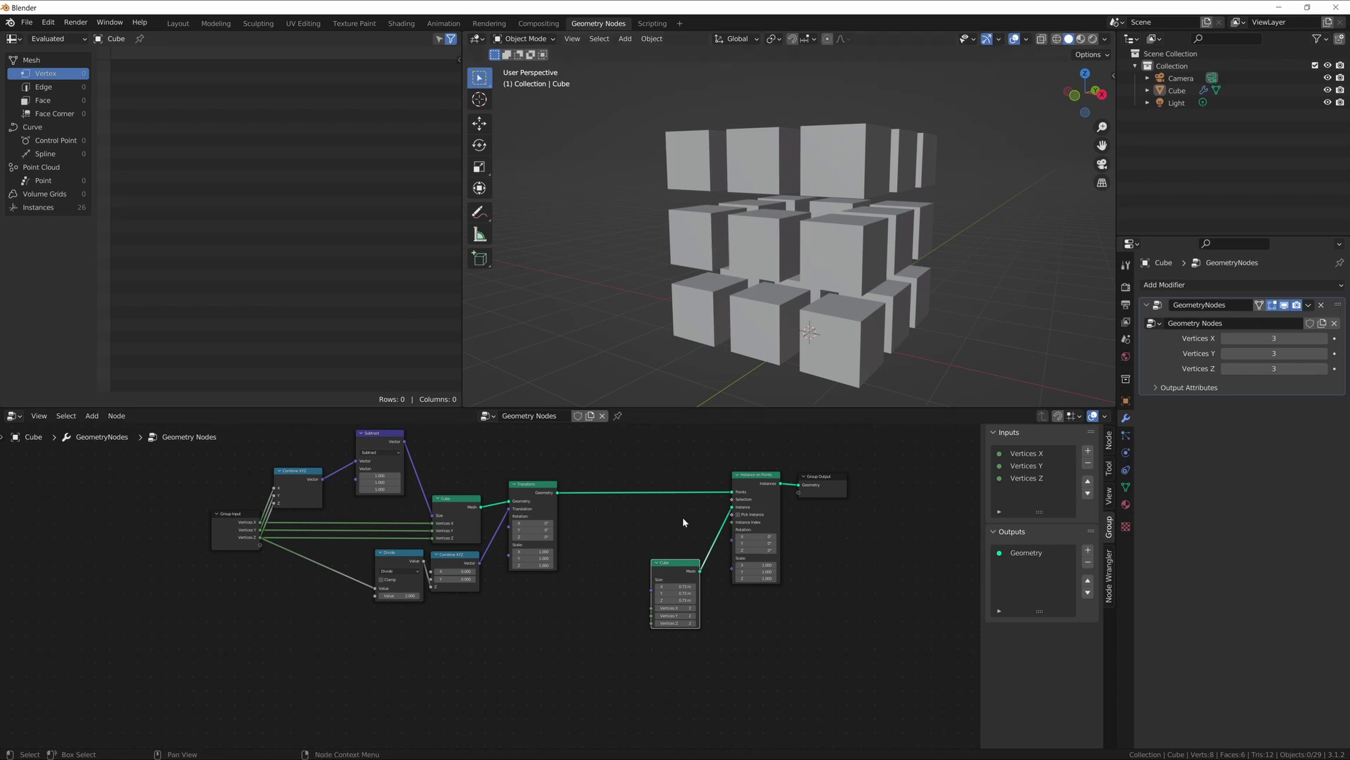
pyautogui.moveTo(775, 187); pyautogui.dragTo(766, 206, button='middle')
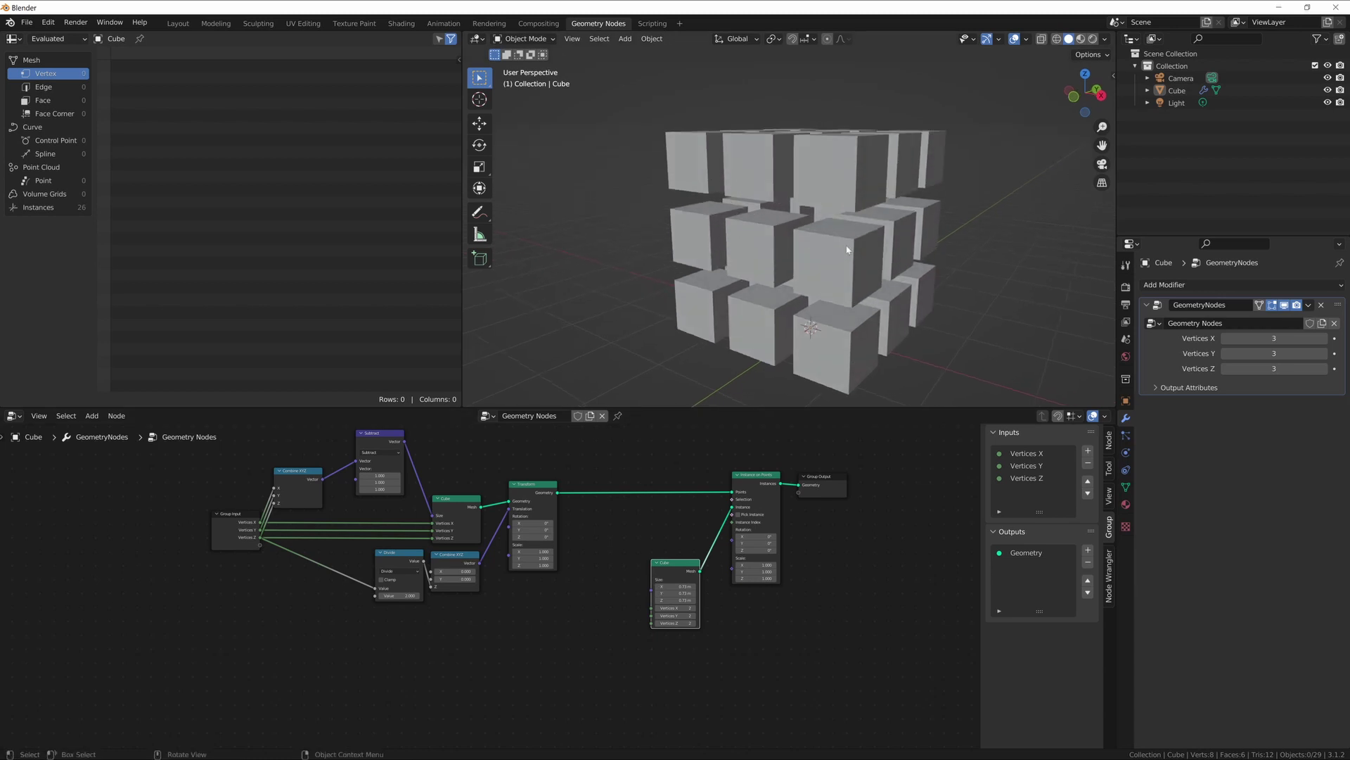
pyautogui.moveTo(848, 249); pyautogui.dragTo(769, 150, button='middle')
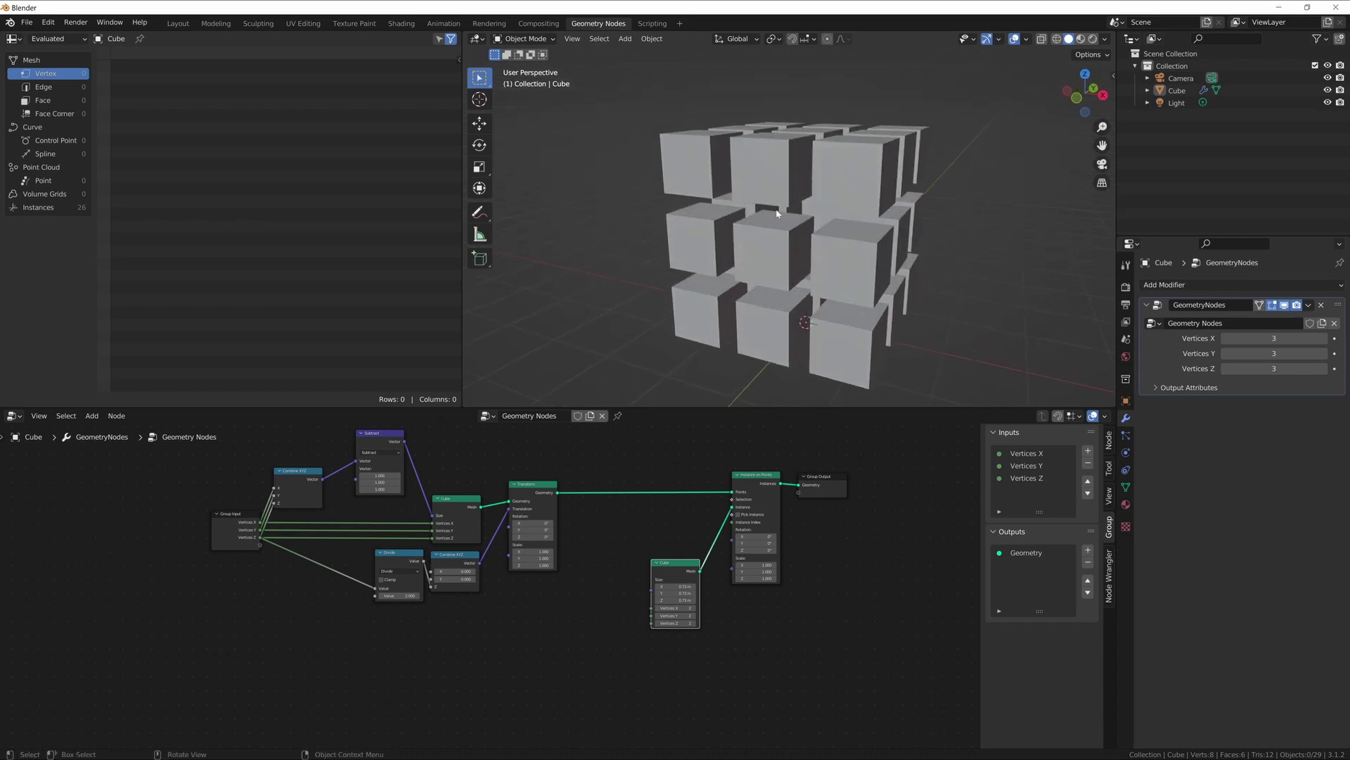
pyautogui.moveTo(777, 212); pyautogui.dragTo(737, 310, button='middle')
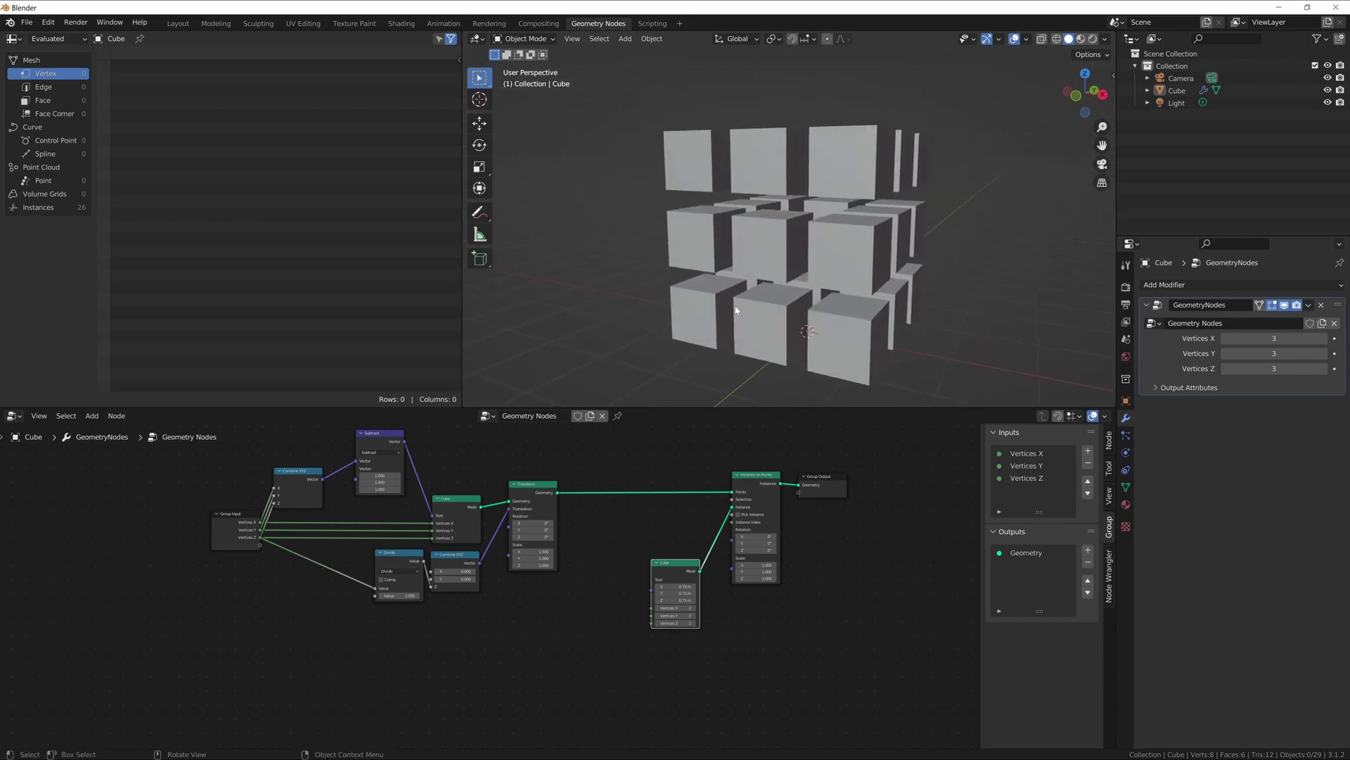
pyautogui.hotkey('shift', 'space')
pyautogui.press('d')
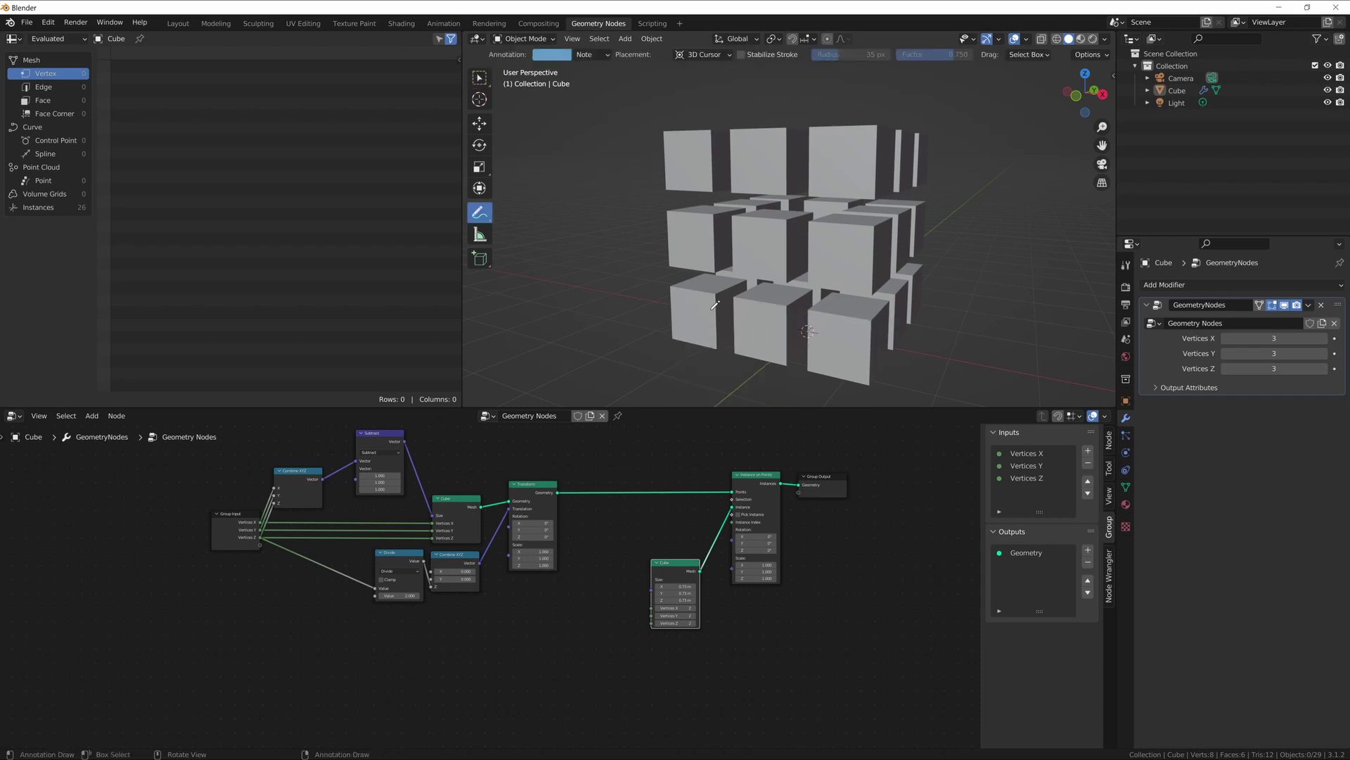
pyautogui.moveTo(693, 327)
pyautogui.mouseDown()
pyautogui.moveTo(849, 350)
pyautogui.moveTo(909, 284)
pyautogui.mouseUp()
# Step: Set the modifier's Vertices Z to 5 to make the stack of cubes taller
pyautogui.click(1322, 368)
pyautogui.click(1323, 369)
pyautogui.scroll(-2, 869, 265)
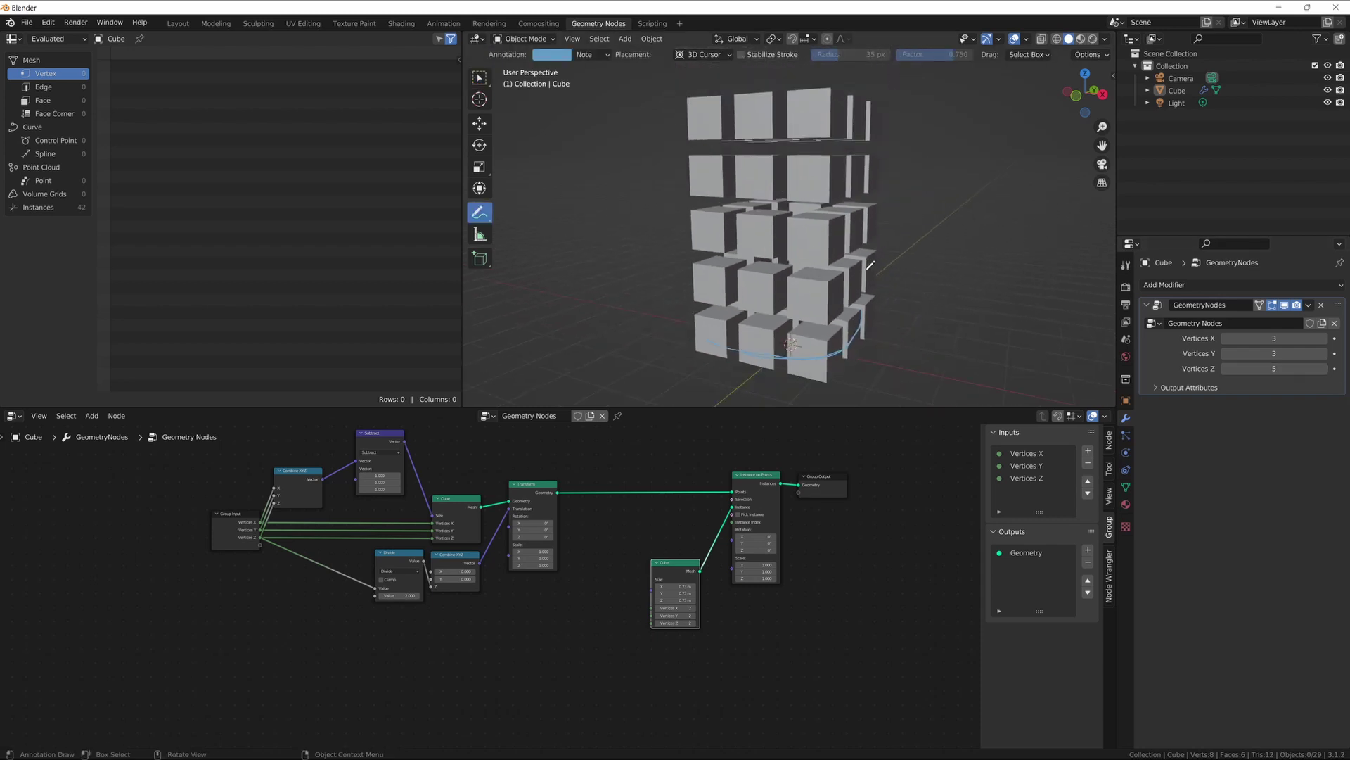
# Step: Annotate strokes across the top layer of cubes and a freehand loop around it
pyautogui.moveTo(761, 106)
pyautogui.mouseDown()
pyautogui.moveTo(747, 114)
pyautogui.moveTo(871, 108)
pyautogui.mouseUp()
pyautogui.moveTo(764, 111); pyautogui.dragTo(751, 146, button='middle')
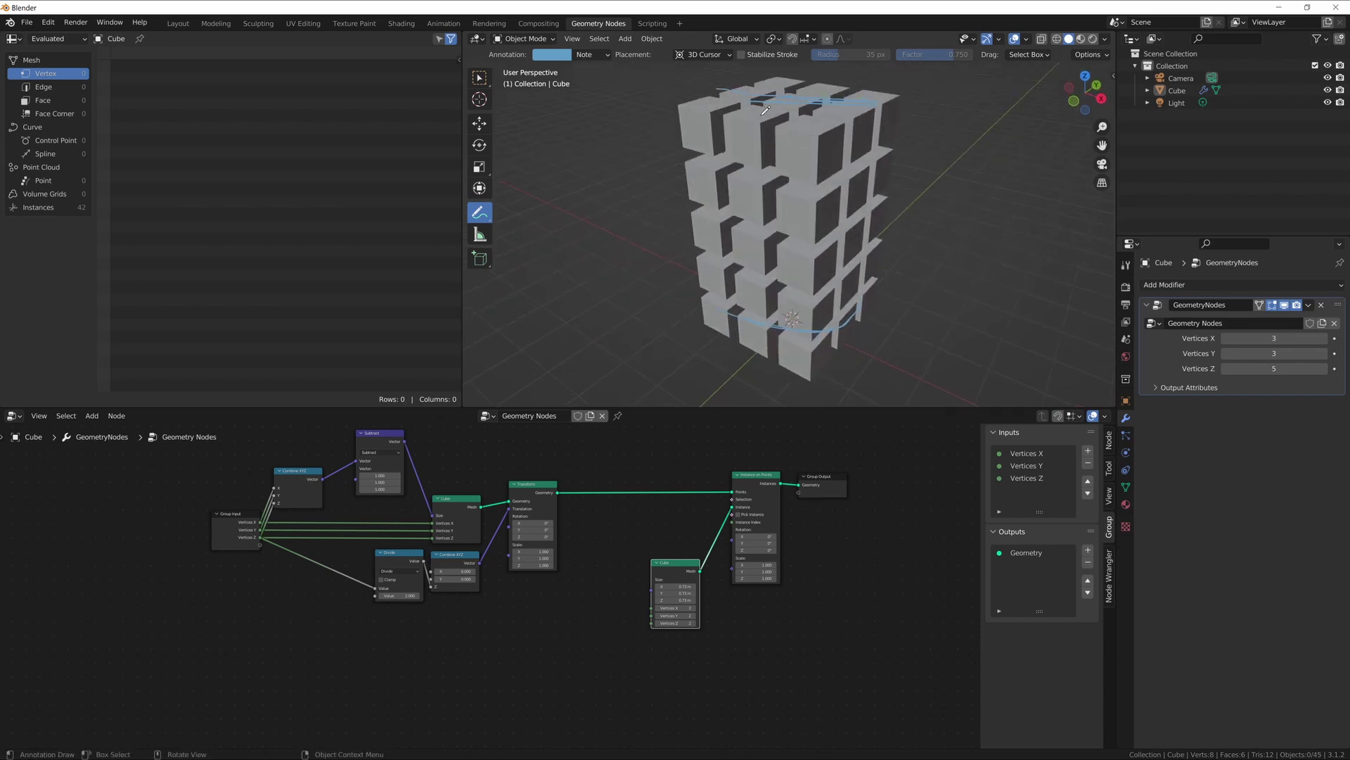
pyautogui.moveTo(709, 95)
pyautogui.mouseDown()
pyautogui.moveTo(658, 109)
pyautogui.moveTo(675, 121)
pyautogui.moveTo(895, 109)
pyautogui.moveTo(907, 88)
pyautogui.moveTo(752, 65)
pyautogui.moveTo(674, 104)
pyautogui.mouseUp()
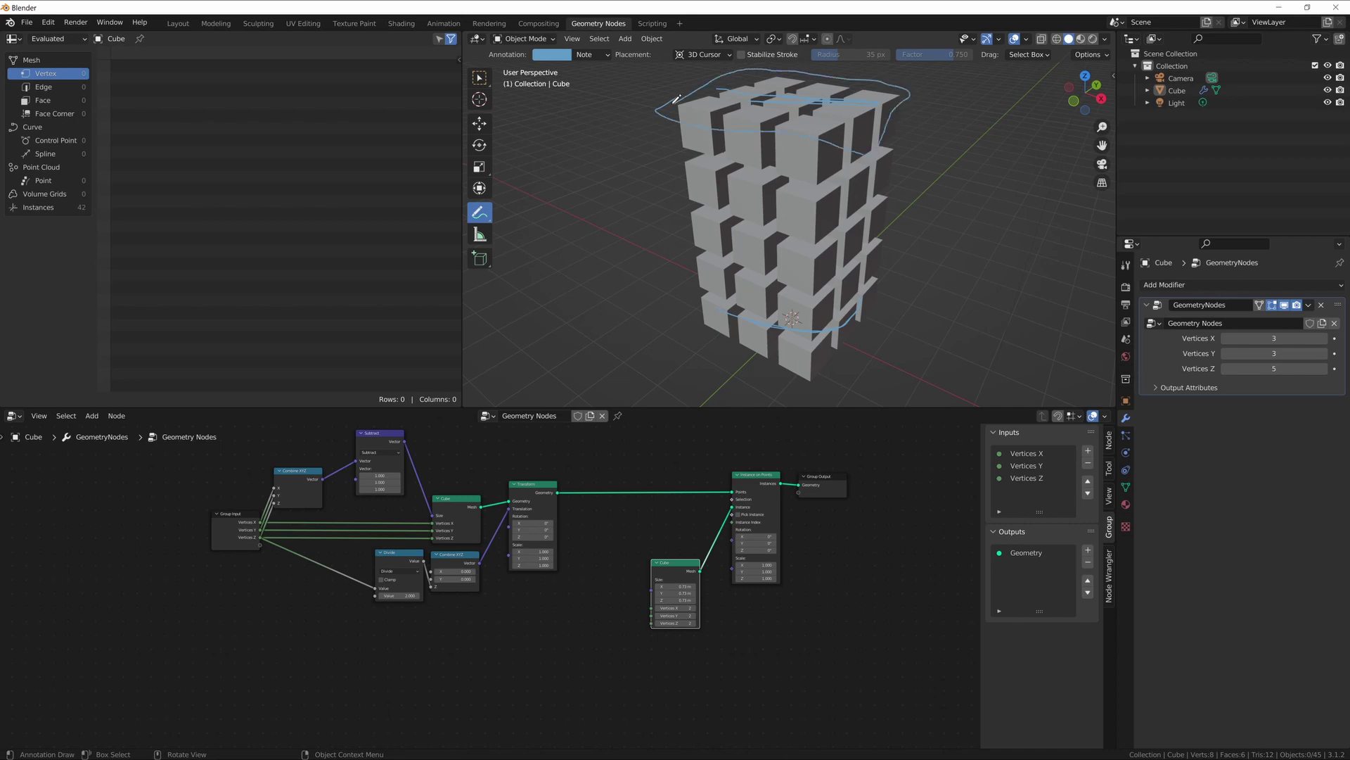
pyautogui.moveTo(674, 104)
pyautogui.mouseDown(button='middle')
pyautogui.moveTo(738, 130)
pyautogui.moveTo(740, 175)
pyautogui.mouseUp(button='middle')
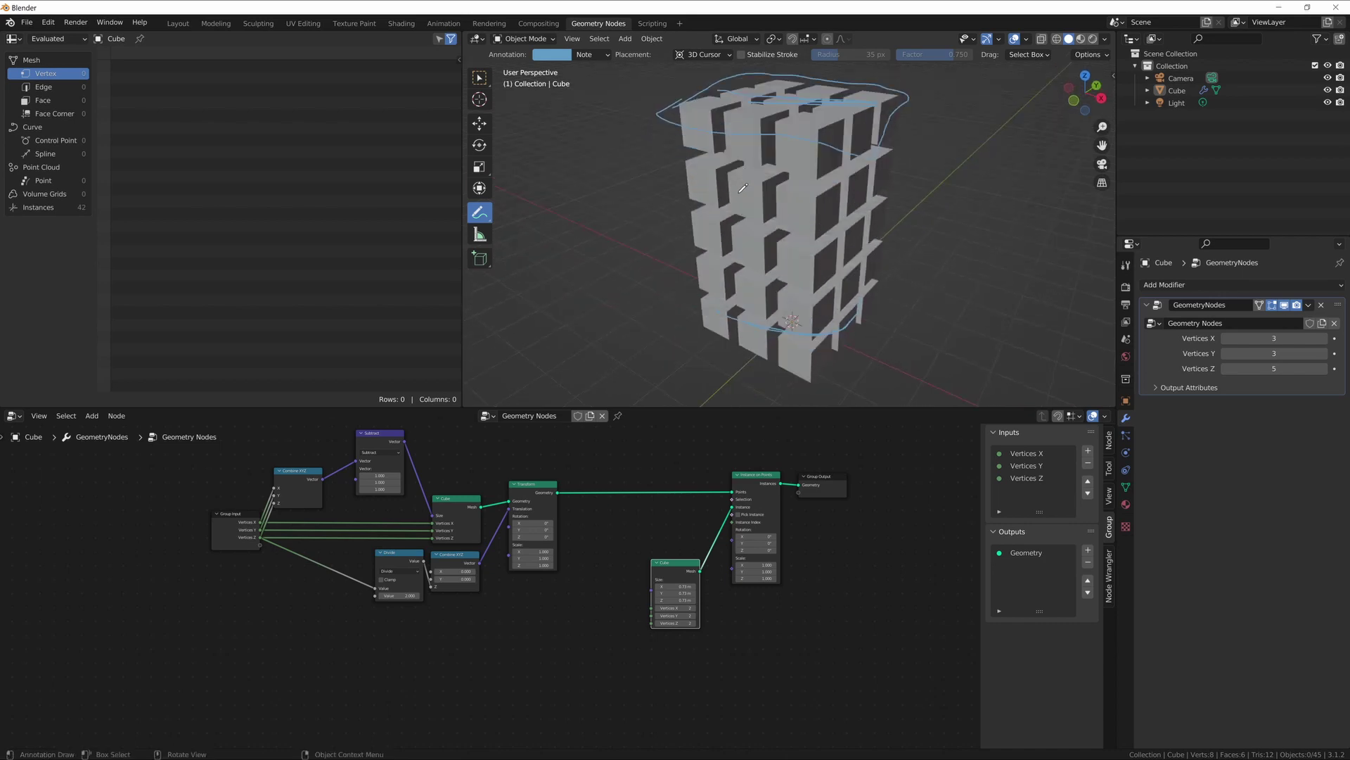
# Step: Annotate strokes over the middle layers and down the front corner column of cubes, and clear the annotations
pyautogui.moveTo(777, 197)
pyautogui.mouseDown()
pyautogui.moveTo(693, 227)
pyautogui.moveTo(731, 299)
pyautogui.moveTo(826, 192)
pyautogui.mouseUp()
pyautogui.moveTo(820, 128); pyautogui.dragTo(815, 334)
pyautogui.moveTo(827, 203); pyautogui.dragTo(830, 205)
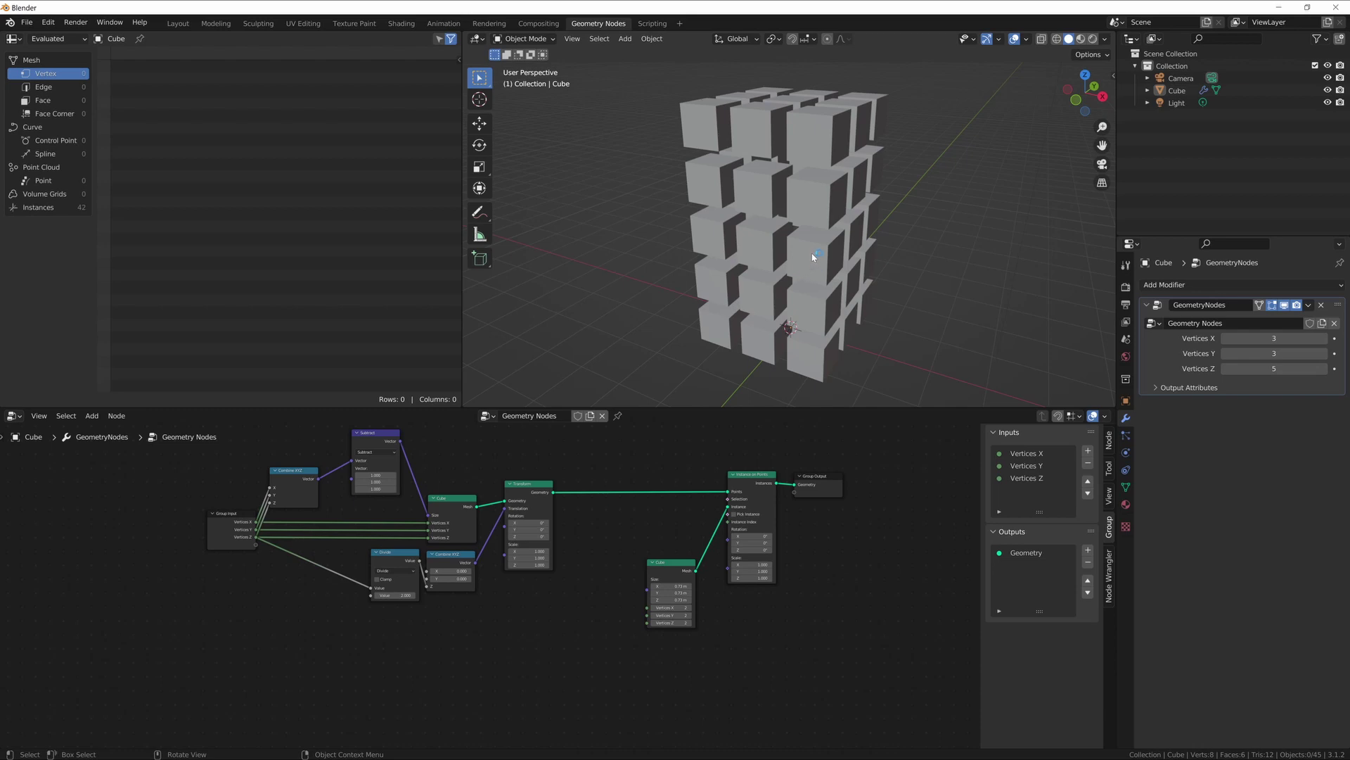
# Step: Shift the Instance on Points, instanced Cube and Group Output nodes away from the Transform, and add a Greater Than compare node below it
pyautogui.moveTo(760, 126); pyautogui.dragTo(740, 255, button='middle')
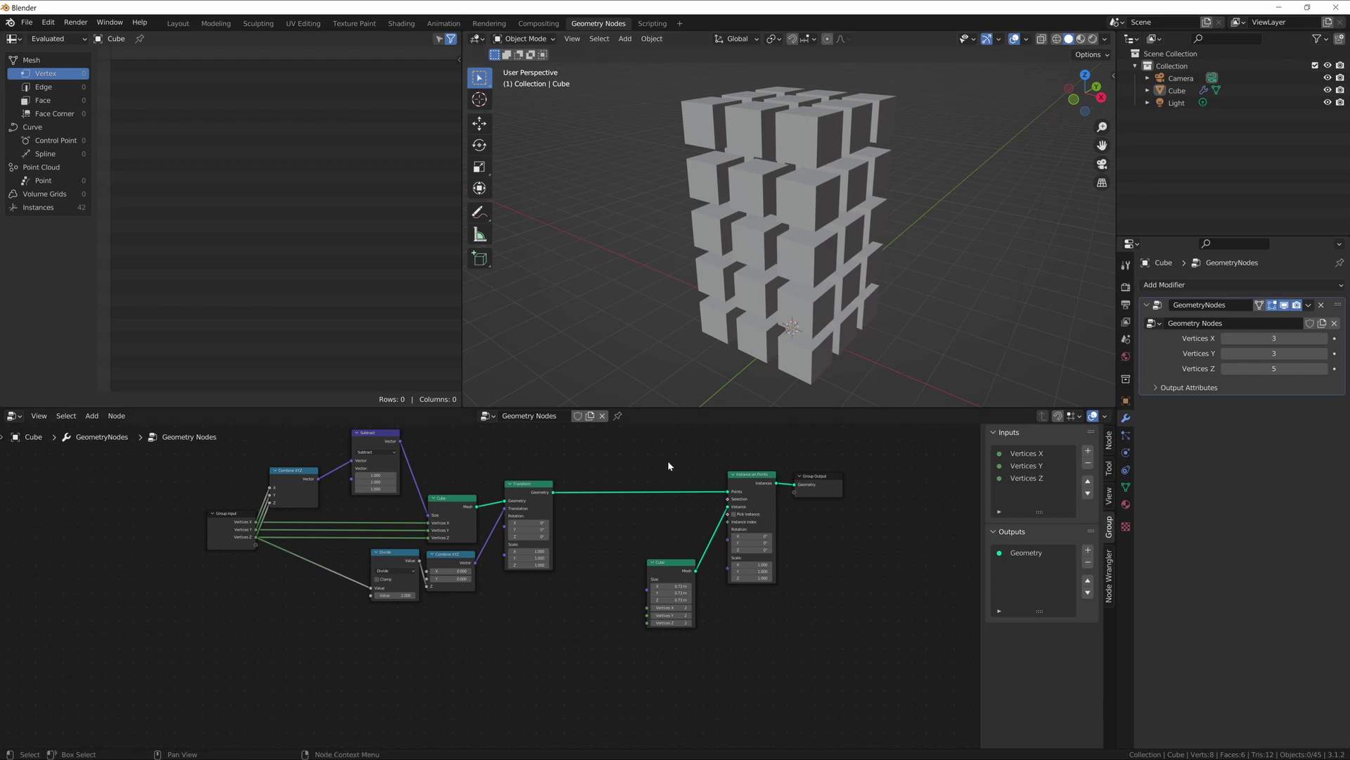
pyautogui.moveTo(668, 461); pyautogui.dragTo(742, 578)
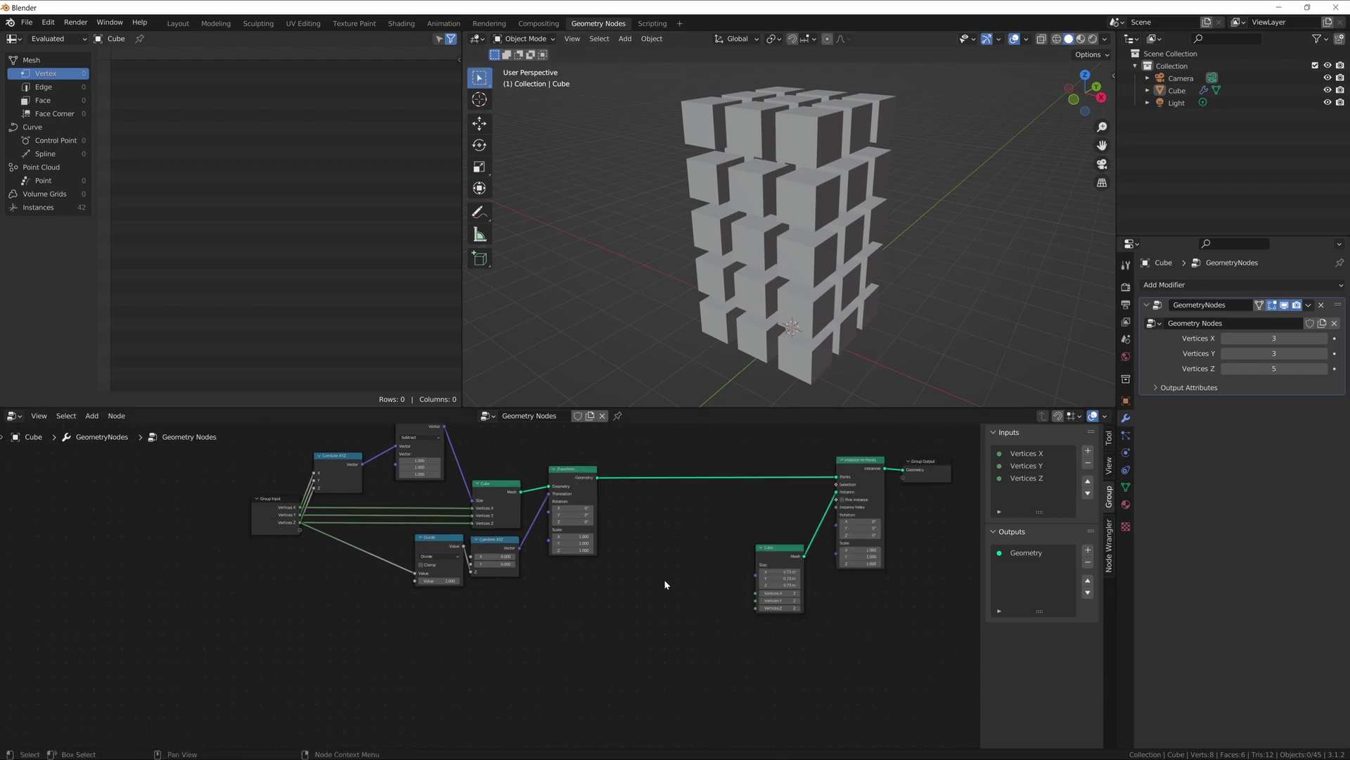
pyautogui.moveTo(605, 612); pyautogui.dragTo(648, 576, button='middle')
pyautogui.scroll(3, 571, 628)
pyautogui.write('great')
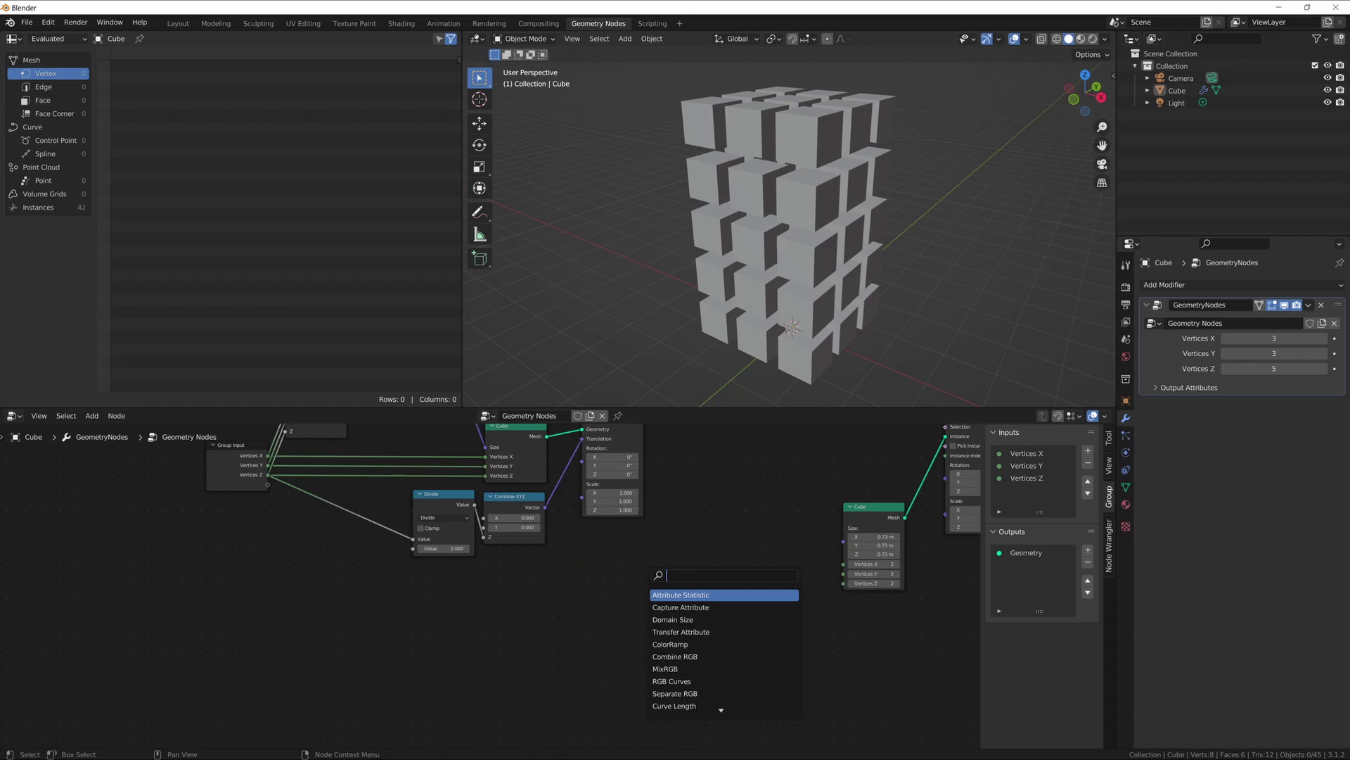
pyautogui.press('Return')
pyautogui.click(642, 573)
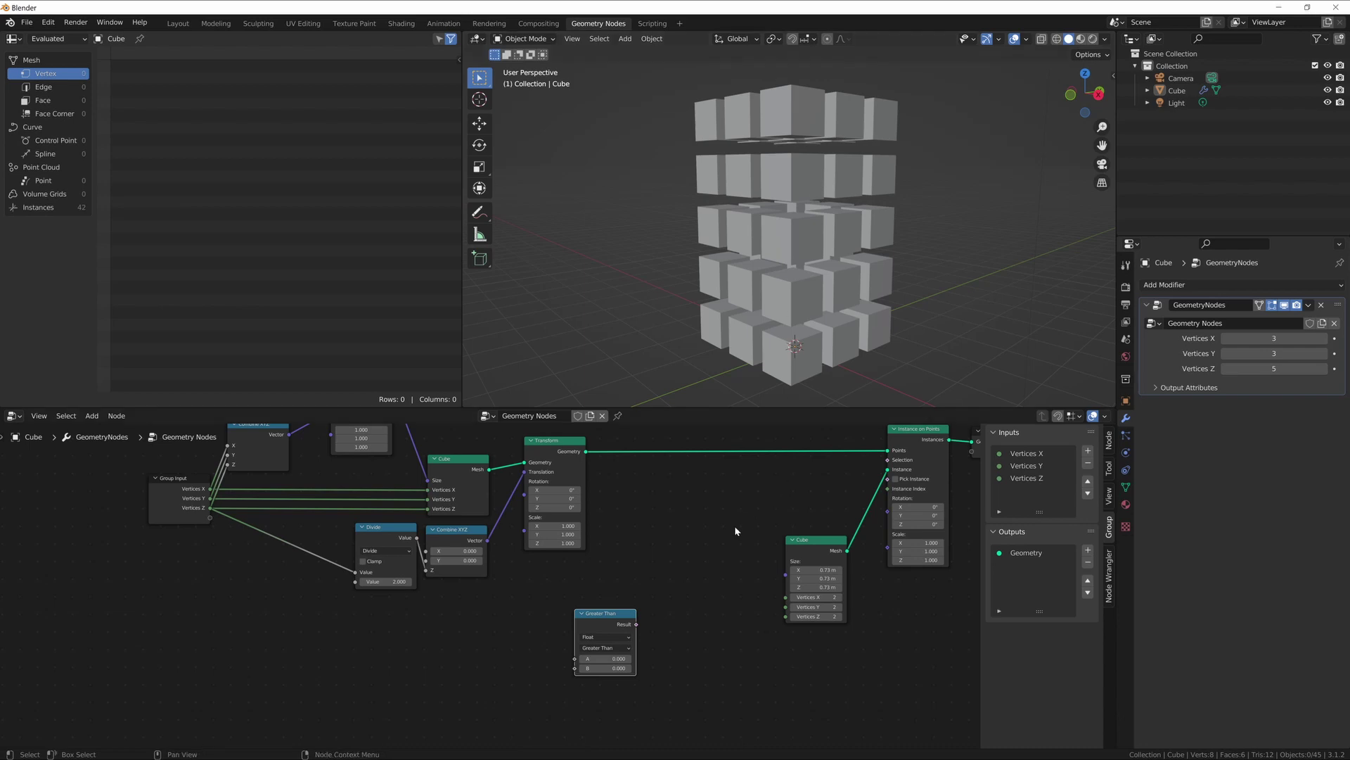
# Step: Add a Normal node to the lower left of the Greater Than node
pyautogui.moveTo(796, 245); pyautogui.dragTo(803, 246, button='middle')
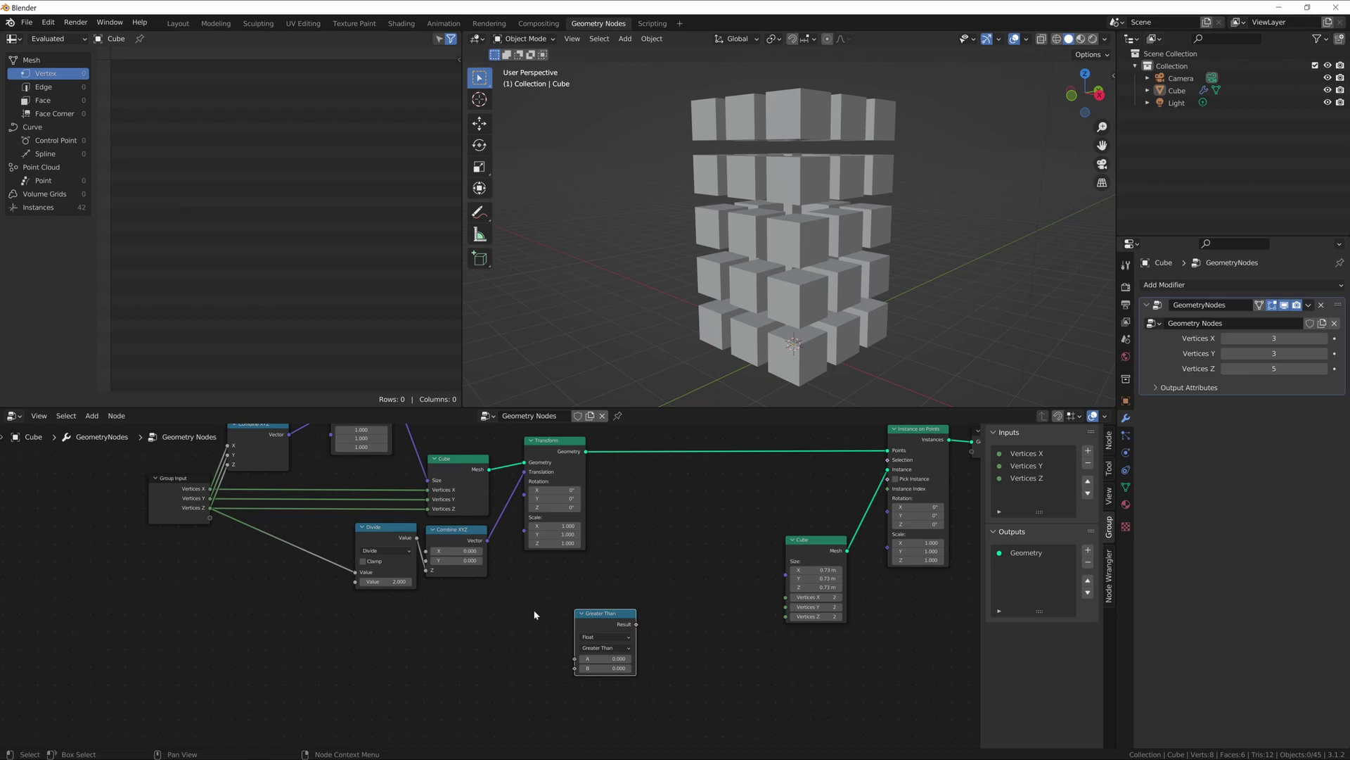
pyautogui.hotkey('shift', 'a')
pyautogui.write('s')
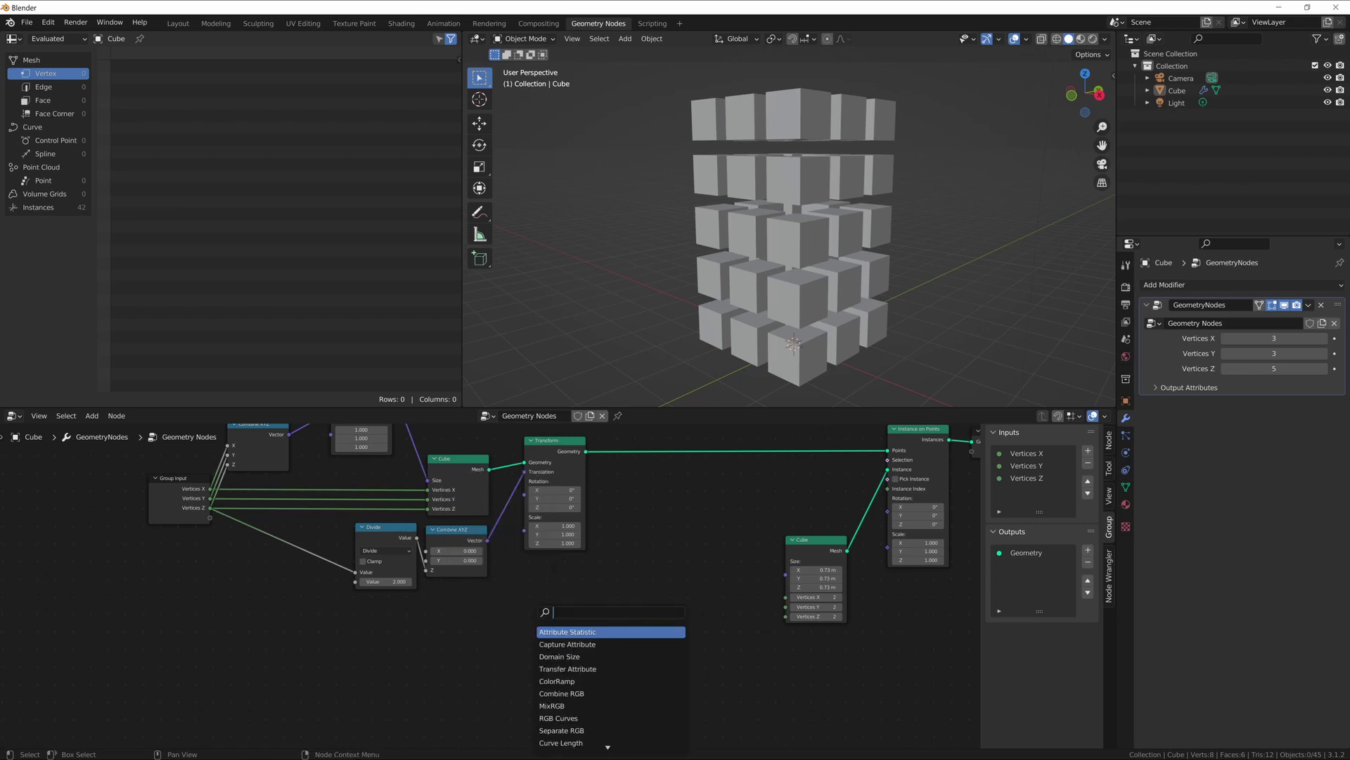
pyautogui.write('normal')
pyautogui.press('Return')
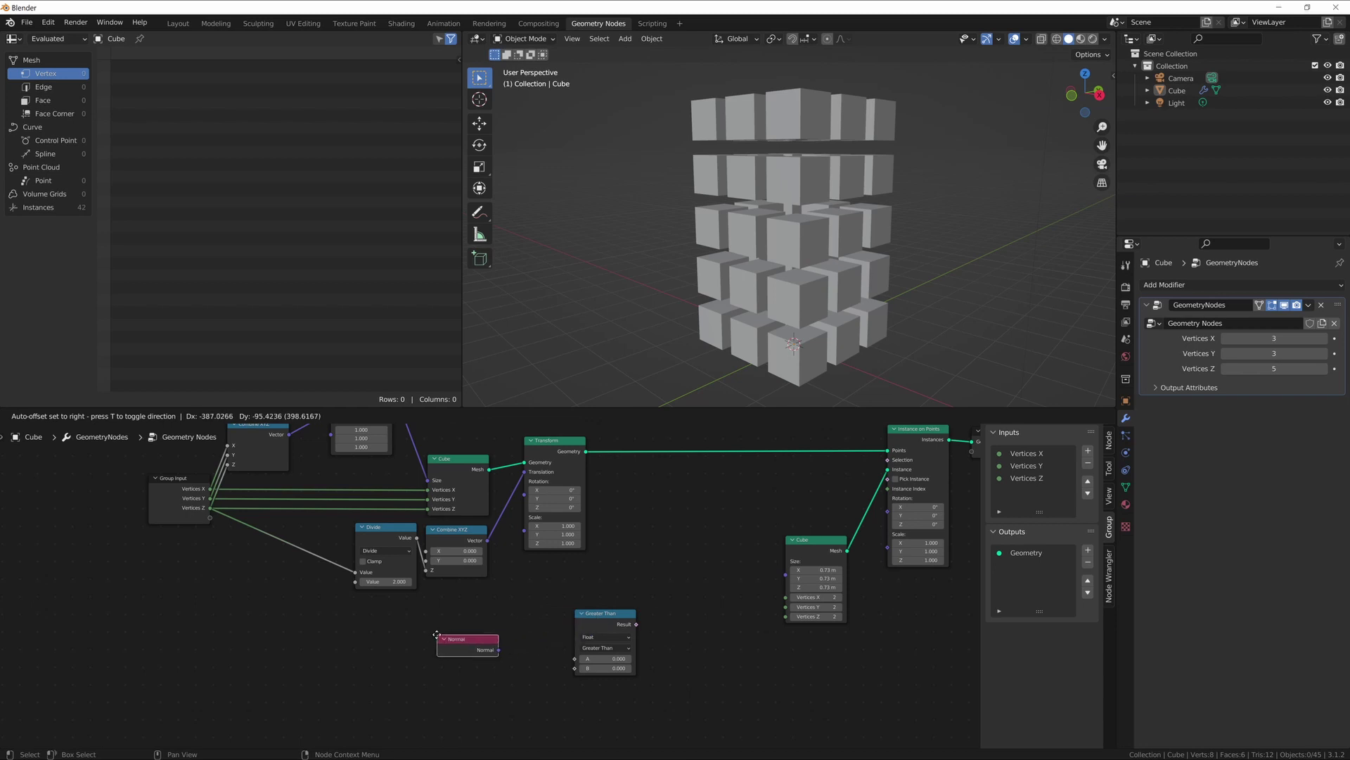
pyautogui.click(436, 635)
# Step: Add a Separate XYZ node between the Normal and Greater Than nodes and link the Normal output to its Vector input
pyautogui.hotkey('shift', 'a')
pyautogui.write('ss')
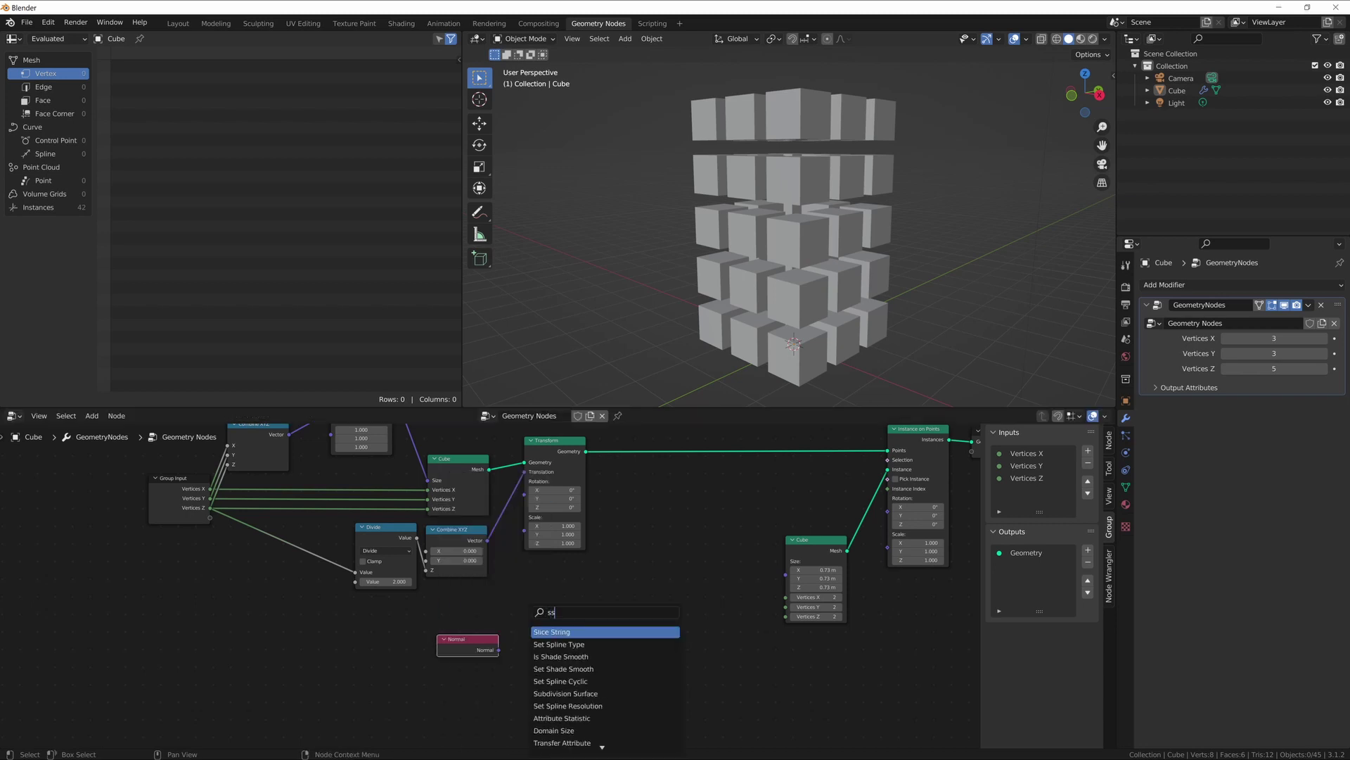
pyautogui.press('BackSpace')
pyautogui.write('ep')
pyautogui.press('Down')
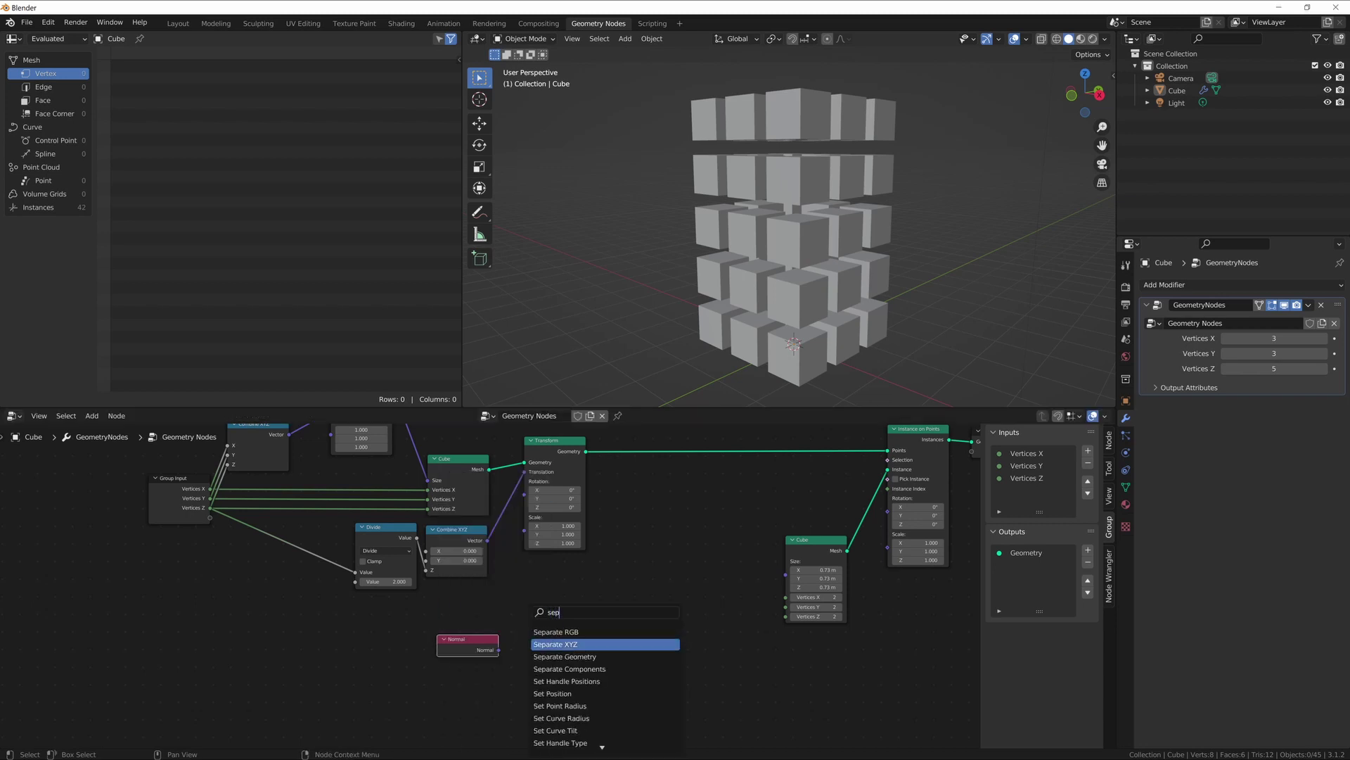
pyautogui.press('Return')
pyautogui.click(509, 620)
pyautogui.moveTo(456, 649); pyautogui.dragTo(440, 669)
pyautogui.keyDown('alt'); pyautogui.moveTo(443, 668); pyautogui.dragTo(546, 642, button='right'); pyautogui.keyUp('alt')
pyautogui.moveTo(600, 613); pyautogui.dragTo(629, 599)
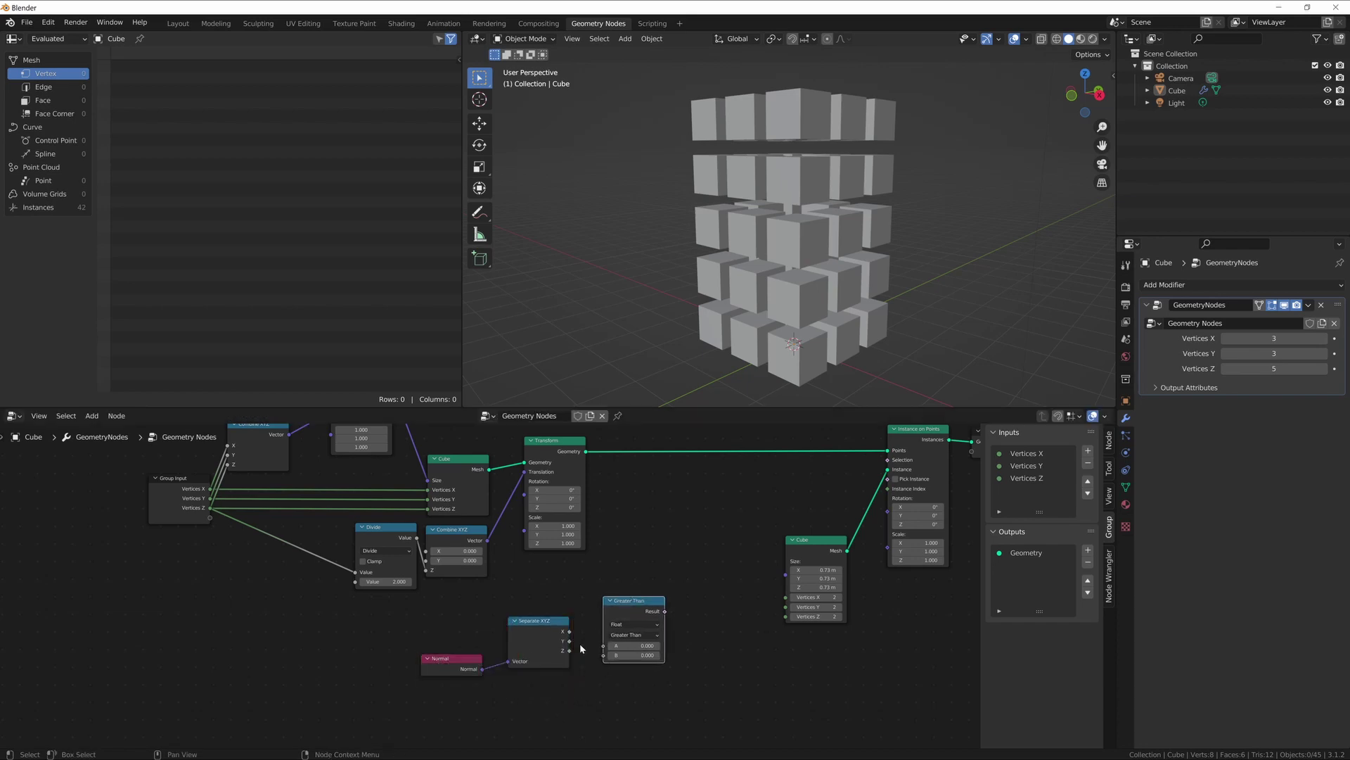
# Step: Set the modifier's Vertices Z to 7 to make the stack of cubes taller
pyautogui.moveTo(830, 206)
pyautogui.mouseDown(button='middle')
pyautogui.moveTo(815, 227)
pyautogui.moveTo(816, 200)
pyautogui.mouseUp(button='middle')
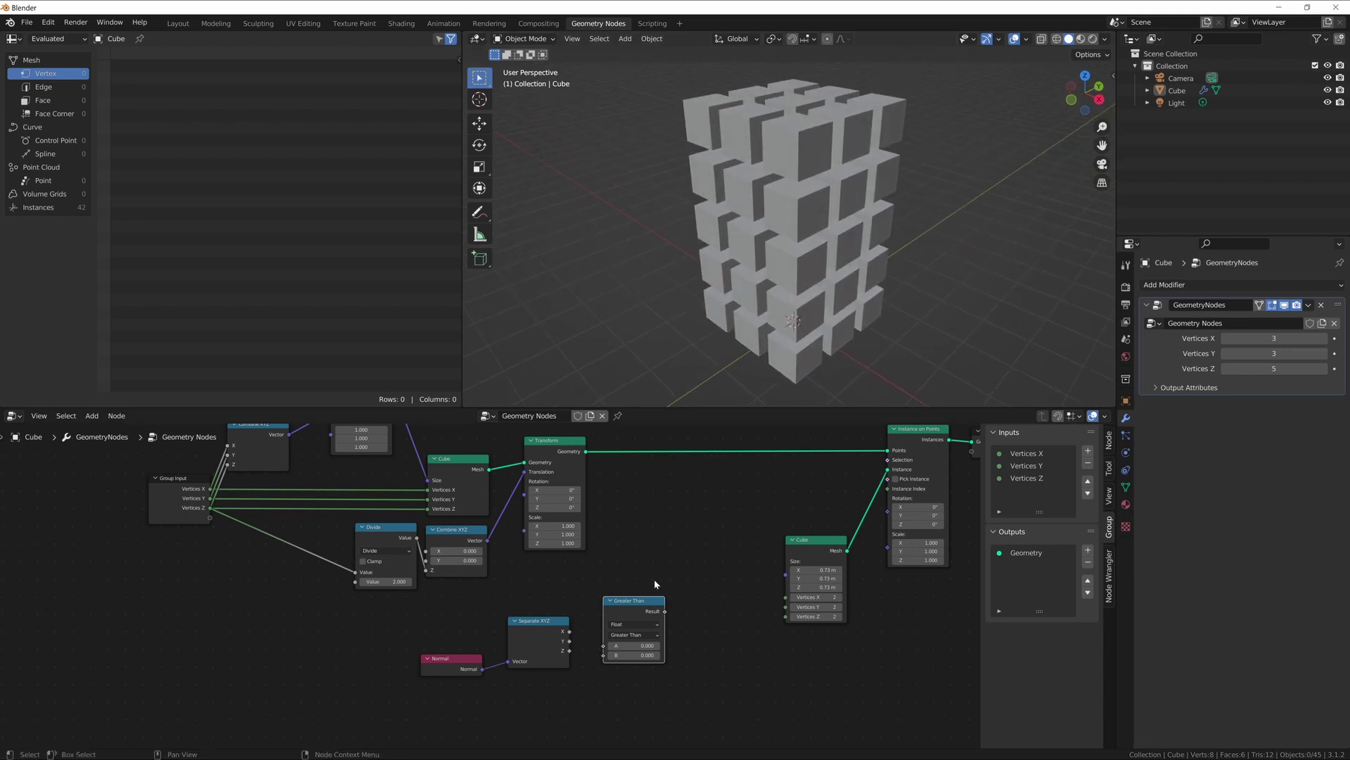
pyautogui.moveTo(780, 379); pyautogui.dragTo(777, 348, button='middle')
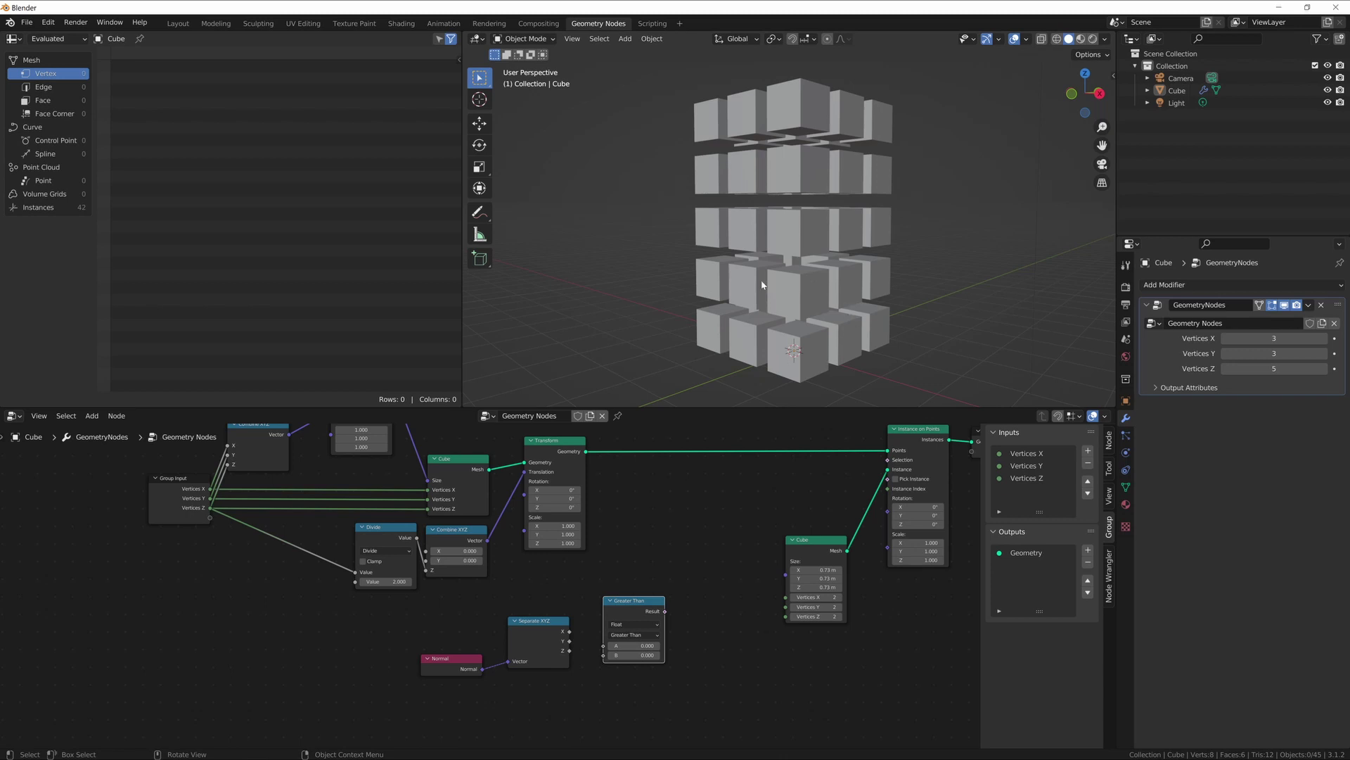
pyautogui.click(1326, 369)
pyautogui.click(1327, 369)
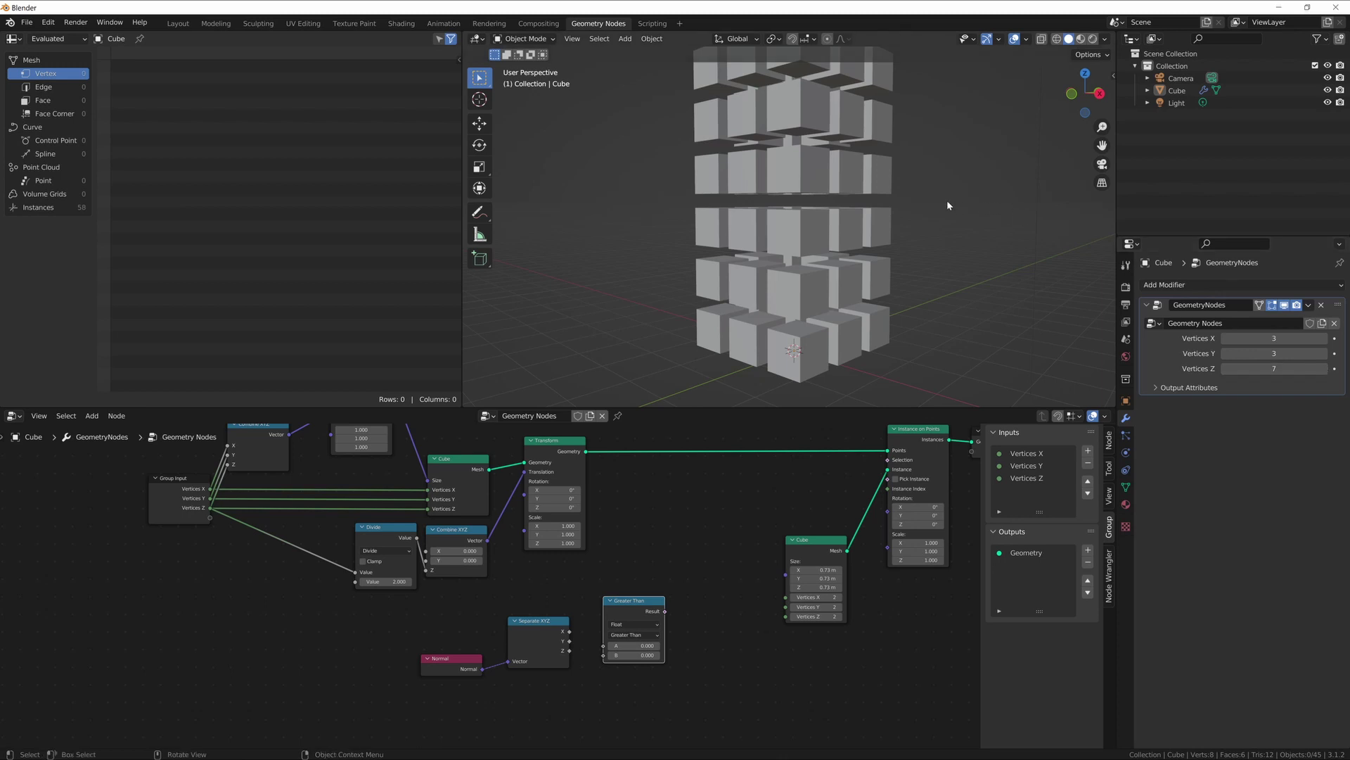
# Step: Annotate a bracket beside the middle layers of the cube stack and short marks beside its bottom and top layers
pyautogui.scroll(-3, 914, 210)
pyautogui.hotkey('shift', 'space')
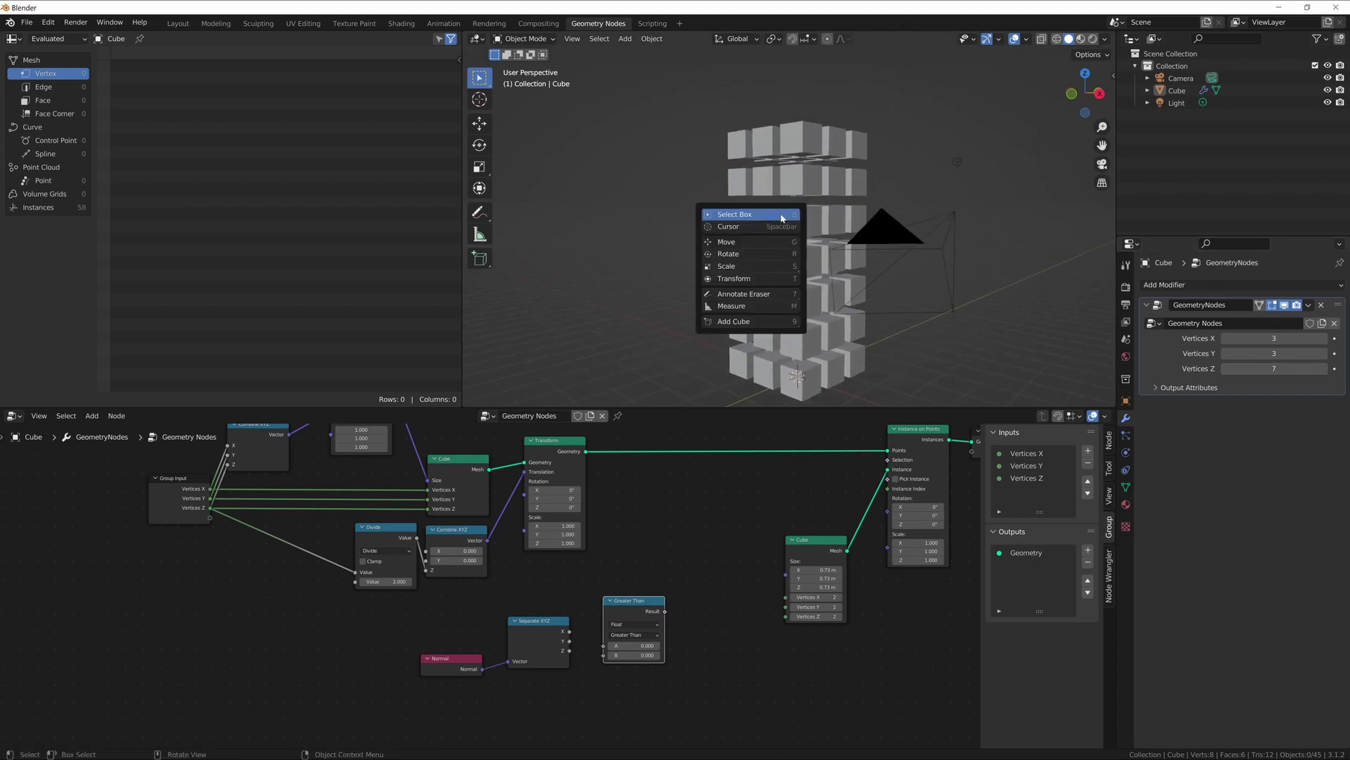
pyautogui.press('d')
pyautogui.moveTo(717, 168)
pyautogui.mouseDown()
pyautogui.moveTo(697, 176)
pyautogui.moveTo(699, 331)
pyautogui.moveTo(718, 357)
pyautogui.mouseUp()
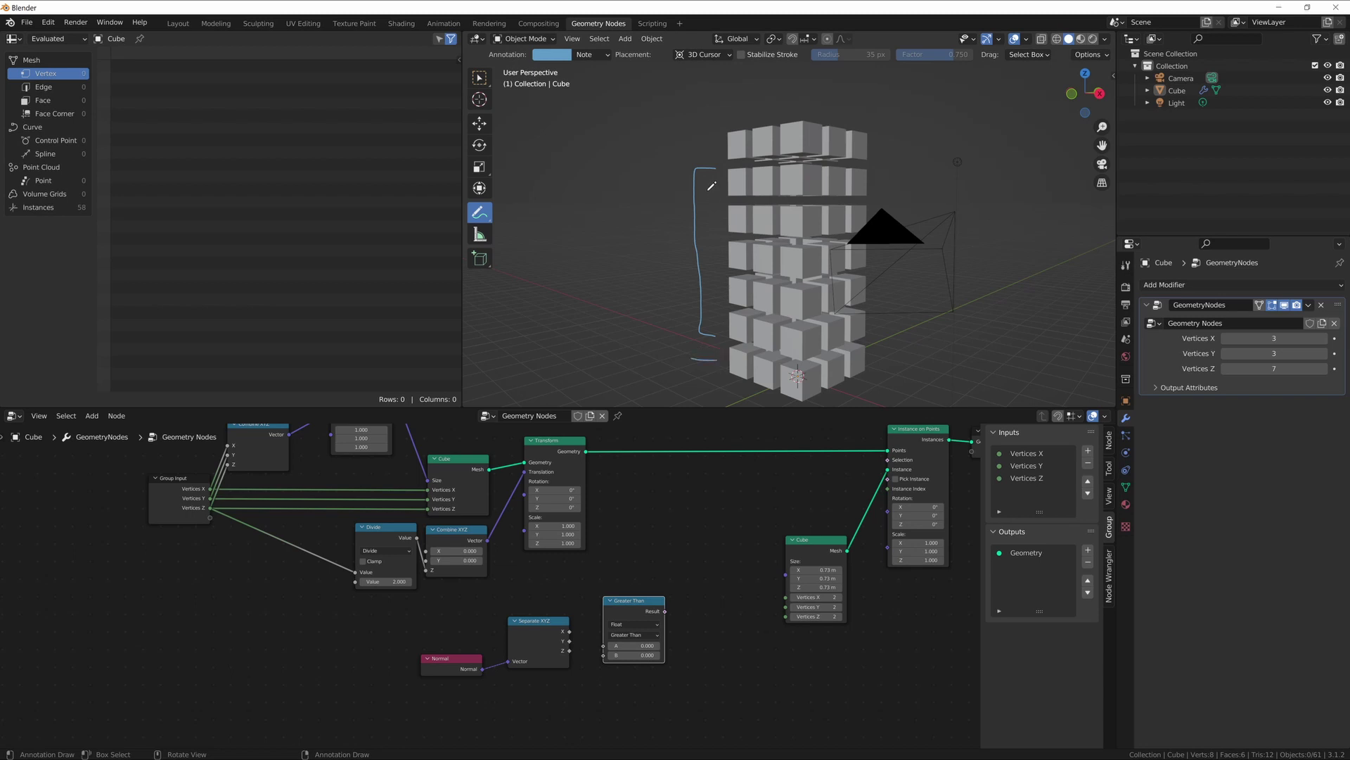
pyautogui.moveTo(702, 143); pyautogui.dragTo(724, 143)
# Step: Move the Normal and Separate XYZ nodes together away from the Greater Than node
pyautogui.moveTo(599, 629); pyautogui.dragTo(581, 577, button='middle')
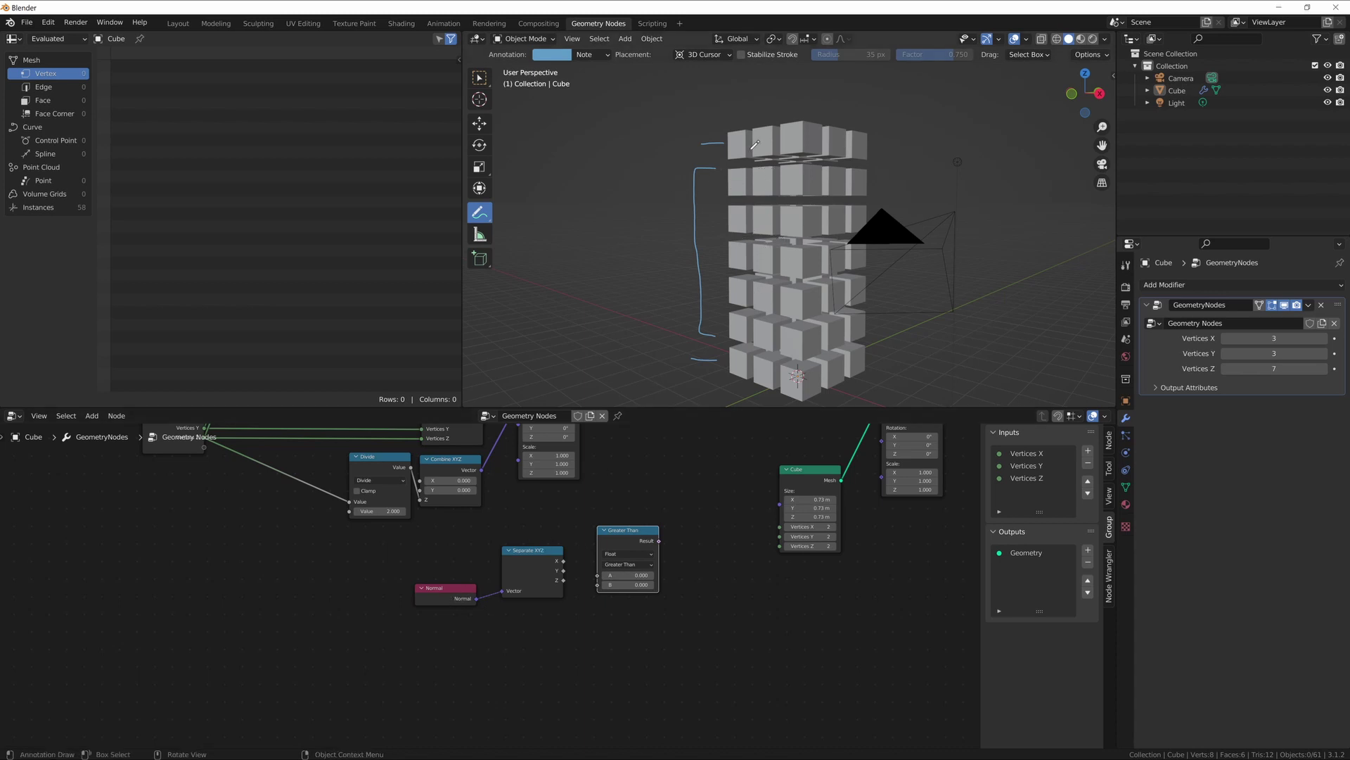
pyautogui.moveTo(520, 526); pyautogui.dragTo(598, 585, button='middle')
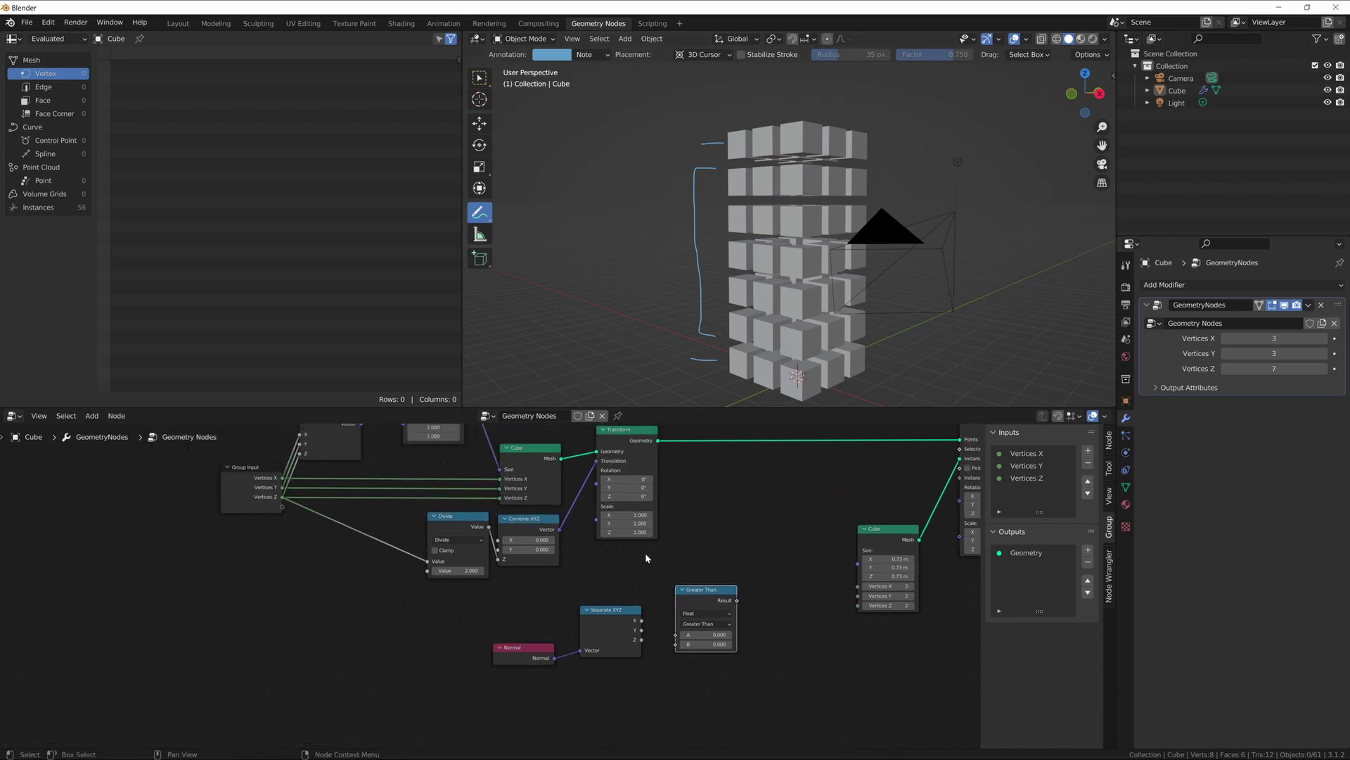
pyautogui.moveTo(647, 558); pyautogui.dragTo(652, 538, button='middle')
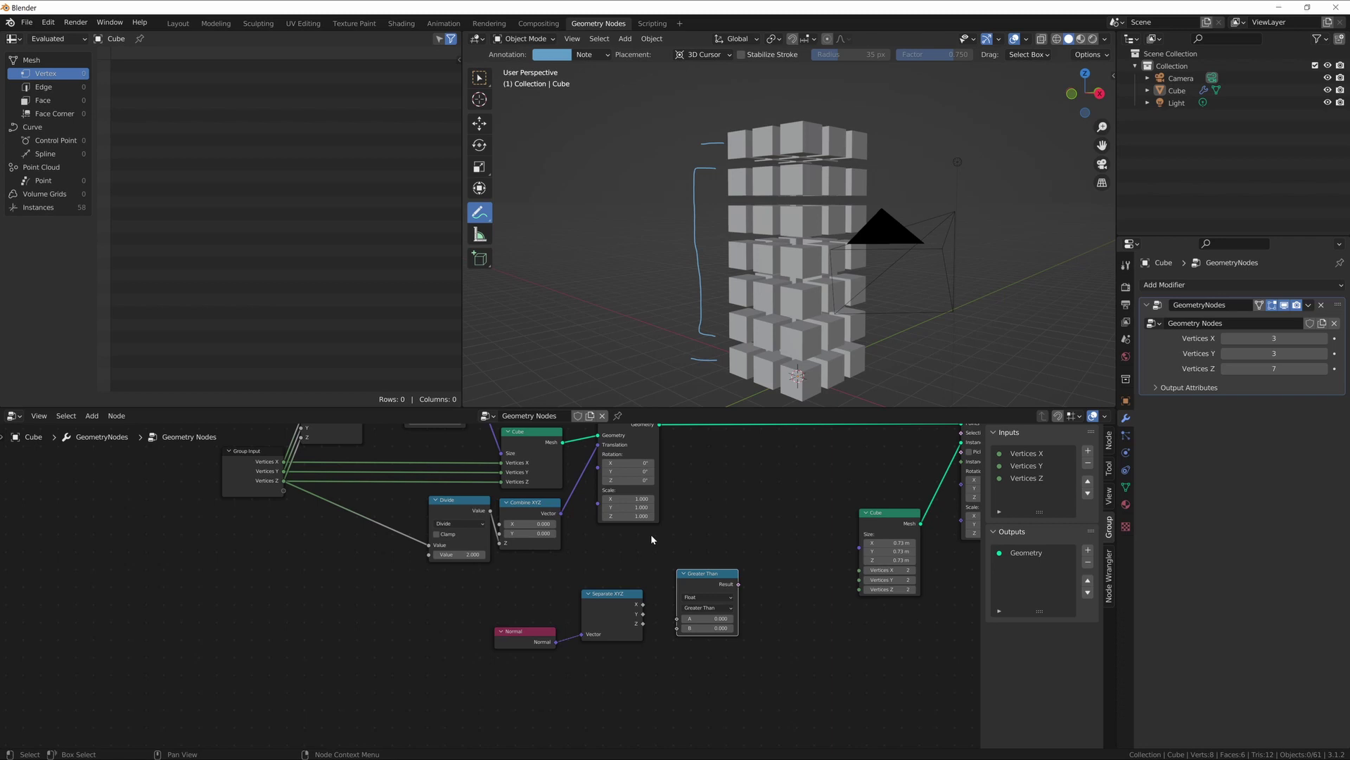
pyautogui.moveTo(538, 605); pyautogui.dragTo(512, 653)
pyautogui.click(597, 639)
pyautogui.hotkey('shift', 'a')
pyautogui.press('s')
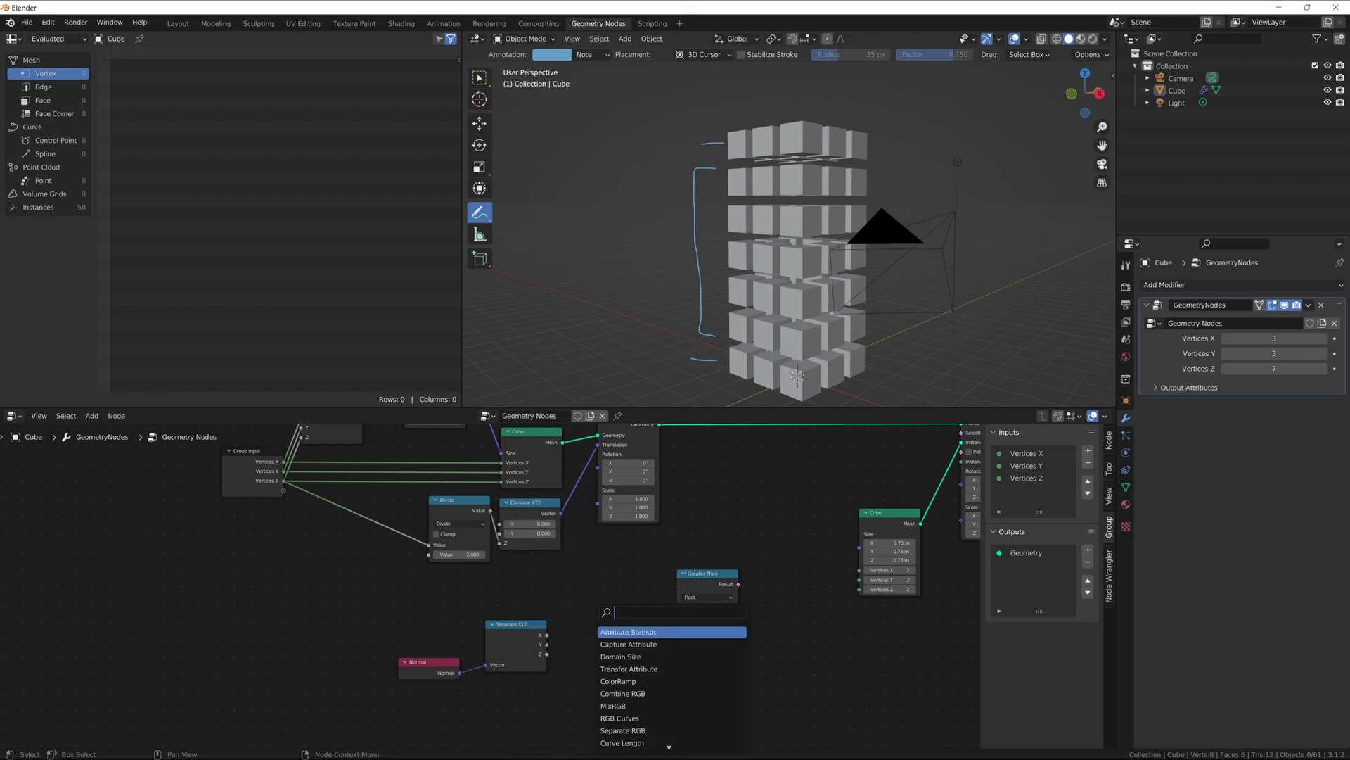
pyautogui.press('Escape')
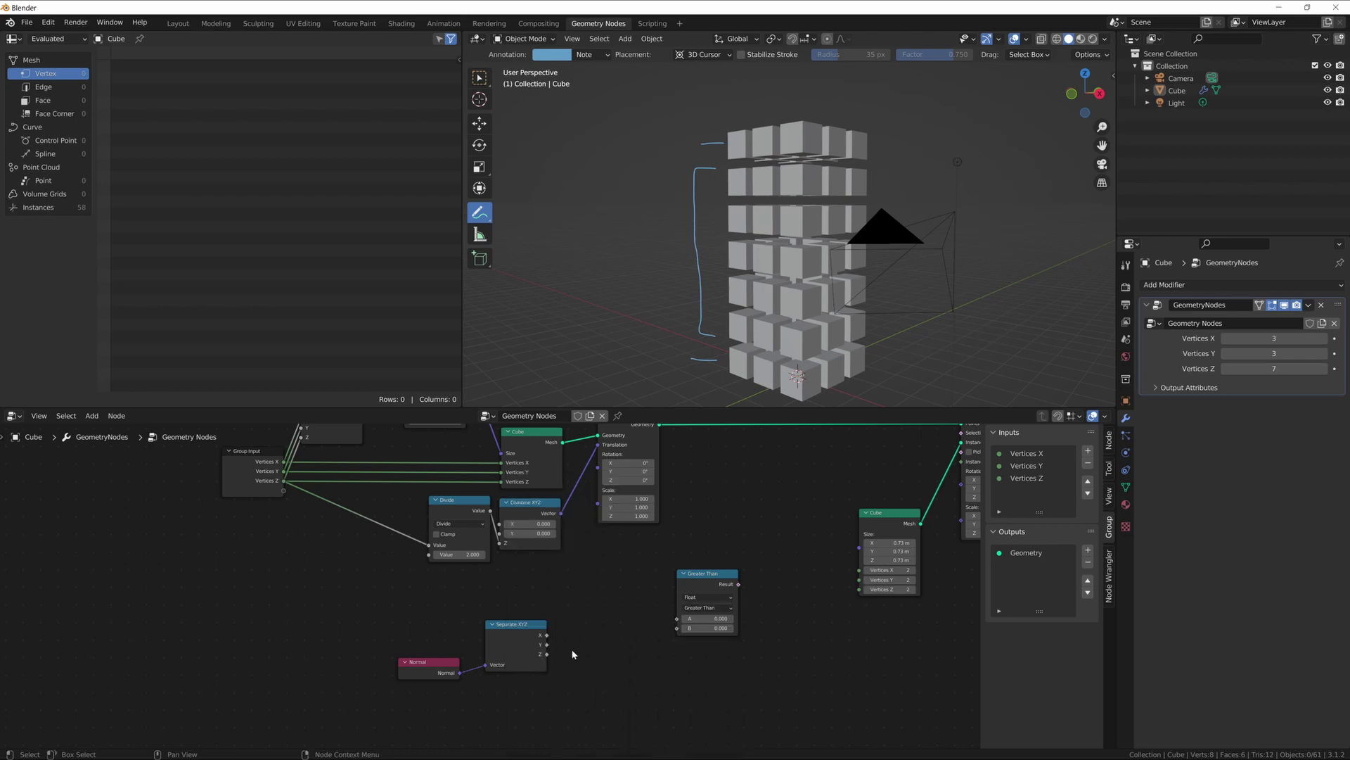
# Step: Link the Separate XYZ Z output to the Greater Than node's A input, and its Result to the Instance on Points Selection
pyautogui.moveTo(575, 652); pyautogui.dragTo(560, 659, button='middle')
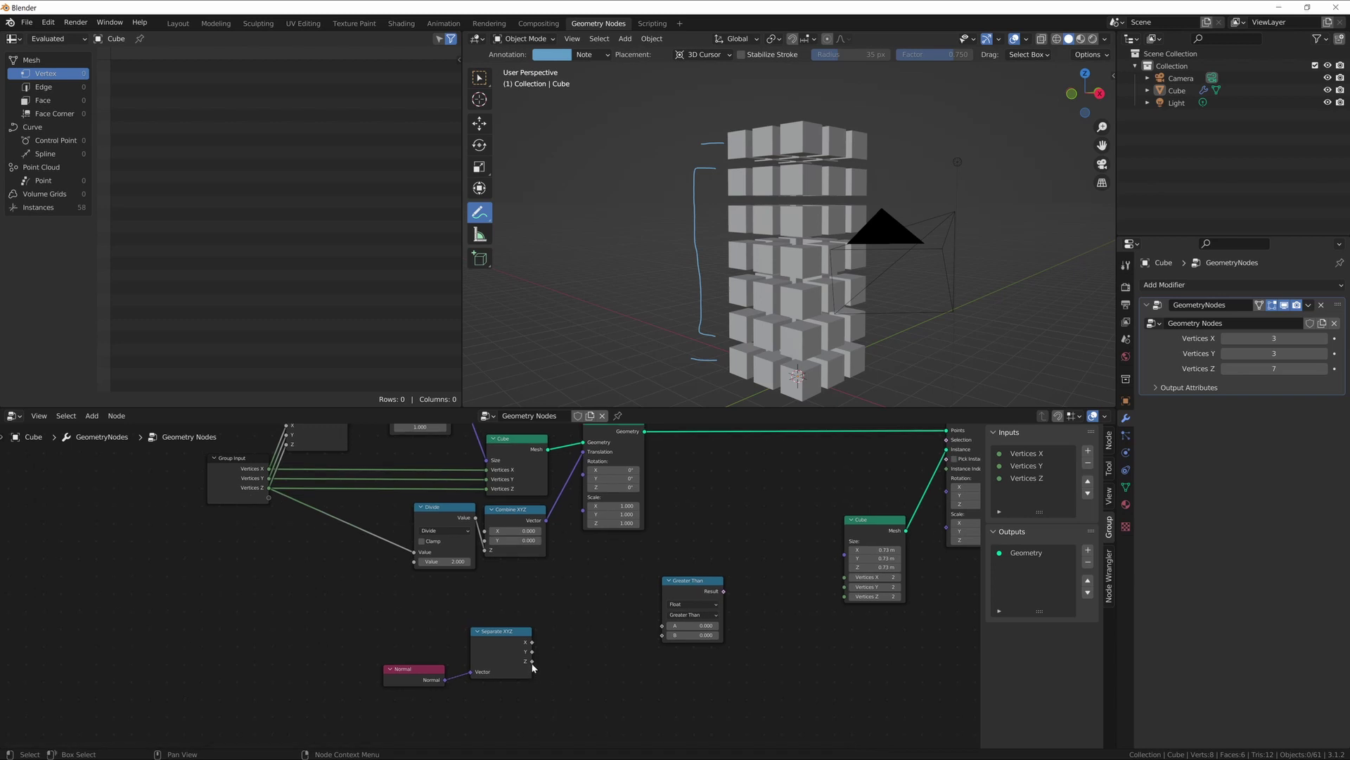
pyautogui.moveTo(531, 661); pyautogui.dragTo(662, 626)
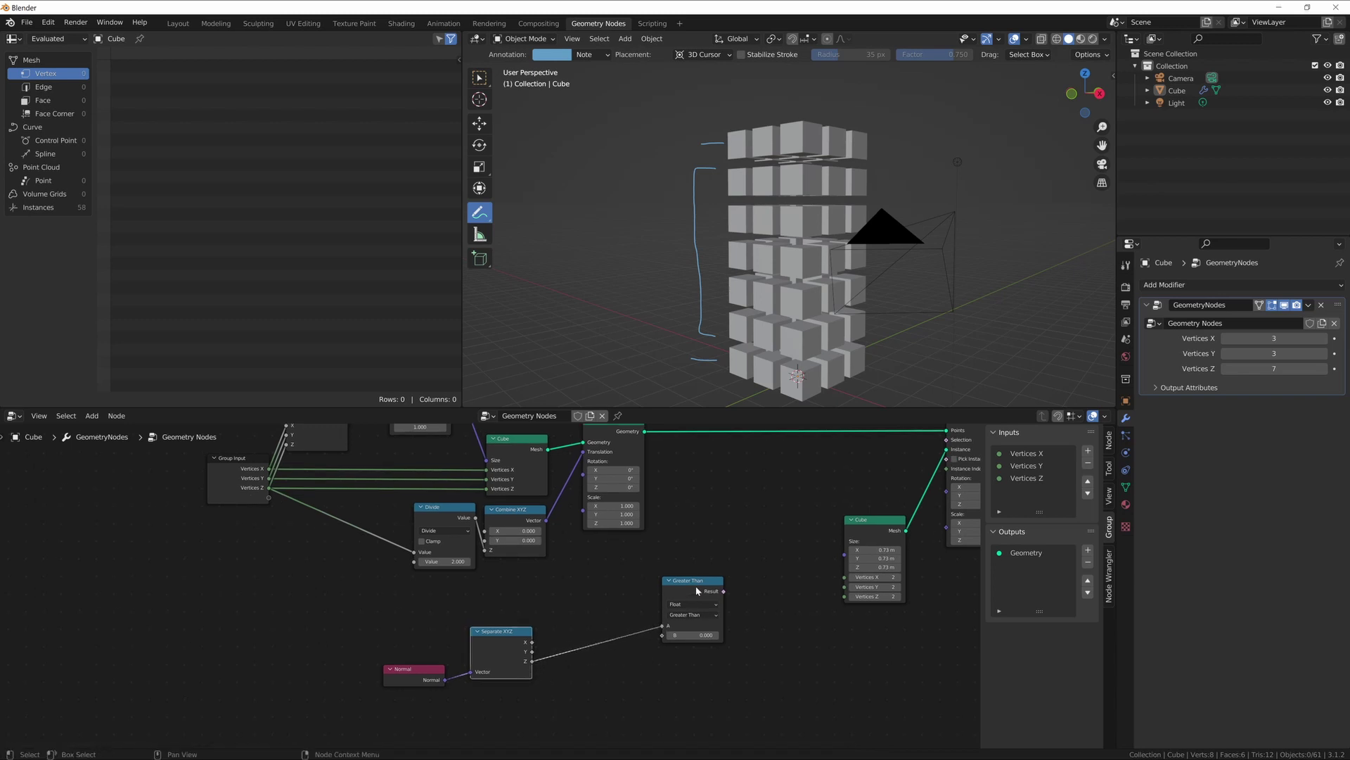
pyautogui.moveTo(730, 589); pyautogui.dragTo(606, 622, button='middle')
pyautogui.moveTo(604, 627); pyautogui.dragTo(825, 478)
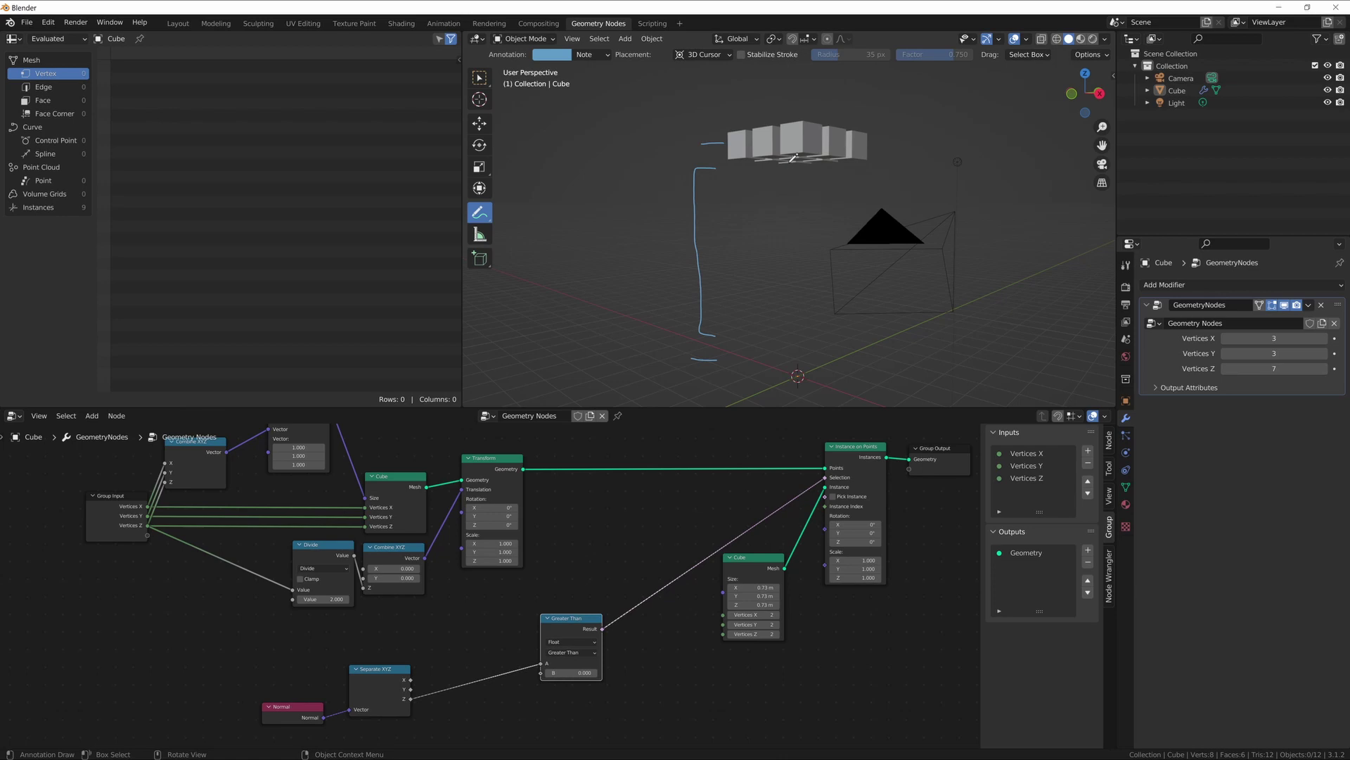
# Step: Move the Greater Than node close beside the Separate XYZ node
pyautogui.moveTo(776, 167)
pyautogui.mouseDown(button='middle')
pyautogui.moveTo(769, 193)
pyautogui.moveTo(787, 206)
pyautogui.moveTo(765, 184)
pyautogui.mouseUp(button='middle')
pyautogui.scroll(2, 777, 190)
pyautogui.moveTo(629, 626); pyautogui.dragTo(655, 579, button='middle')
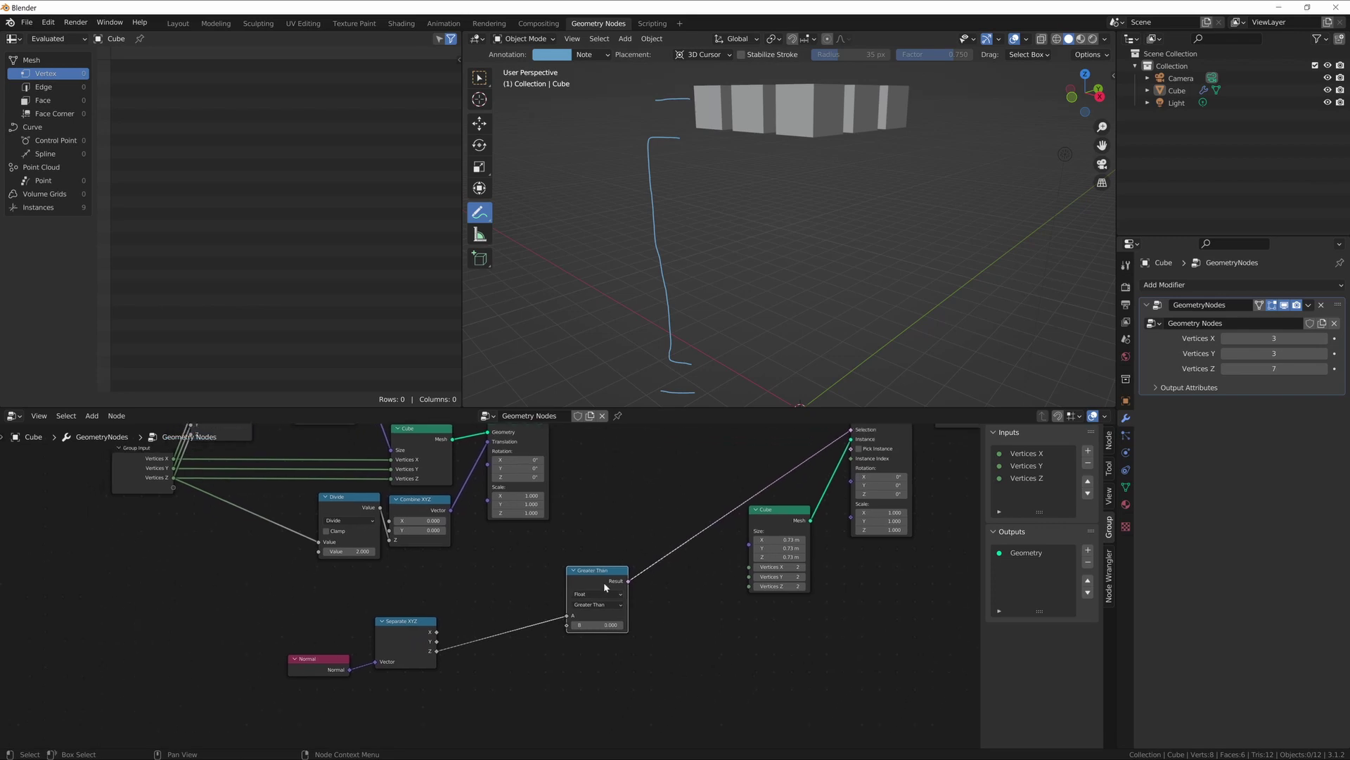
pyautogui.moveTo(603, 581); pyautogui.dragTo(507, 606)
pyautogui.moveTo(689, 603)
pyautogui.mouseDown(button='middle')
pyautogui.moveTo(700, 575)
pyautogui.moveTo(669, 612)
pyautogui.mouseUp(button='middle')
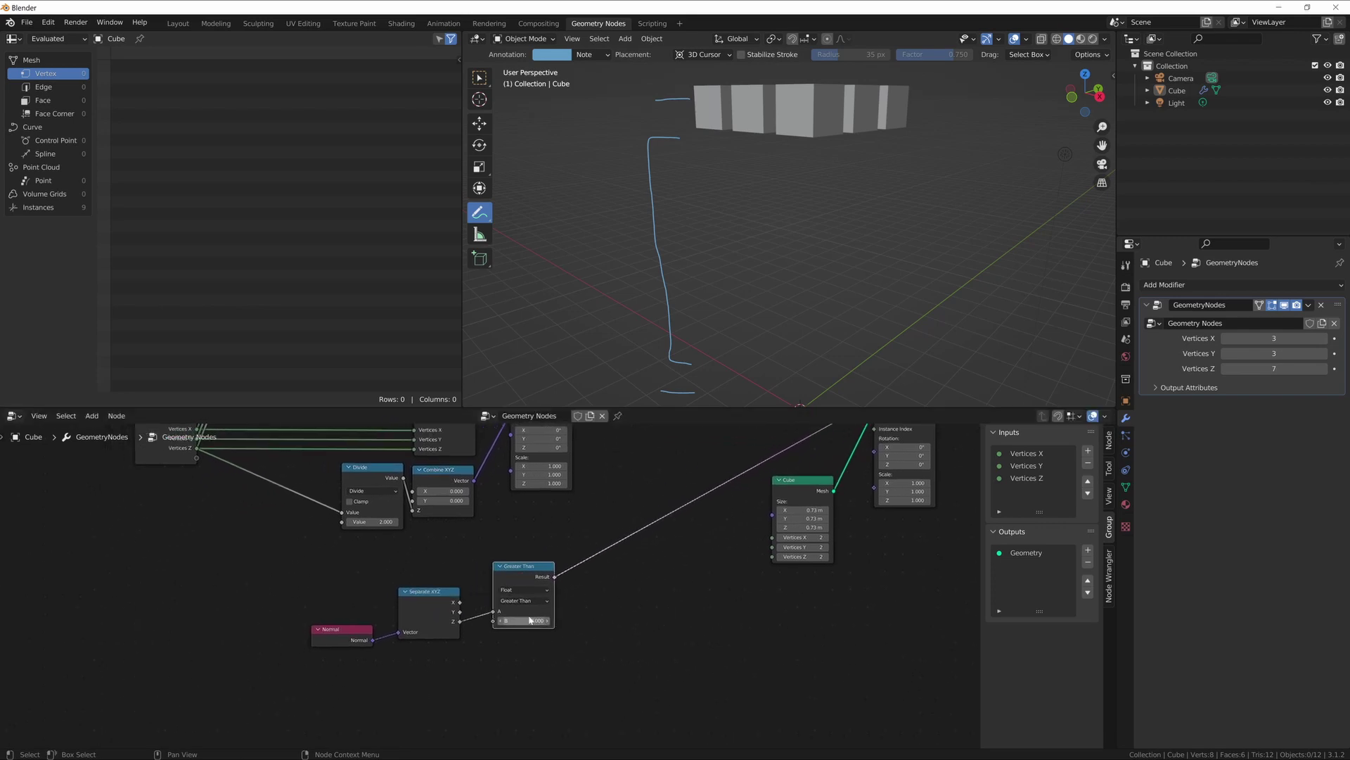
# Step: Try the Greater Than node's B threshold at -0.040, -0.160 and -1.160 to compare which cube layers are kept
pyautogui.moveTo(524, 620); pyautogui.dragTo(516, 621)
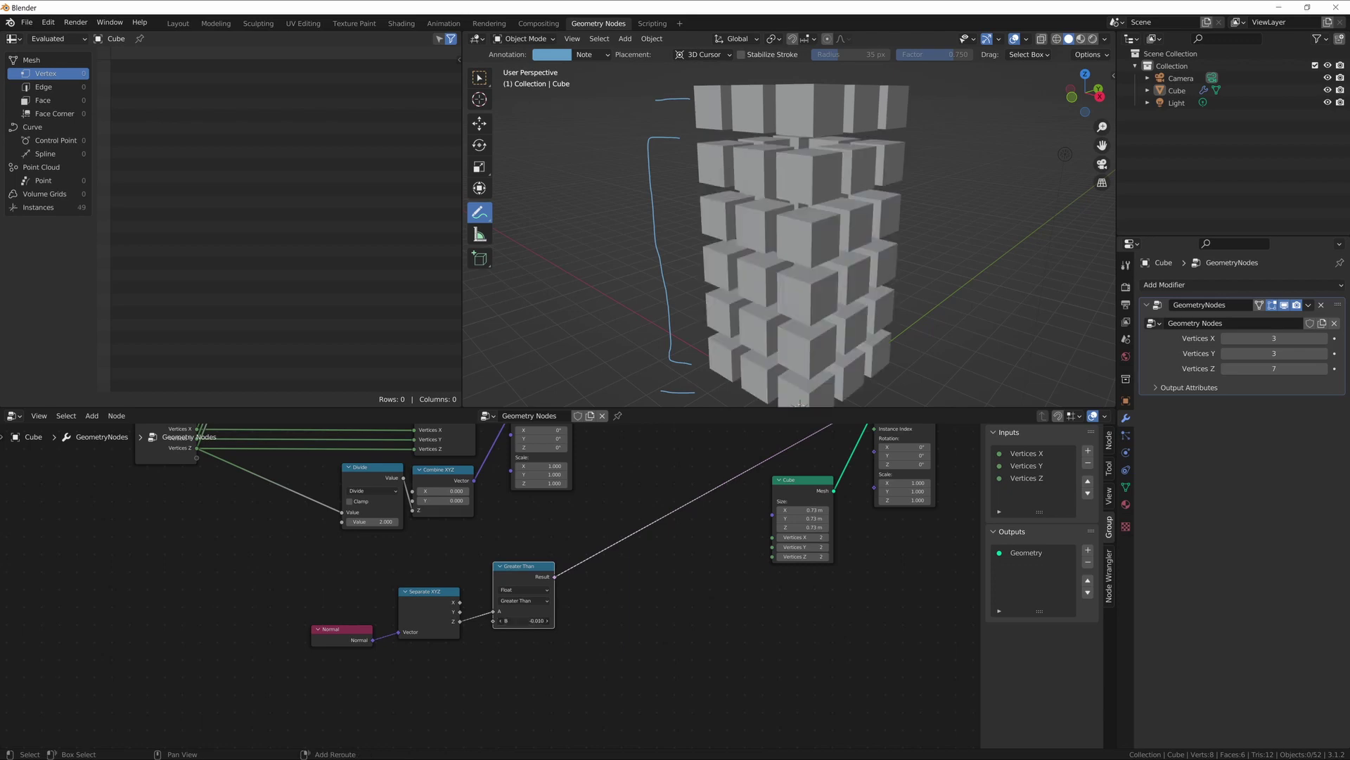
pyautogui.scroll(-5, 783, 280)
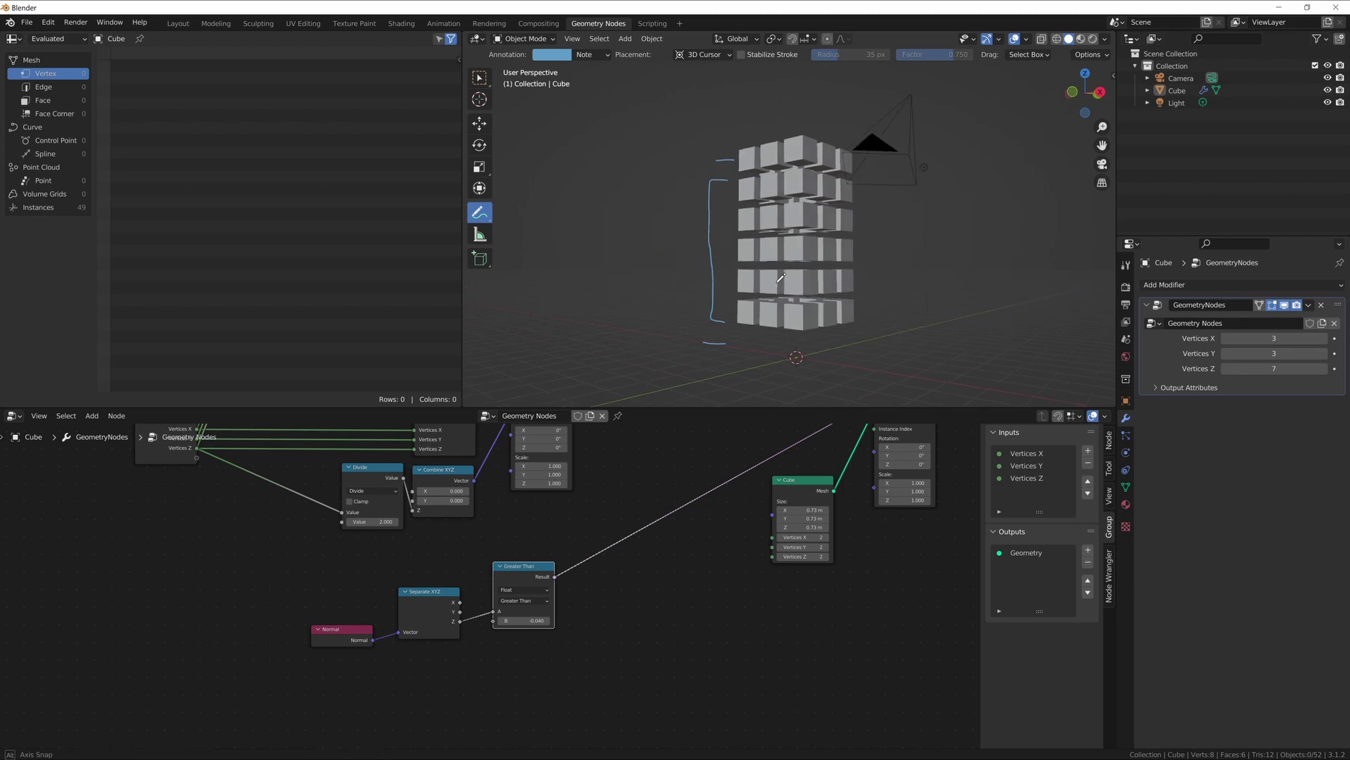
pyautogui.scroll(4, 526, 624)
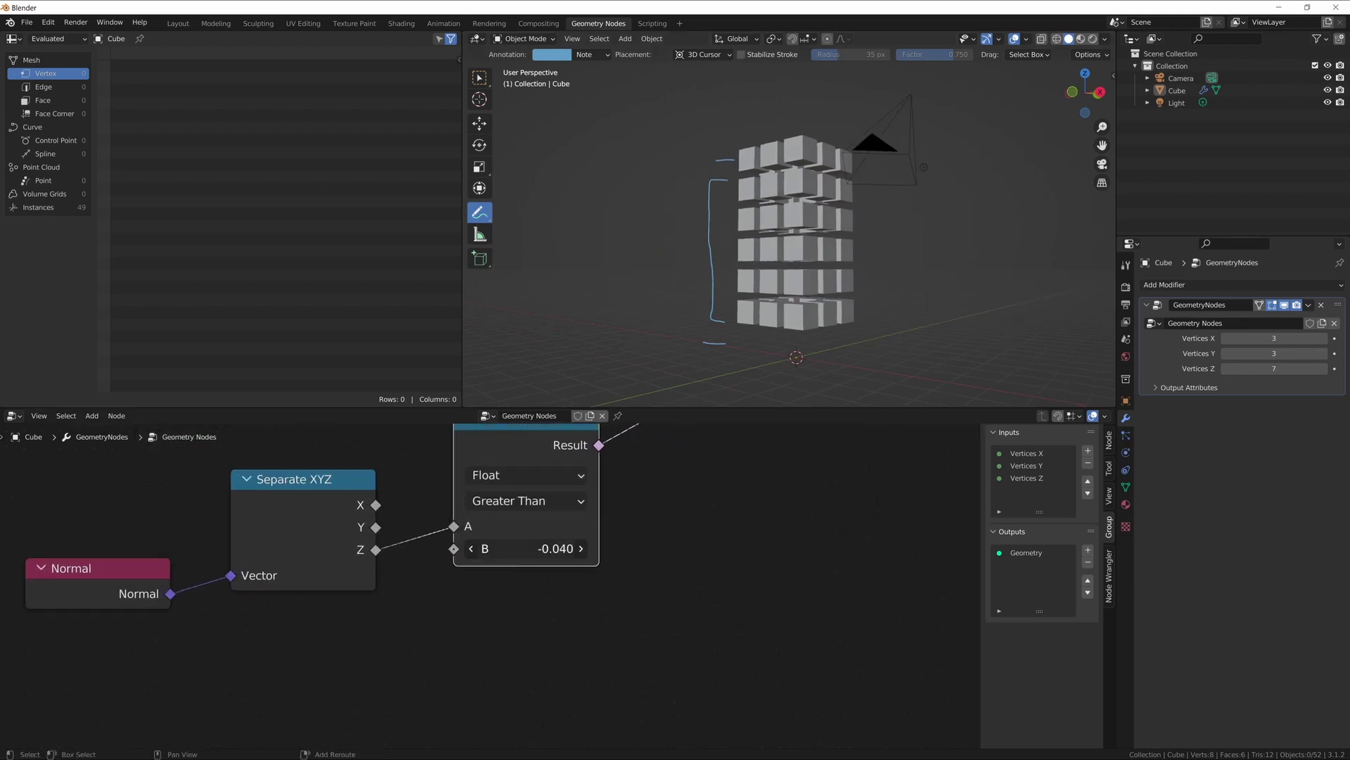
pyautogui.moveTo(526, 549)
pyautogui.mouseDown()
pyautogui.moveTo(514, 548)
pyautogui.moveTo(534, 549)
pyautogui.mouseUp()
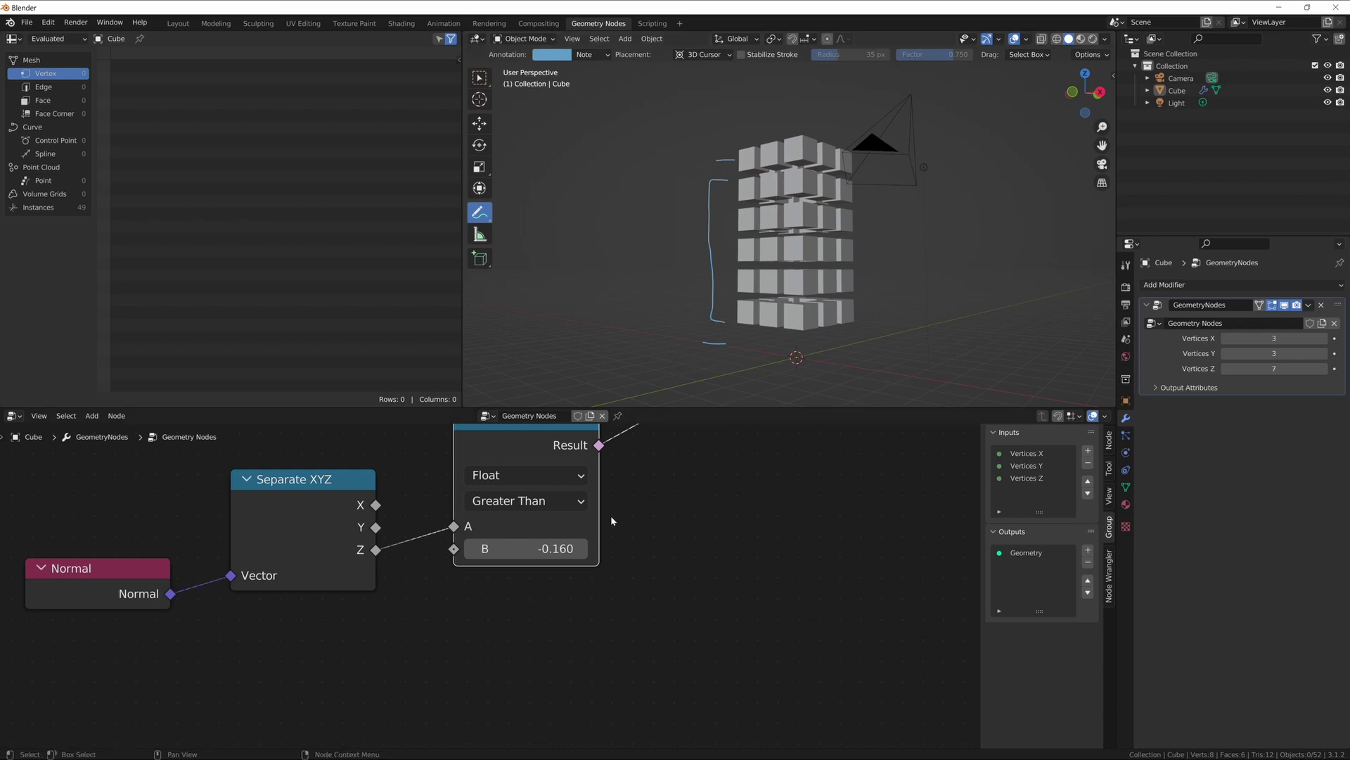
pyautogui.moveTo(534, 548); pyautogui.dragTo(499, 549)
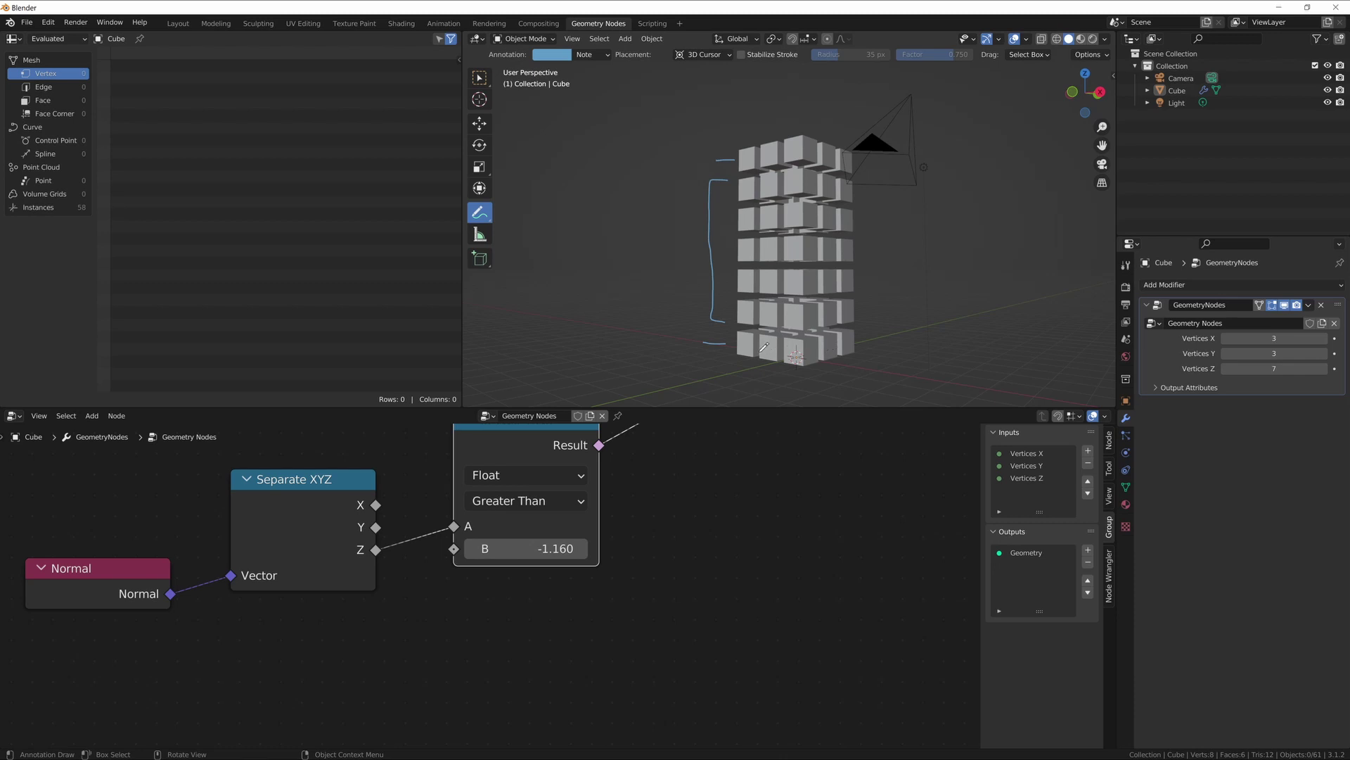
# Step: Move the Greater Than node up and away from the Separate XYZ node
pyautogui.scroll(-3, 703, 496)
pyautogui.scroll(-2, 700, 513)
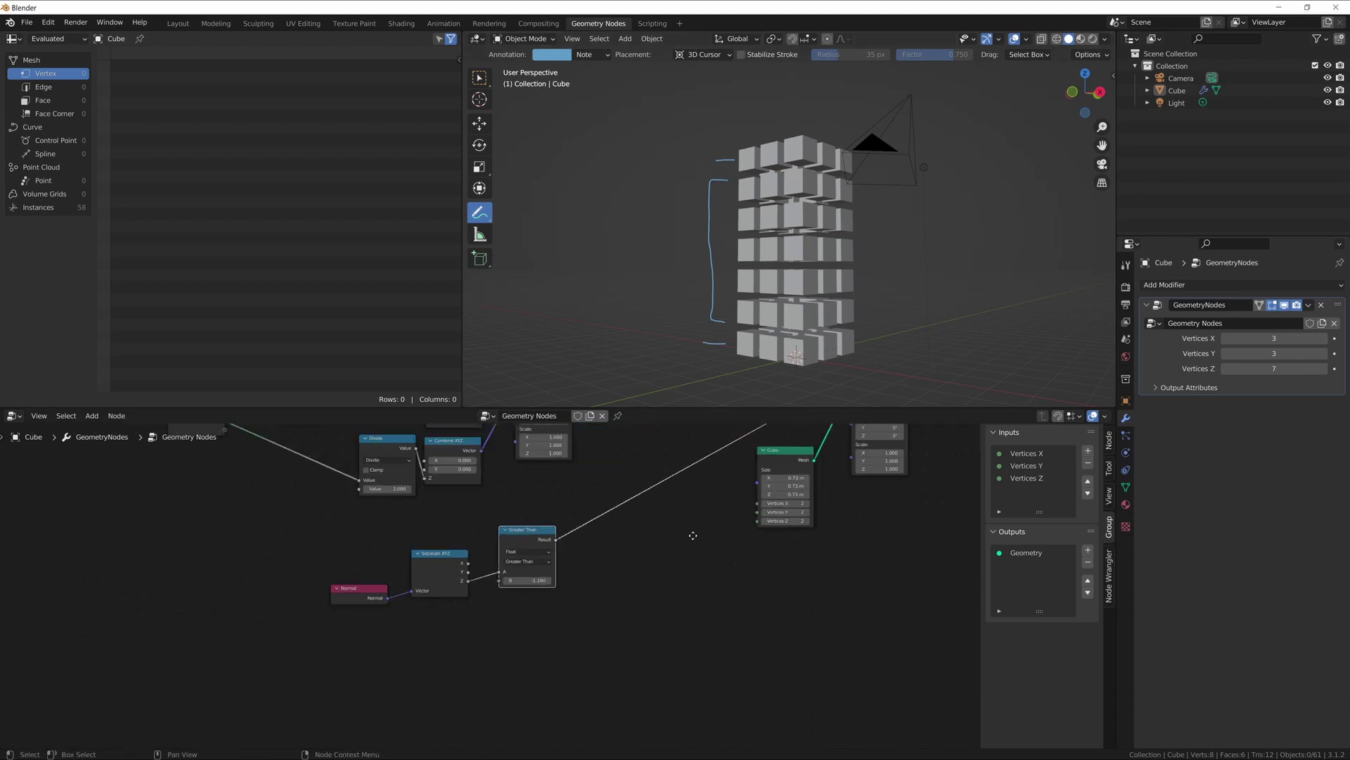
pyautogui.moveTo(508, 574); pyautogui.dragTo(572, 538)
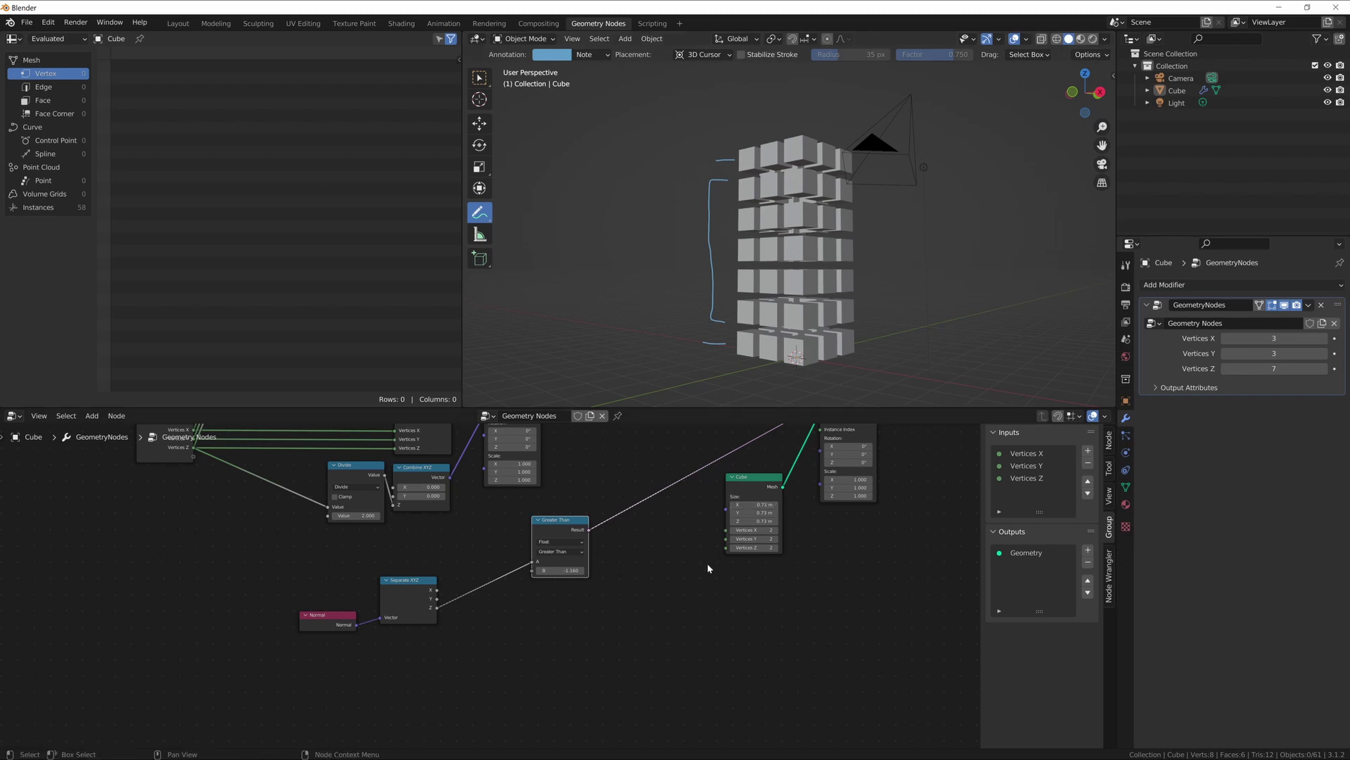
# Step: Switch the comparison node's operation to Equal, with B set to 1 and Epsilon set to 0.441
pyautogui.moveTo(692, 596); pyautogui.dragTo(640, 609, button='middle')
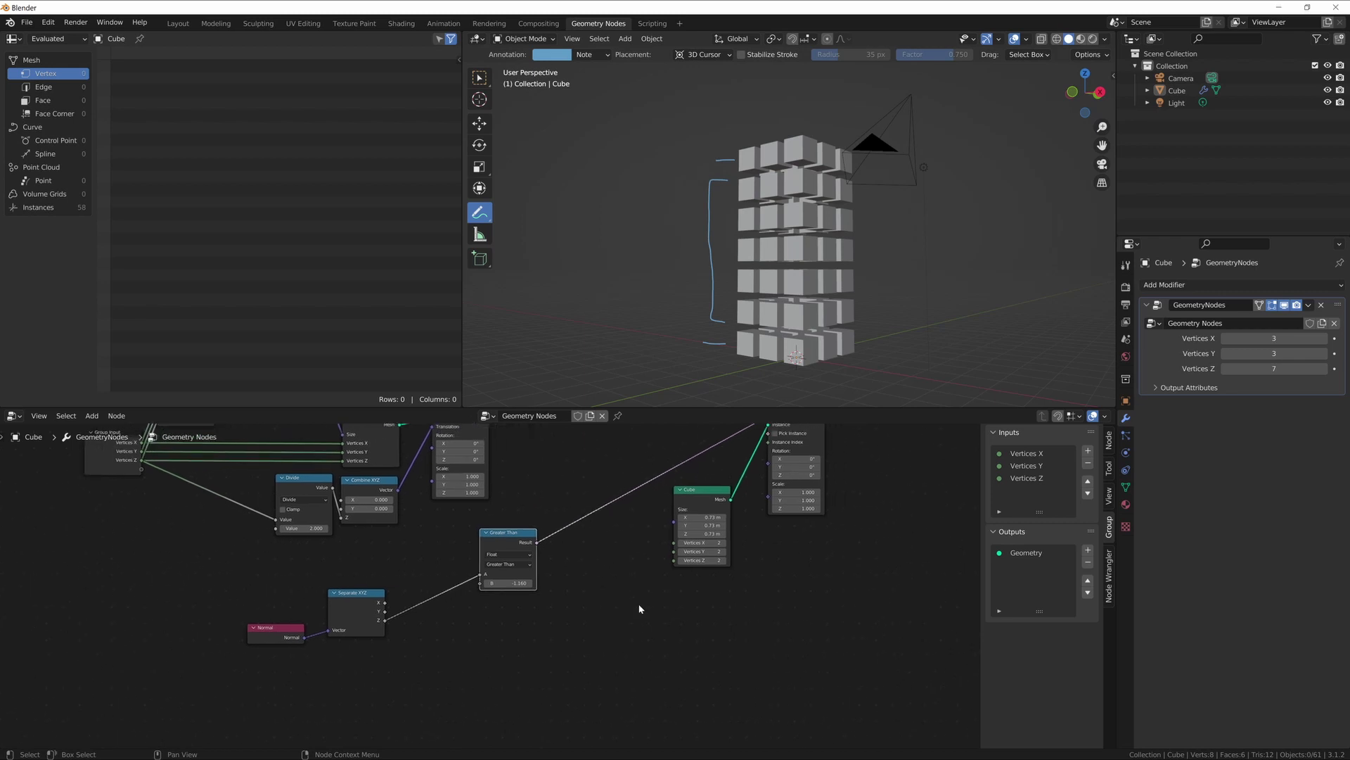
pyautogui.scroll(3, 638, 592)
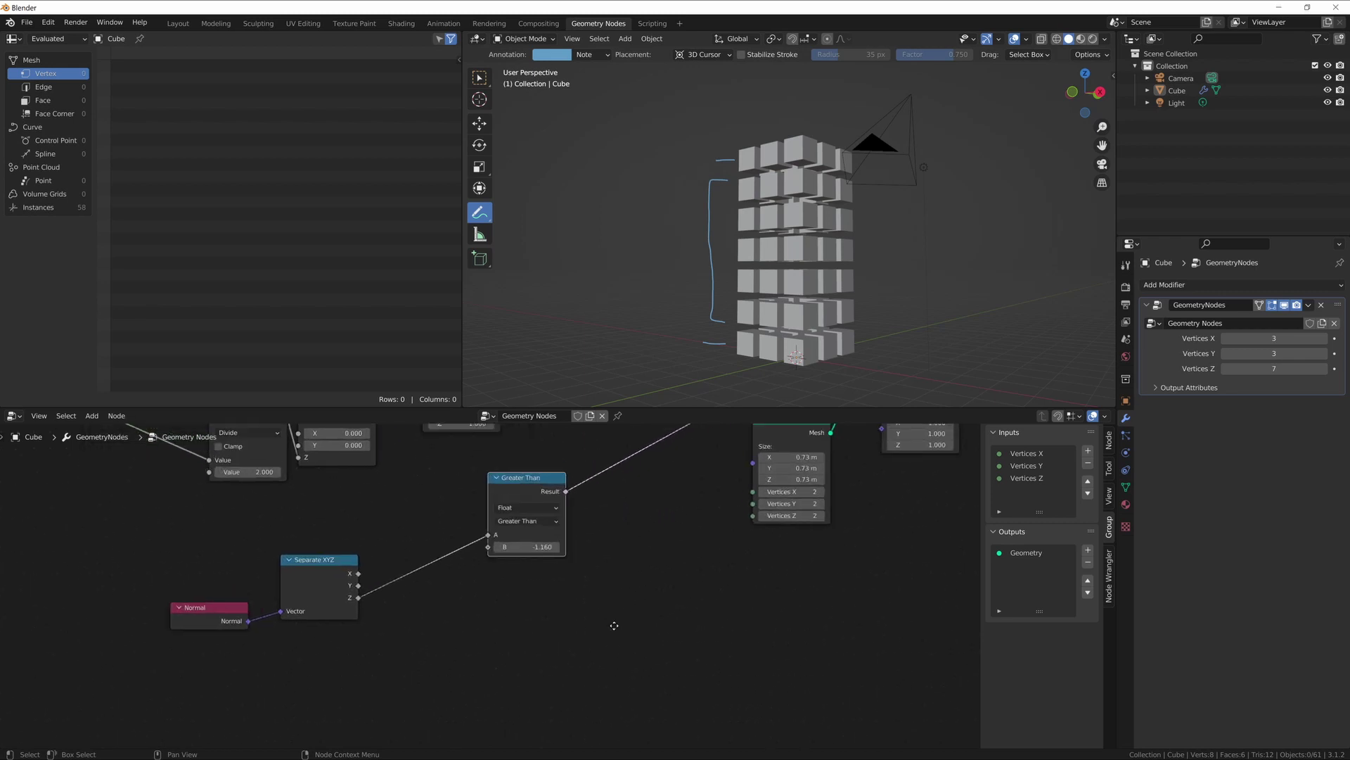
pyautogui.click(512, 546)
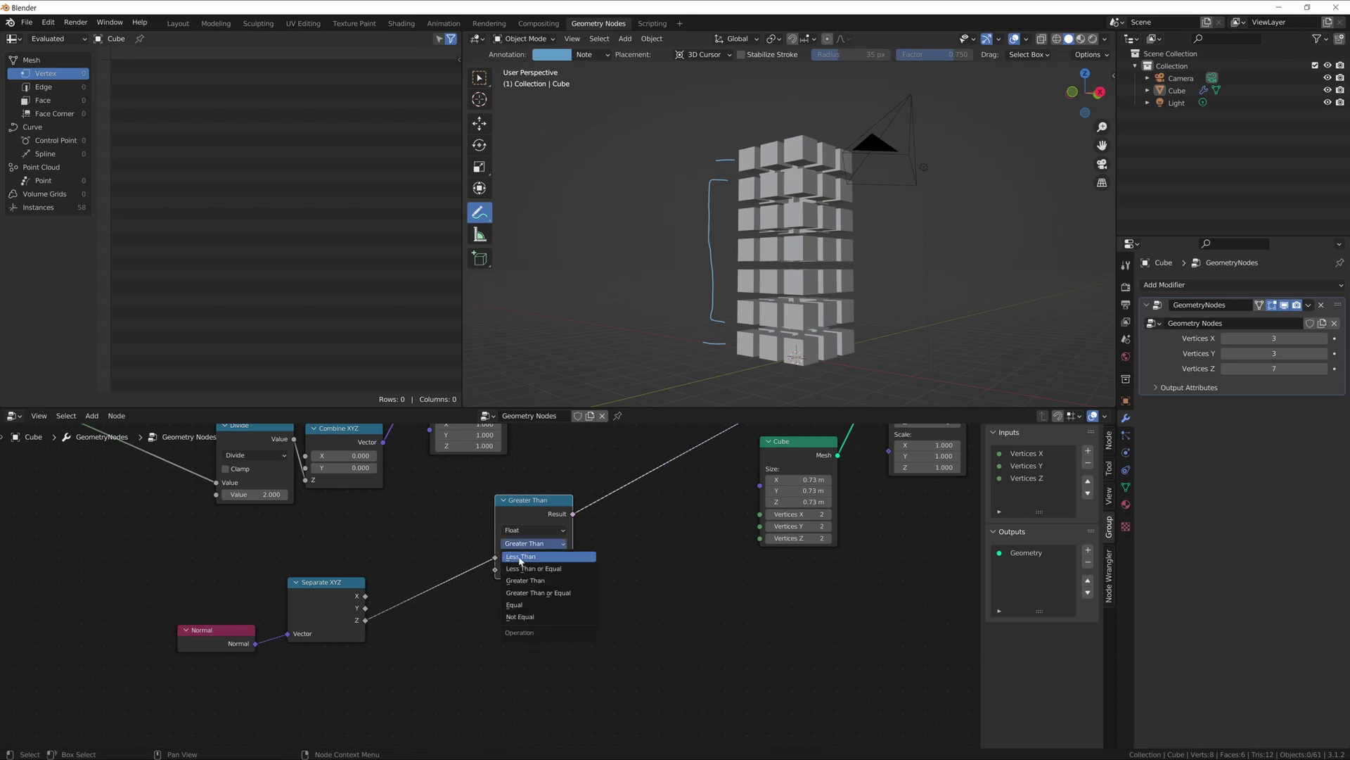
pyautogui.click(530, 602)
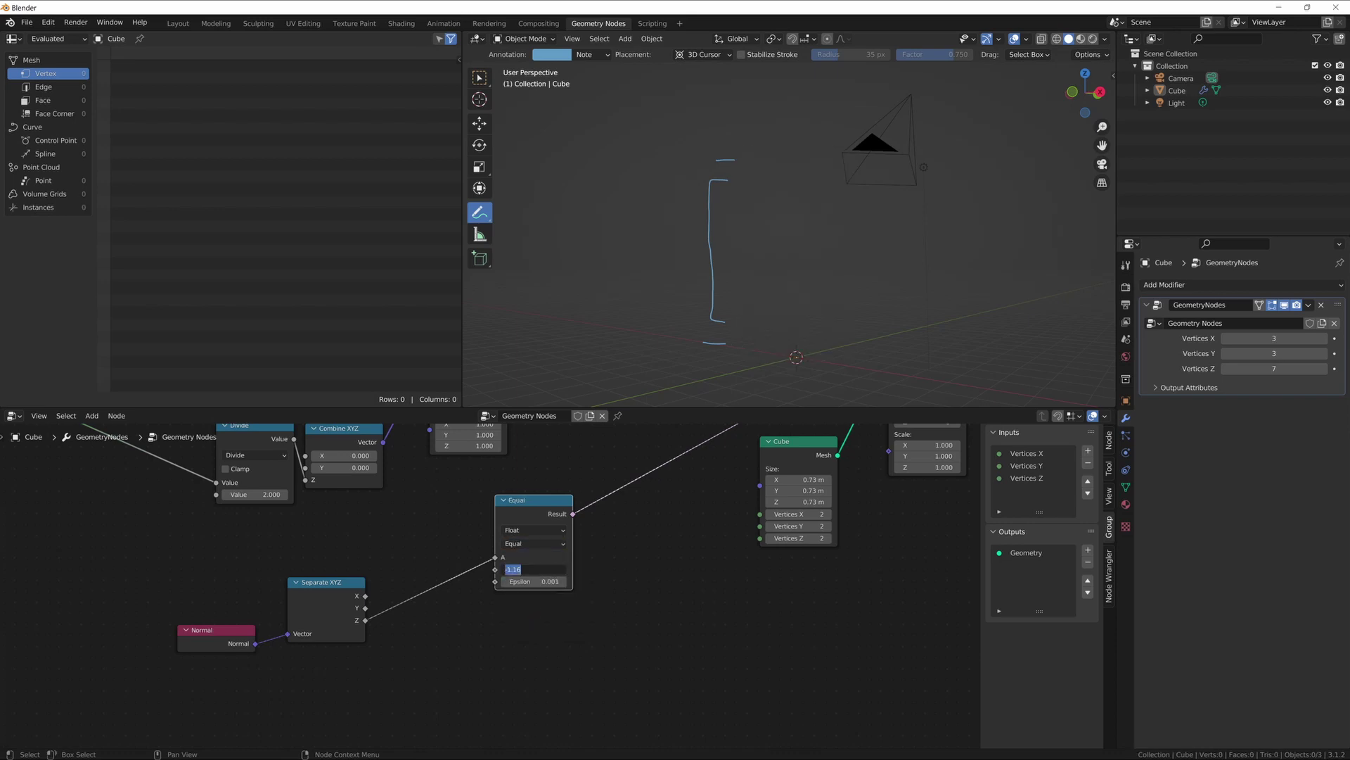
pyautogui.write('1')
pyautogui.press('Return')
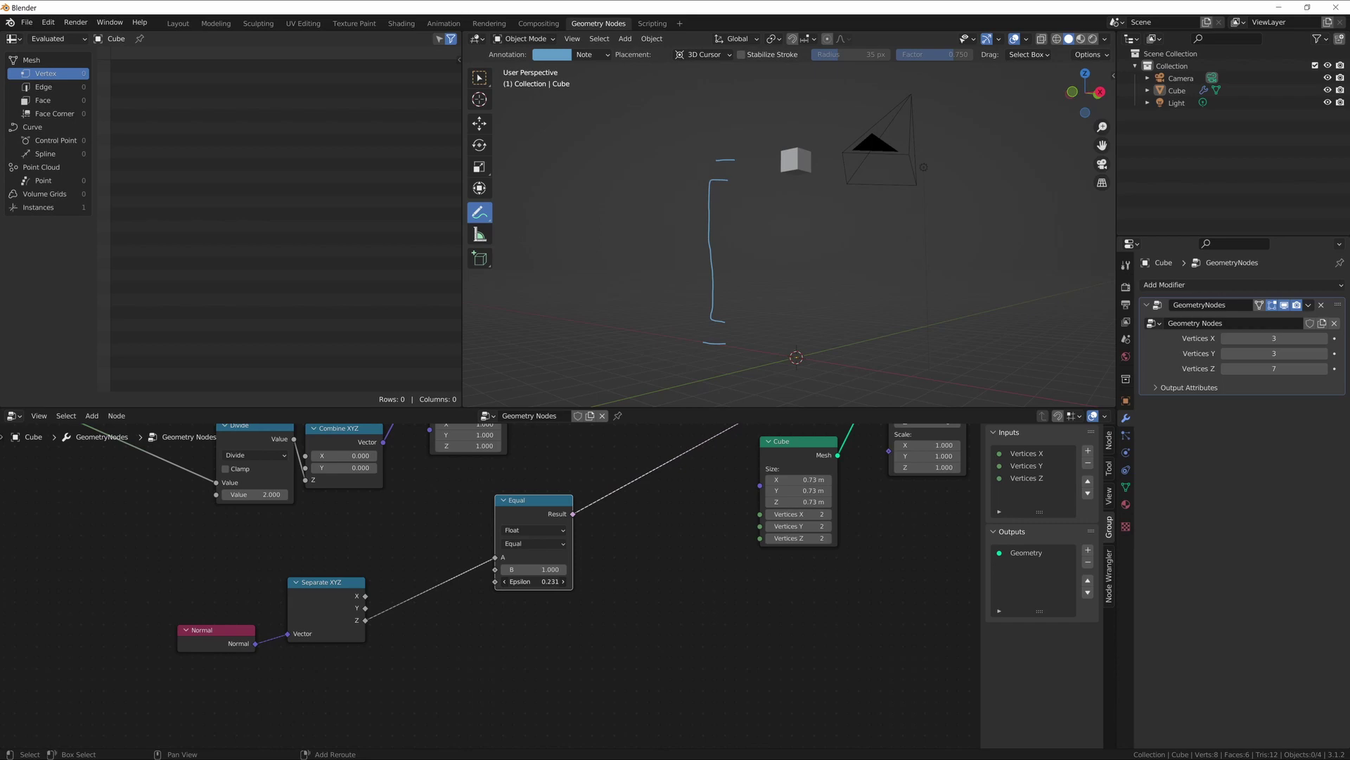
pyautogui.moveTo(535, 581); pyautogui.dragTo(554, 581)
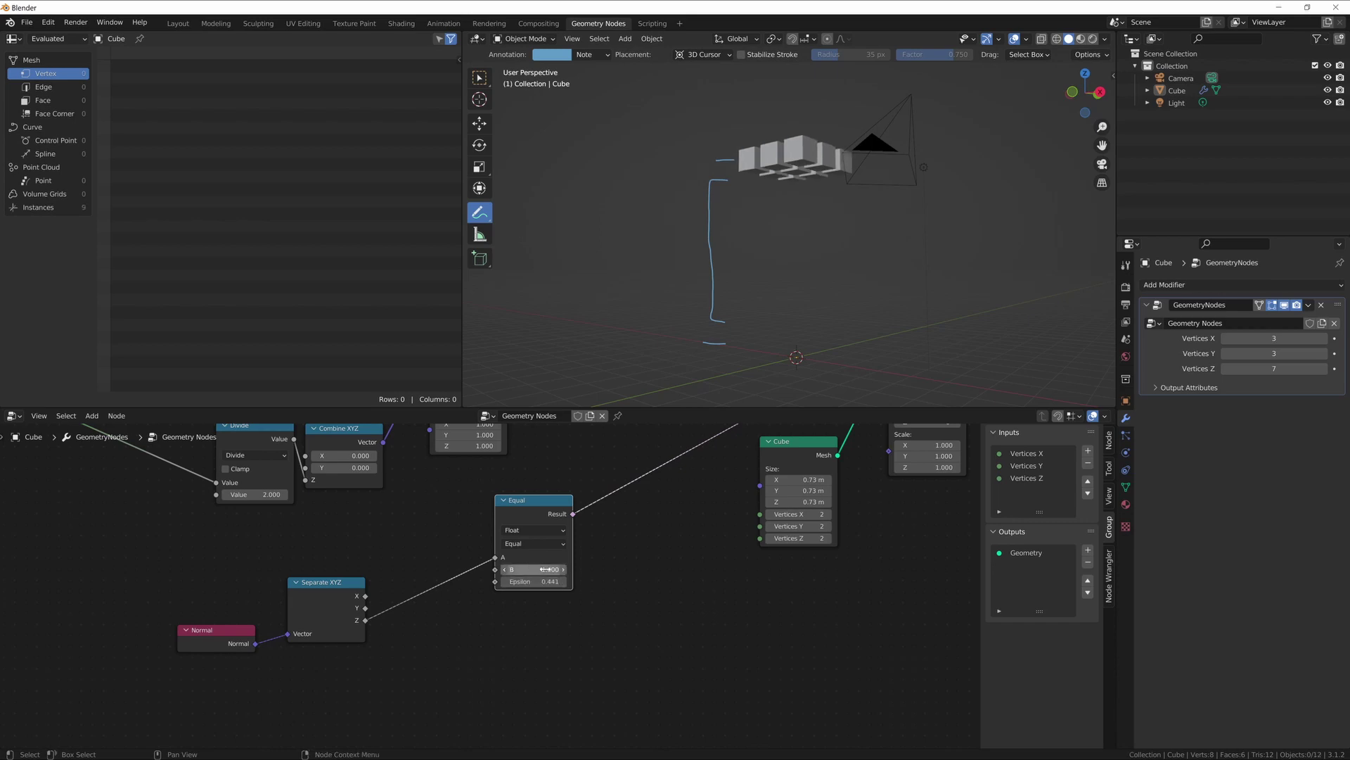
pyautogui.moveTo(765, 237); pyautogui.dragTo(759, 225, button='middle')
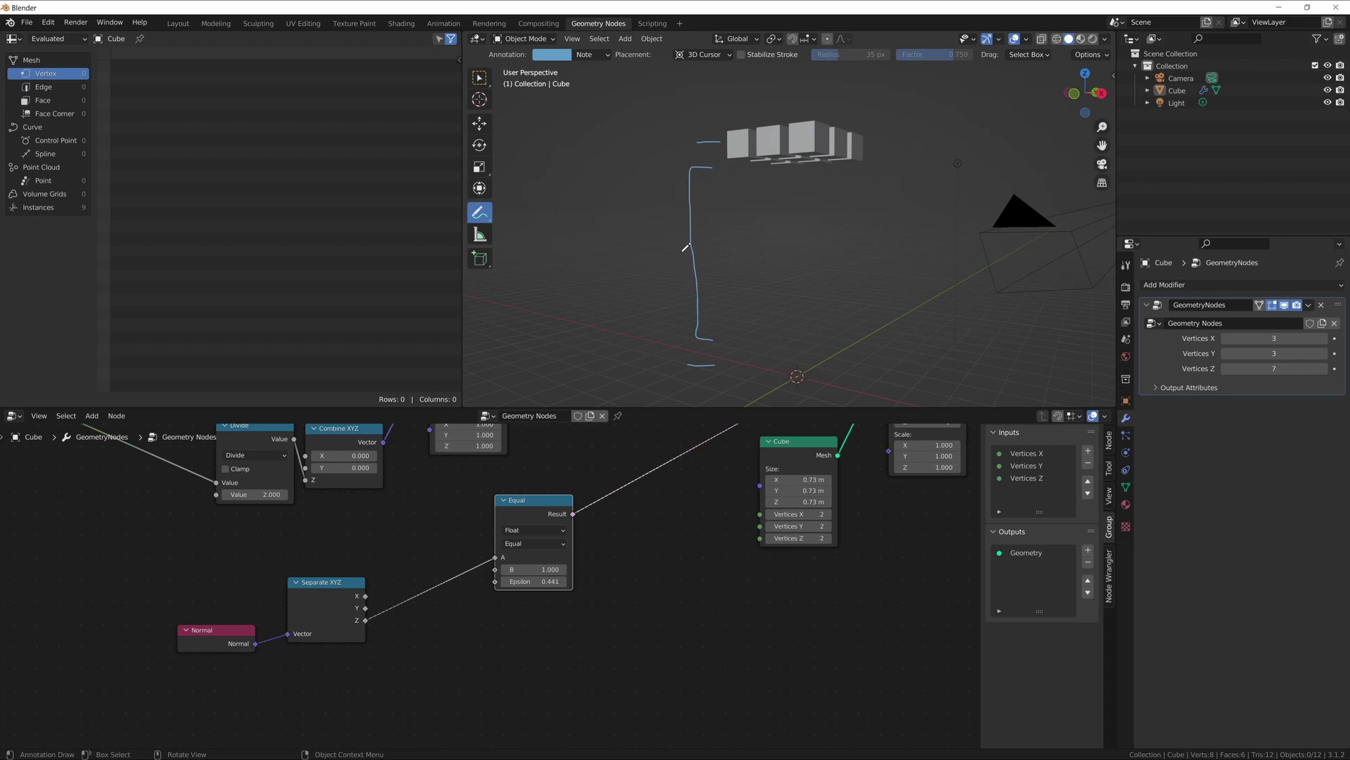
# Step: Annotate a small bracket and tick at the middle of the vertical bracket drawn beside the cubes
pyautogui.moveTo(681, 252); pyautogui.dragTo(701, 251)
pyautogui.moveTo(679, 237)
pyautogui.mouseDown()
pyautogui.moveTo(676, 261)
pyautogui.moveTo(698, 262)
pyautogui.mouseUp()
# Step: Set the Equal node's Epsilon to 0
pyautogui.click(559, 581)
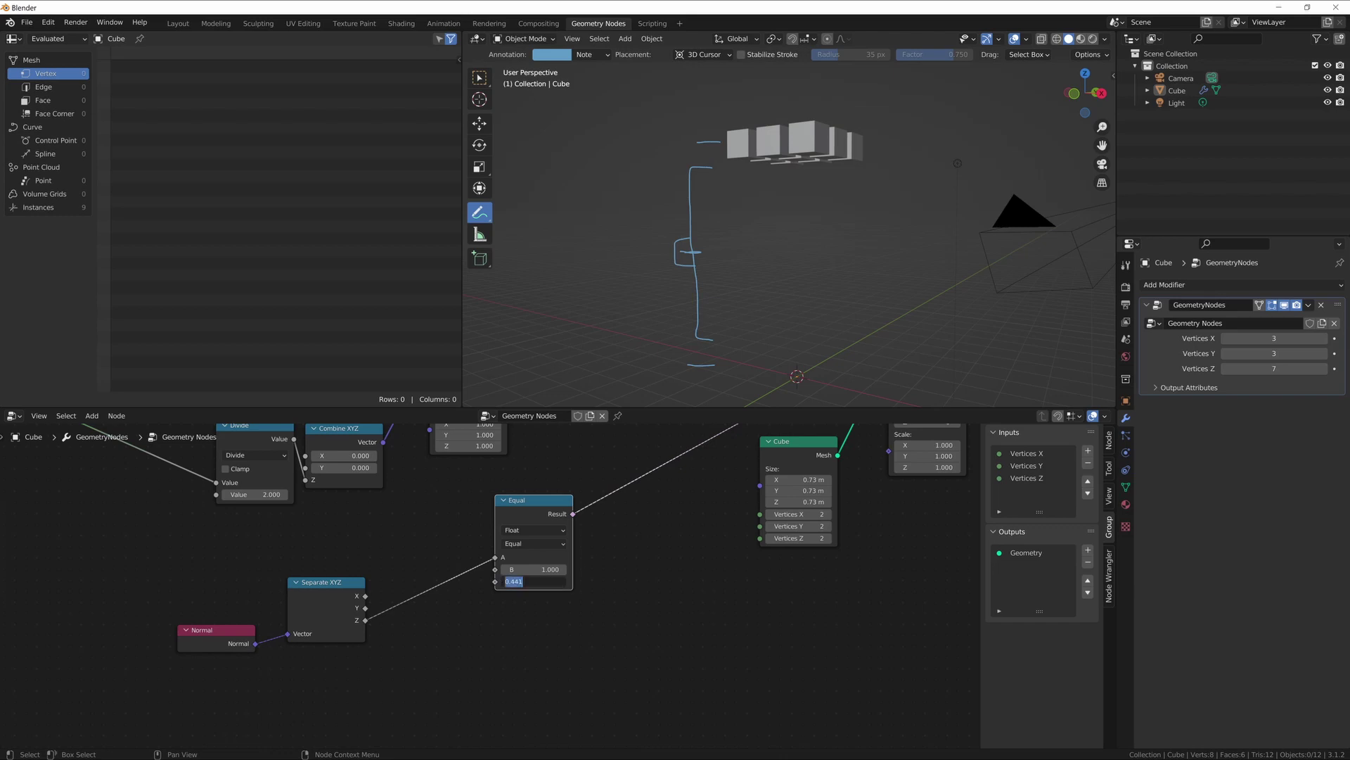
pyautogui.write('0')
pyautogui.press('Return')
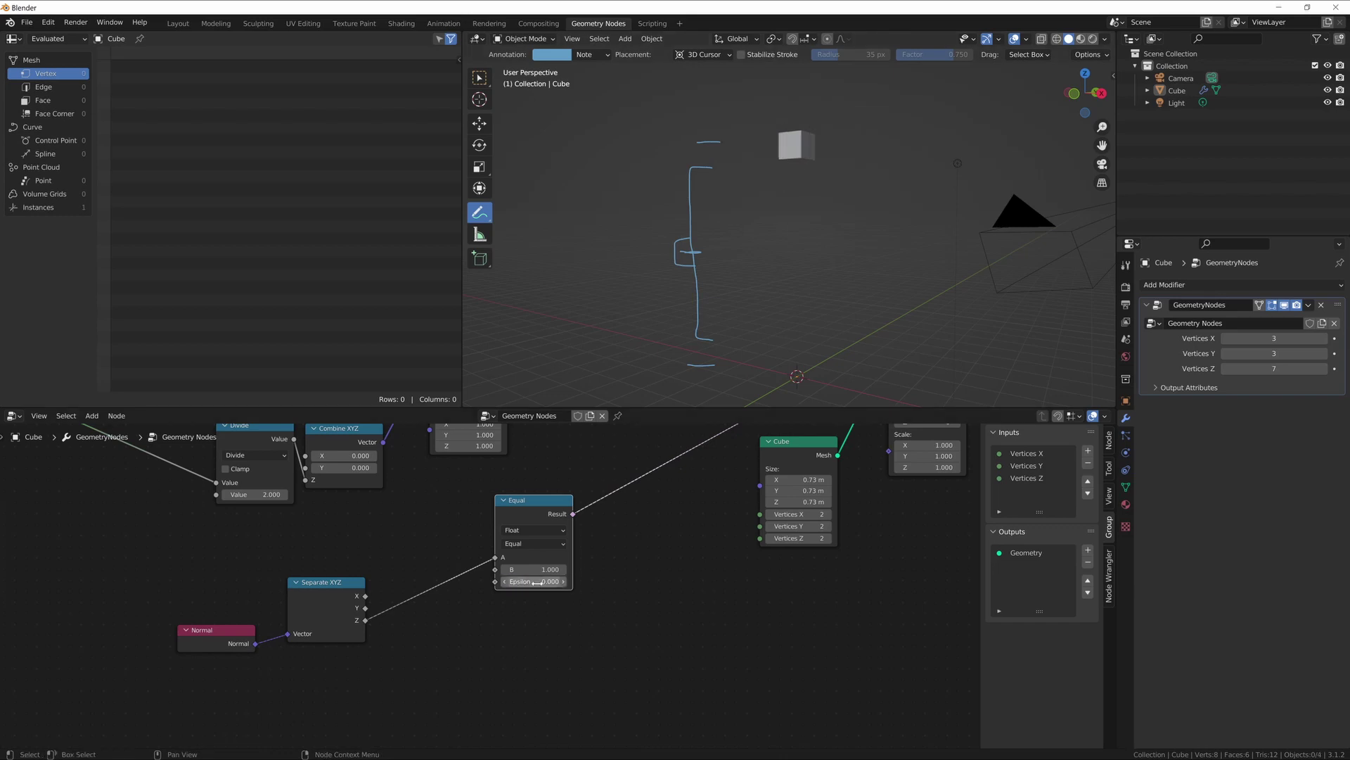
# Step: Preview the Transform node's geometry in wireframe shading and mark vertices on its top face with short annotations
pyautogui.moveTo(423, 484); pyautogui.dragTo(485, 645, button='middle')
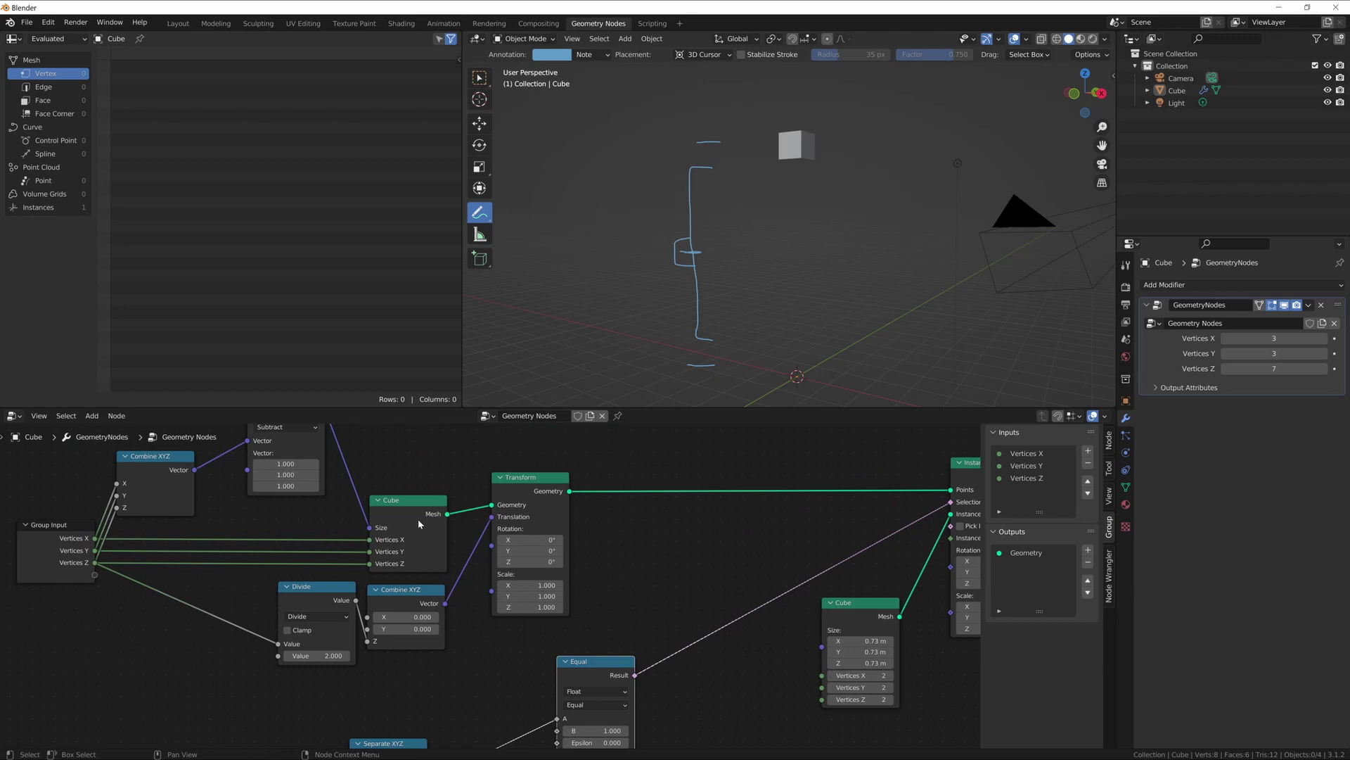
pyautogui.keyDown('ctrl'); pyautogui.keyDown('shift'); pyautogui.click(526, 499); pyautogui.keyUp('shift'); pyautogui.keyUp('ctrl')
pyautogui.moveTo(806, 194); pyautogui.dragTo(783, 232, button='middle')
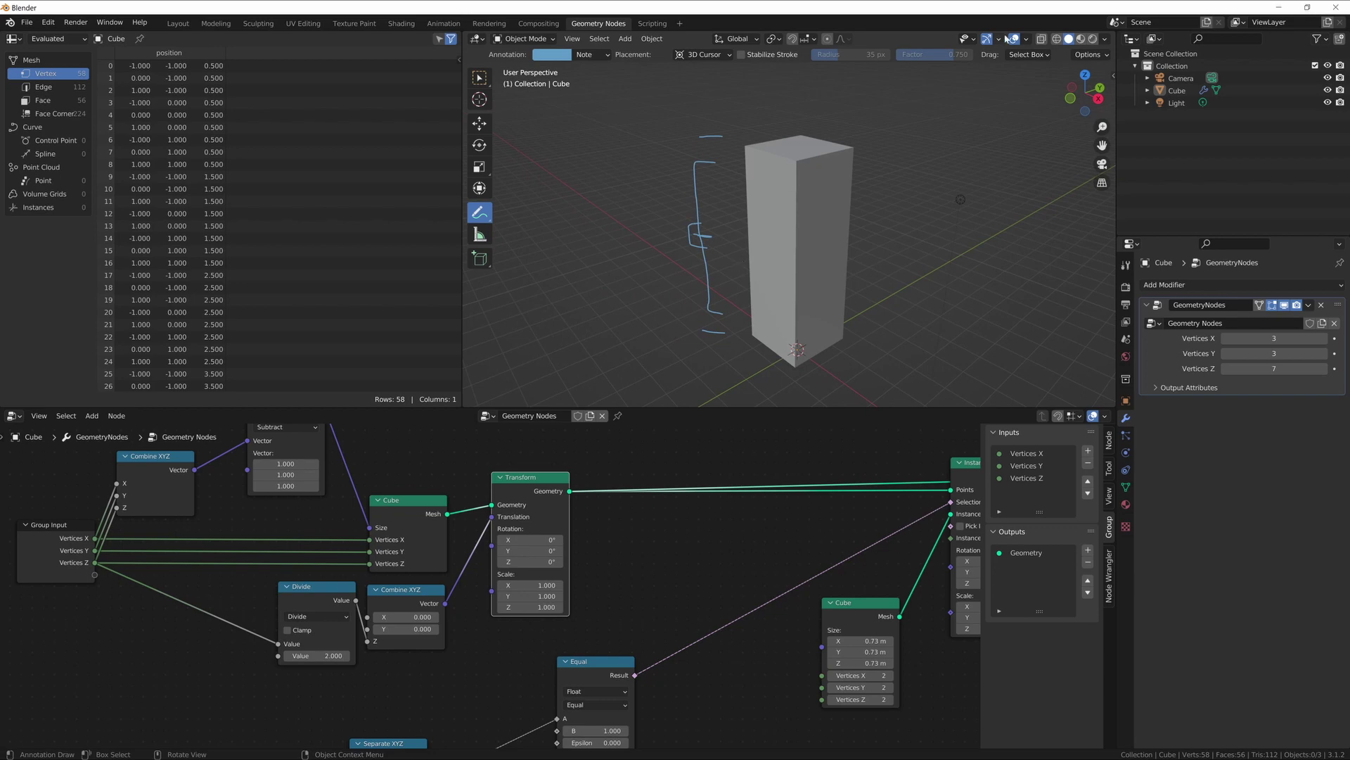
pyautogui.click(1056, 39)
pyautogui.moveTo(478, 697)
pyautogui.mouseDown(button='middle')
pyautogui.moveTo(490, 569)
pyautogui.moveTo(496, 652)
pyautogui.mouseUp(button='middle')
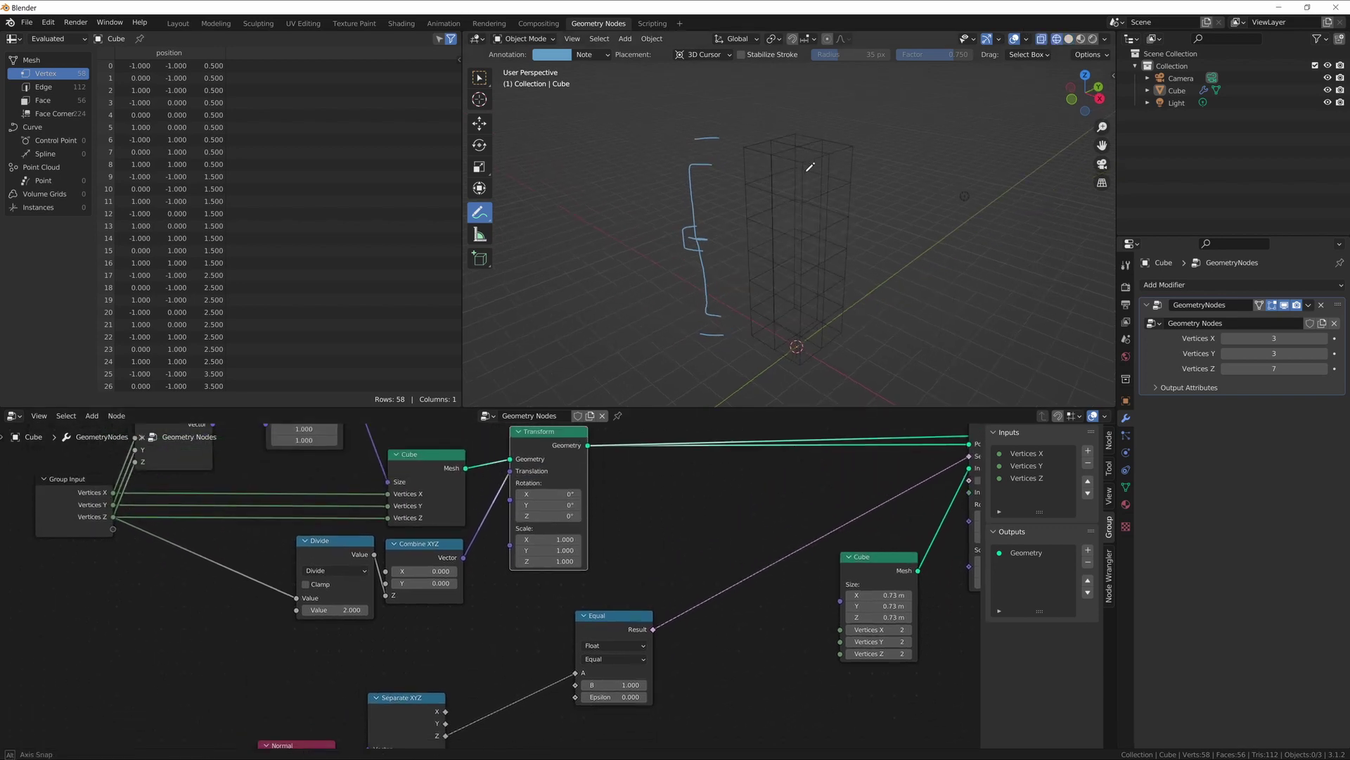
pyautogui.scroll(5, 801, 162)
pyautogui.keyDown('shift'); pyautogui.moveTo(838, 112); pyautogui.dragTo(812, 263, button='middle'); pyautogui.keyUp('shift')
pyautogui.click(788, 197)
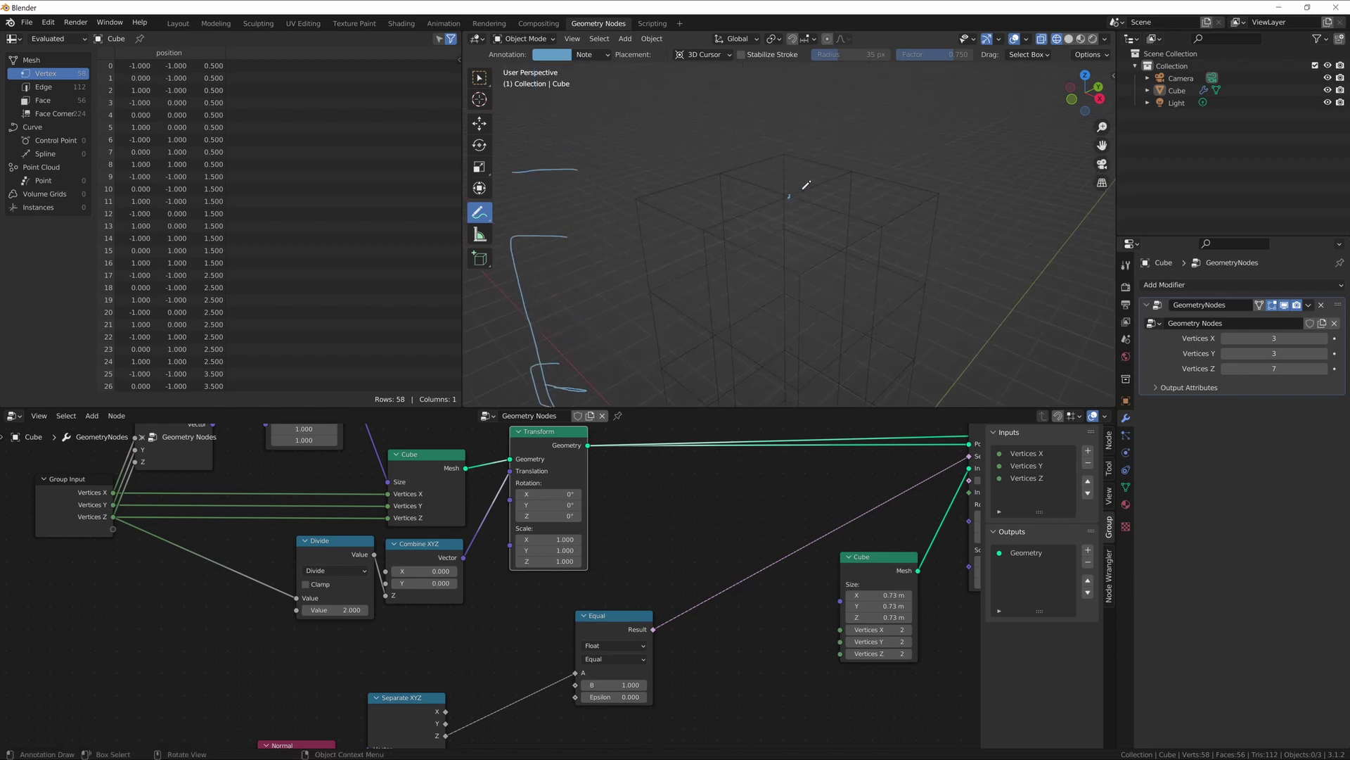
pyautogui.moveTo(848, 169); pyautogui.dragTo(852, 171)
# Step: Send the Instance on Points result back to the output preview and return the viewport to solid shading
pyautogui.moveTo(783, 505); pyautogui.dragTo(733, 457, button='middle')
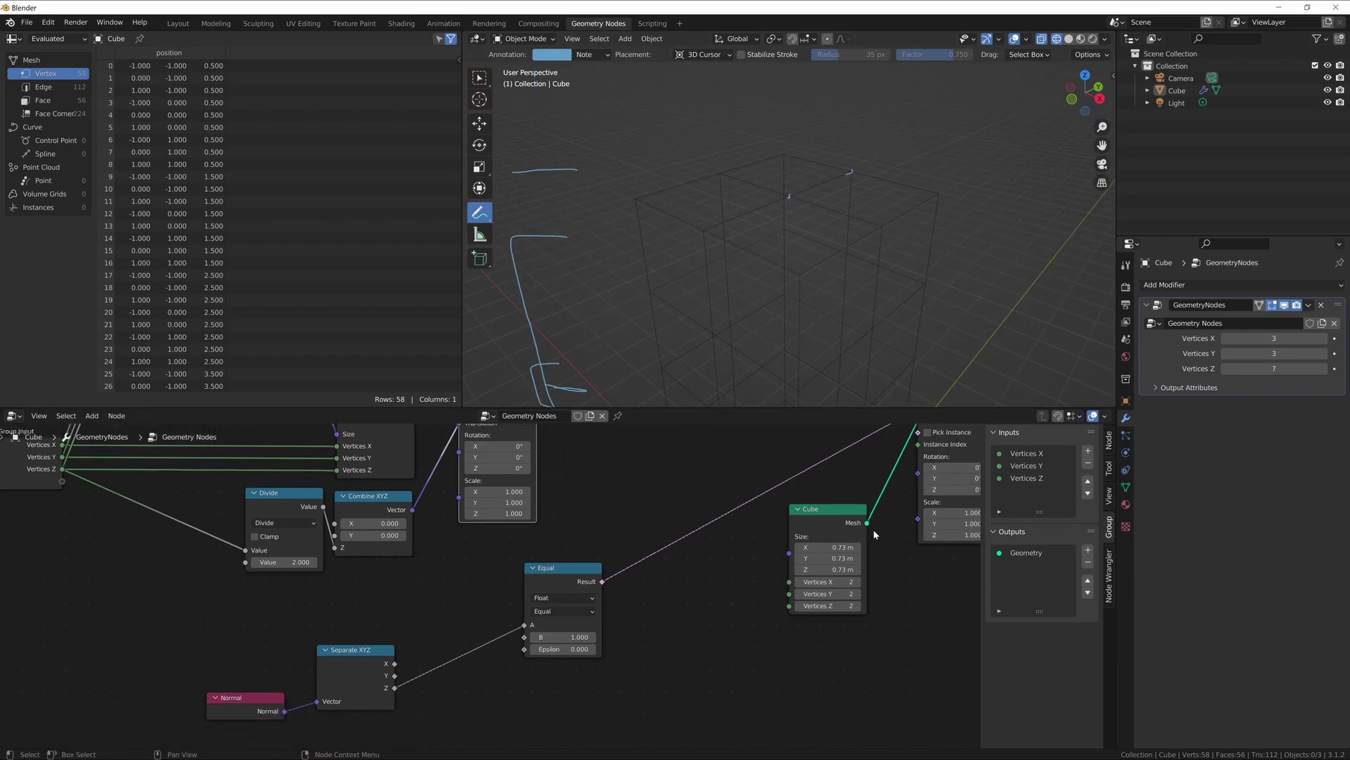
pyautogui.moveTo(821, 529); pyautogui.dragTo(770, 585, button='middle')
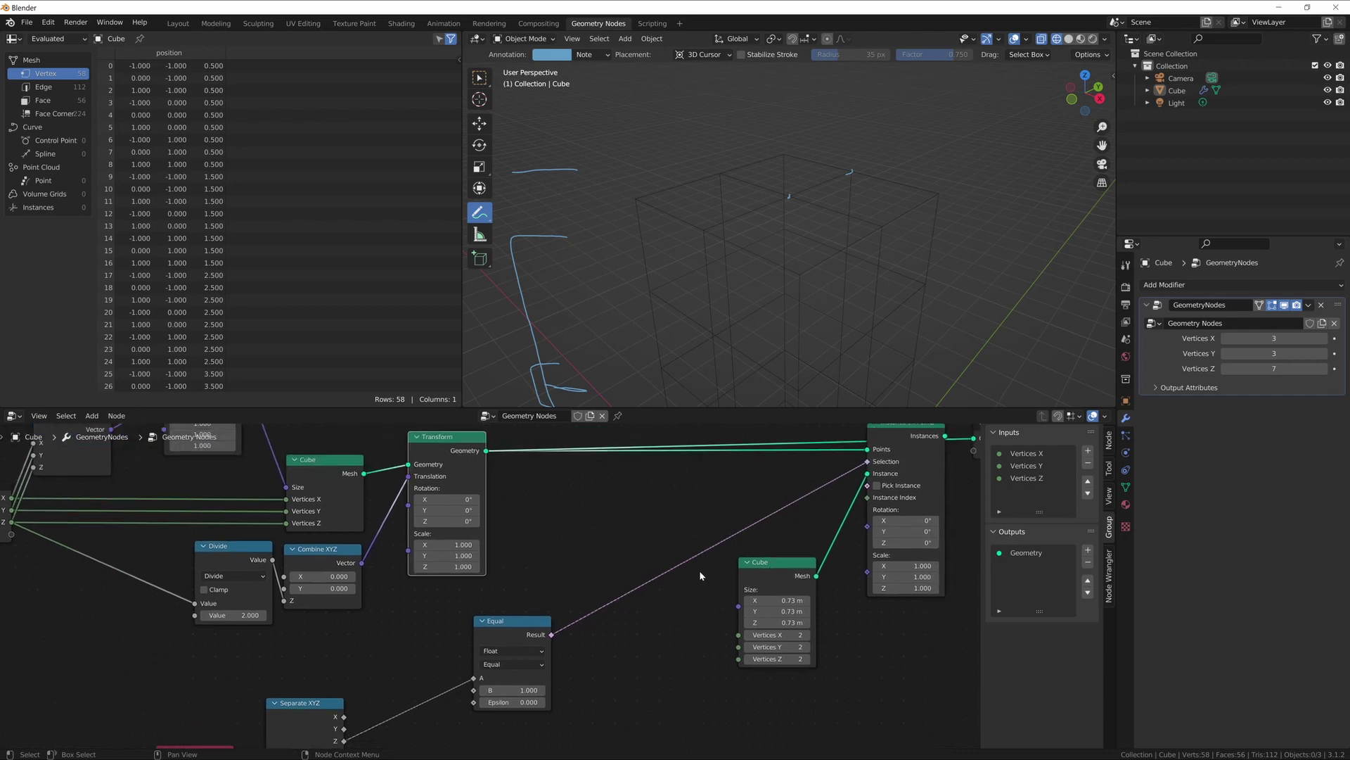
pyautogui.moveTo(626, 609); pyautogui.dragTo(523, 574, button='middle')
pyautogui.moveTo(853, 468); pyautogui.dragTo(828, 541, button='middle')
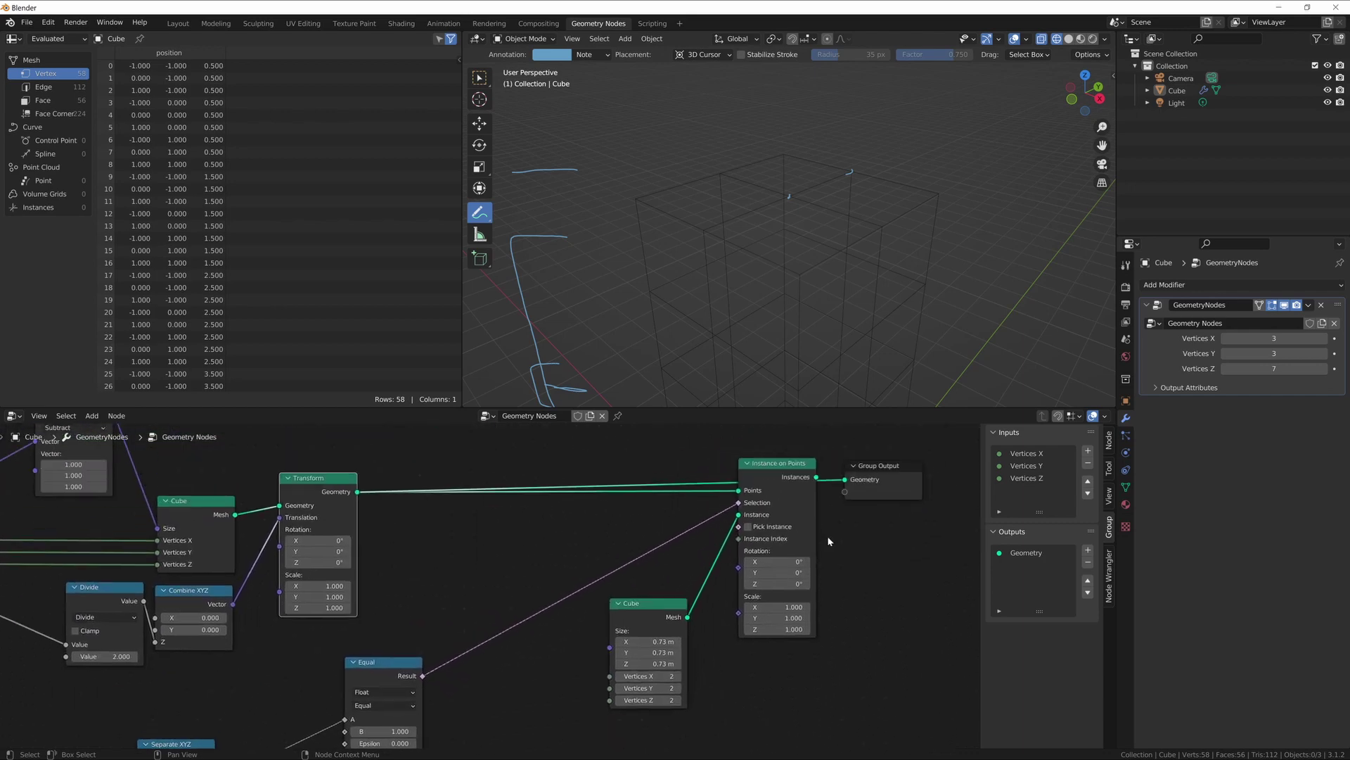
pyautogui.keyDown('ctrl'); pyautogui.keyDown('shift'); pyautogui.click(792, 476); pyautogui.keyUp('shift'); pyautogui.keyUp('ctrl')
pyautogui.moveTo(769, 348); pyautogui.dragTo(784, 343, button='middle')
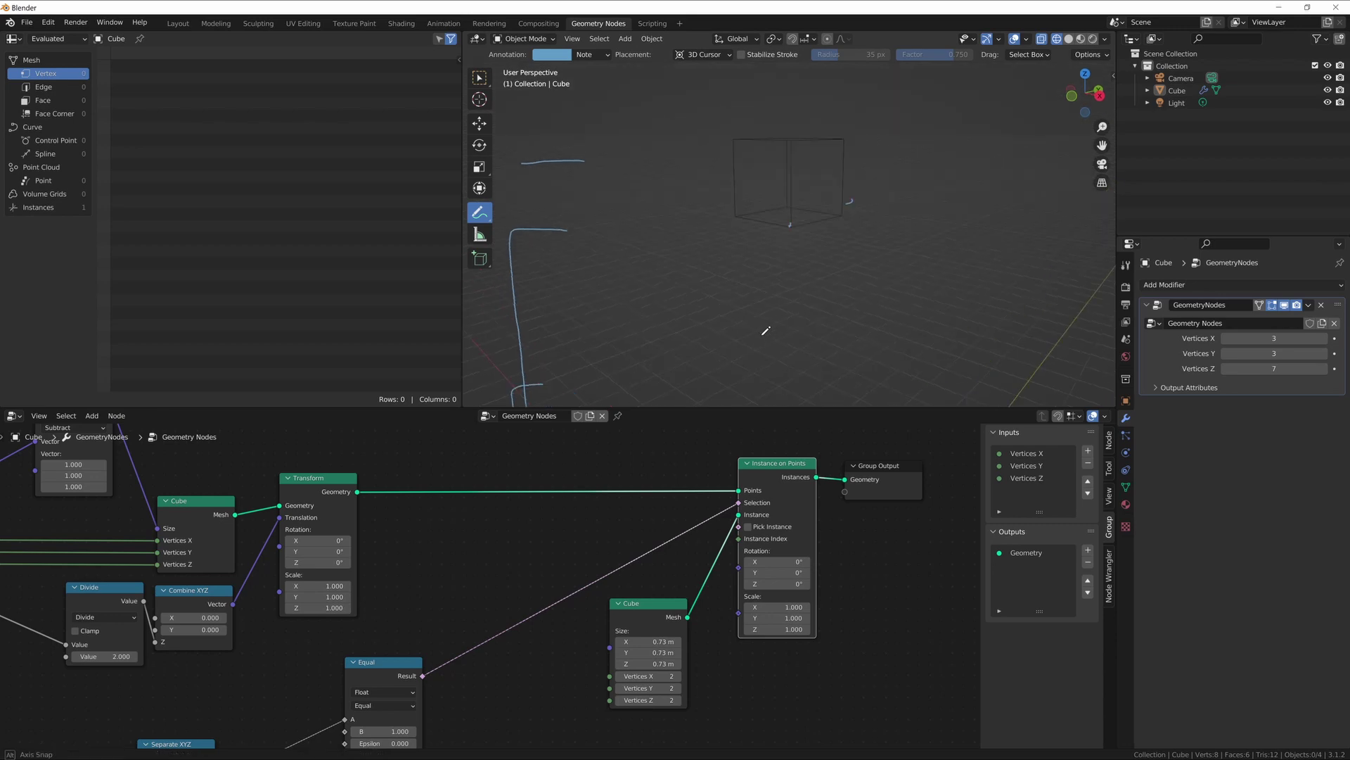
pyautogui.click(1068, 39)
# Step: Try the Equal node's Epsilon at 0.480 to compare the kept cubes, and reset it to 0
pyautogui.moveTo(498, 534); pyautogui.dragTo(666, 391, button='middle')
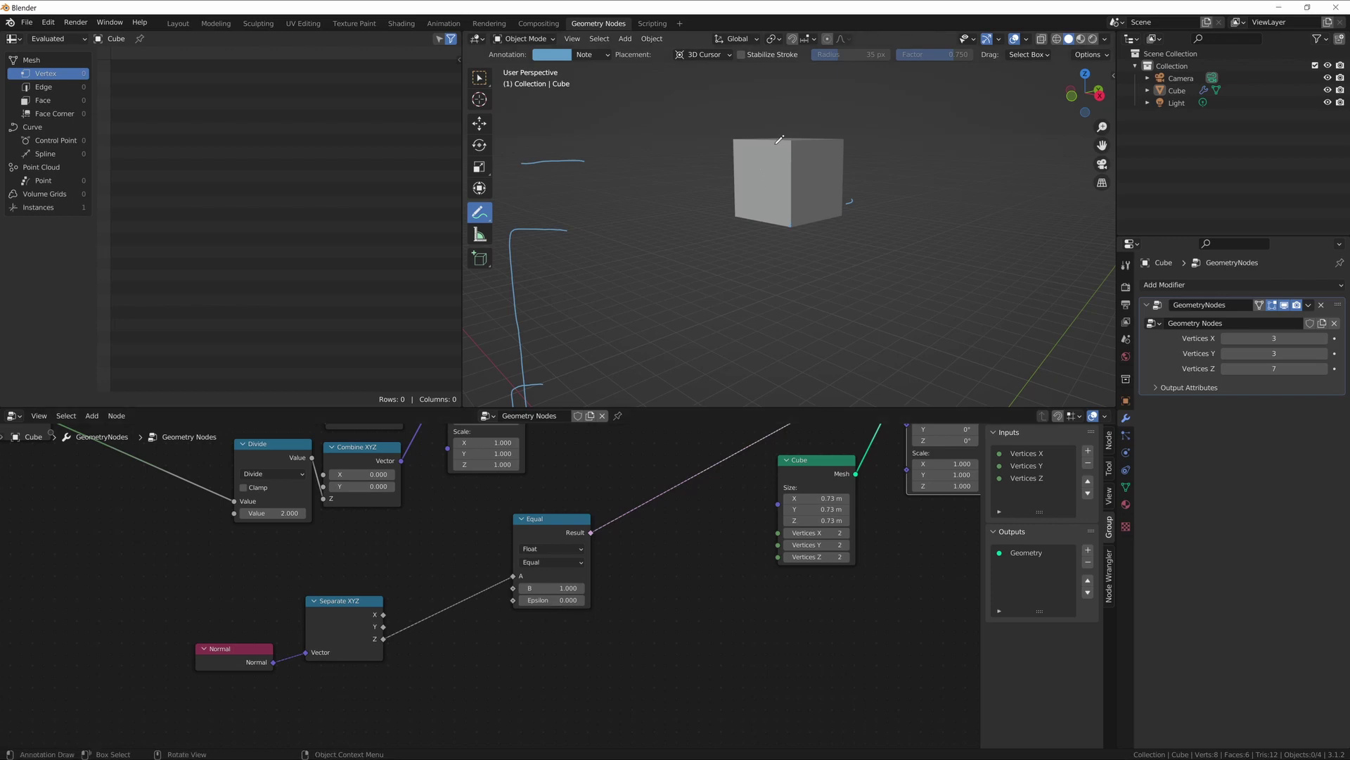
pyautogui.moveTo(627, 229); pyautogui.dragTo(666, 250, button='middle')
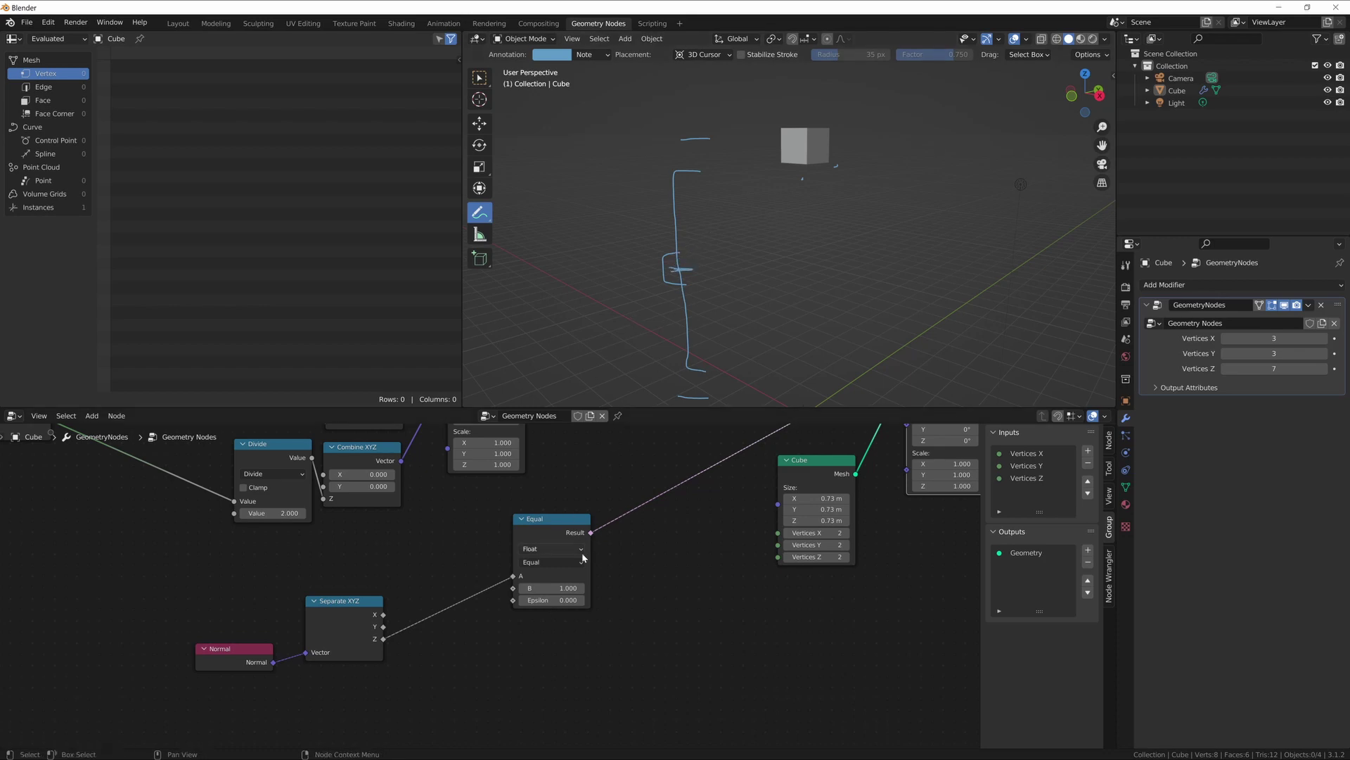
pyautogui.keyDown('shift'); pyautogui.moveTo(544, 599); pyautogui.dragTo(574, 600); pyautogui.keyUp('shift')
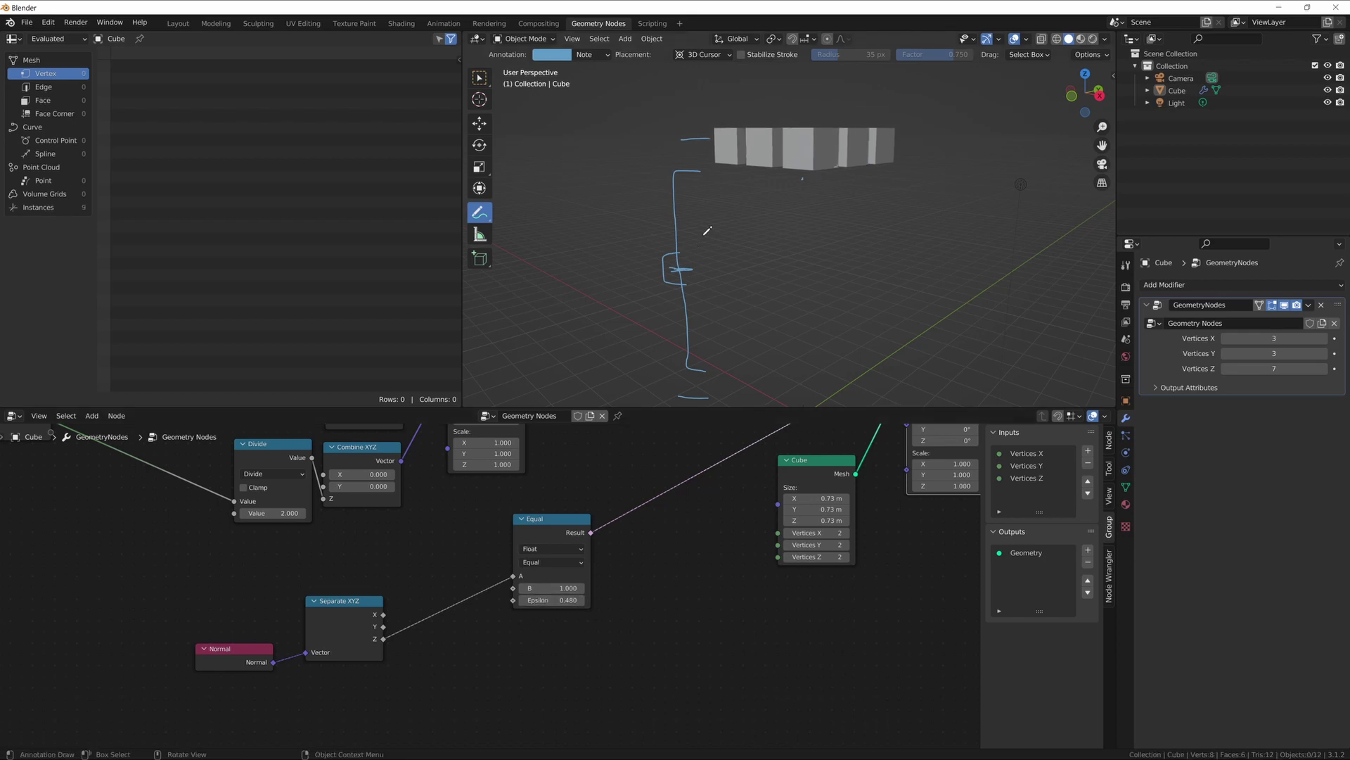
pyautogui.moveTo(708, 225); pyautogui.dragTo(736, 224, button='middle')
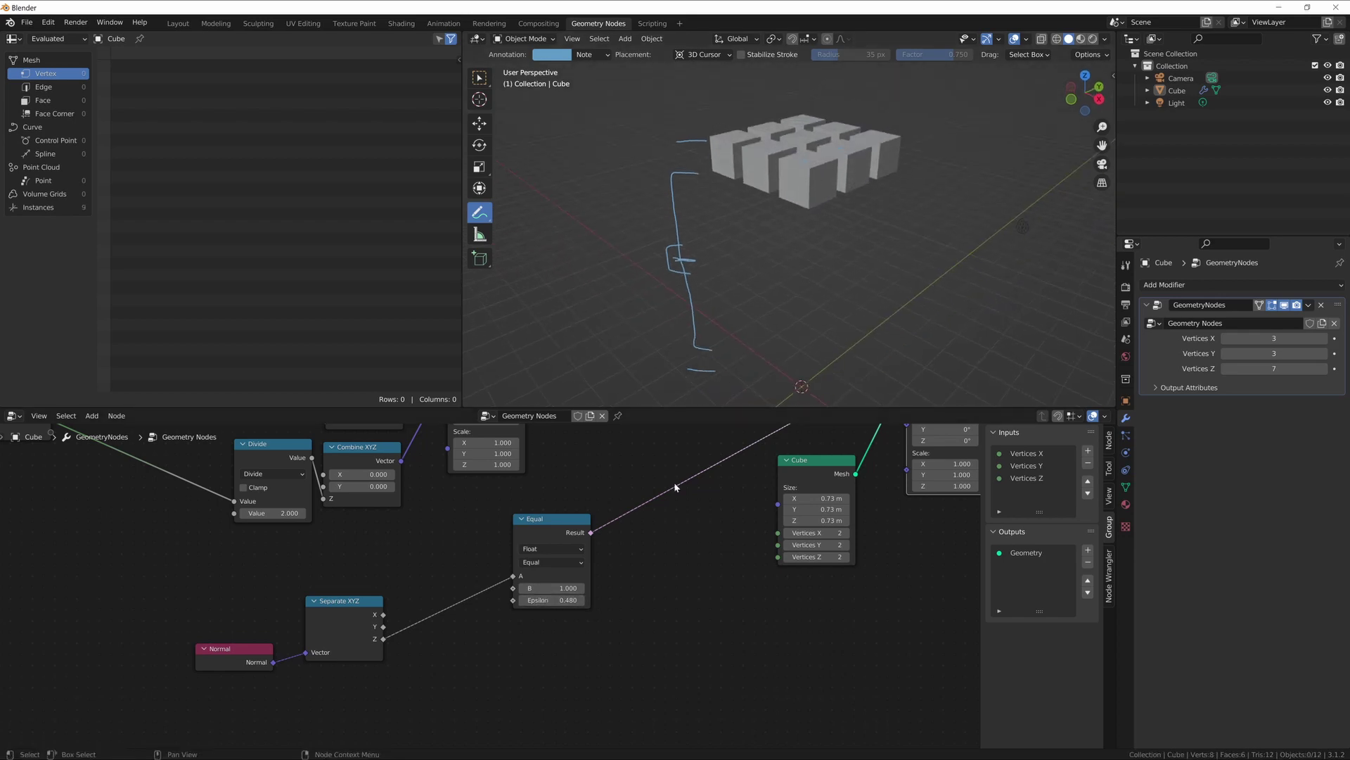
pyautogui.moveTo(748, 271); pyautogui.dragTo(757, 251, button='middle')
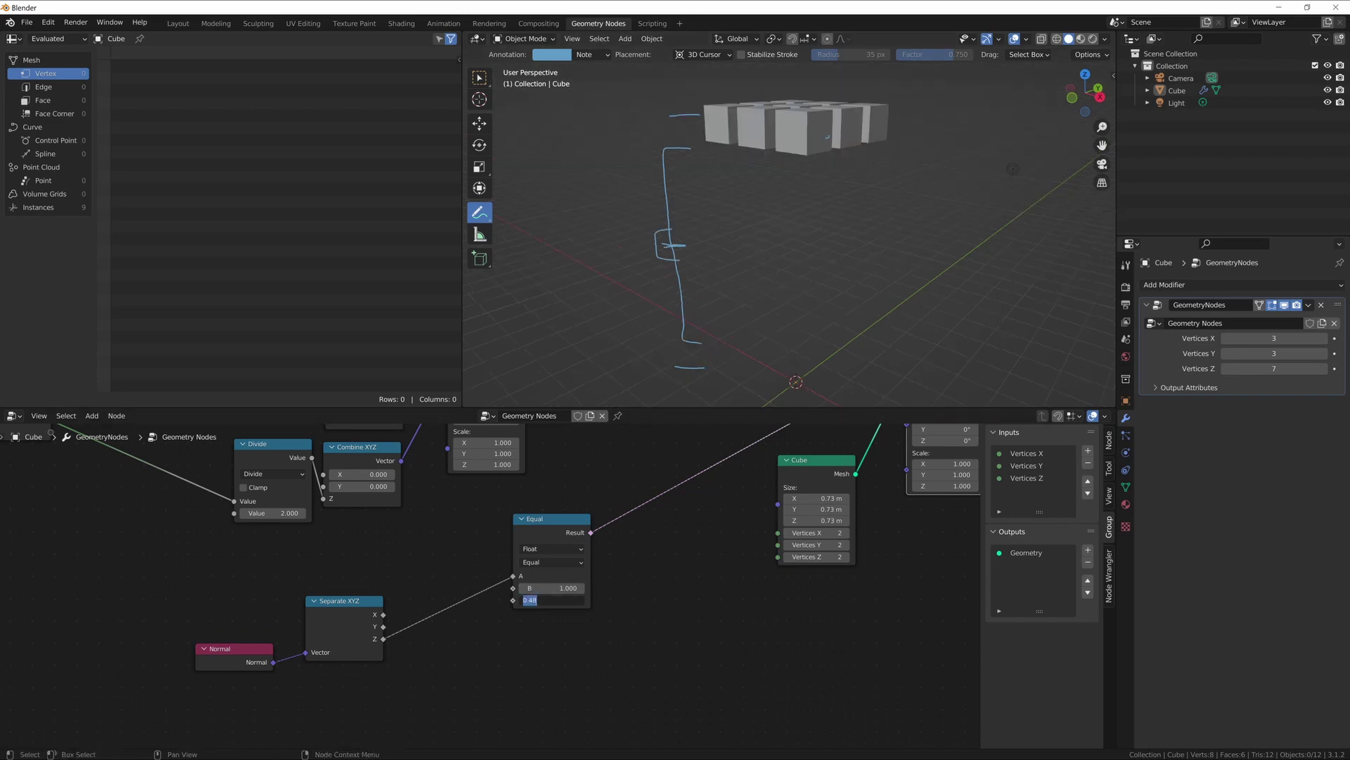
pyautogui.press('BackSpace')
pyautogui.moveTo(790, 204); pyautogui.dragTo(797, 218, button='middle')
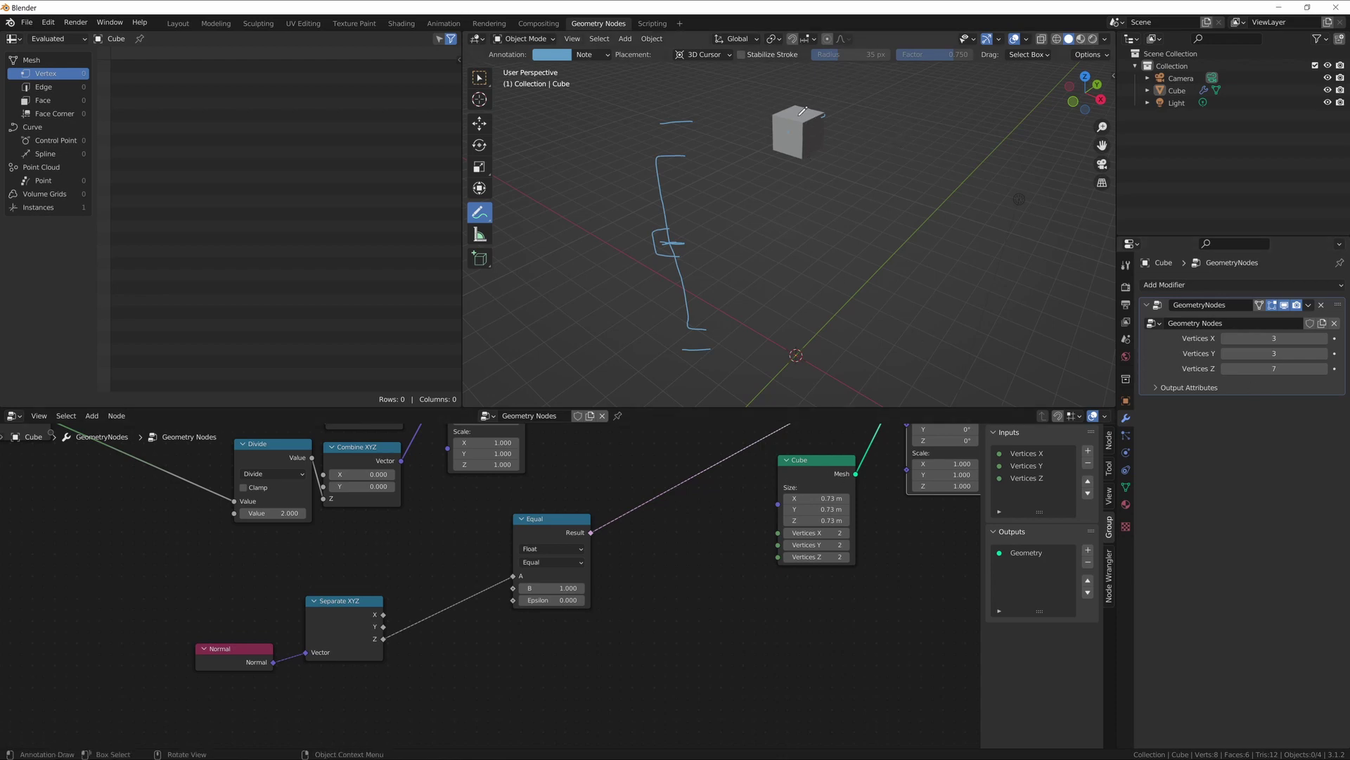
pyautogui.moveTo(803, 111); pyautogui.dragTo(839, 120, button='middle')
# Step: Cut the Equal node's link to the Instance on Points Selection and set Vertices X and Vertices Y to 4
pyautogui.moveTo(679, 517); pyautogui.dragTo(498, 649, button='middle')
pyautogui.keyDown('ctrl'); pyautogui.moveTo(653, 572); pyautogui.dragTo(626, 501, button='right'); pyautogui.keyUp('ctrl')
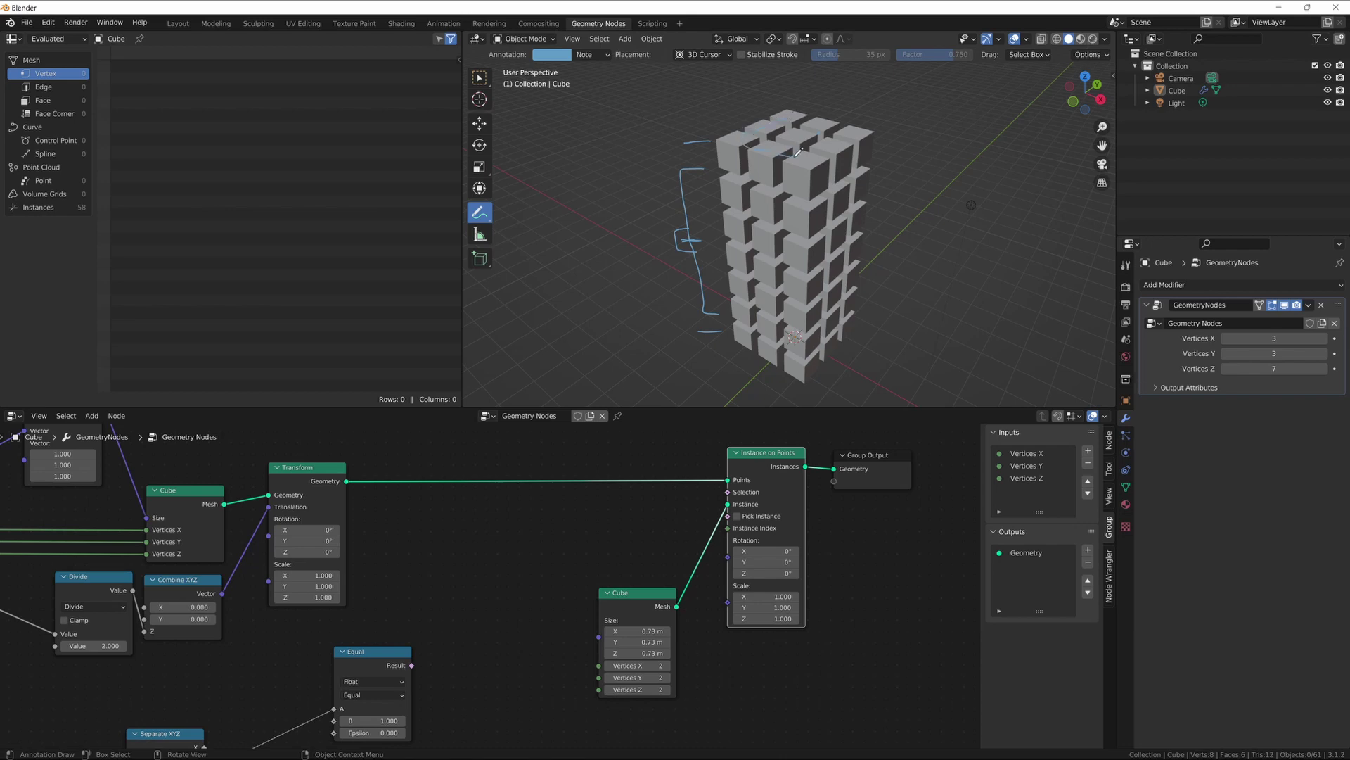
pyautogui.click(1326, 339)
pyautogui.click(1326, 354)
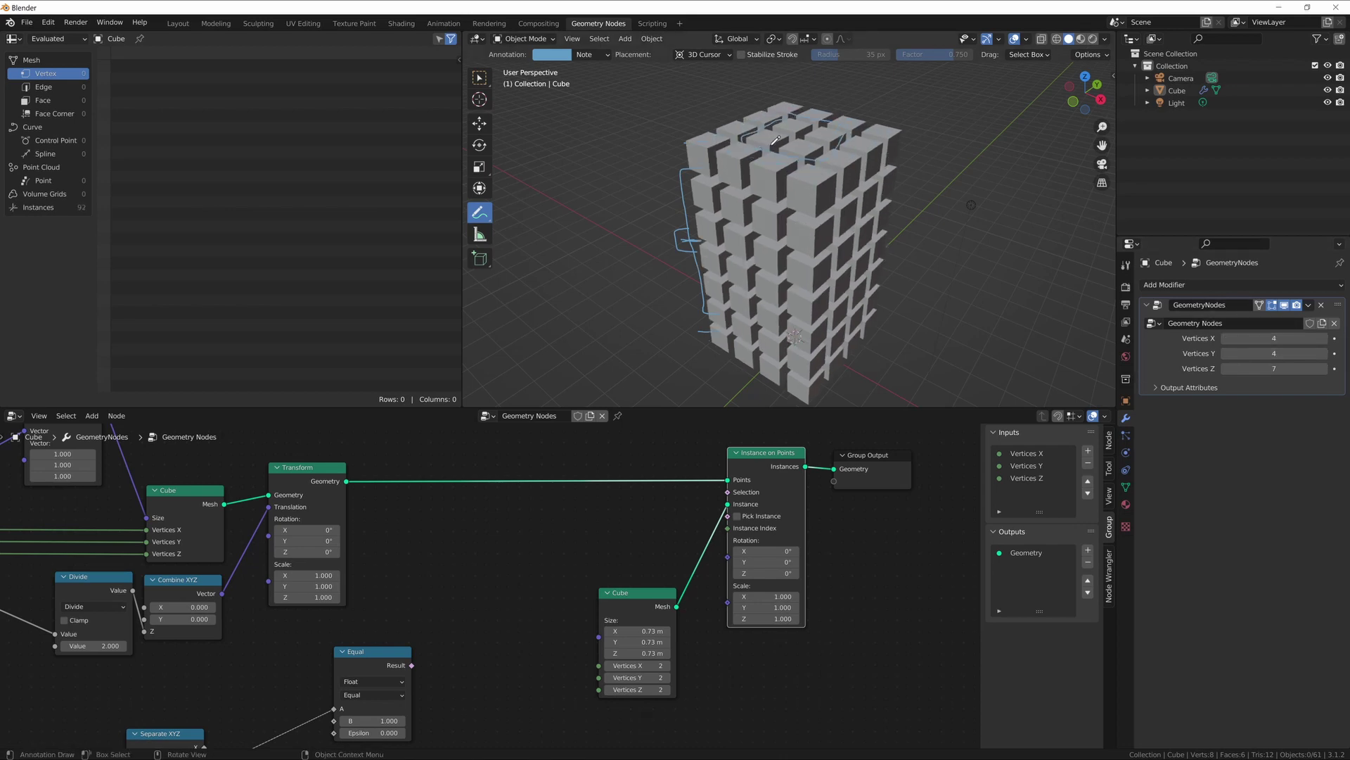
# Step: Annotate the outer edge and the inner cubes of the grid's top layer with freehand strokes
pyautogui.hotkey('shift', 'space')
pyautogui.hotkey('ctrl', 'd')
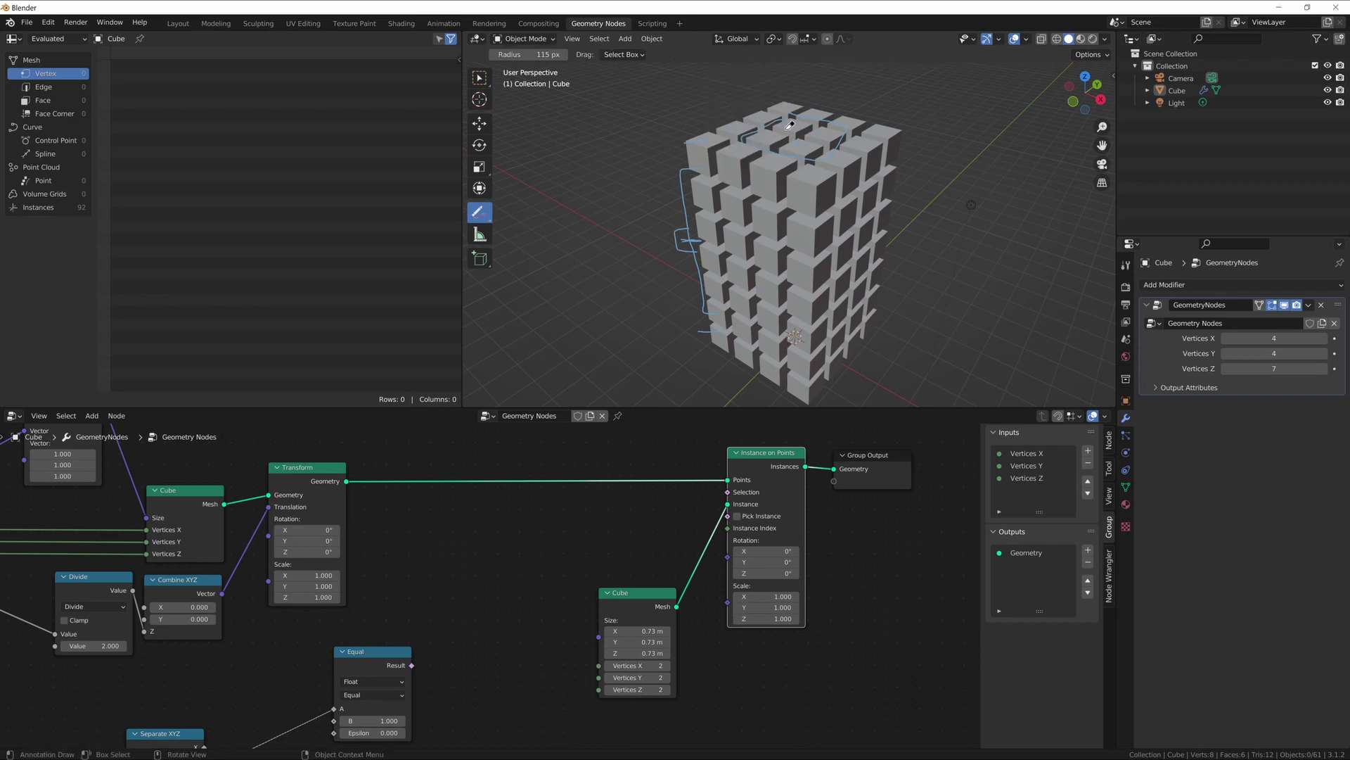
pyautogui.hotkey('shift', 'space')
pyautogui.press('d')
pyautogui.moveTo(718, 133)
pyautogui.mouseDown()
pyautogui.moveTo(836, 161)
pyautogui.moveTo(878, 121)
pyautogui.mouseUp()
pyautogui.moveTo(782, 133)
pyautogui.mouseDown()
pyautogui.moveTo(812, 145)
pyautogui.moveTo(792, 127)
pyautogui.moveTo(801, 149)
pyautogui.mouseUp()
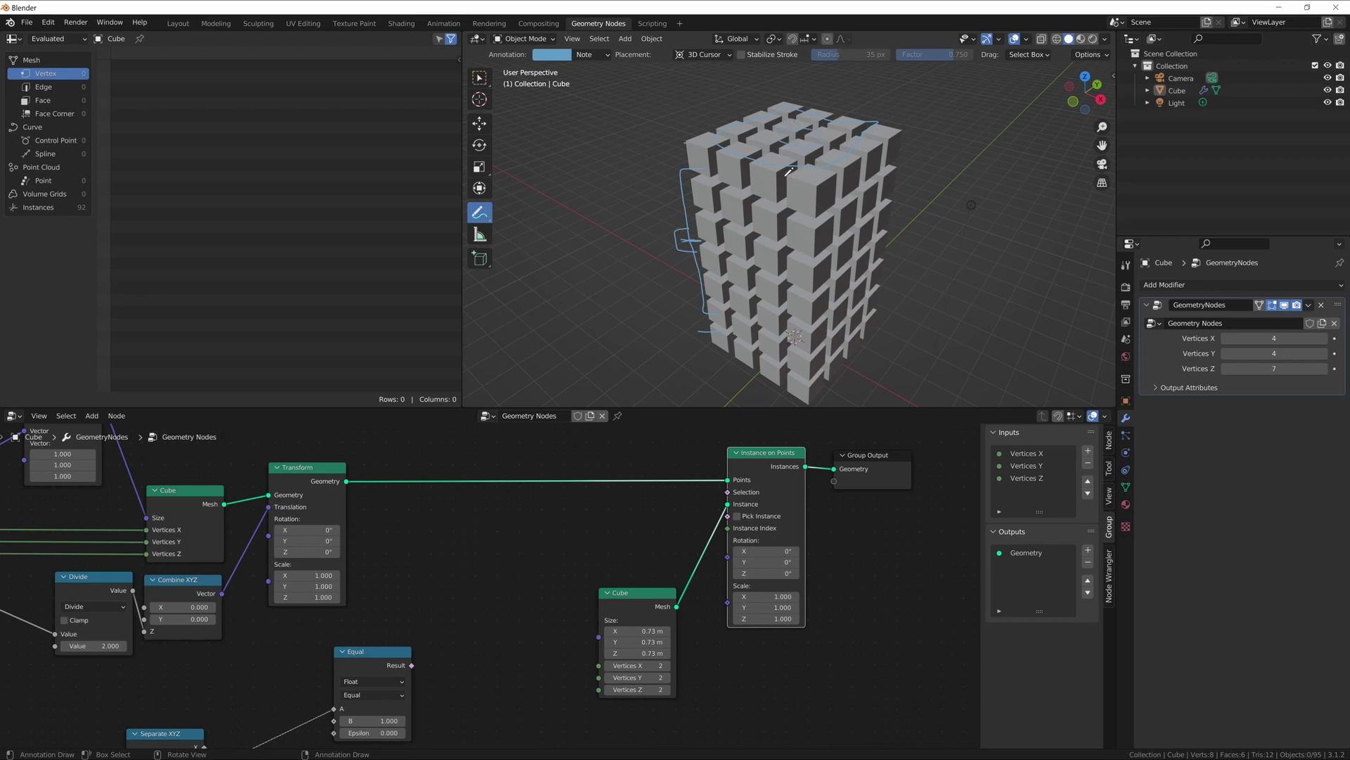
pyautogui.moveTo(777, 188); pyautogui.dragTo(826, 209, button='middle')
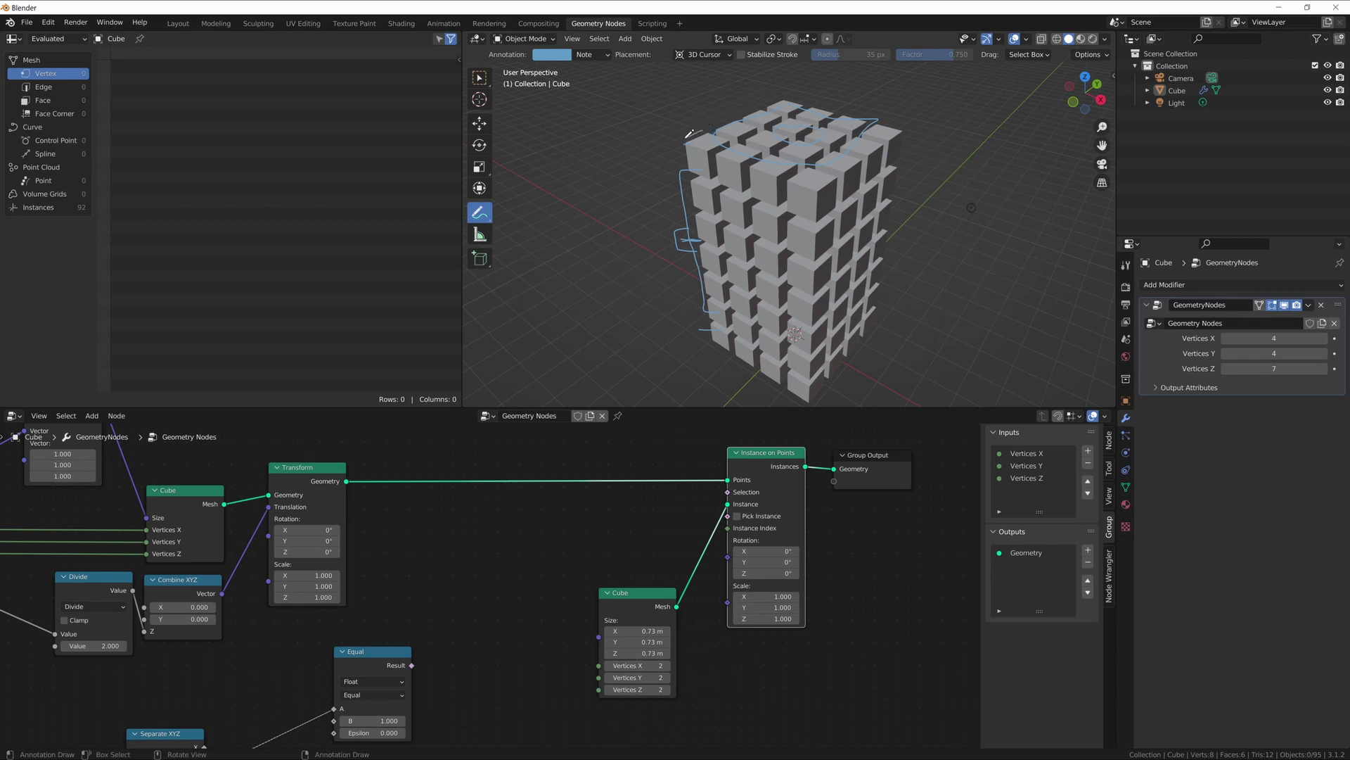
pyautogui.moveTo(687, 135)
pyautogui.mouseDown()
pyautogui.moveTo(675, 141)
pyautogui.moveTo(707, 152)
pyautogui.mouseUp()
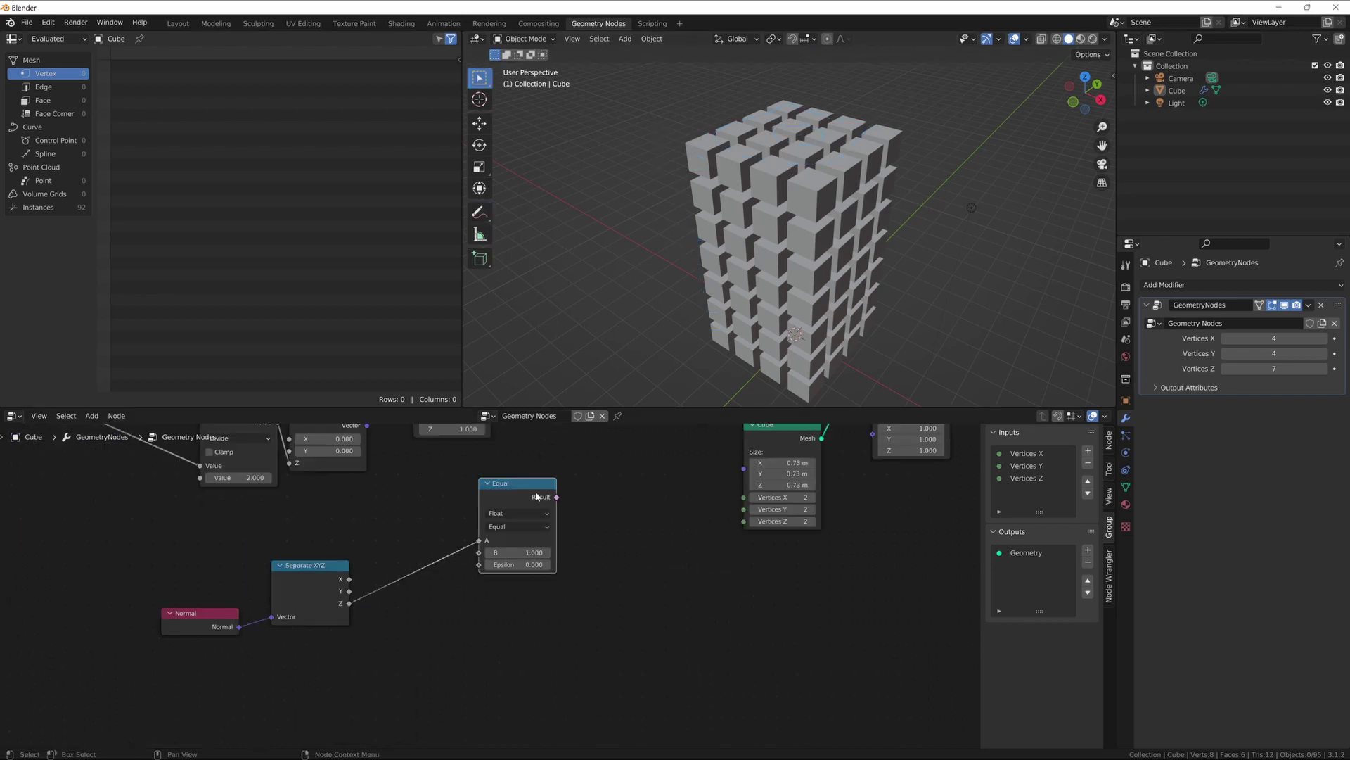
# Step: Label the Equal comparison node "Roof"
pyautogui.press('F2')
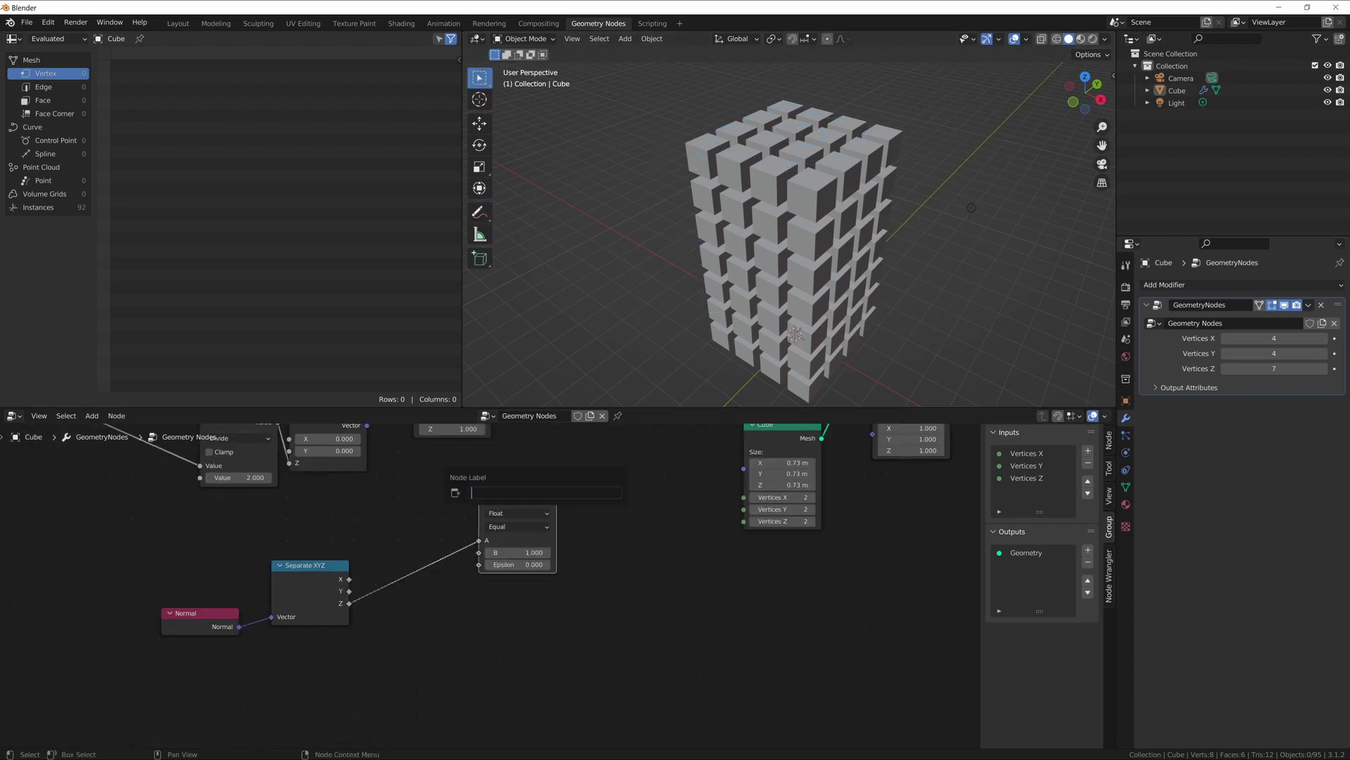
pyautogui.write('Roof')
pyautogui.press('Return')
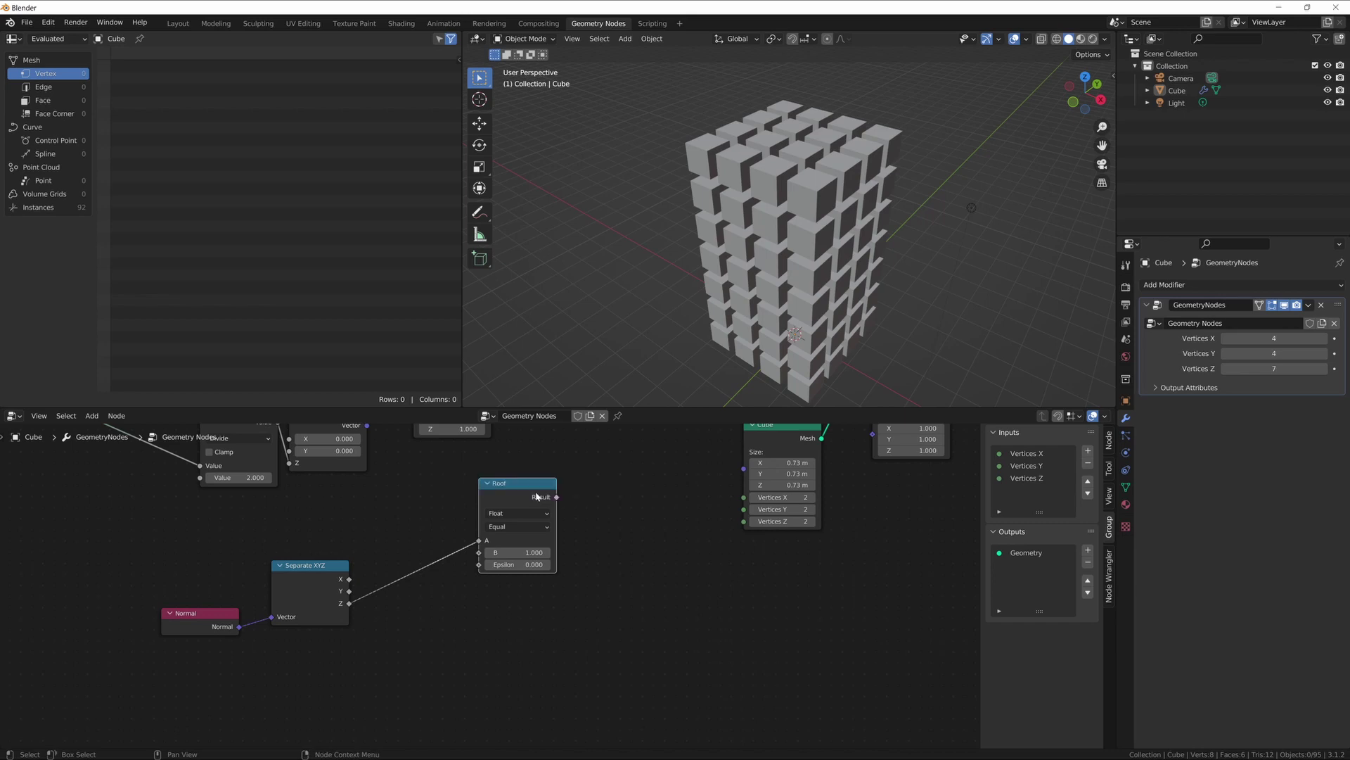
# Step: Duplicate the Roof node with its Z link, place the copy below, and connect its Result to the Instance on Points Selection
pyautogui.hotkey('ctrl', 'shift', 'd')
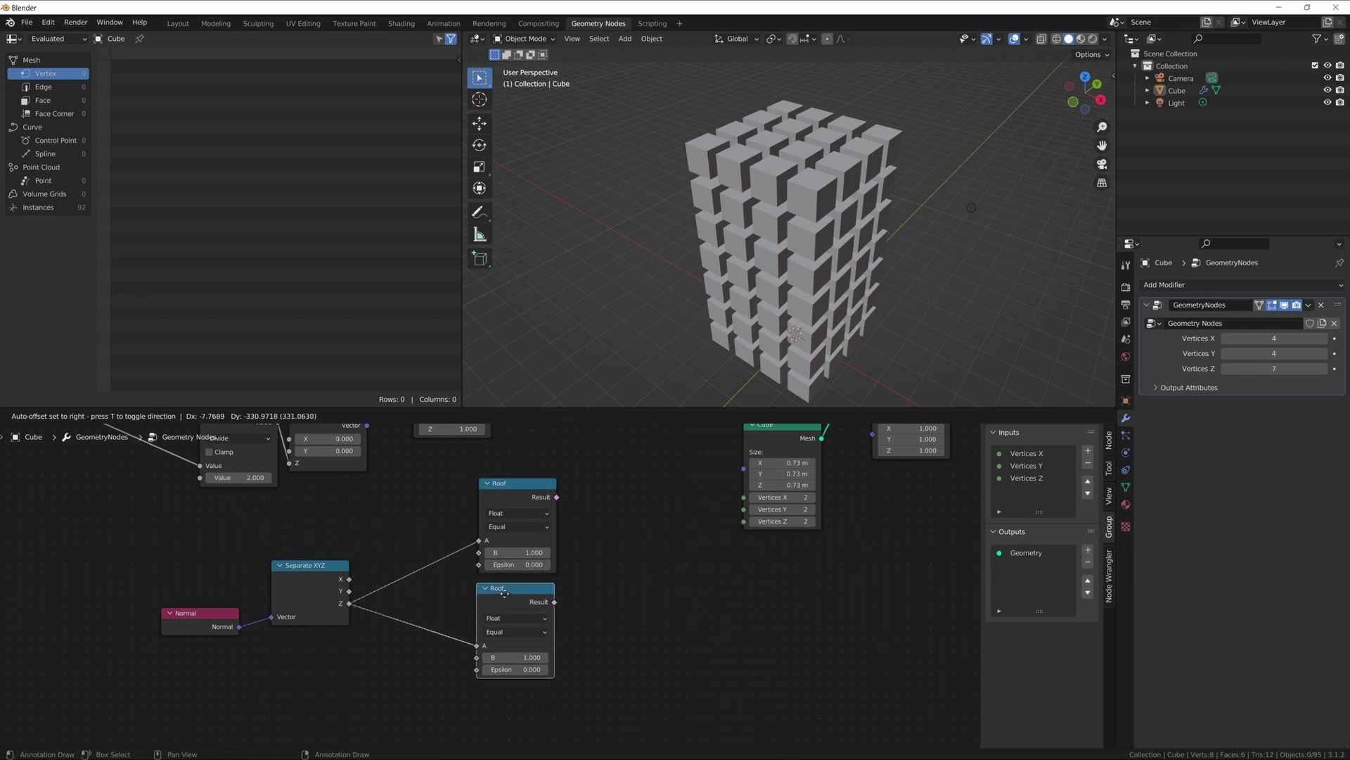
pyautogui.click(507, 595)
pyautogui.moveTo(657, 545); pyautogui.dragTo(644, 599, button='middle')
pyautogui.moveTo(532, 613); pyautogui.dragTo(846, 447)
pyautogui.moveTo(677, 551); pyautogui.dragTo(681, 434, button='middle')
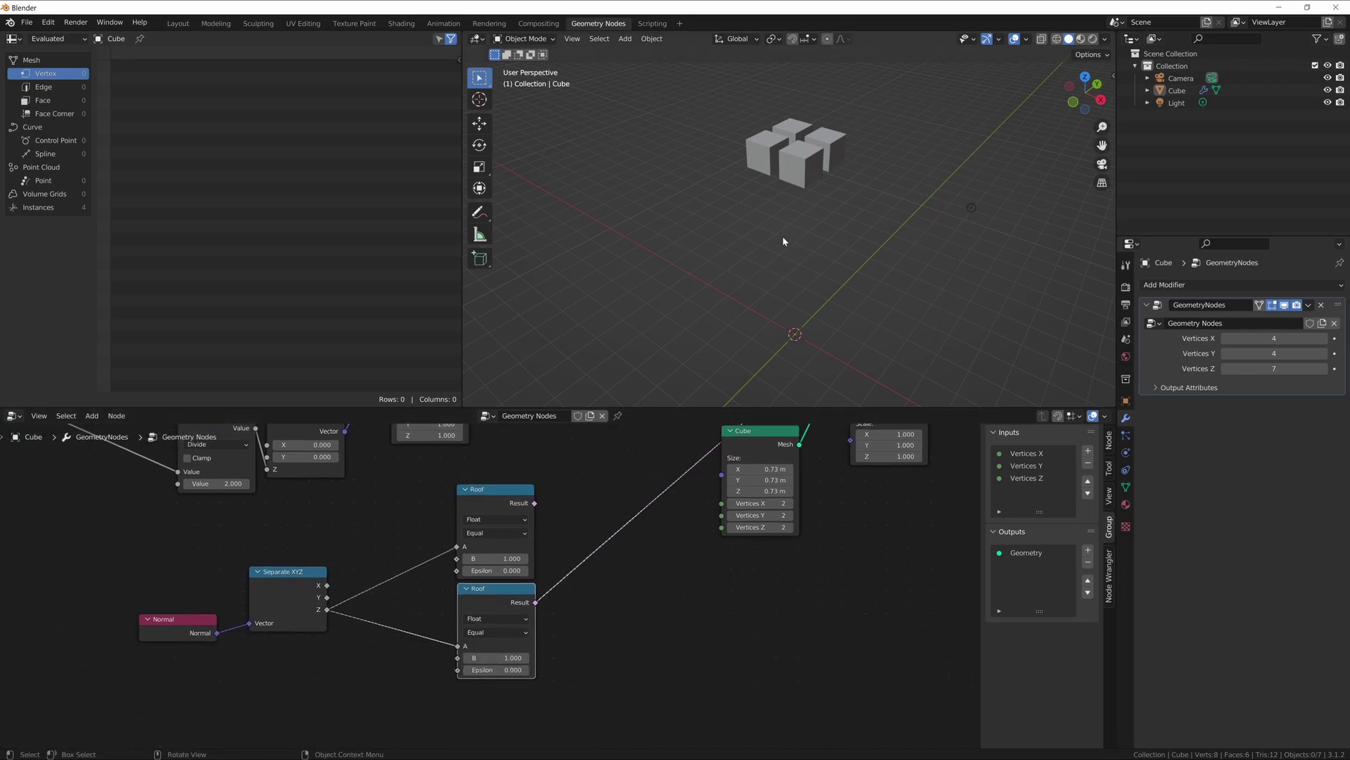
pyautogui.moveTo(782, 235); pyautogui.dragTo(778, 188, button='middle')
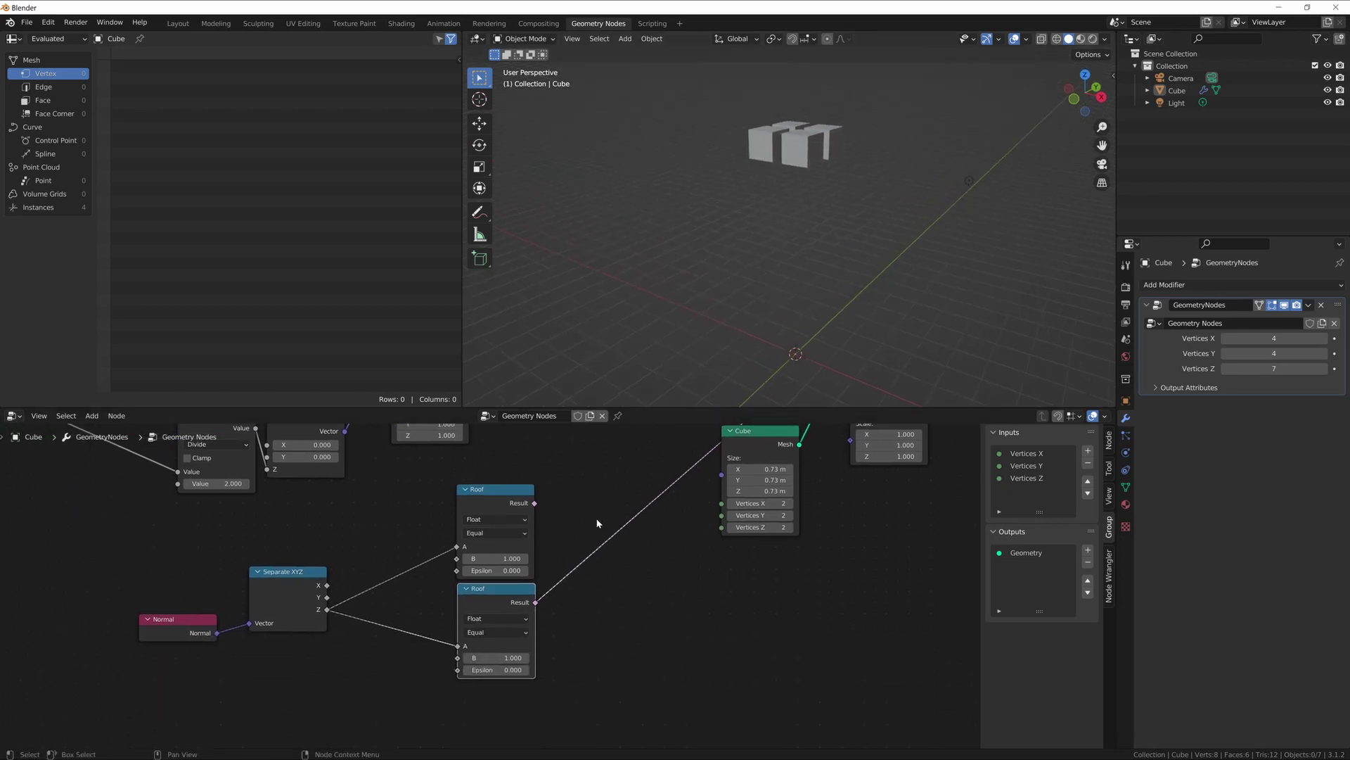
# Step: Set the lower Roof node's B to 0.660 and Epsilon to 0.100 to isolate the top layer's outer ring
pyautogui.scroll(2, 593, 646)
pyautogui.moveTo(593, 646); pyautogui.dragTo(593, 593, button='middle')
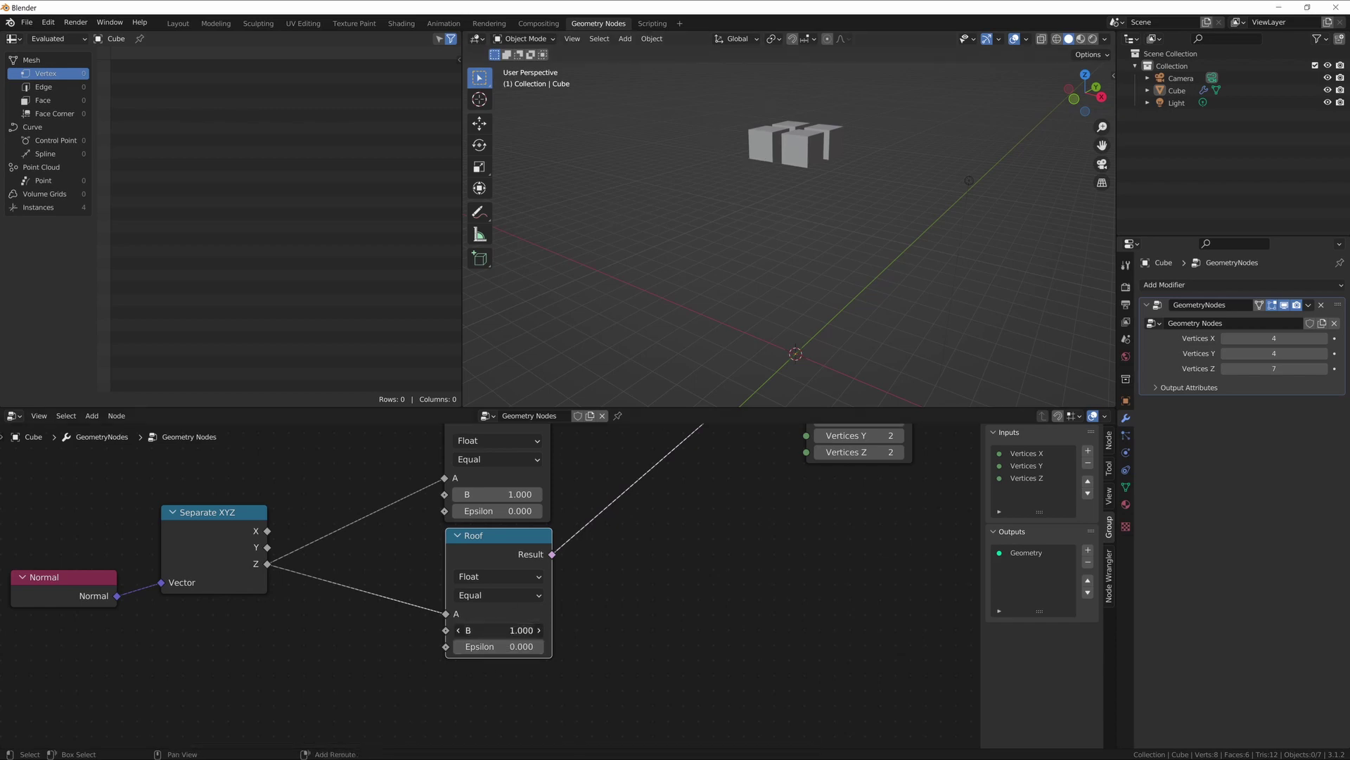
pyautogui.moveTo(503, 630); pyautogui.dragTo(484, 630)
pyautogui.click(498, 647)
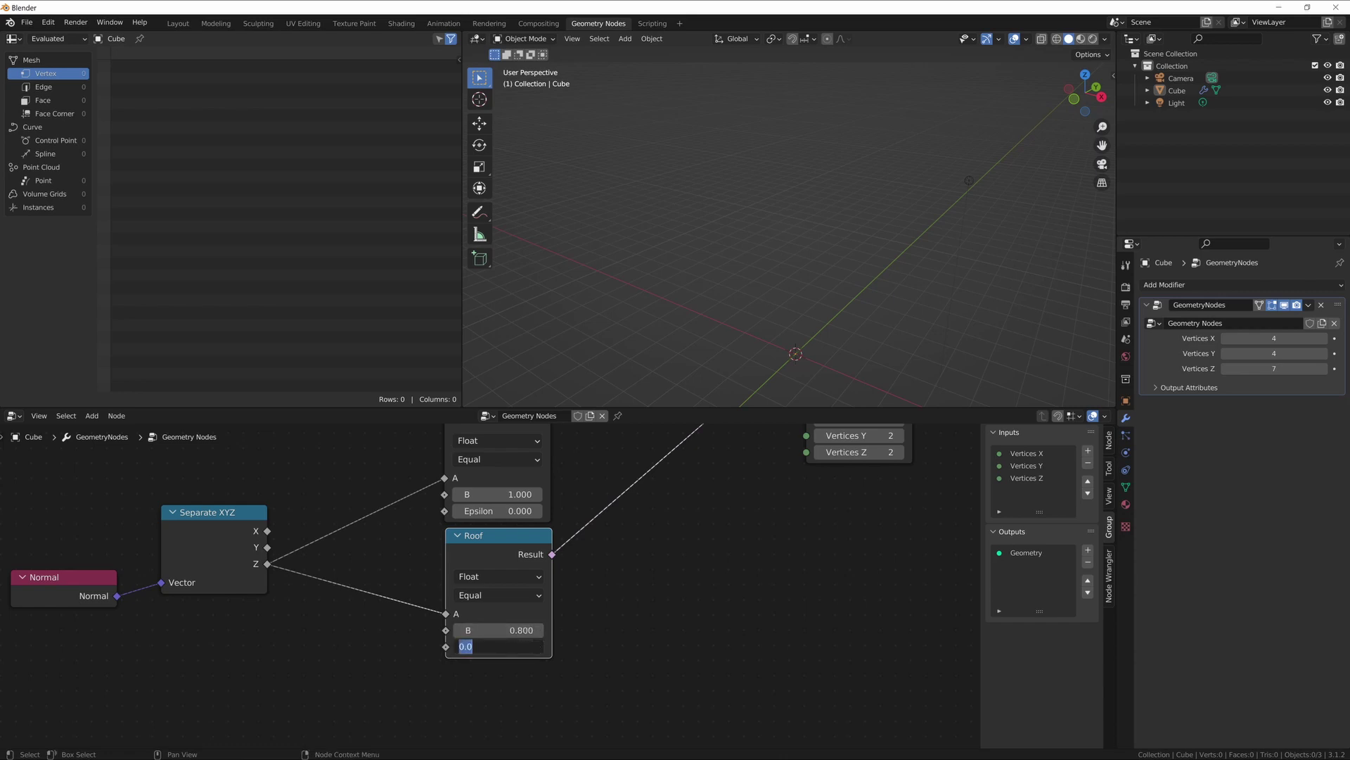
pyautogui.write('0.1')
pyautogui.press('Return')
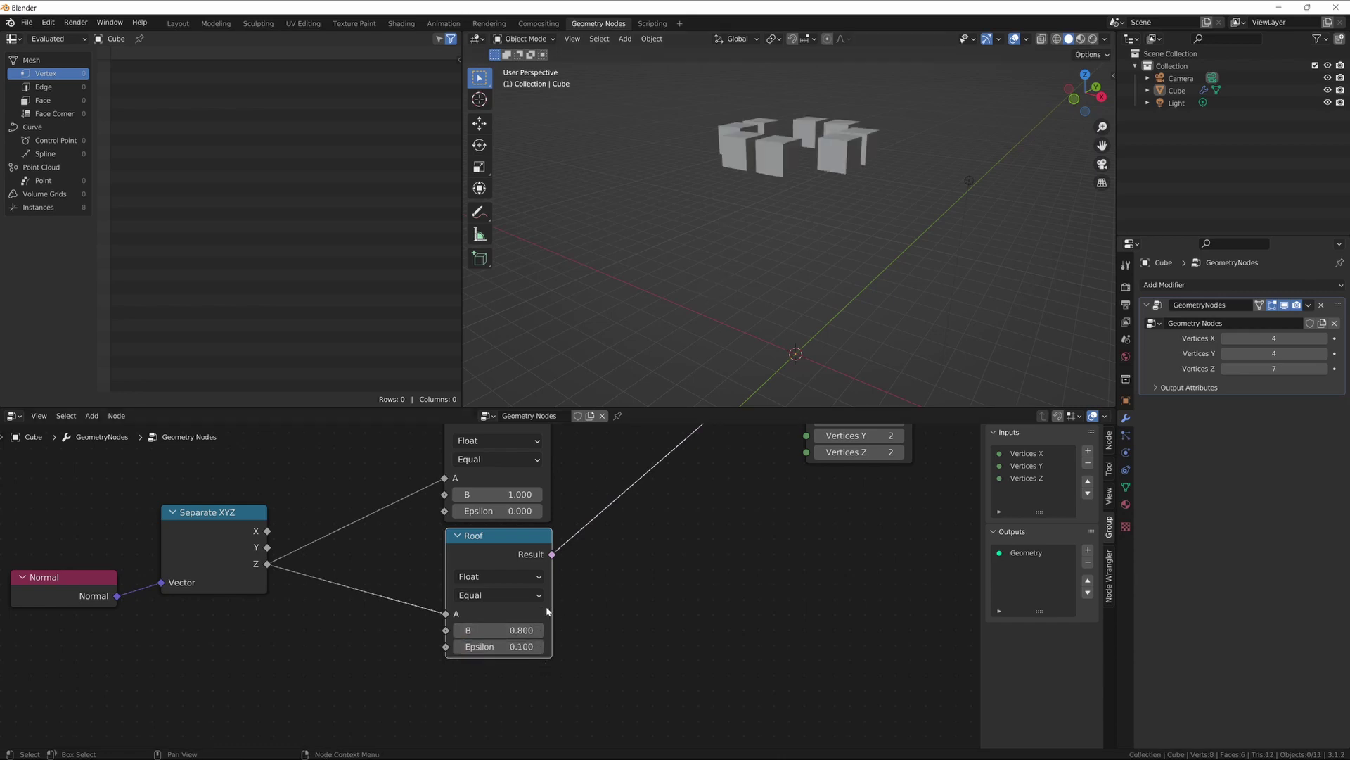
pyautogui.moveTo(503, 627)
pyautogui.keyDown('shift'); pyautogui.mouseDown()
pyautogui.moveTo(529, 628)
pyautogui.moveTo(496, 630)
pyautogui.mouseUp(); pyautogui.keyUp('shift')
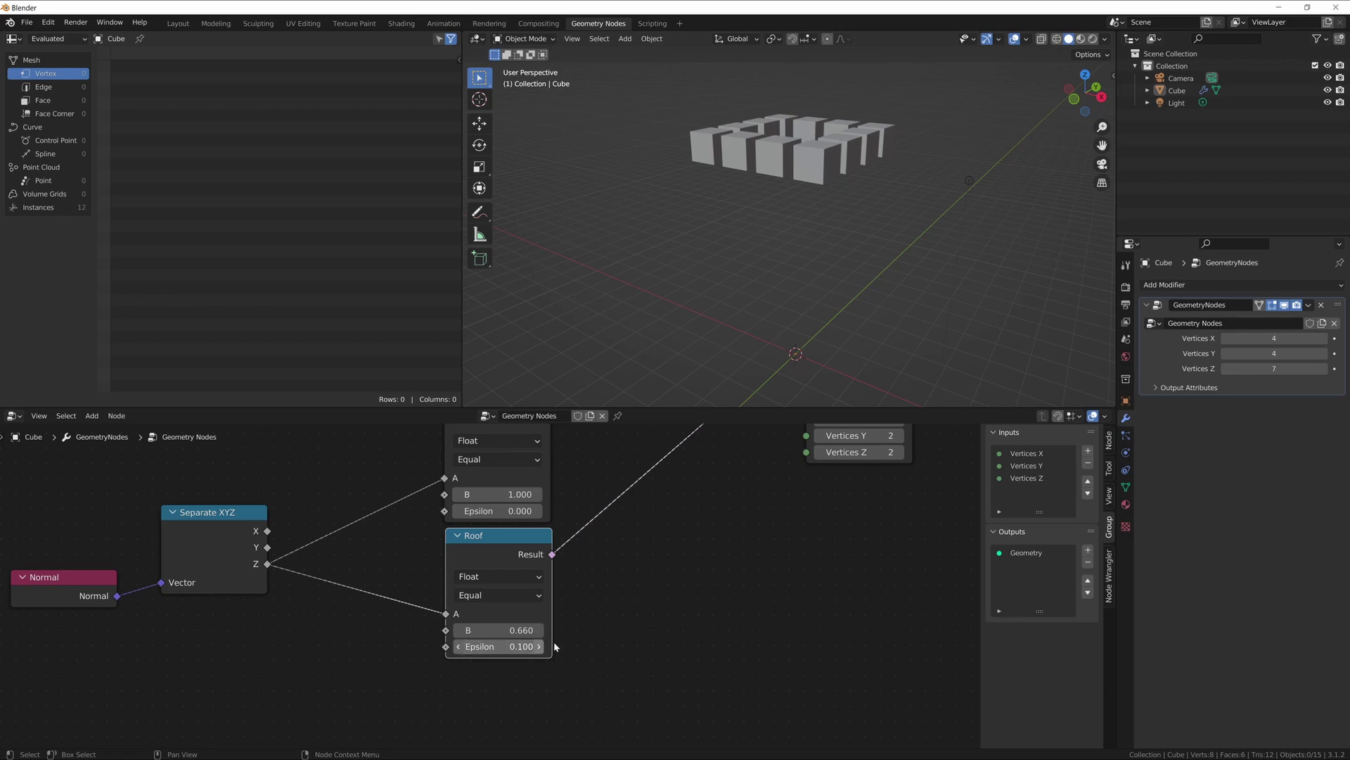
pyautogui.moveTo(797, 261); pyautogui.dragTo(781, 81, button='middle')
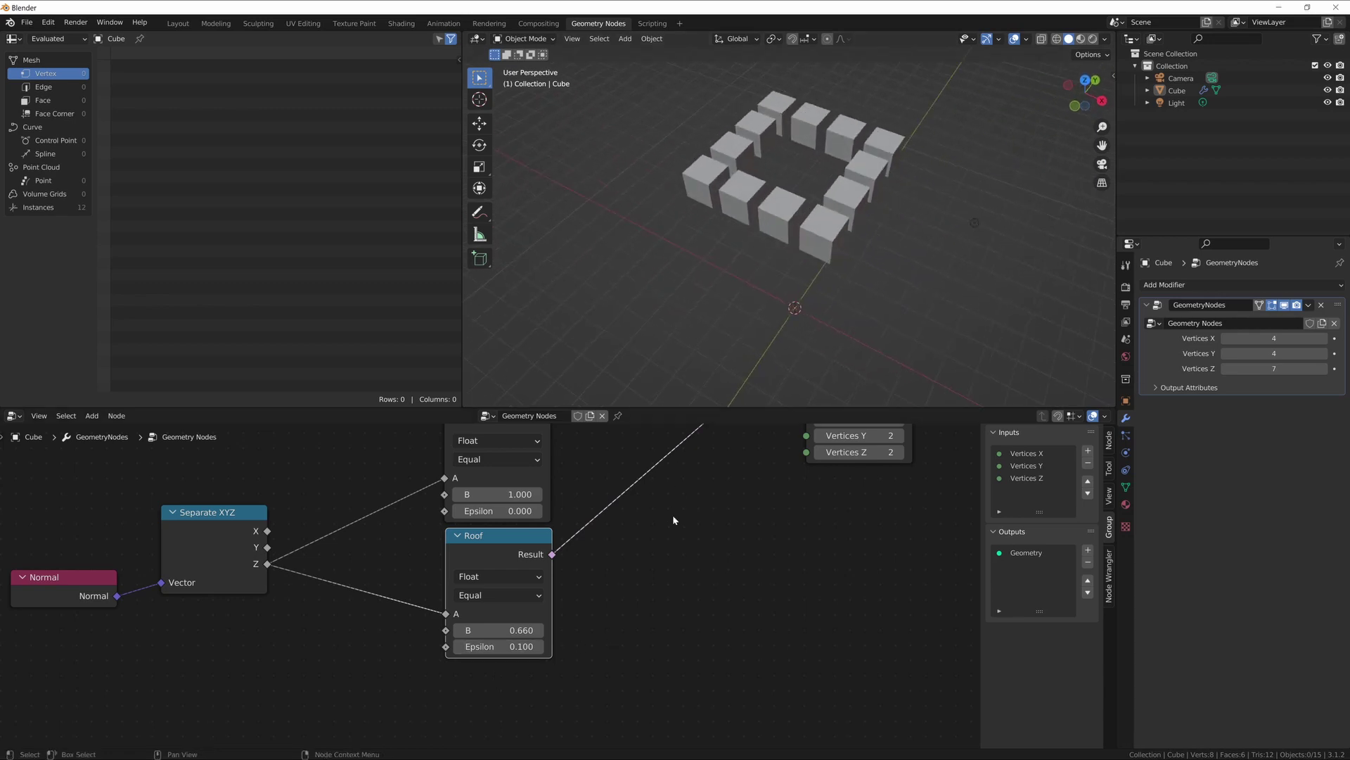
# Step: Label the lower comparison node "Roof Edge"
pyautogui.moveTo(532, 566); pyautogui.dragTo(461, 486, button='middle')
pyautogui.press('F2')
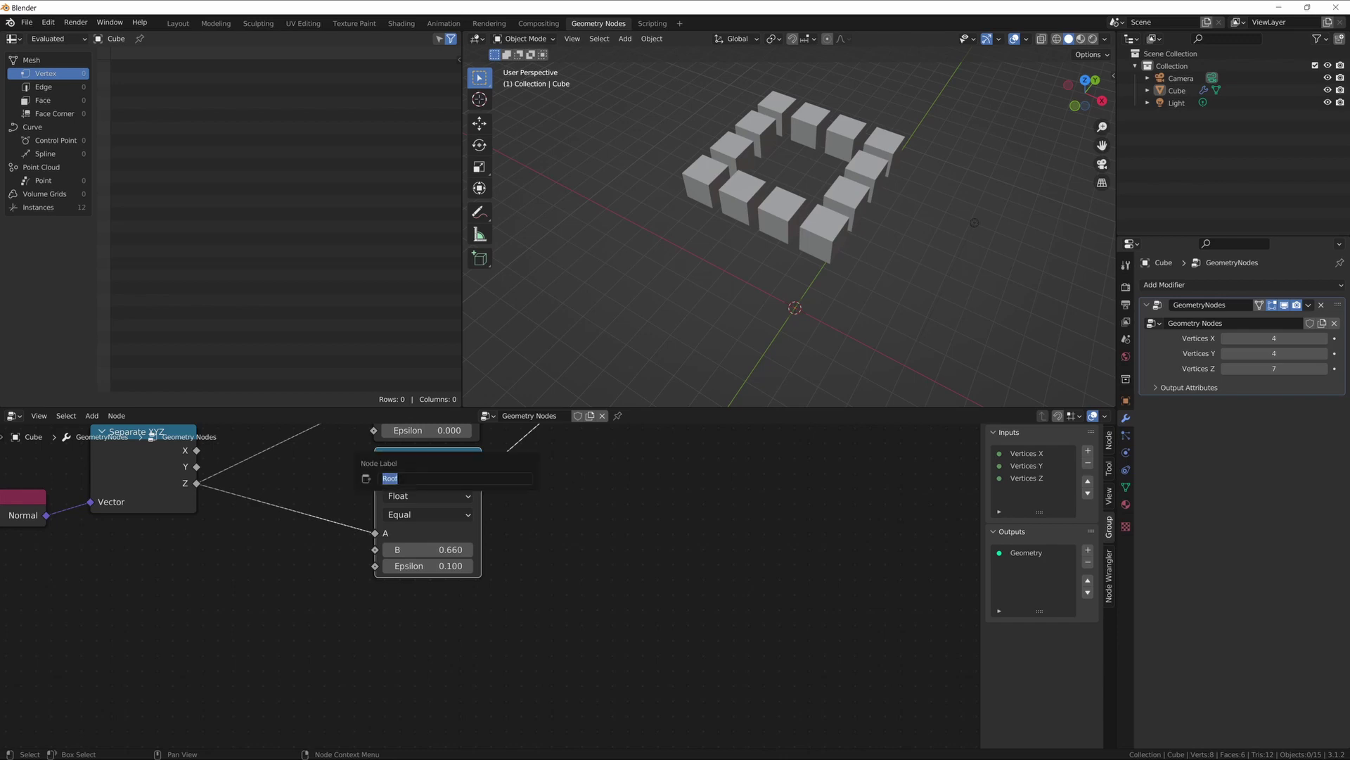
pyautogui.write('Roof Edge')
pyautogui.press('Return')
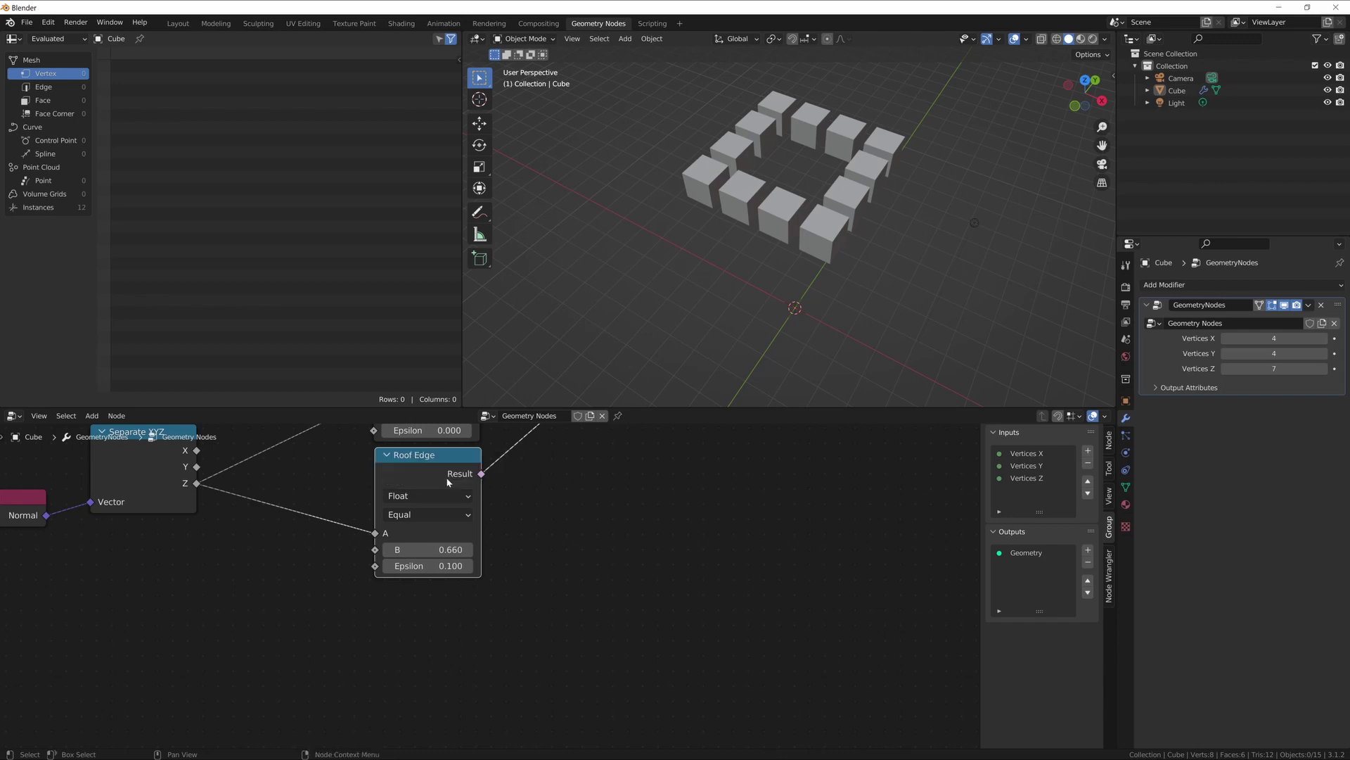
pyautogui.scroll(-2, 483, 464)
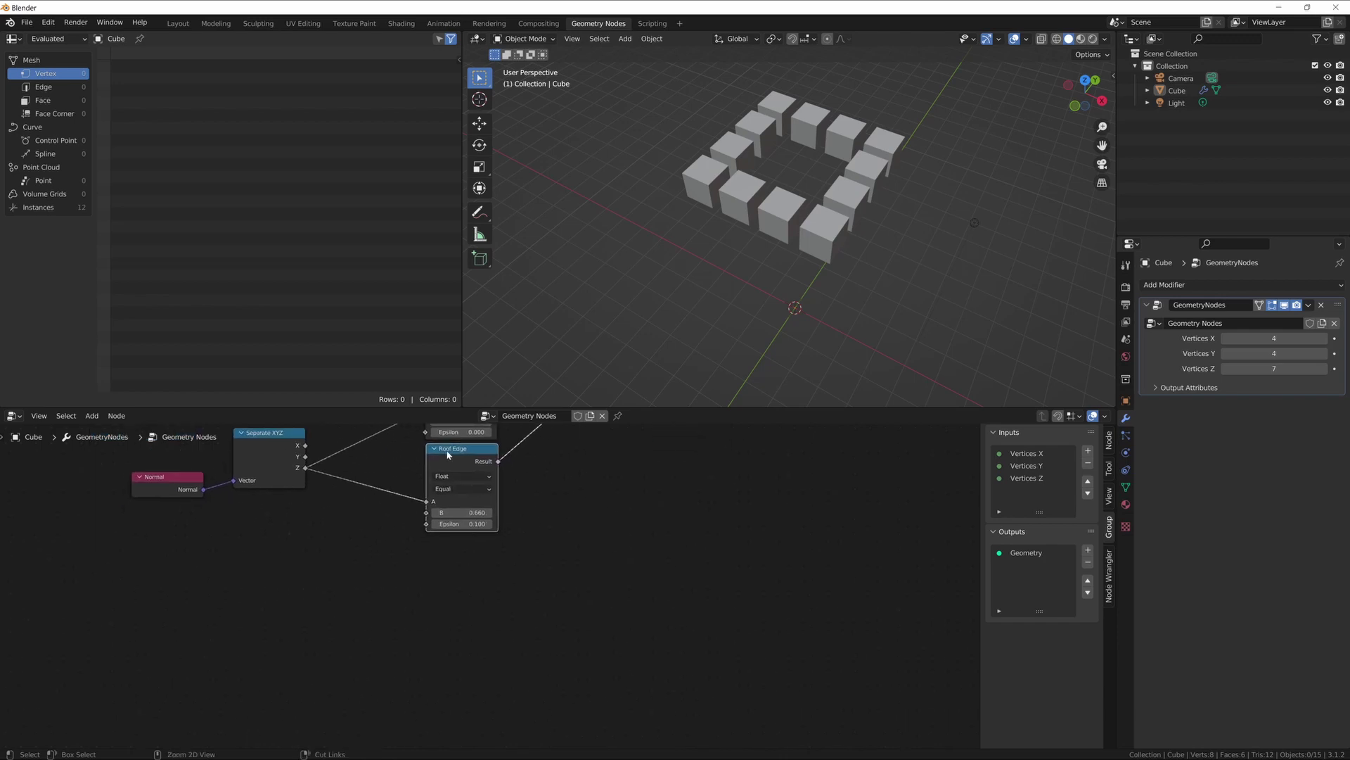
# Step: Duplicate the Roof Edge node with its Z link below the original and connect the copy's Result to Selection through a reroute
pyautogui.hotkey('shift', 'd')
pyautogui.click(451, 550)
pyautogui.moveTo(583, 511); pyautogui.dragTo(567, 566, button='middle')
pyautogui.keyDown('shift'); pyautogui.moveTo(561, 473); pyautogui.dragTo(543, 434, button='right'); pyautogui.keyUp('shift')
pyautogui.moveTo(480, 610); pyautogui.dragTo(553, 455)
pyautogui.moveTo(440, 615); pyautogui.dragTo(451, 577, button='middle')
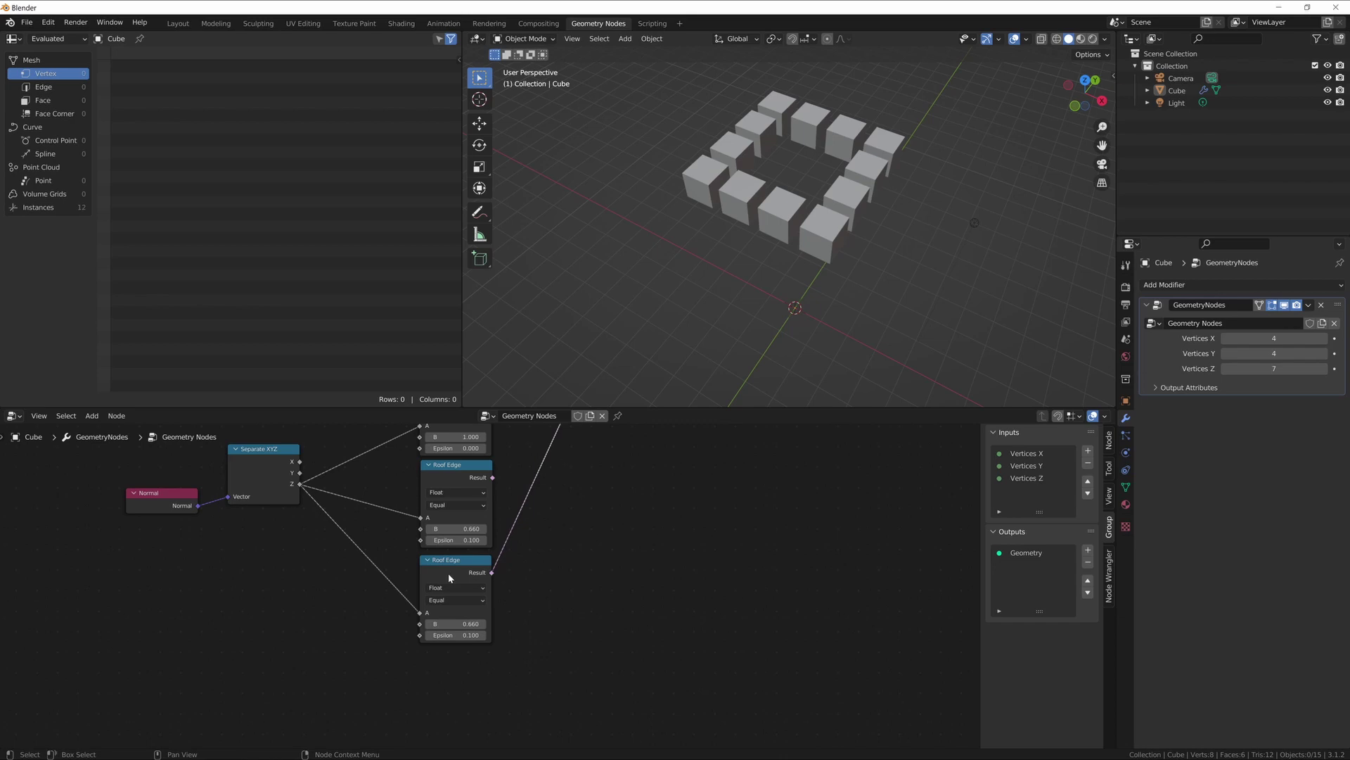
# Step: Set B and Epsilon to 0.000 on the duplicated comparison node to select the points below the roof layer
pyautogui.moveTo(750, 386); pyautogui.dragTo(714, 141, button='middle')
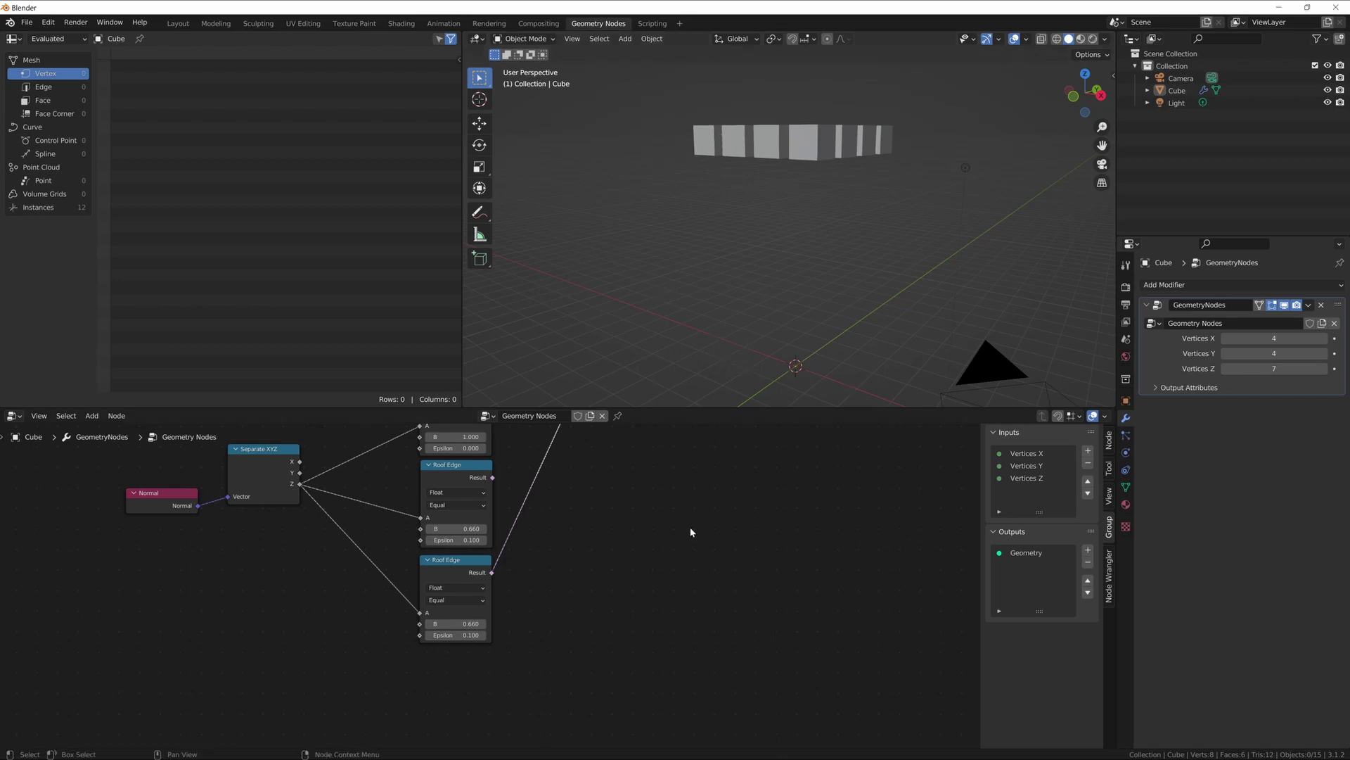
pyautogui.click(462, 623)
pyautogui.write('0')
pyautogui.press('Return')
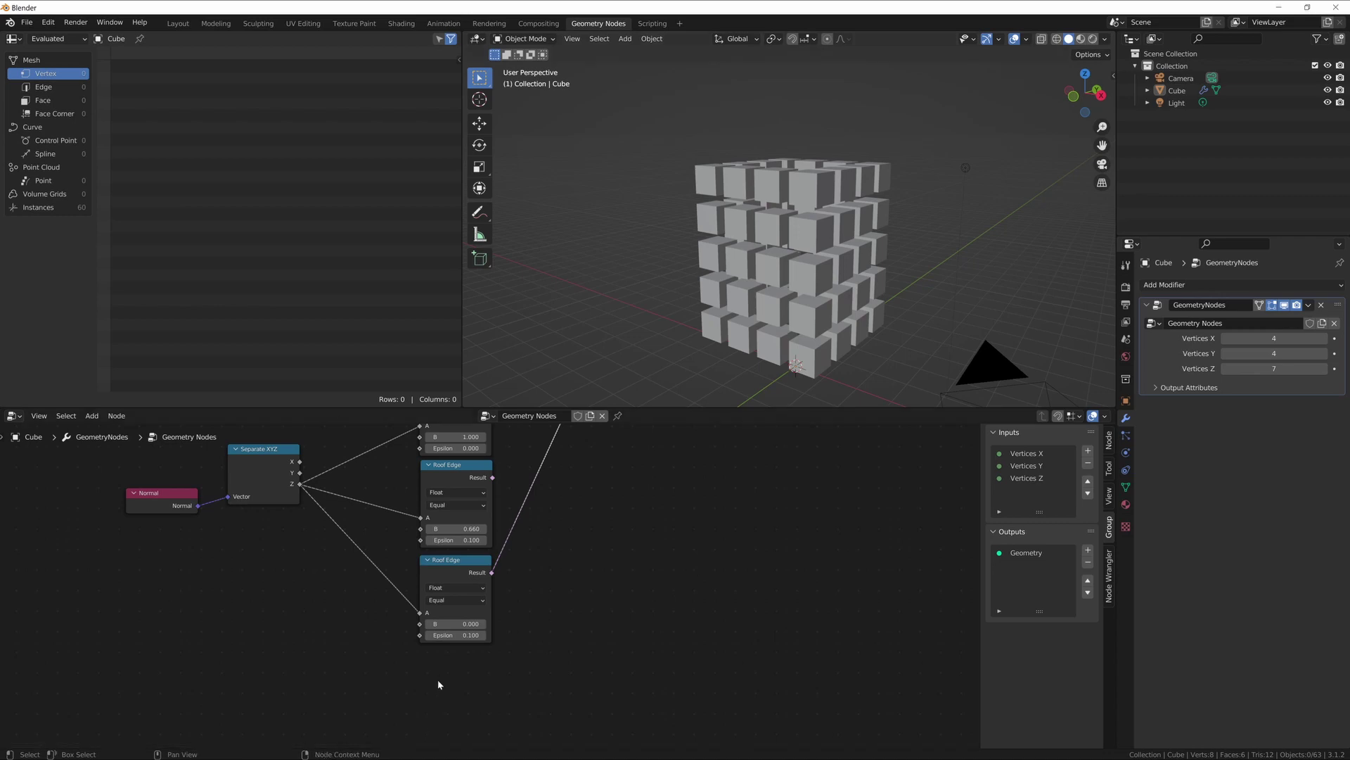
pyautogui.doubleClick(454, 635)
pyautogui.write('0')
pyautogui.press('Return')
pyautogui.moveTo(746, 330); pyautogui.dragTo(744, 277, button='middle')
pyautogui.scroll(-4, 665, 492)
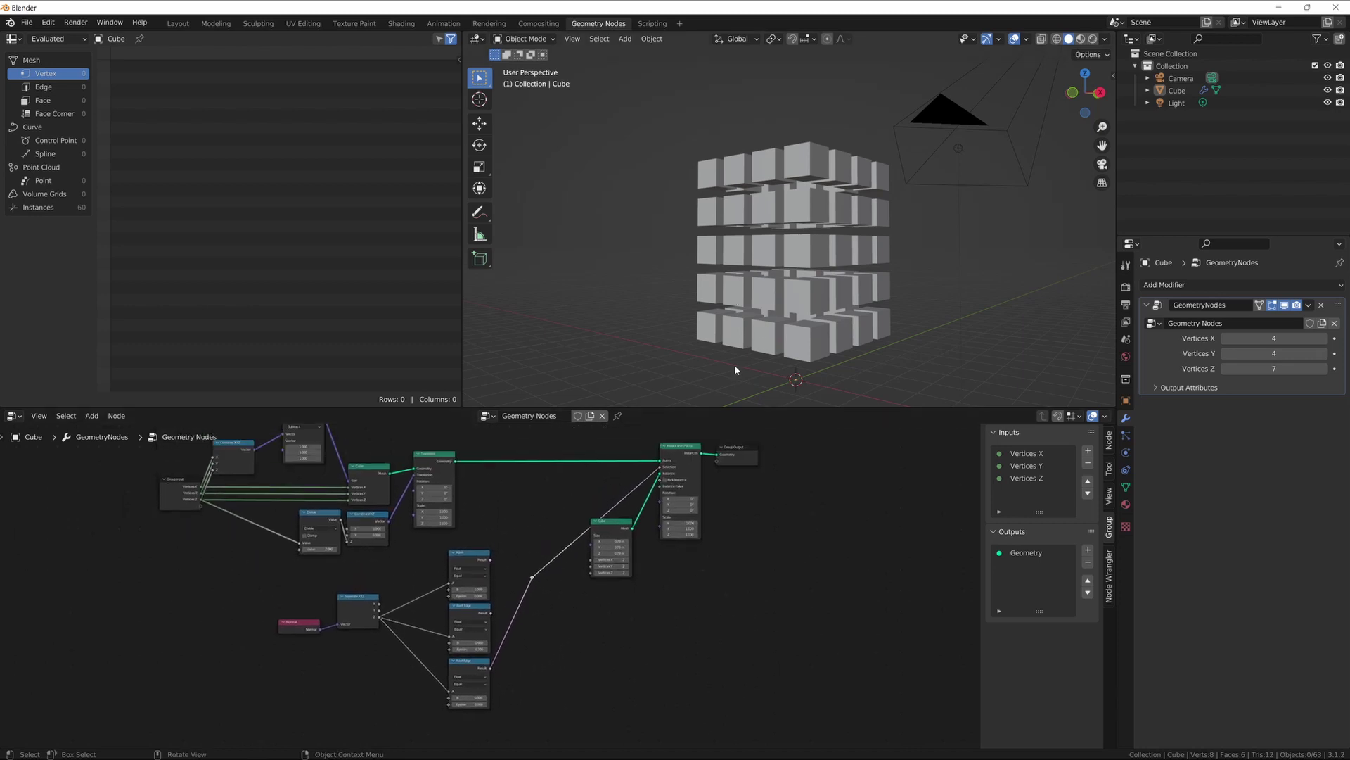
# Step: Preview the Transform node's geometry directly through the Group Output, without a Viewer node, and display it in wireframe
pyautogui.moveTo(766, 176); pyautogui.dragTo(745, 211, button='middle')
pyautogui.keyDown('ctrl'); pyautogui.keyDown('shift'); pyautogui.click(430, 462); pyautogui.keyUp('shift'); pyautogui.keyUp('ctrl')
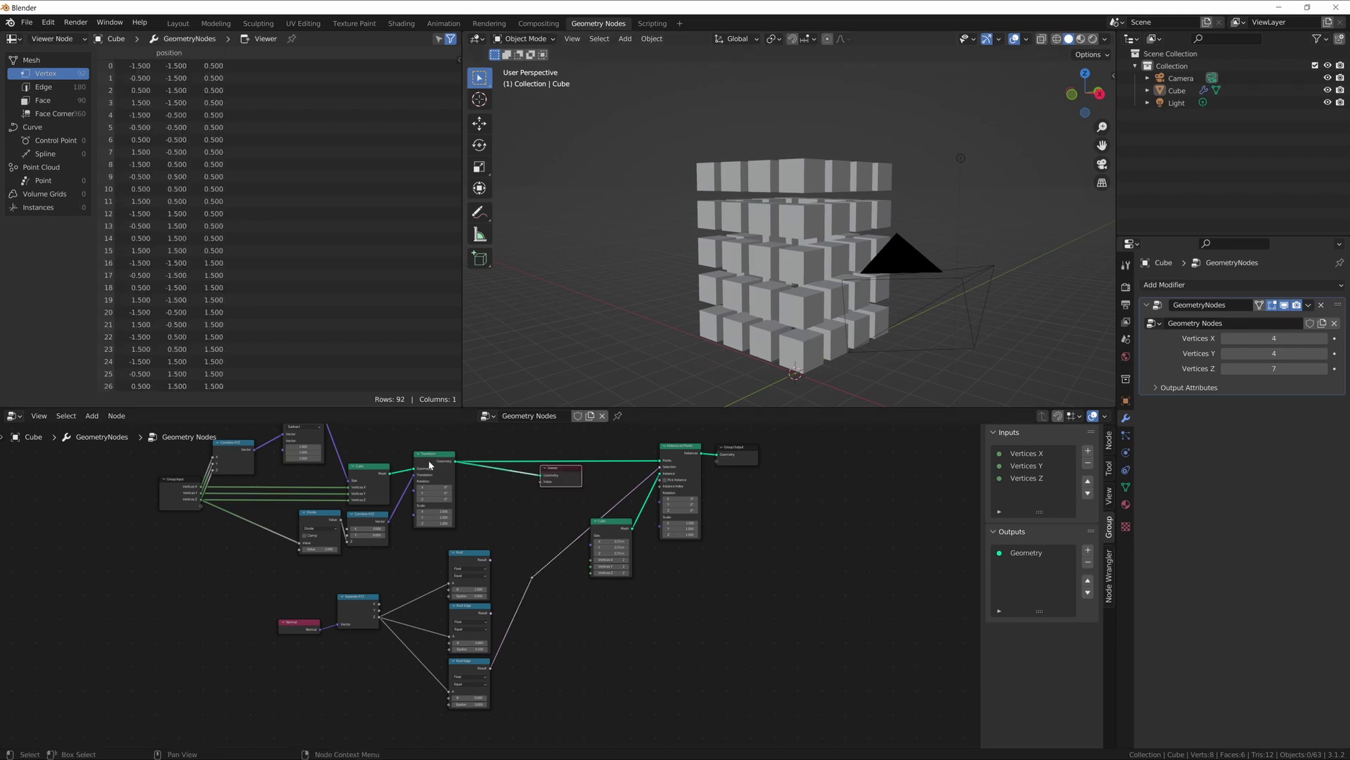
pyautogui.press('x')
pyautogui.keyDown('alt'); pyautogui.keyDown('shift'); pyautogui.click(441, 465); pyautogui.keyUp('shift'); pyautogui.keyUp('alt')
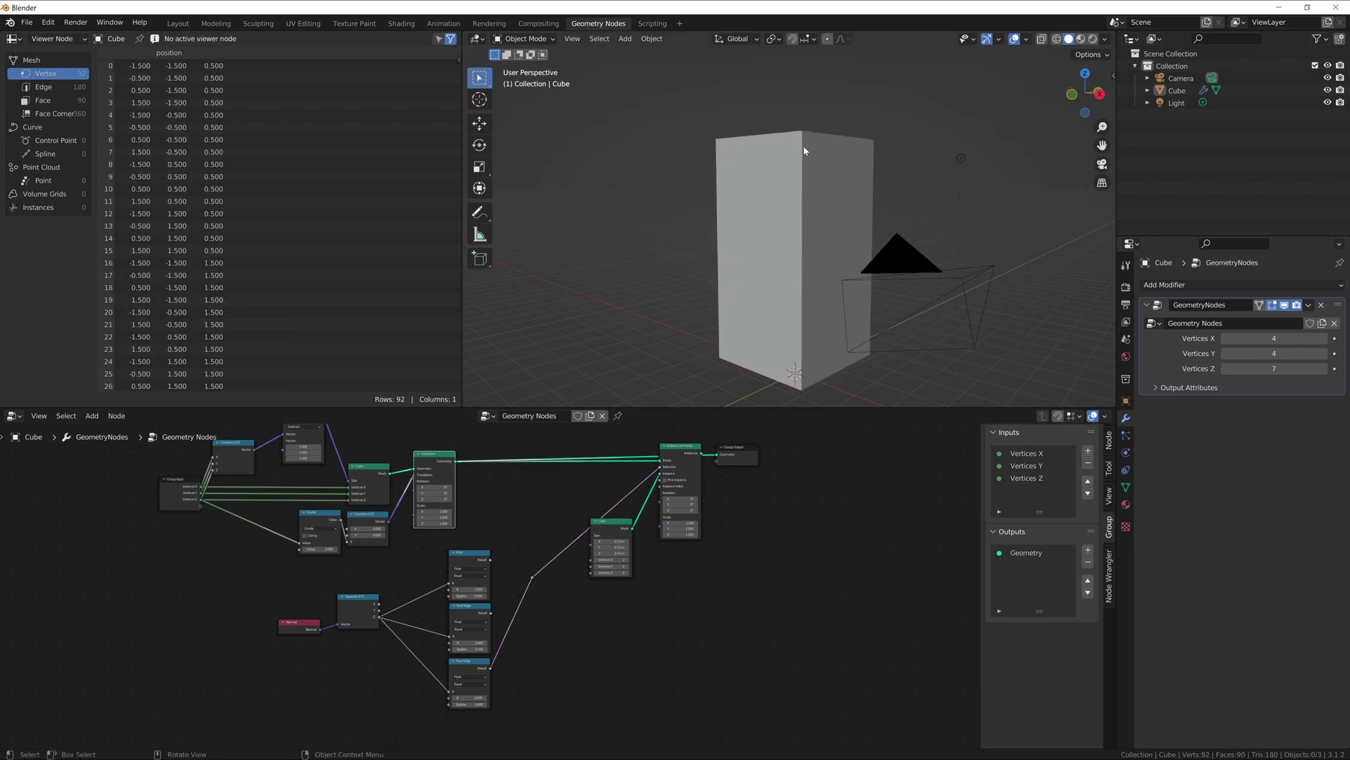
pyautogui.scroll(-1, 805, 156)
pyautogui.moveTo(803, 146); pyautogui.dragTo(770, 165, button='middle')
pyautogui.click(1056, 38)
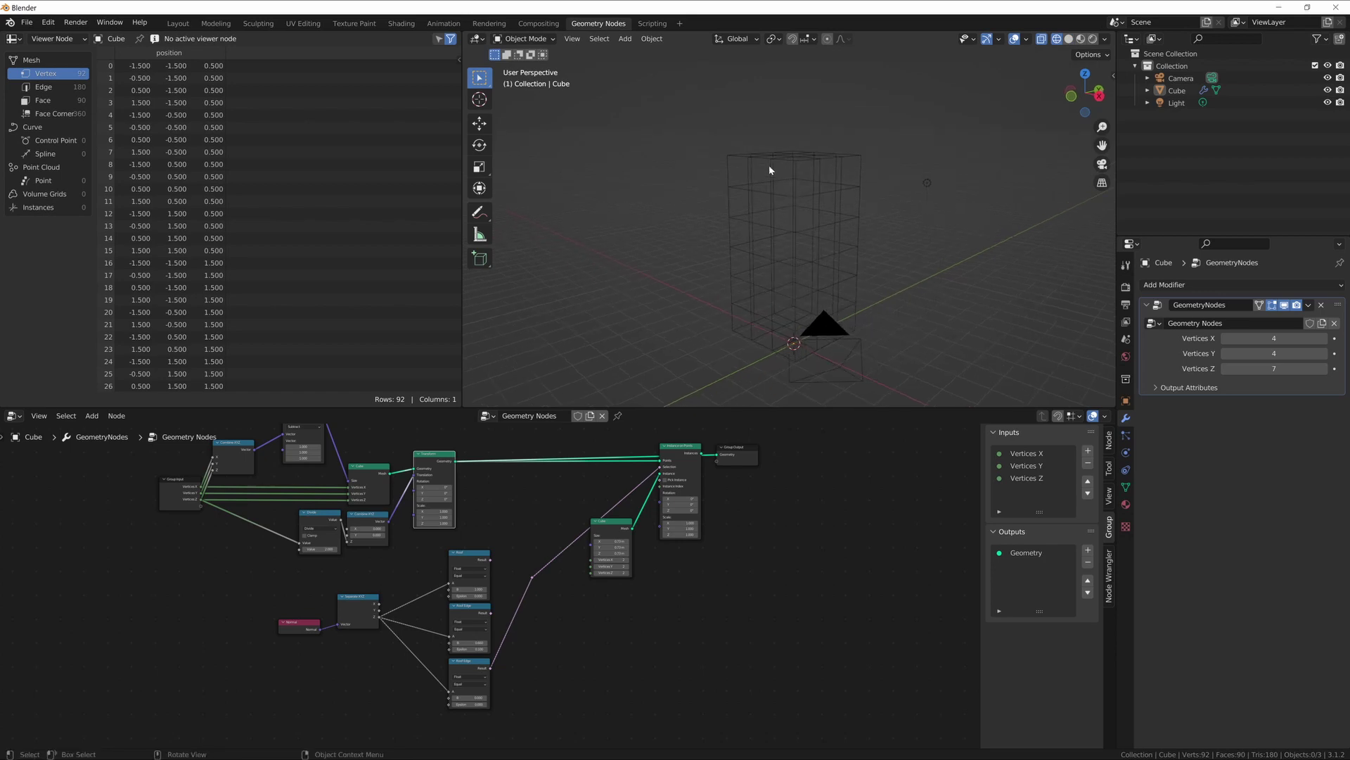
# Step: Annotate the wireframe grid with the normal directions at its corners and its side
pyautogui.hotkey('shift', 'space')
pyautogui.press('d')
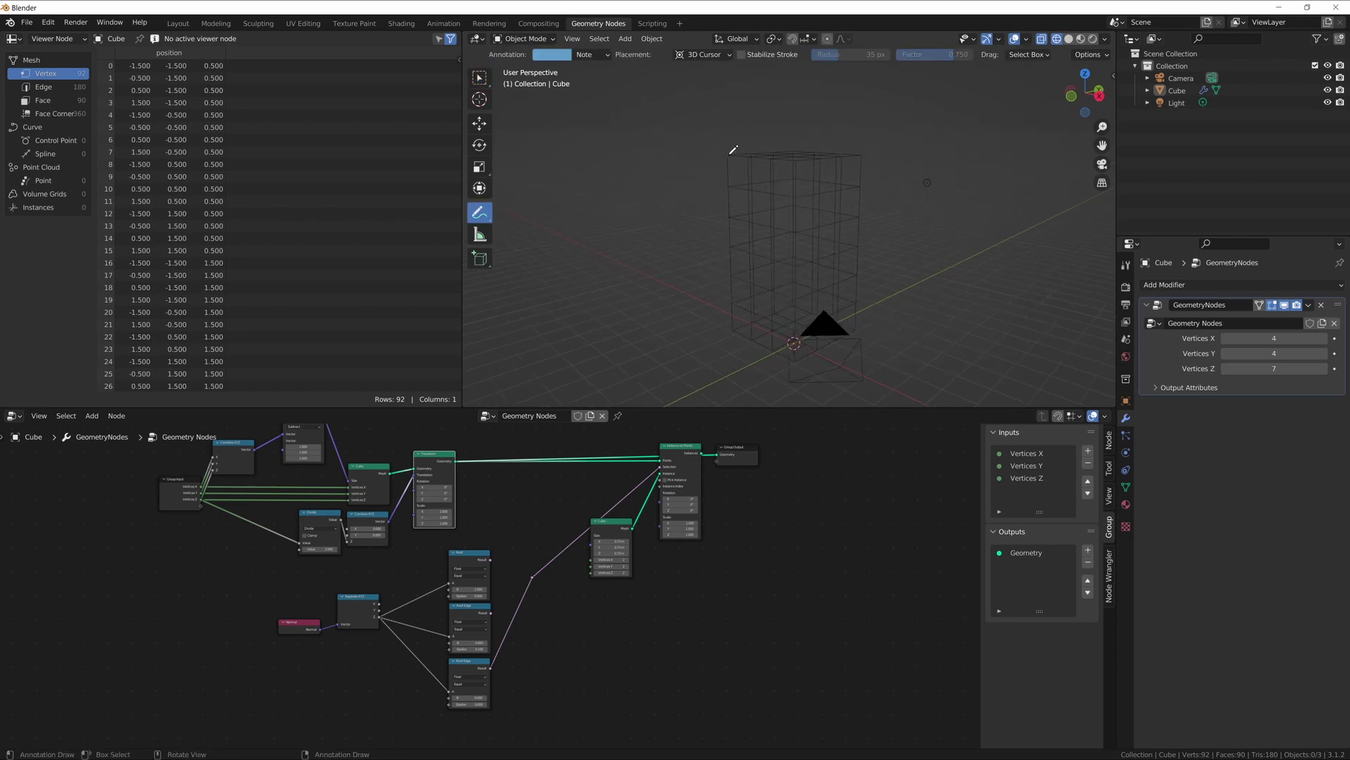
pyautogui.moveTo(729, 154); pyautogui.dragTo(693, 138)
pyautogui.moveTo(730, 332); pyautogui.dragTo(708, 347)
pyautogui.hotkey('ctrl', 'z')
pyautogui.hotkey('ctrl', 'z')
pyautogui.moveTo(732, 274); pyautogui.dragTo(699, 274)
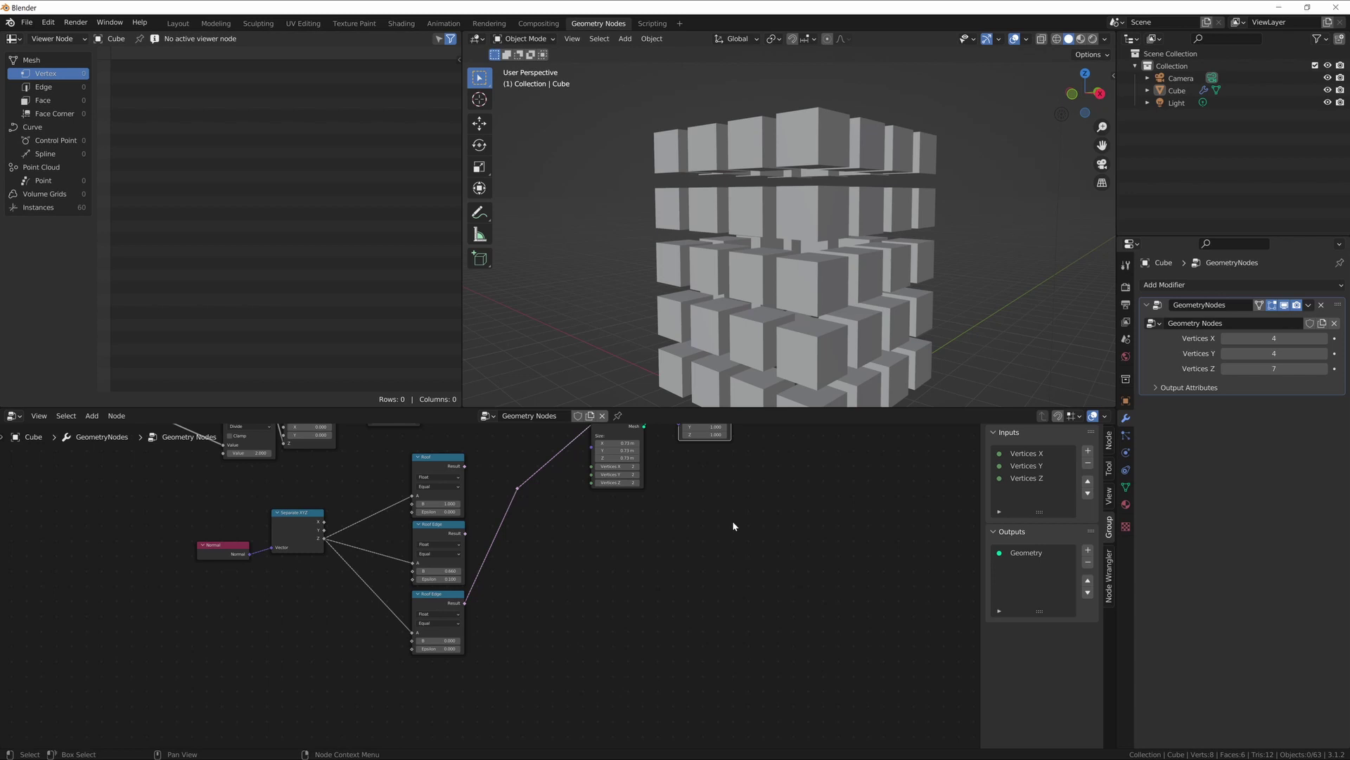
# Step: Move the Instance on Points, Group Output and instance Cube nodes farther right to make room in the node tree
pyautogui.moveTo(731, 522); pyautogui.dragTo(728, 556, button='middle')
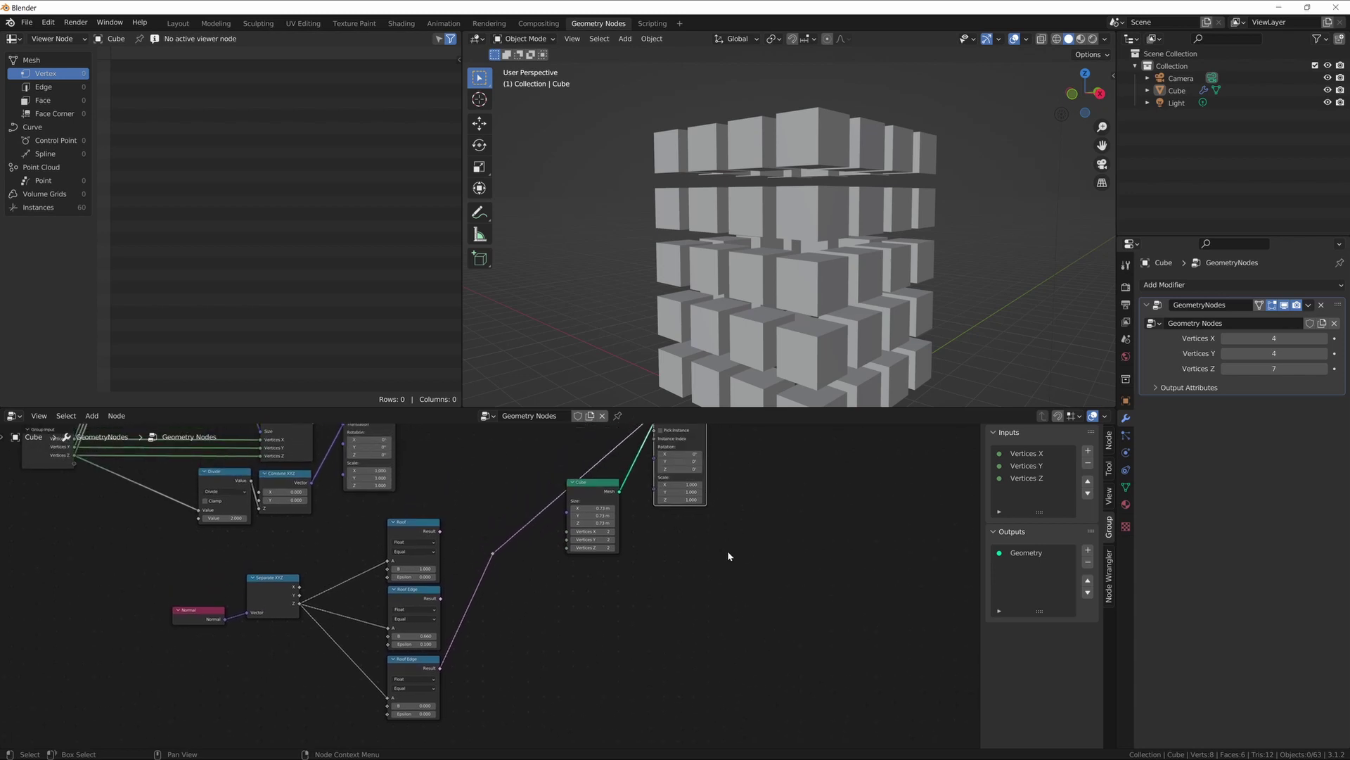
pyautogui.scroll(4, 728, 556)
pyautogui.moveTo(664, 443); pyautogui.dragTo(775, 506)
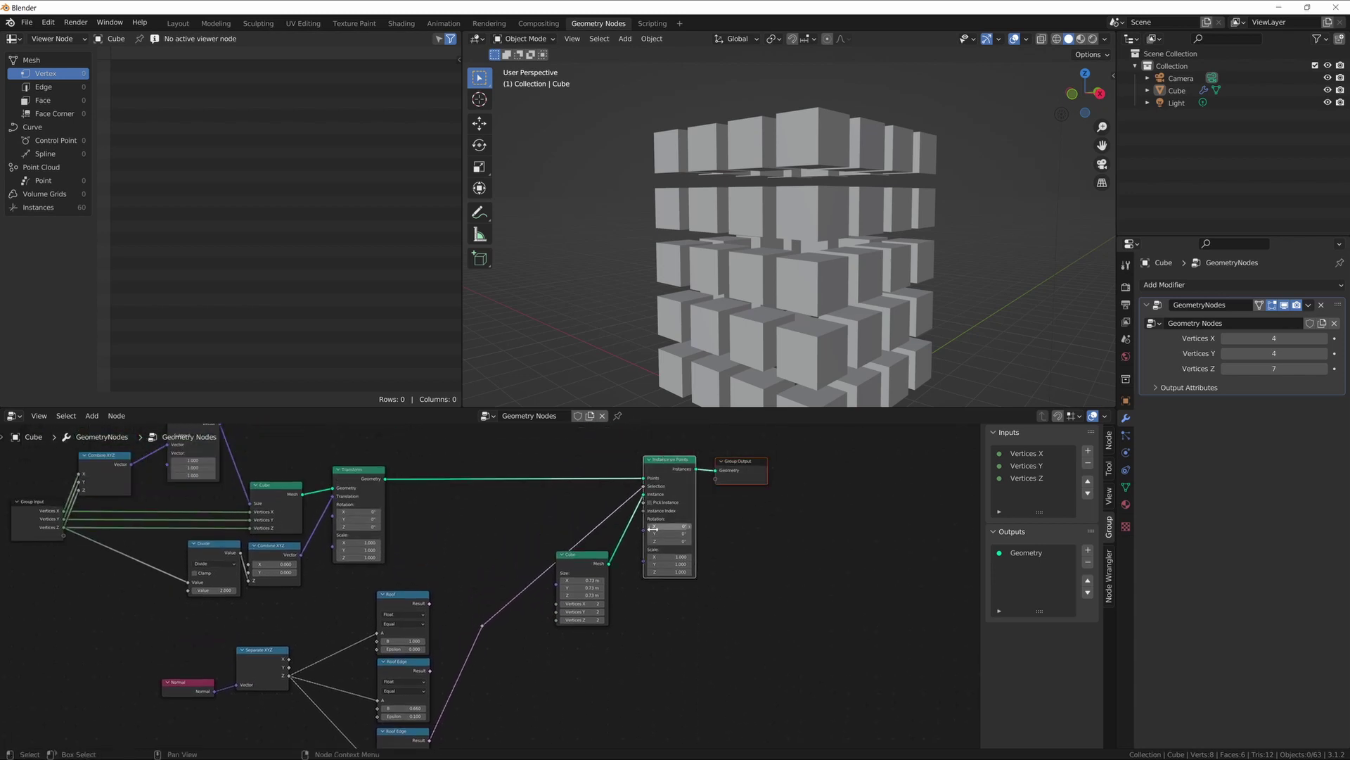
pyautogui.moveTo(569, 466); pyautogui.dragTo(764, 620)
pyautogui.press('g')
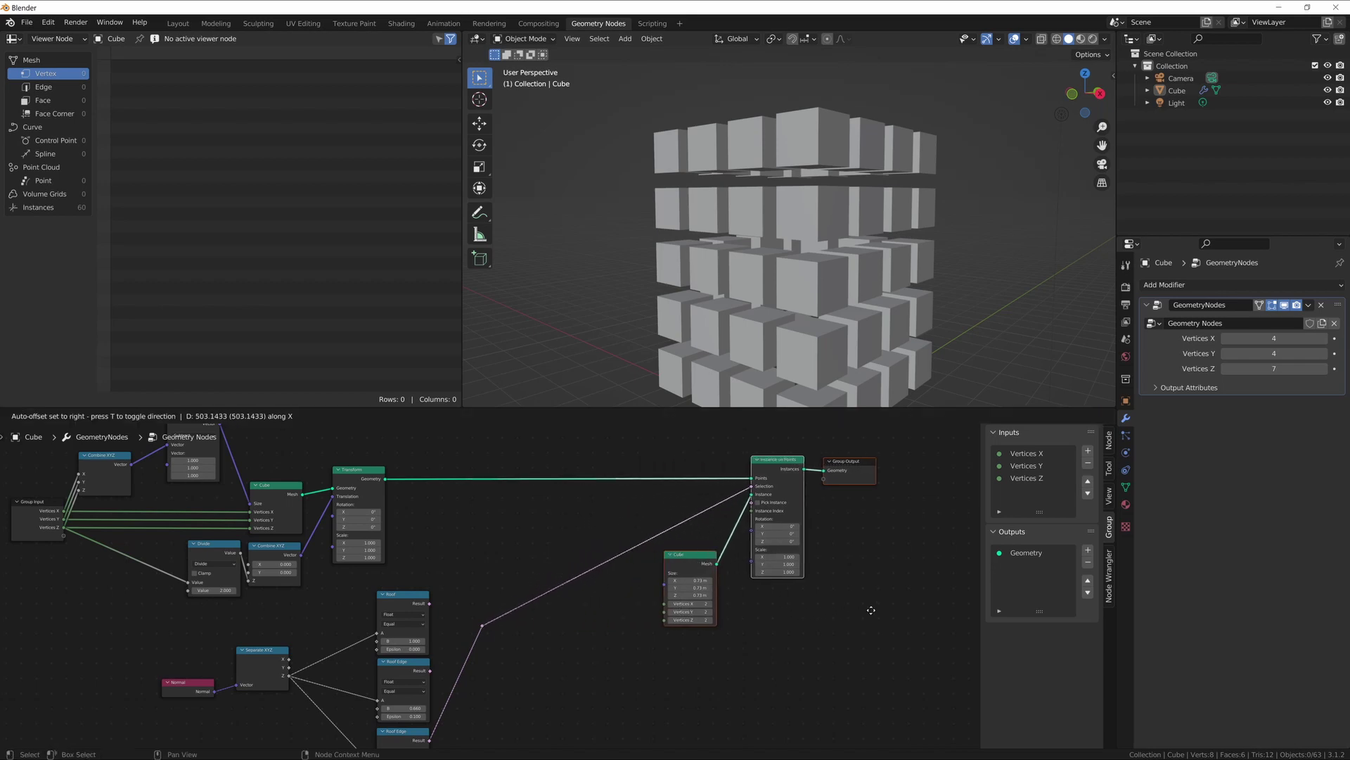
pyautogui.click(874, 614)
pyautogui.click(693, 545)
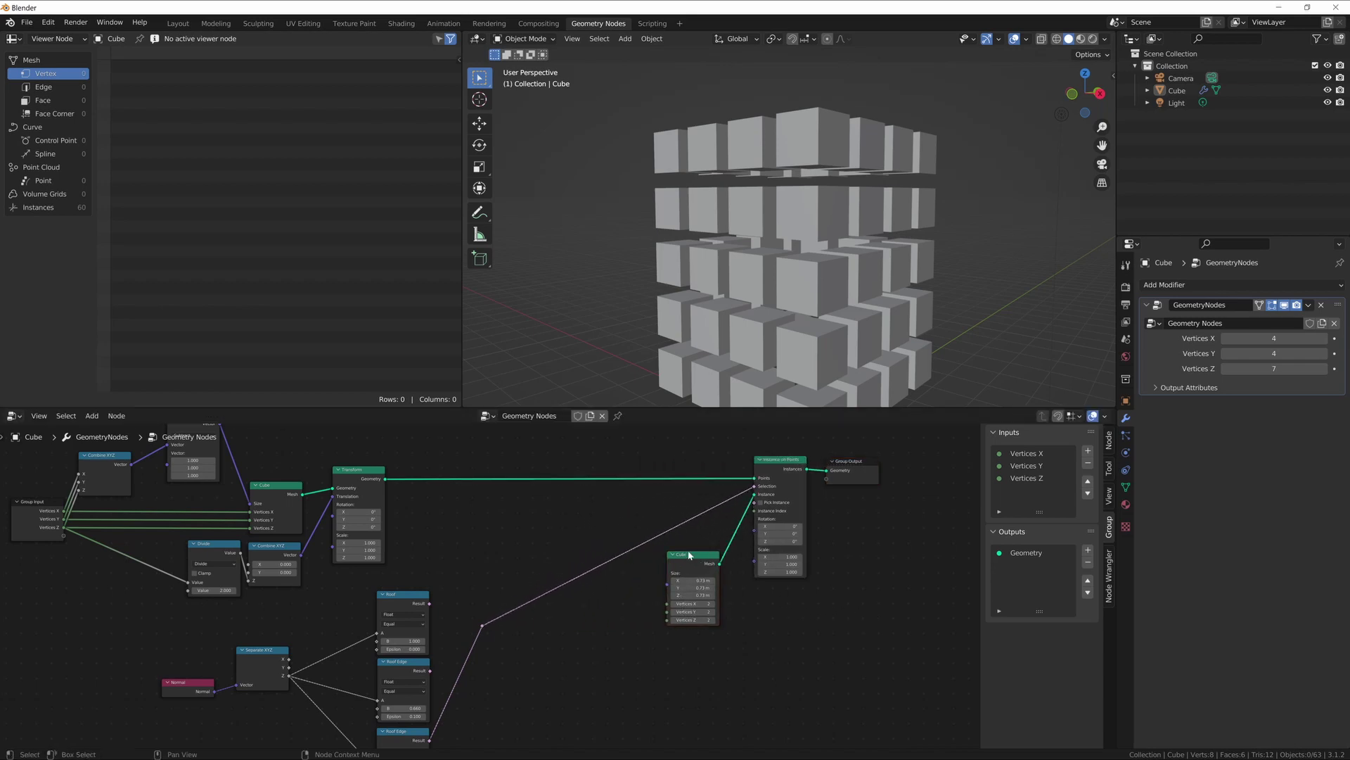
# Step: Examine the Pick Instance and Instance Index inputs of the Instance on Points node
pyautogui.moveTo(709, 626); pyautogui.dragTo(704, 562, button='middle')
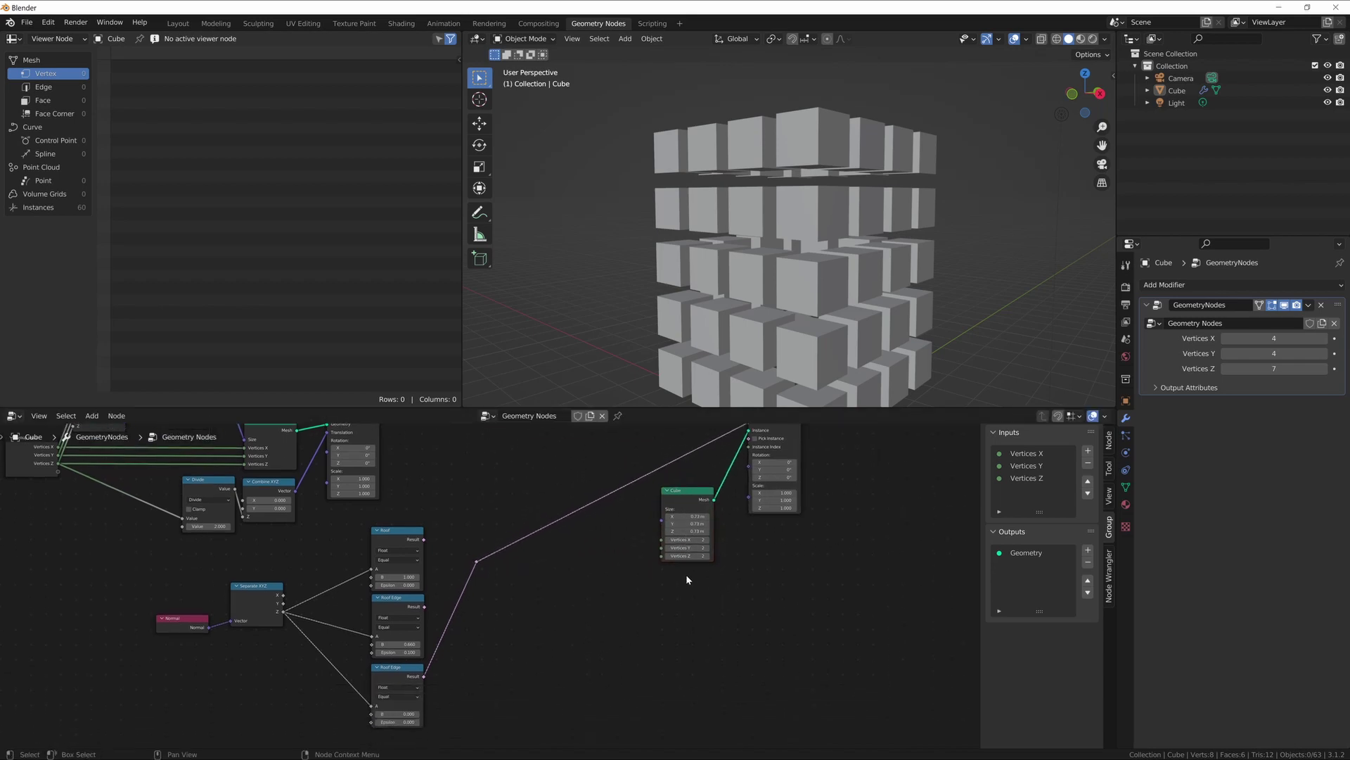
pyautogui.keyDown('shift'); pyautogui.scroll(-1, 682, 633); pyautogui.keyUp('shift')
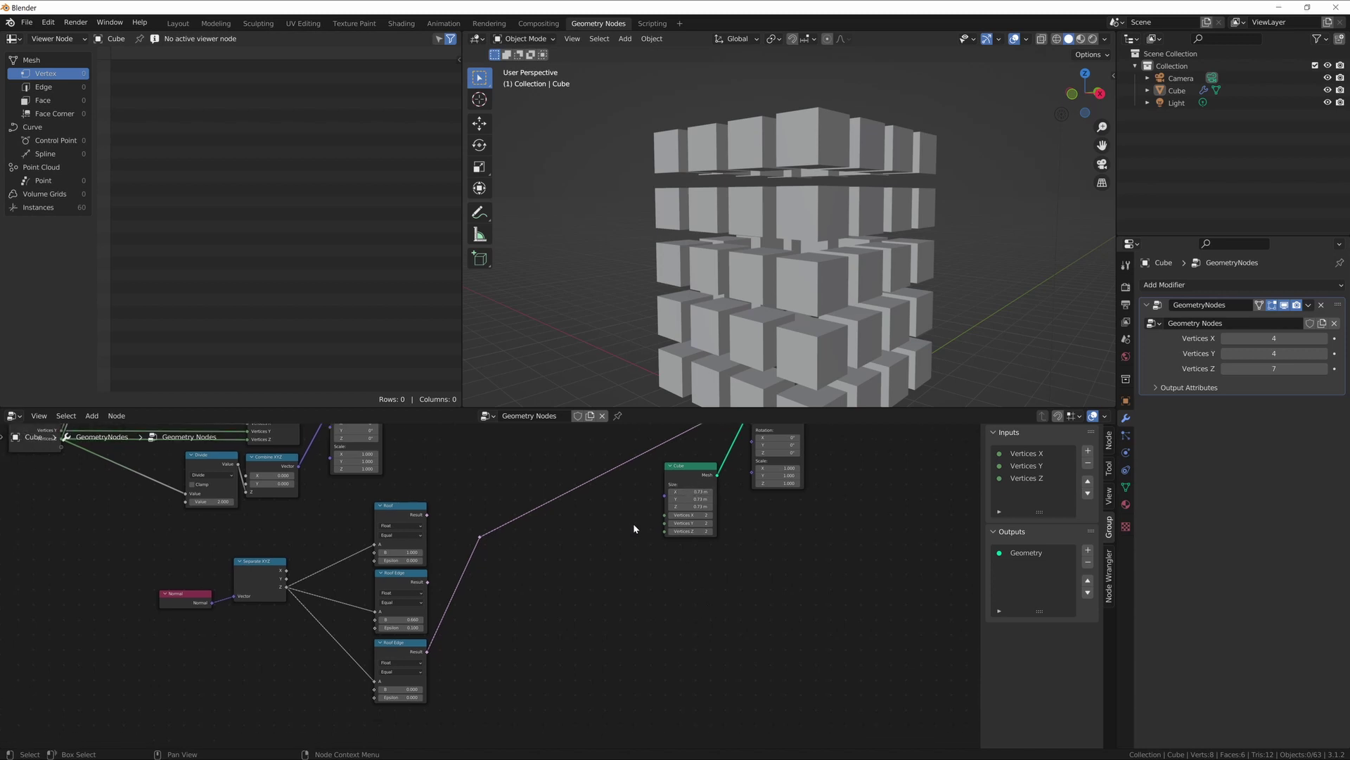
pyautogui.moveTo(605, 521); pyautogui.dragTo(654, 532, button='middle')
pyautogui.scroll(3, 408, 611)
pyautogui.scroll(3, 654, 532)
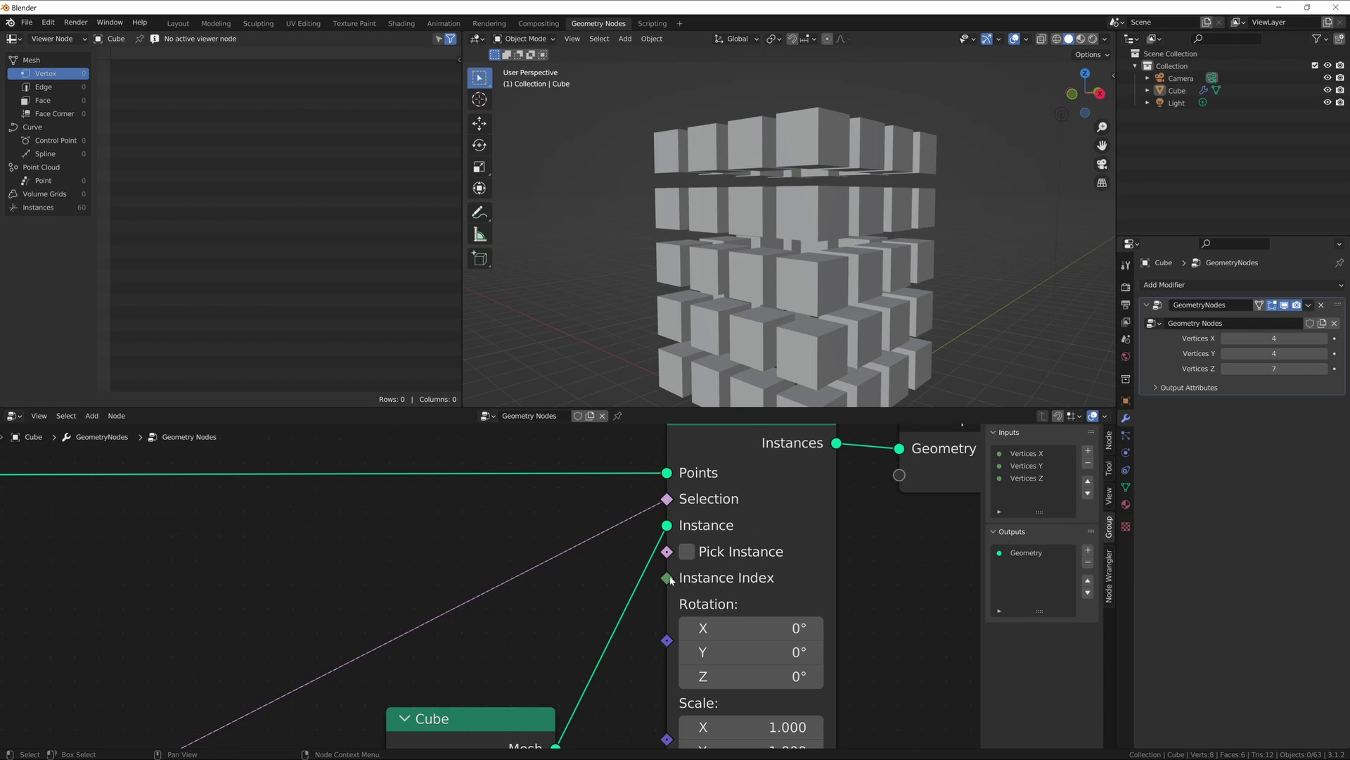
pyautogui.moveTo(674, 577)
pyautogui.moveTo(516, 664); pyautogui.dragTo(505, 571, button='middle')
pyautogui.scroll(-3, 505, 571)
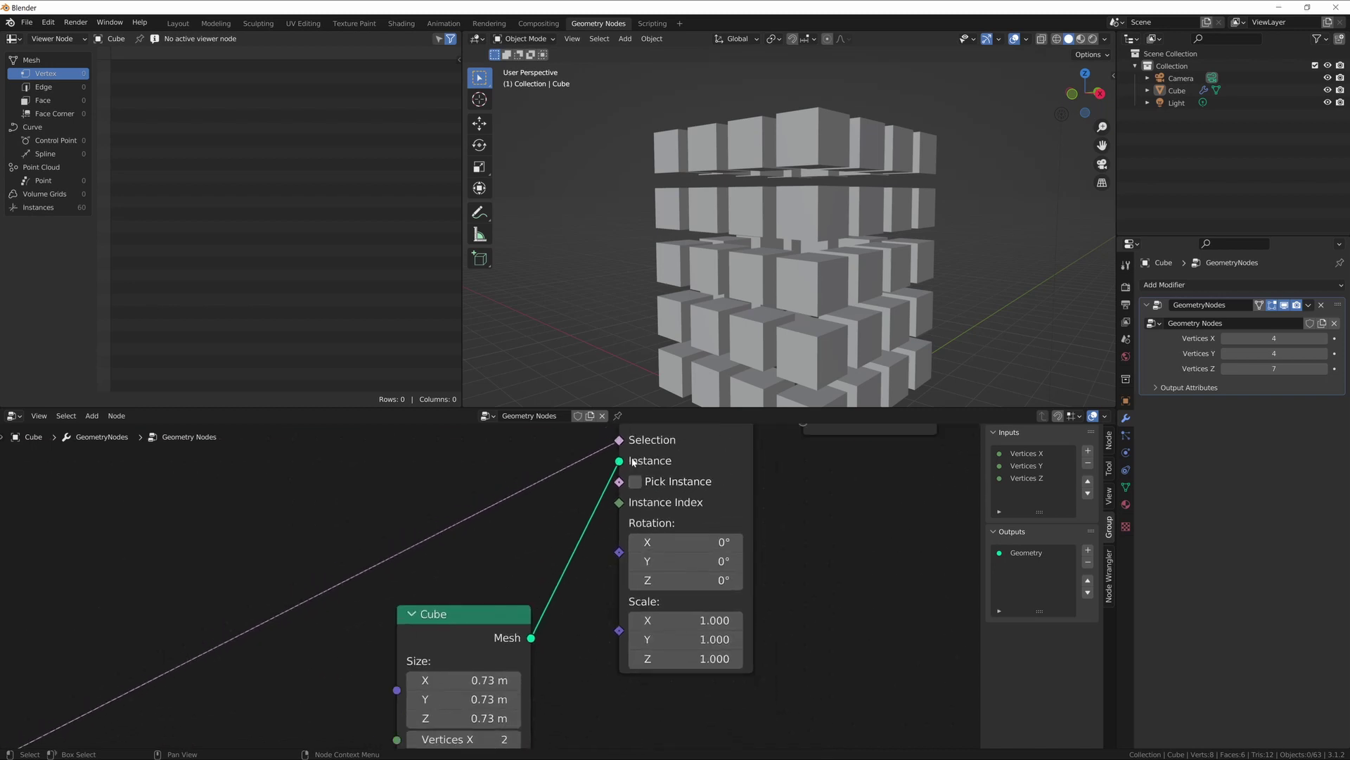
# Step: Move the Cube node away from Instance on Points and place a duplicate of it directly below
pyautogui.moveTo(481, 619); pyautogui.dragTo(301, 481)
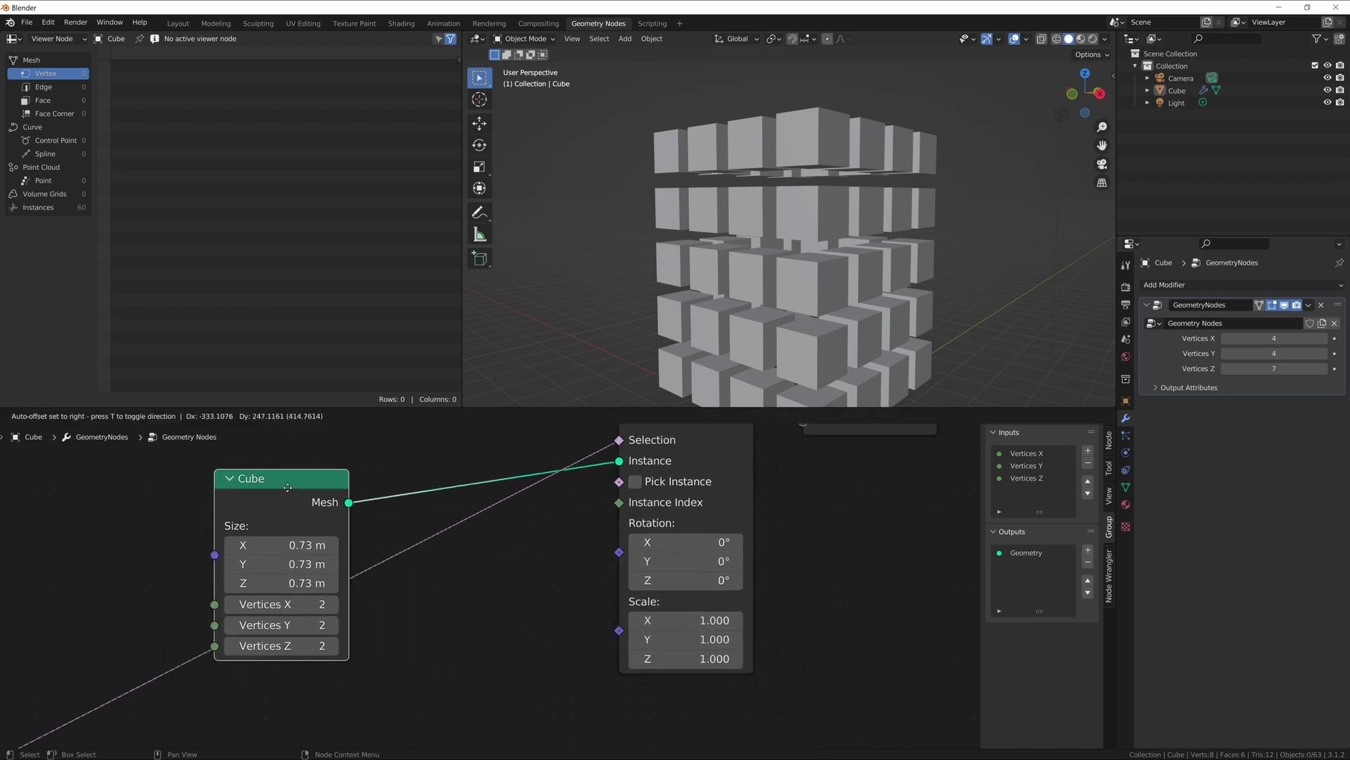
pyautogui.moveTo(272, 476); pyautogui.dragTo(265, 508, button='middle')
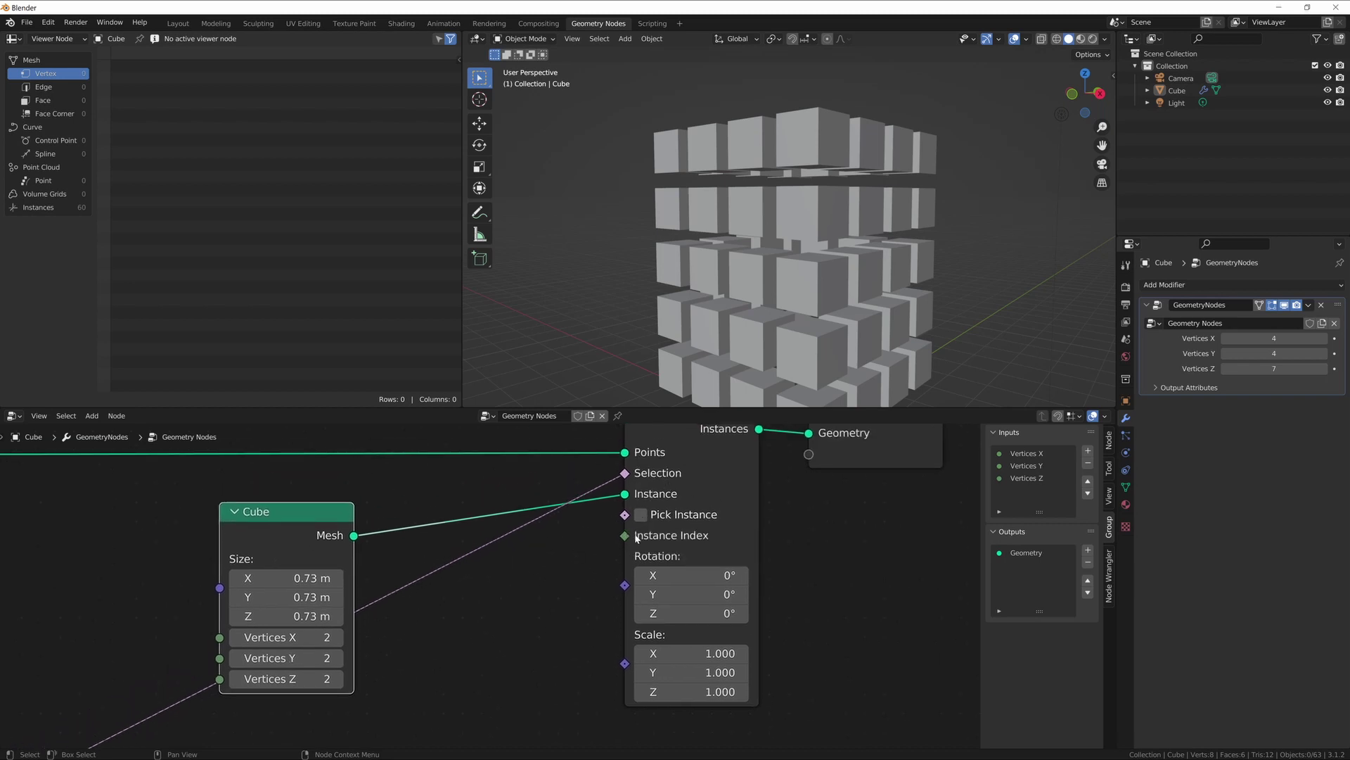
pyautogui.scroll(-8, 462, 654)
pyautogui.moveTo(490, 641); pyautogui.dragTo(721, 435, button='middle')
pyautogui.moveTo(535, 557); pyautogui.dragTo(403, 710, button='middle')
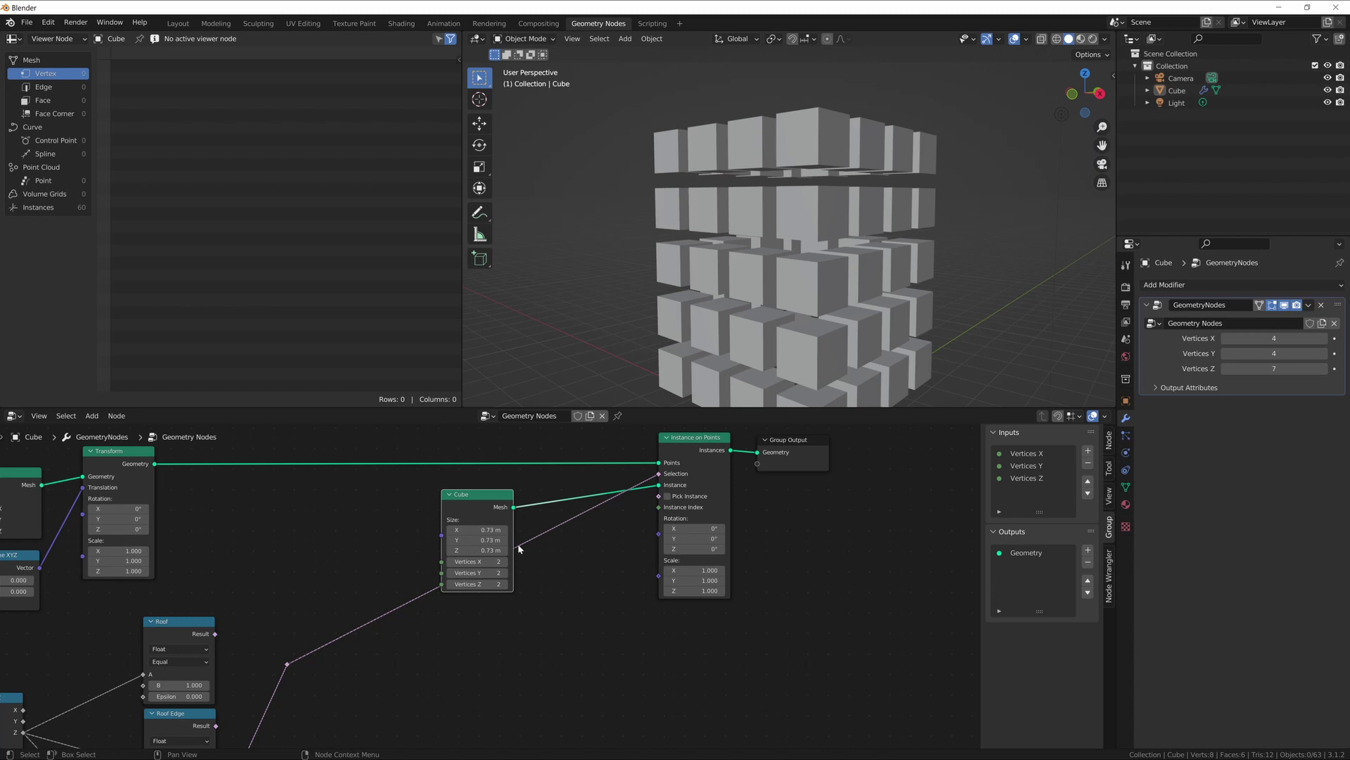
pyautogui.hotkey('shift', 'd')
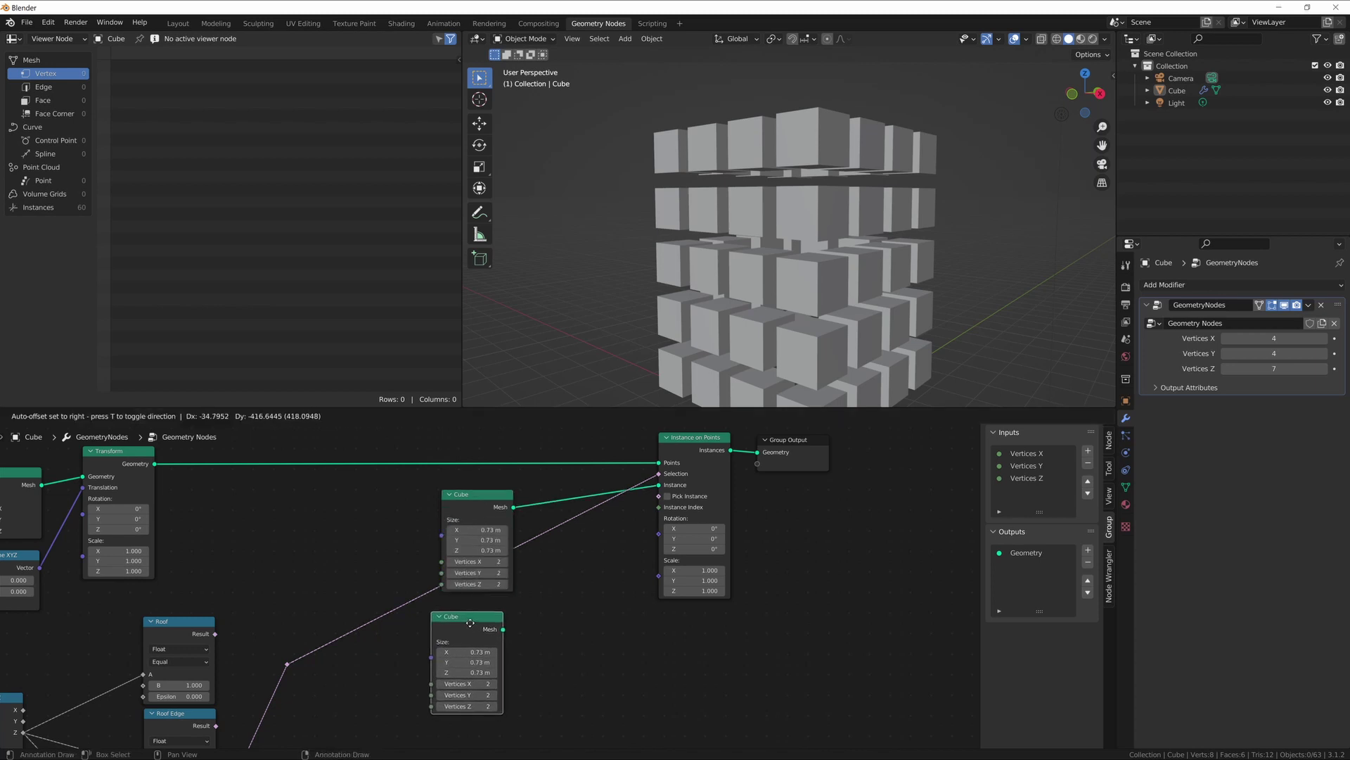
pyautogui.click(480, 621)
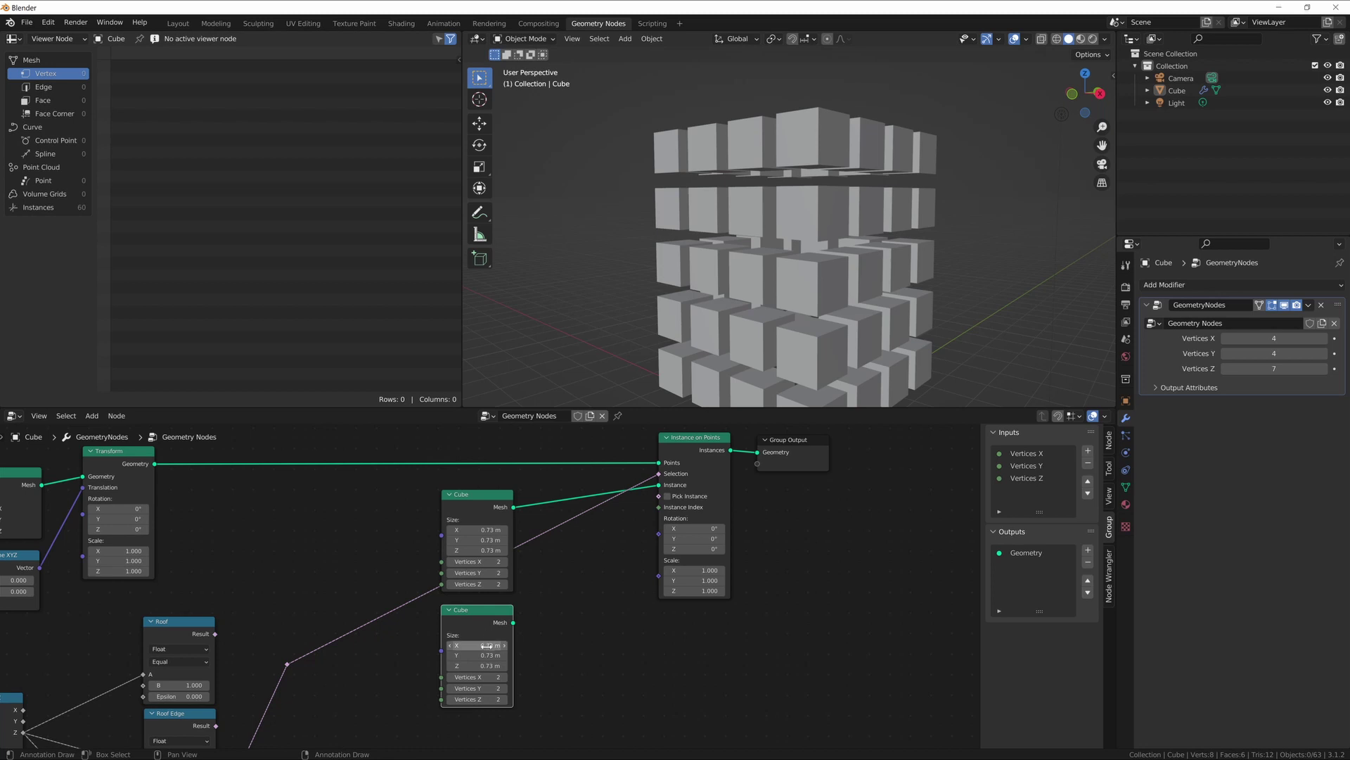
# Step: Resize the lower Cube to 0.38 m on all axes while it feeds Instance, and reconnect the original Cube to Instance
pyautogui.moveTo(476, 645); pyautogui.dragTo(659, 485)
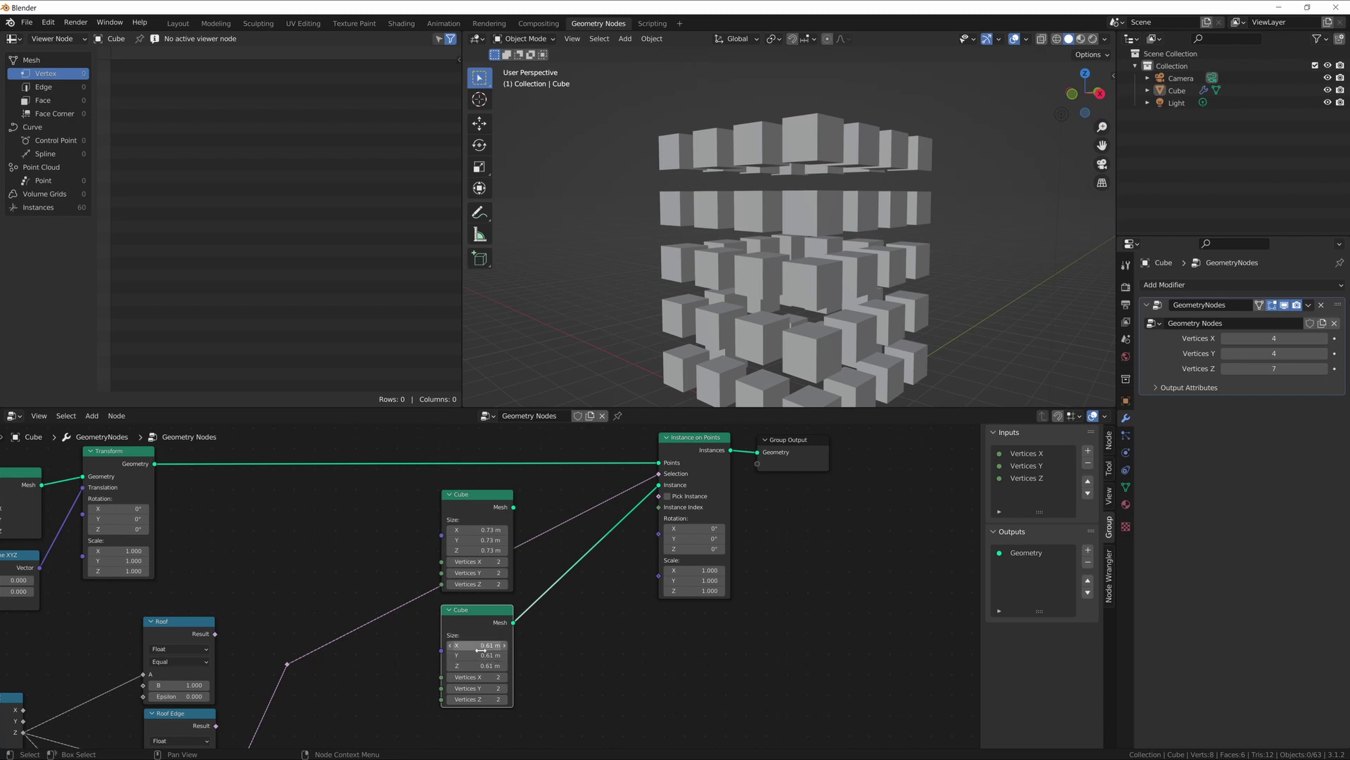
pyautogui.moveTo(476, 645); pyautogui.dragTo(429, 645)
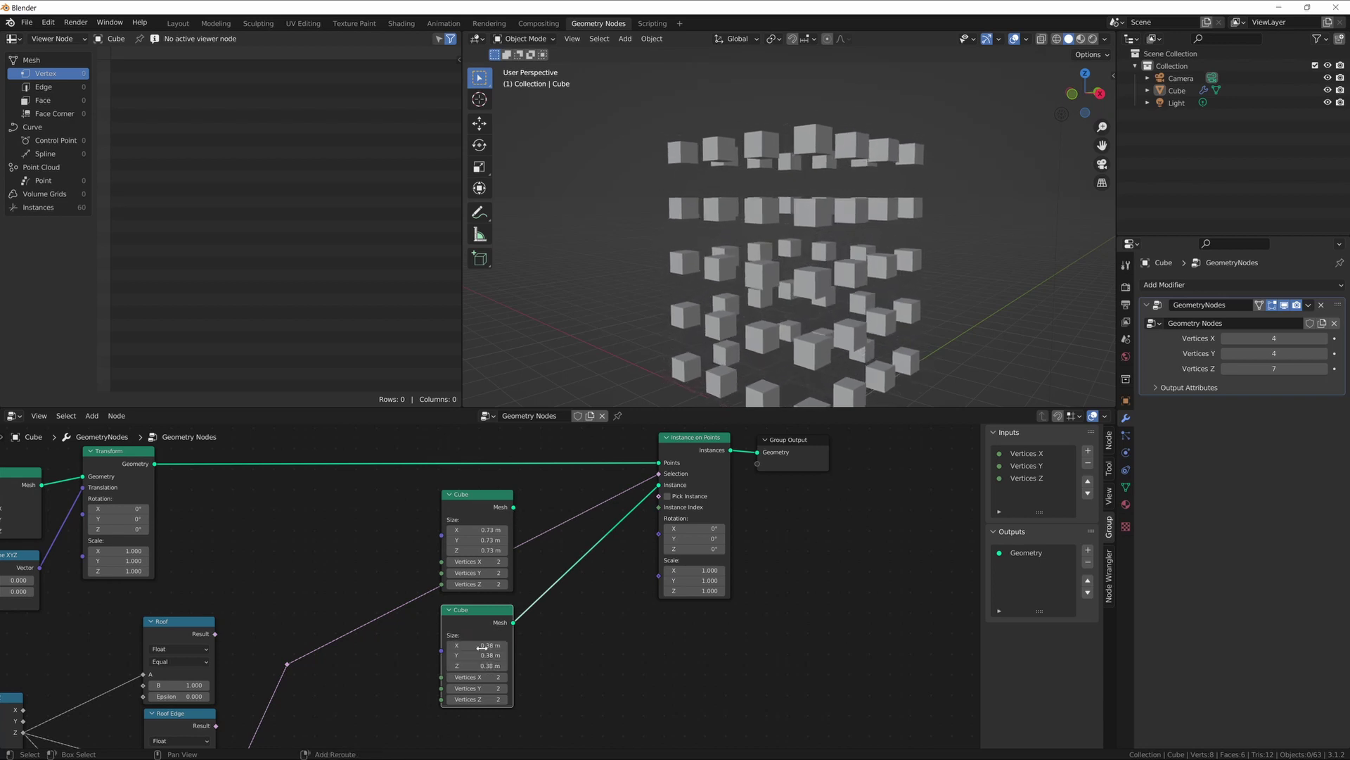
pyautogui.moveTo(514, 507); pyautogui.dragTo(658, 485)
pyautogui.click(600, 583)
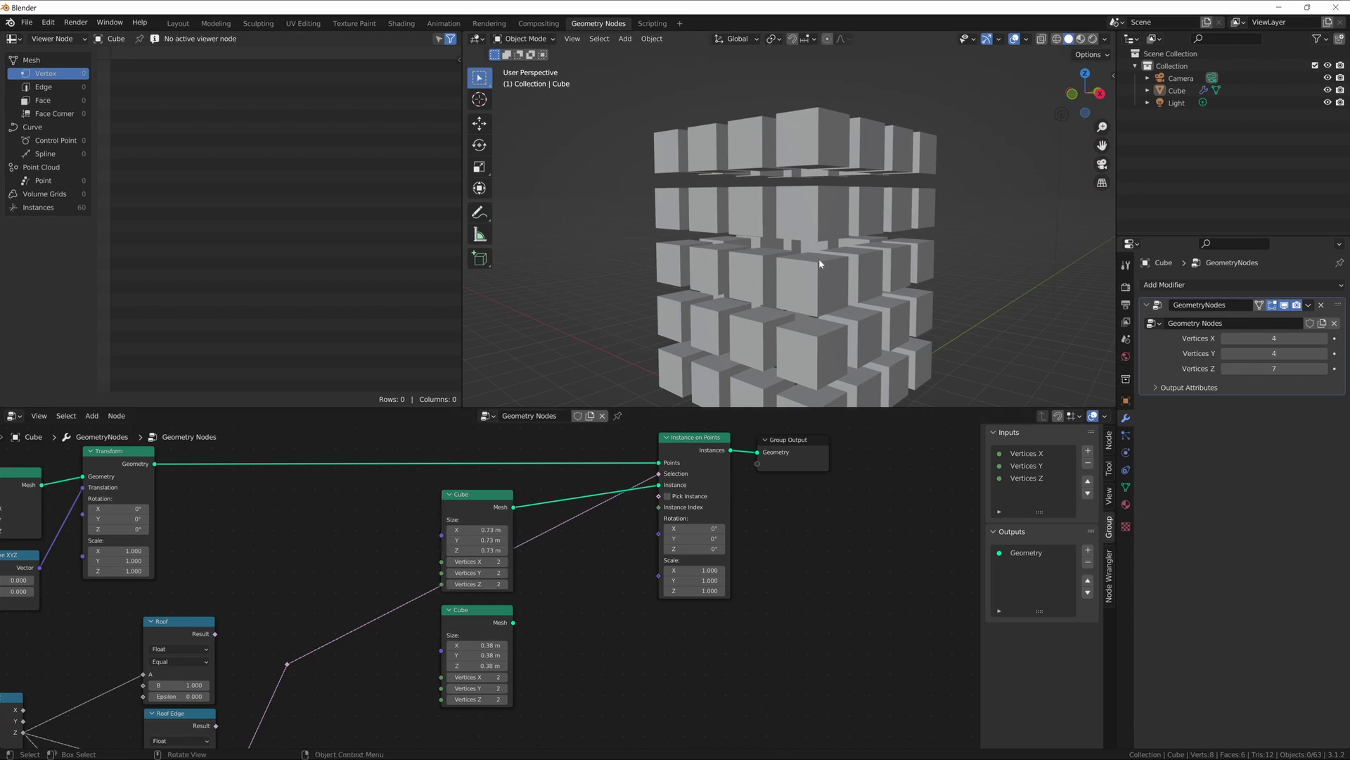
# Step: Add a Join Geometry node and place it between the two Cube nodes and Instance on Points
pyautogui.hotkey('shift', 'a')
pyautogui.write('s')
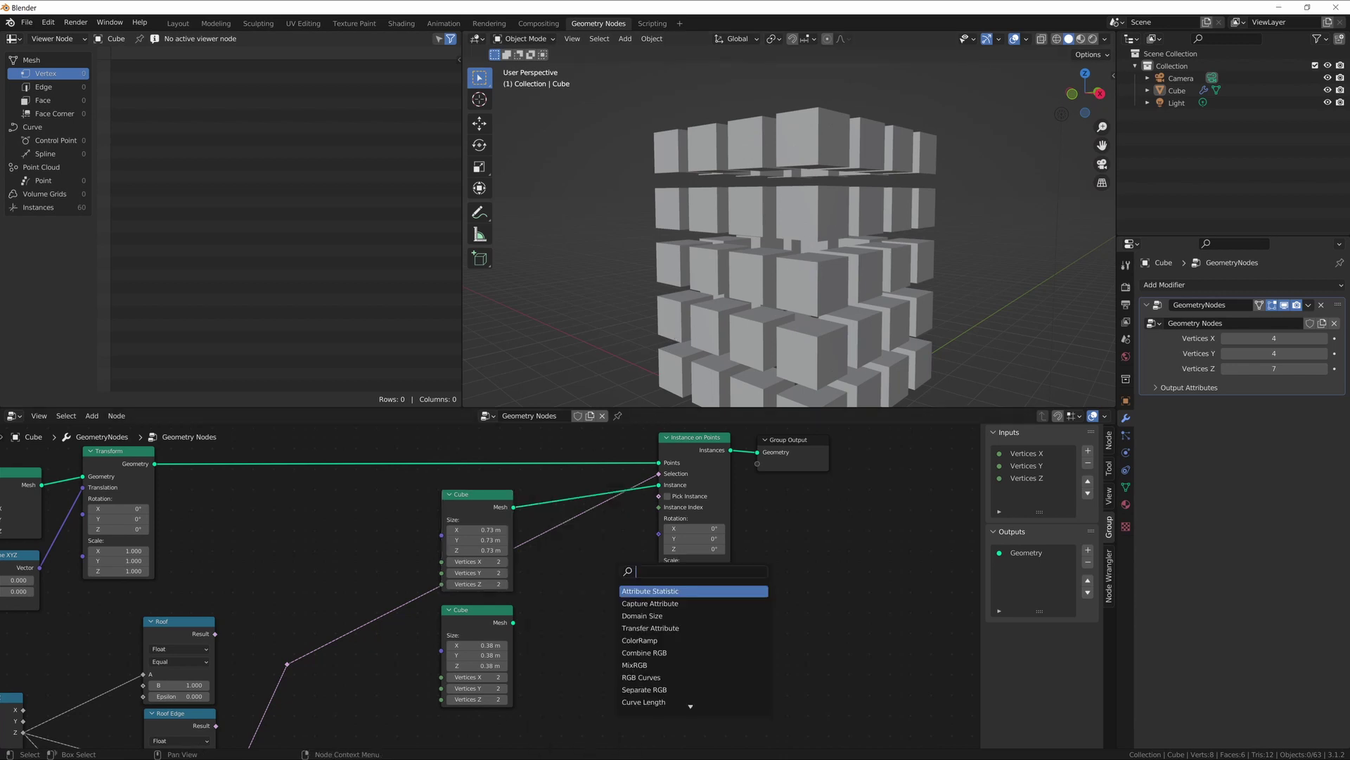
pyautogui.write('join')
pyautogui.click(645, 603)
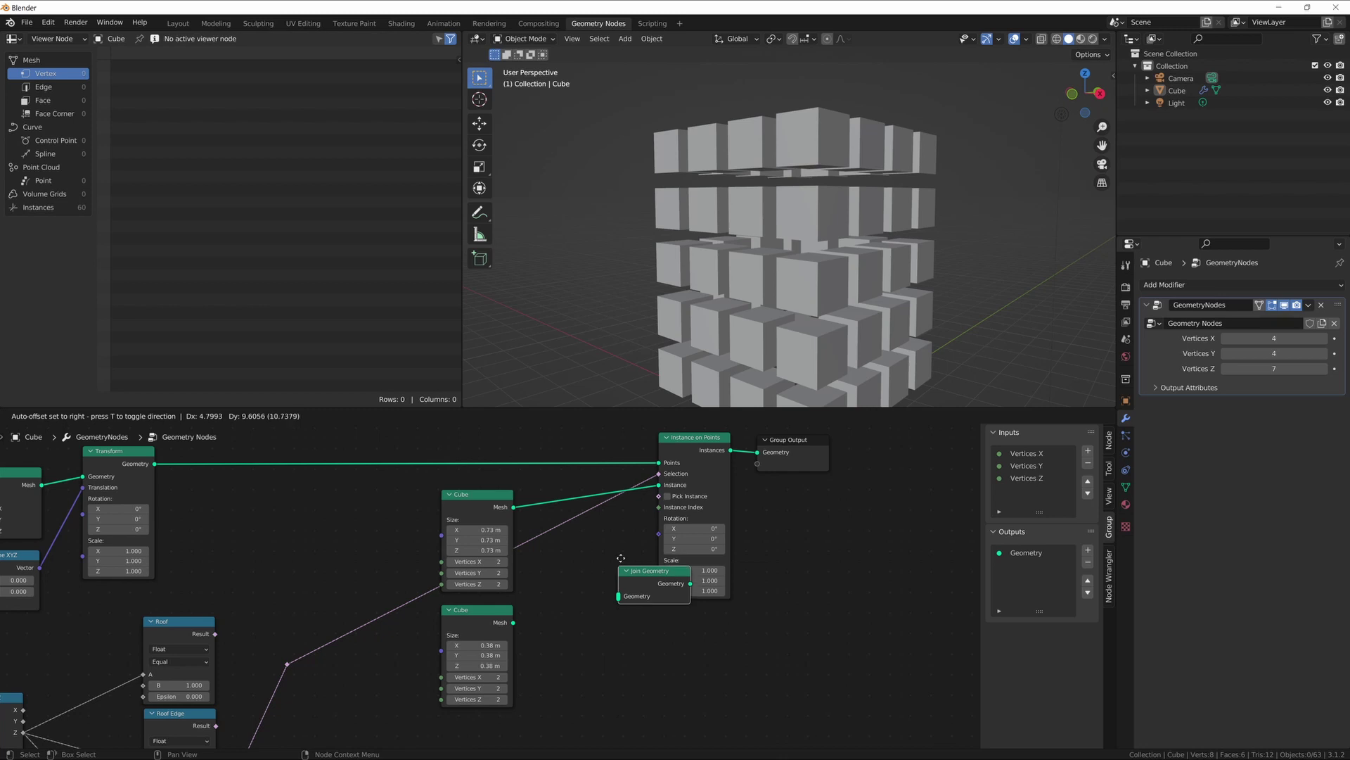
pyautogui.click(590, 573)
# Step: Connect the Mesh outputs of both Cube nodes to the Join Geometry input
pyautogui.keyDown('alt'); pyautogui.moveTo(490, 510); pyautogui.dragTo(568, 563, button='right'); pyautogui.keyUp('alt')
pyautogui.keyDown('alt'); pyautogui.moveTo(501, 627); pyautogui.dragTo(567, 585, button='right'); pyautogui.keyUp('alt')
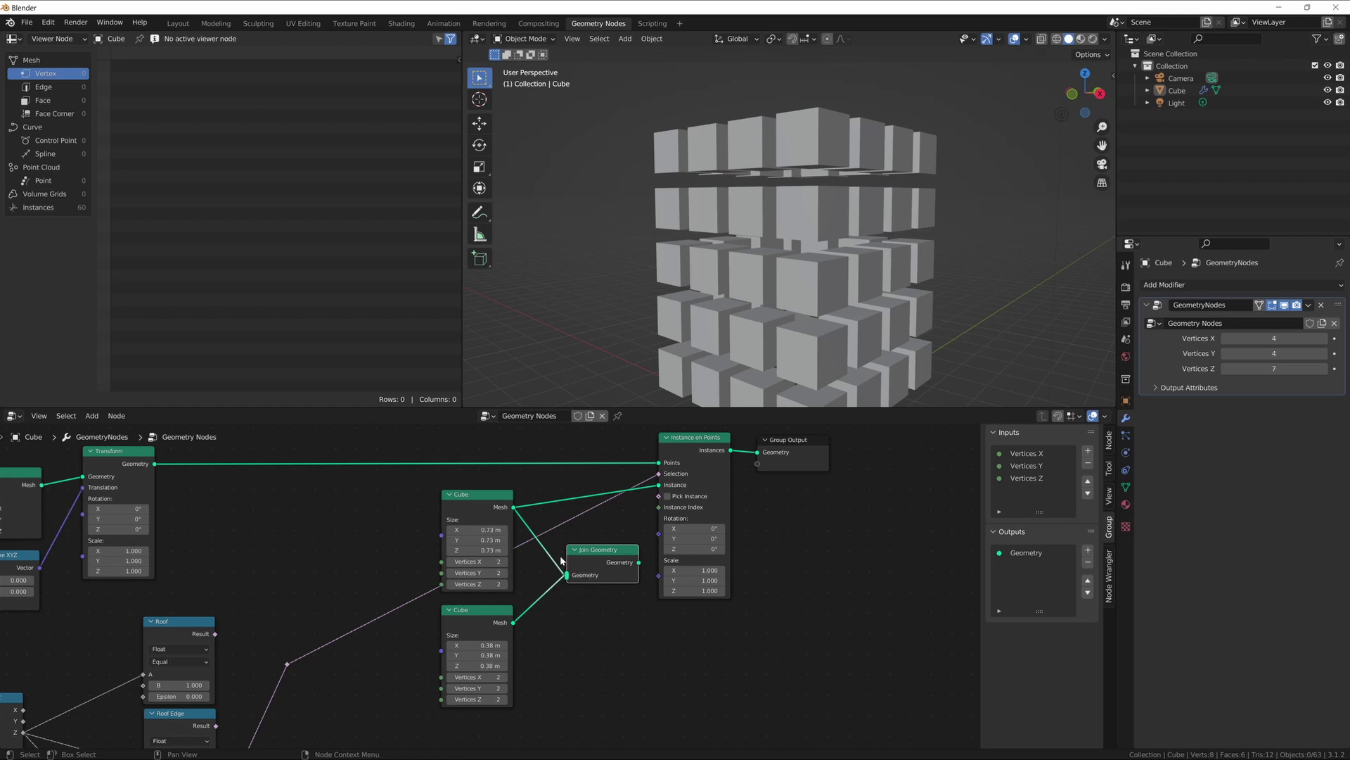
pyautogui.hotkey('ctrl', 'z')
pyautogui.hotkey('ctrl', 'z')
pyautogui.moveTo(513, 508); pyautogui.dragTo(568, 575)
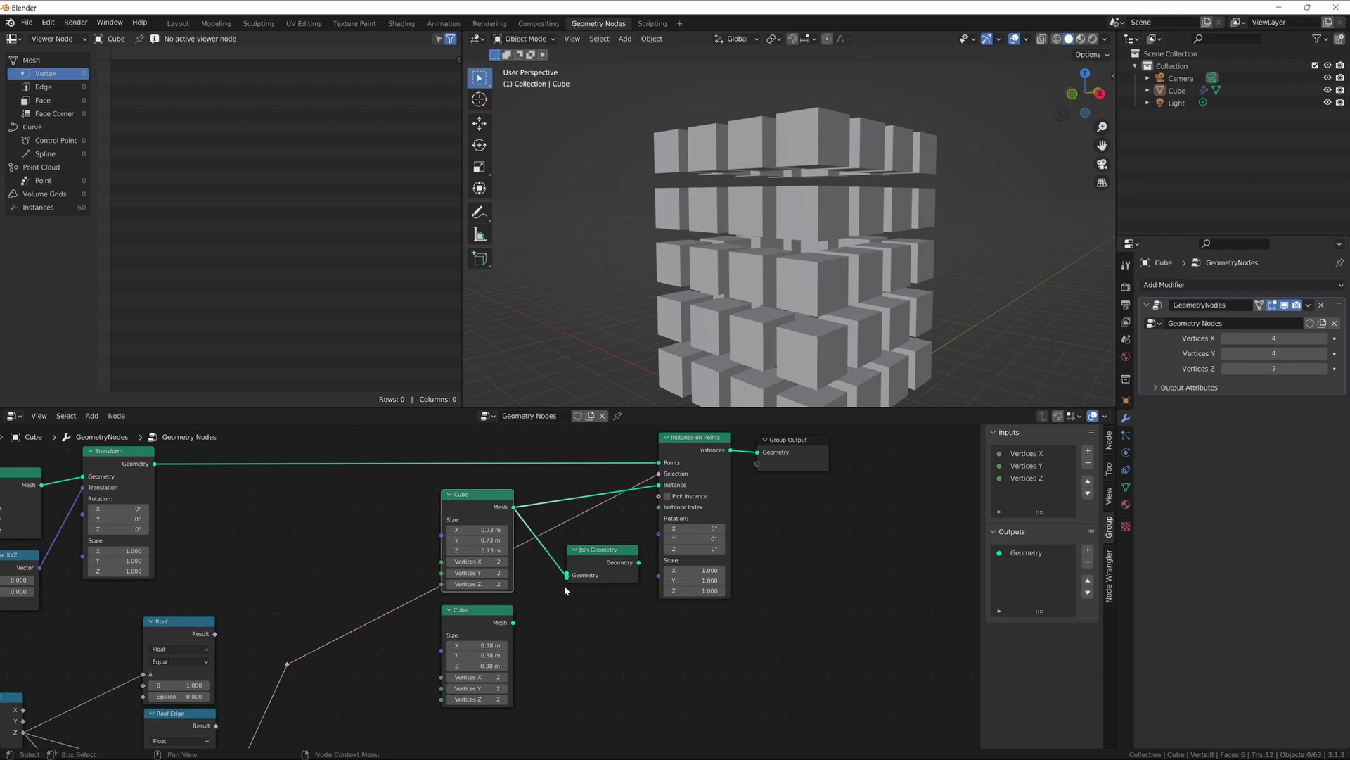
pyautogui.moveTo(514, 622); pyautogui.dragTo(569, 583)
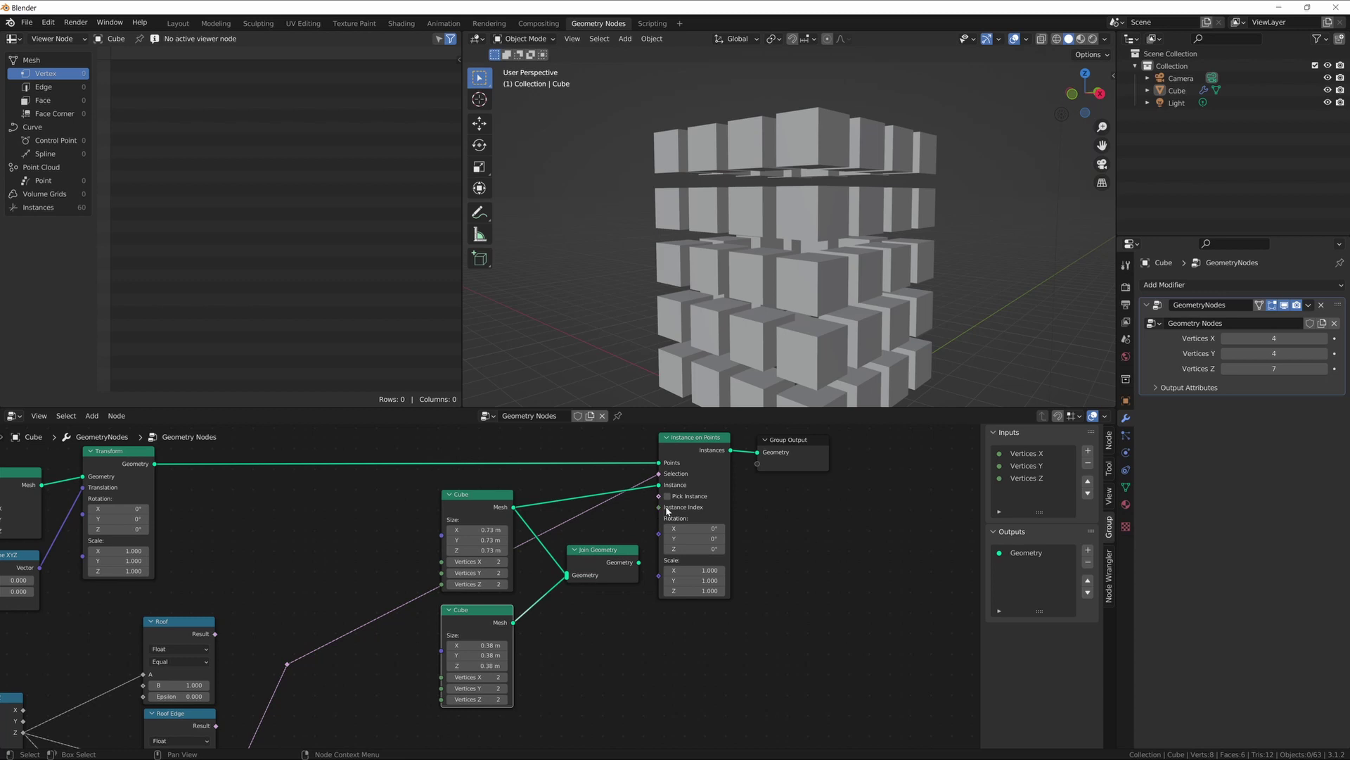
pyautogui.scroll(5, 600, 553)
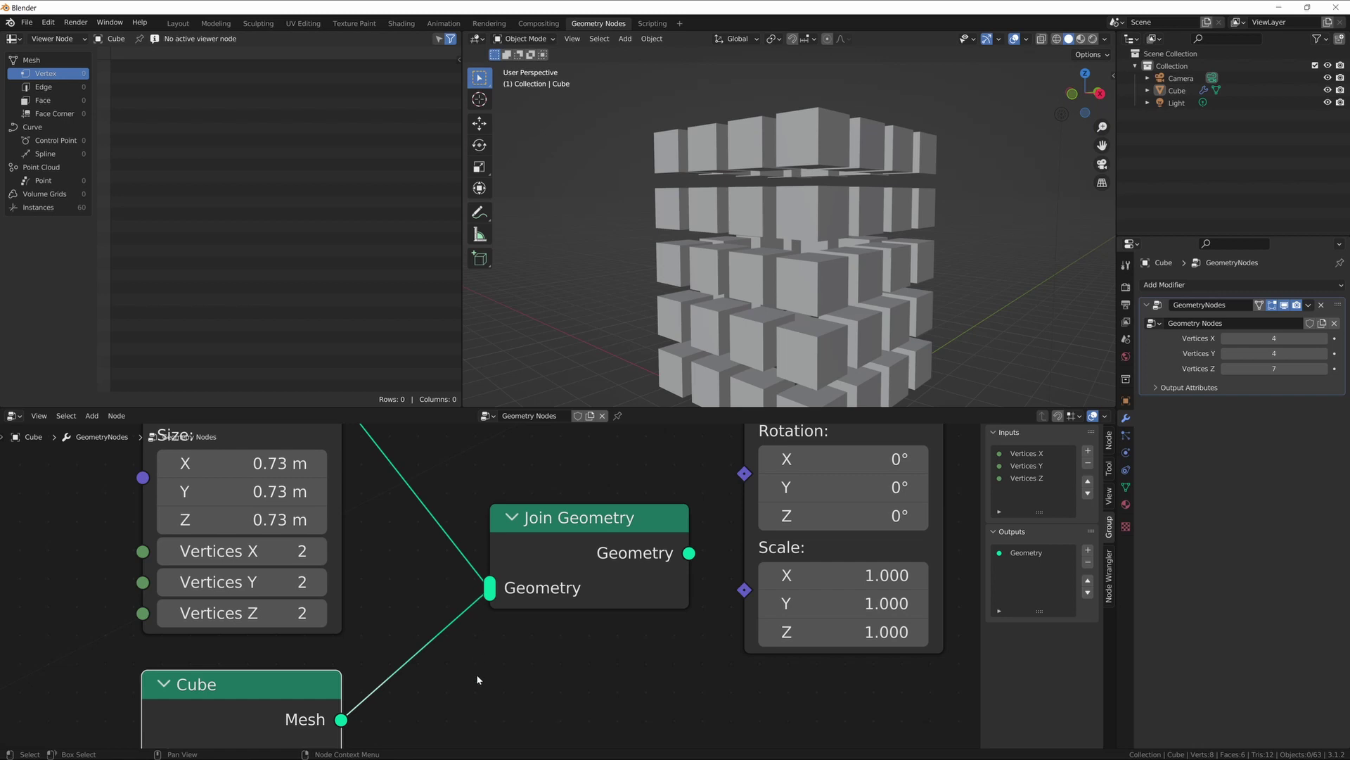
pyautogui.scroll(-6, 521, 625)
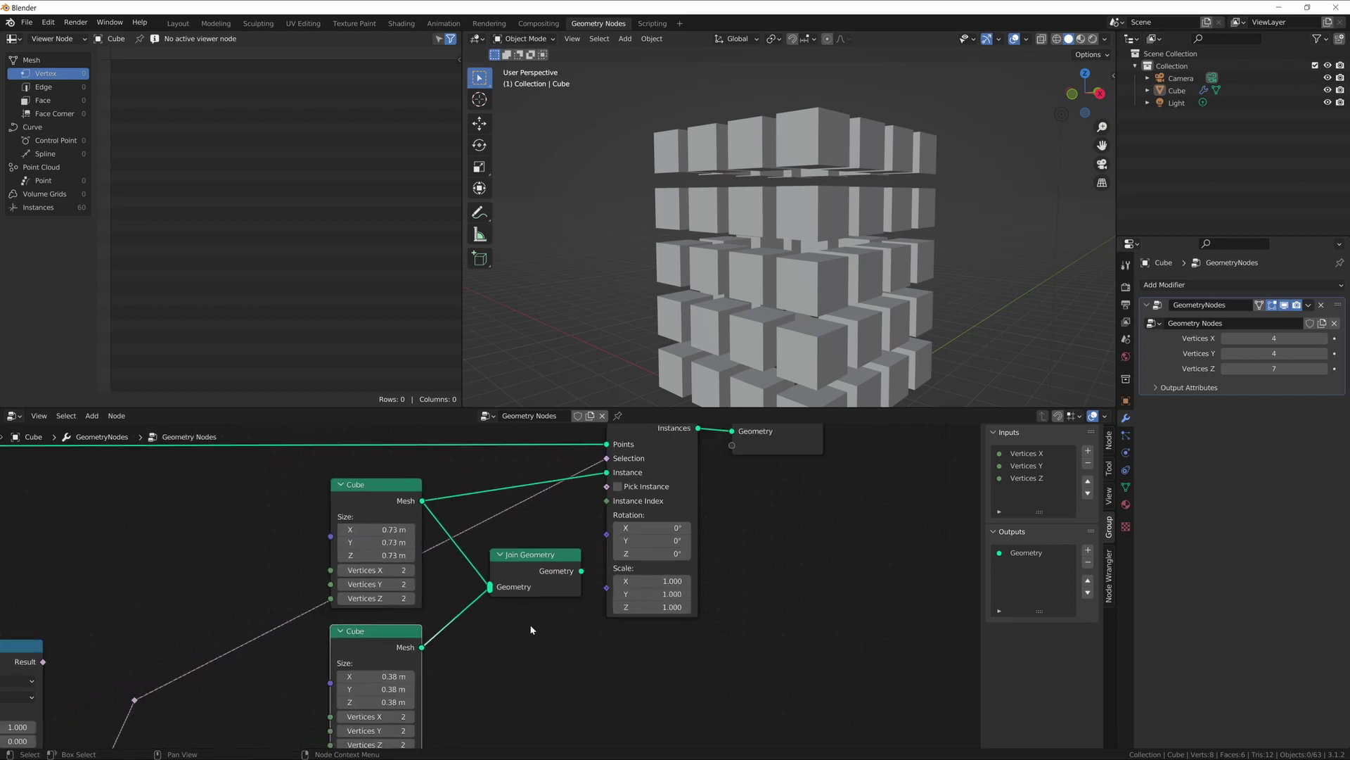
# Step: Move Instance on Points and Group Output farther right and connect the Join Geometry output to the Instance input
pyautogui.moveTo(524, 613); pyautogui.dragTo(522, 578, button='middle')
pyautogui.moveTo(524, 564); pyautogui.dragTo(506, 561)
pyautogui.moveTo(603, 435); pyautogui.dragTo(686, 496)
pyautogui.press('g')
pyautogui.press('x')
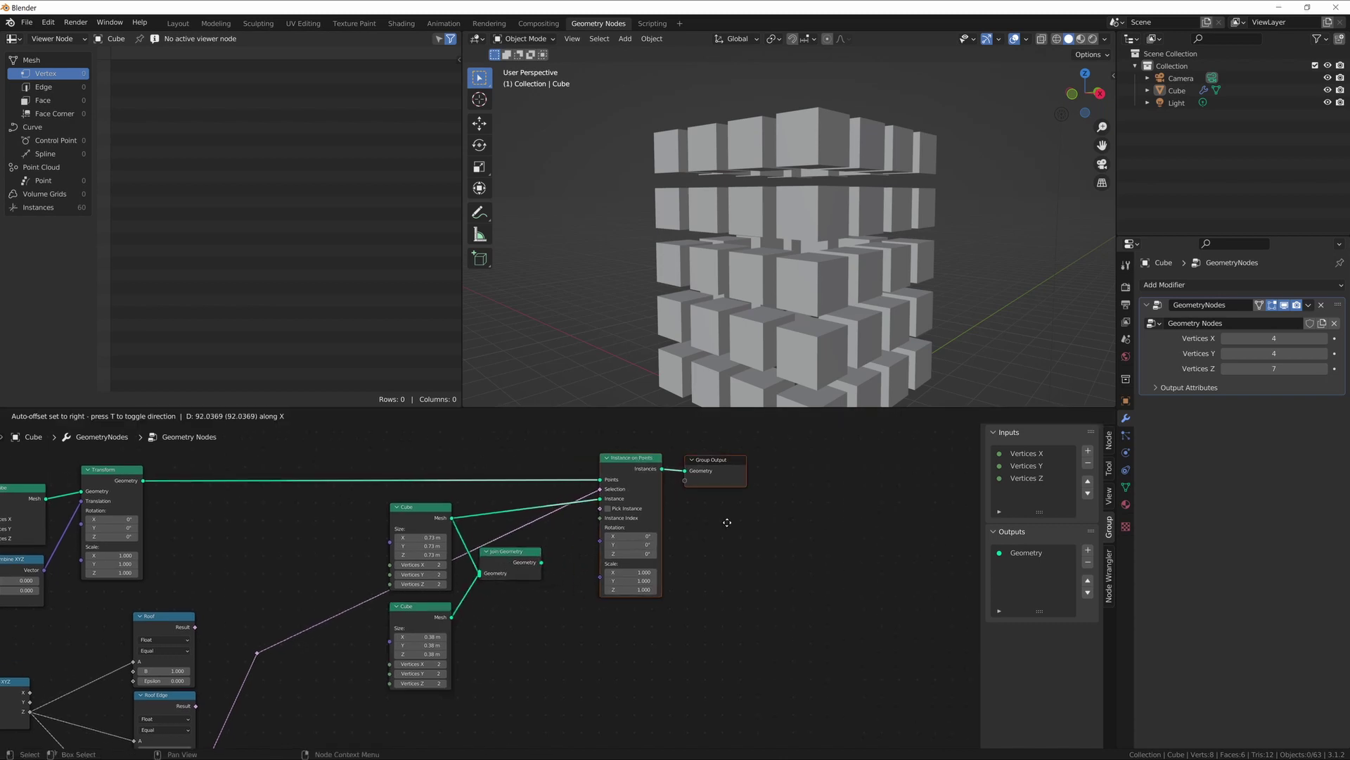
pyautogui.click(851, 535)
pyautogui.click(636, 594)
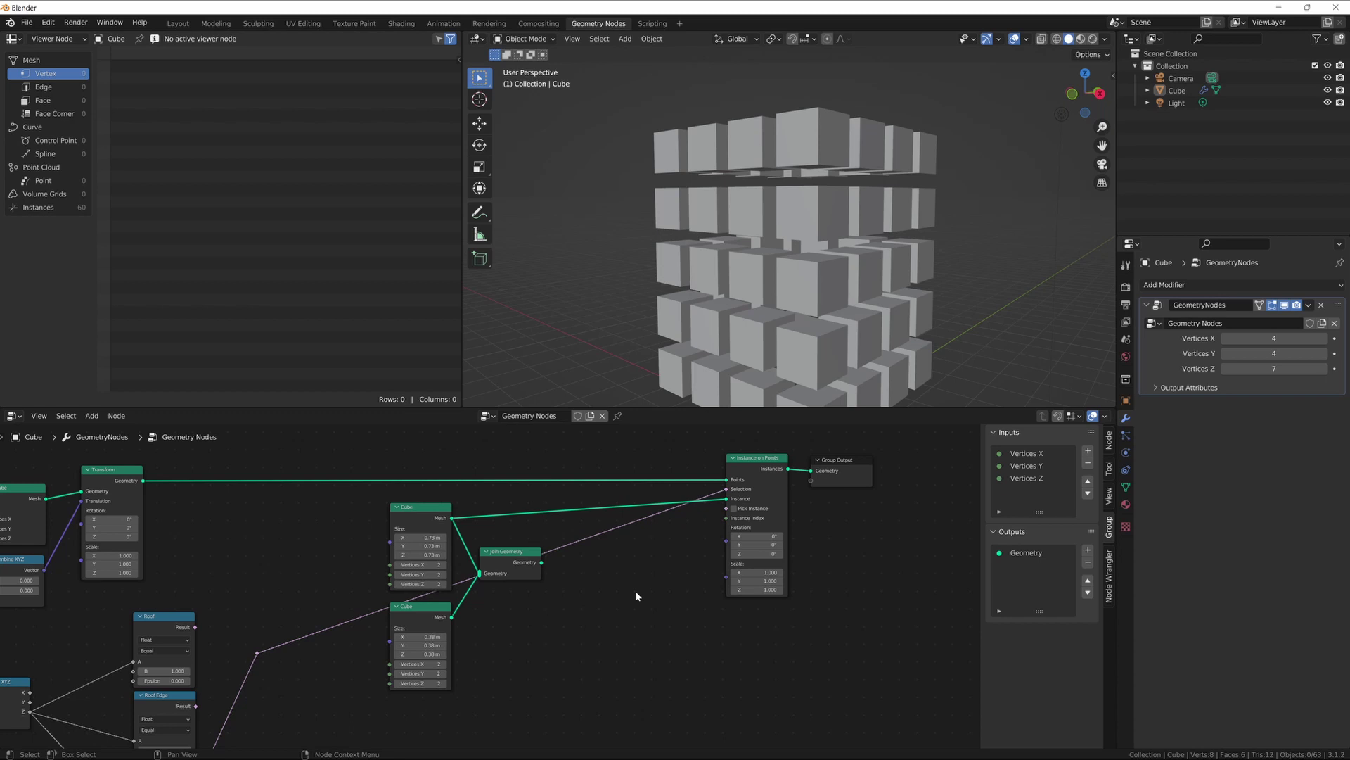
pyautogui.moveTo(541, 562); pyautogui.dragTo(726, 498)
pyautogui.moveTo(609, 616); pyautogui.dragTo(612, 605, button='middle')
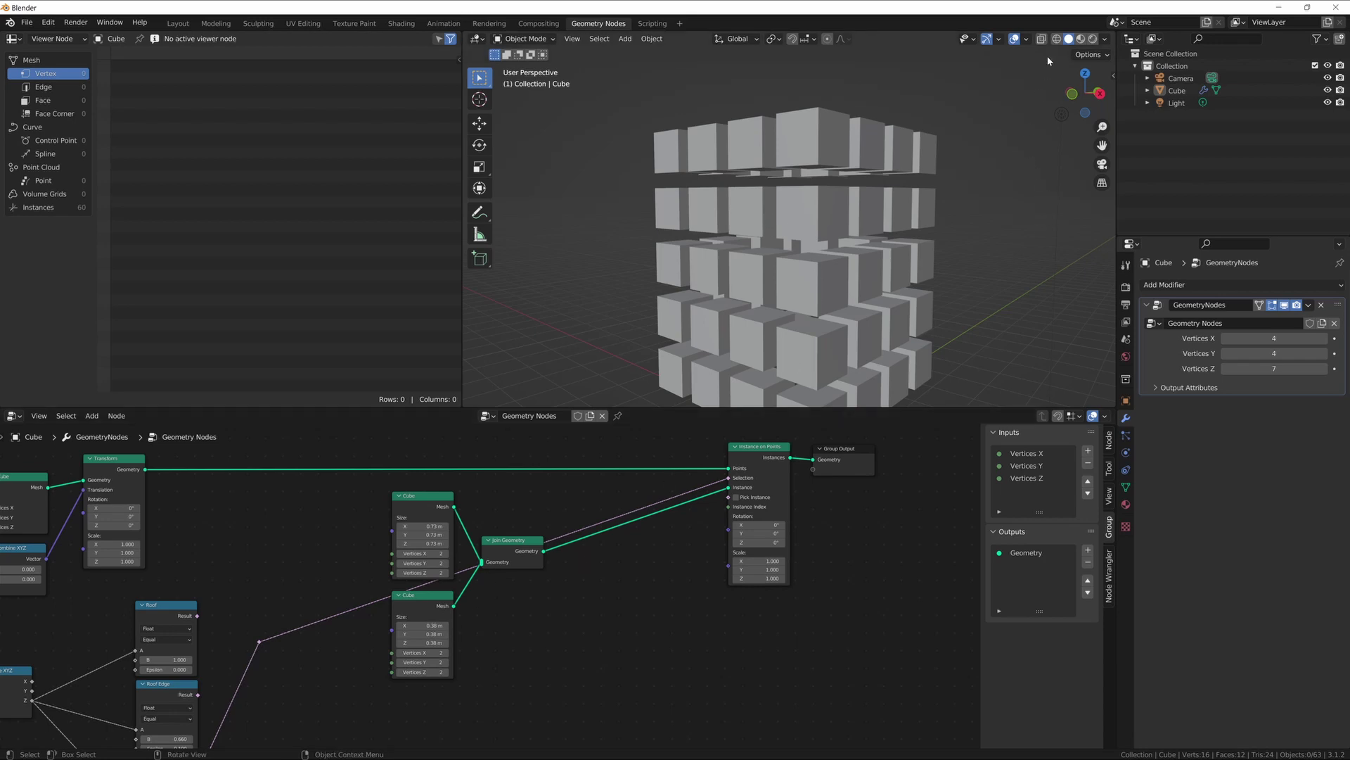
# Step: Inspect the joined cube instances in wireframe shading and return the viewport to solid shading
pyautogui.click(1057, 40)
pyautogui.moveTo(805, 238)
pyautogui.mouseDown(button='middle')
pyautogui.moveTo(778, 245)
pyautogui.moveTo(774, 180)
pyautogui.moveTo(792, 186)
pyautogui.moveTo(845, 133)
pyautogui.moveTo(818, 138)
pyautogui.mouseUp(button='middle')
pyautogui.click(774, 180)
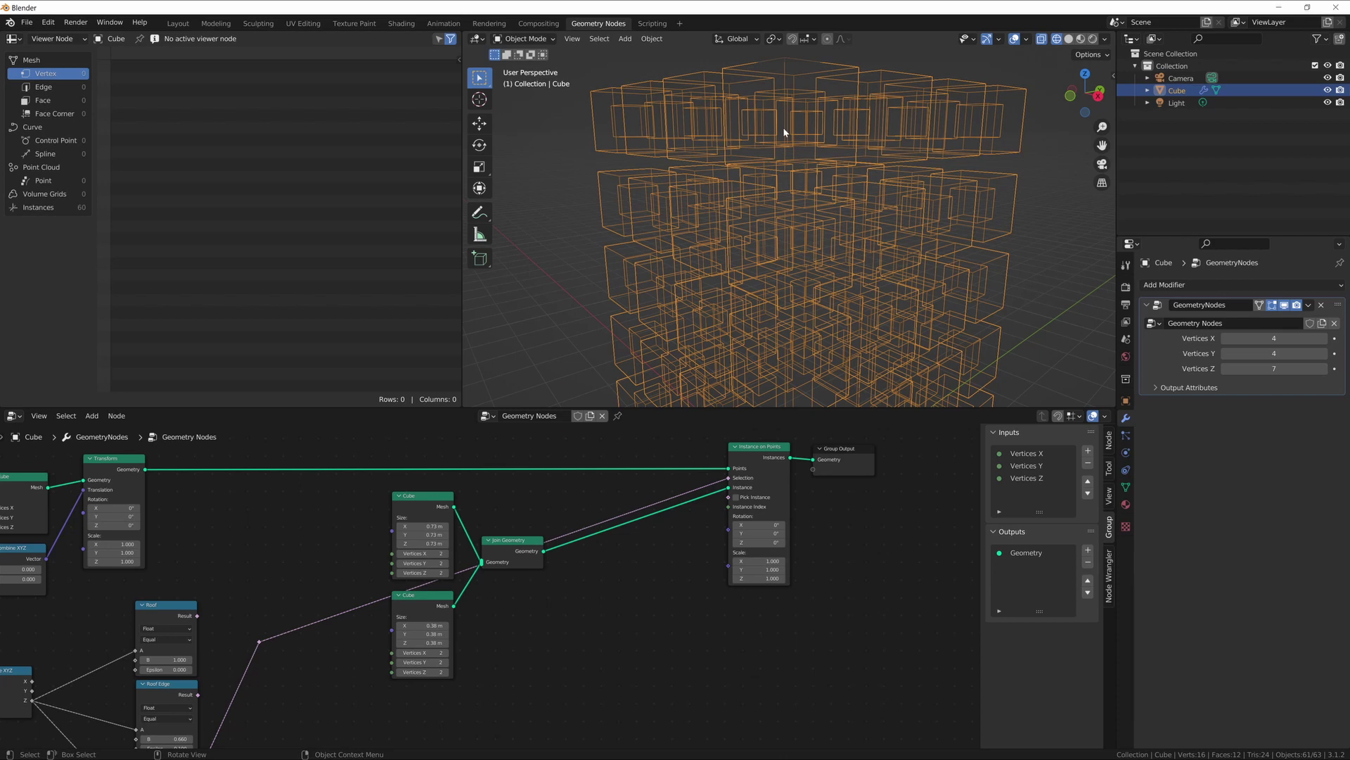
pyautogui.moveTo(789, 129); pyautogui.dragTo(778, 136, button='middle')
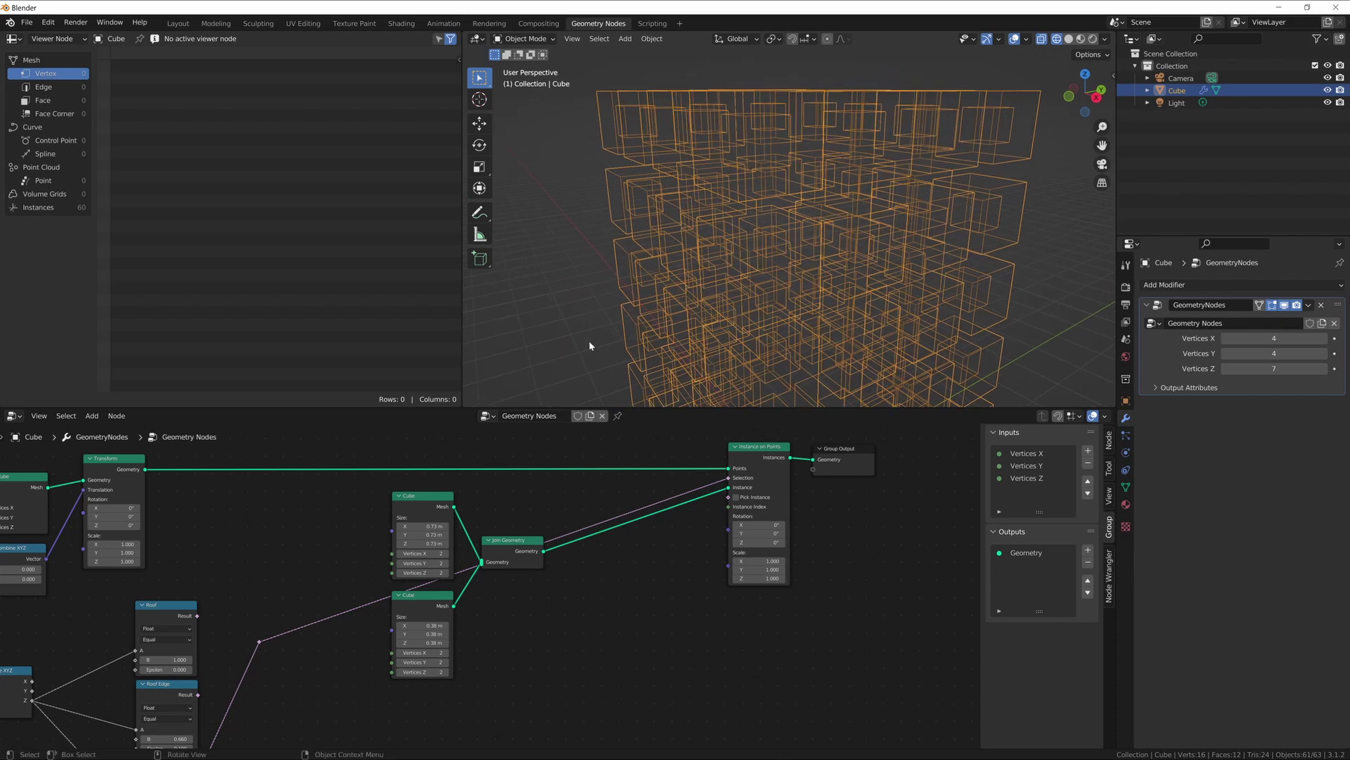
pyautogui.click(1068, 38)
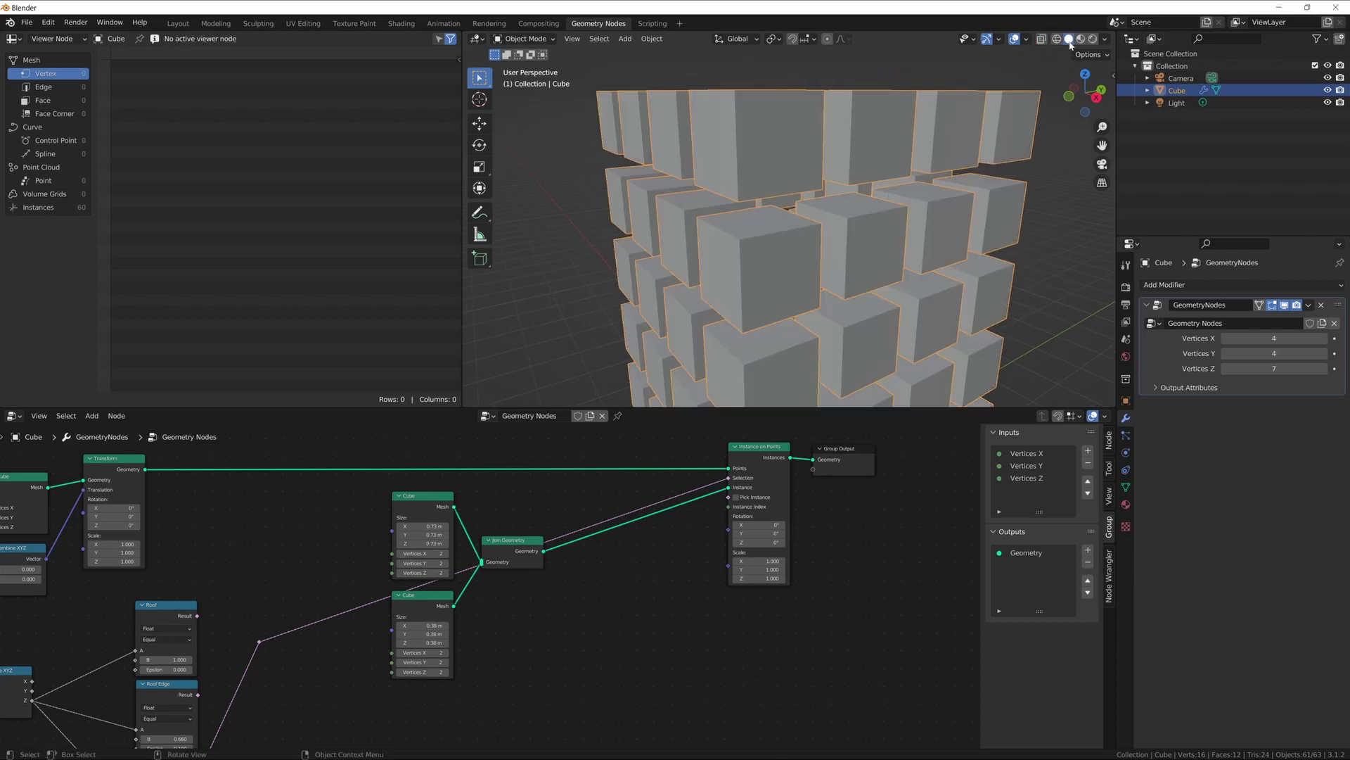
# Step: Increase the lower Cube's Z size to 0.86 m so it protrudes from the larger cube
pyautogui.moveTo(544, 638); pyautogui.dragTo(564, 633, button='middle')
pyautogui.keyDown('shift'); pyautogui.moveTo(446, 638); pyautogui.dragTo(563, 638); pyautogui.keyUp('shift')
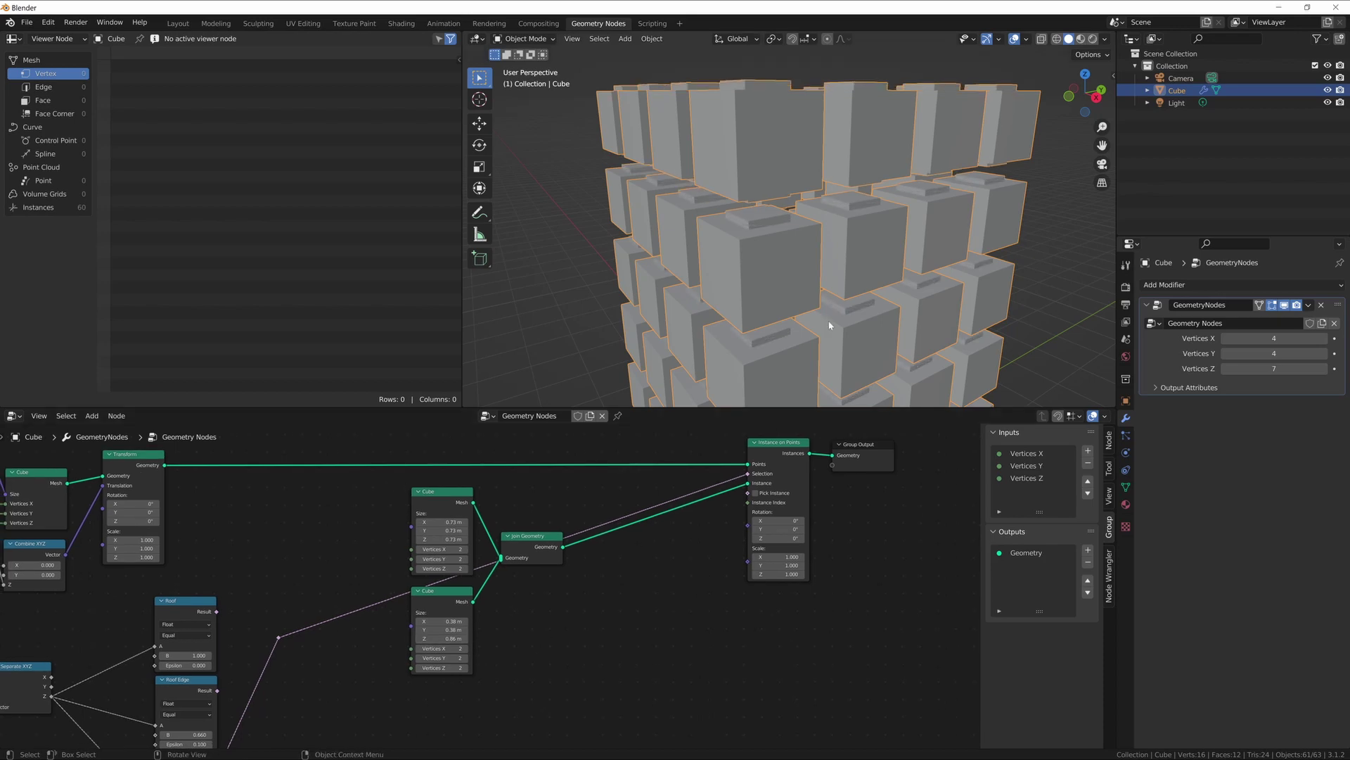
pyautogui.moveTo(829, 325); pyautogui.dragTo(854, 313, button='middle')
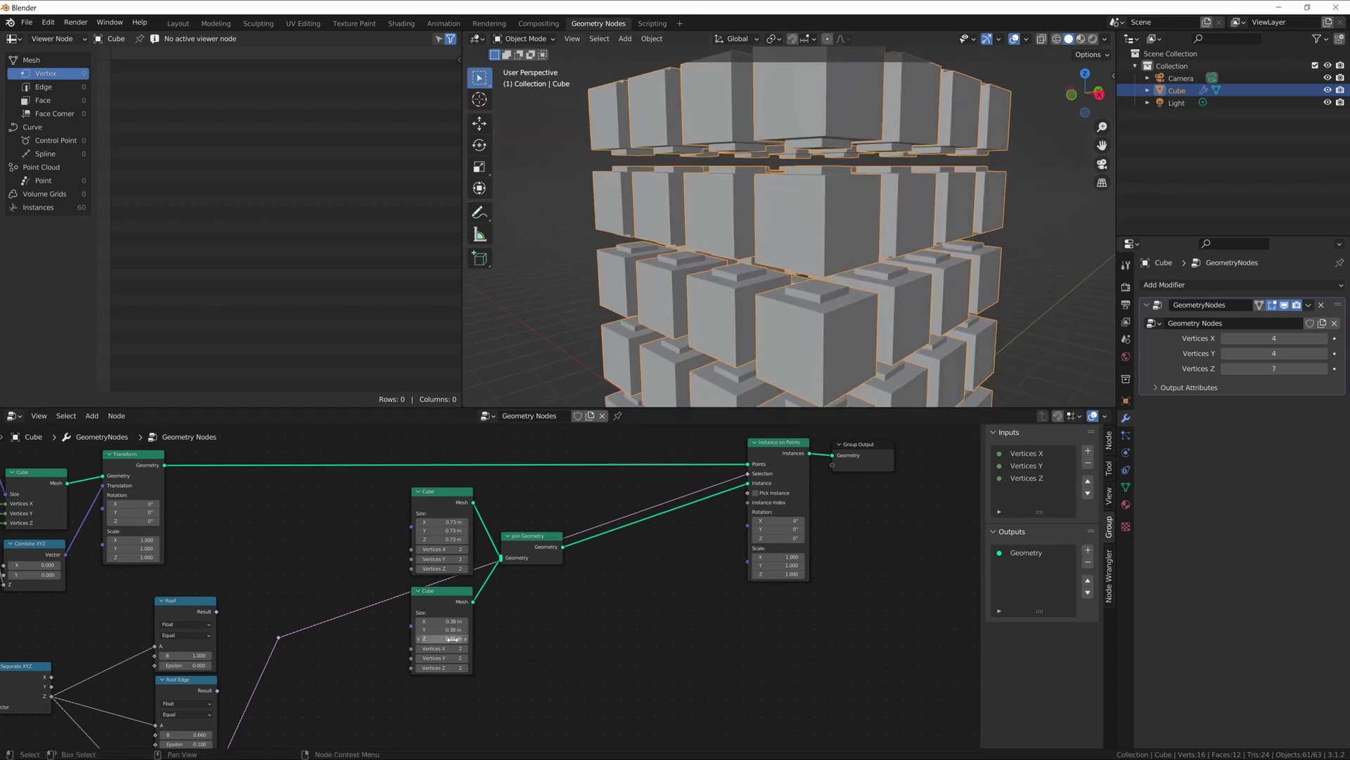
pyautogui.moveTo(820, 203); pyautogui.dragTo(790, 205, button='middle')
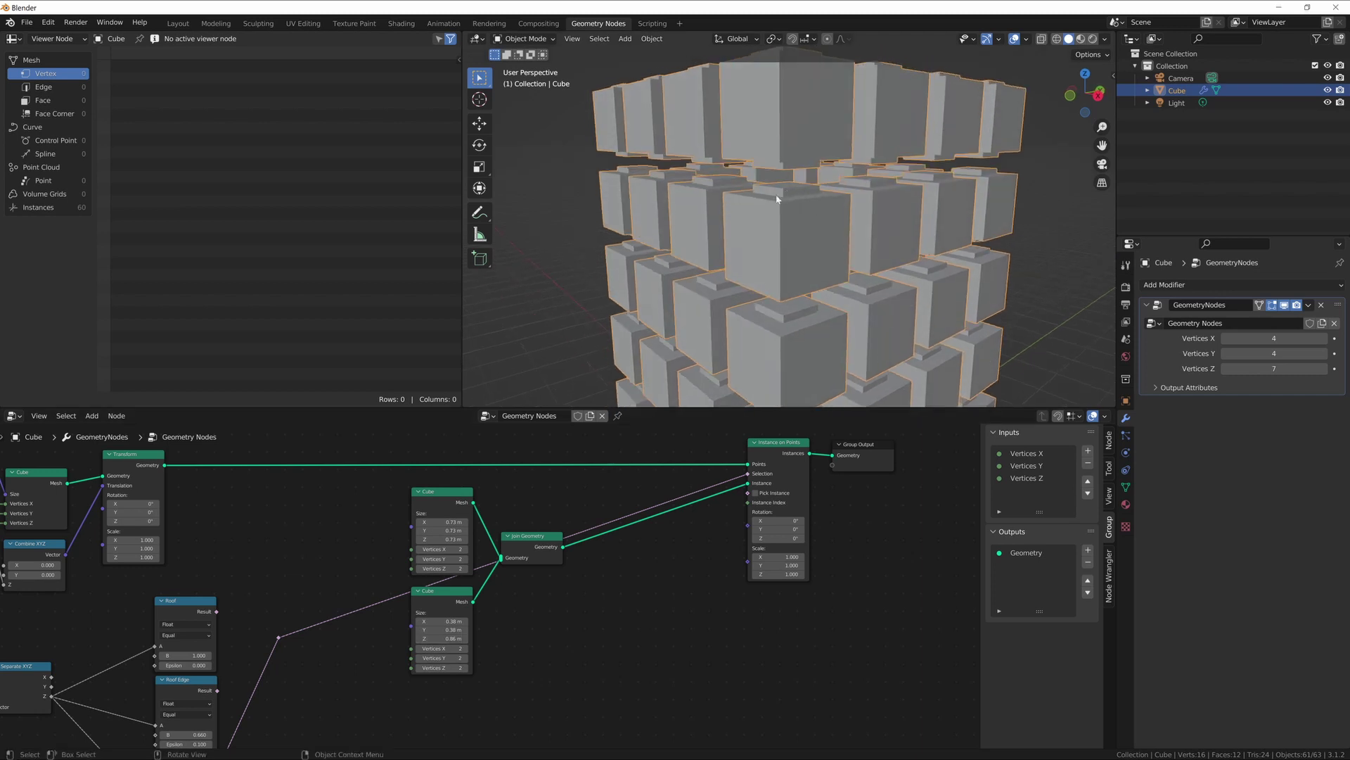
# Step: Enable Pick Instance on the Instance on Points node and move Join Geometry farther right, away from the Cube nodes
pyautogui.moveTo(597, 639); pyautogui.dragTo(629, 582, button='middle')
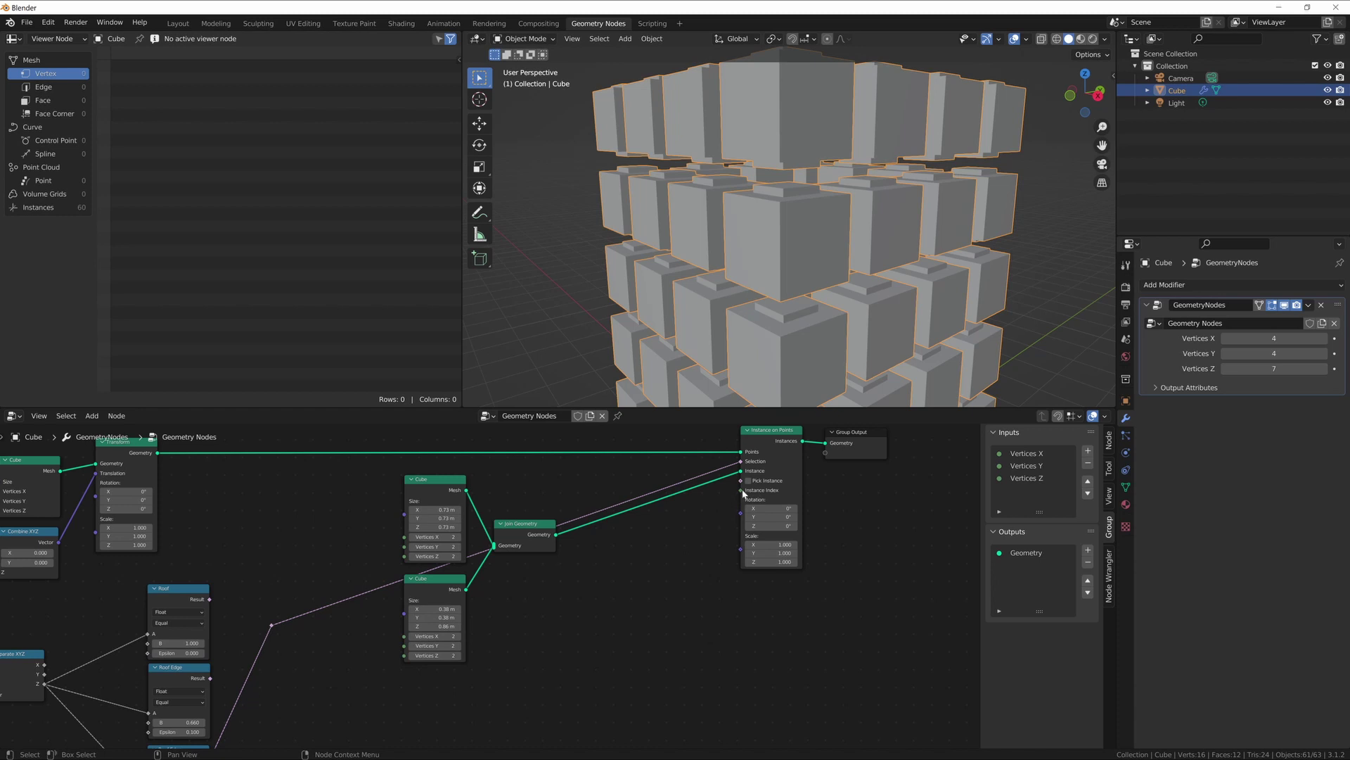
pyautogui.scroll(4, 591, 594)
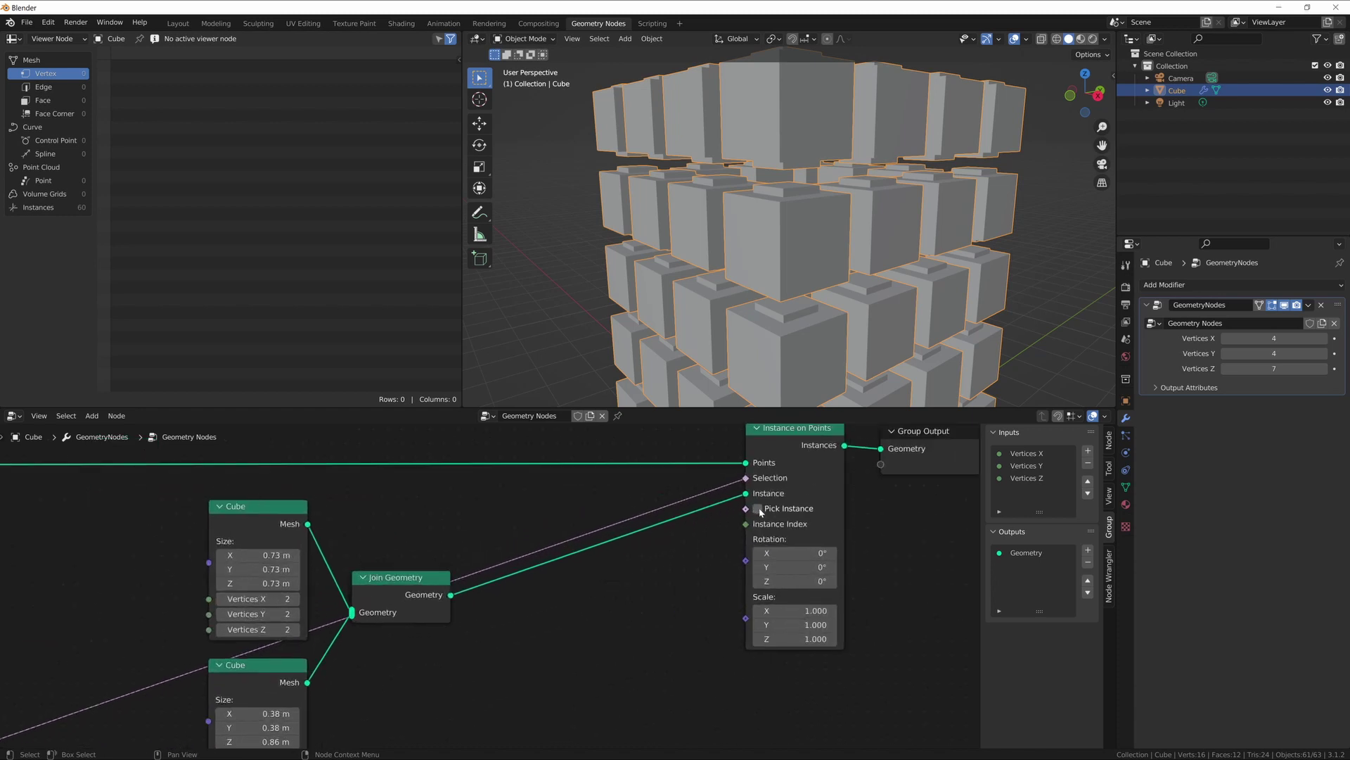
pyautogui.click(758, 509)
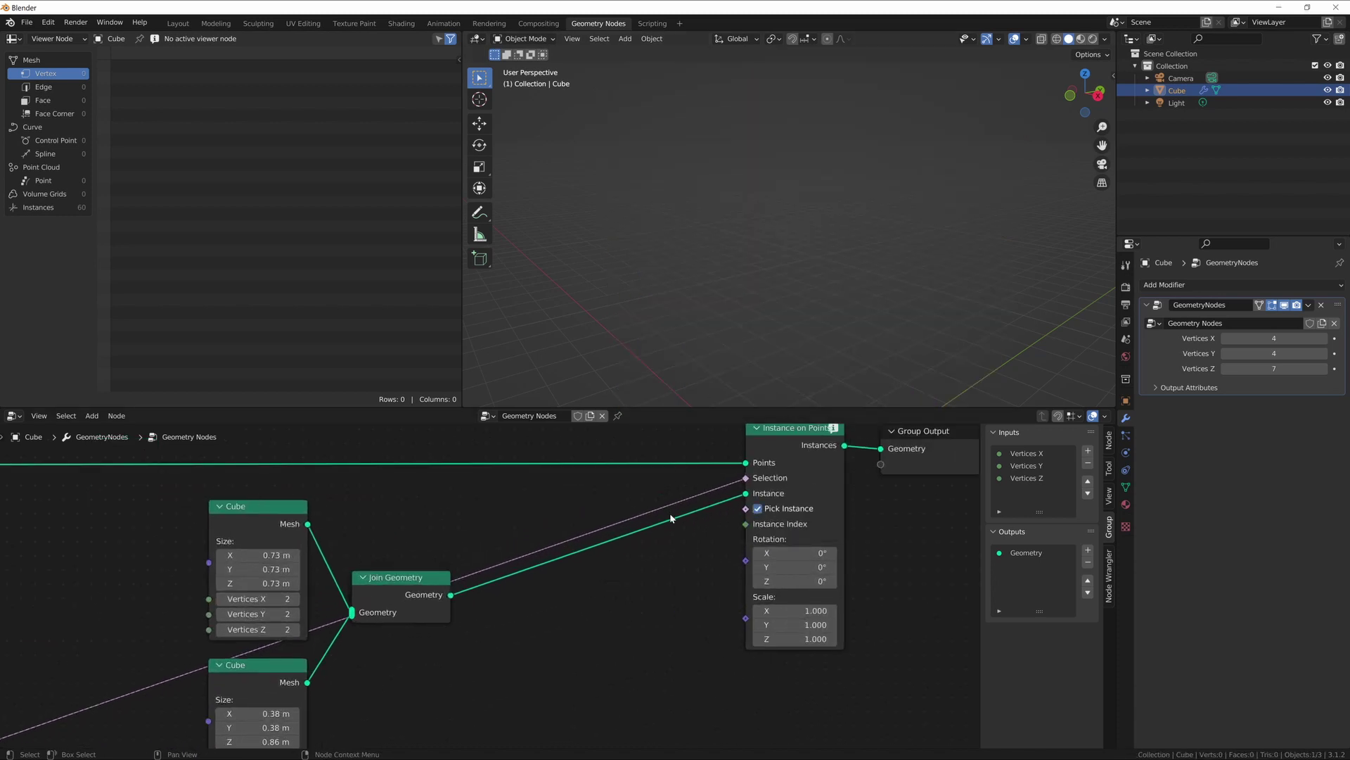
pyautogui.moveTo(834, 430)
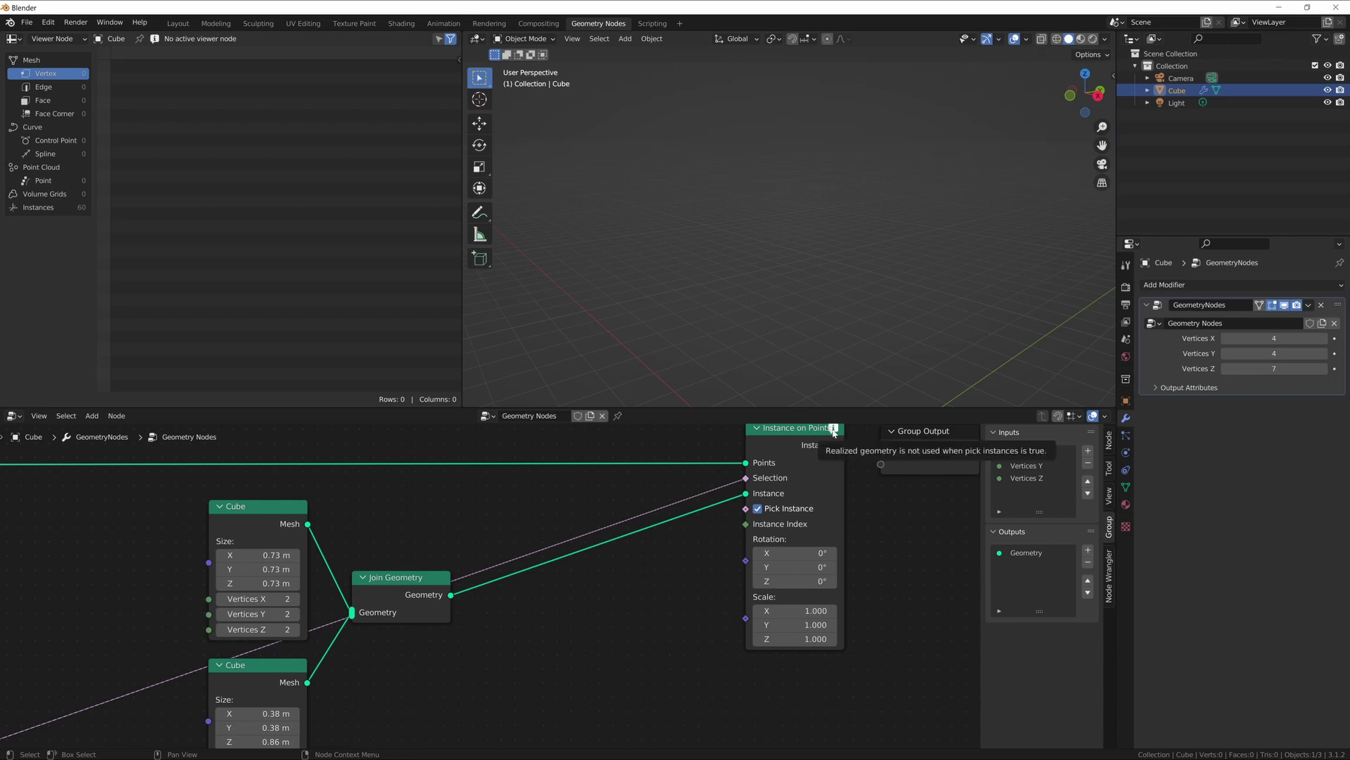
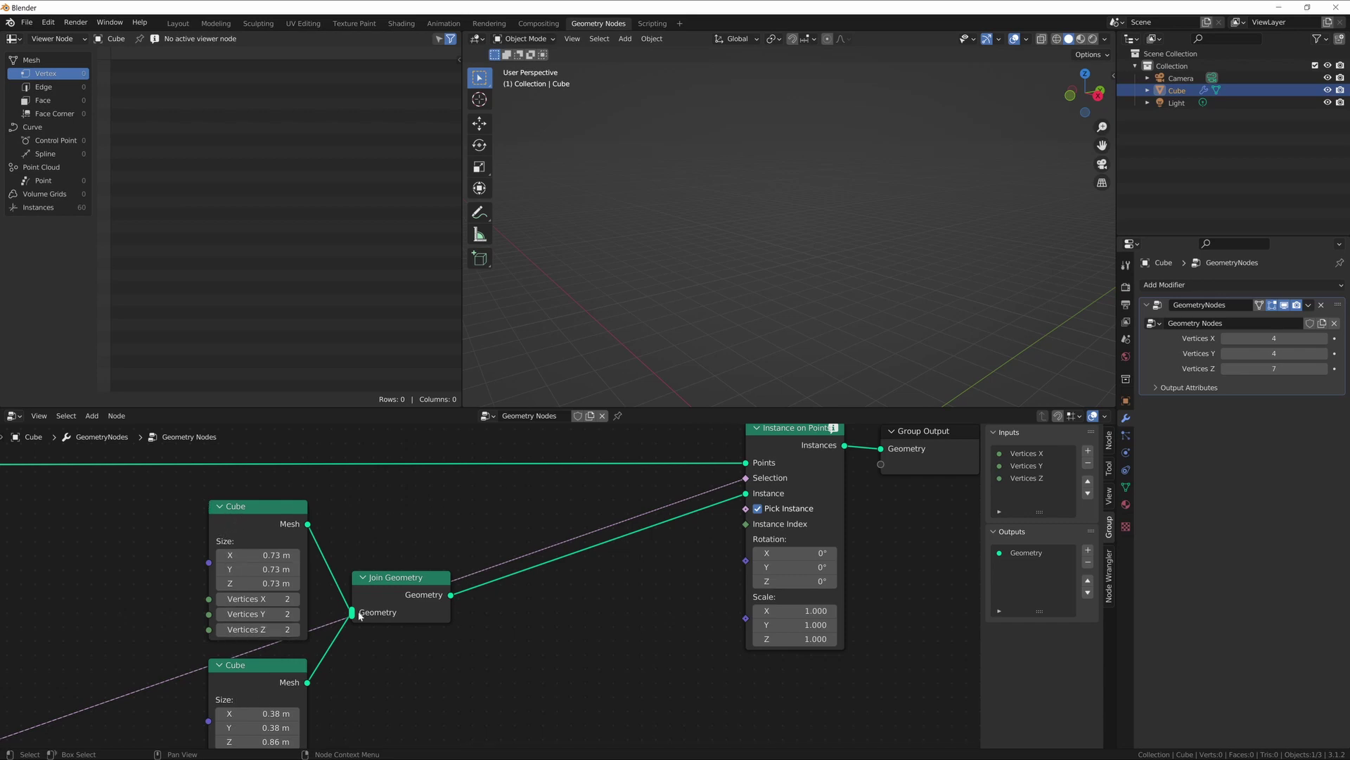
pyautogui.moveTo(392, 603); pyautogui.dragTo(544, 576)
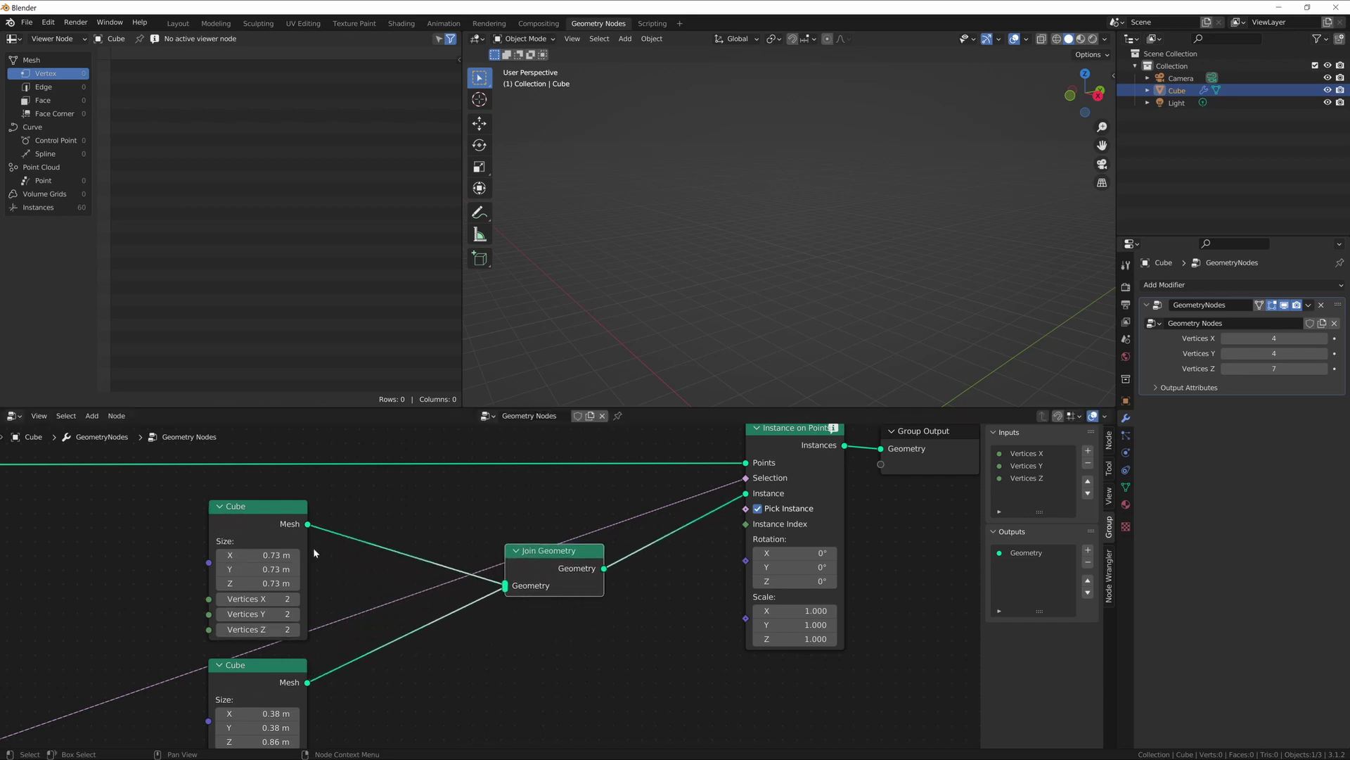
# Step: Compare the spreadsheet data of the 0.73 m Cube's mesh with the instances output by Instance on Points
pyautogui.click(279, 522)
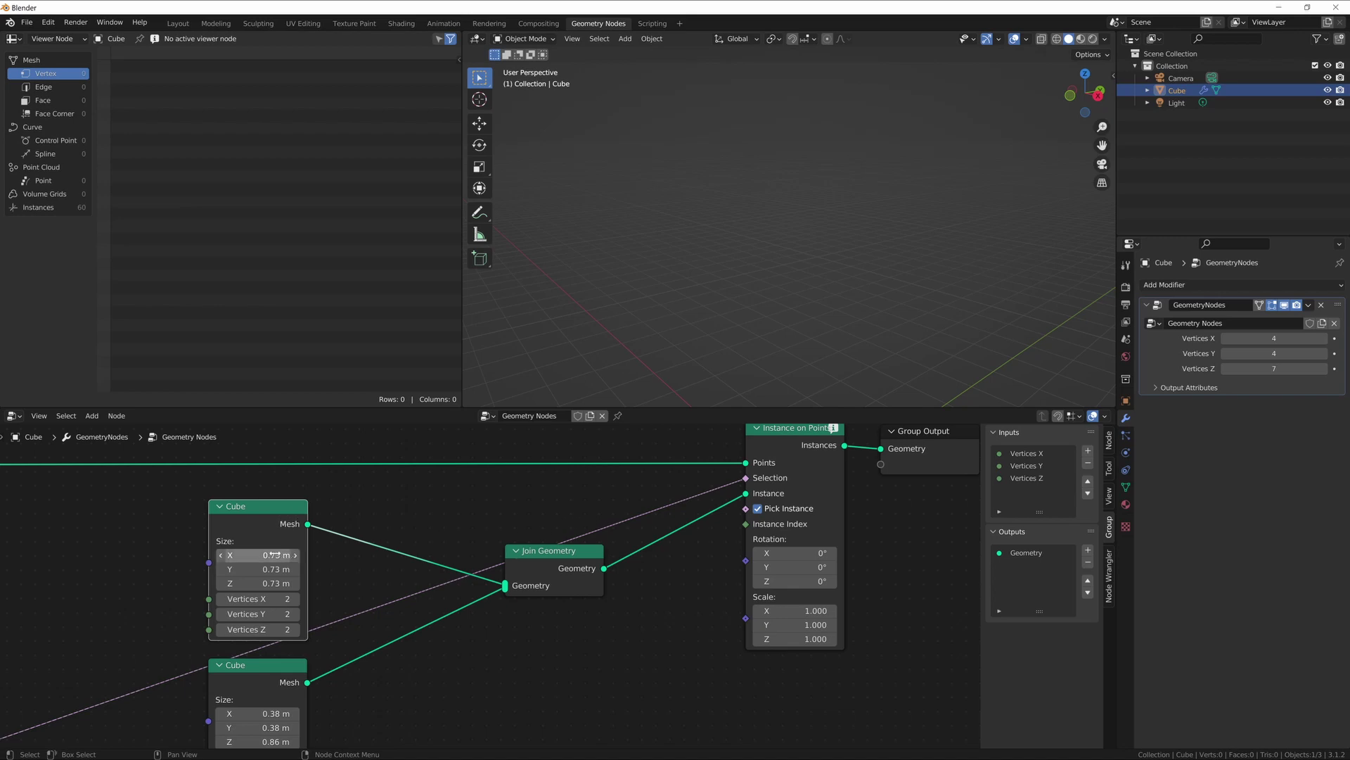
pyautogui.keyDown('ctrl'); pyautogui.keyDown('shift'); pyautogui.click(270, 520); pyautogui.keyUp('shift'); pyautogui.keyUp('ctrl')
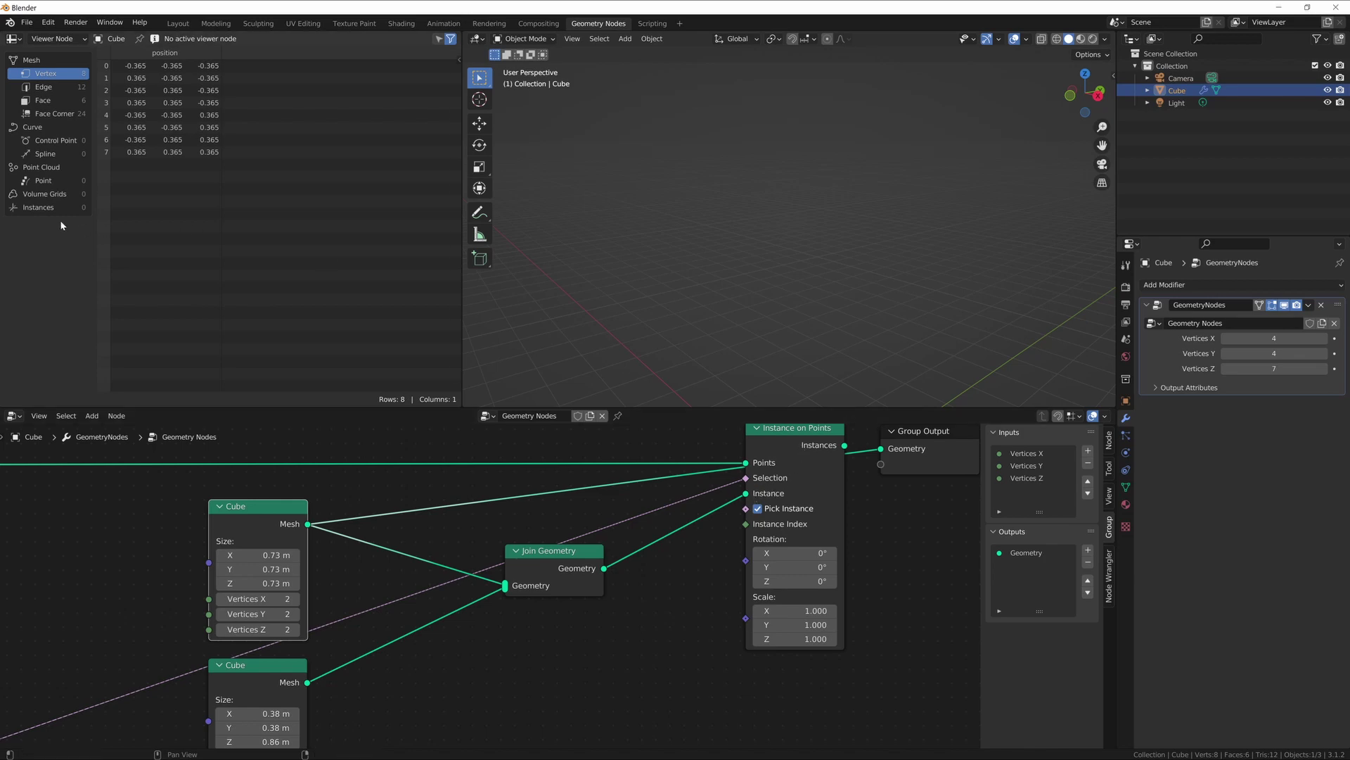
pyautogui.keyDown('ctrl'); pyautogui.keyDown('shift'); pyautogui.click(782, 456); pyautogui.keyUp('shift'); pyautogui.keyUp('ctrl')
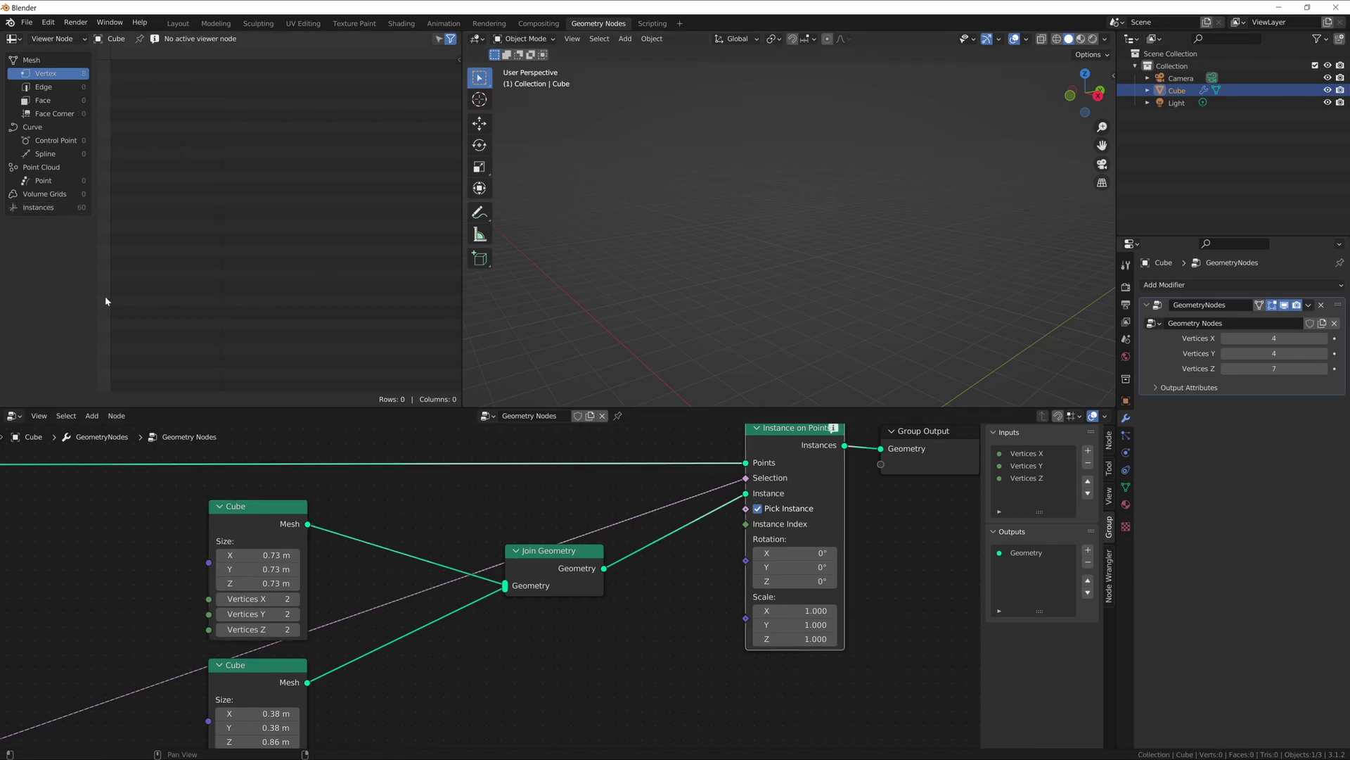
pyautogui.click(39, 208)
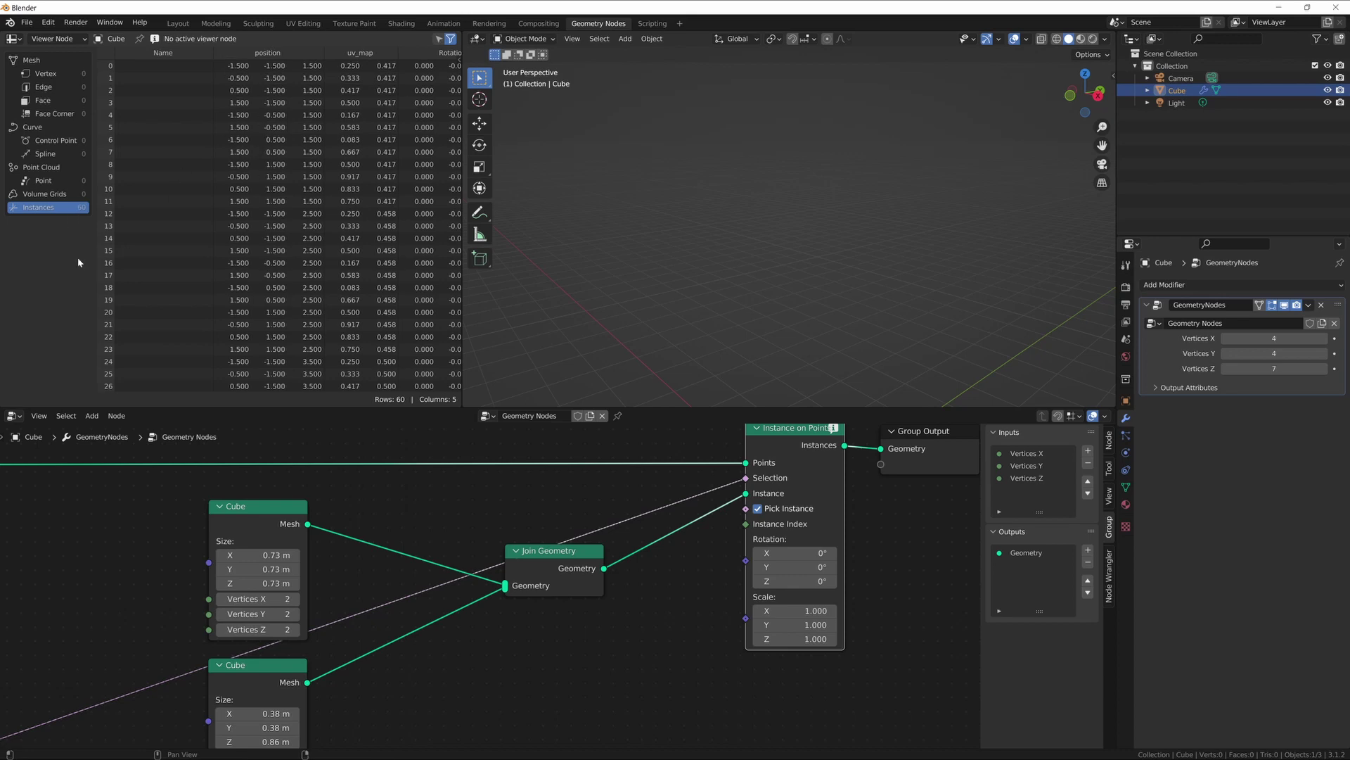
pyautogui.click(71, 74)
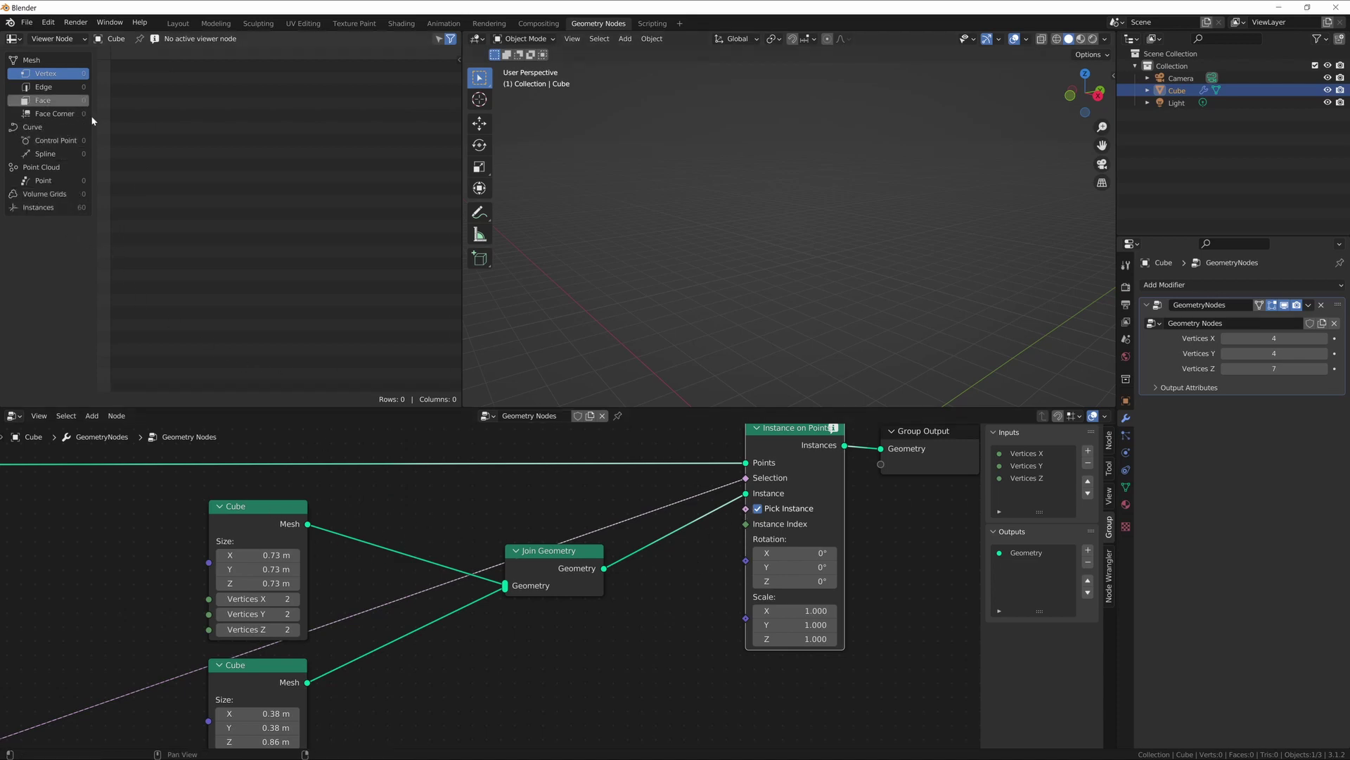
# Step: Add a Geometry to Instance node on the link between the upper Cube and Join Geometry
pyautogui.hotkey('shift', 'a')
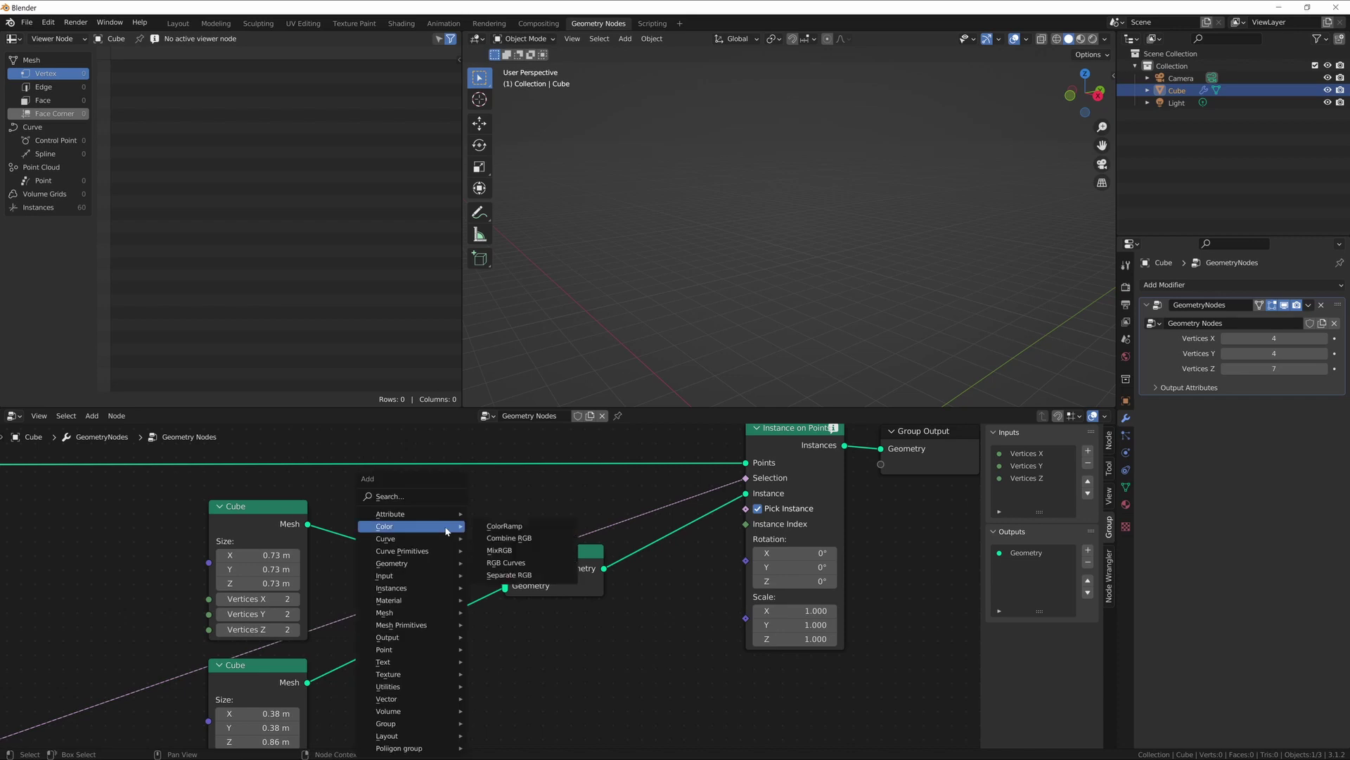
pyautogui.write('d')
pyautogui.press('BackSpace')
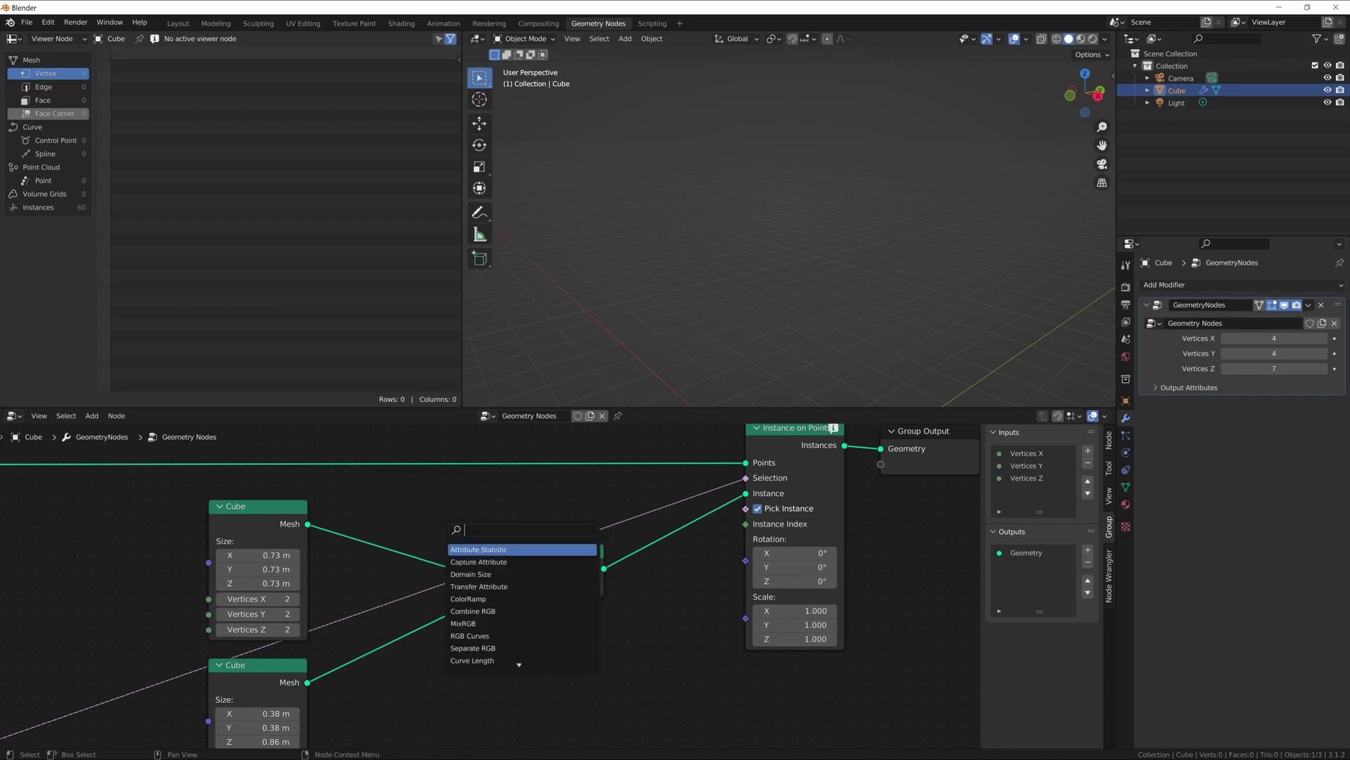
pyautogui.write('mesh to inst')
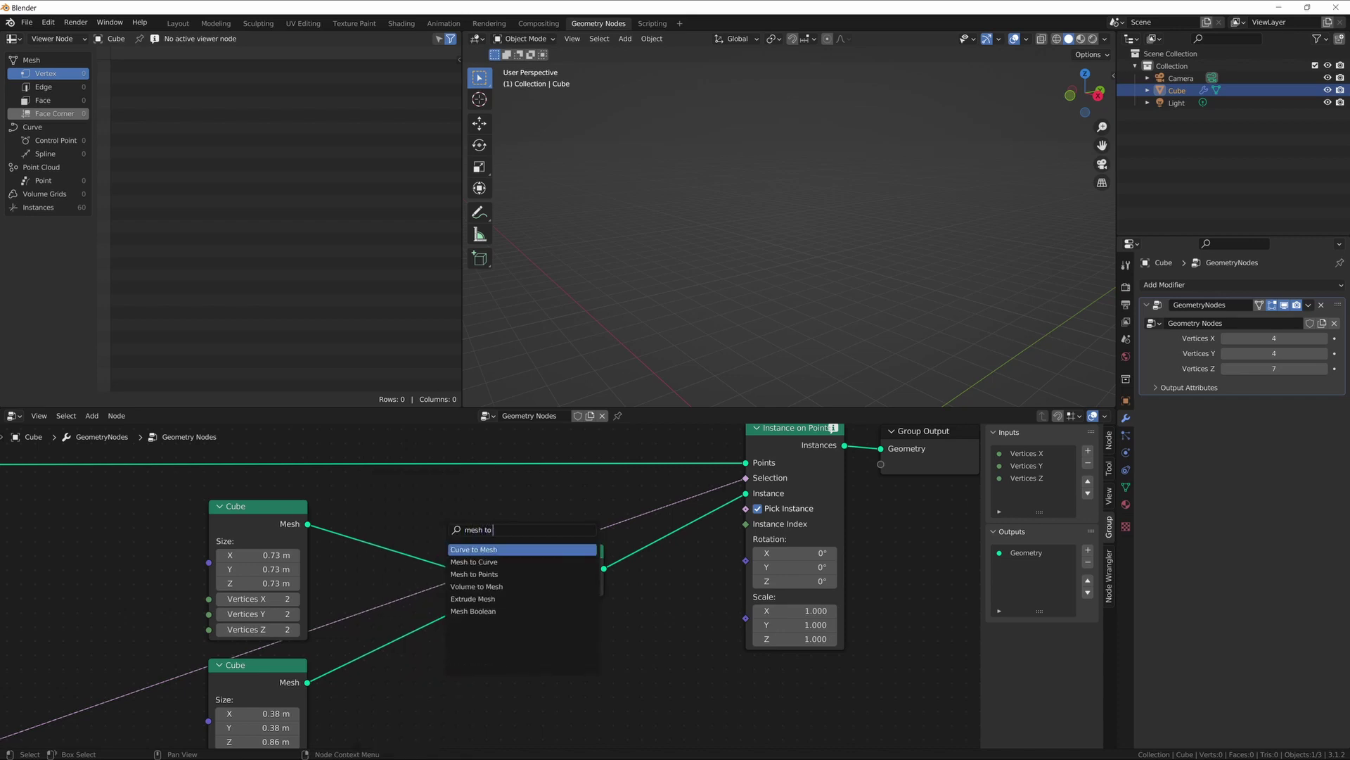
pyautogui.press('BackSpace')
pyautogui.press('BackSpace')
pyautogui.press('BackSpace')
pyautogui.press('BackSpace')
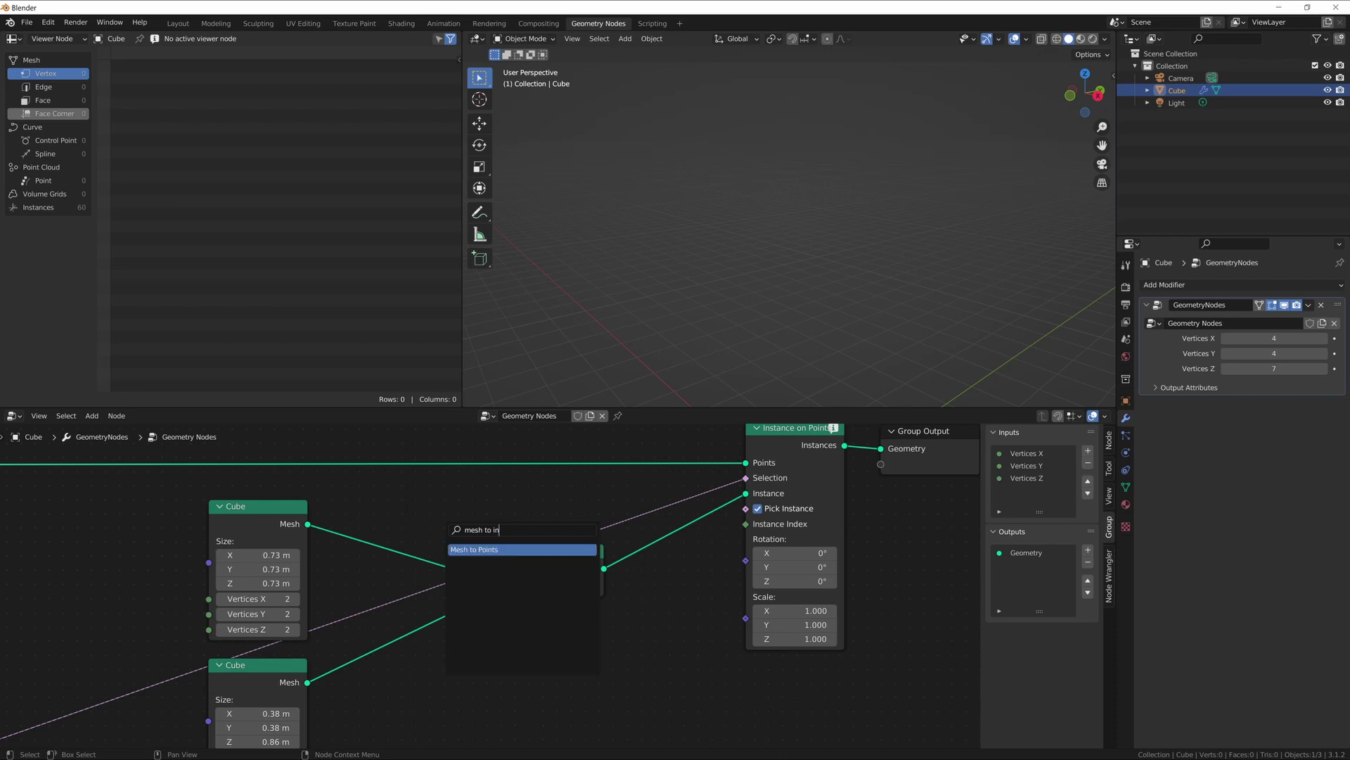
pyautogui.press('BackSpace')
pyautogui.press('BackSpace')
pyautogui.press('BackSpace')
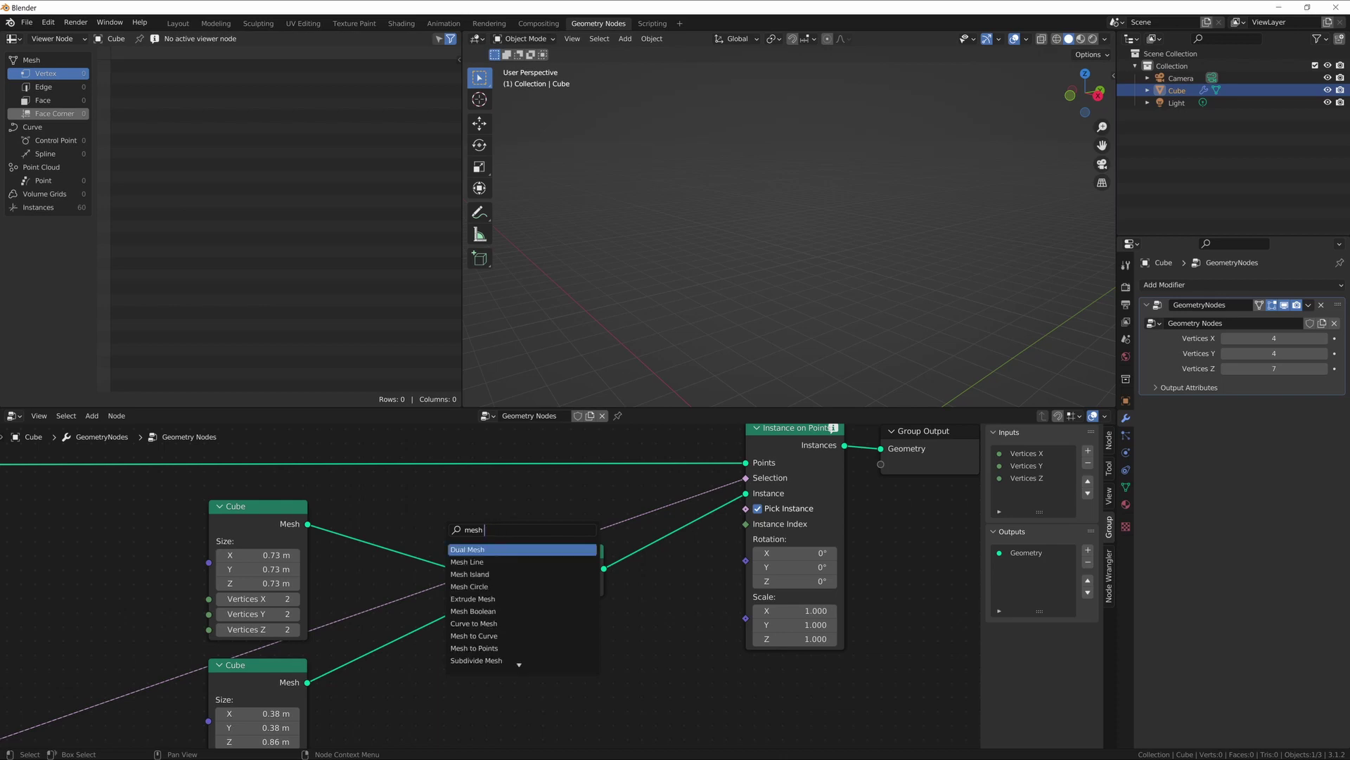
pyautogui.press('BackSpace')
pyautogui.press('BackSpace')
pyautogui.press('BackSpace')
pyautogui.press('BackSpace')
pyautogui.write('instance')
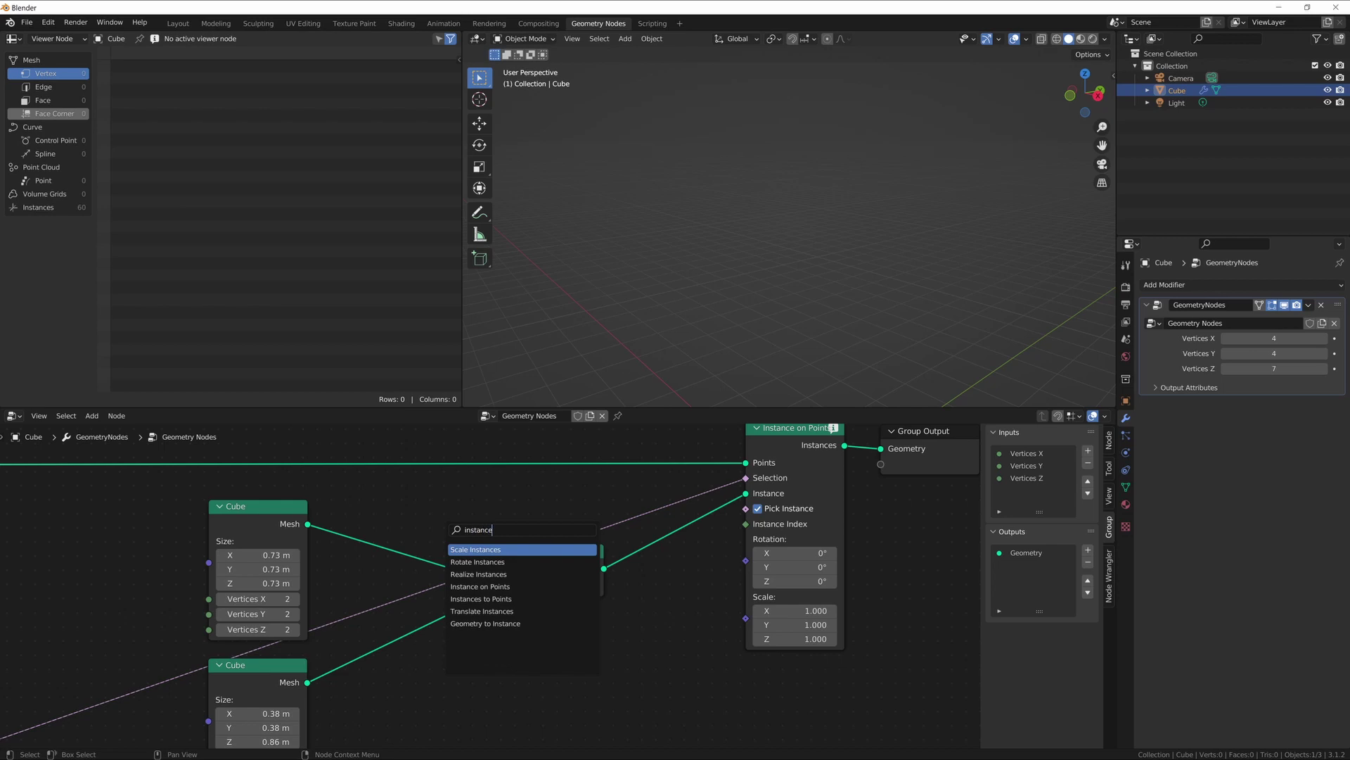
pyautogui.press('Down')
pyautogui.press('Down')
pyautogui.press('Down')
pyautogui.press('Down')
pyautogui.press('Down')
pyautogui.press('Down')
pyautogui.press('Return')
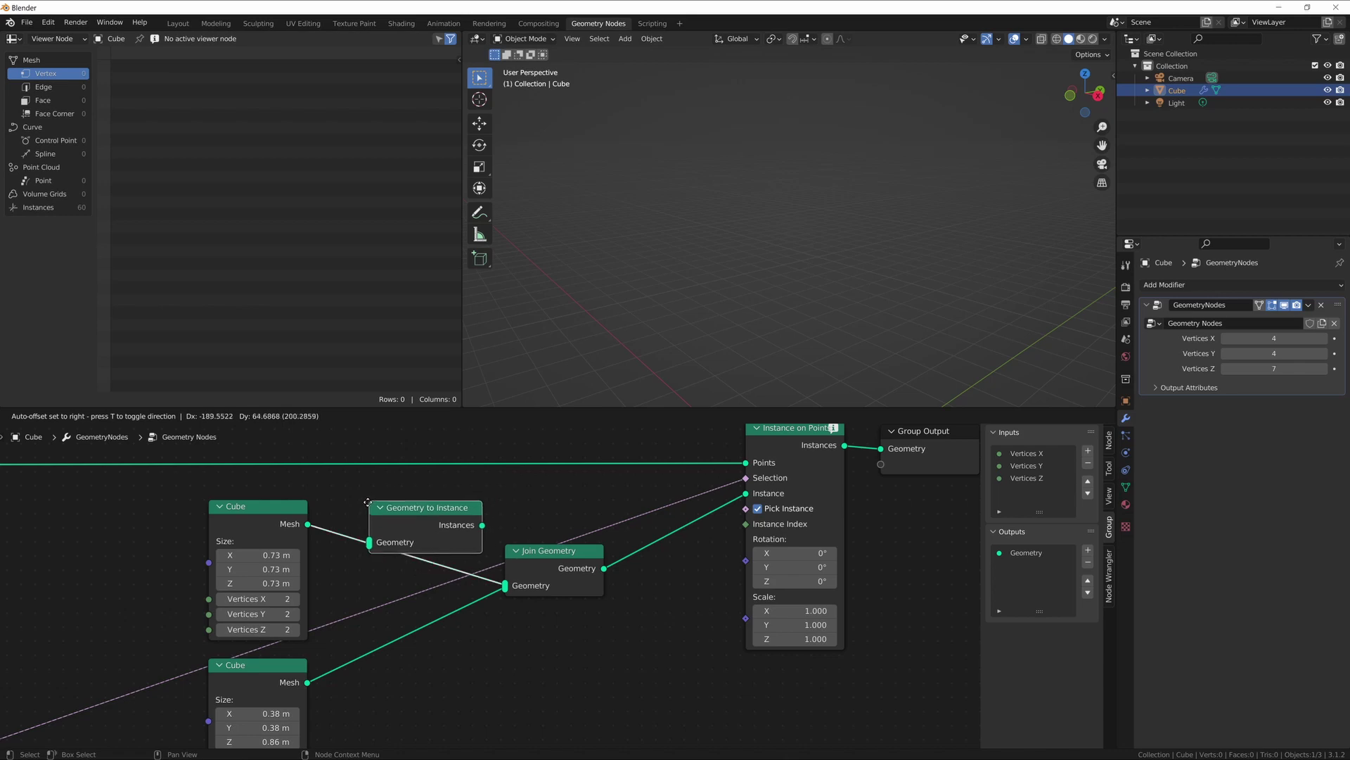
pyautogui.click(362, 507)
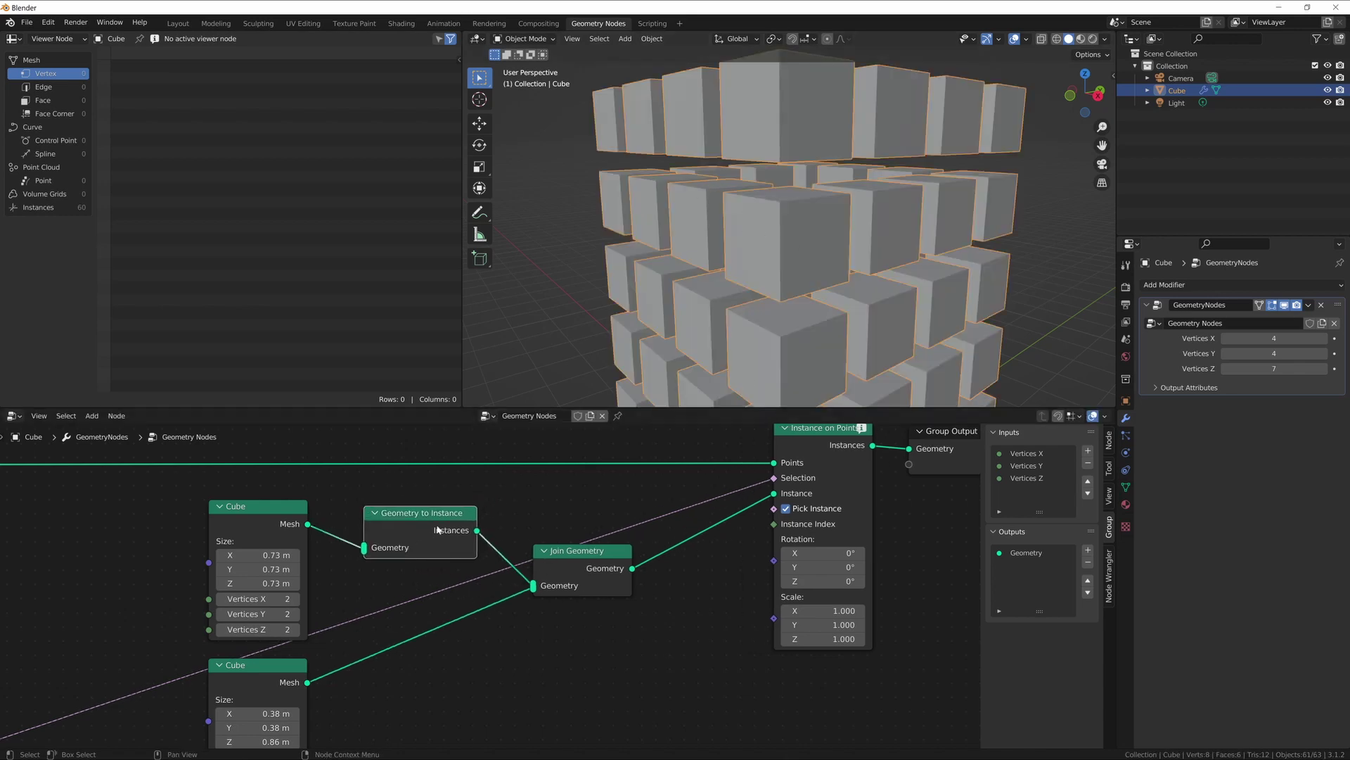
# Step: Duplicate the Geometry to Instance node and insert the copy between the lower Cube and Join Geometry
pyautogui.hotkey('shift', 'd')
pyautogui.click(437, 642)
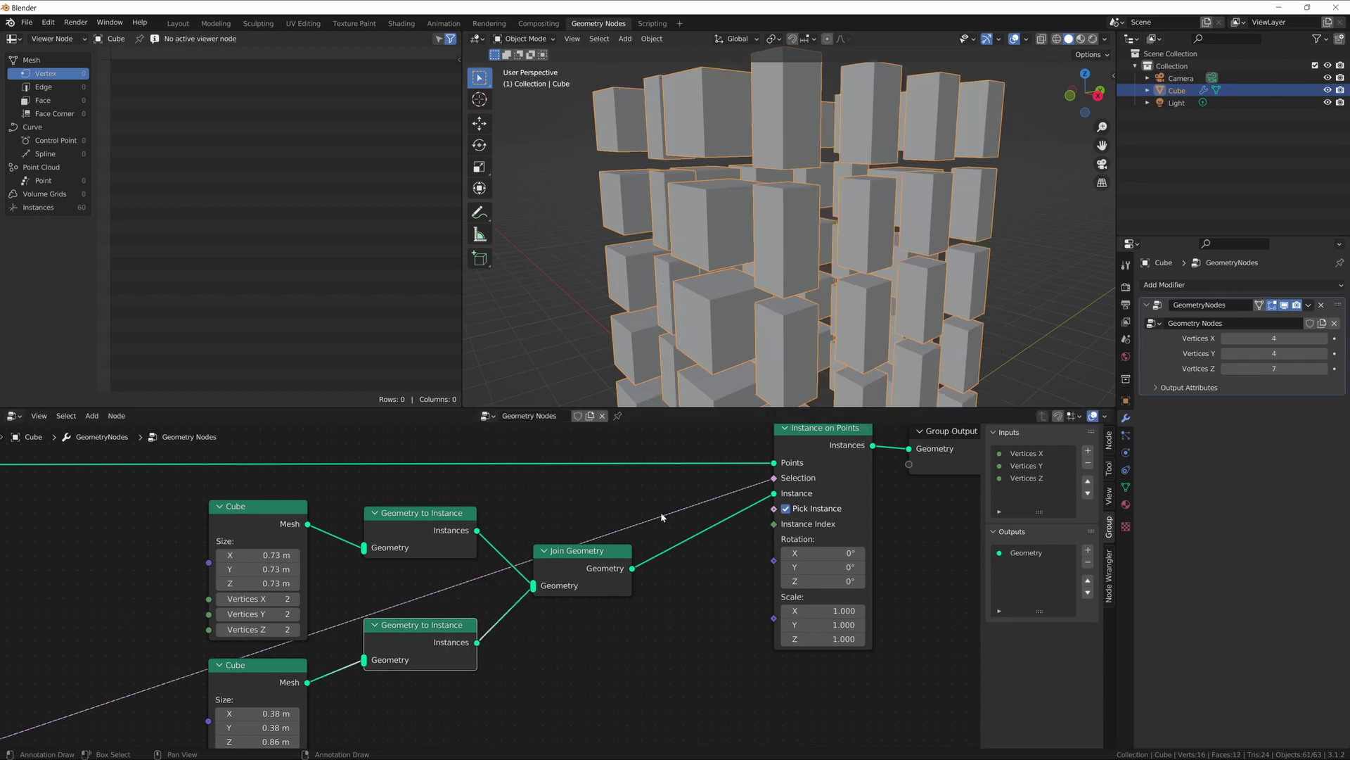
pyautogui.moveTo(762, 221); pyautogui.dragTo(802, 196, button='middle')
pyautogui.scroll(-3, 781, 236)
pyautogui.moveTo(791, 248); pyautogui.dragTo(779, 192, button='middle')
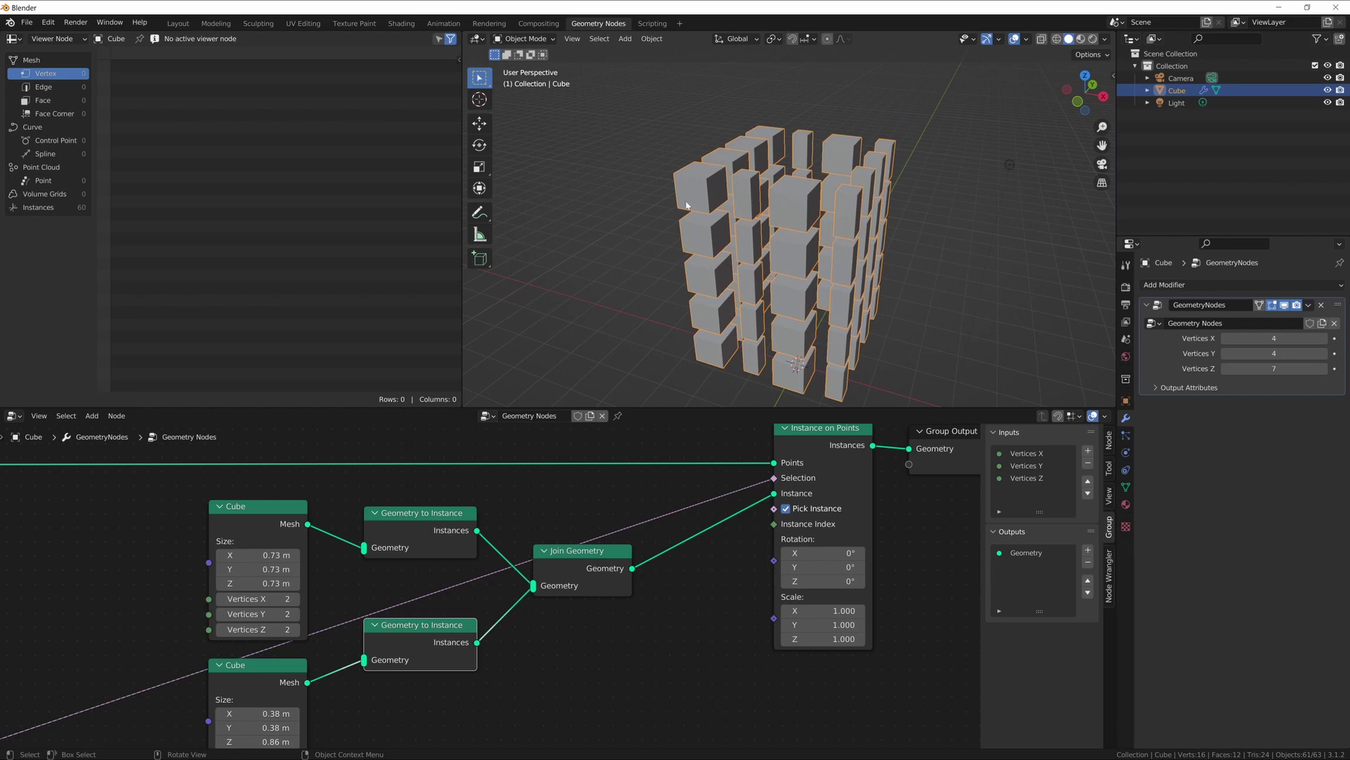
# Step: Add an Integer node below Join Geometry and connect its output to Instance Index on Instance on Points
pyautogui.moveTo(655, 611); pyautogui.dragTo(678, 585, button='middle')
pyautogui.hotkey('shift', 'a')
pyautogui.write('s')
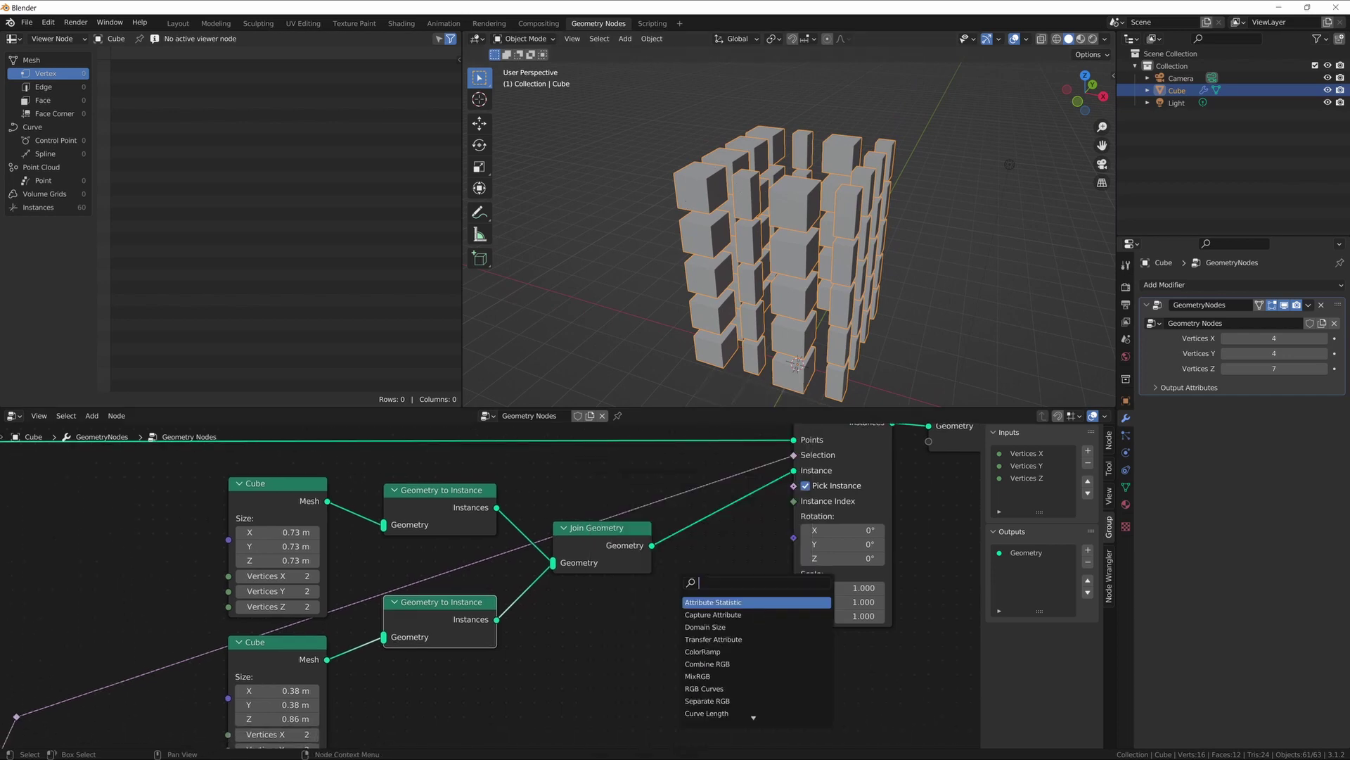
pyautogui.write('inte')
pyautogui.press('Return')
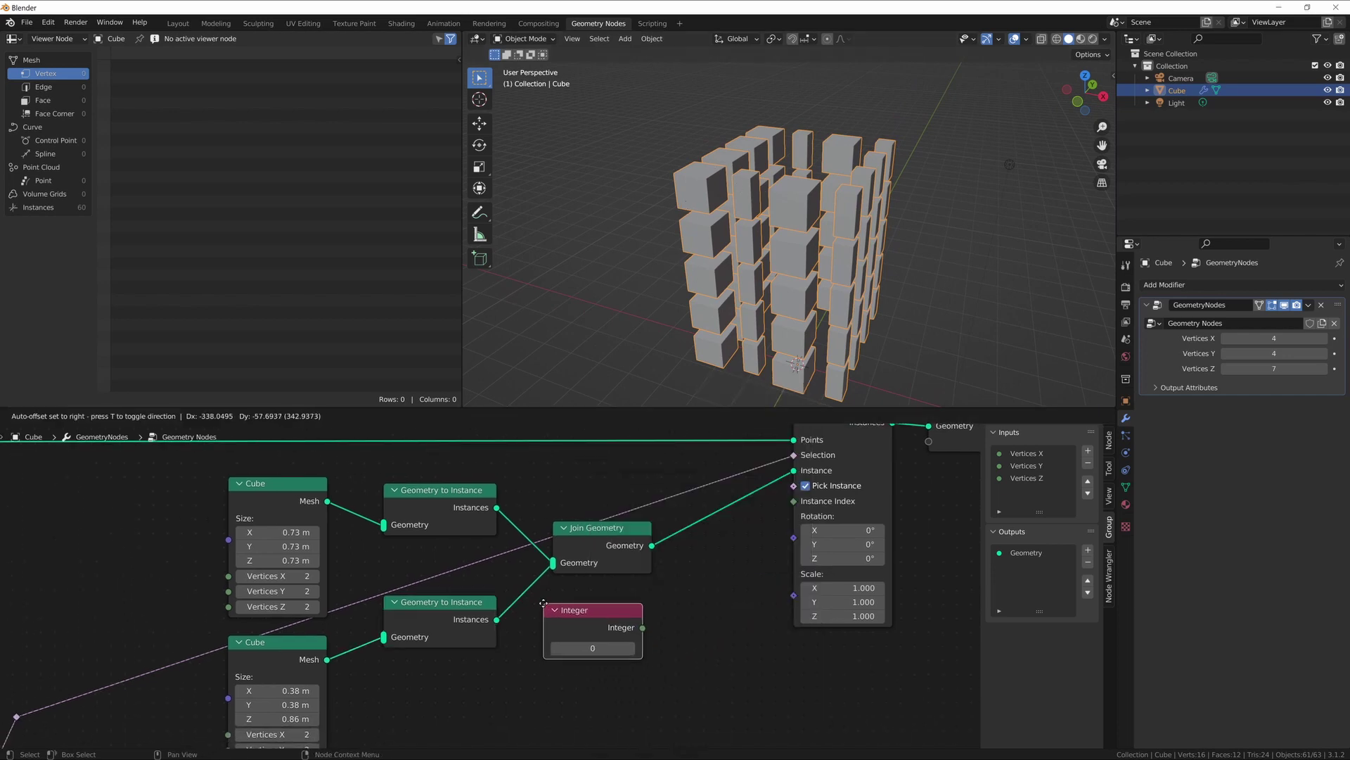
pyautogui.click(543, 603)
pyautogui.moveTo(643, 628); pyautogui.dragTo(794, 501)
pyautogui.moveTo(763, 238); pyautogui.dragTo(719, 243, button='middle')
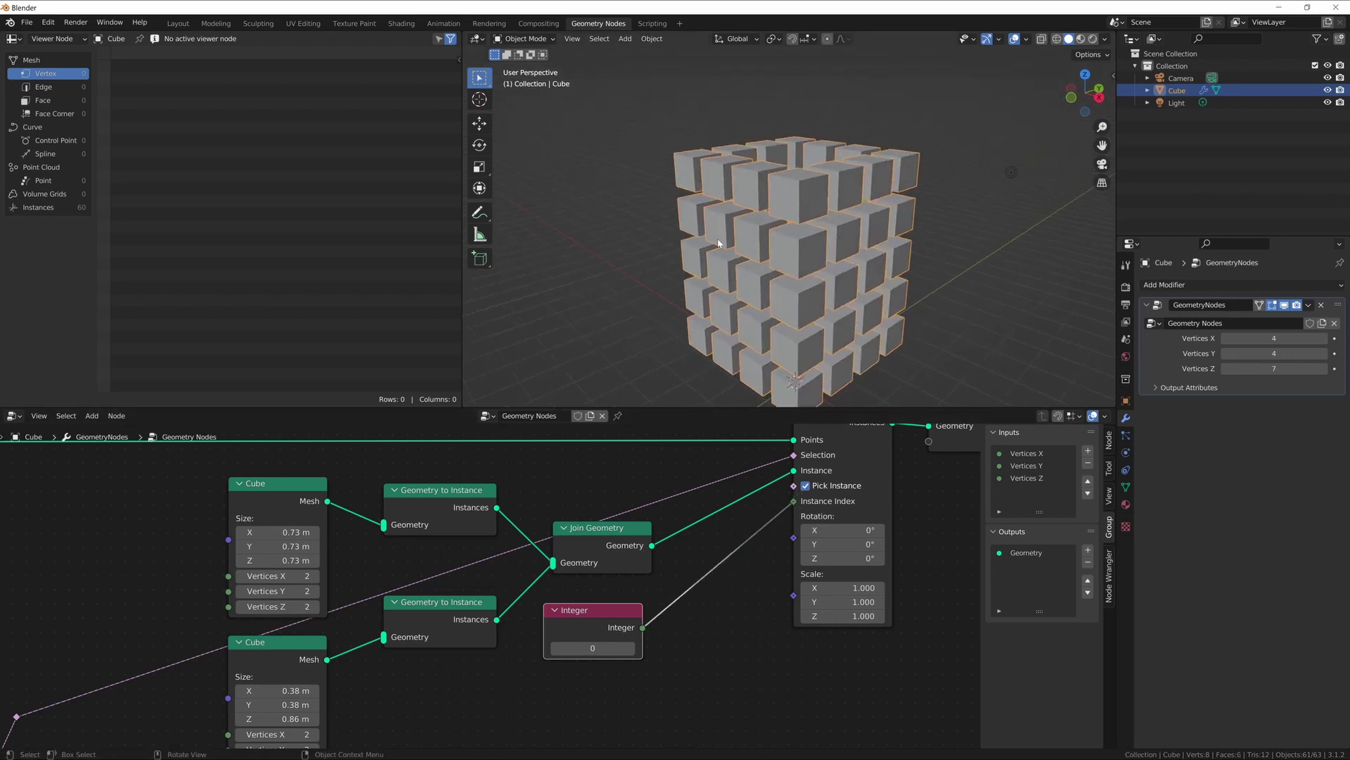
# Step: Raise the Integer node's value in single steps up to 6 to cycle through the picked cube instances
pyautogui.click(241, 492)
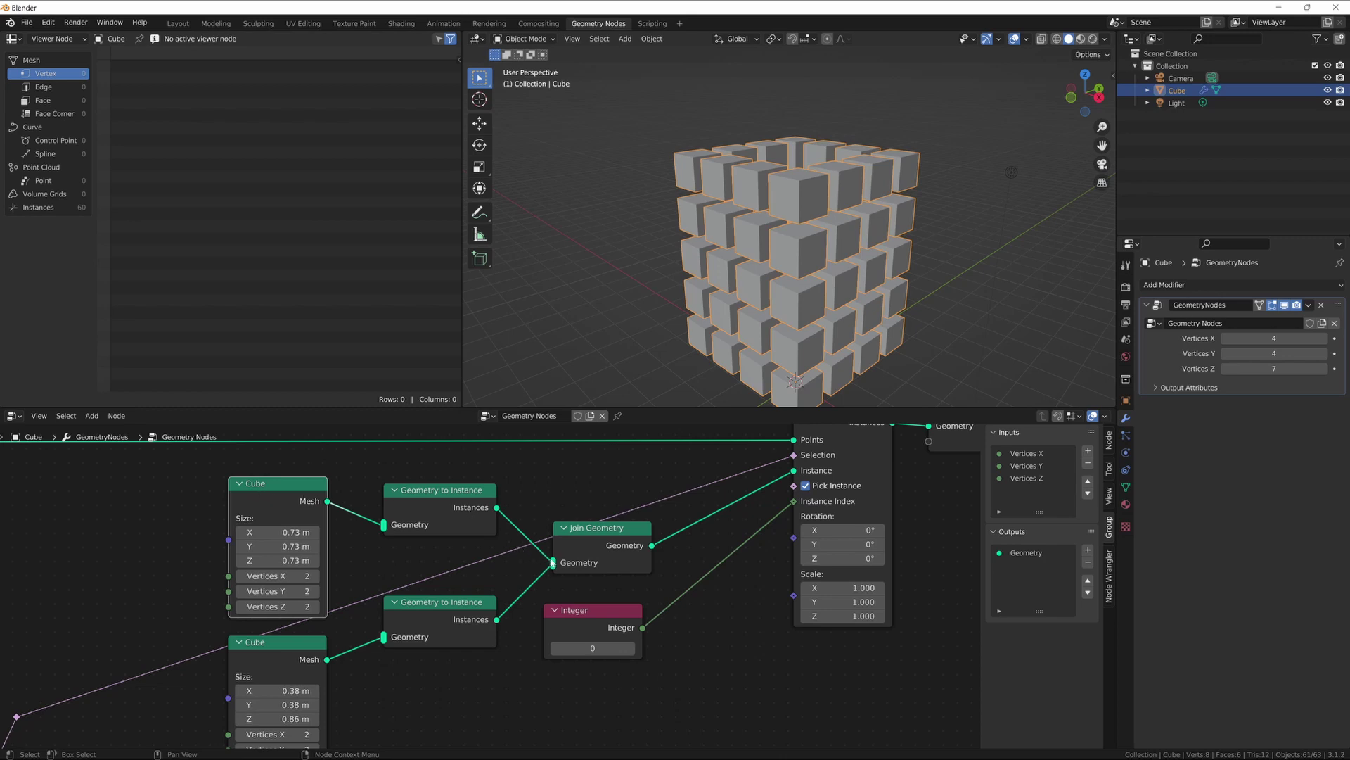
pyautogui.click(631, 648)
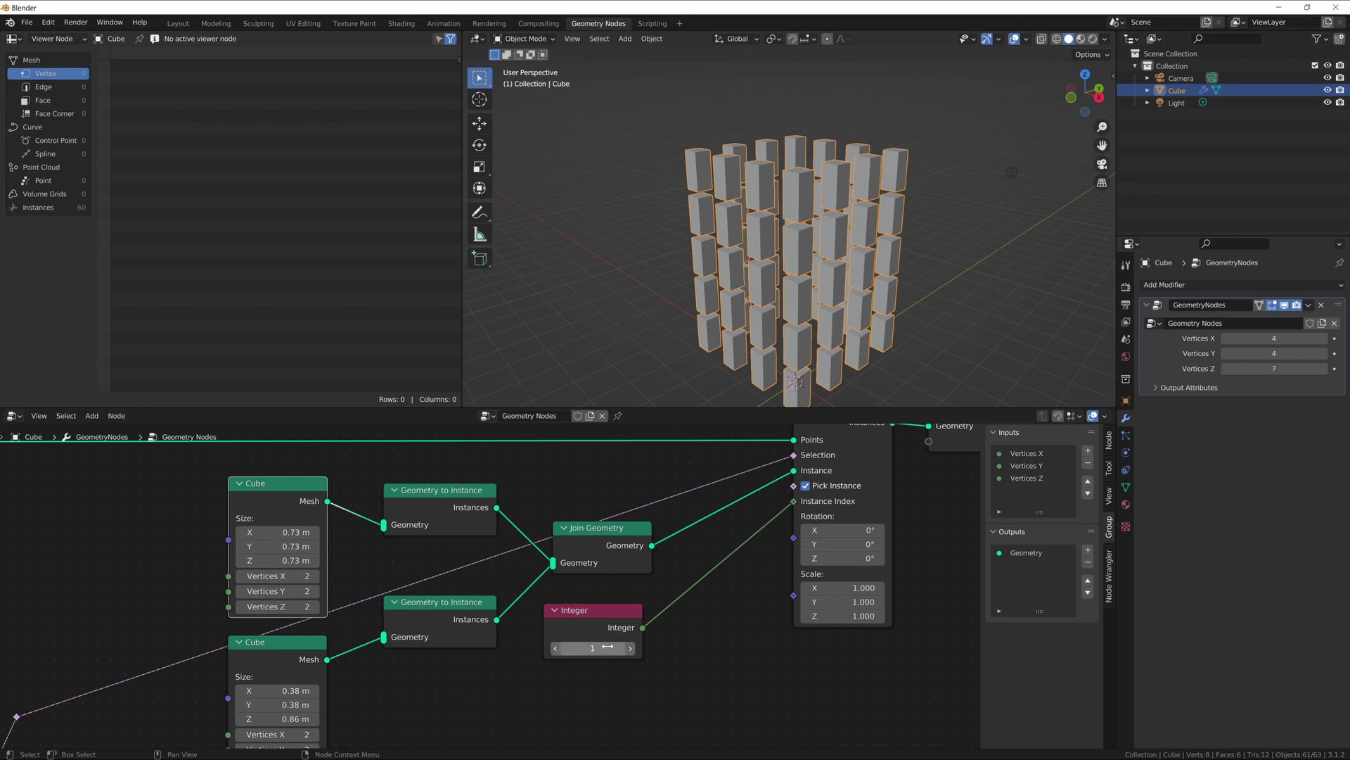
pyautogui.click(632, 649)
pyautogui.click(630, 648)
pyautogui.click(630, 648)
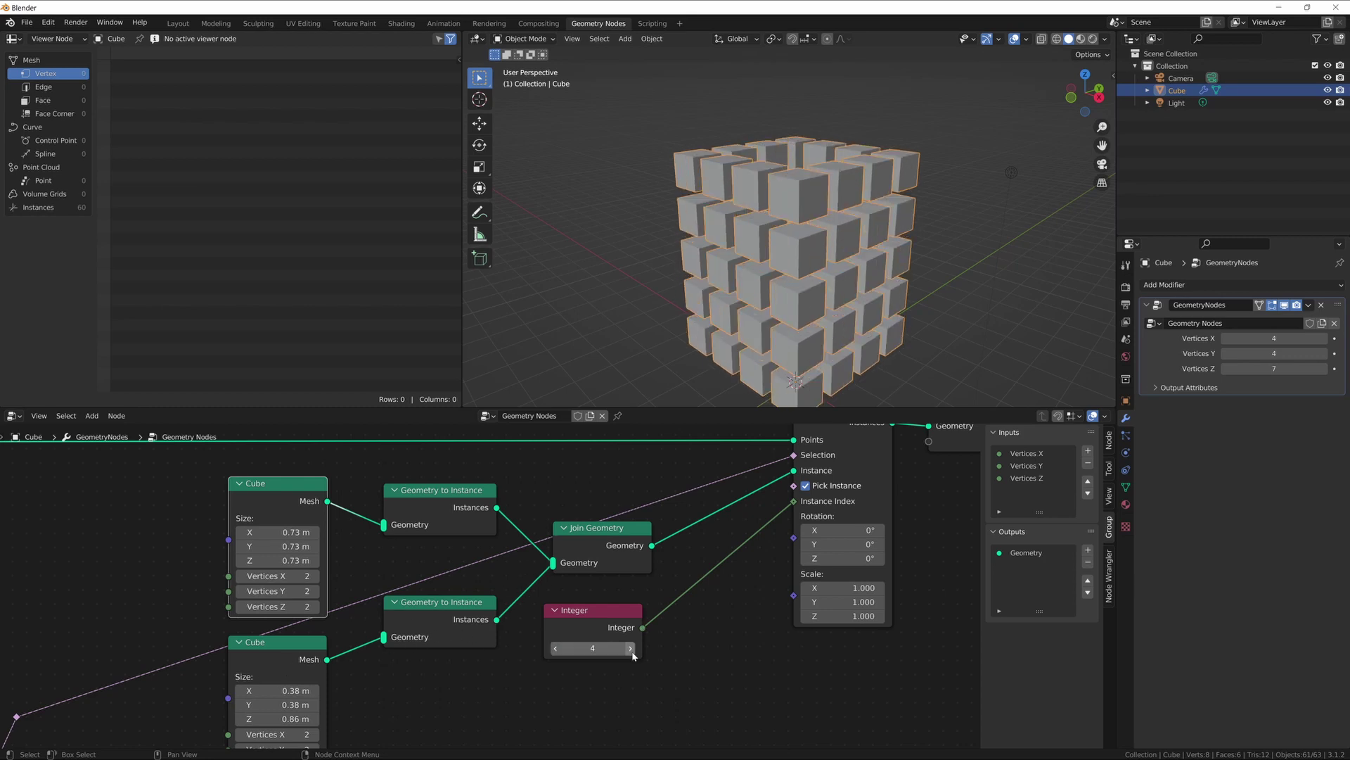
pyautogui.click(630, 648)
pyautogui.click(630, 648)
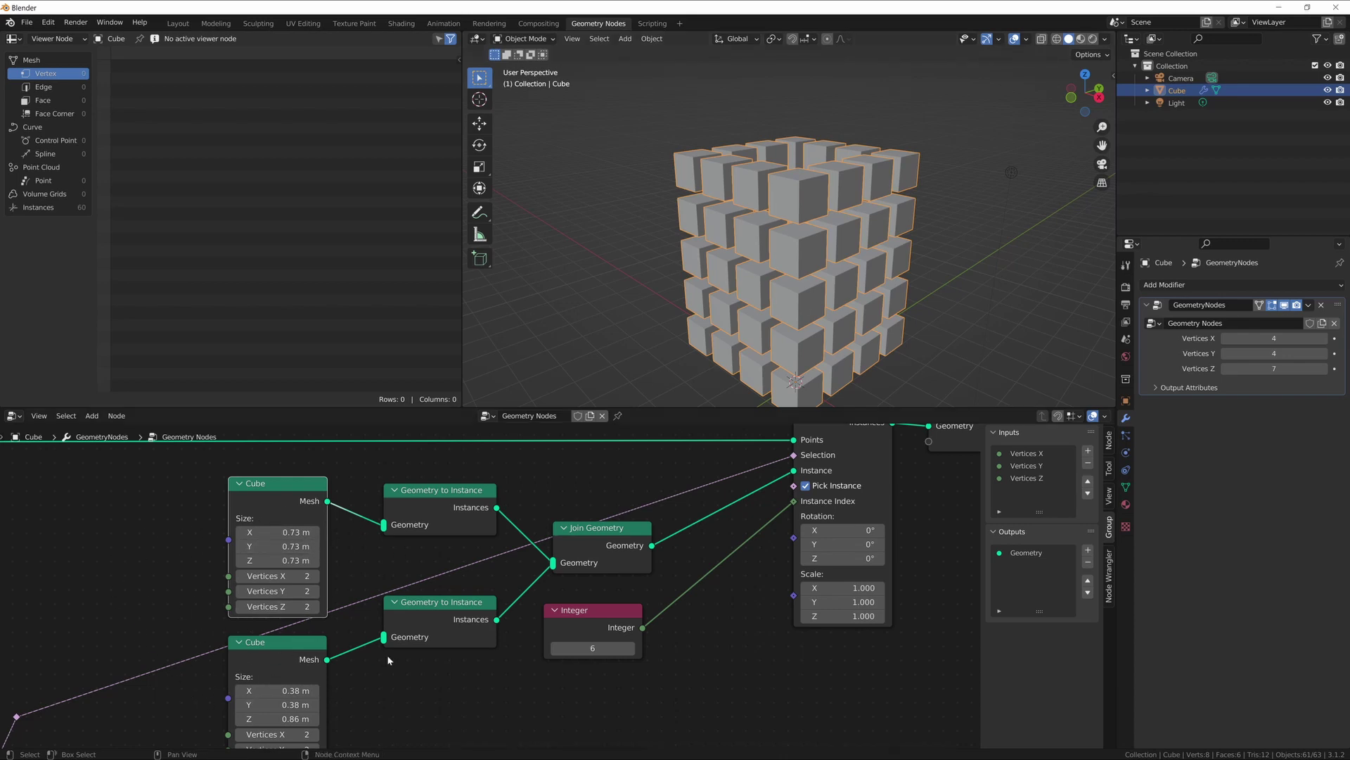
# Step: Duplicate the lower Cube together with its Geometry to Instance node twice, stacking the copies below the existing pairs
pyautogui.scroll(-6, 419, 664)
pyautogui.moveTo(419, 664); pyautogui.dragTo(438, 570, button='middle')
pyautogui.moveTo(374, 635); pyautogui.dragTo(472, 513)
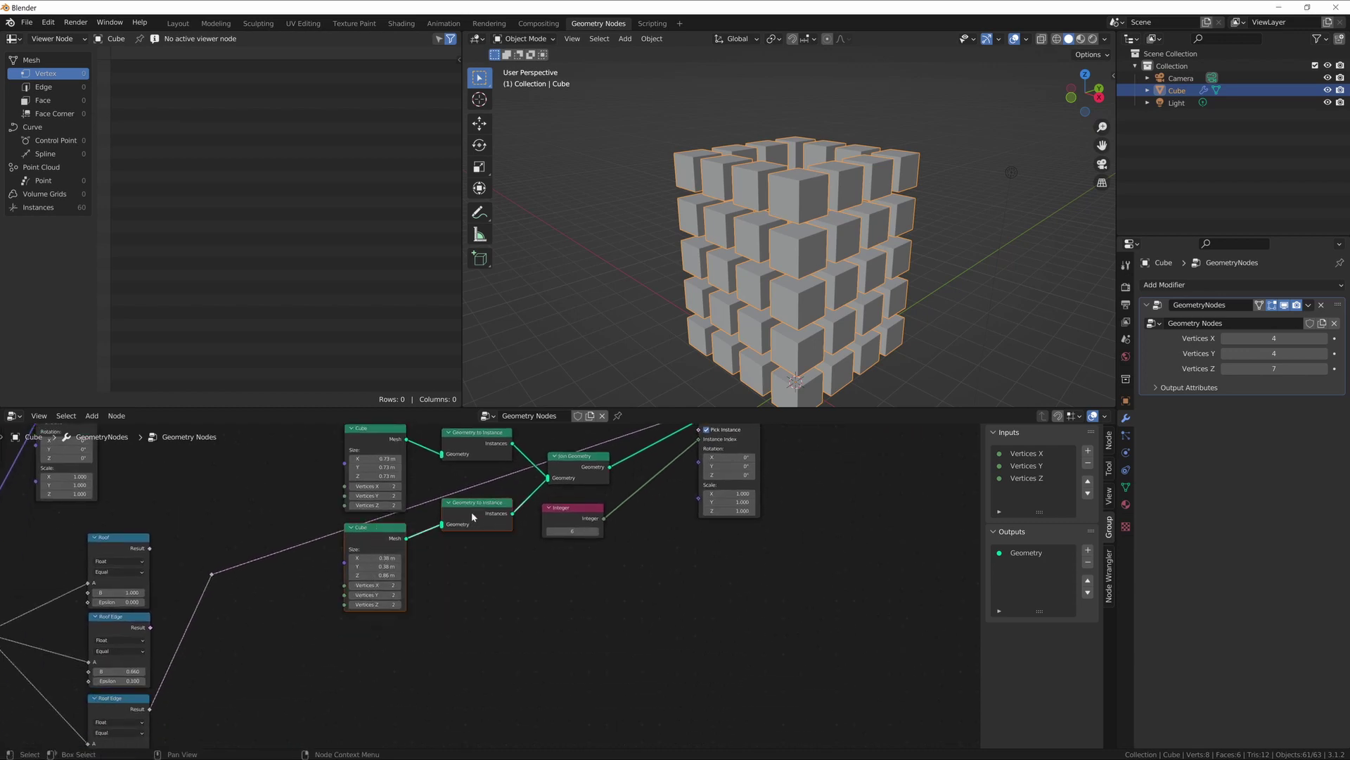
pyautogui.hotkey('shift', 'd')
pyautogui.click(474, 613)
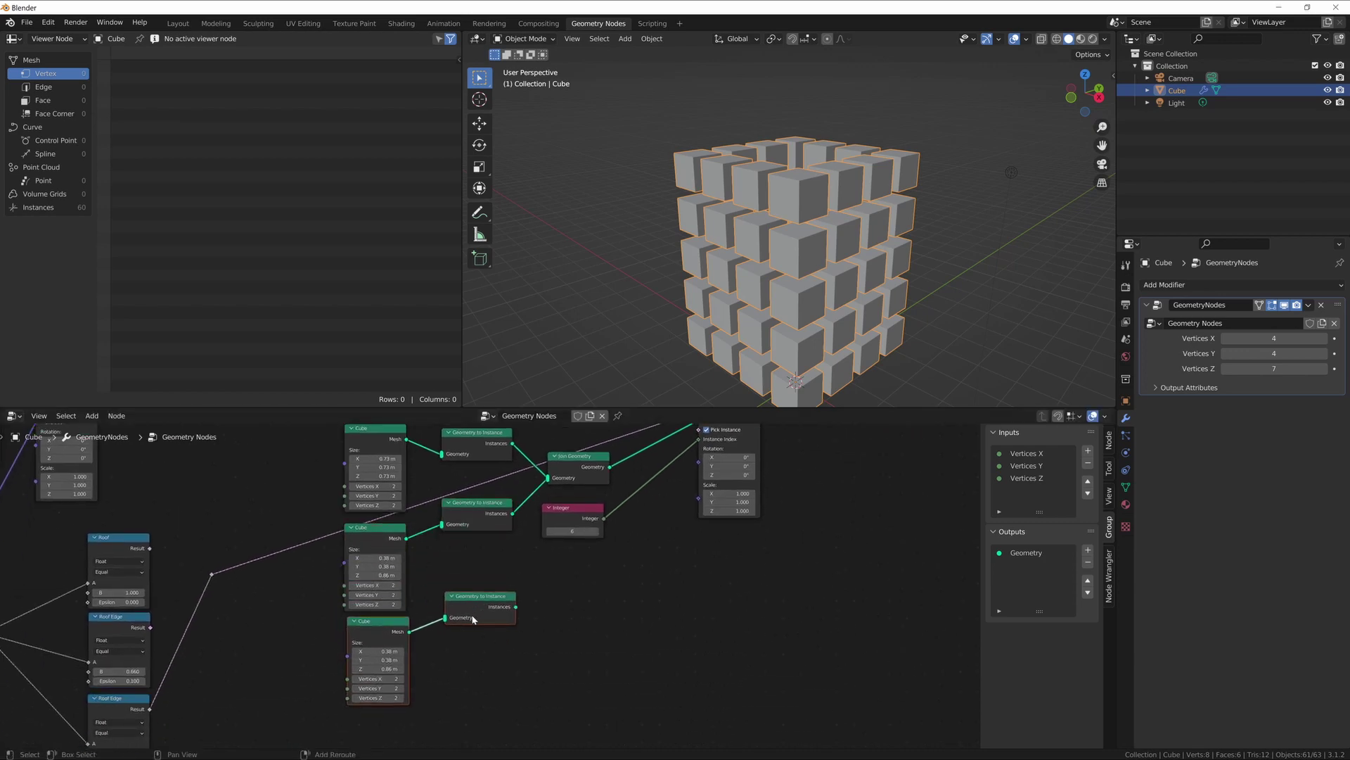
pyautogui.hotkey('shift', 'd')
pyautogui.click(470, 720)
# Step: Move the Integer node away from the Geometry to Instance nodes and set its value to 0
pyautogui.moveTo(579, 512); pyautogui.dragTo(647, 536)
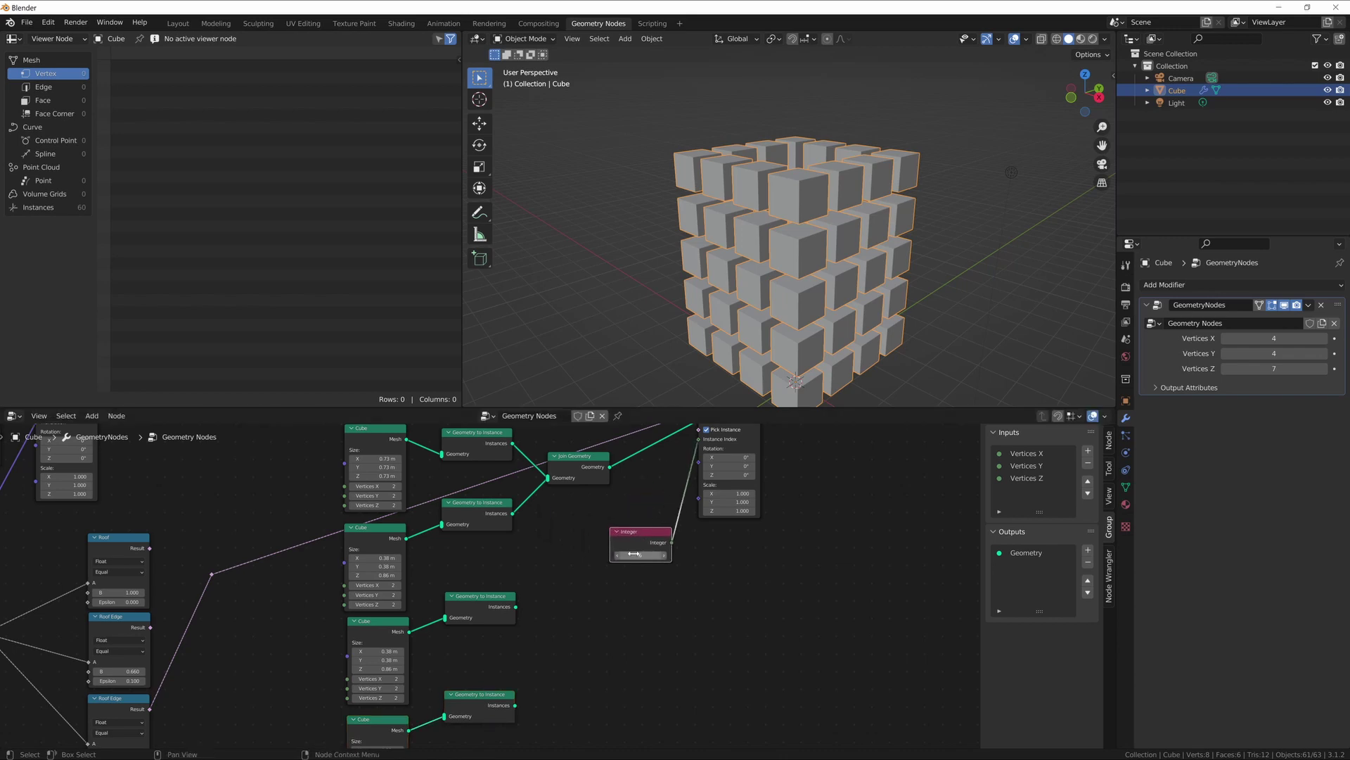
pyautogui.click(640, 555)
pyautogui.write('0')
pyautogui.press('Return')
# Step: Switch the first duplicated Cube node to a Cone and the lowest one to an Ico Sphere
pyautogui.click(375, 629)
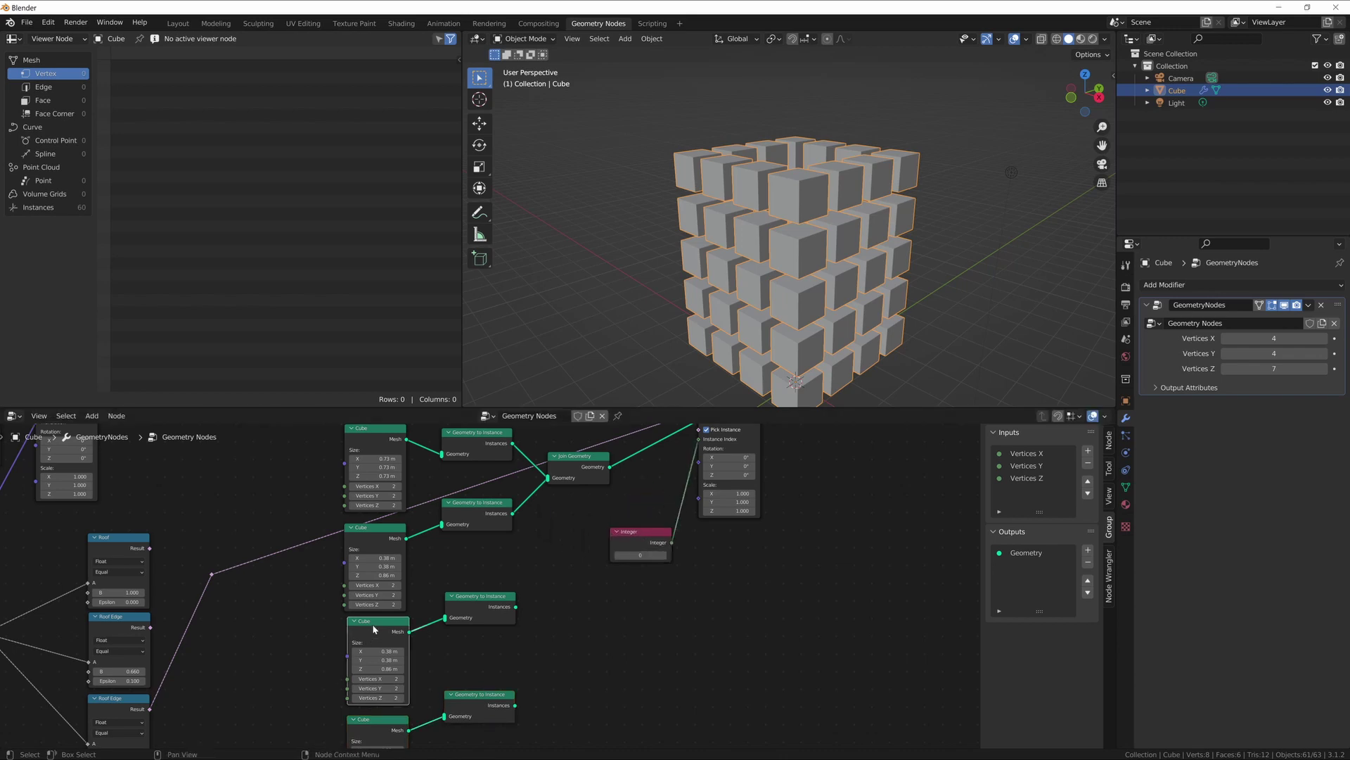
pyautogui.hotkey('shift', 's')
pyautogui.moveTo(374, 629)
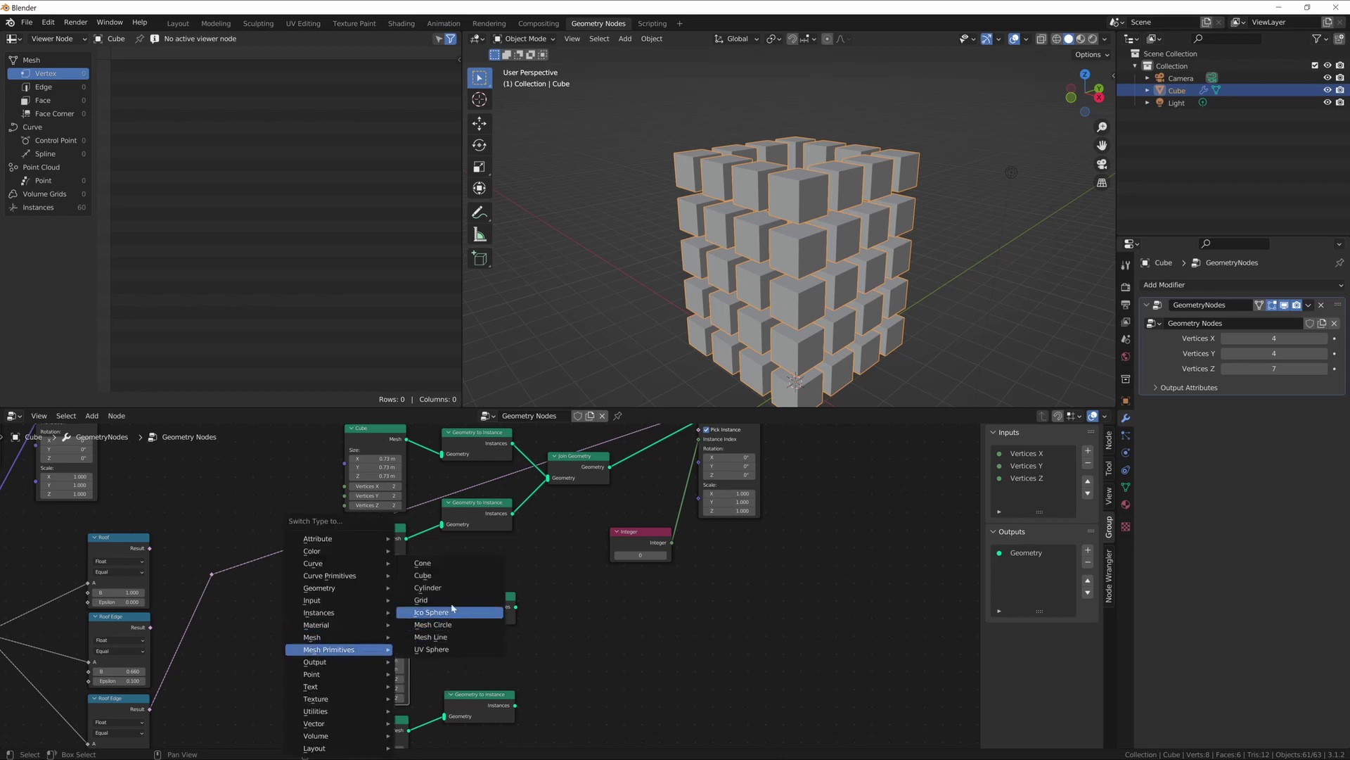
pyautogui.click(439, 564)
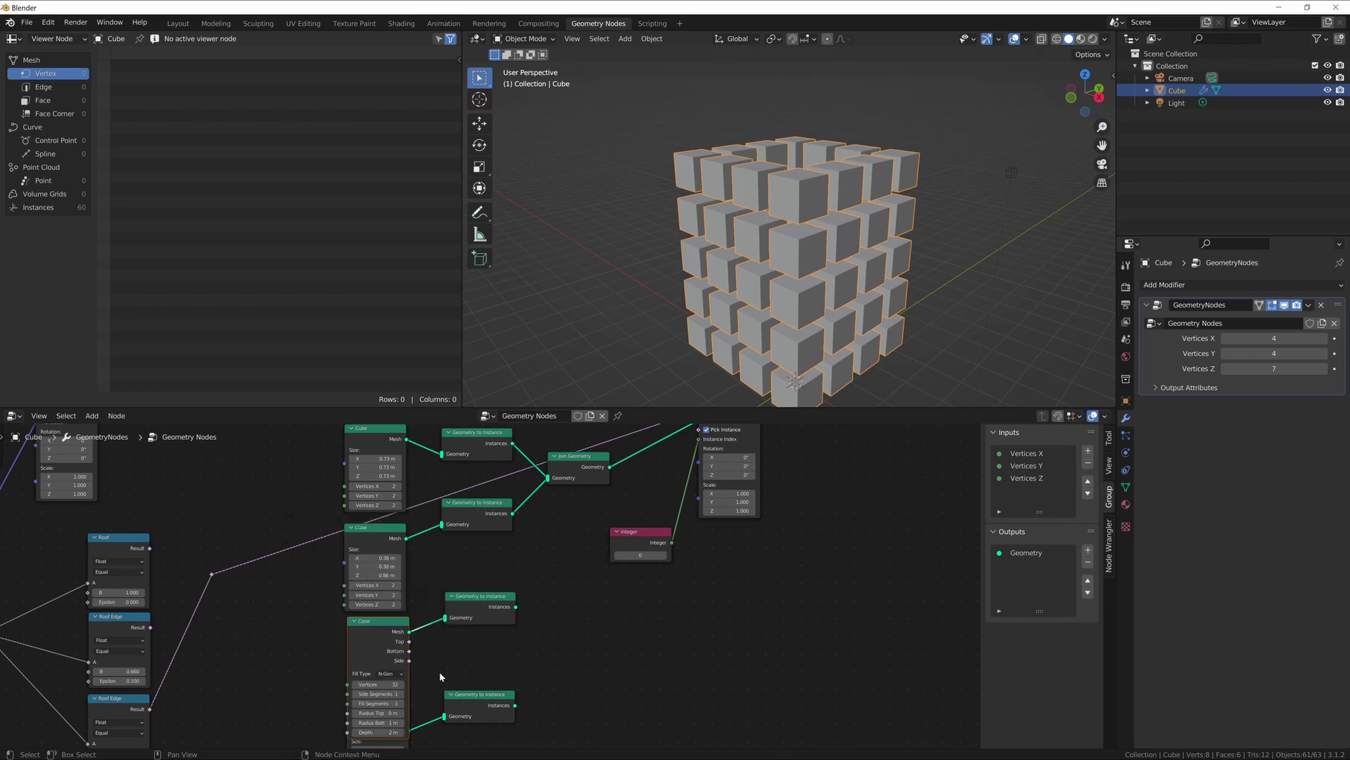
pyautogui.moveTo(438, 671); pyautogui.dragTo(454, 595, button='middle')
pyautogui.click(401, 673)
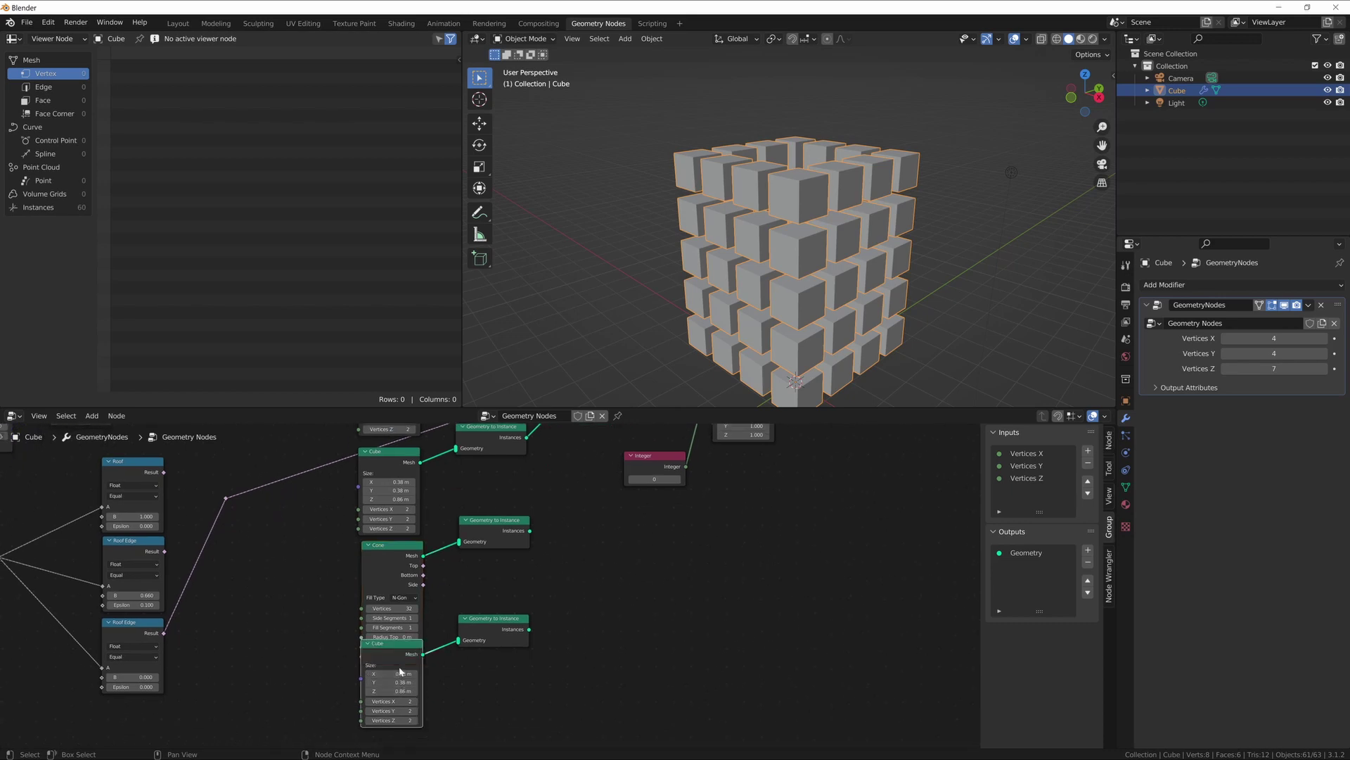
pyautogui.hotkey('shift', 's')
pyautogui.moveTo(401, 649)
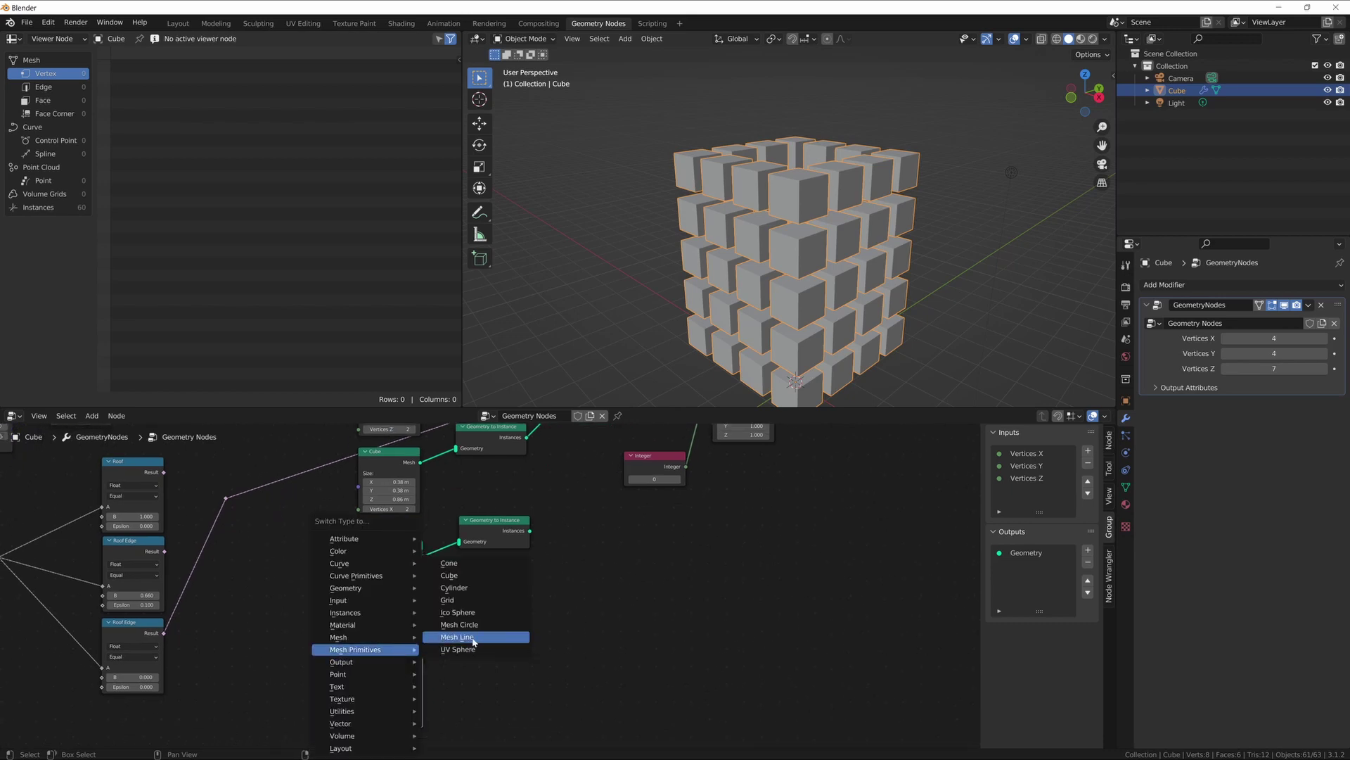
pyautogui.click(474, 613)
# Step: Connect the Instances output of the Cone's Geometry to Instance node to Join Geometry
pyautogui.moveTo(568, 535); pyautogui.dragTo(554, 605, button='middle')
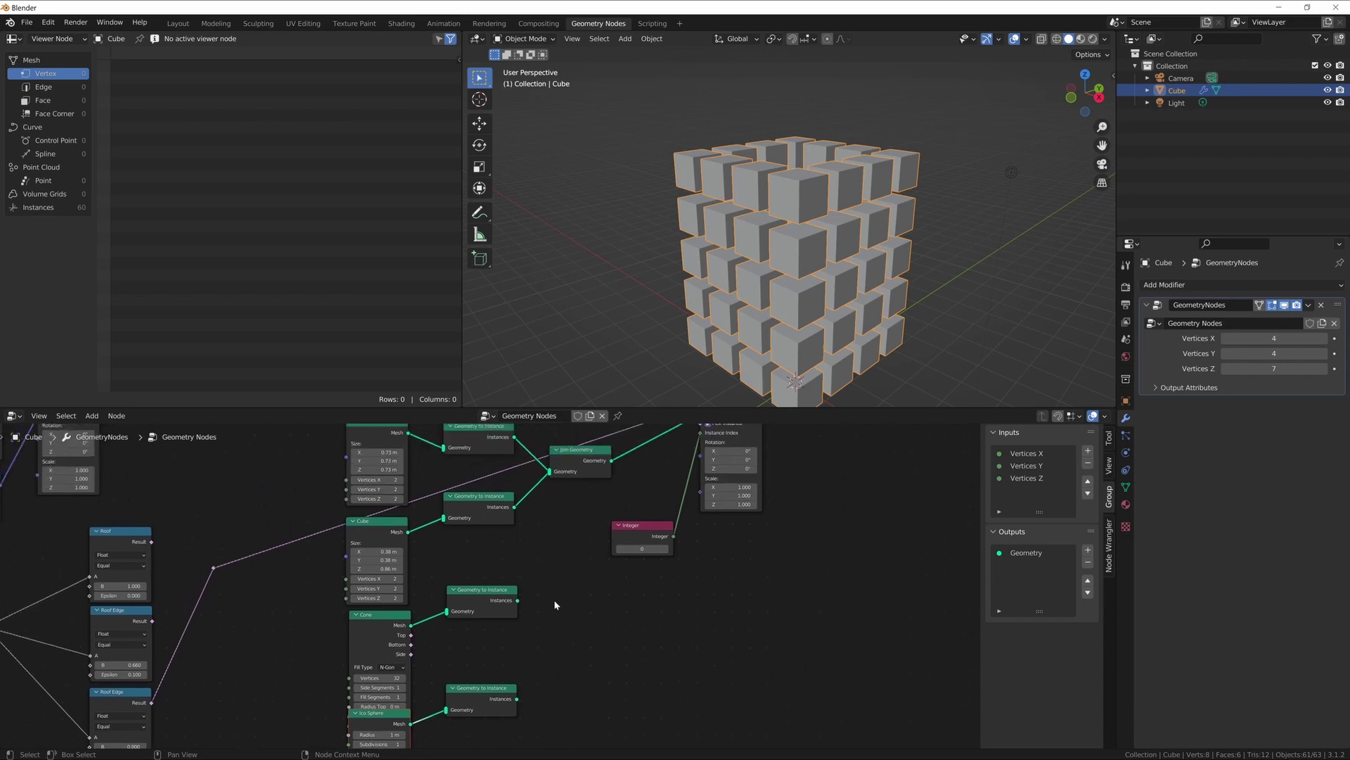
pyautogui.moveTo(517, 600); pyautogui.dragTo(554, 481)
# Step: Annotate the four mesh primitive nodes from top to bottom with the handwritten index numbers 0, 1, 2 and 3
pyautogui.moveTo(328, 448); pyautogui.dragTo(356, 466, button='middle')
pyautogui.press('d')
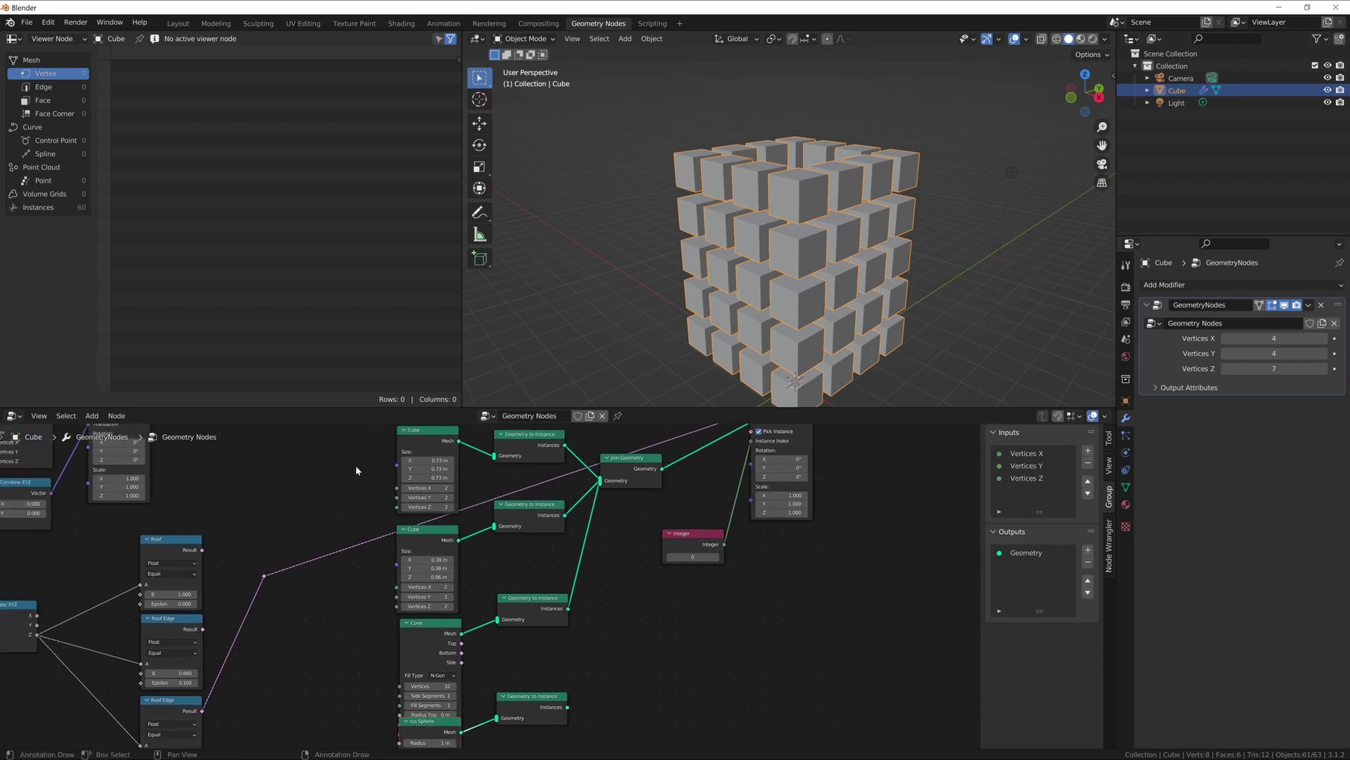
pyautogui.moveTo(379, 442)
pyautogui.mouseDown()
pyautogui.moveTo(372, 451)
pyautogui.moveTo(377, 441)
pyautogui.mouseUp()
pyautogui.moveTo(383, 545); pyautogui.dragTo(383, 568)
pyautogui.moveTo(383, 578); pyautogui.dragTo(392, 478, button='middle')
pyautogui.moveTo(387, 533); pyautogui.dragTo(395, 549)
pyautogui.moveTo(392, 632); pyautogui.dragTo(380, 659)
# Step: Connect the Ico Sphere's Geometry to Instance node to Join Geometry and move the Integer node closer beneath Join Geometry
pyautogui.moveTo(607, 529); pyautogui.dragTo(601, 600, button='middle')
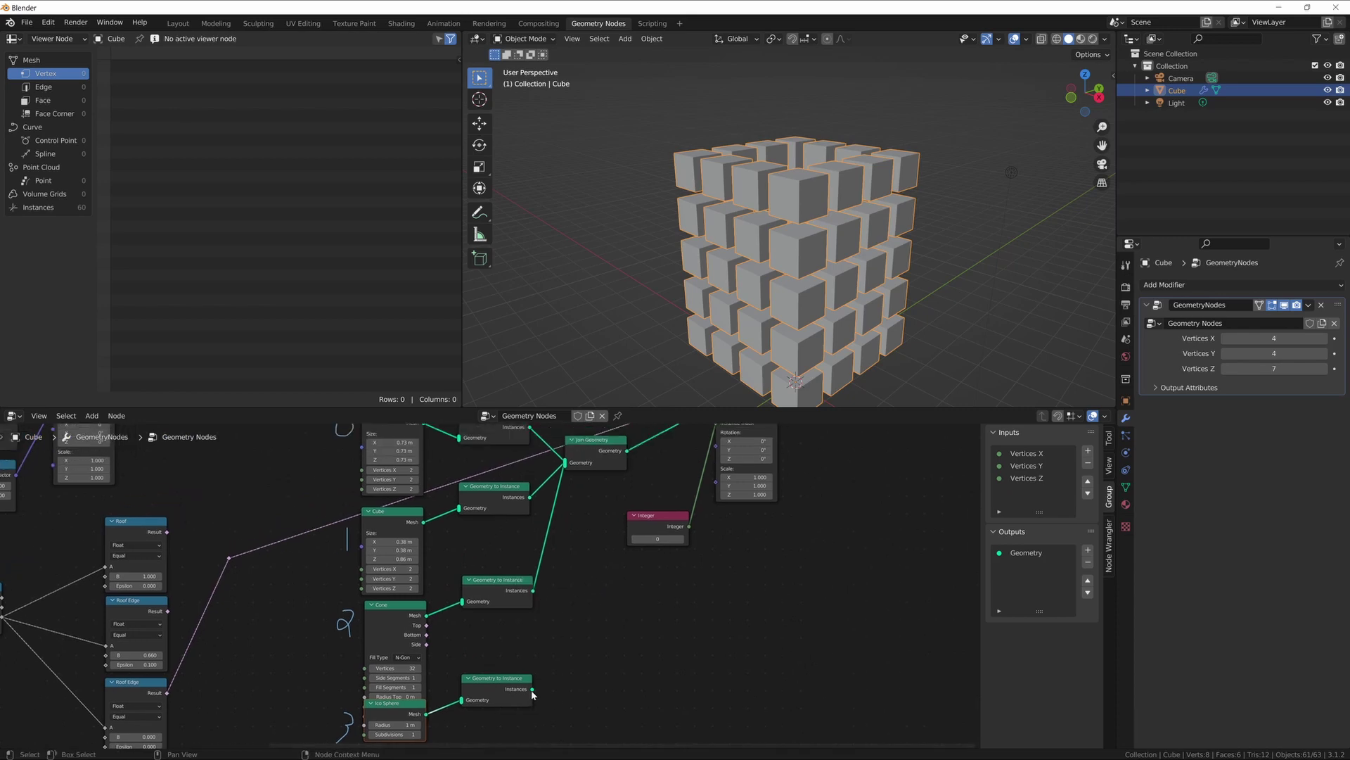
pyautogui.moveTo(532, 693); pyautogui.dragTo(566, 466)
pyautogui.moveTo(648, 518); pyautogui.dragTo(638, 568, button='middle')
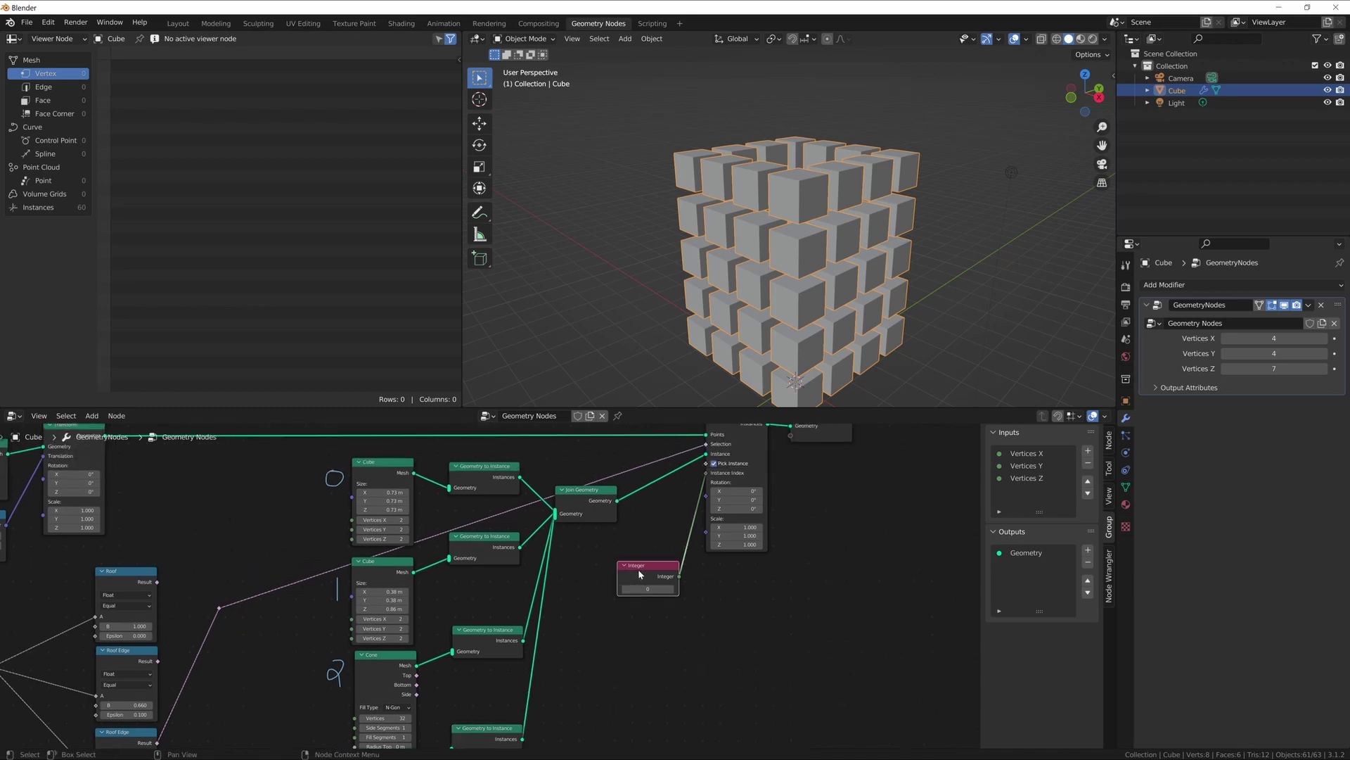
pyautogui.moveTo(638, 568); pyautogui.dragTo(614, 547)
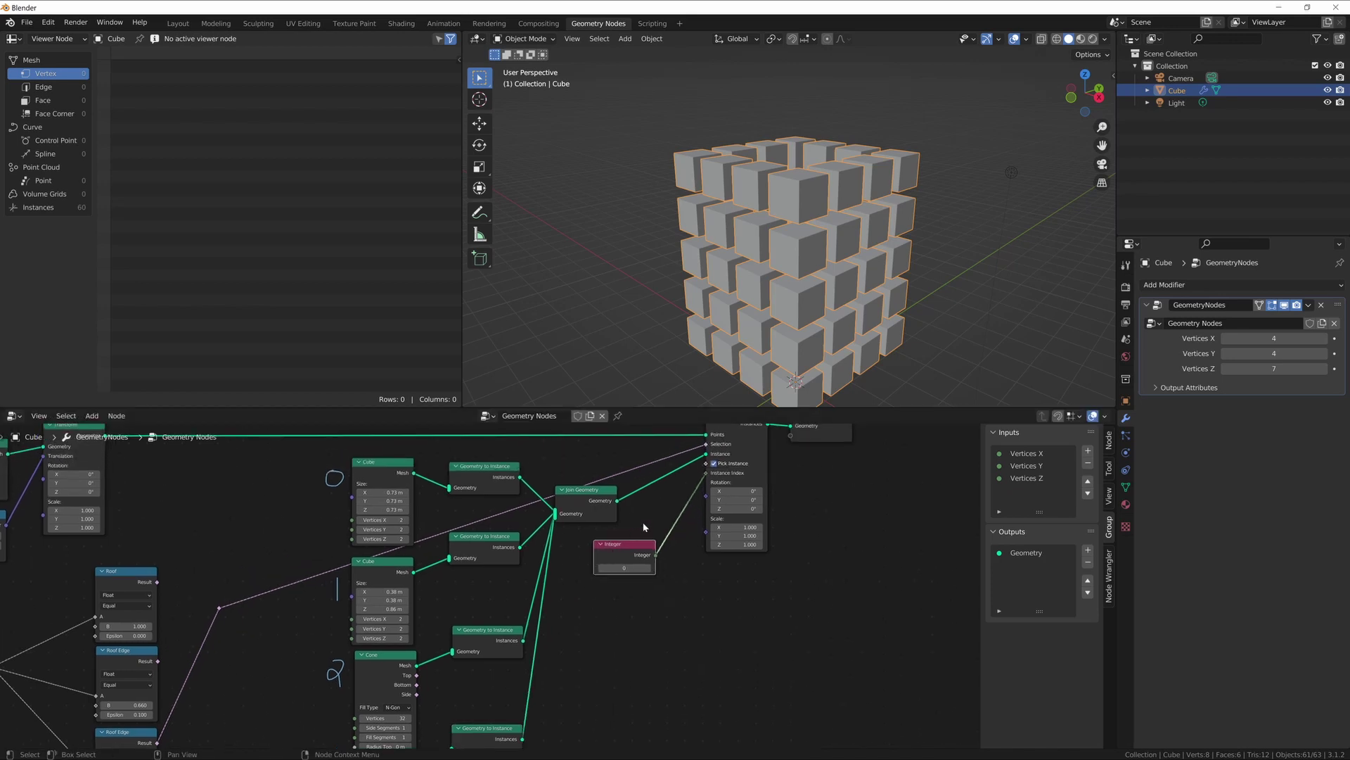
# Step: Raise the Integer node's value in single steps up to 3 to preview the differently indexed instances on the grid
pyautogui.click(649, 569)
pyautogui.click(649, 569)
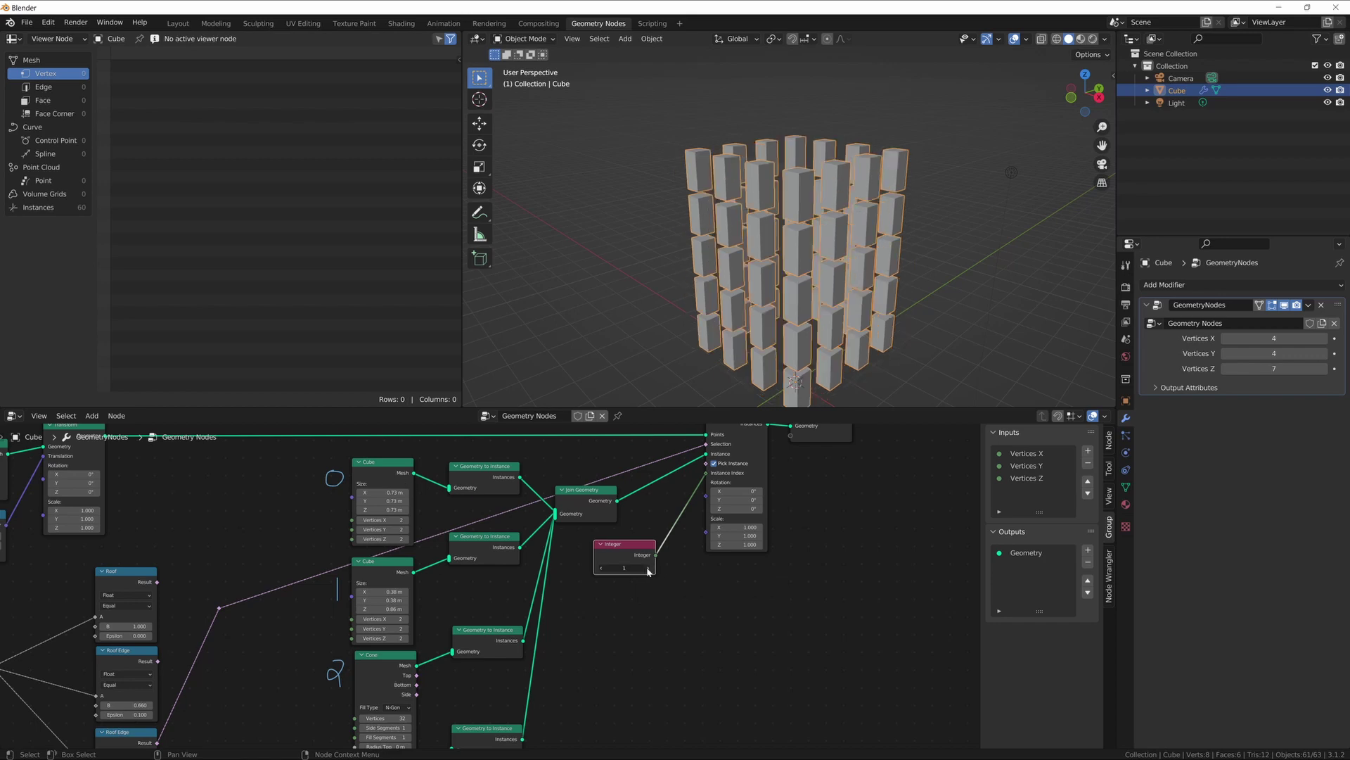
pyautogui.click(648, 569)
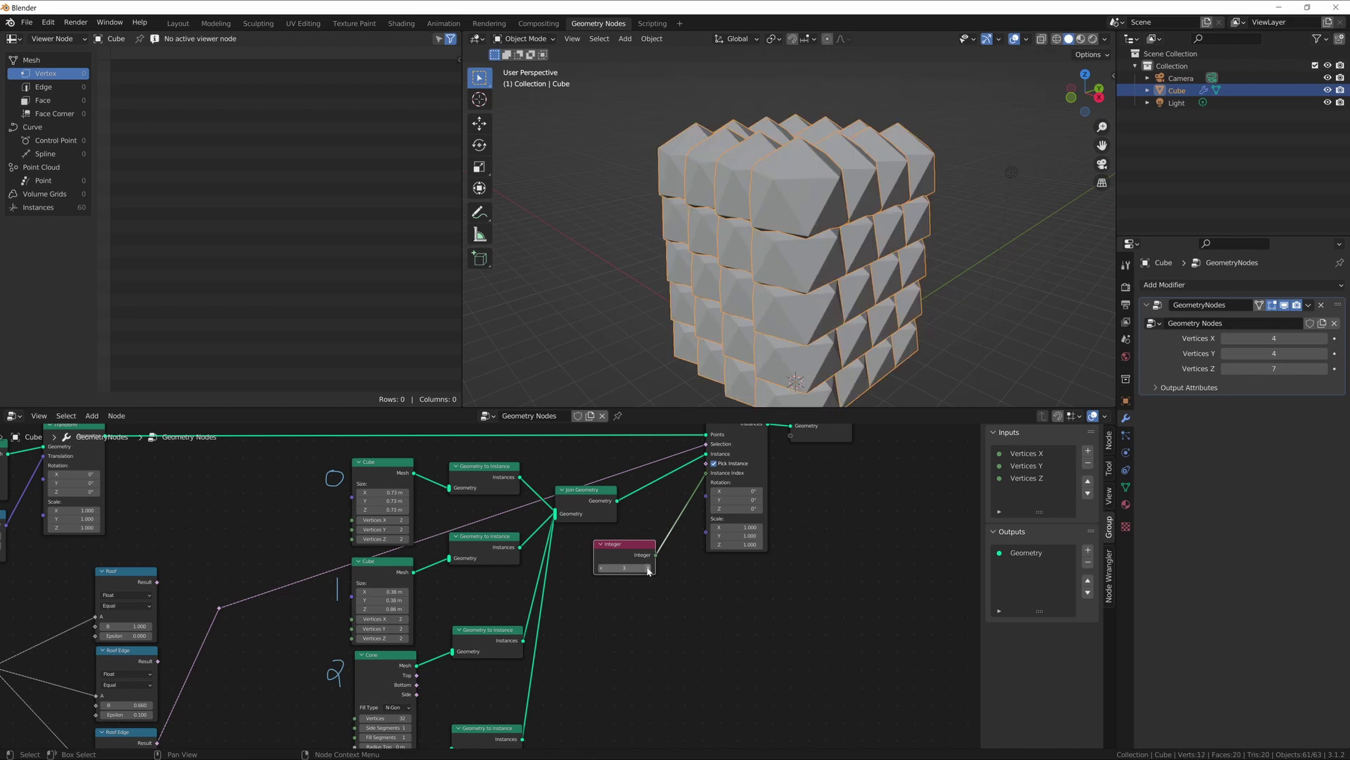
pyautogui.scroll(-2, 580, 597)
pyautogui.press('t')
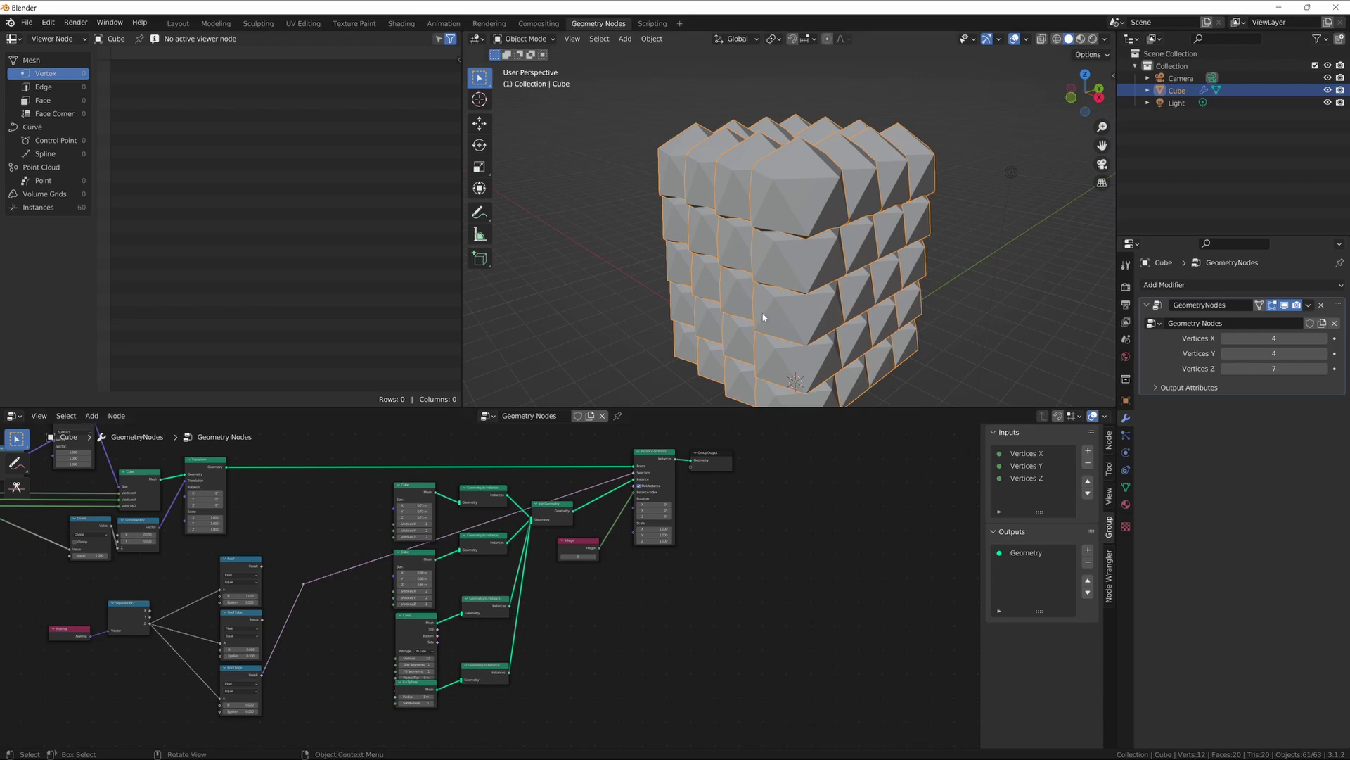
pyautogui.moveTo(762, 313)
pyautogui.mouseDown(button='middle')
pyautogui.moveTo(774, 302)
pyautogui.moveTo(760, 294)
pyautogui.mouseUp(button='middle')
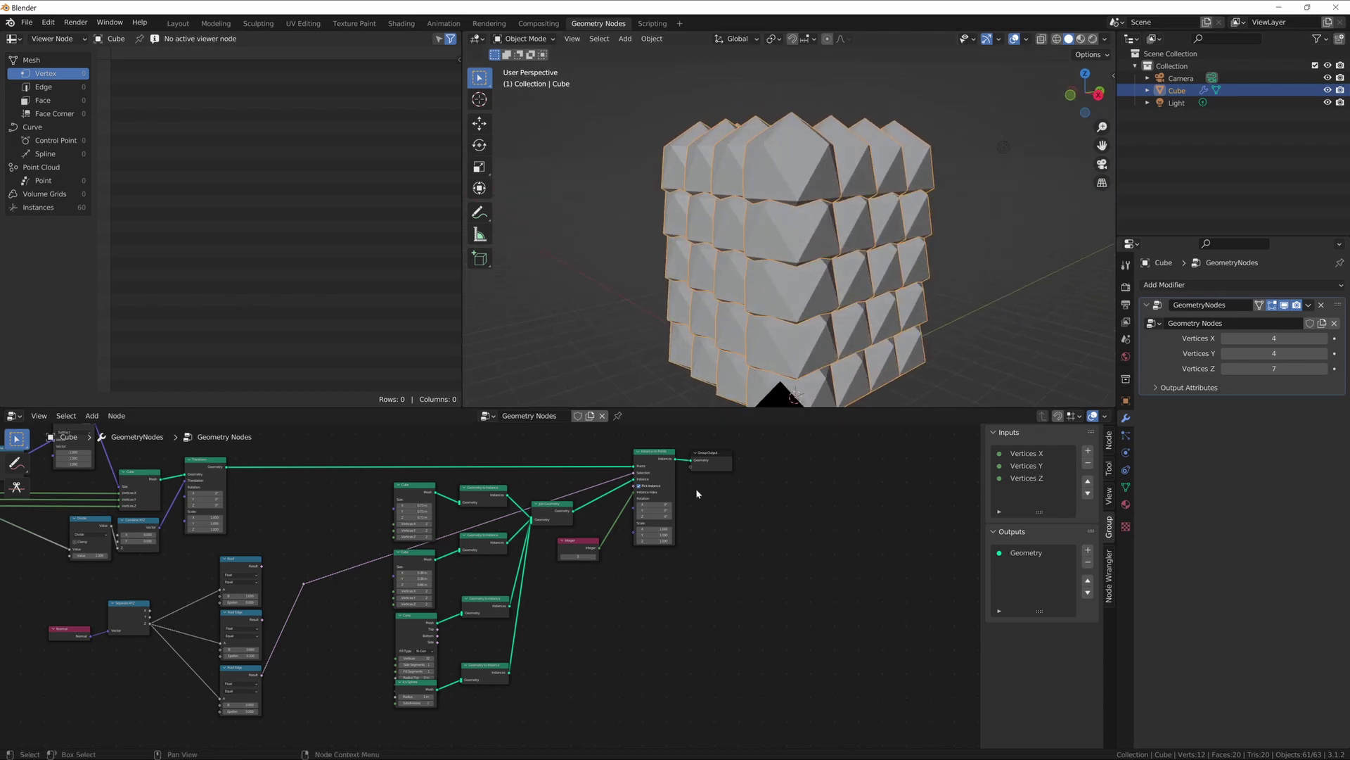
# Step: Add a Switch node in the free space between the Roof Edge comparison nodes and the mesh primitives
pyautogui.moveTo(648, 588); pyautogui.dragTo(753, 515, button='middle')
pyautogui.moveTo(476, 584); pyautogui.dragTo(573, 578, button='middle')
pyautogui.hotkey('shift', 'a')
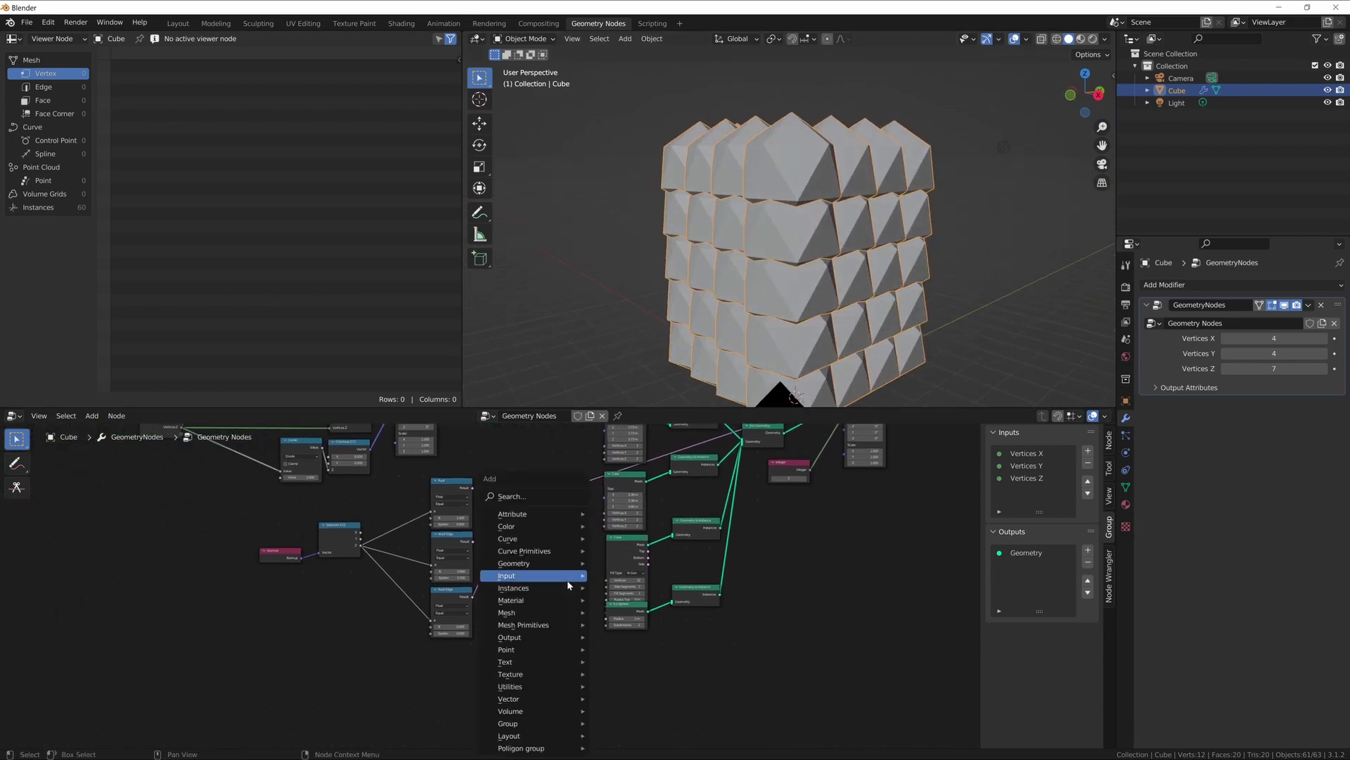
pyautogui.write('swit')
pyautogui.press('Return')
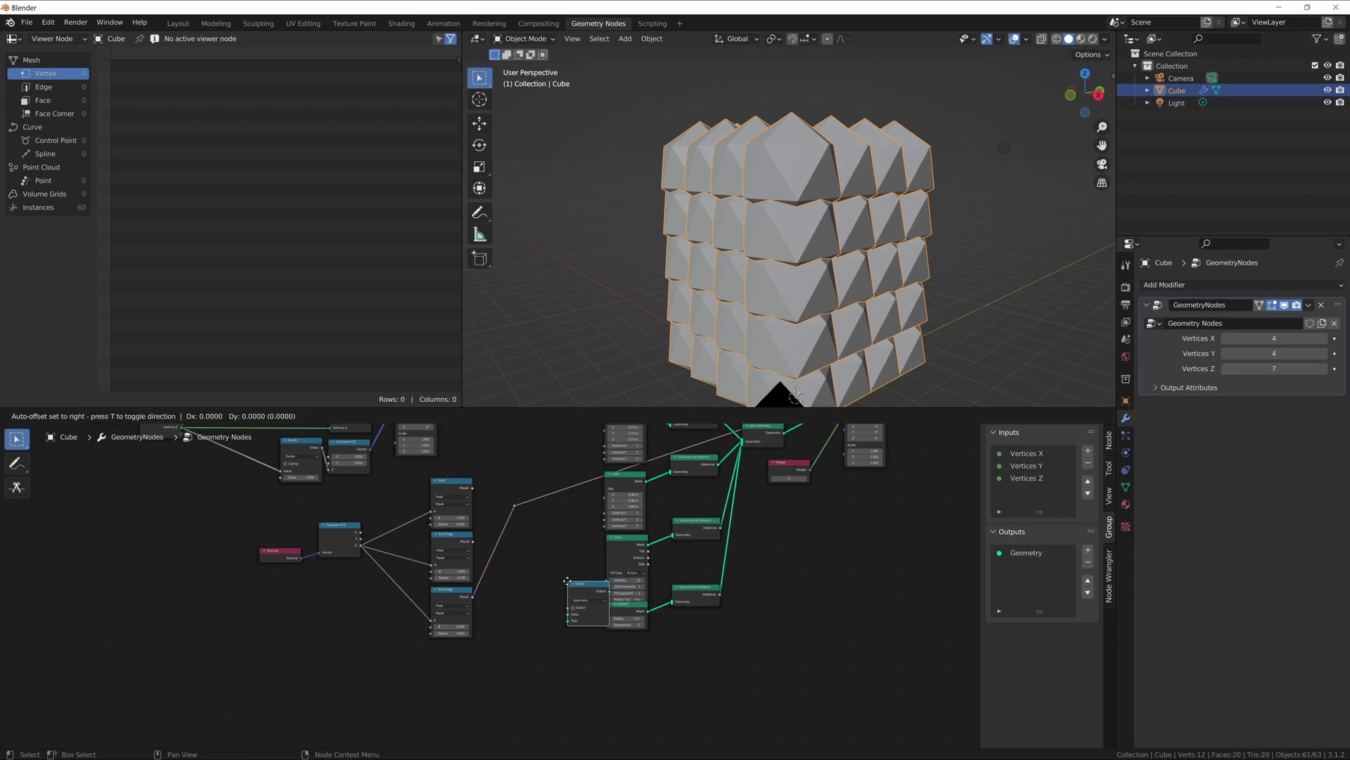
pyautogui.click(524, 578)
# Step: Set the Switch node's input type to Integer
pyautogui.scroll(2, 534, 576)
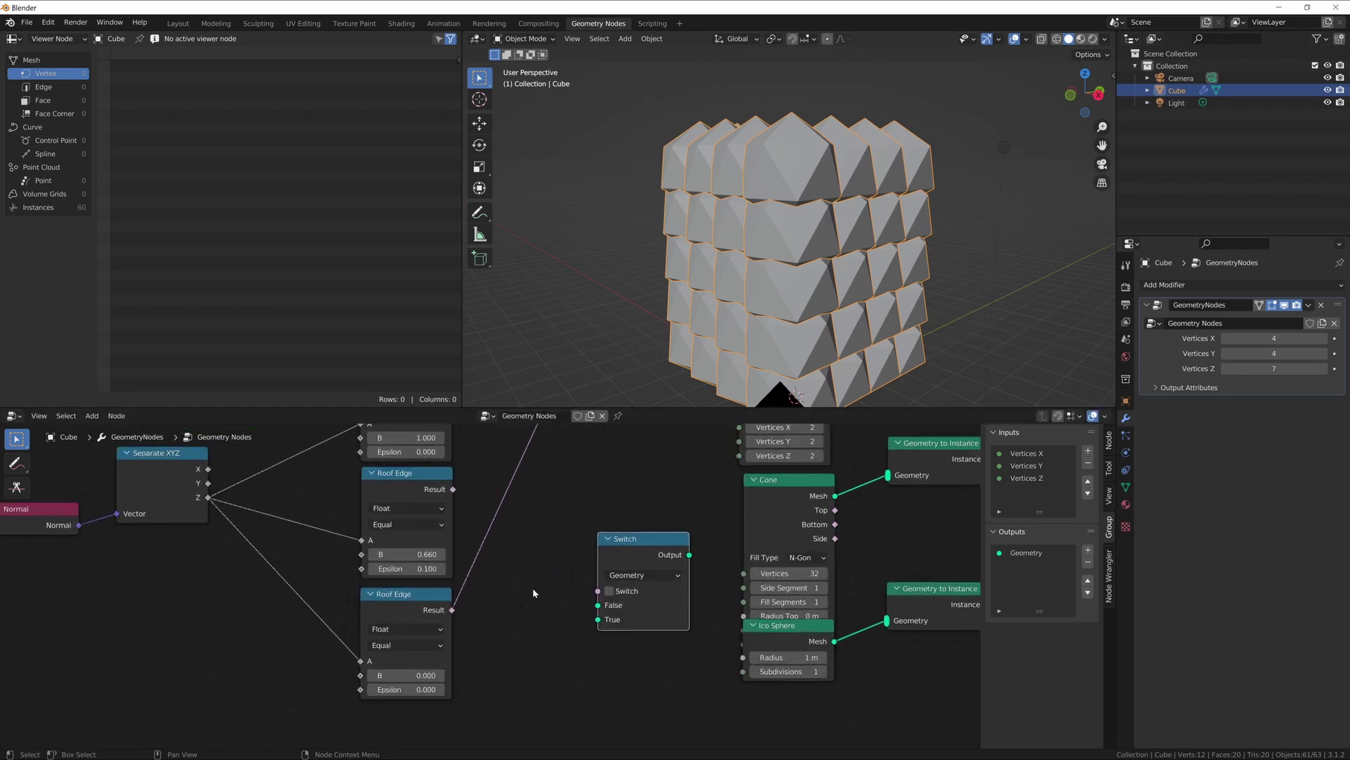
pyautogui.scroll(2, 534, 588)
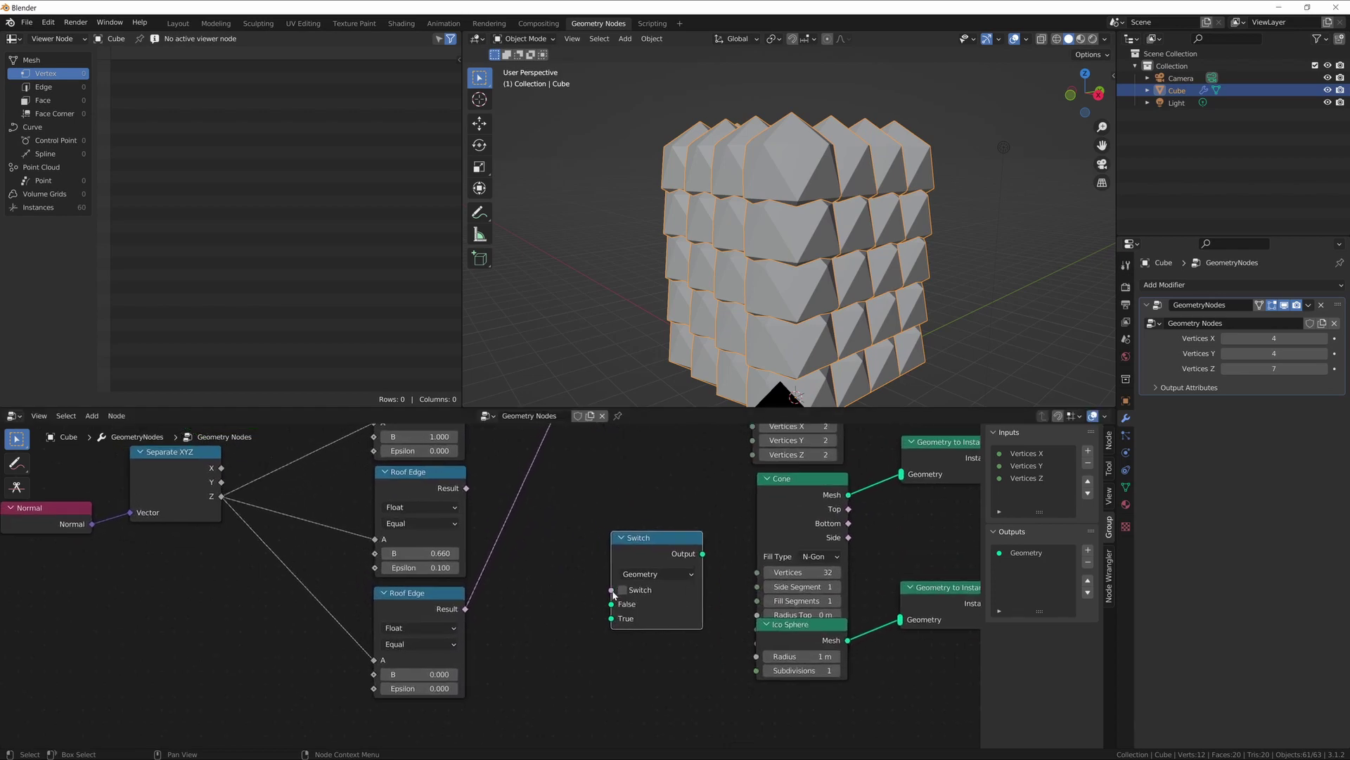
pyautogui.moveTo(487, 485); pyautogui.dragTo(501, 517, button='middle')
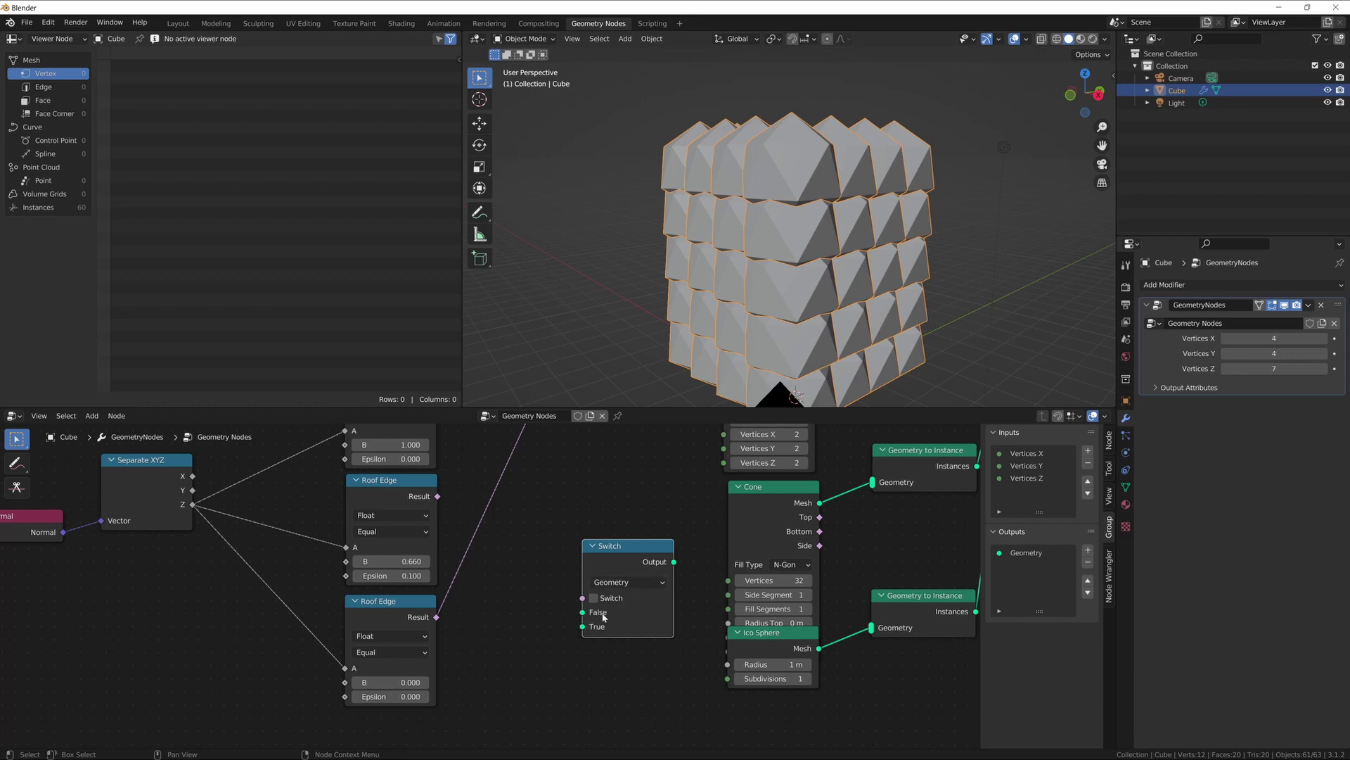
pyautogui.moveTo(548, 600); pyautogui.dragTo(544, 593, button='middle')
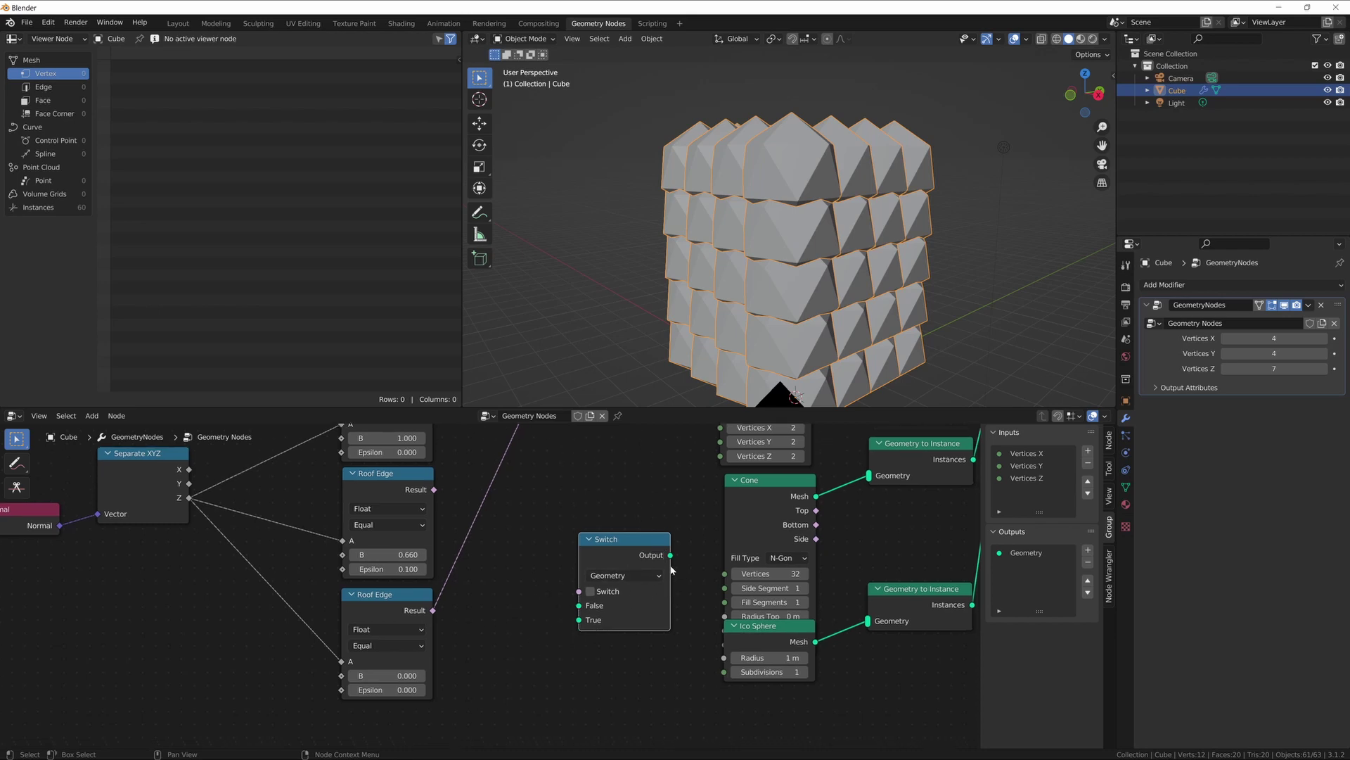
pyautogui.click(622, 577)
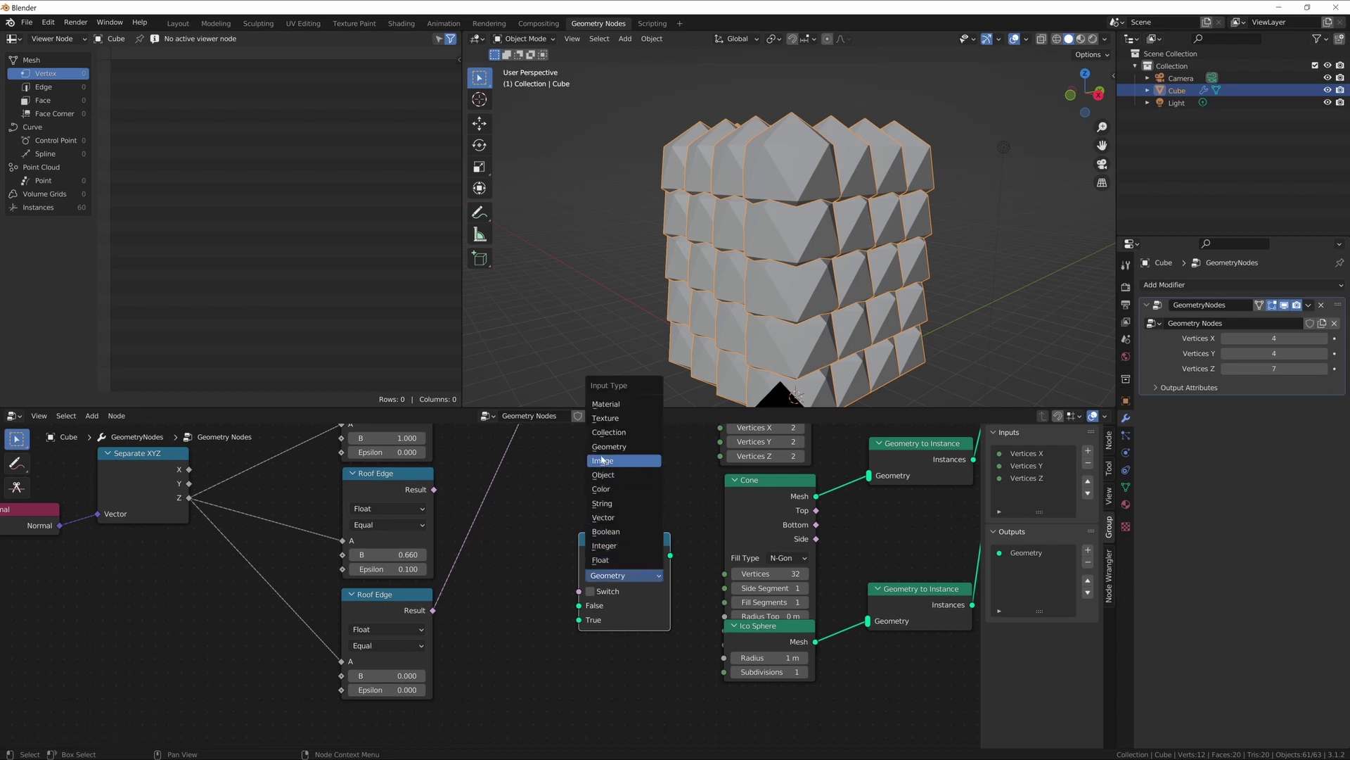
pyautogui.click(619, 544)
# Step: Connect the Roof comparison's Result to the Switch input and the Switch node's Output to Instance Index on Instance on Points
pyautogui.moveTo(612, 584); pyautogui.dragTo(582, 580, button='middle')
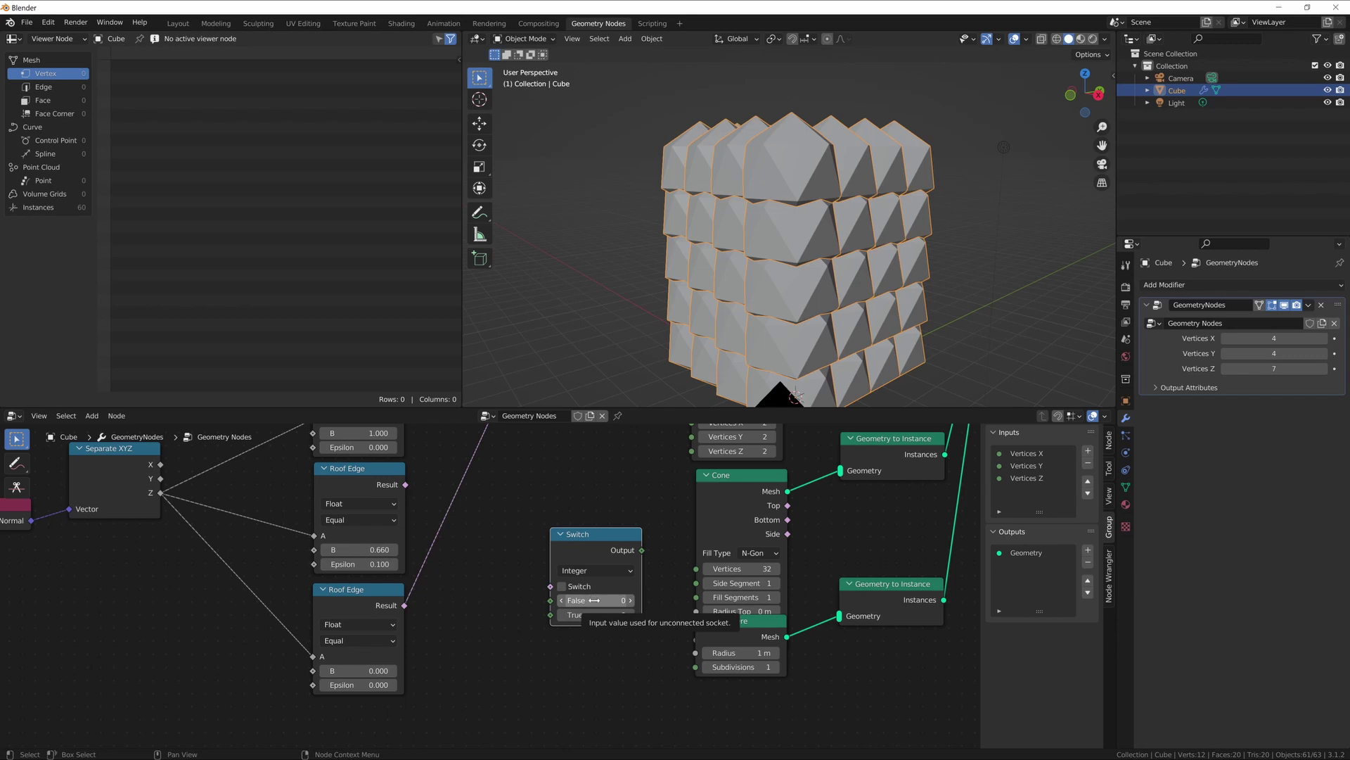
pyautogui.moveTo(964, 526); pyautogui.dragTo(729, 565, button='middle')
pyautogui.scroll(-2, 729, 560)
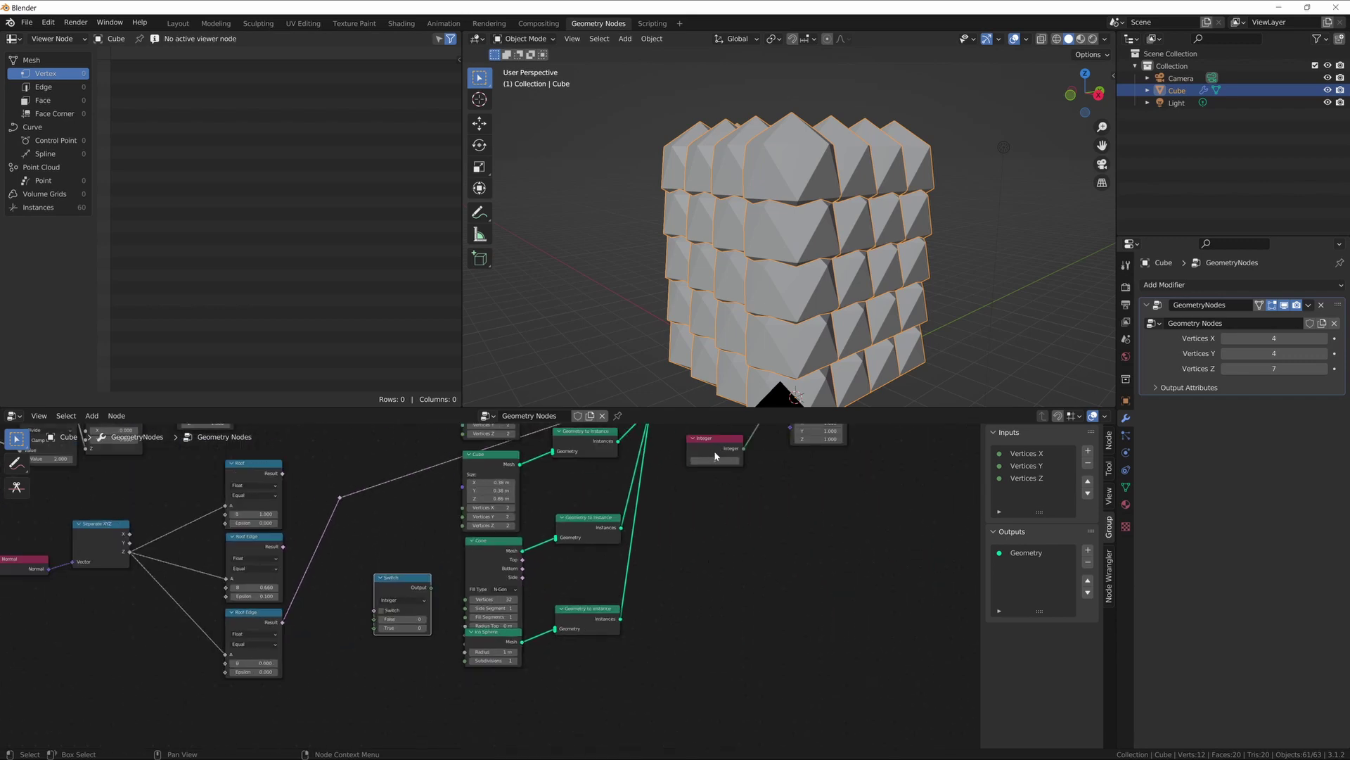
pyautogui.moveTo(723, 454); pyautogui.dragTo(717, 481, button='middle')
pyautogui.moveTo(382, 669); pyautogui.dragTo(436, 579, button='middle')
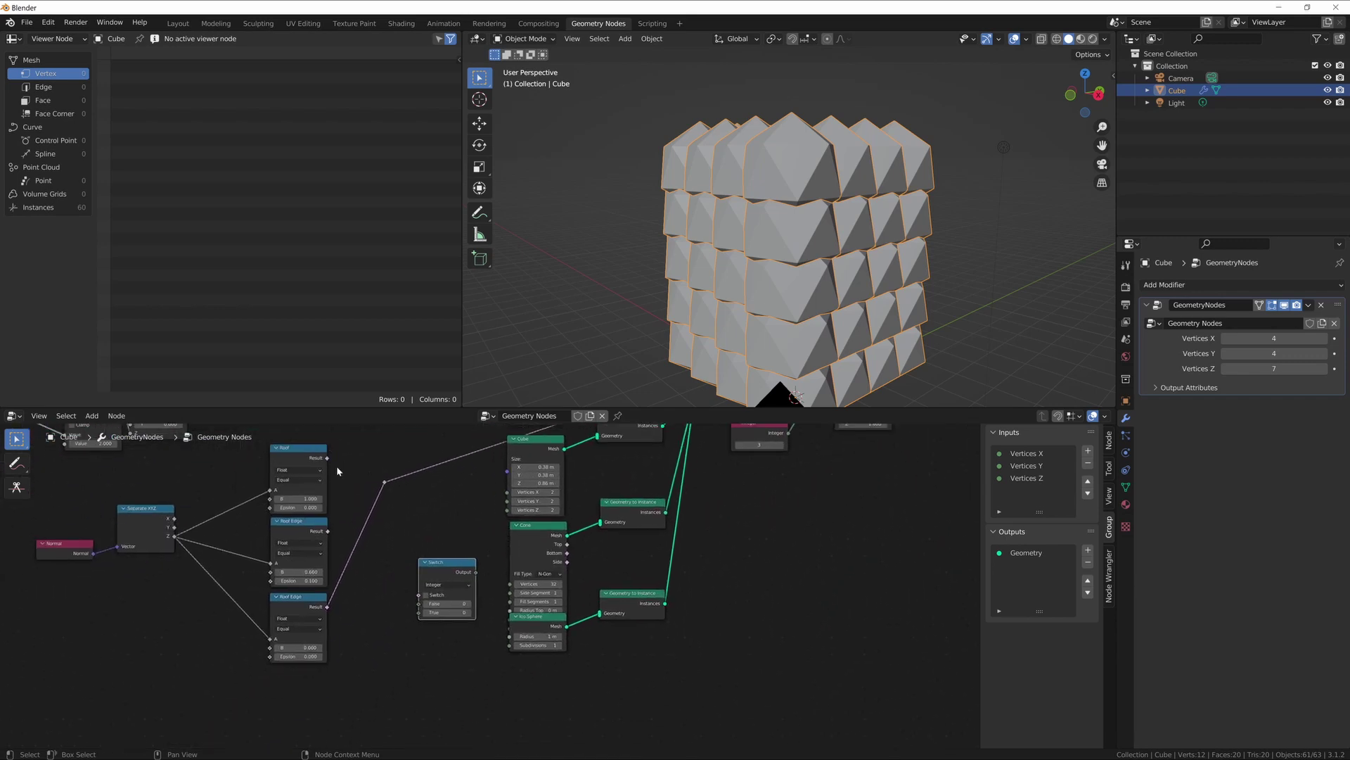
pyautogui.moveTo(421, 533); pyautogui.dragTo(436, 554, button='middle')
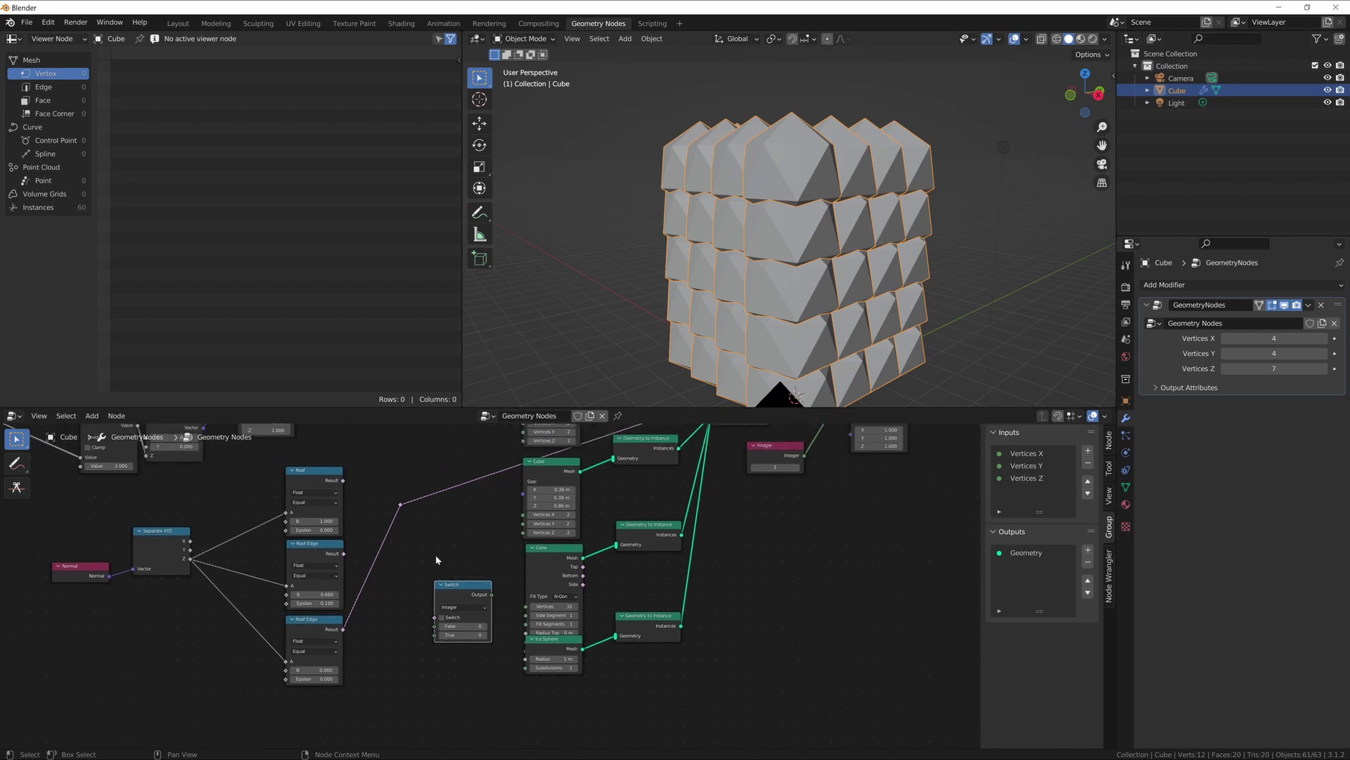
pyautogui.moveTo(342, 481); pyautogui.dragTo(435, 616)
pyautogui.moveTo(789, 513); pyautogui.dragTo(750, 580, button='middle')
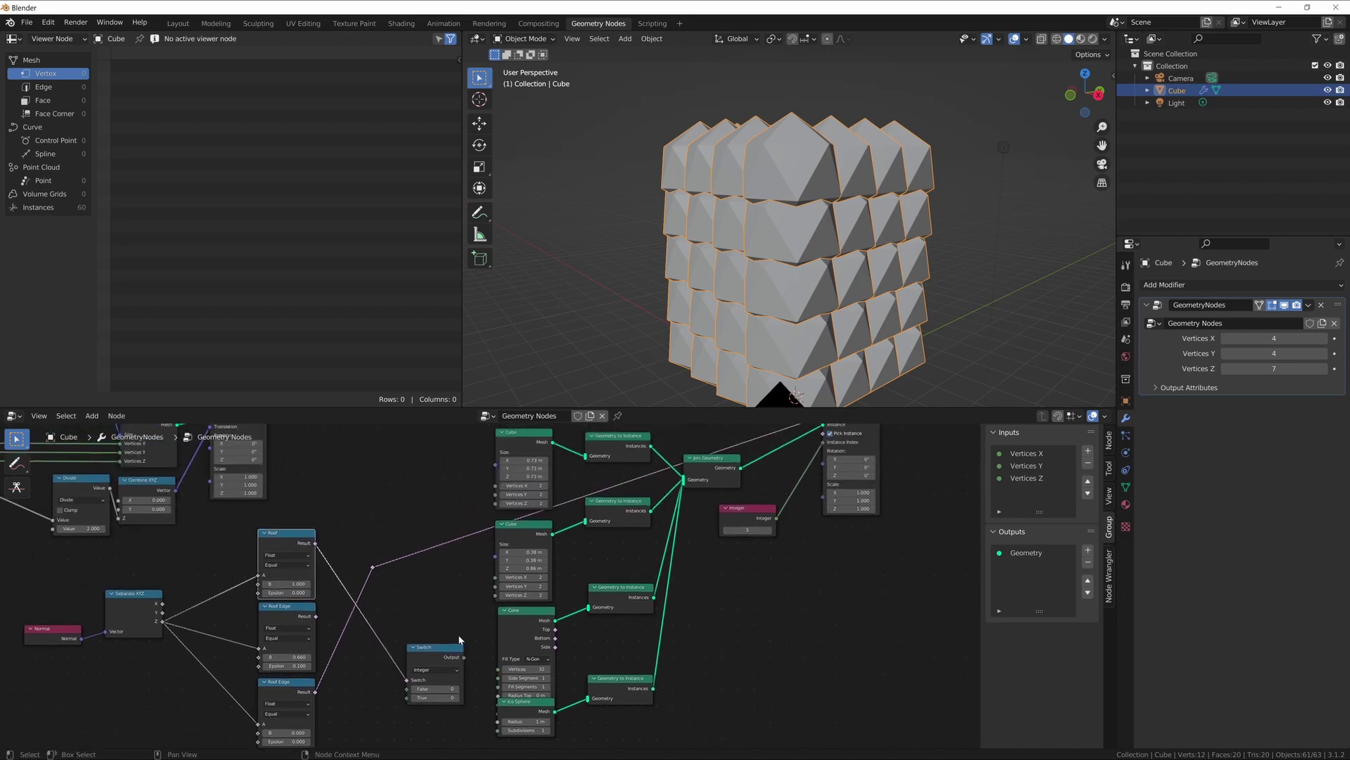
pyautogui.moveTo(464, 657); pyautogui.dragTo(823, 469)
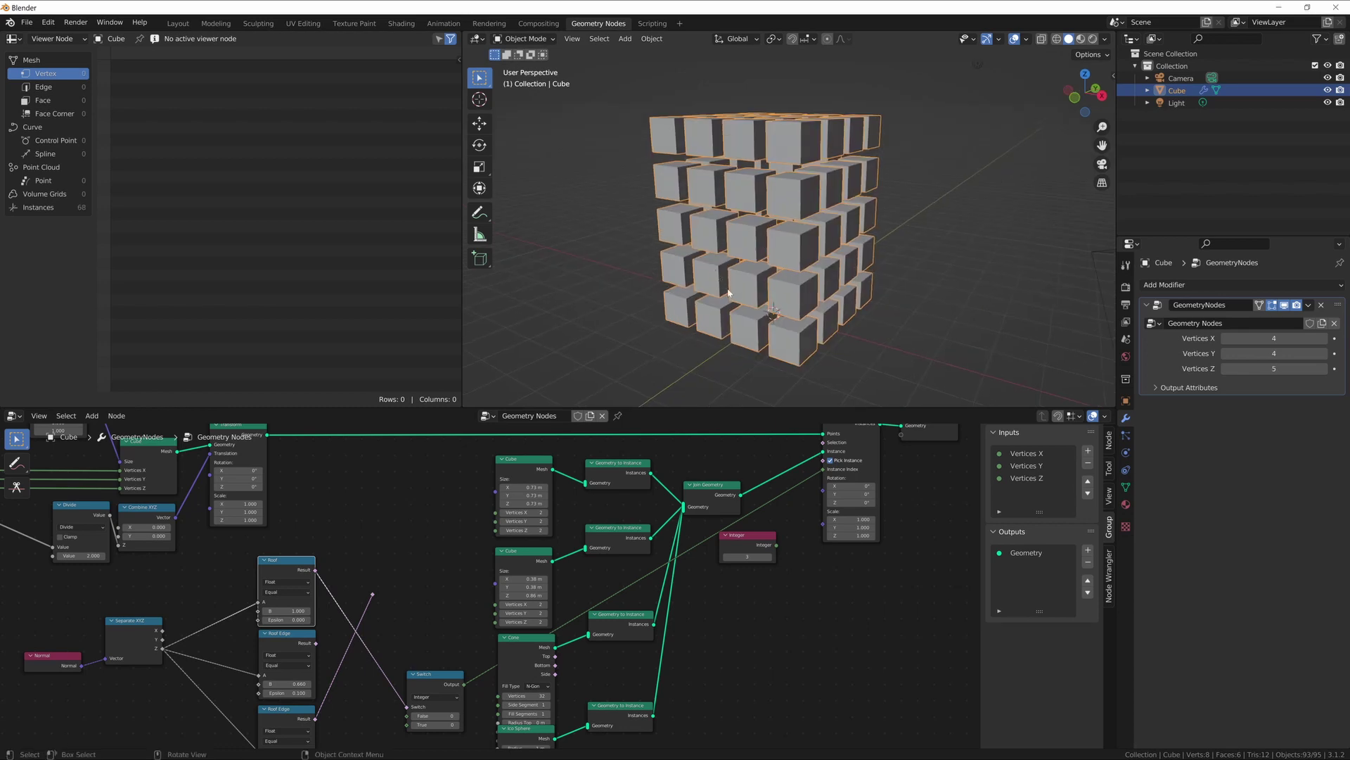
# Step: Set the Switch node's True value to 1 so roof points pick the second cube instance
pyautogui.moveTo(734, 539); pyautogui.dragTo(738, 533, button='middle')
pyautogui.scroll(2, 428, 548)
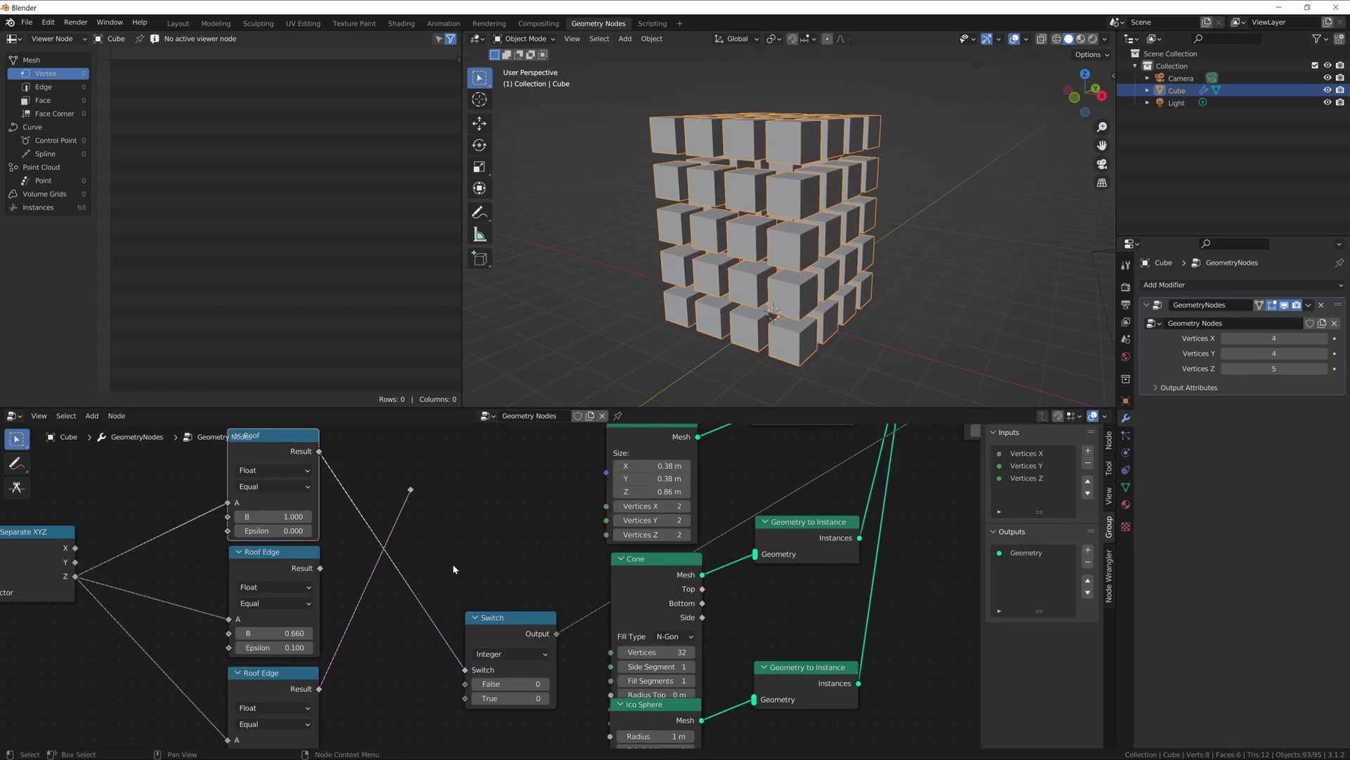
pyautogui.moveTo(494, 585); pyautogui.dragTo(498, 520, button='middle')
pyautogui.scroll(4, 495, 551)
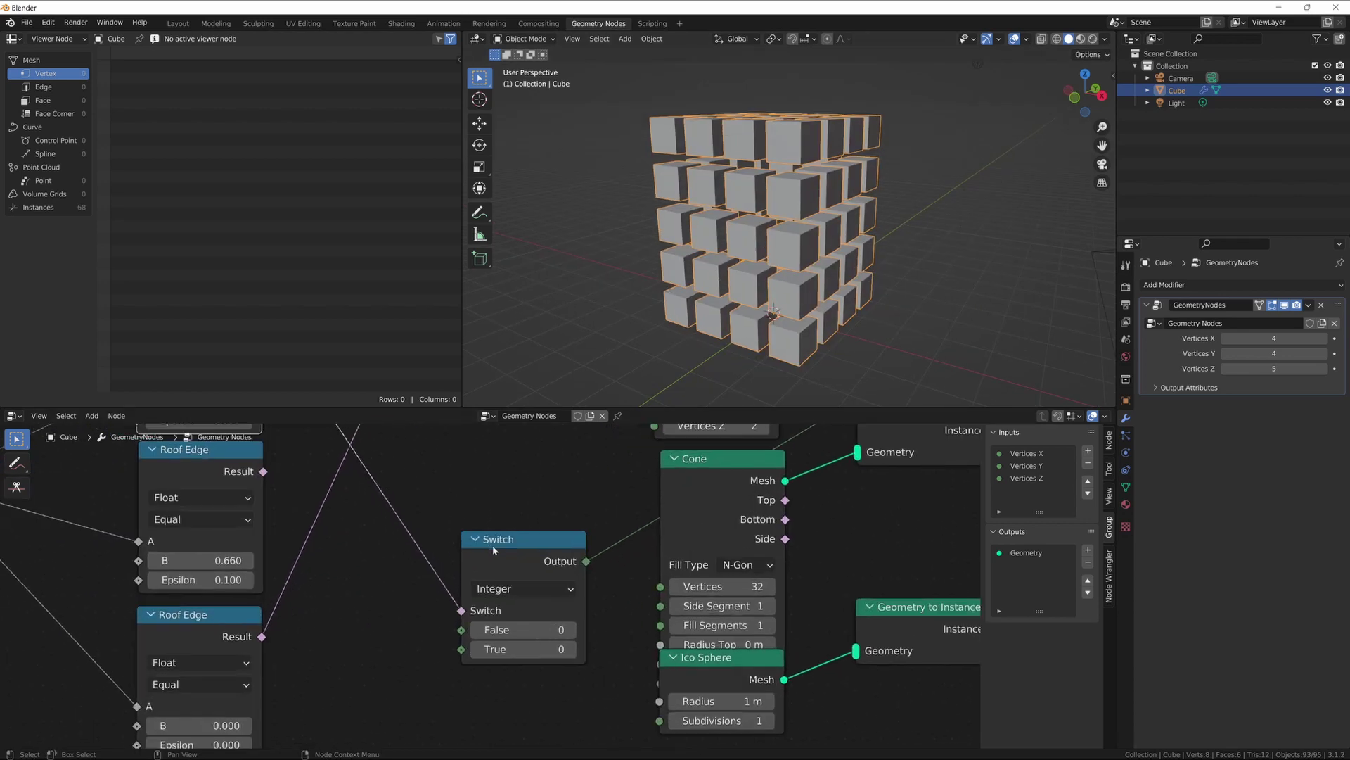
pyautogui.moveTo(756, 160); pyautogui.dragTo(741, 181, button='middle')
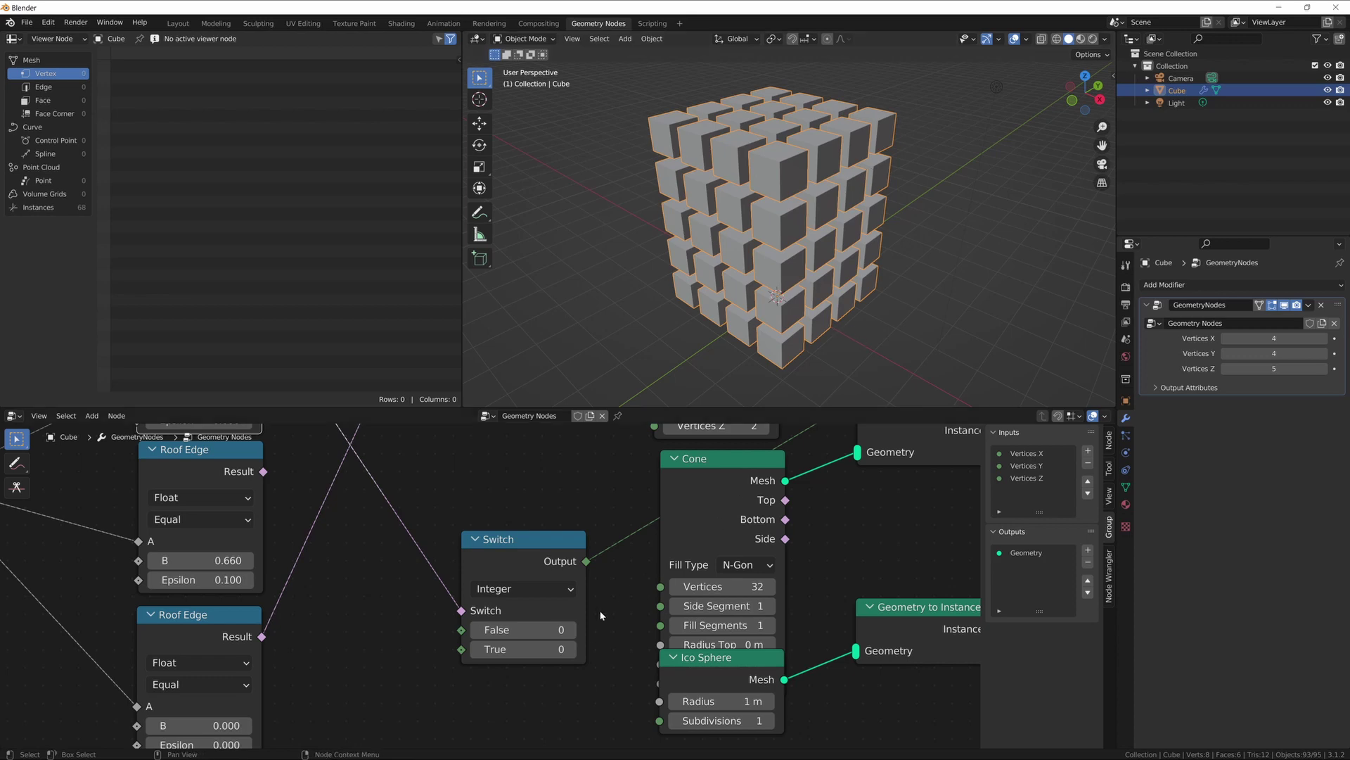
pyautogui.click(570, 650)
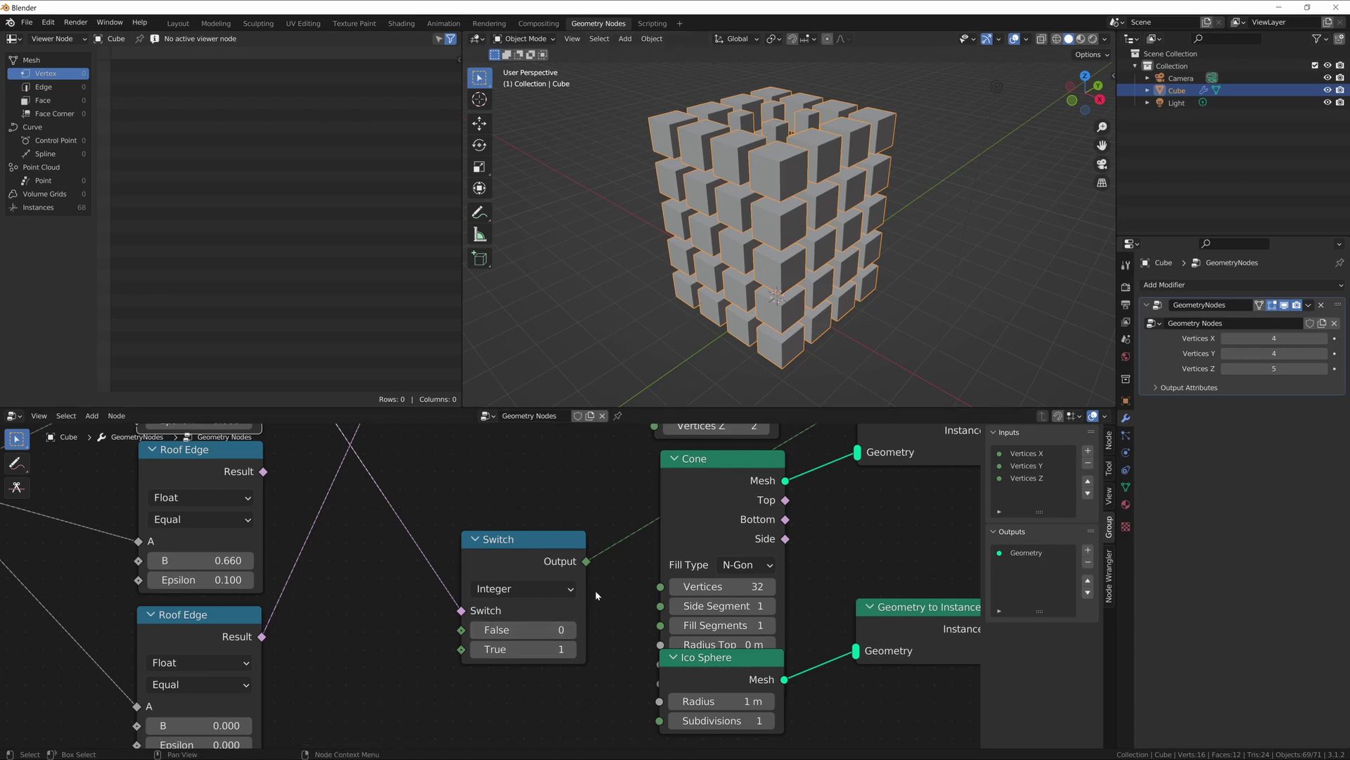
pyautogui.moveTo(818, 526); pyautogui.dragTo(805, 737, button='middle')
pyautogui.moveTo(732, 425); pyautogui.dragTo(725, 524, button='middle')
pyautogui.moveTo(569, 570); pyautogui.dragTo(619, 425, button='middle')
pyautogui.moveTo(619, 745); pyautogui.dragTo(605, 611, button='middle')
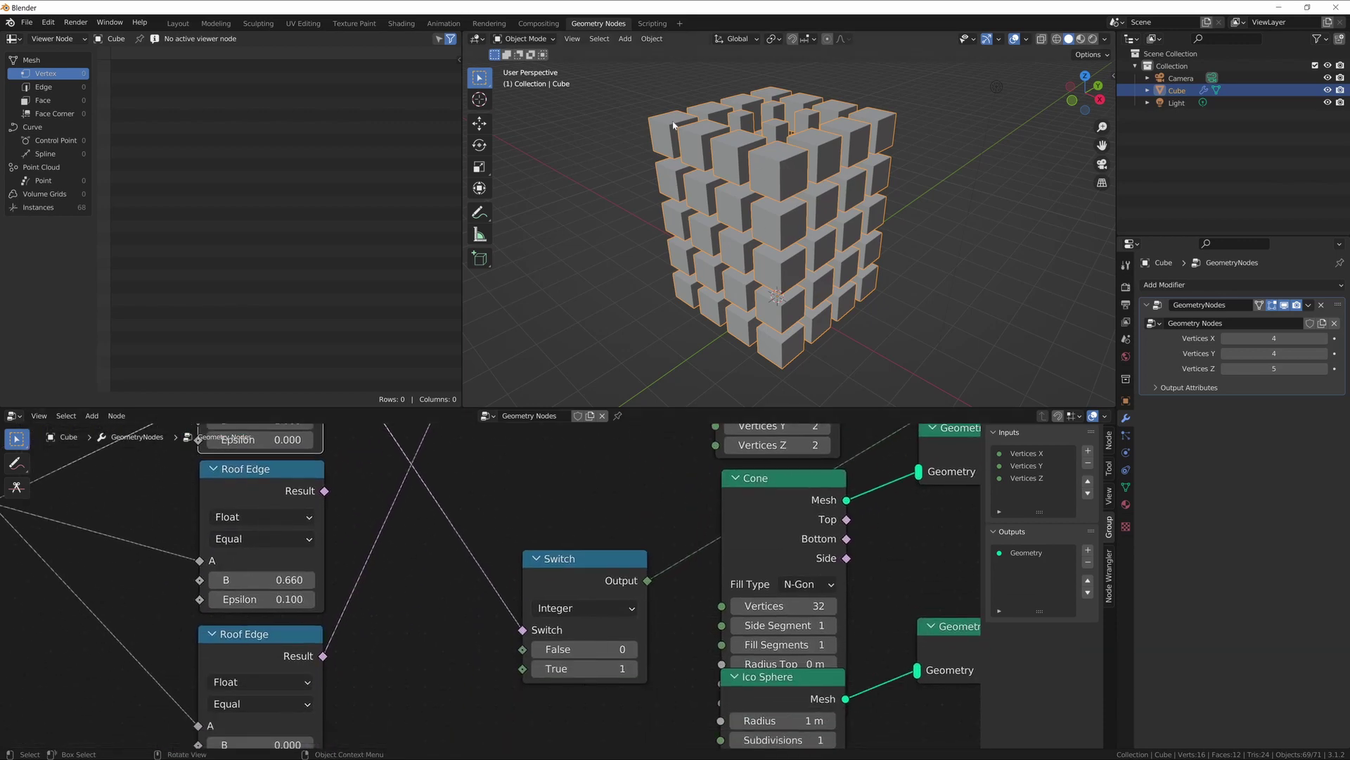
# Step: Move the Roof and both Roof Edge comparison nodes closer to Separate XYZ to free space before the Switch node
pyautogui.moveTo(626, 504); pyautogui.dragTo(619, 516, button='middle')
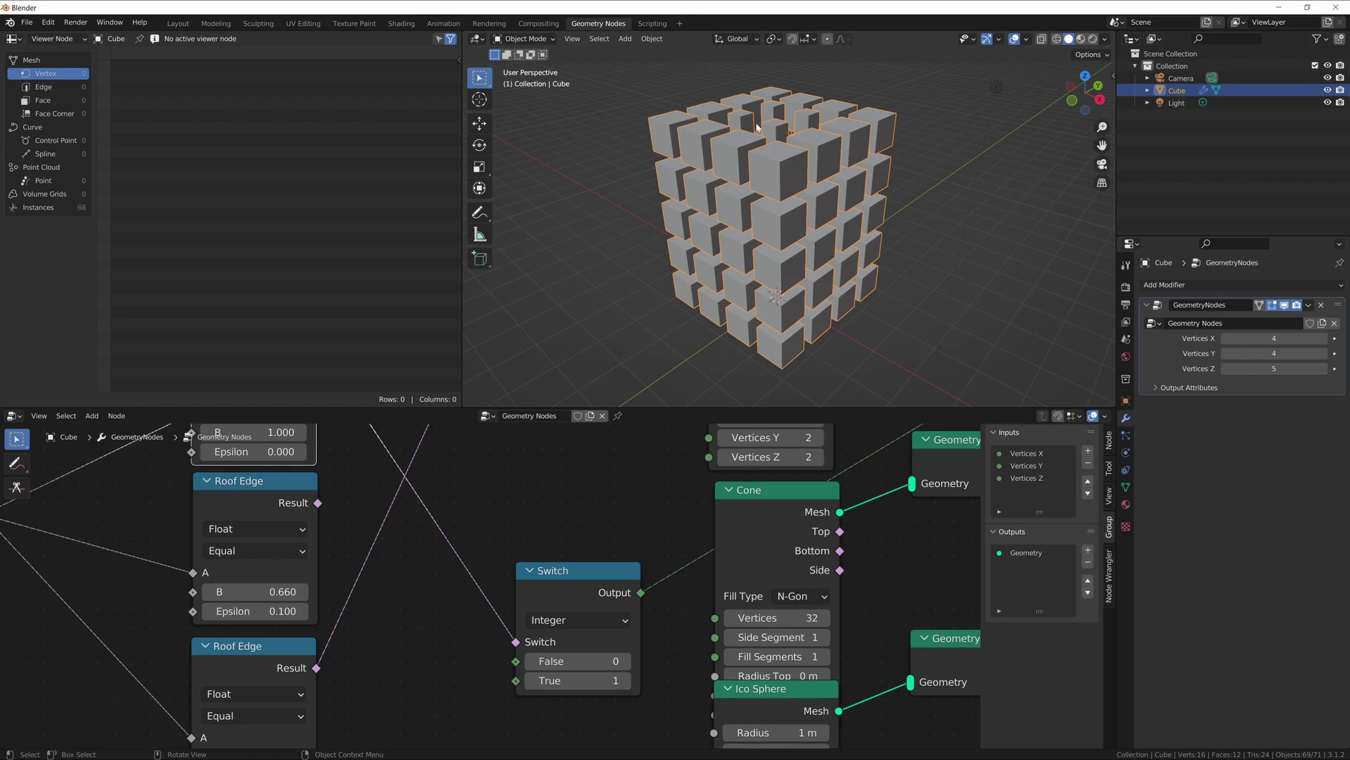
pyautogui.scroll(-2, 593, 480)
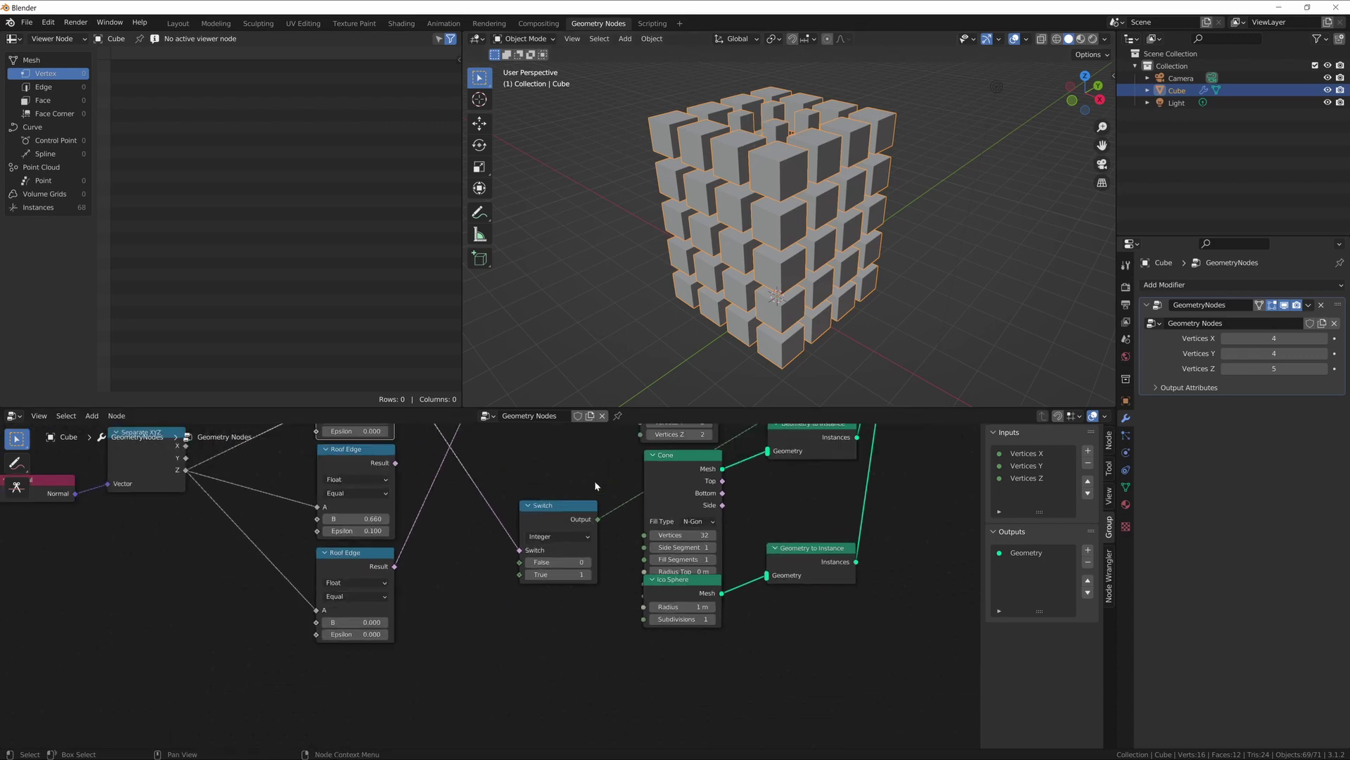
pyautogui.moveTo(574, 541); pyautogui.dragTo(543, 626, button='middle')
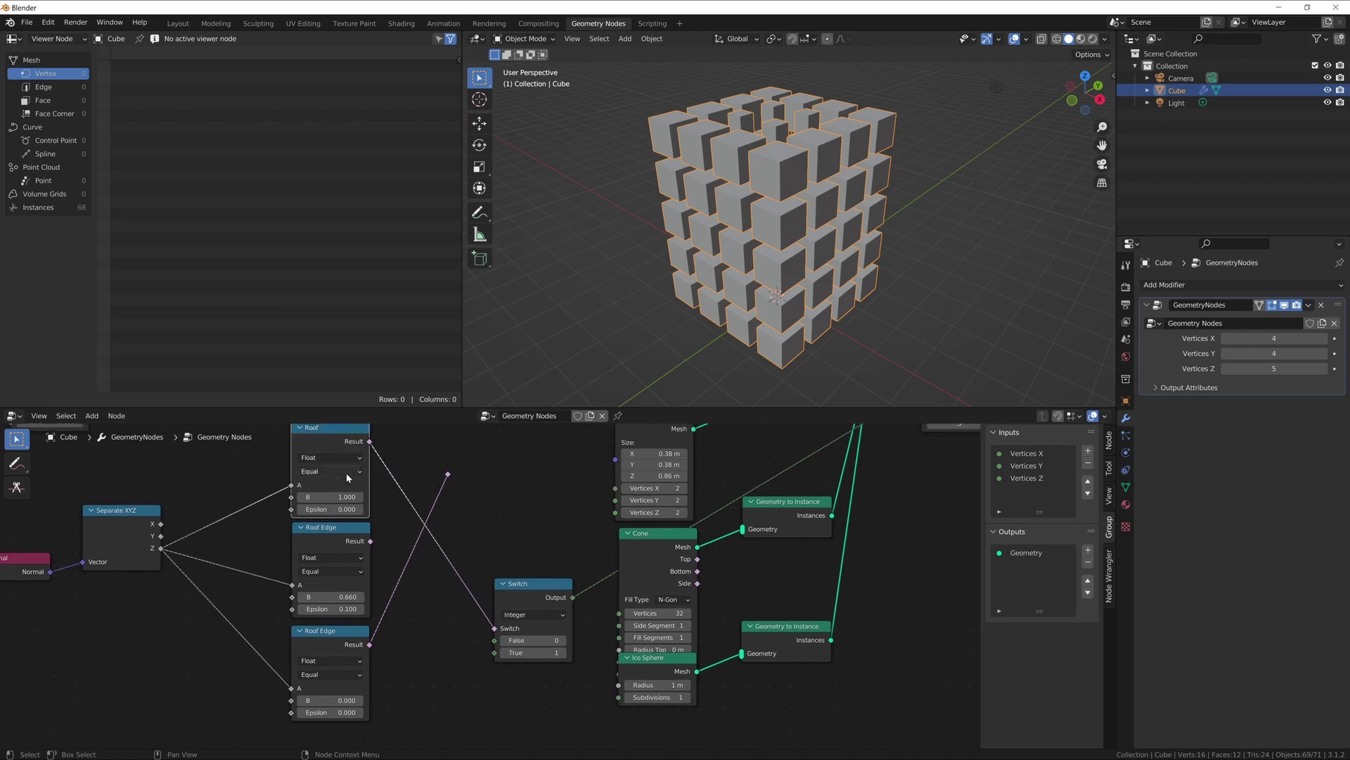
pyautogui.moveTo(254, 452); pyautogui.dragTo(385, 709)
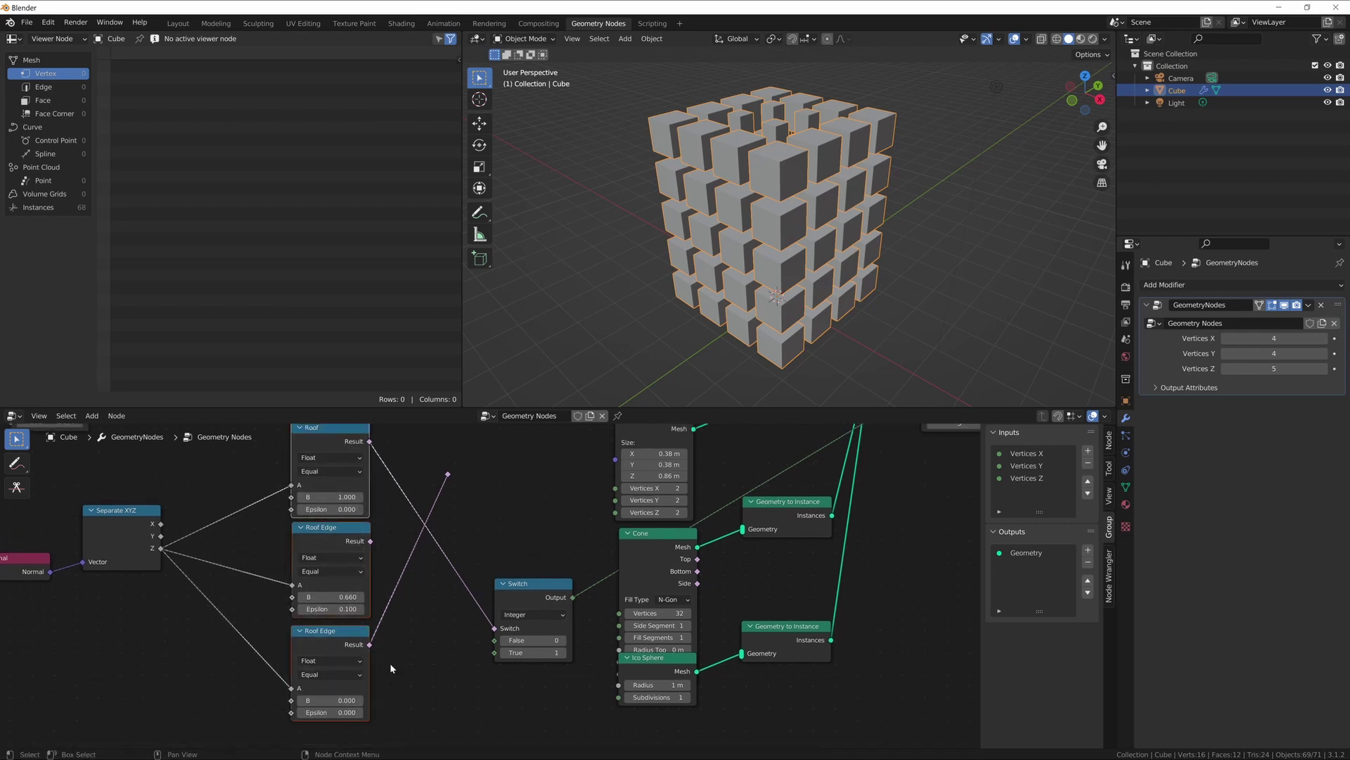
pyautogui.press('g')
pyautogui.click(307, 661)
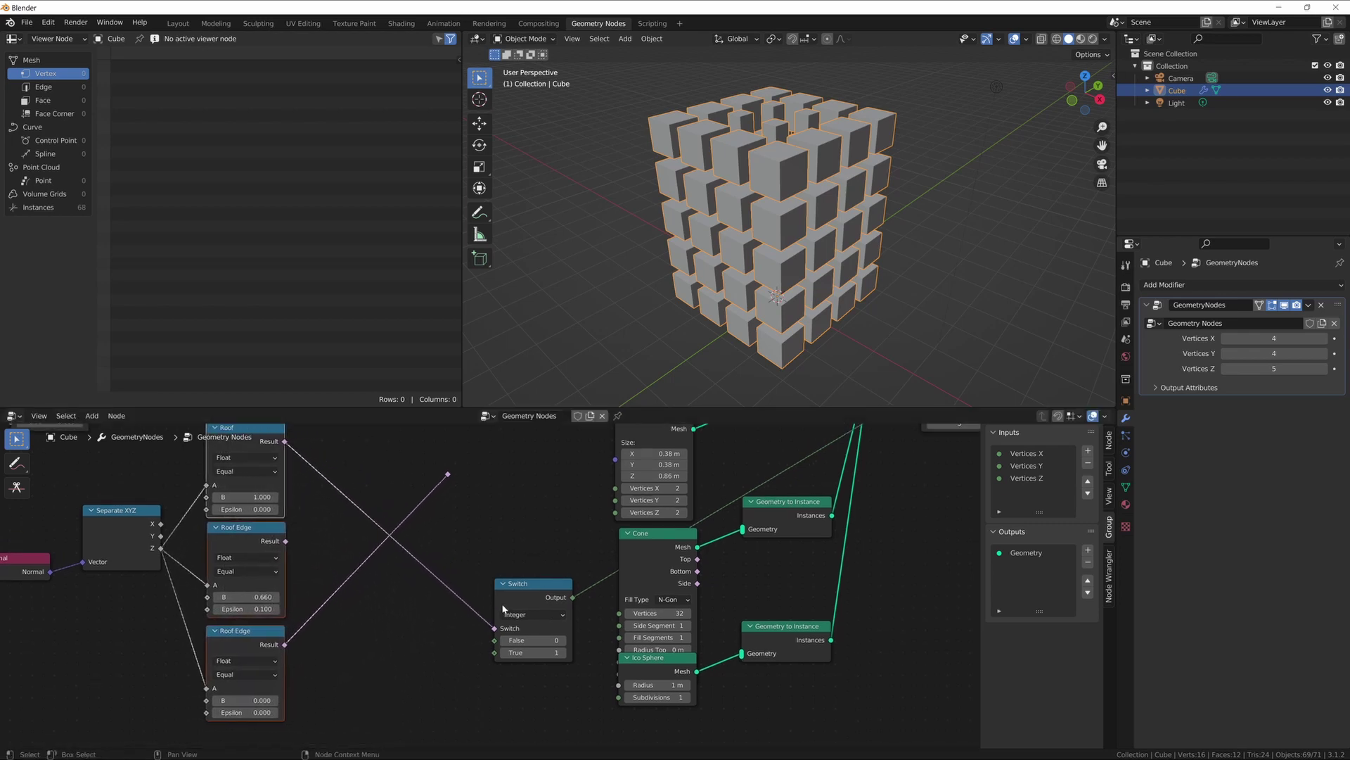
# Step: Duplicate the integer Switch node twice and chain each copy's Output into the False input of the Switch after it
pyautogui.moveTo(521, 600); pyautogui.dragTo(544, 515)
pyautogui.hotkey('shift', 'd')
pyautogui.click(462, 592)
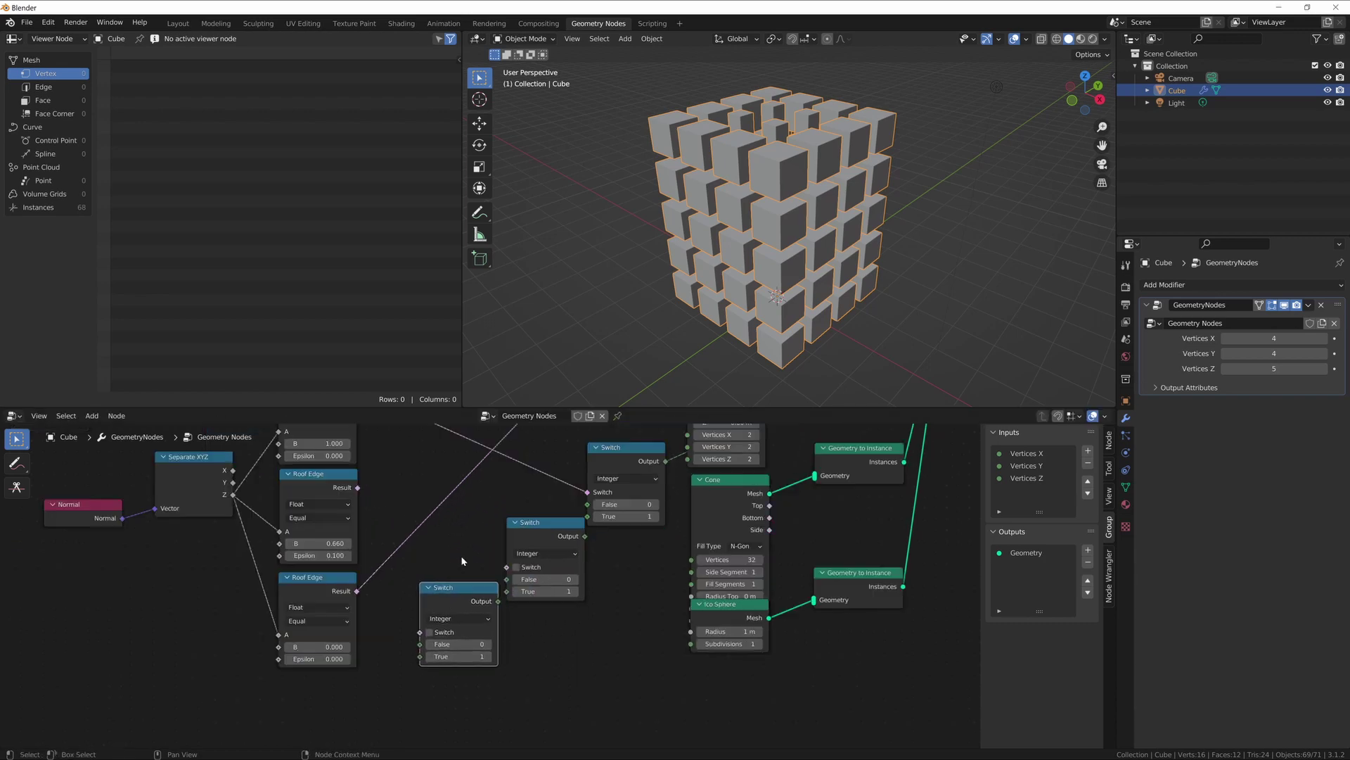
pyautogui.moveTo(552, 529); pyautogui.dragTo(587, 504)
pyautogui.moveTo(479, 597); pyautogui.dragTo(494, 569)
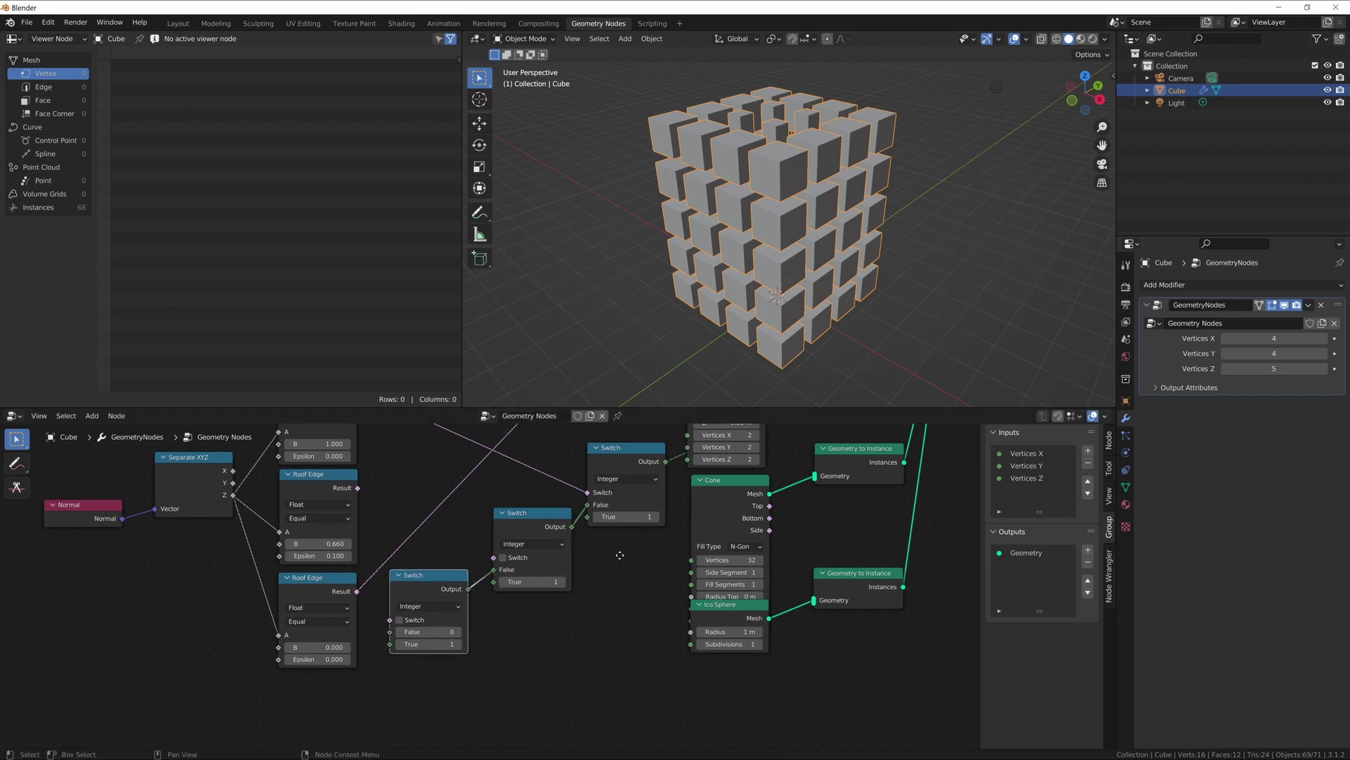
# Step: Connect the 0.660 Roof Edge Result to the middle Switch's Switch input and the 0.000 comparison's Result to the first Switch in the chain
pyautogui.scroll(3, 589, 586)
pyautogui.scroll(2, 540, 539)
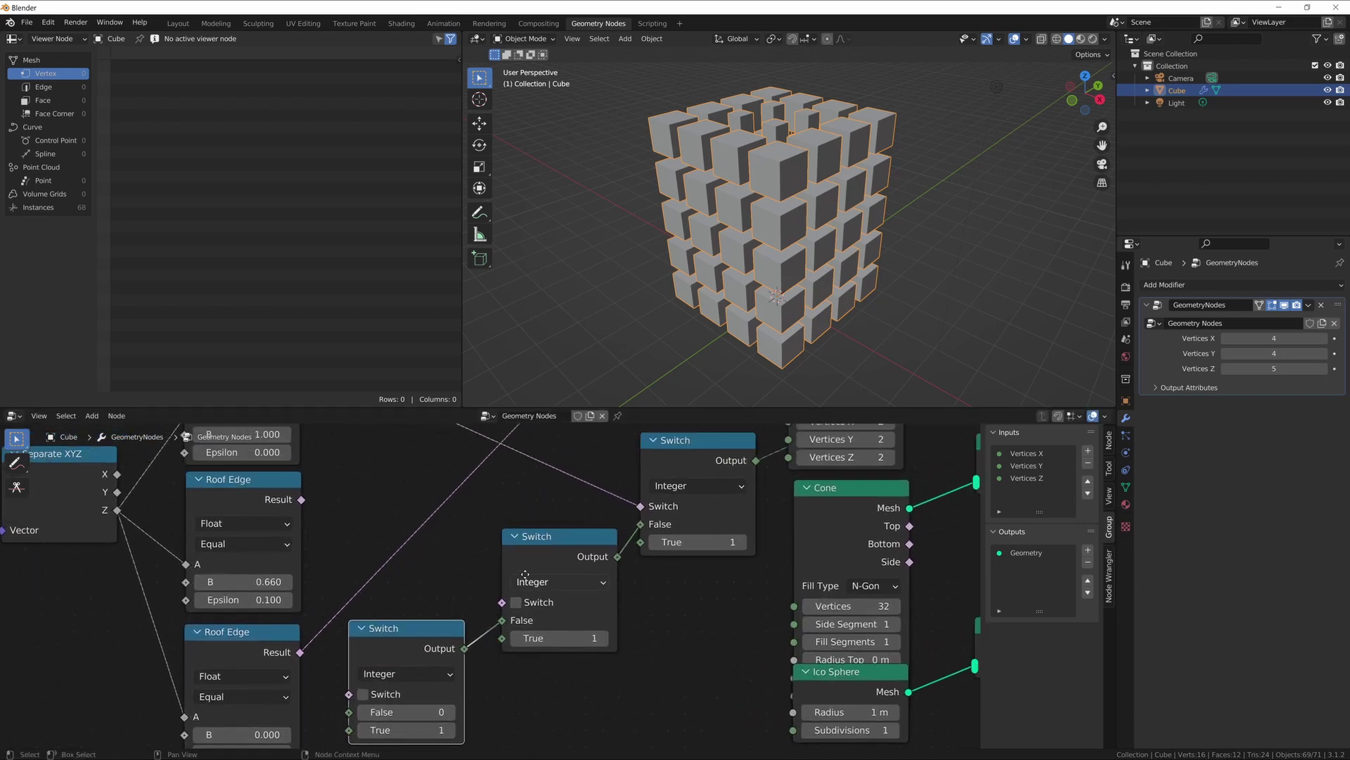
pyautogui.moveTo(443, 588); pyautogui.dragTo(451, 573, button='middle')
pyautogui.scroll(-3, 504, 587)
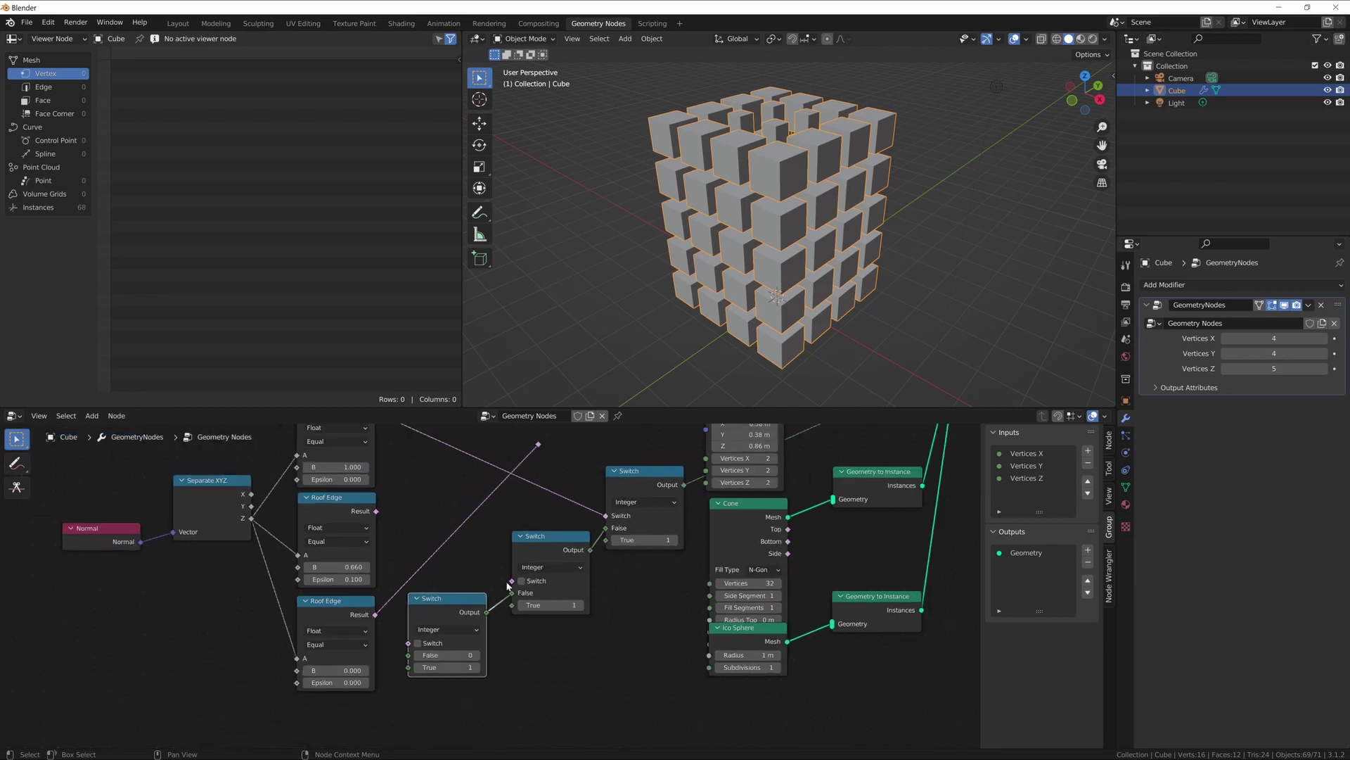
pyautogui.moveTo(616, 554); pyautogui.dragTo(583, 605, button='middle')
pyautogui.moveTo(539, 491); pyautogui.dragTo(508, 494, button='middle')
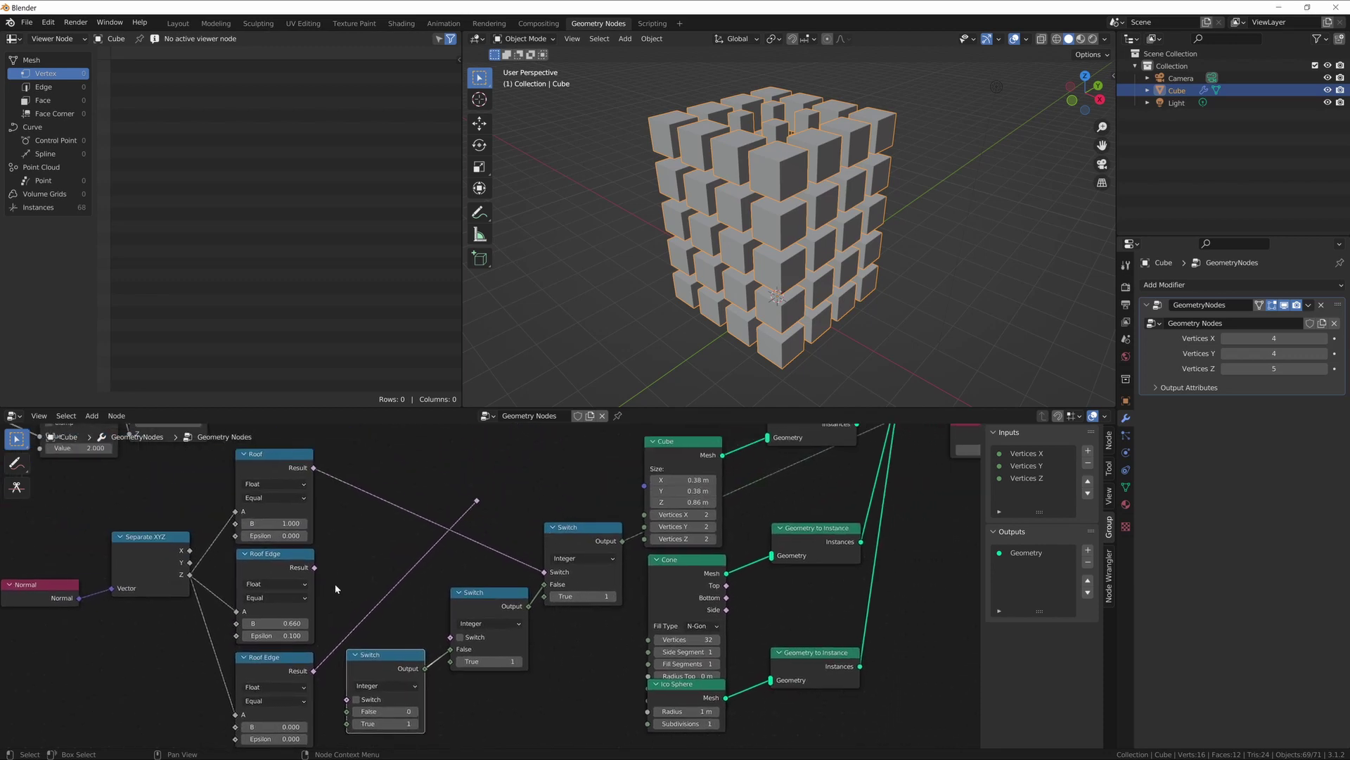
pyautogui.moveTo(314, 567); pyautogui.dragTo(450, 637)
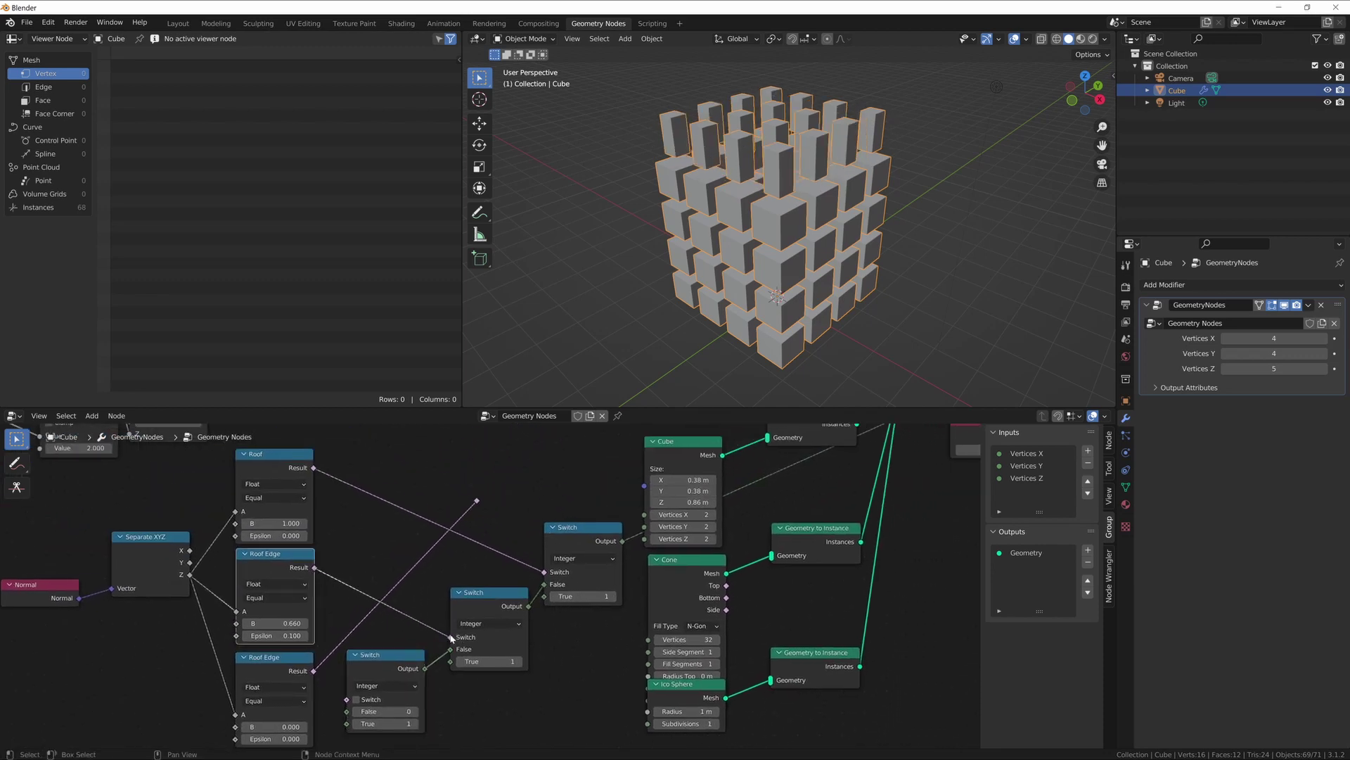
pyautogui.moveTo(391, 627); pyautogui.dragTo(463, 569, button='middle')
pyautogui.moveTo(384, 611); pyautogui.dragTo(417, 639)
# Step: Set the True value of both duplicated Switch nodes to 2
pyautogui.moveTo(541, 660); pyautogui.dragTo(530, 647, button='middle')
pyautogui.click(578, 588)
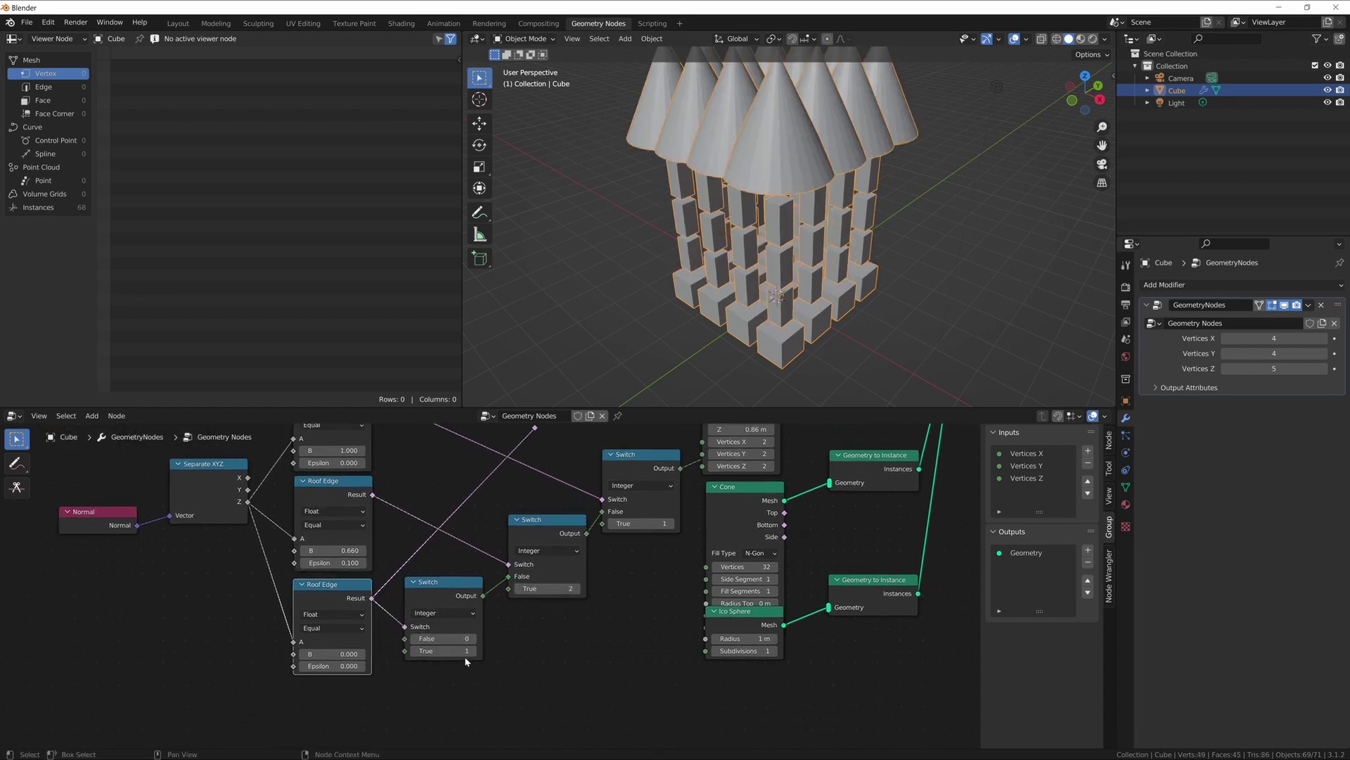
pyautogui.click(474, 652)
pyautogui.moveTo(678, 579); pyautogui.dragTo(651, 645, button='middle')
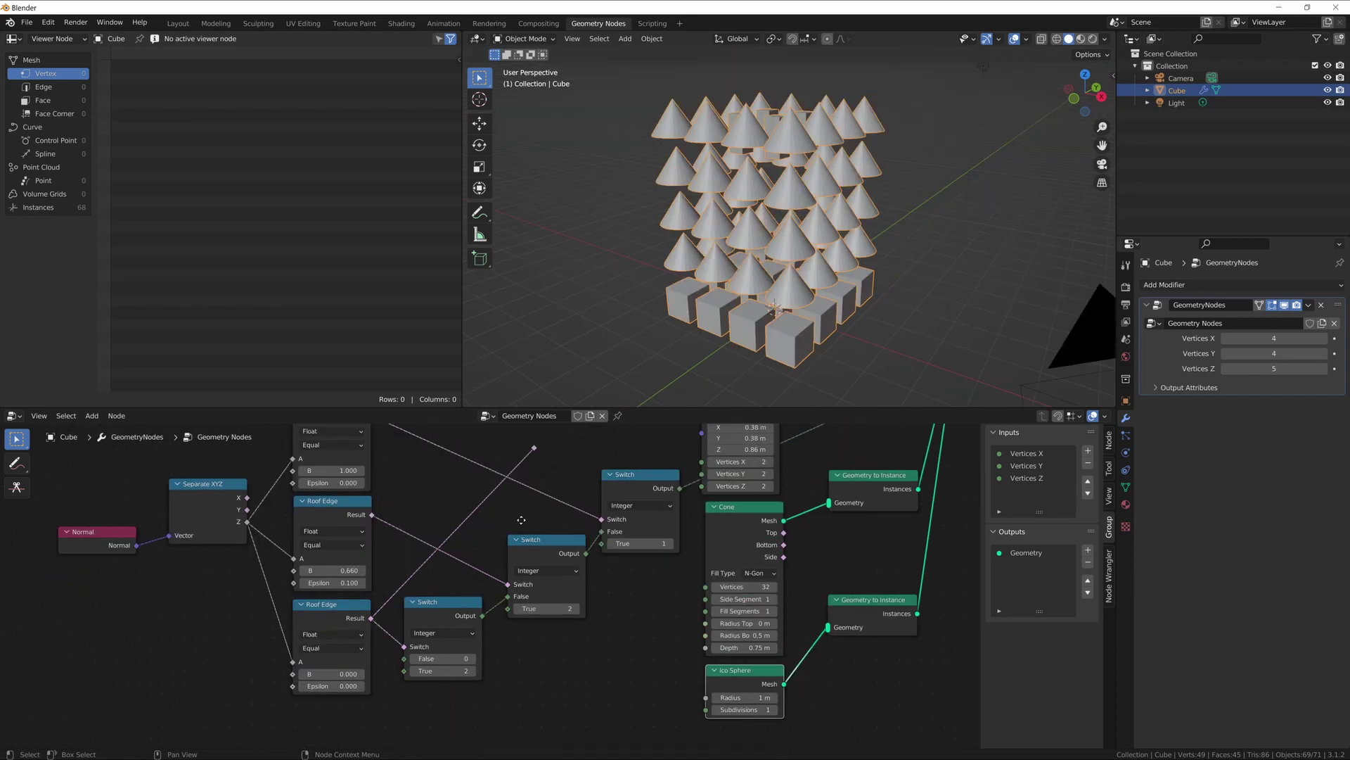
# Step: Remove the stray reroute and its link from the Result of the 0.000 comparison node
pyautogui.moveTo(521, 519); pyautogui.dragTo(508, 526, button='middle')
pyautogui.moveTo(526, 458); pyautogui.dragTo(524, 458)
pyautogui.moveTo(596, 495); pyautogui.dragTo(569, 499, button='middle')
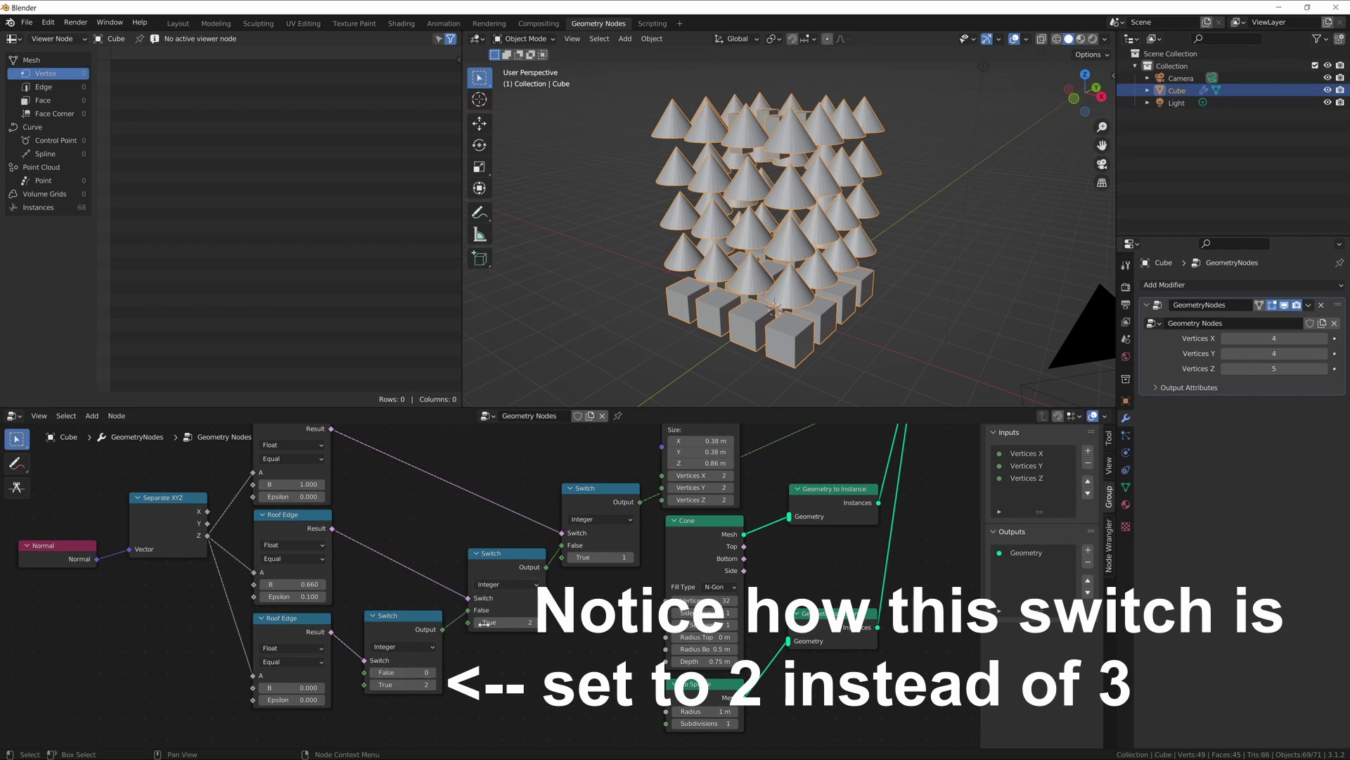
# Step: Examine from several angles how the chained Switch nodes distribute the instances over roof, roof edge and wall points
pyautogui.moveTo(368, 546); pyautogui.dragTo(404, 521, button='middle')
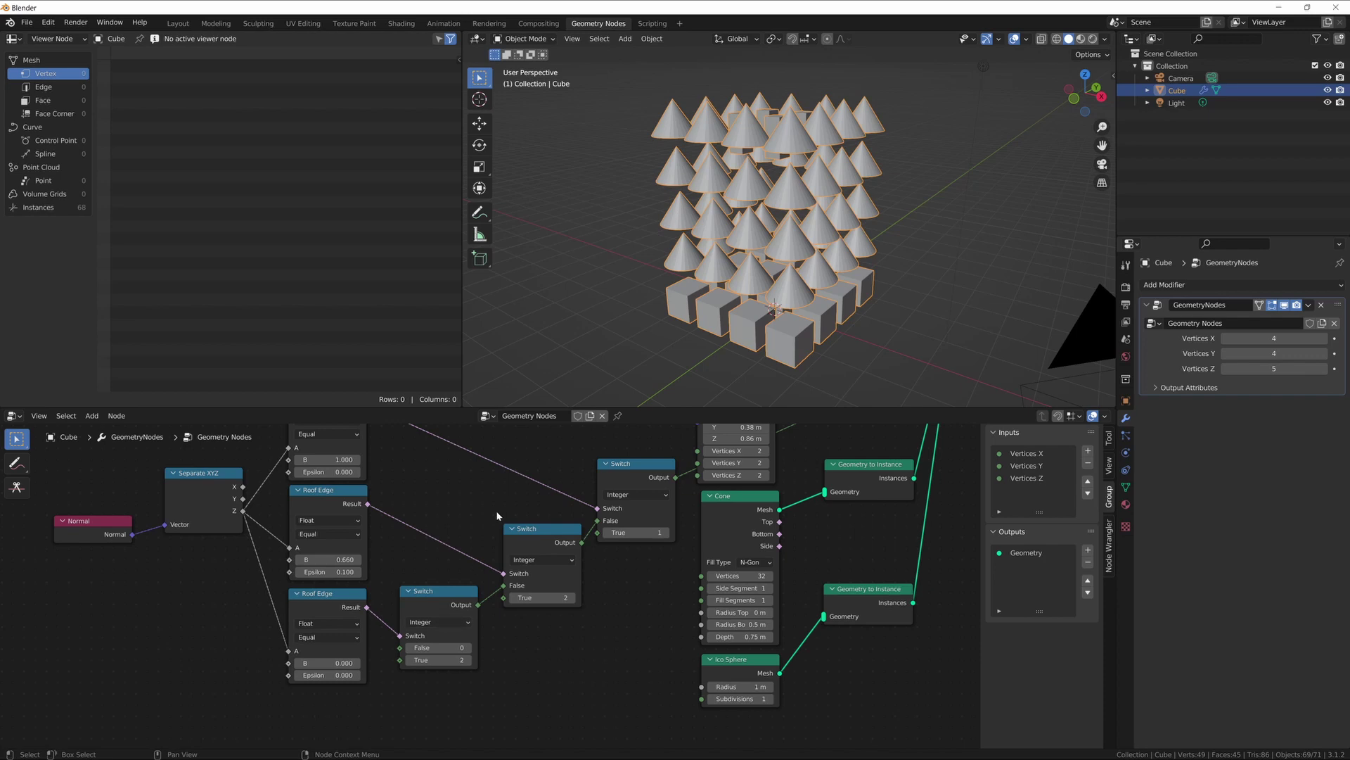
pyautogui.moveTo(549, 460); pyautogui.dragTo(500, 520, button='middle')
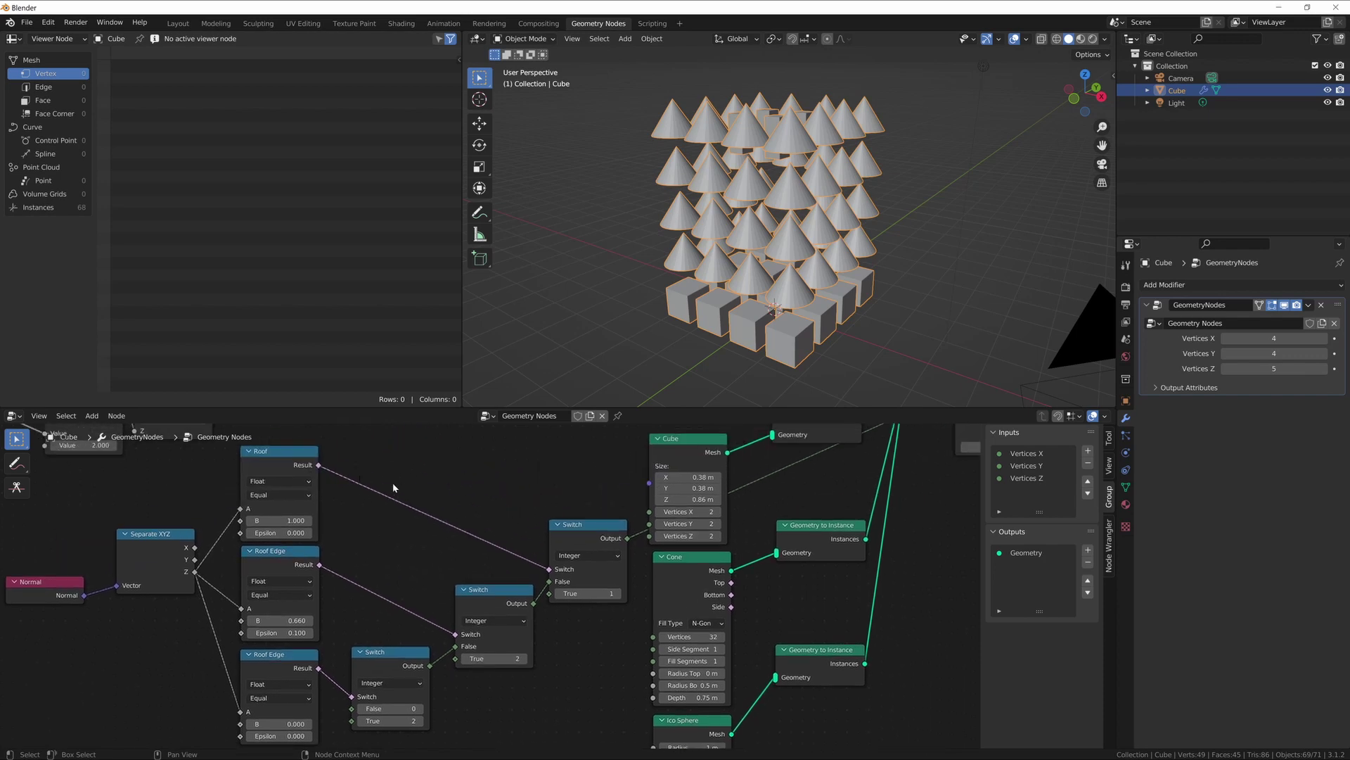
pyautogui.moveTo(732, 211); pyautogui.dragTo(747, 130, button='middle')
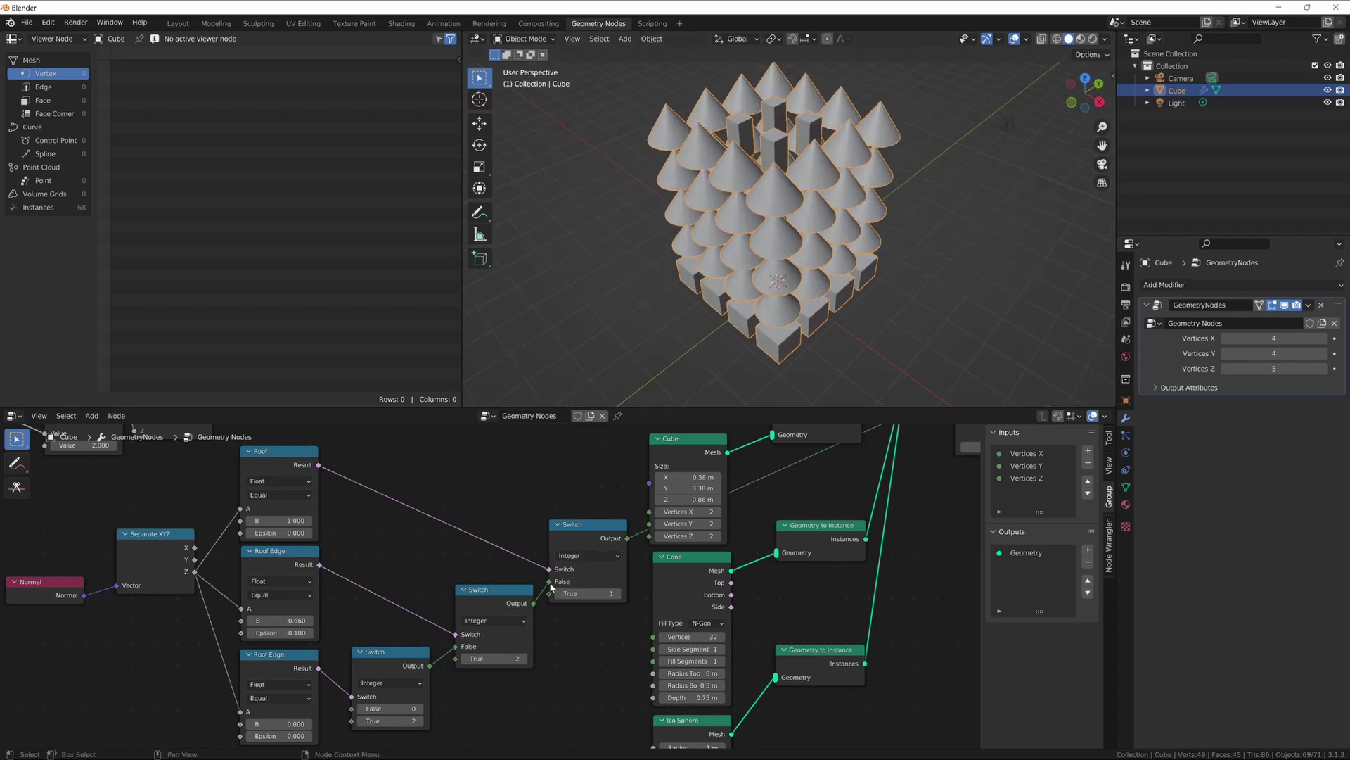
pyautogui.moveTo(553, 586)
pyautogui.moveTo(490, 602); pyautogui.dragTo(499, 571, button='middle')
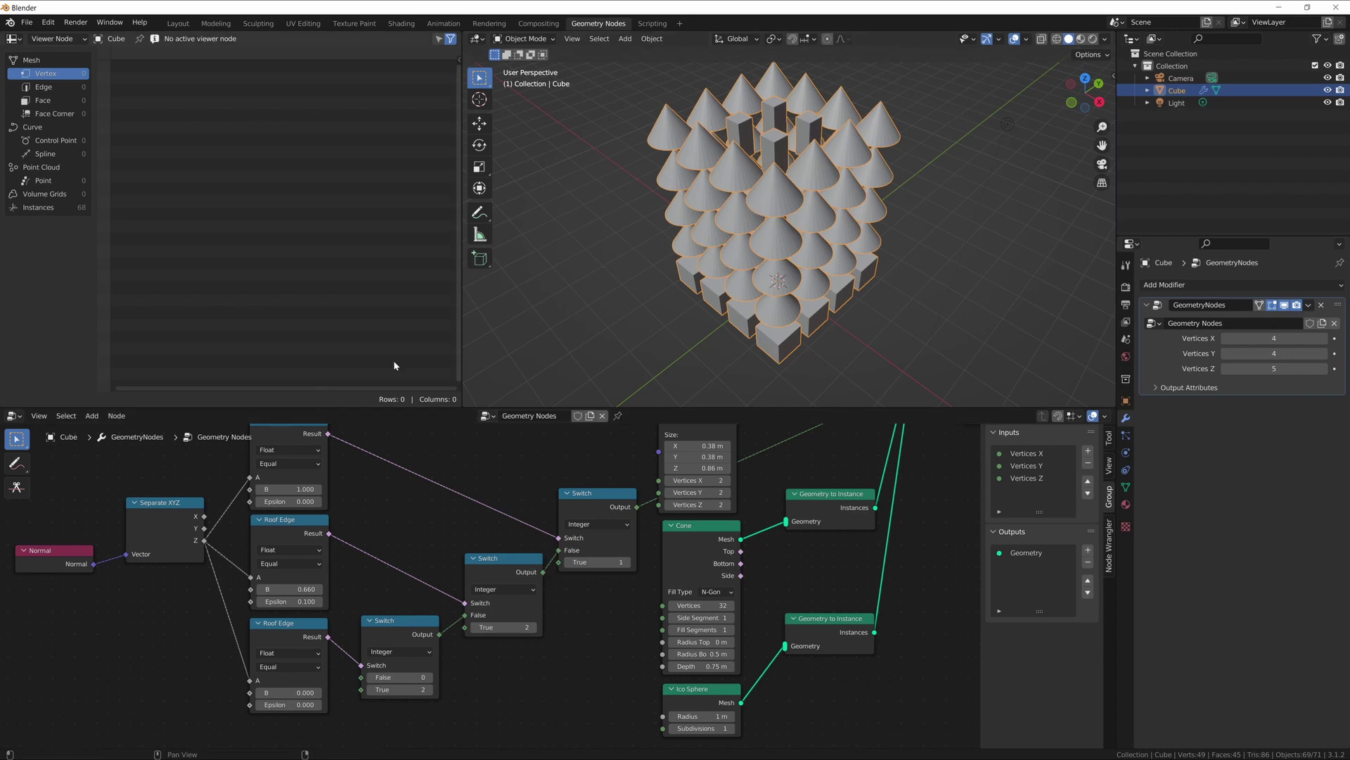
pyautogui.moveTo(380, 521); pyautogui.dragTo(370, 550, button='middle')
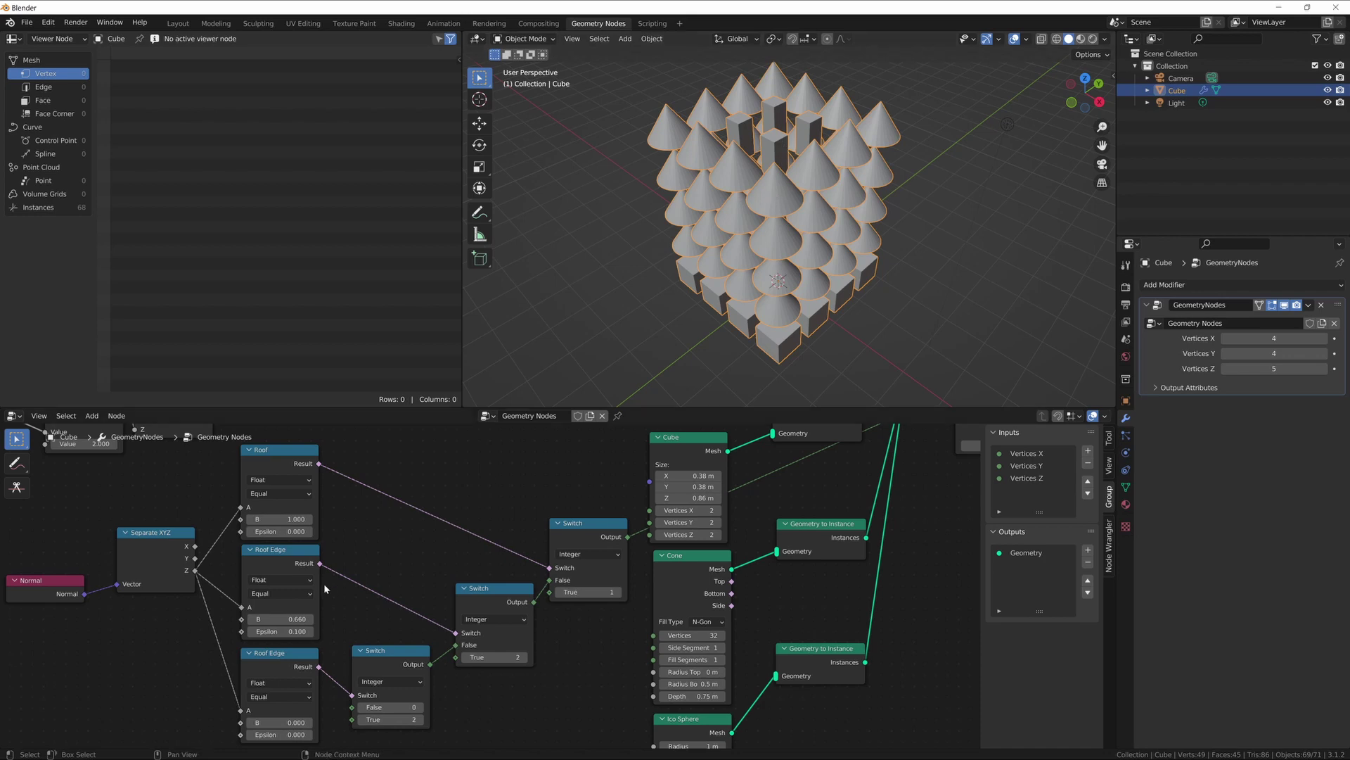
pyautogui.moveTo(437, 640); pyautogui.dragTo(444, 607, button='middle')
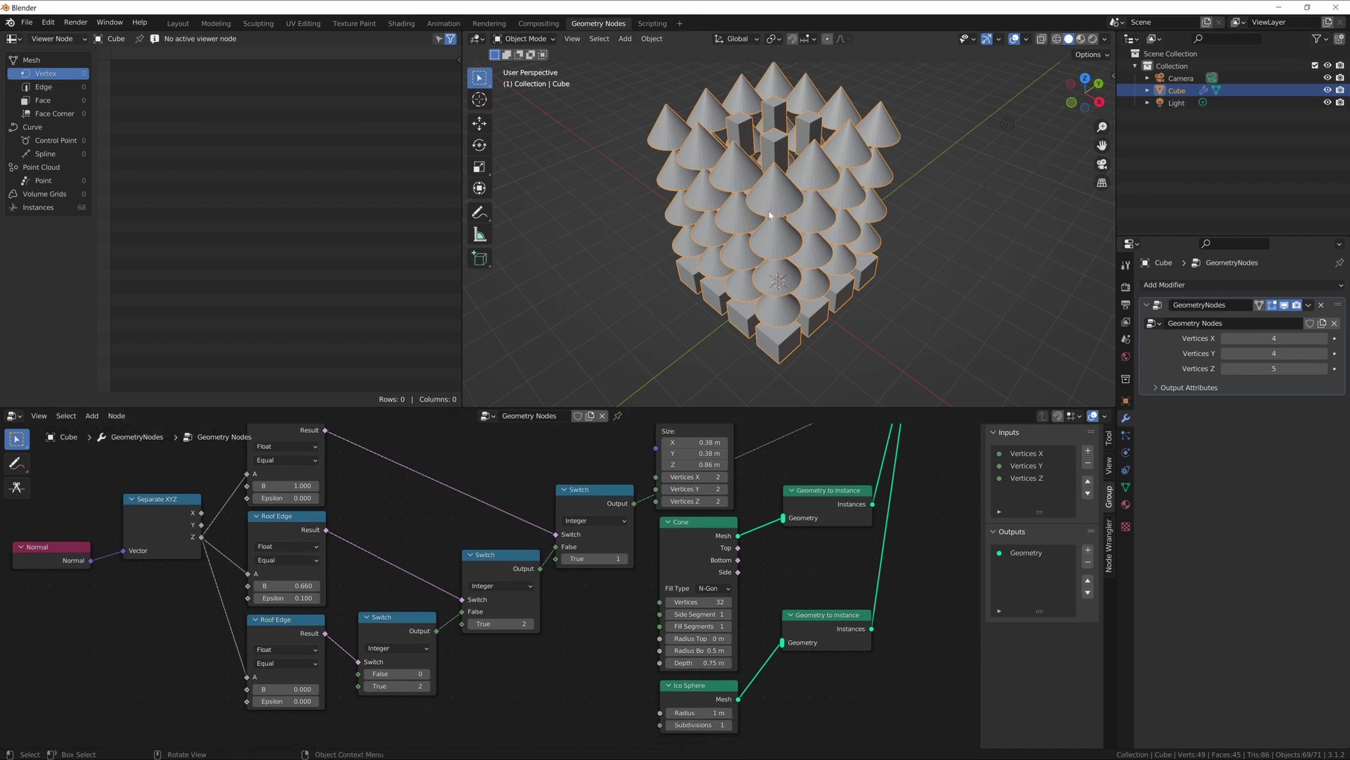
pyautogui.moveTo(777, 197); pyautogui.dragTo(779, 181, button='middle')
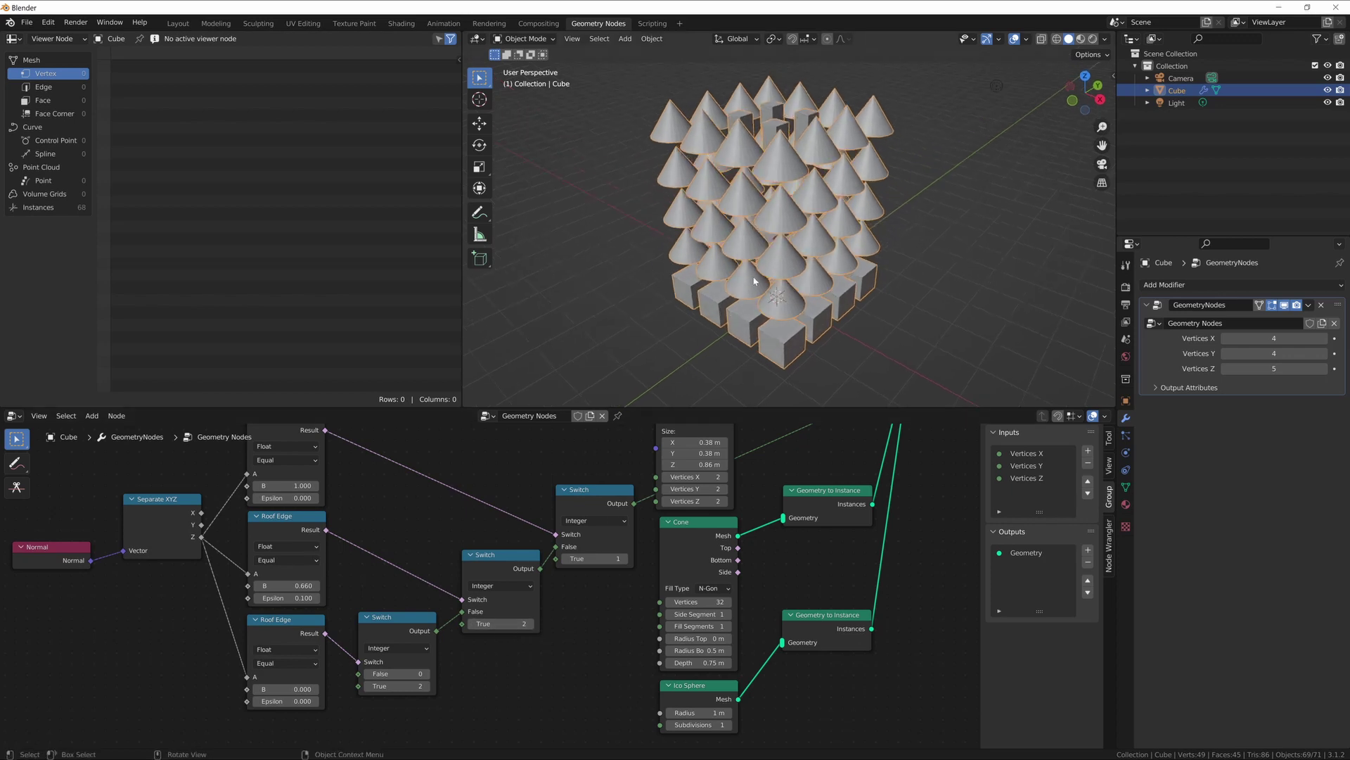
pyautogui.moveTo(765, 296); pyautogui.dragTo(760, 288, button='middle')
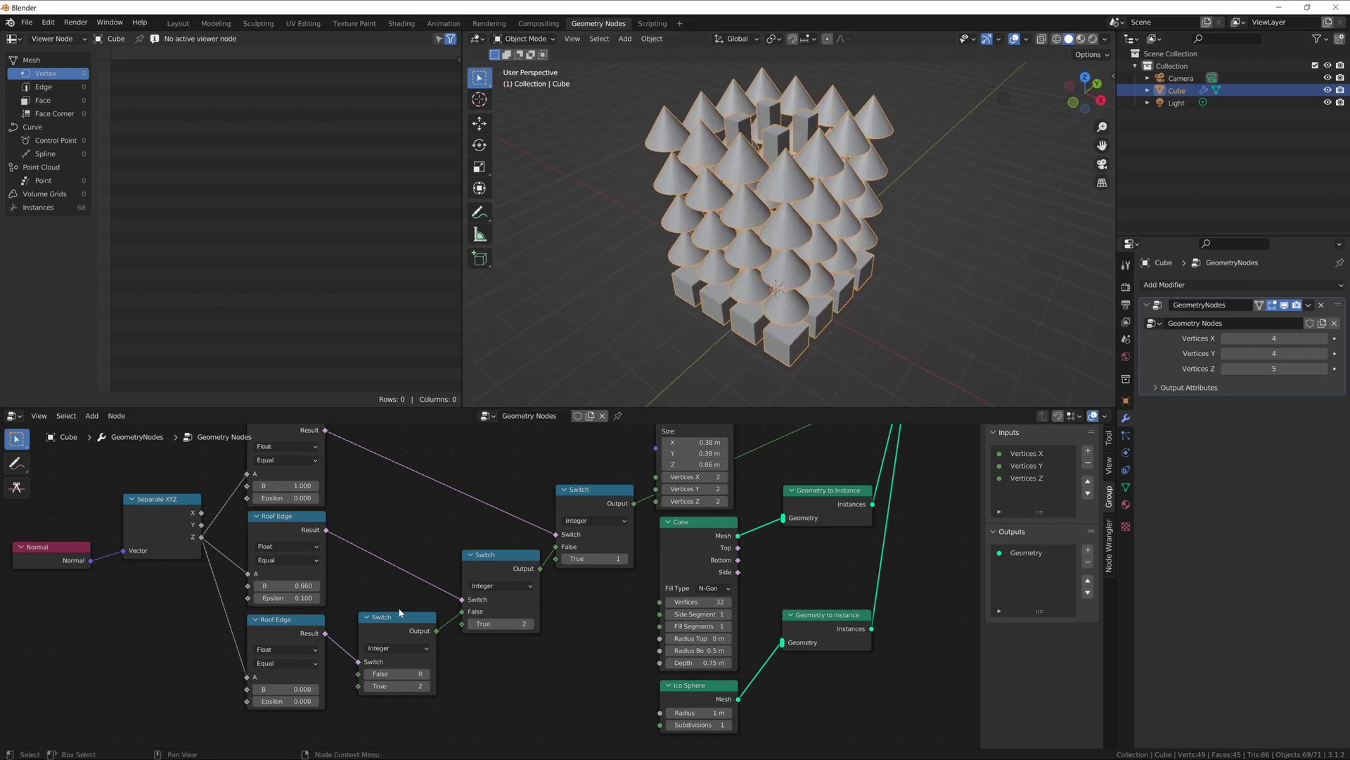
# Step: Trace the comparison Results through the Switch nodes' False inputs and compare them with the wall and bottom-row instances
pyautogui.scroll(-3, 492, 591)
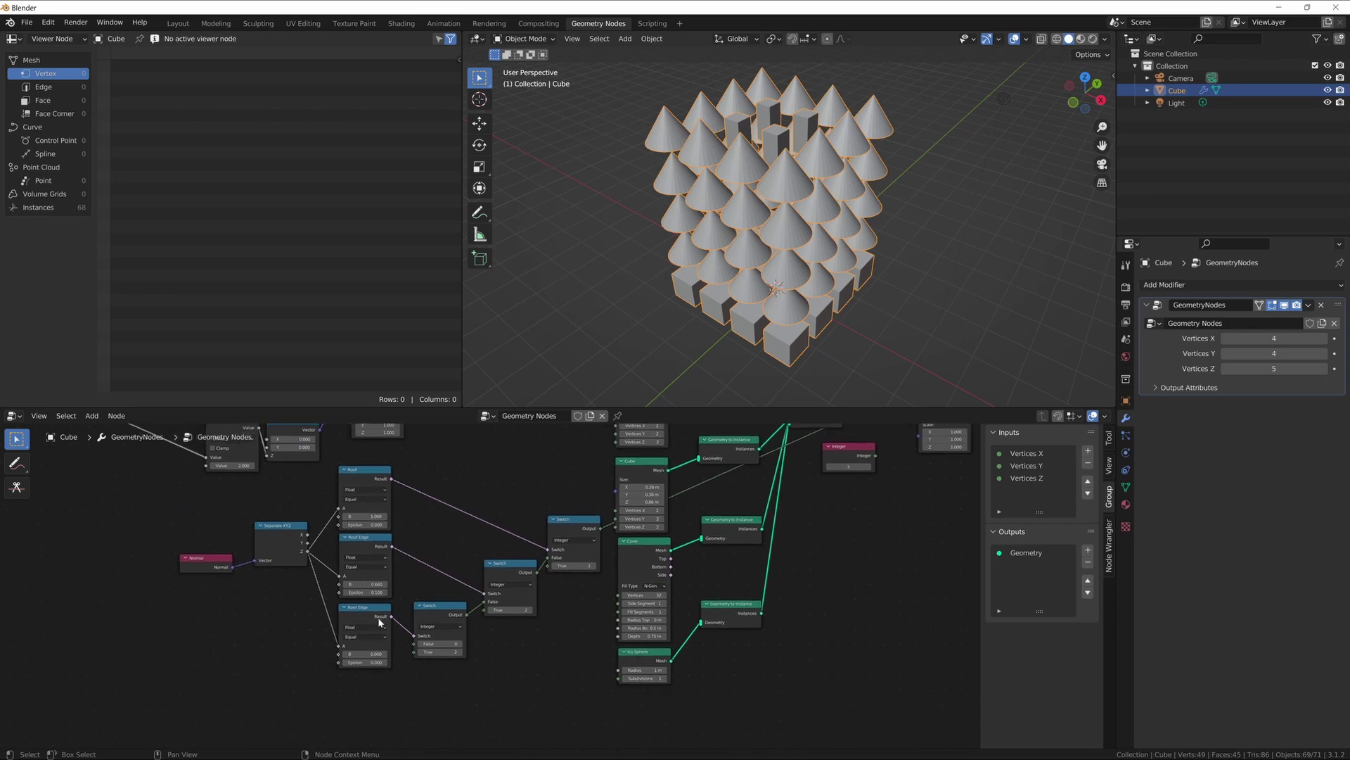
pyautogui.moveTo(724, 320); pyautogui.dragTo(780, 250, button='middle')
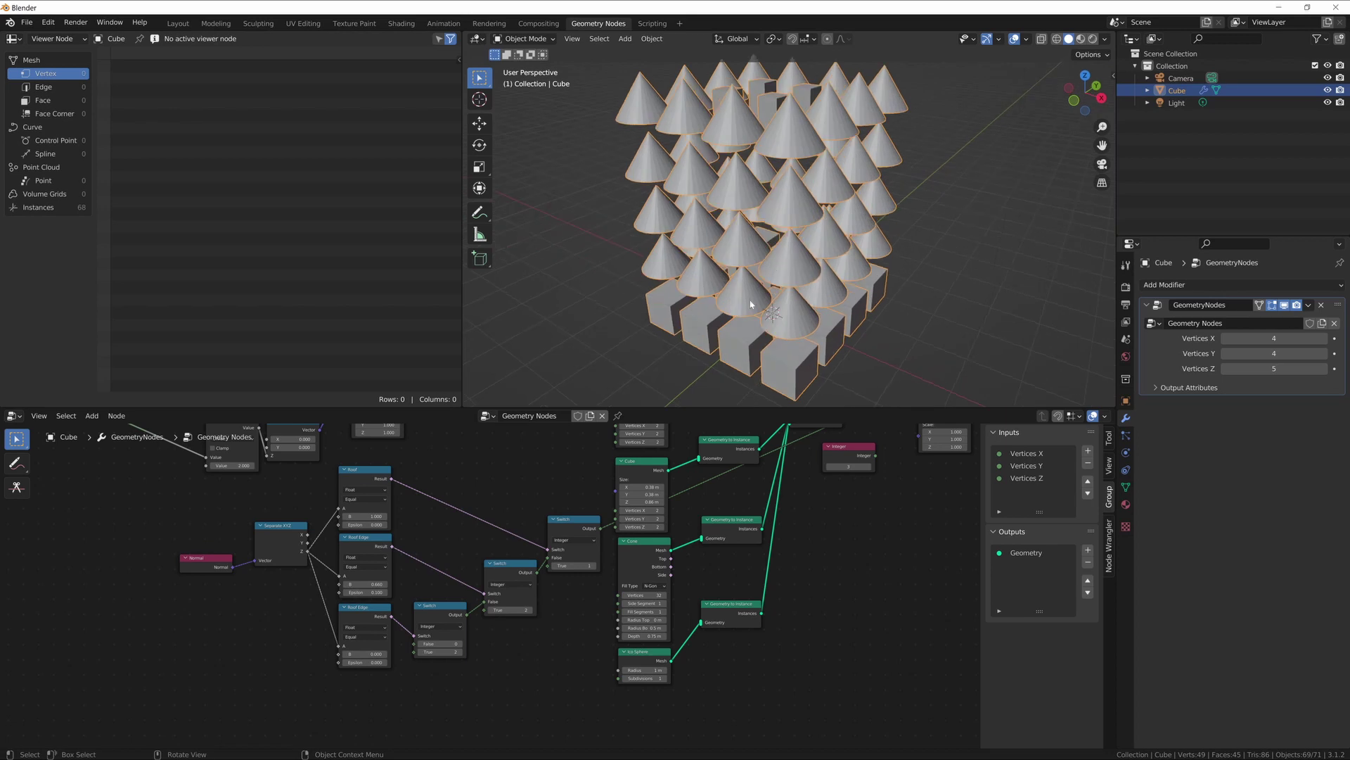
pyautogui.scroll(2, 483, 623)
pyautogui.scroll(2, 483, 623)
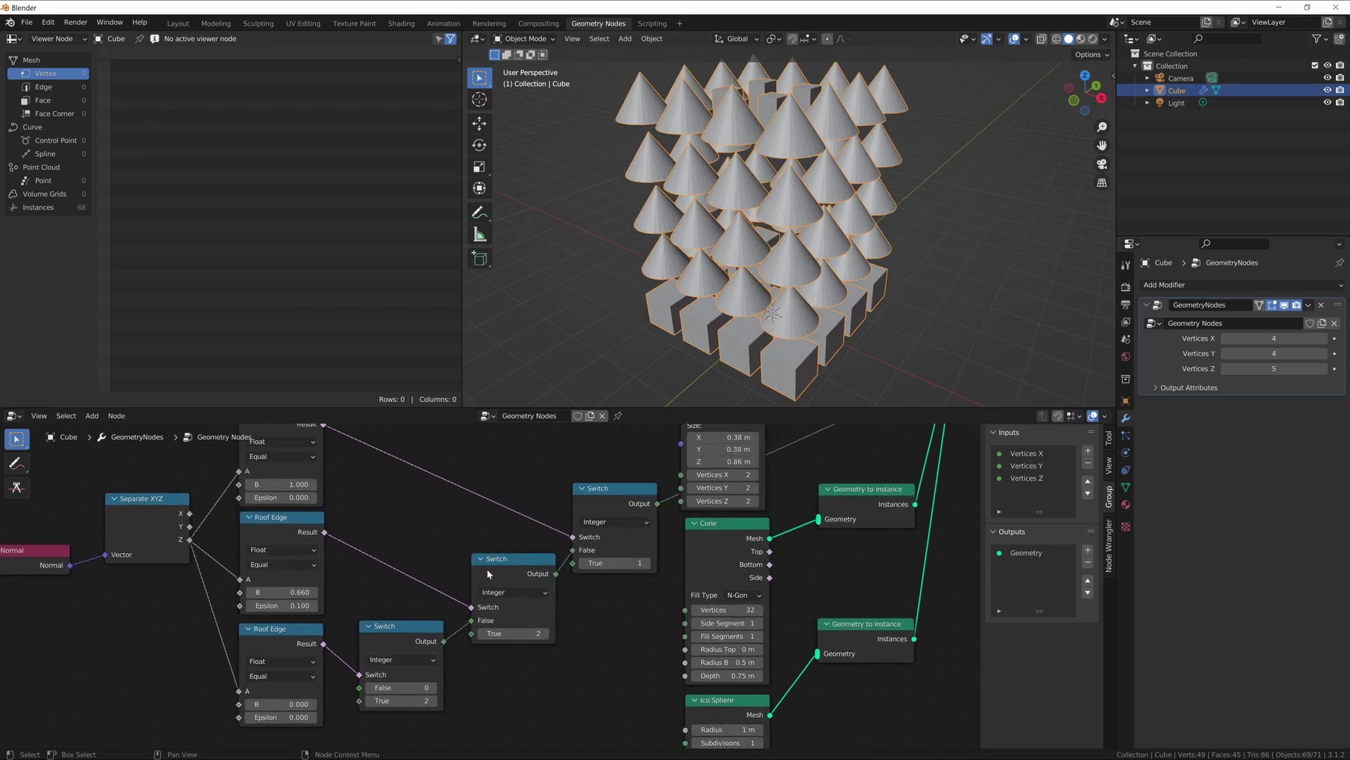
pyautogui.moveTo(495, 569); pyautogui.dragTo(495, 572, button='middle')
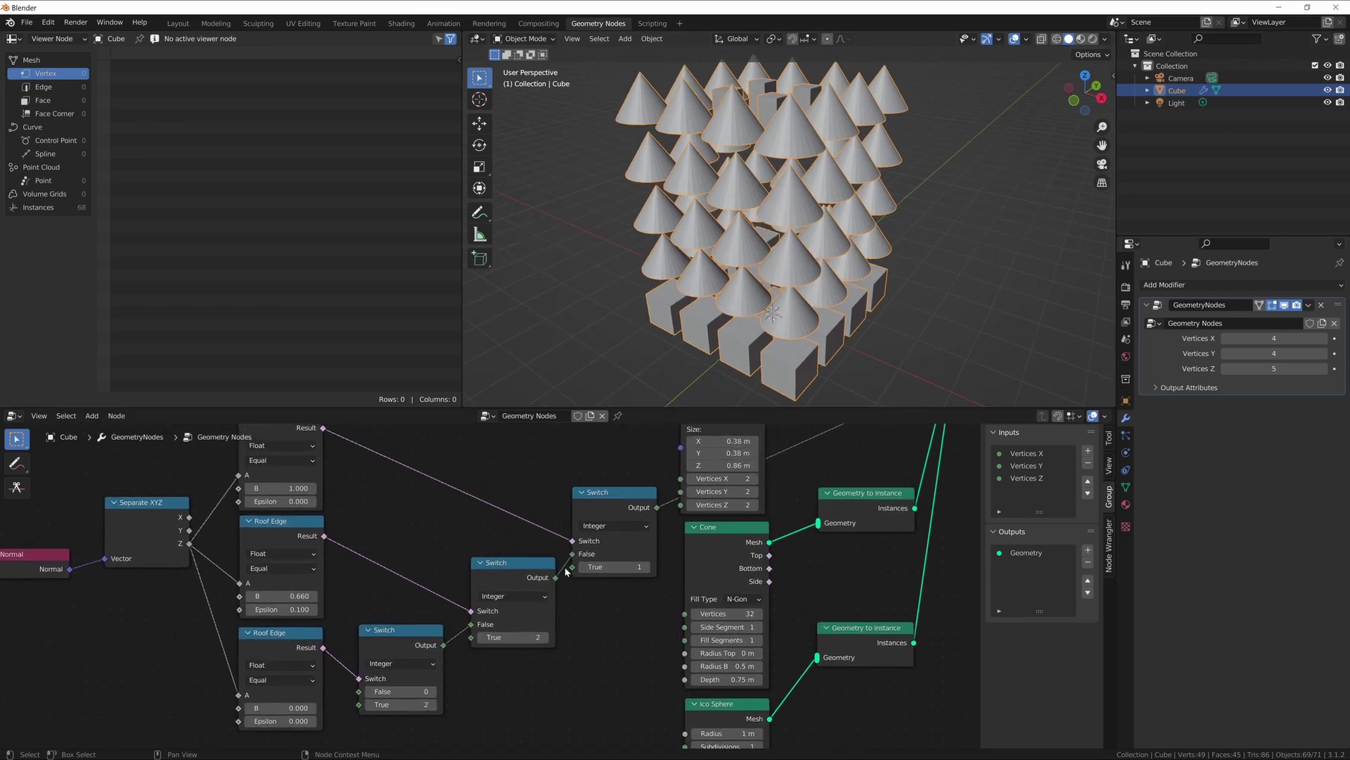
pyautogui.moveTo(406, 470); pyautogui.dragTo(406, 483, button='middle')
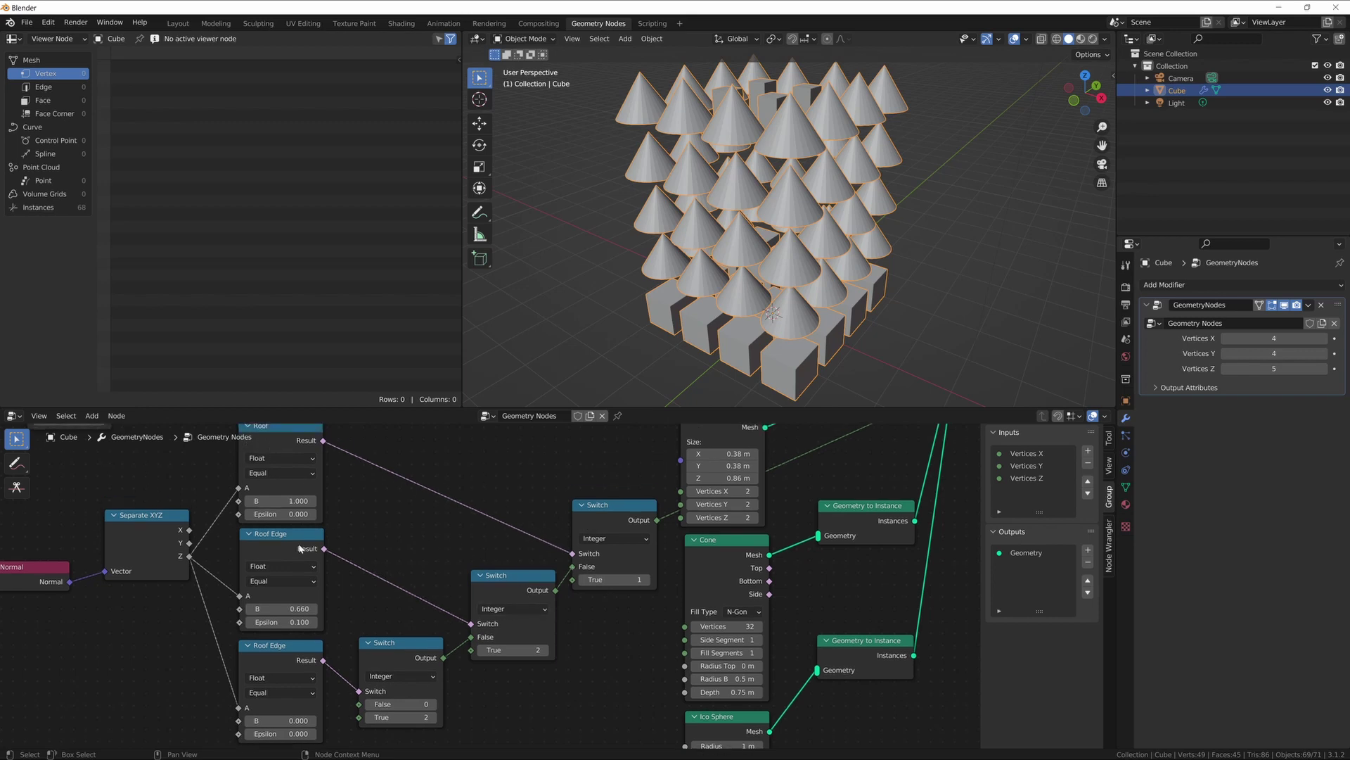
pyautogui.keyDown('shift'); pyautogui.scroll(-3, 325, 552); pyautogui.keyUp('shift')
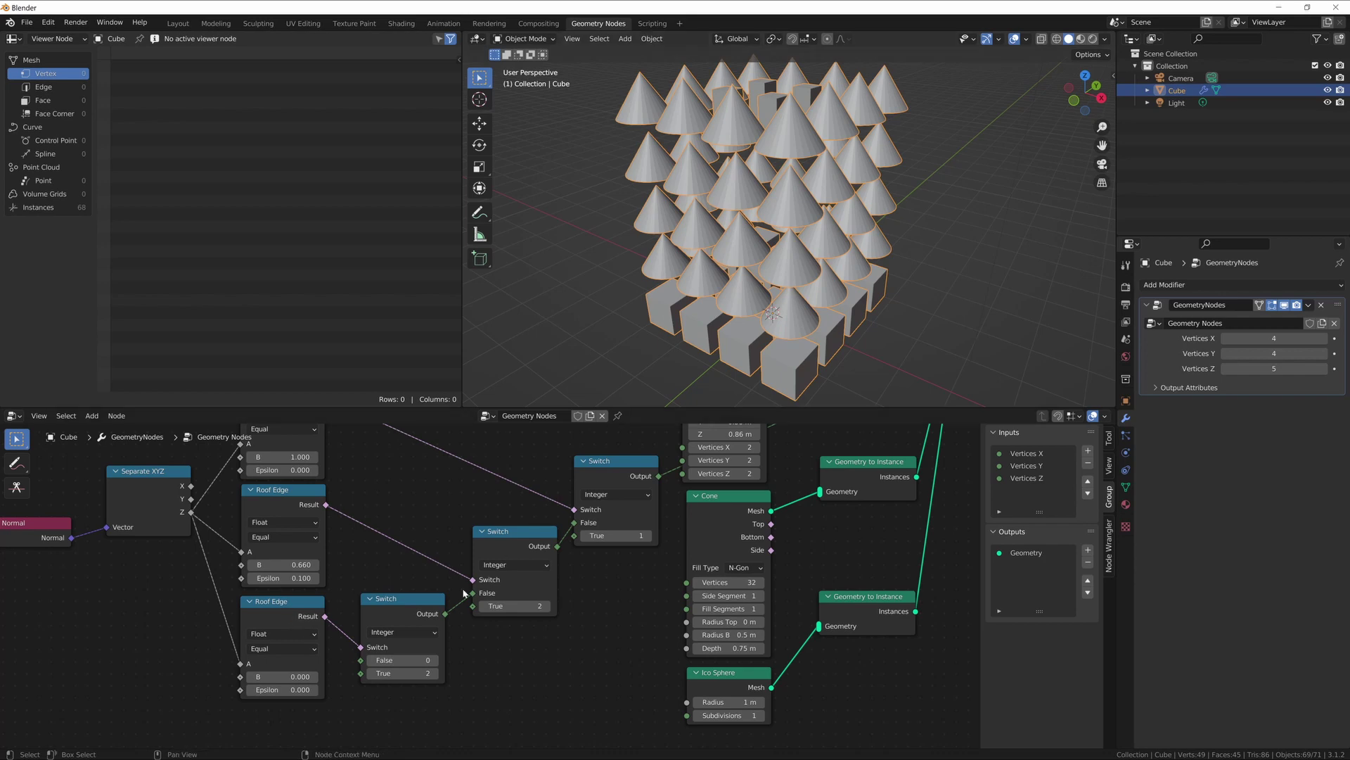
pyautogui.scroll(-2, 475, 605)
pyautogui.moveTo(484, 612); pyautogui.dragTo(470, 602, button='middle')
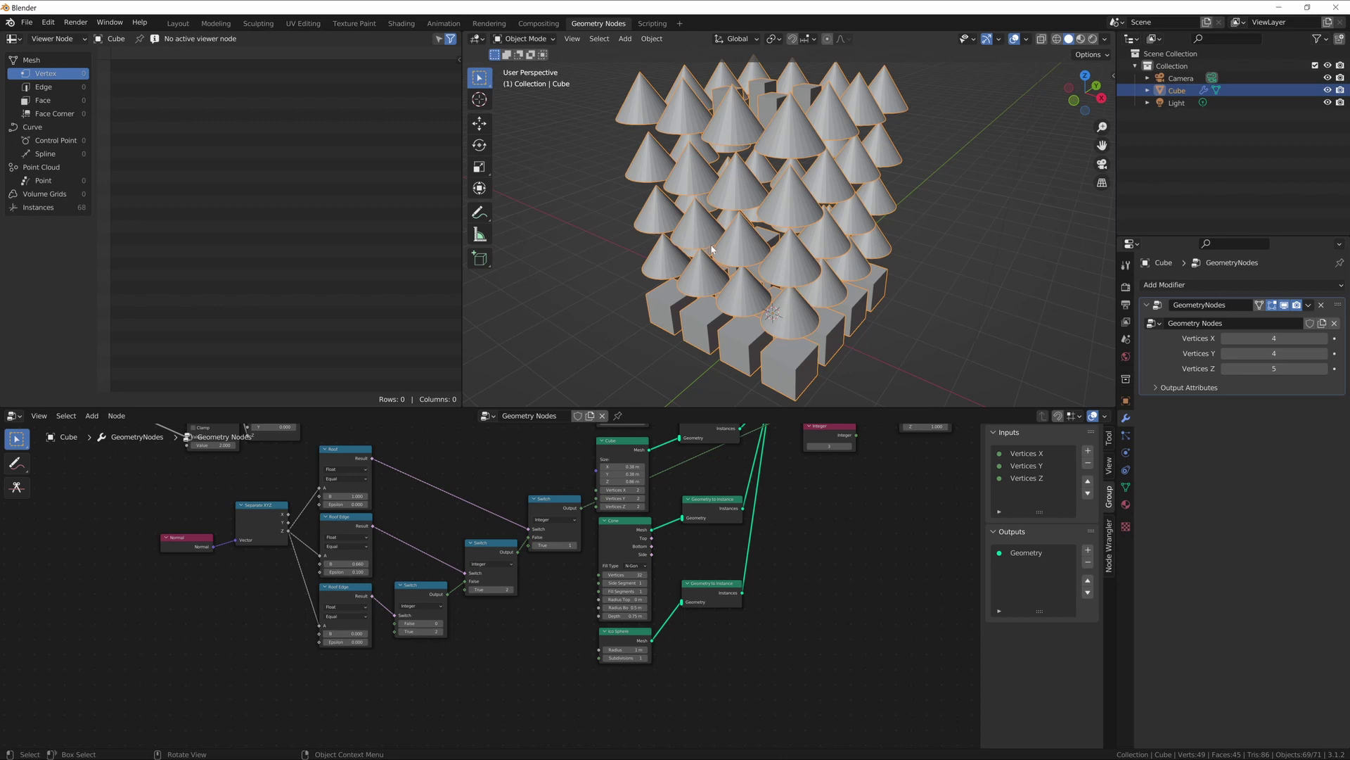
pyautogui.moveTo(785, 143); pyautogui.dragTo(794, 164, button='middle')
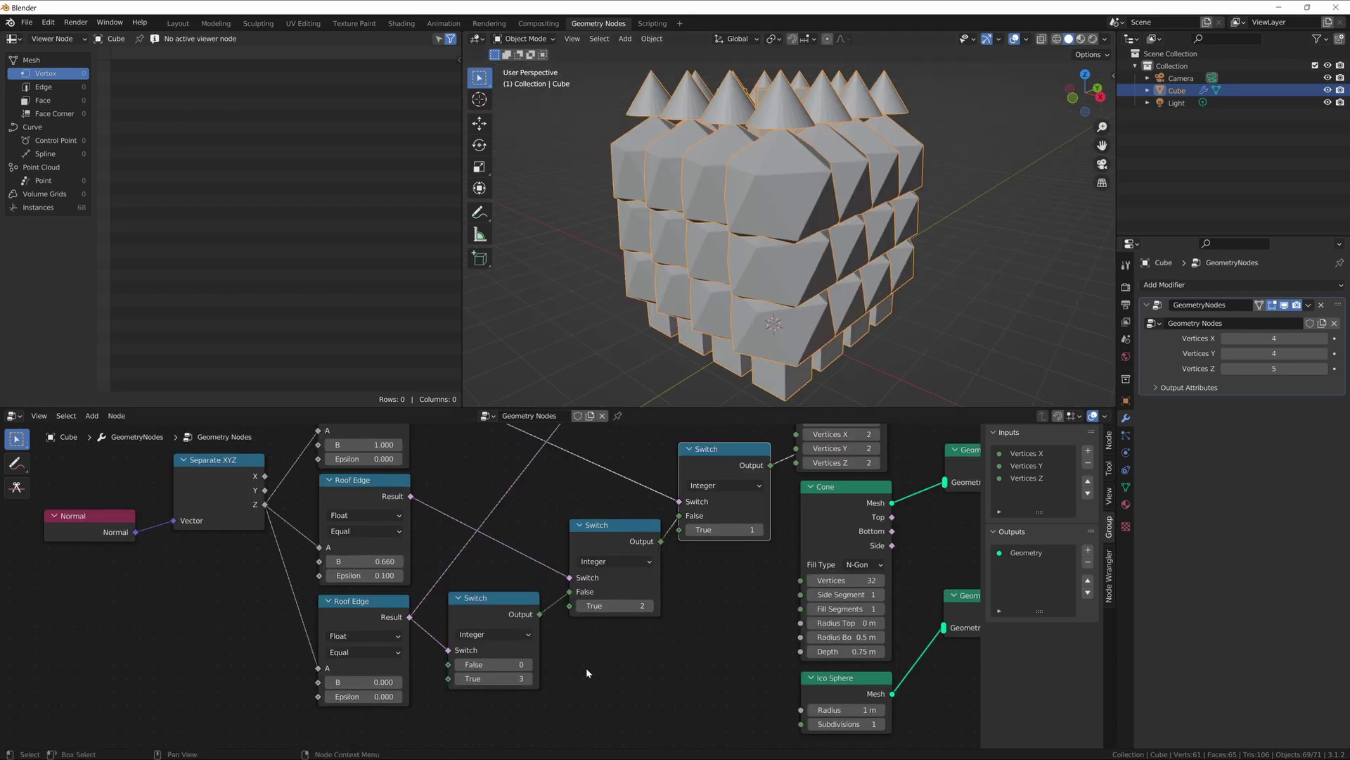
# Step: Inspect the instanced building from above, the side and close up, checking the roof, roof edge, wall and bottom-row shapes
pyautogui.scroll(-3, 596, 626)
pyautogui.moveTo(747, 211); pyautogui.dragTo(751, 244, button='middle')
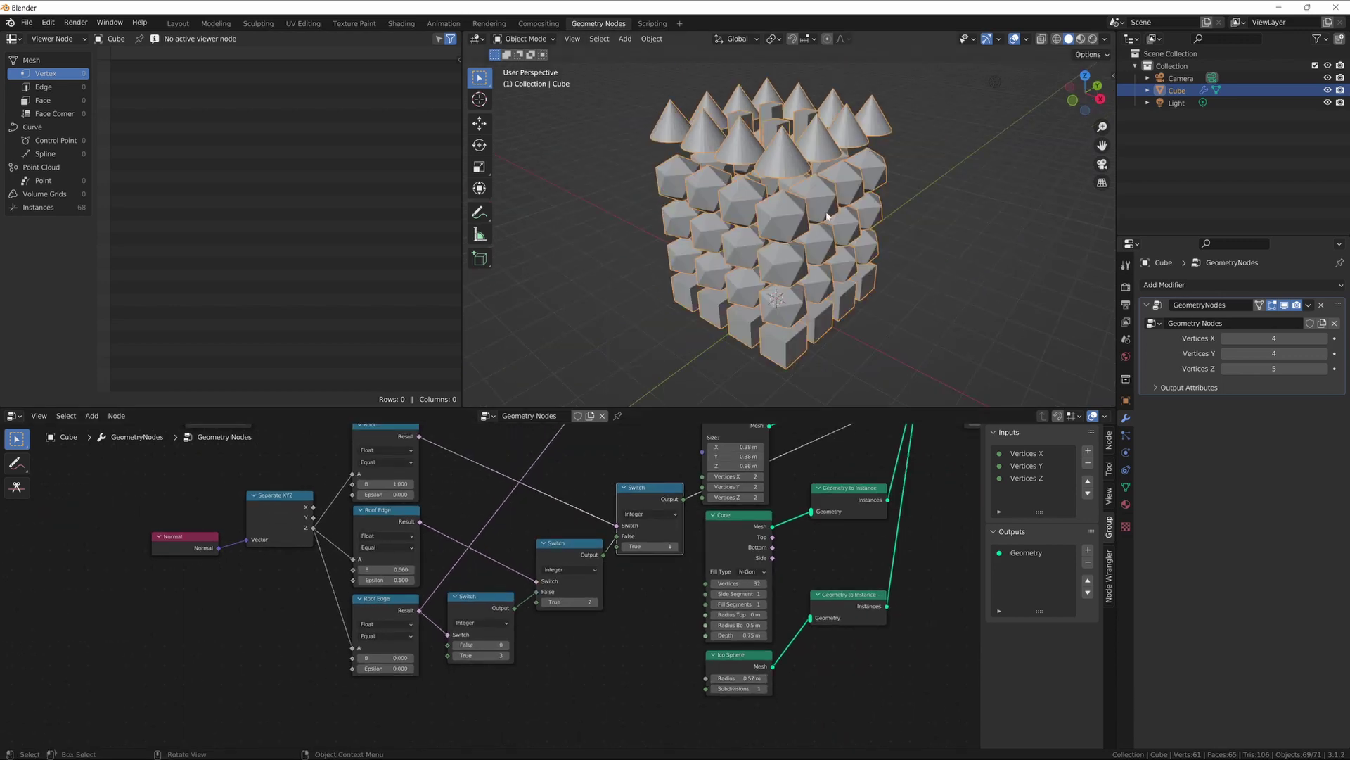
pyautogui.moveTo(788, 211); pyautogui.dragTo(763, 118, button='middle')
pyautogui.moveTo(793, 243); pyautogui.dragTo(799, 309, button='middle')
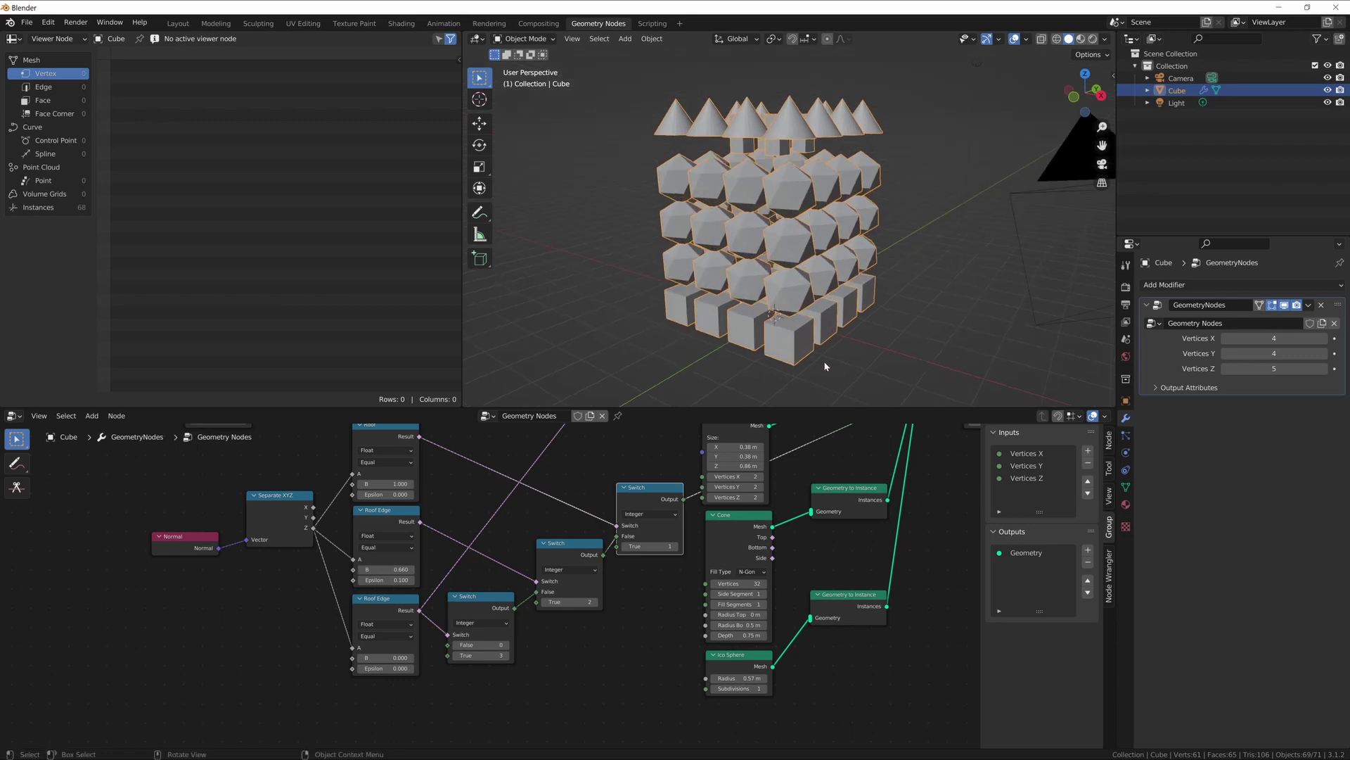
pyautogui.moveTo(806, 325); pyautogui.dragTo(810, 355, button='middle')
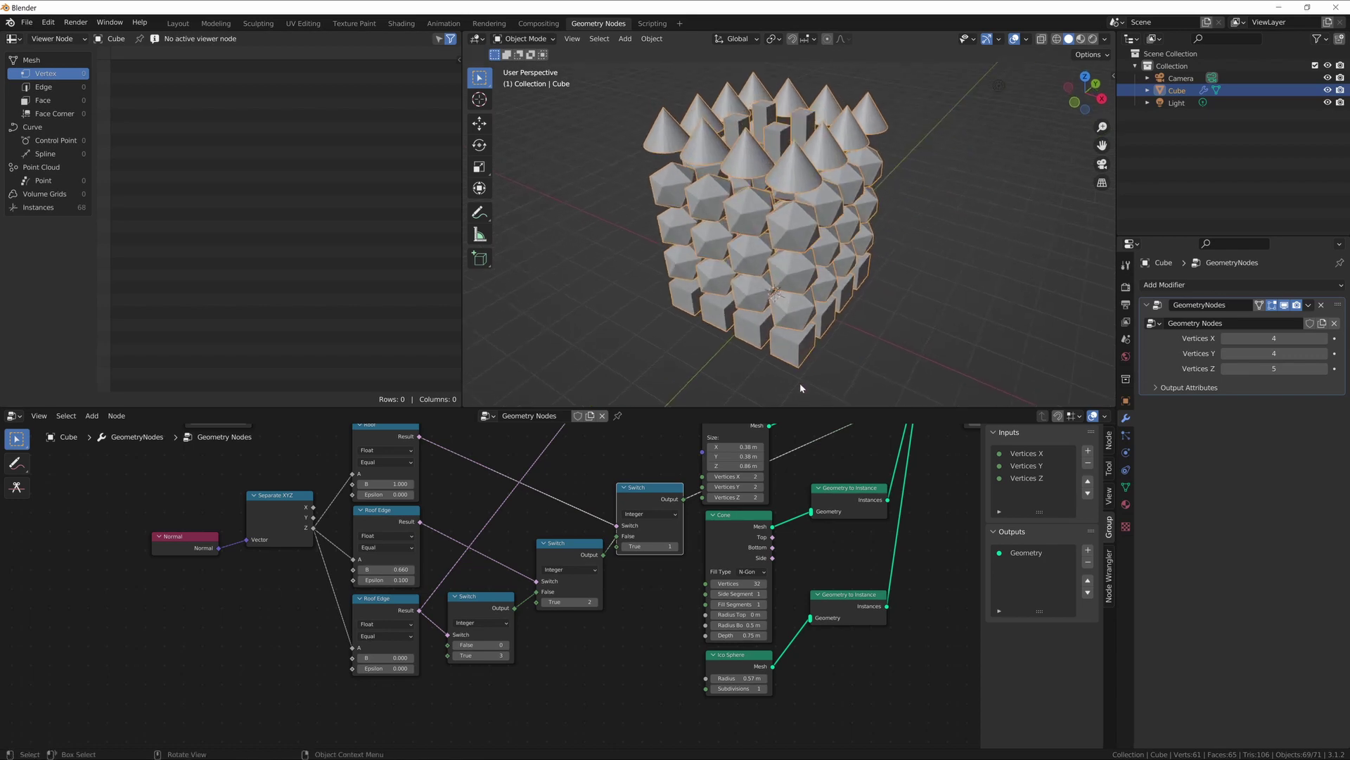
pyautogui.scroll(-3, 647, 490)
pyautogui.scroll(3, 795, 270)
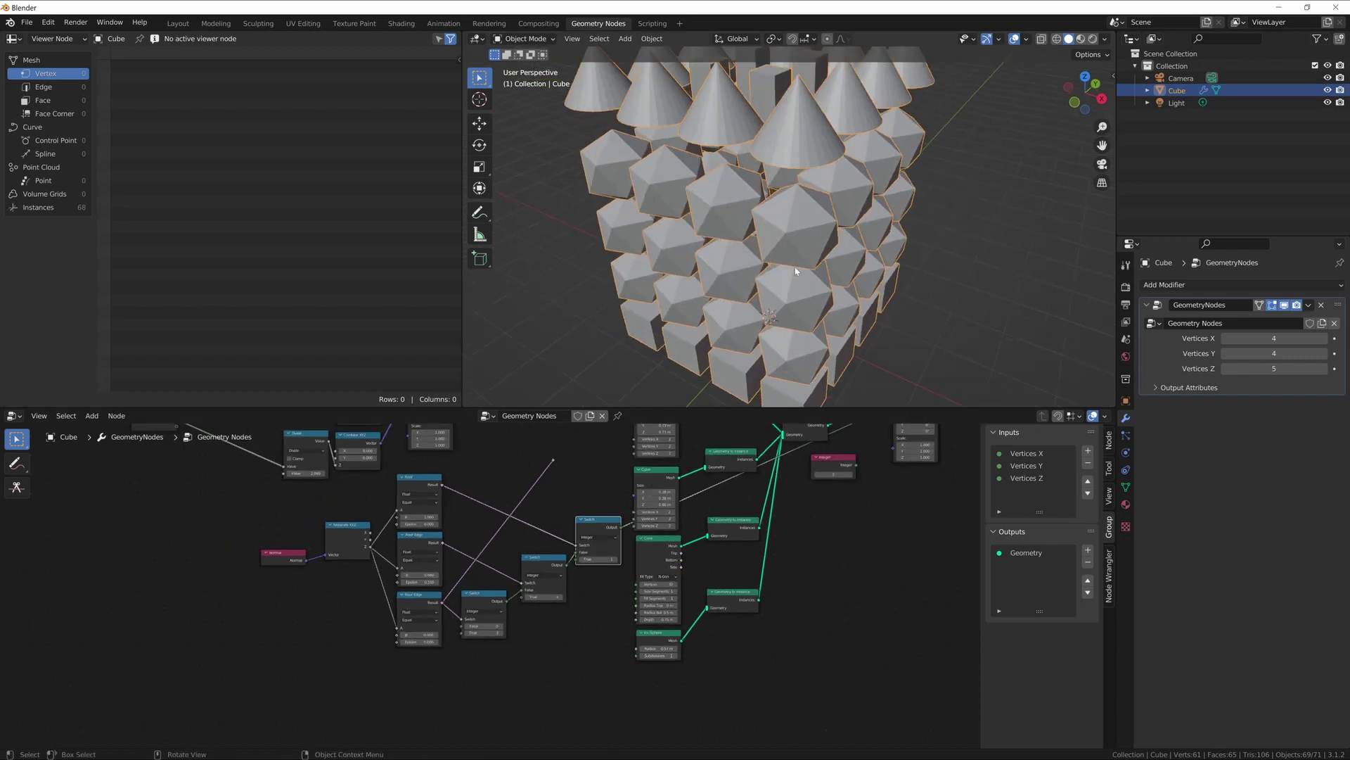
pyautogui.scroll(-2, 796, 271)
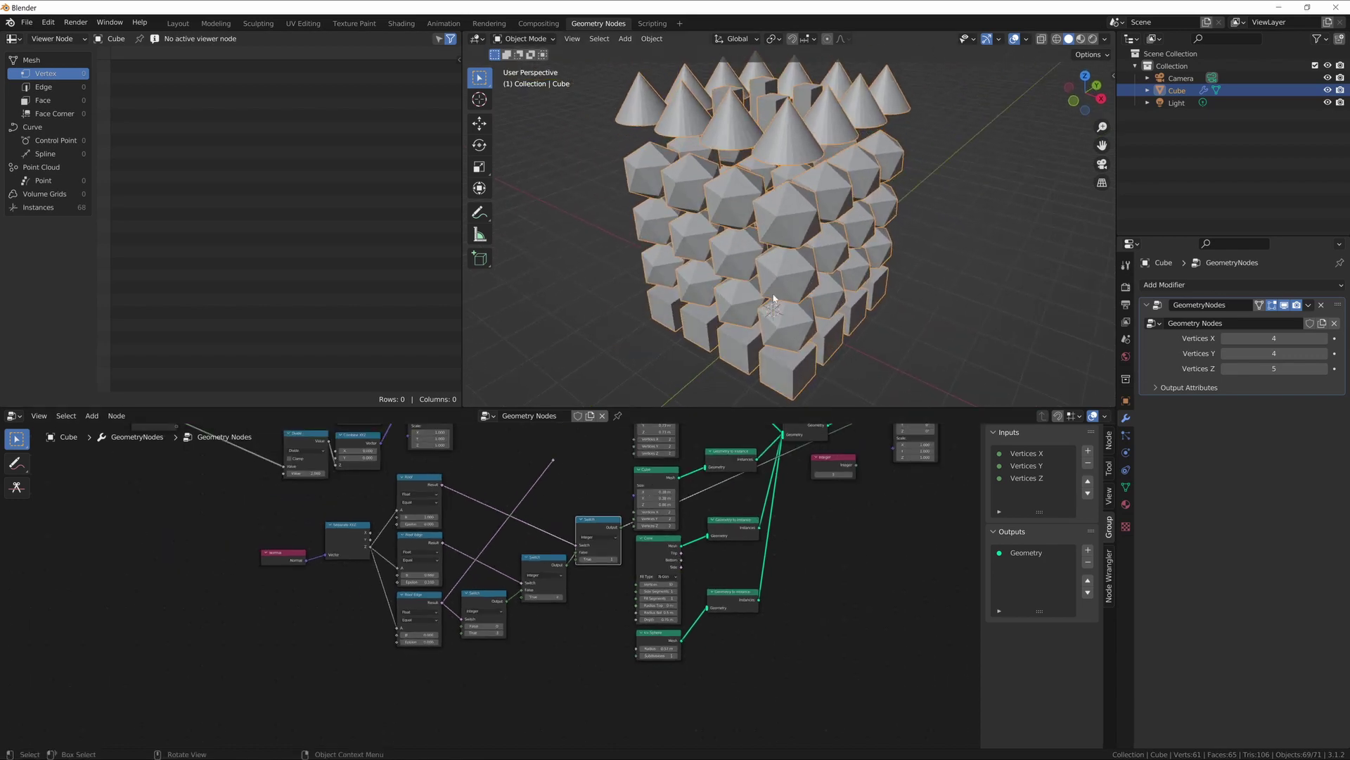
# Step: Delete the unused Integer input node near the Join Geometry node
pyautogui.moveTo(781, 275); pyautogui.dragTo(790, 303, button='middle')
pyautogui.moveTo(562, 497); pyautogui.dragTo(563, 514, button='middle')
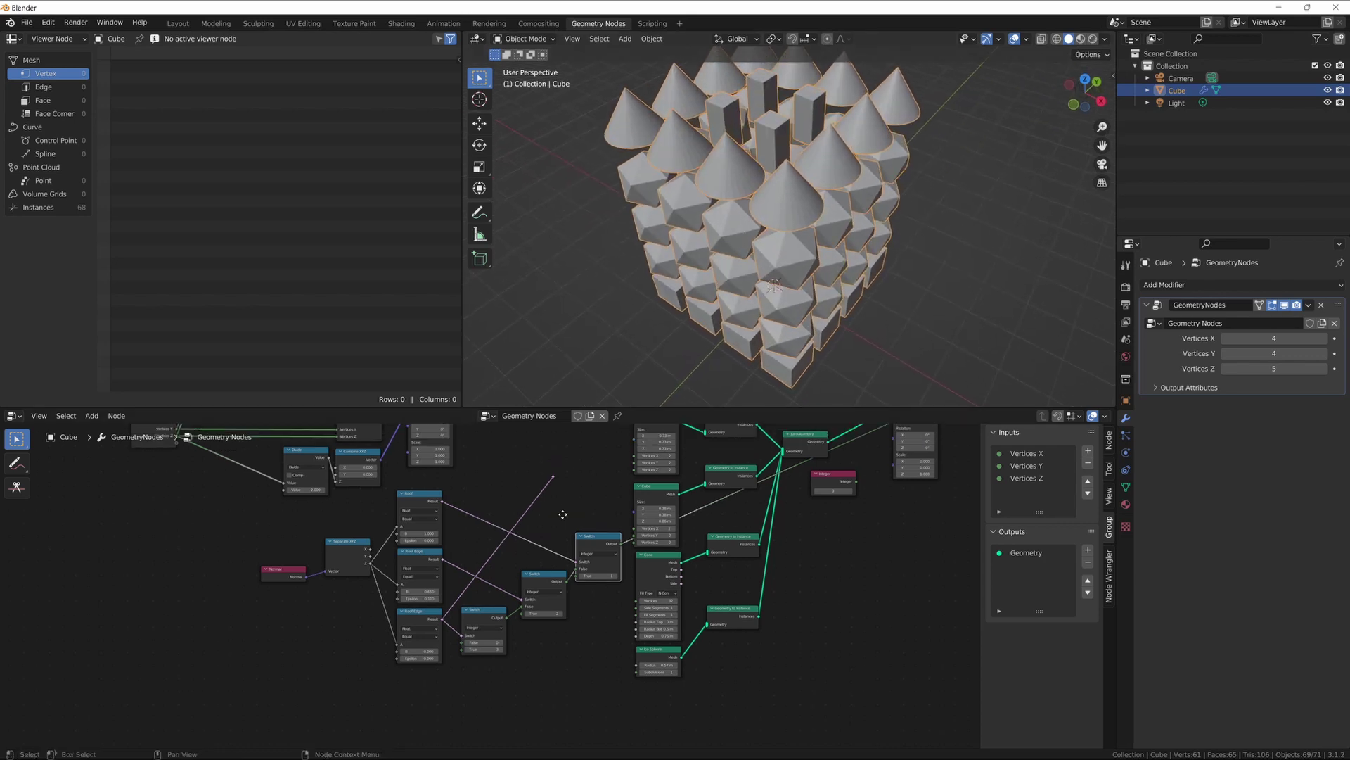
pyautogui.click(834, 480)
pyautogui.press('Delete')
pyautogui.moveTo(800, 529); pyautogui.dragTo(798, 531, button='middle')
pyautogui.press('Home')
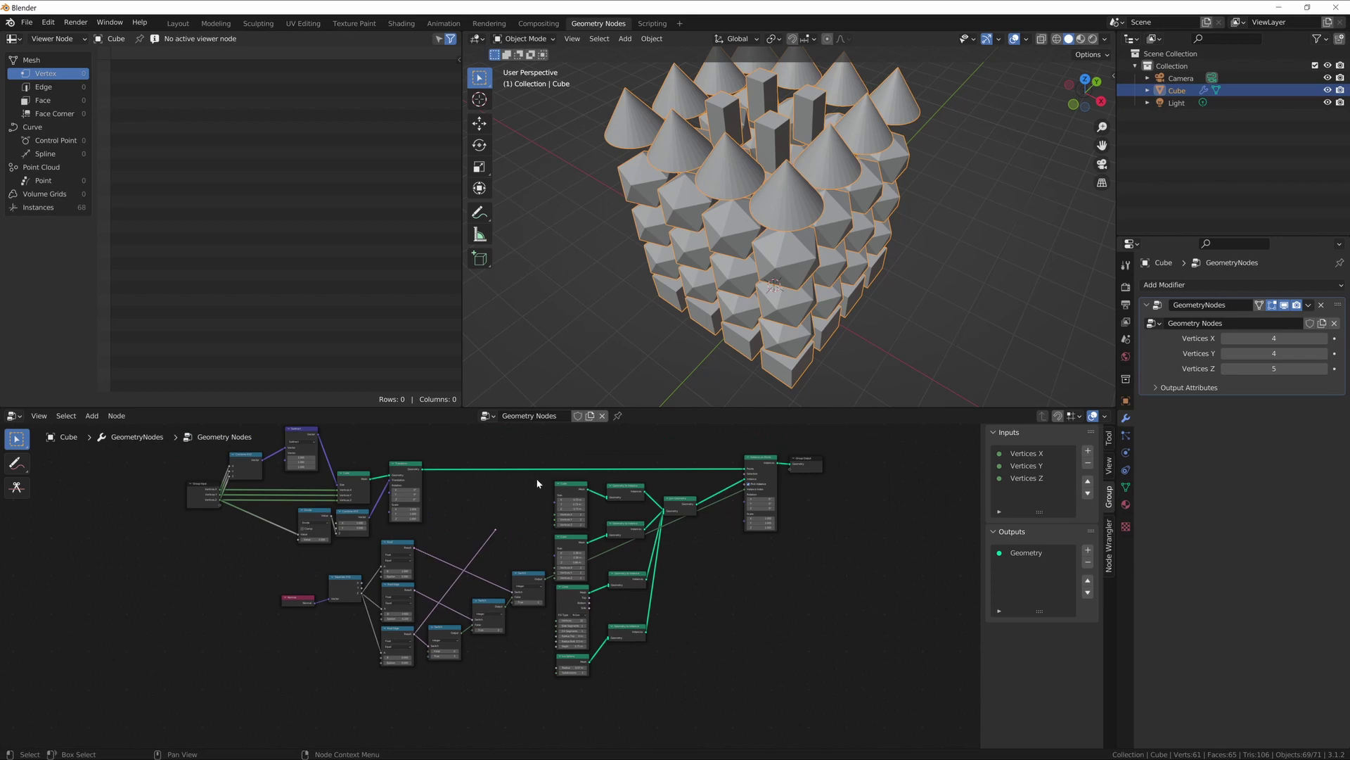
# Step: Duplicate the four mesh primitives with their Geometry to Instance nodes and place the copies straight below the originals
pyautogui.moveTo(569, 476); pyautogui.dragTo(637, 676)
pyautogui.moveTo(669, 636); pyautogui.dragTo(681, 573, button='middle')
pyautogui.moveTo(773, 303); pyautogui.dragTo(773, 241, button='middle')
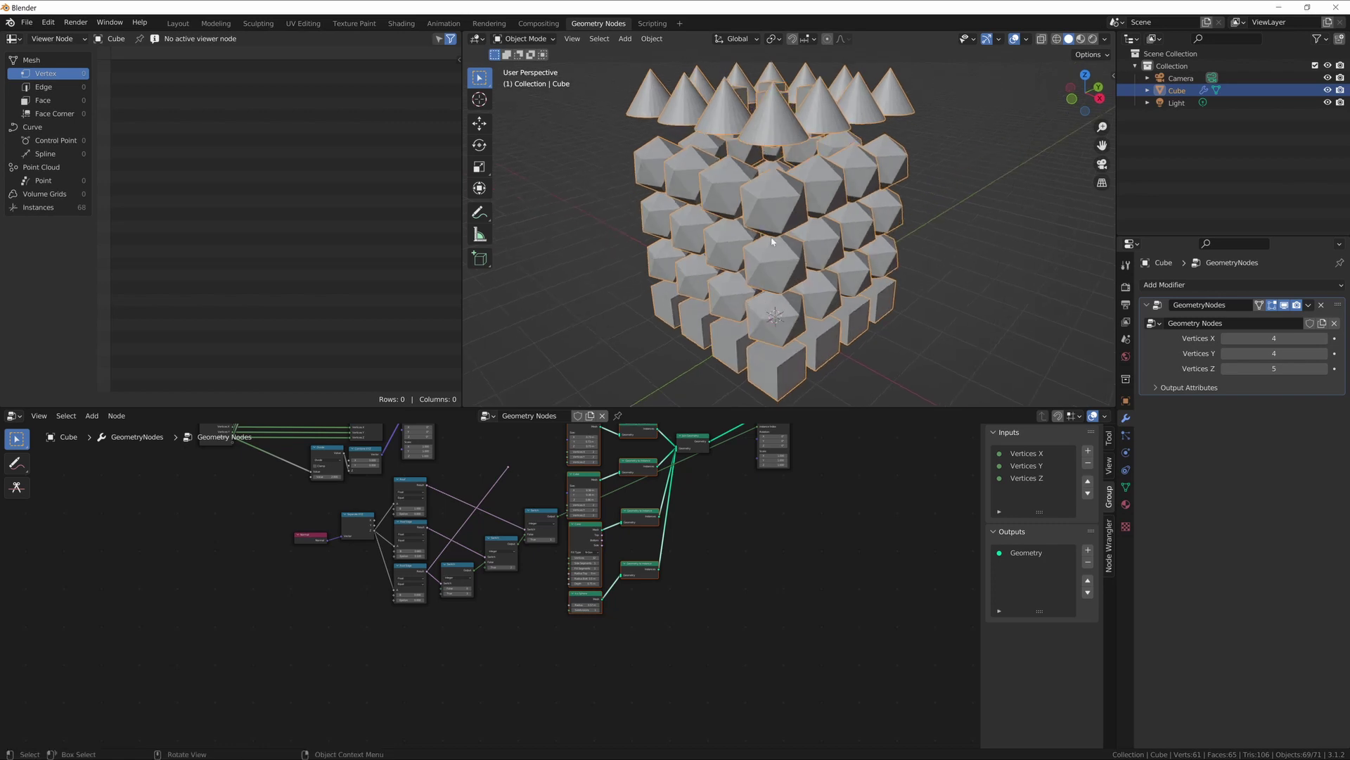
pyautogui.moveTo(762, 292); pyautogui.dragTo(776, 128, button='middle')
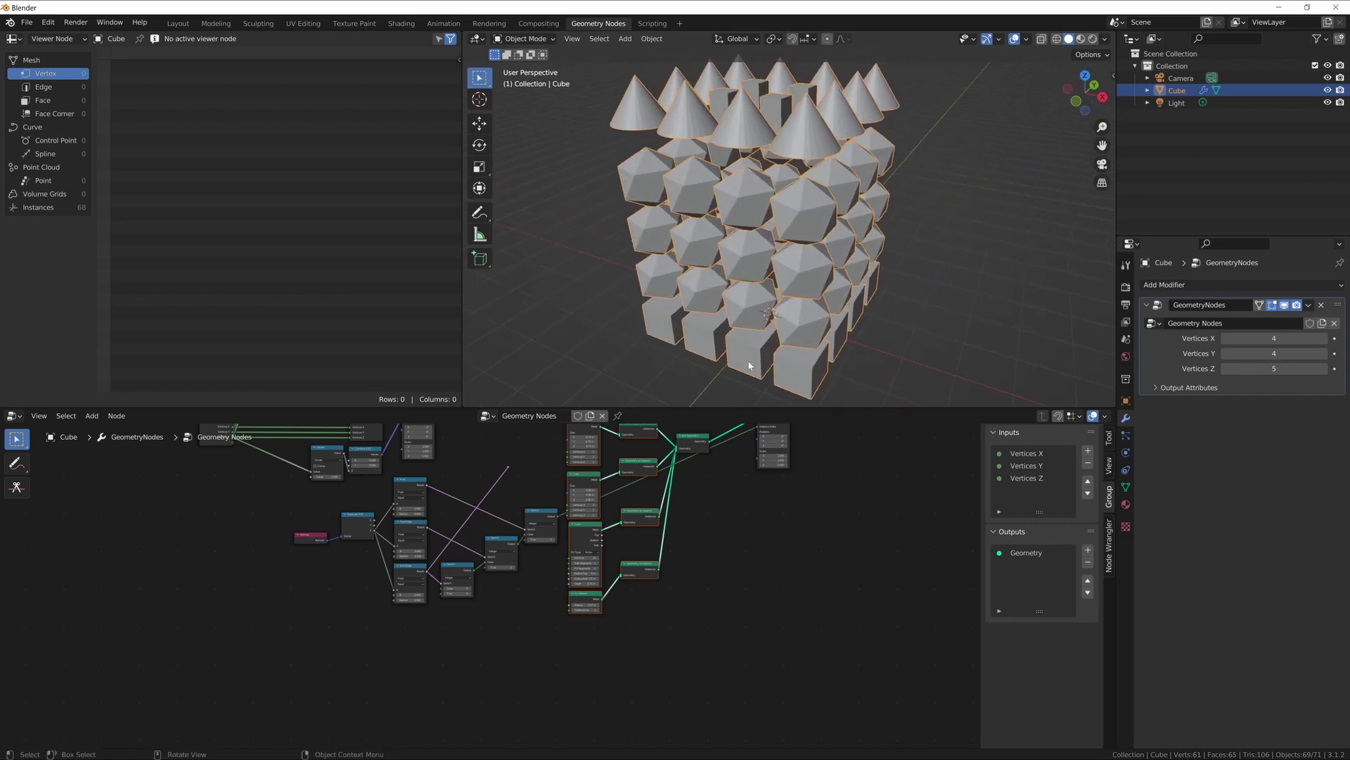
pyautogui.hotkey('shift', 'd')
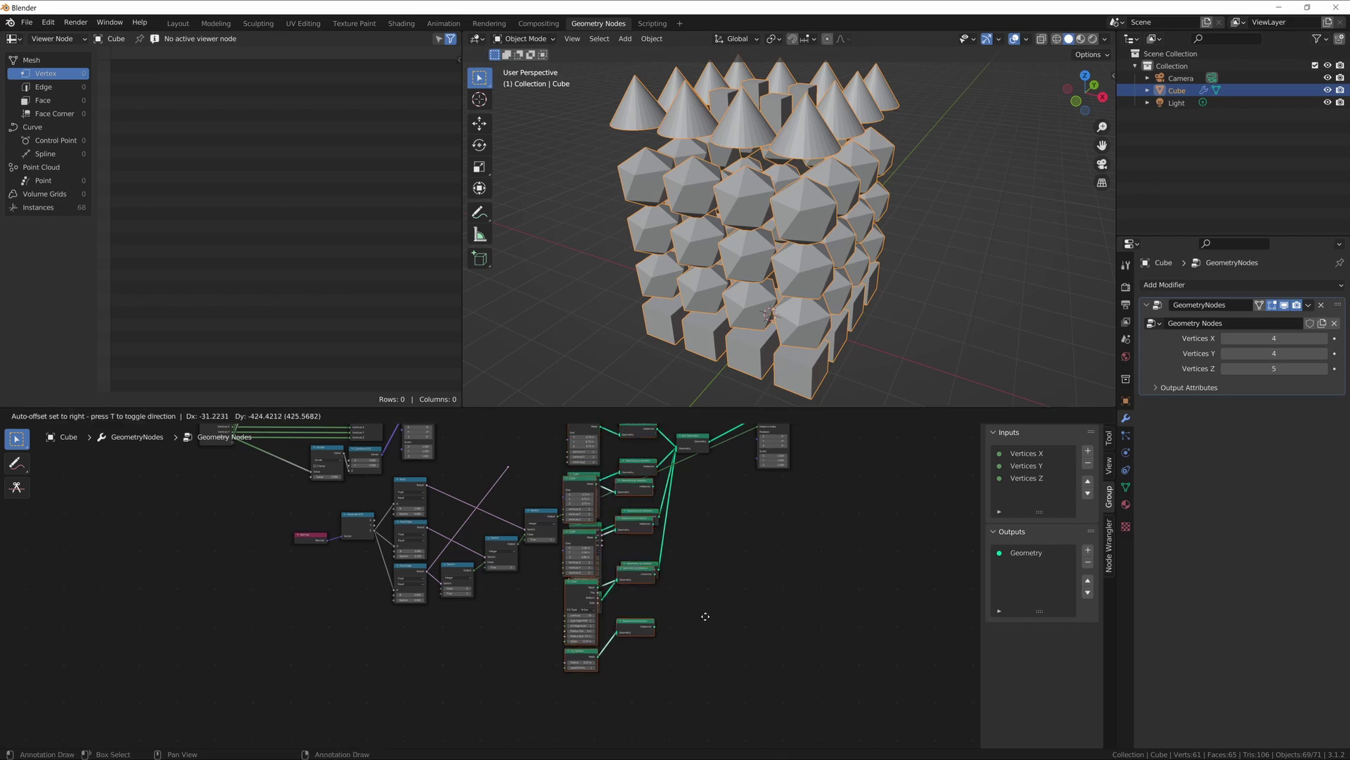
pyautogui.press('y')
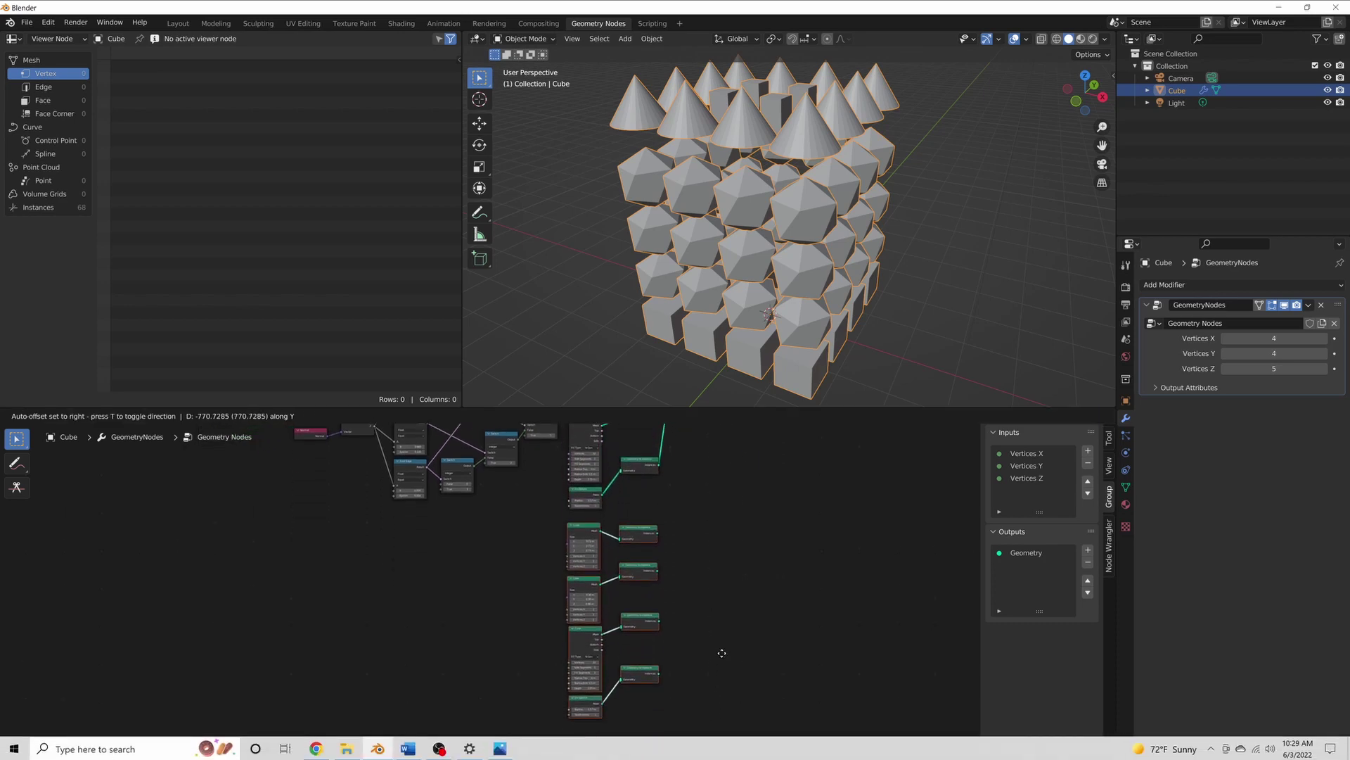
pyautogui.click(723, 640)
# Step: Move the Join Geometry node down beside the duplicated instance nodes
pyautogui.moveTo(761, 527); pyautogui.dragTo(604, 637, button='middle')
pyautogui.scroll(1, 745, 561)
pyautogui.moveTo(583, 464); pyautogui.dragTo(608, 635)
pyautogui.moveTo(586, 670); pyautogui.dragTo(562, 559, button='middle')
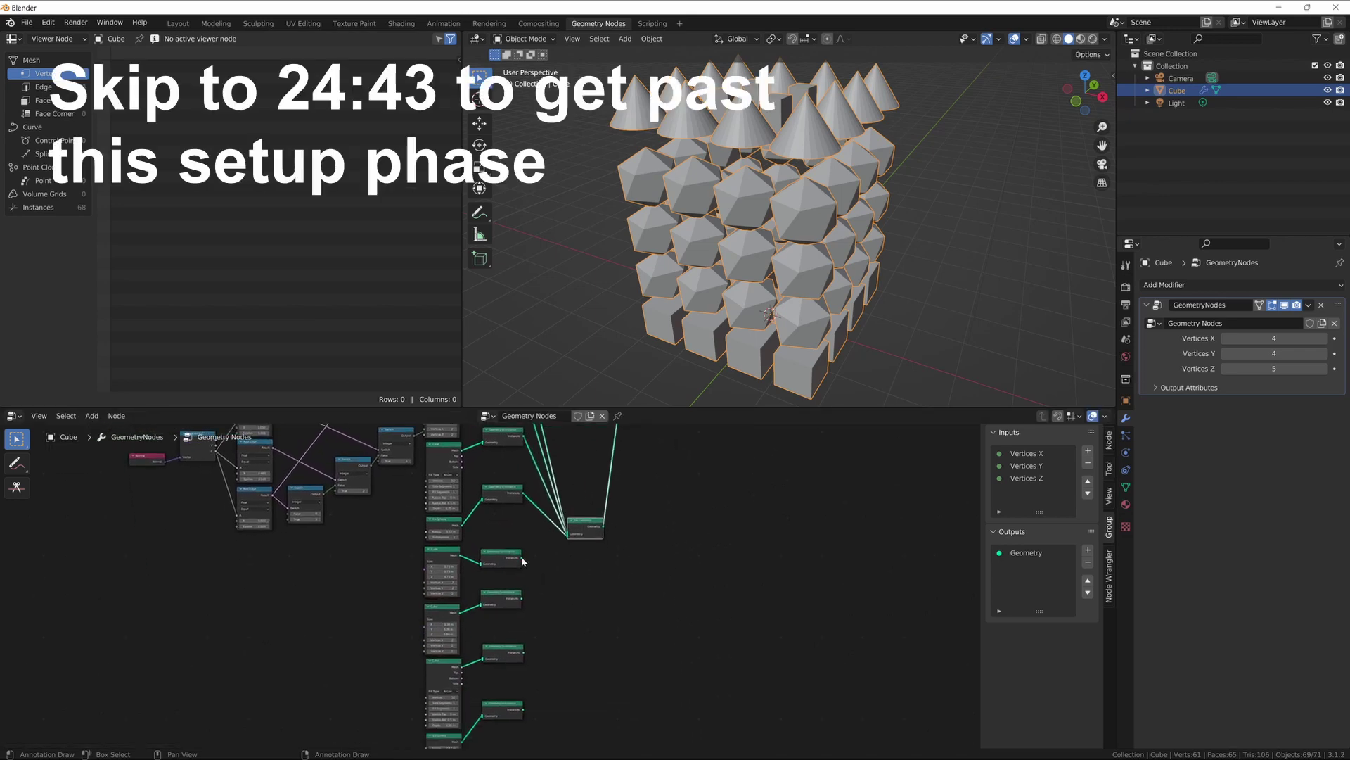
# Step: Connect the Instances outputs of the four duplicated Geometry to Instance nodes to the Join Geometry node's Geometry input
pyautogui.moveTo(522, 560); pyautogui.dragTo(569, 534)
pyautogui.moveTo(523, 600); pyautogui.dragTo(566, 543)
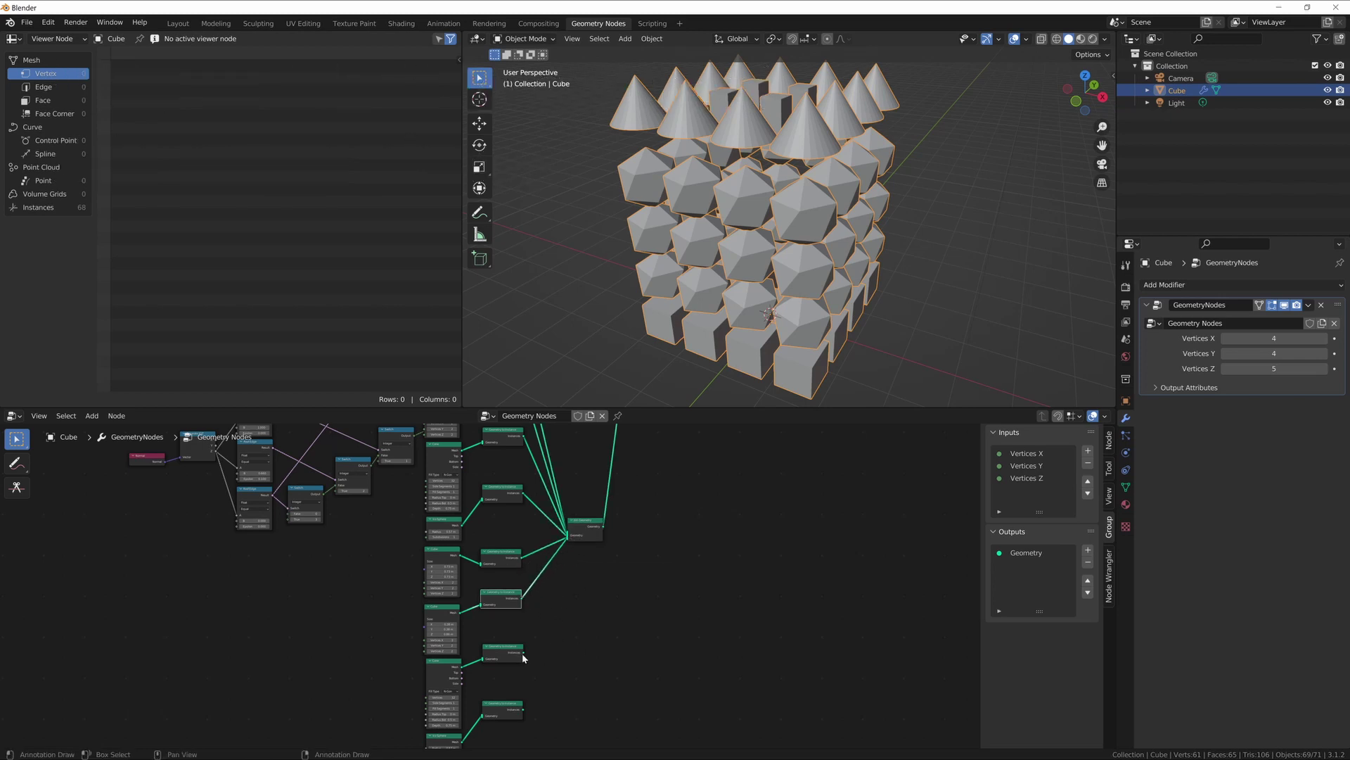
pyautogui.moveTo(523, 653); pyautogui.dragTo(570, 543)
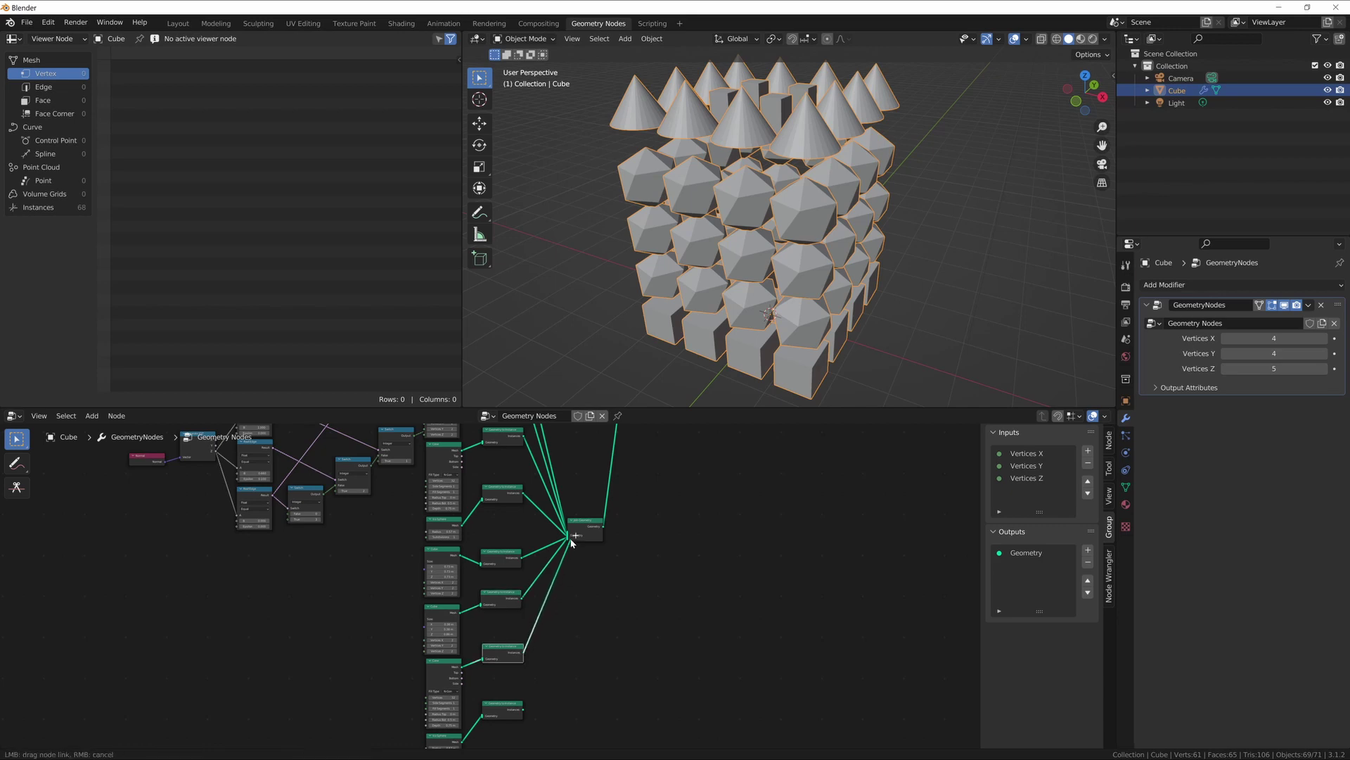
pyautogui.moveTo(529, 697); pyautogui.dragTo(534, 595, button='middle')
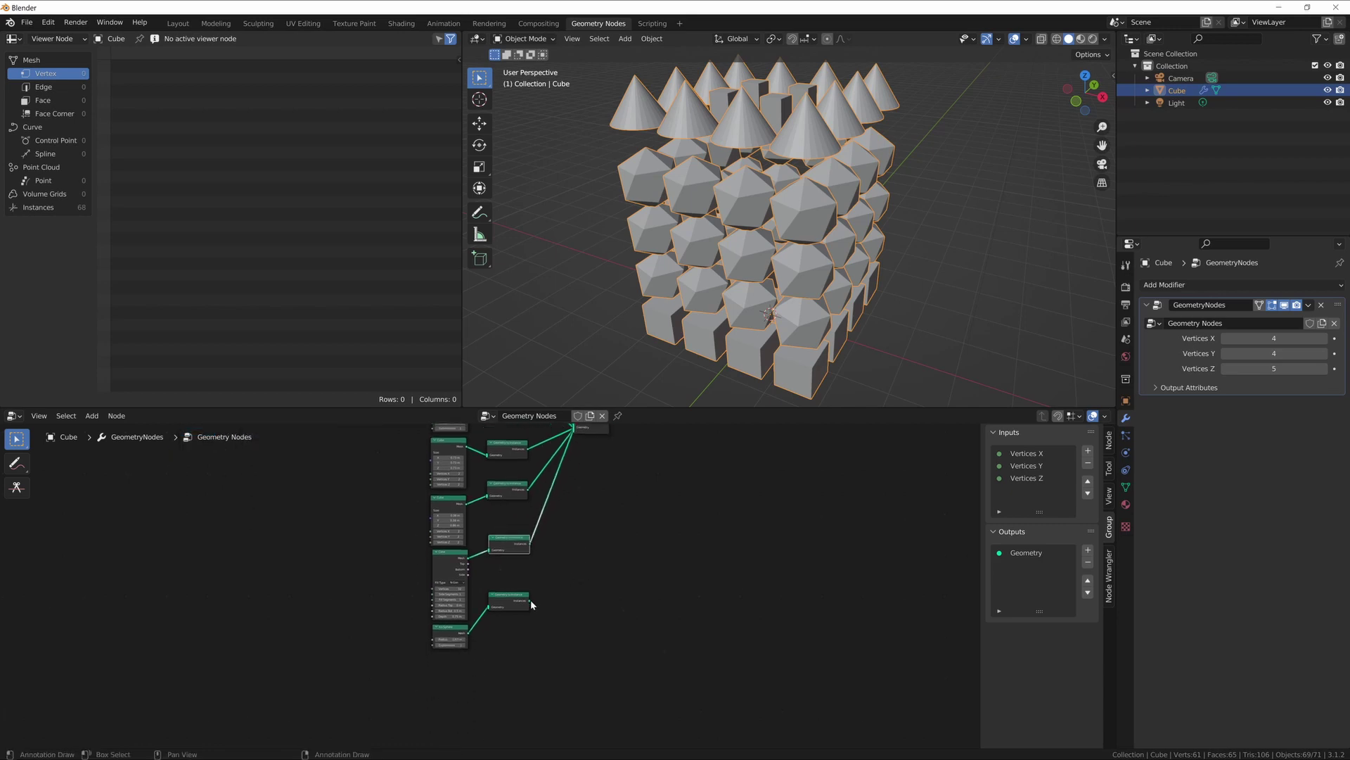
pyautogui.moveTo(531, 599); pyautogui.dragTo(575, 492)
# Step: Set the X, Y and Z size of the first duplicated Cube node to 0.9 m
pyautogui.scroll(3, 576, 492)
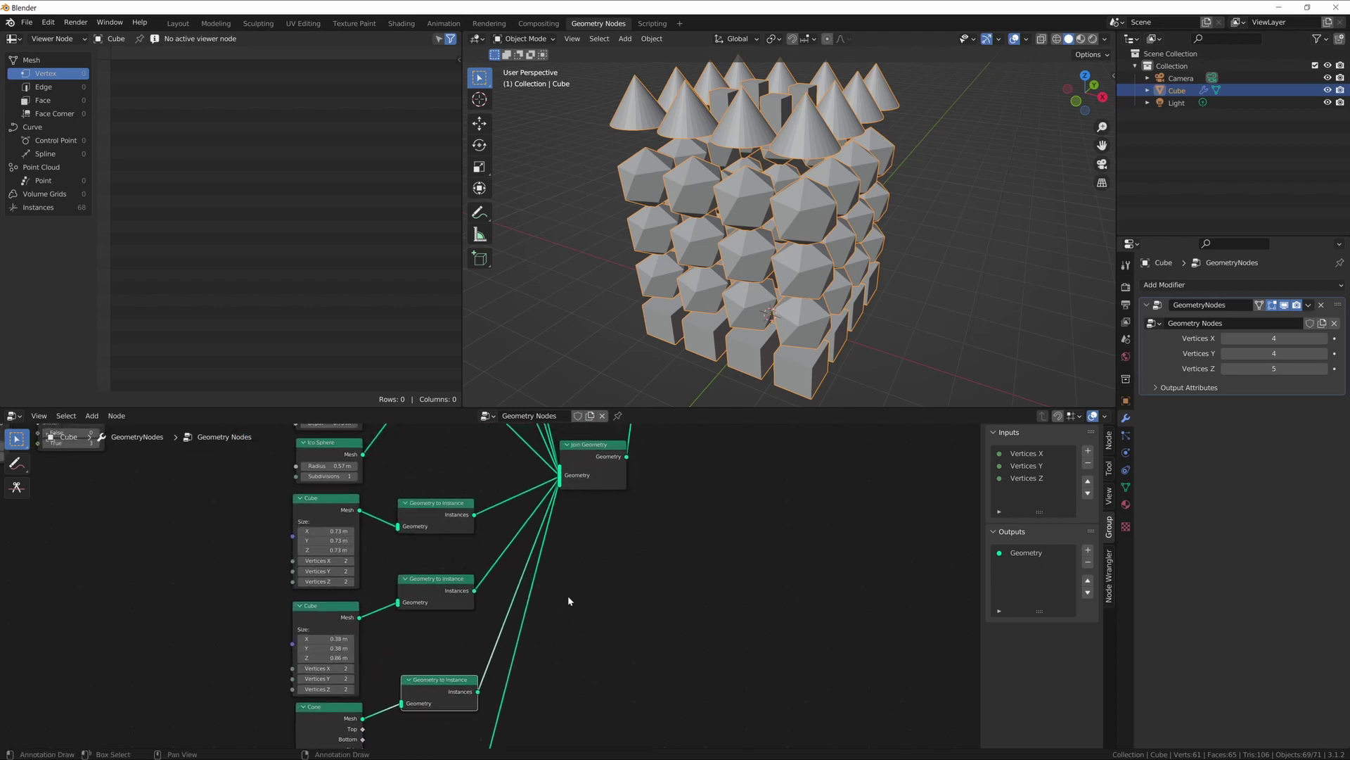
pyautogui.scroll(5, 568, 600)
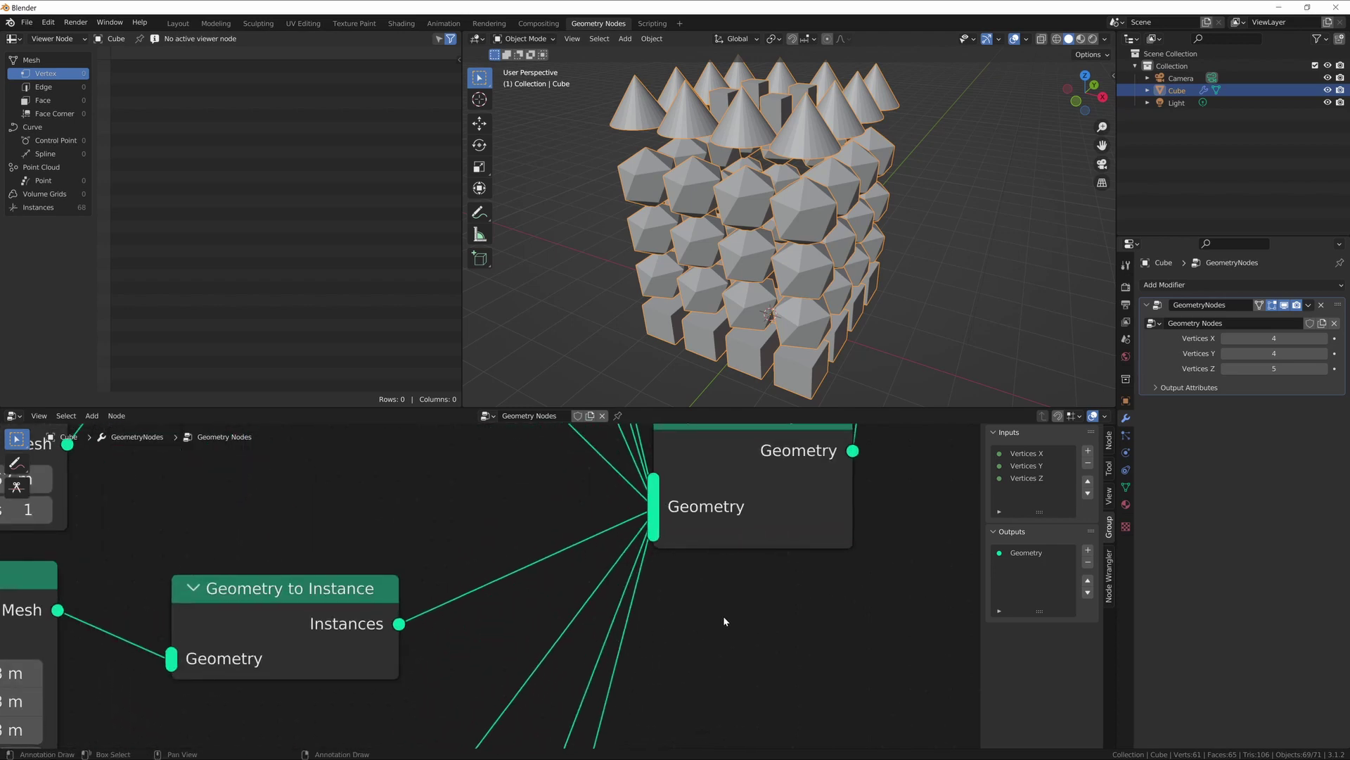
pyautogui.scroll(-6, 723, 615)
pyautogui.moveTo(428, 600); pyautogui.dragTo(500, 555, button='middle')
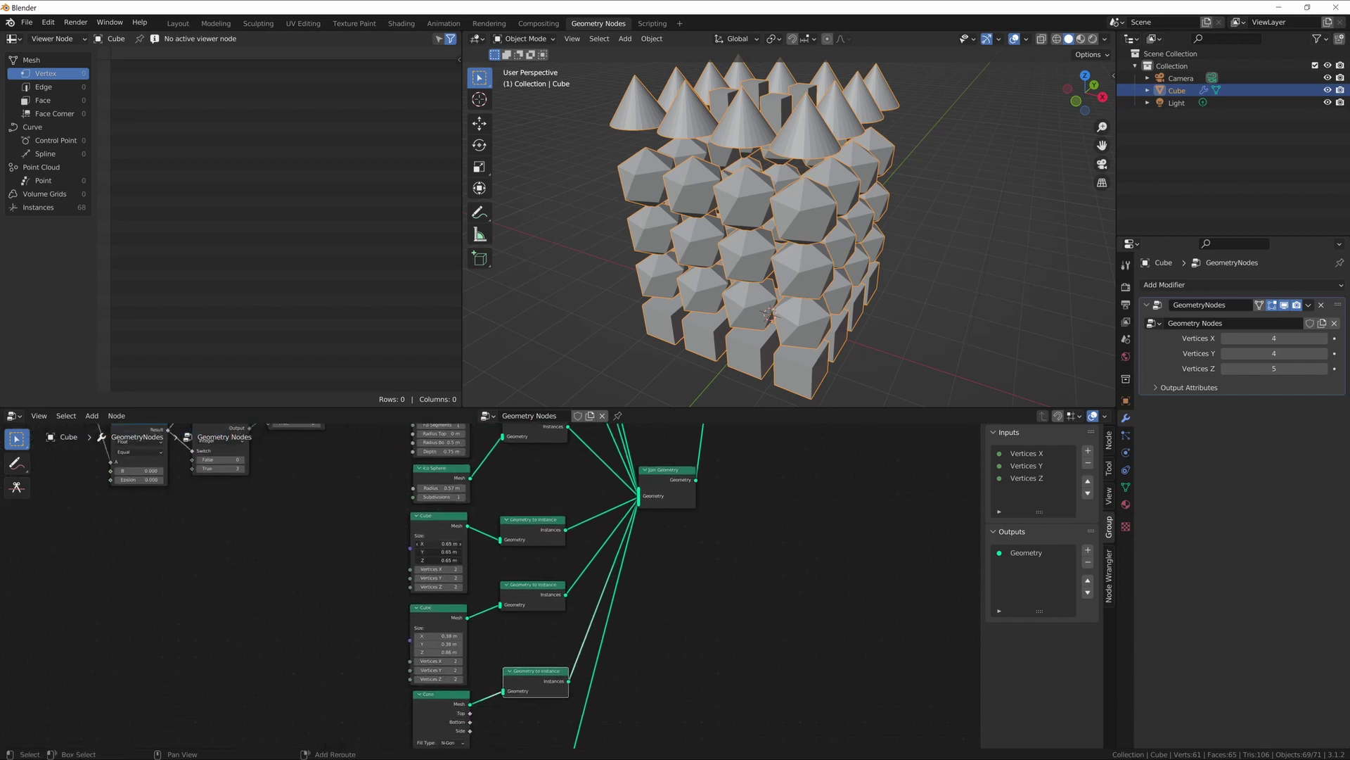
# Step: Set the second duplicated Cube node's Y size to 1 m and reduce its Z size
pyautogui.moveTo(395, 607); pyautogui.dragTo(415, 515, button='middle')
pyautogui.click(448, 533)
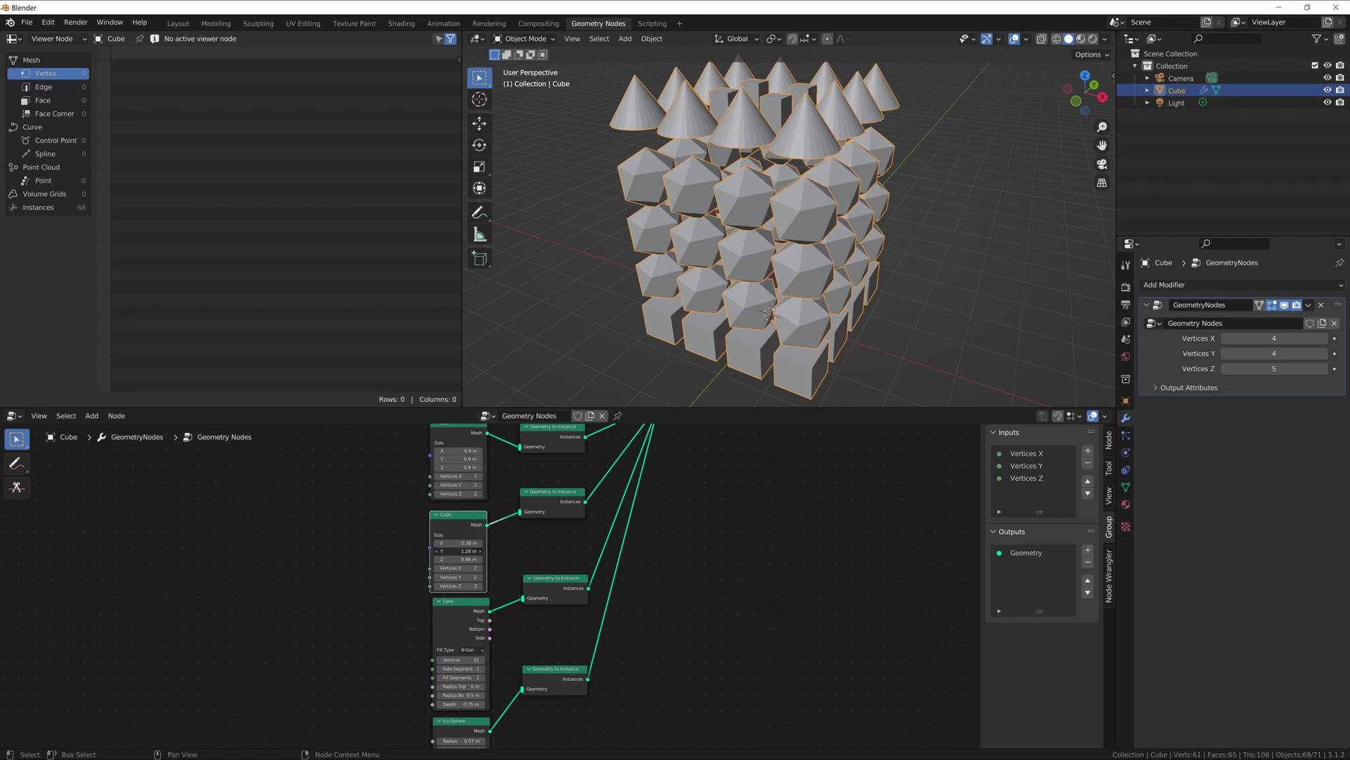
pyautogui.click(463, 550)
pyautogui.press('Escape')
pyautogui.moveTo(464, 559); pyautogui.dragTo(432, 559)
# Step: Switch the duplicated Cone node to a UV Sphere mesh primitive
pyautogui.moveTo(474, 640); pyautogui.dragTo(480, 545, button='middle')
pyautogui.click(469, 521)
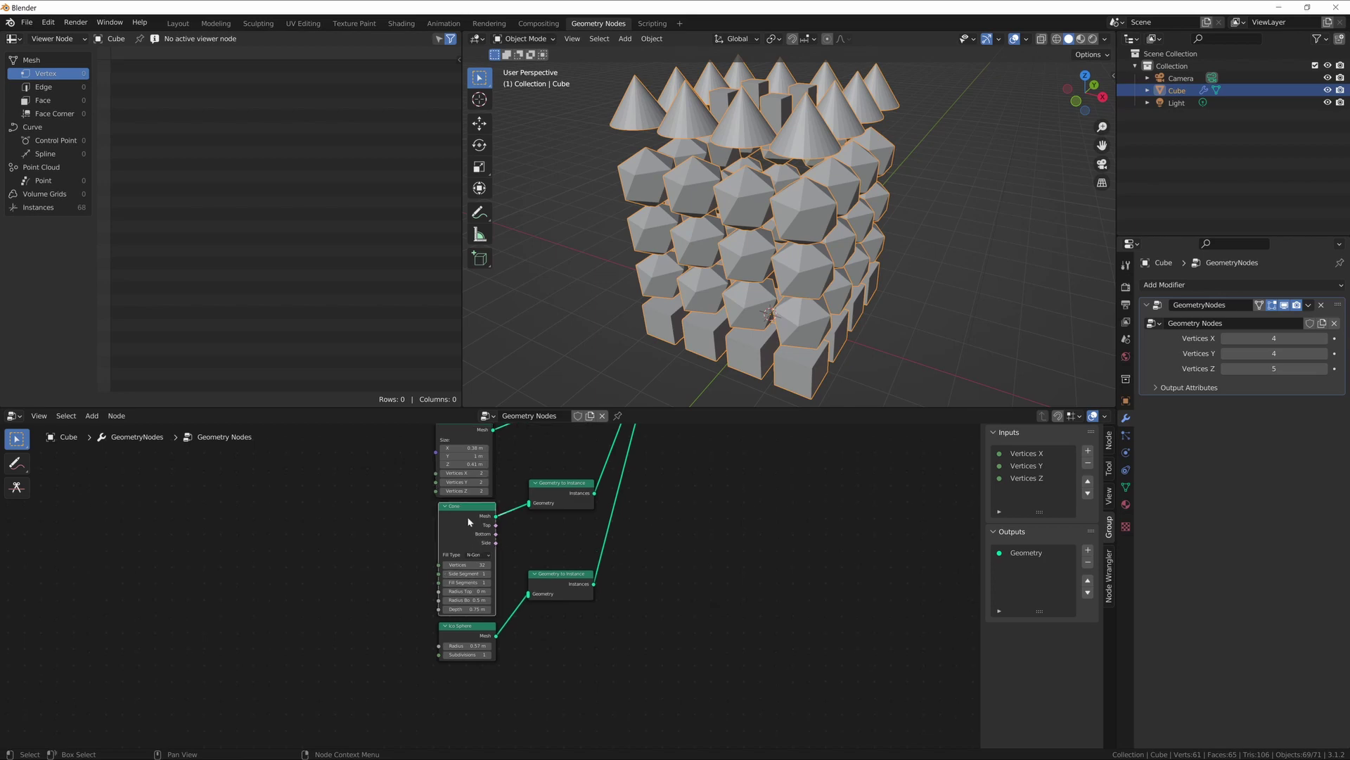
pyautogui.moveTo(455, 517)
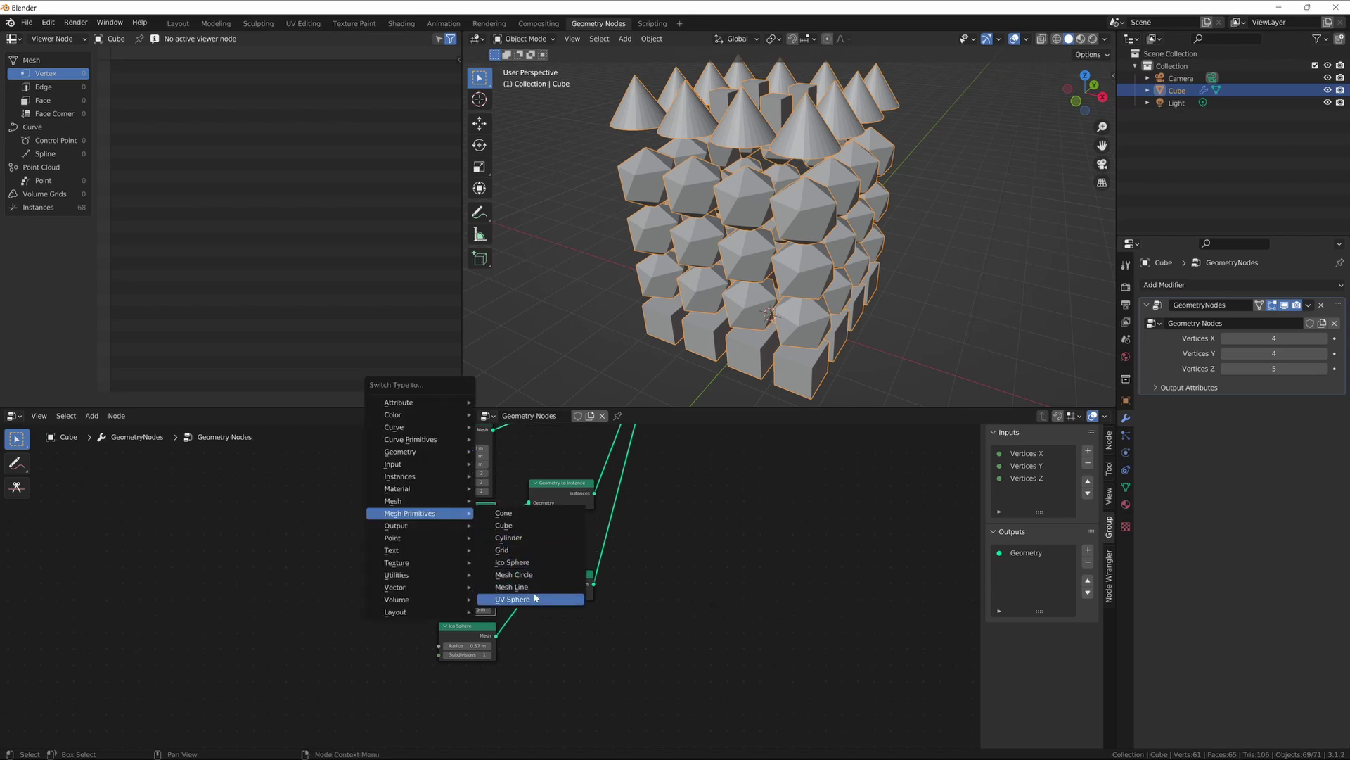
# Step: Switch the mesh primitive above the last Ico Sphere to a Cylinder and shorten its depth to about 0.66 m
pyautogui.click(522, 539)
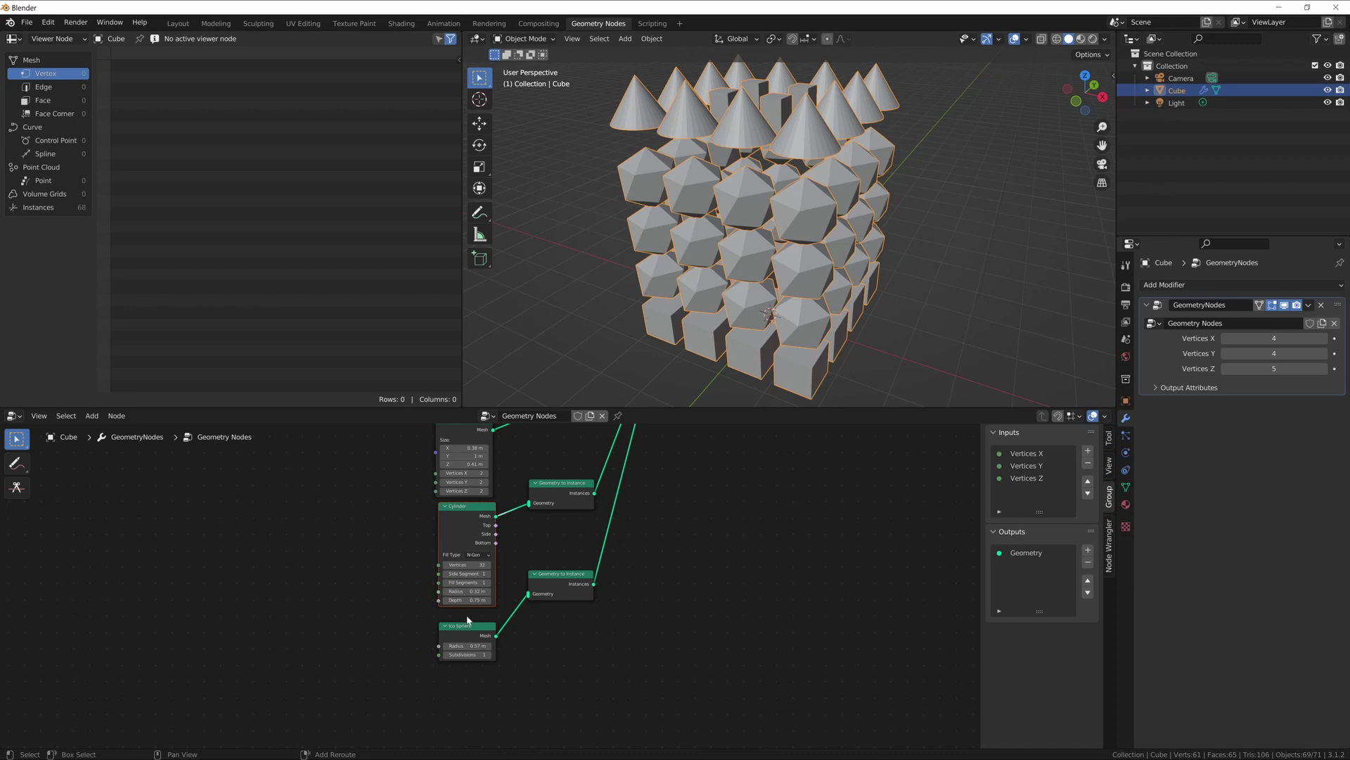
pyautogui.moveTo(470, 600); pyautogui.dragTo(459, 600)
# Step: Switch the last Ico Sphere node to a UV Sphere primitive
pyautogui.click(473, 637)
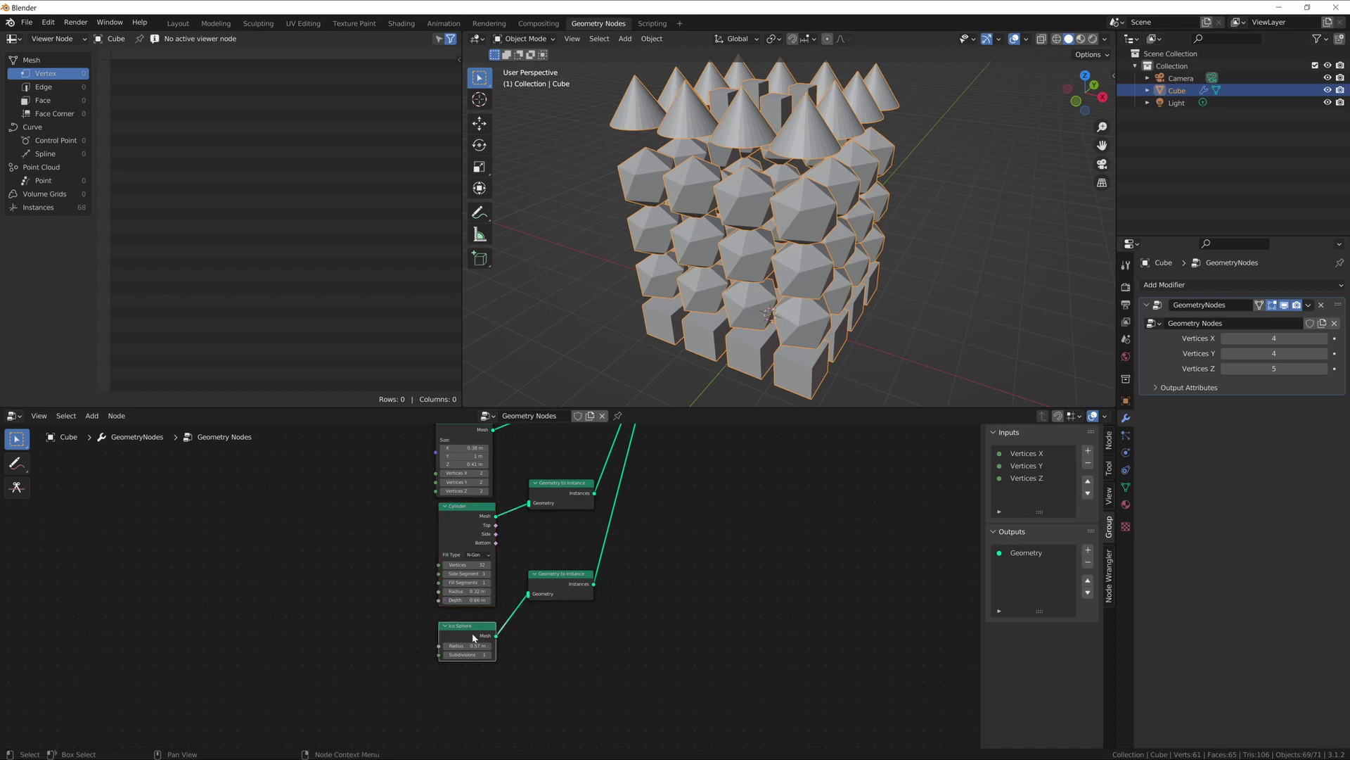
pyautogui.hotkey('shift', 's')
pyautogui.moveTo(473, 638)
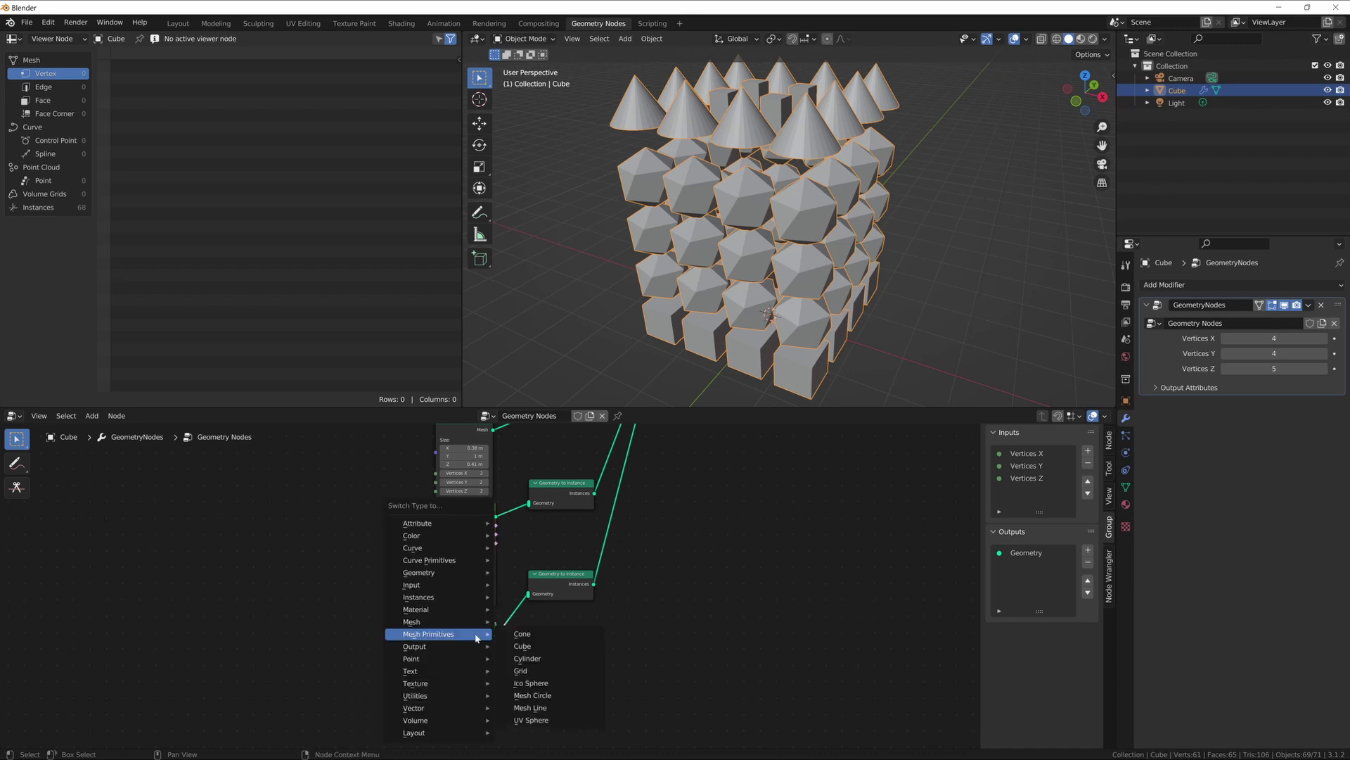
pyautogui.click(538, 719)
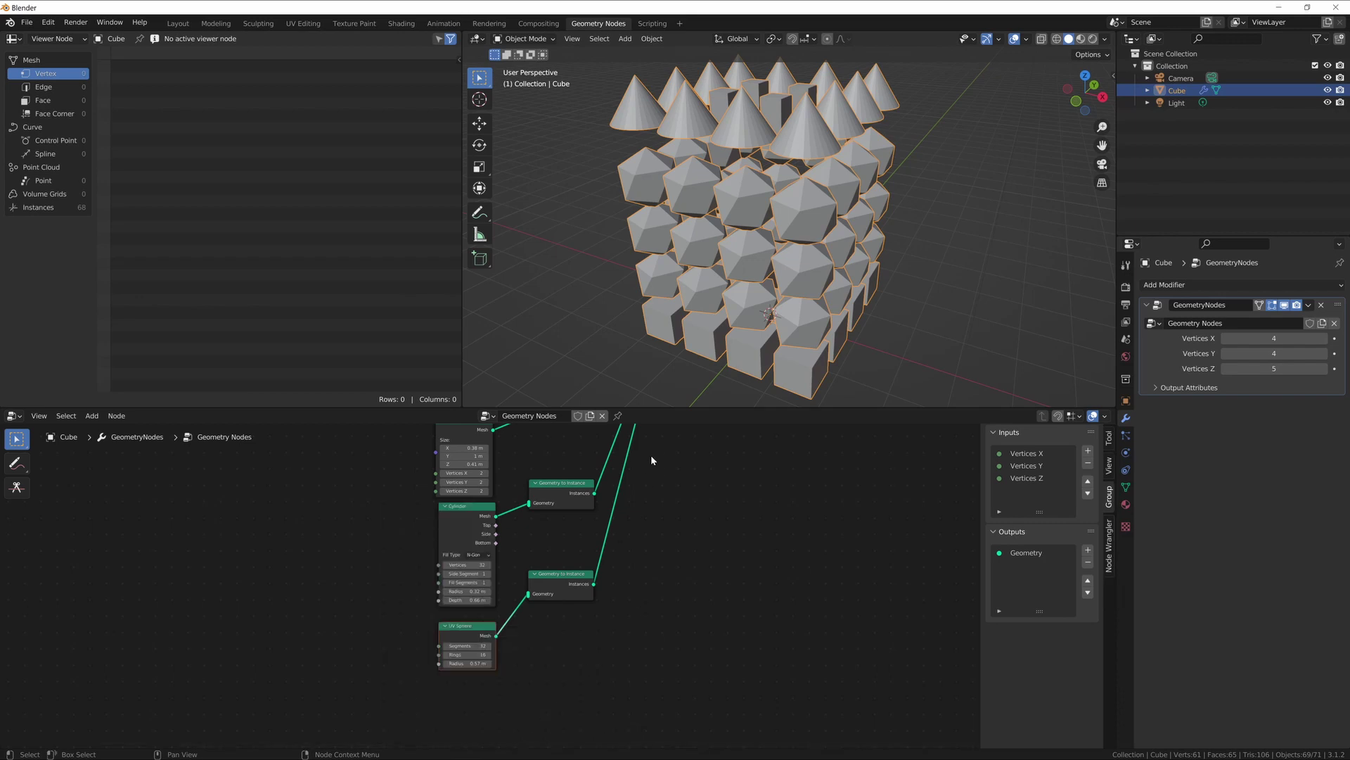
# Step: Move the Normal, Separate XYZ, Compare and Switch nodes down and away from the primitives, and delete the dangling link end beside them
pyautogui.moveTo(651, 454); pyautogui.dragTo(680, 453, button='middle')
pyautogui.scroll(-5, 684, 538)
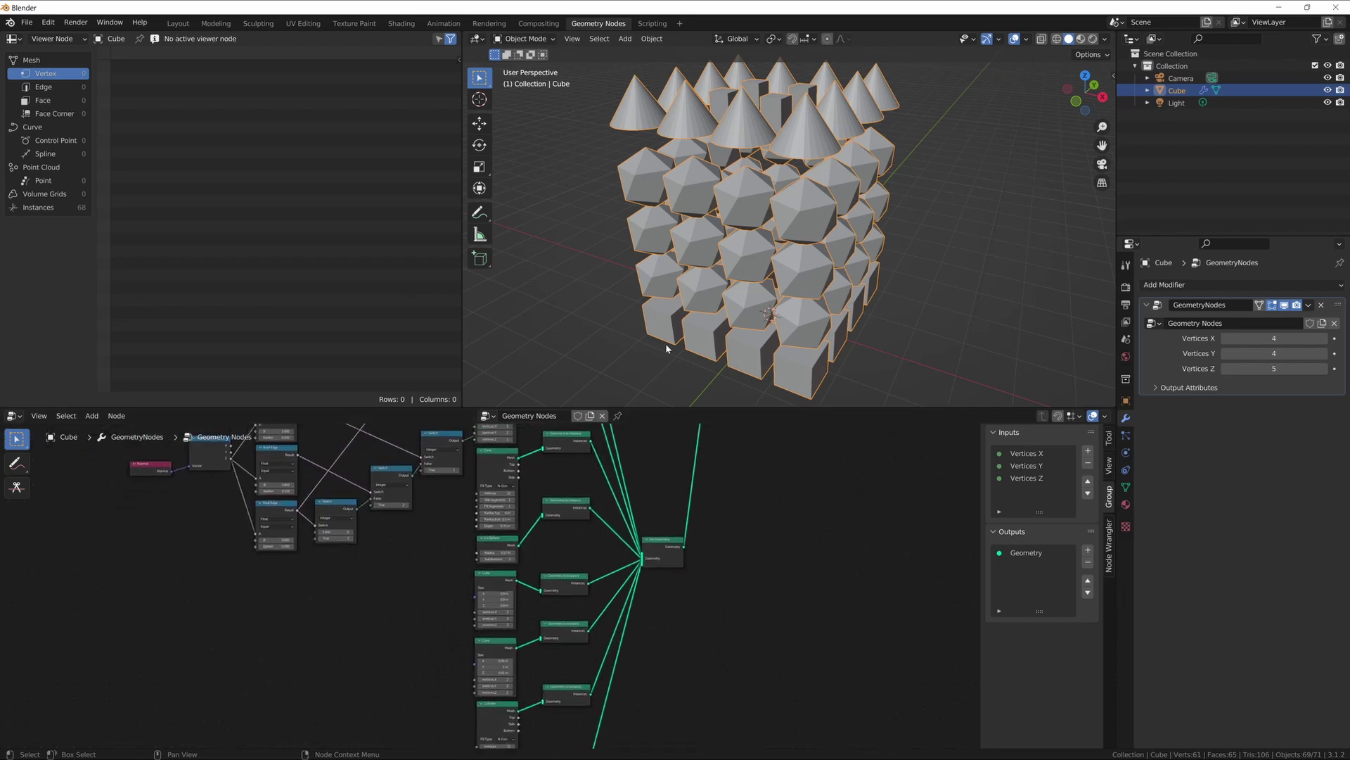
pyautogui.scroll(-2, 475, 601)
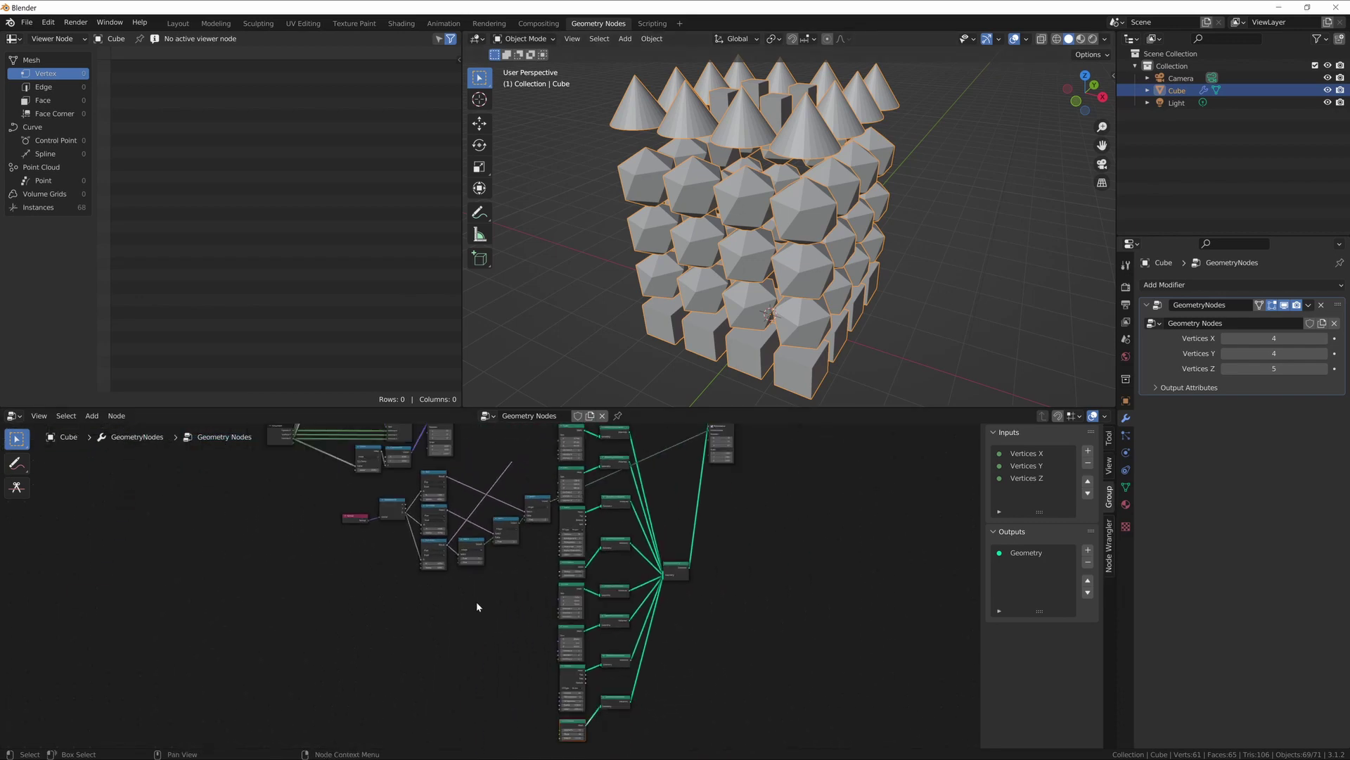
pyautogui.moveTo(356, 484); pyautogui.dragTo(378, 640)
pyautogui.moveTo(502, 453); pyautogui.dragTo(523, 471)
pyautogui.press('x')
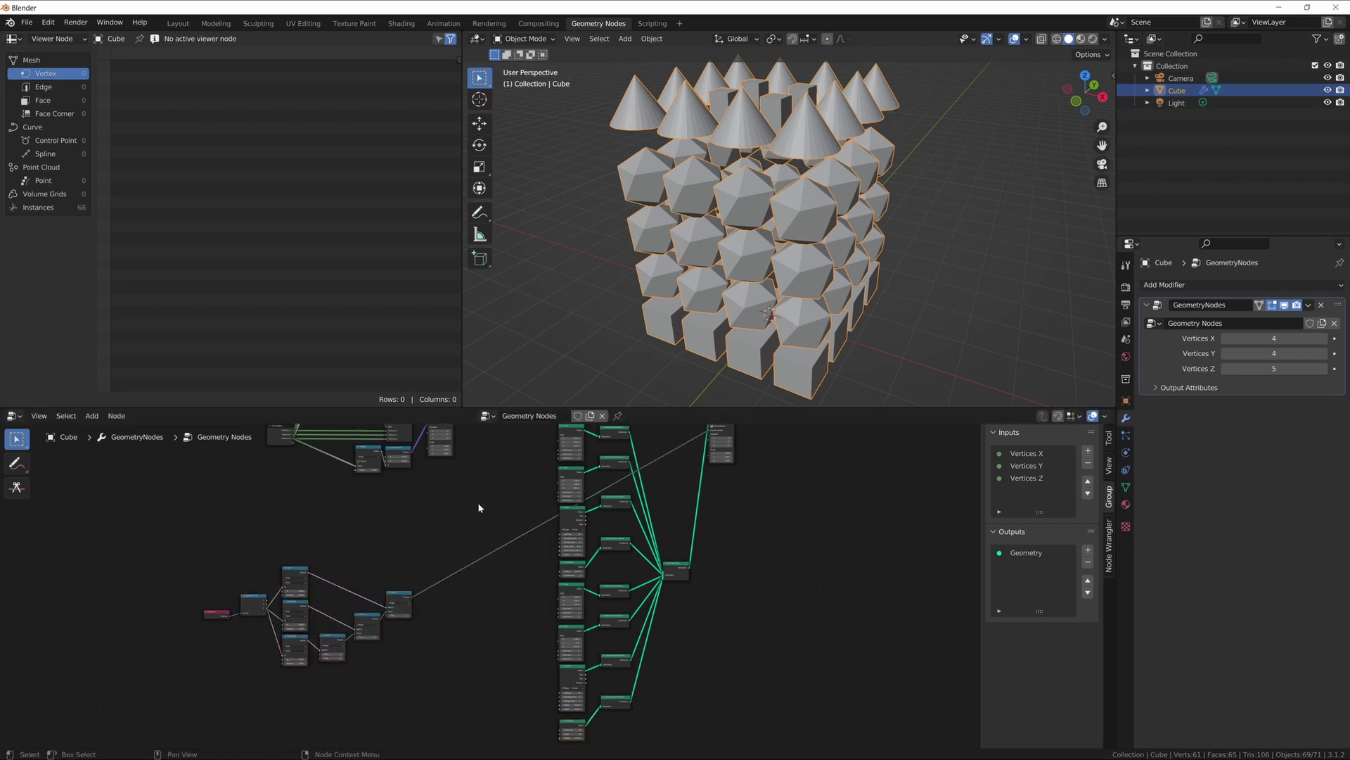
# Step: Activate the Annotate tool in the 3D viewport with the whole instanced block in view
pyautogui.moveTo(456, 514); pyautogui.dragTo(577, 515, button='middle')
pyautogui.scroll(5, 467, 517)
pyautogui.moveTo(403, 517); pyautogui.dragTo(593, 537, button='middle')
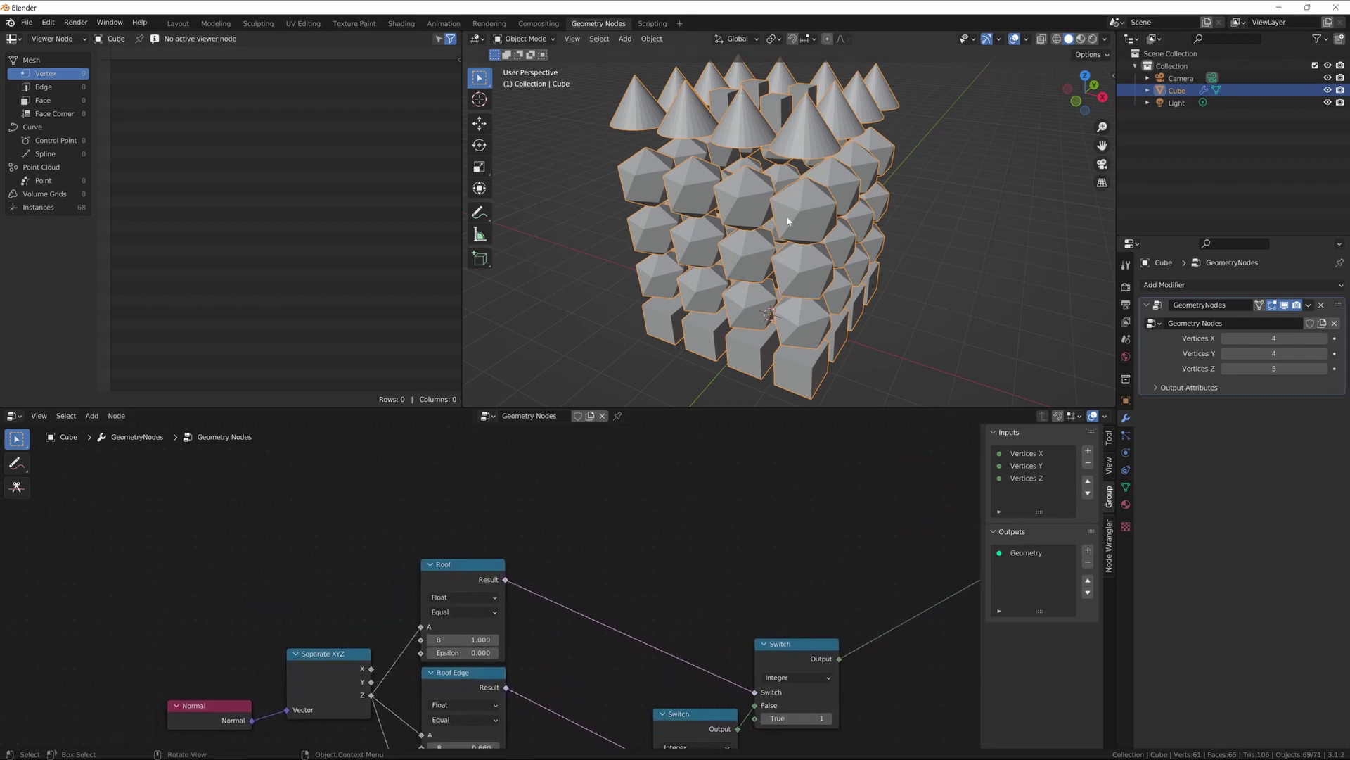
pyautogui.moveTo(791, 205)
pyautogui.mouseDown(button='middle')
pyautogui.moveTo(772, 199)
pyautogui.moveTo(768, 216)
pyautogui.mouseUp(button='middle')
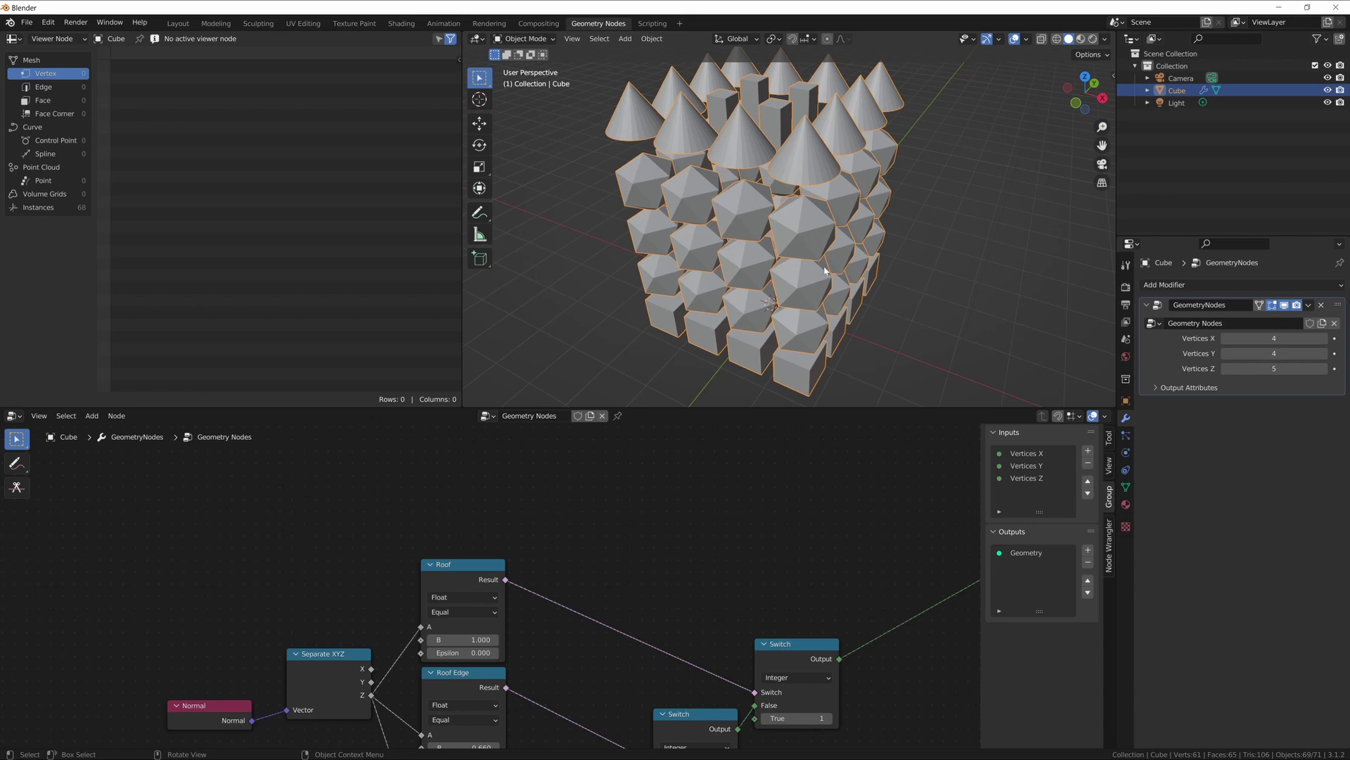
pyautogui.hotkey('shift', 'space')
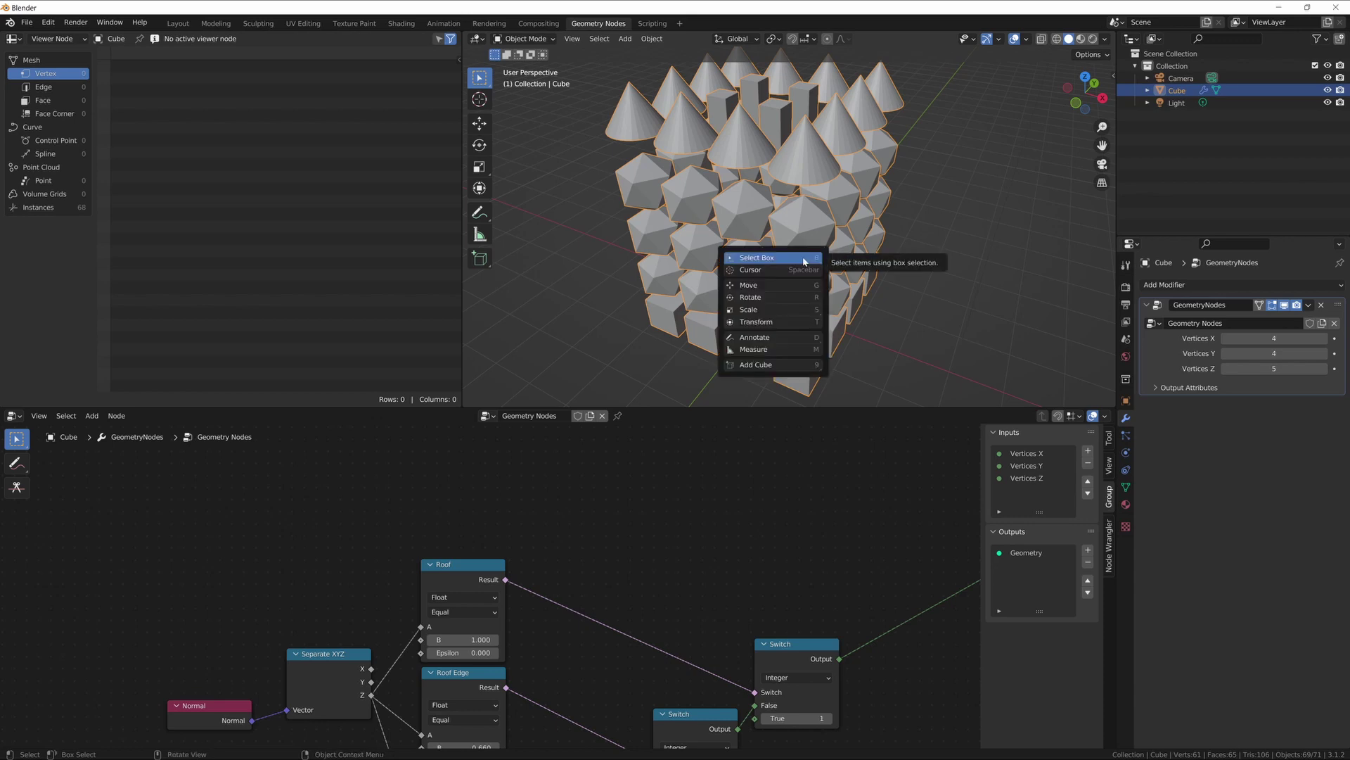
pyautogui.press('d')
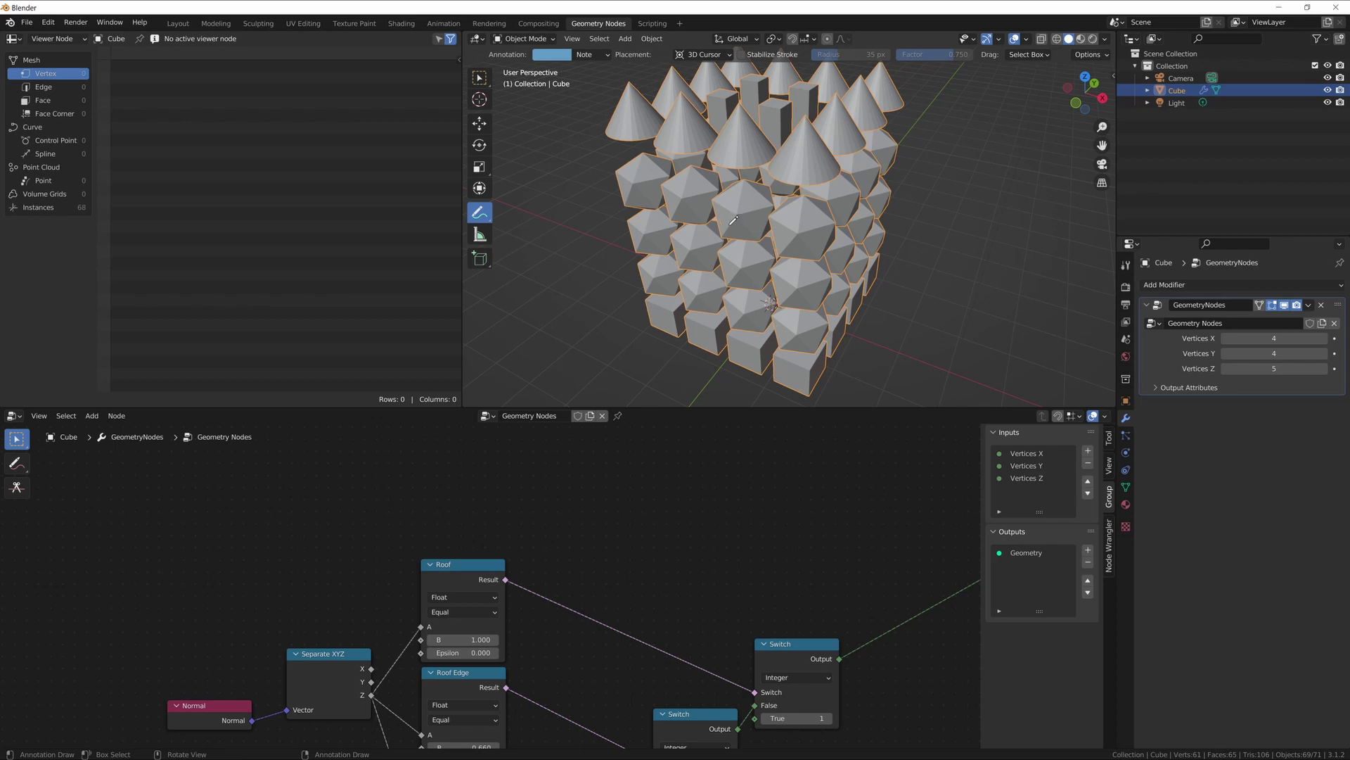
# Step: Sketch three annotation strokes marking outward directions on the block's sides, check them from the top view, and undo them
pyautogui.moveTo(710, 248); pyautogui.dragTo(700, 265)
pyautogui.moveTo(886, 209); pyautogui.dragTo(923, 216)
pyautogui.moveTo(822, 251); pyautogui.dragTo(834, 281)
pyautogui.moveTo(841, 247)
pyautogui.mouseDown(button='middle')
pyautogui.moveTo(840, 205)
pyautogui.moveTo(836, 255)
pyautogui.mouseUp(button='middle')
pyautogui.press('KP_7')
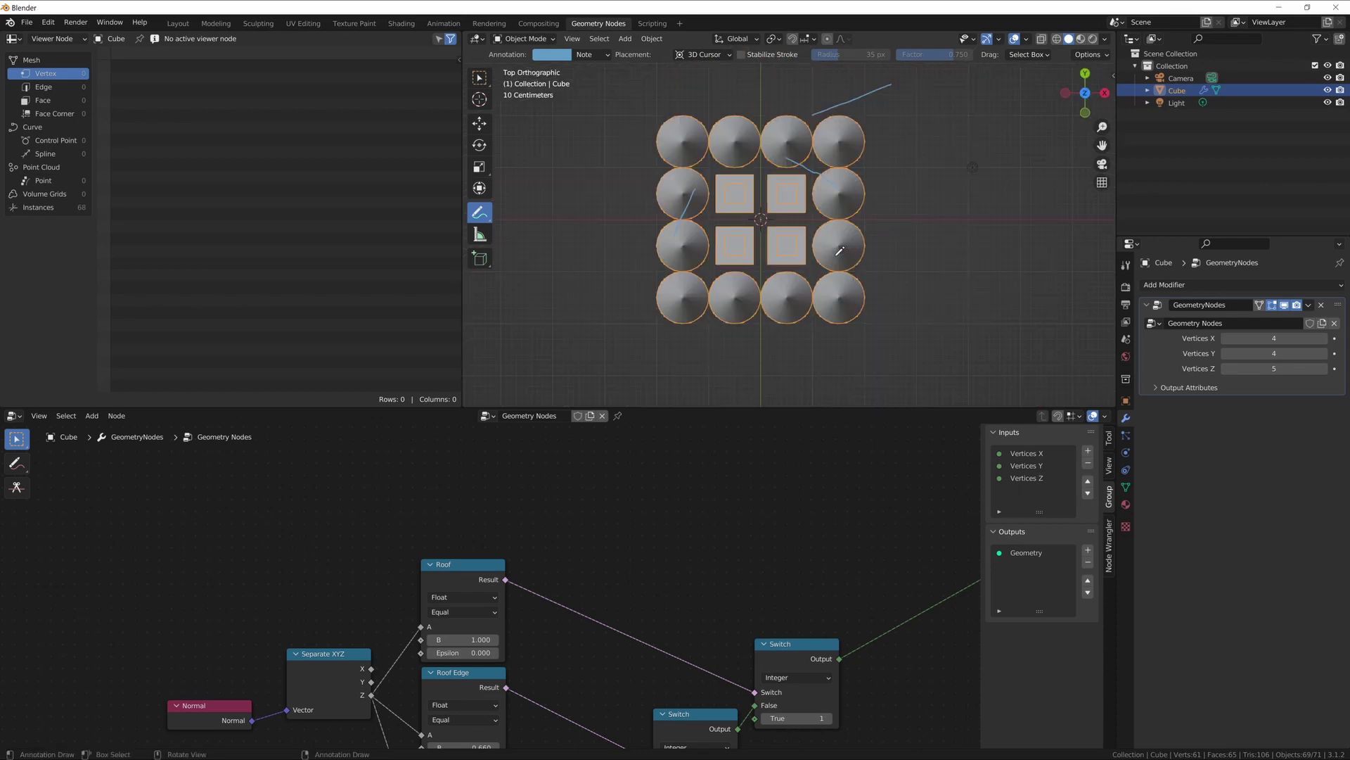
pyautogui.hotkey('ctrl', 'z')
pyautogui.hotkey('ctrl', 'z')
pyautogui.hotkey('ctrl', 'z')
# Step: In top view, sketch outward strokes from the block's back edge, its negative X side and the corner between them, and undo them
pyautogui.moveTo(732, 115); pyautogui.dragTo(736, 81)
pyautogui.moveTo(657, 193); pyautogui.dragTo(616, 194)
pyautogui.moveTo(663, 125); pyautogui.dragTo(625, 88)
pyautogui.hotkey('ctrl', 'z')
pyautogui.hotkey('ctrl', 'z')
pyautogui.hotkey('ctrl', 'z')
# Step: Add a Greater Than Compare node above the Roof node, leaving room for another node before it
pyautogui.moveTo(729, 258)
pyautogui.mouseDown(button='middle')
pyautogui.moveTo(647, 176)
pyautogui.moveTo(592, 148)
pyautogui.moveTo(613, 155)
pyautogui.mouseUp(button='middle')
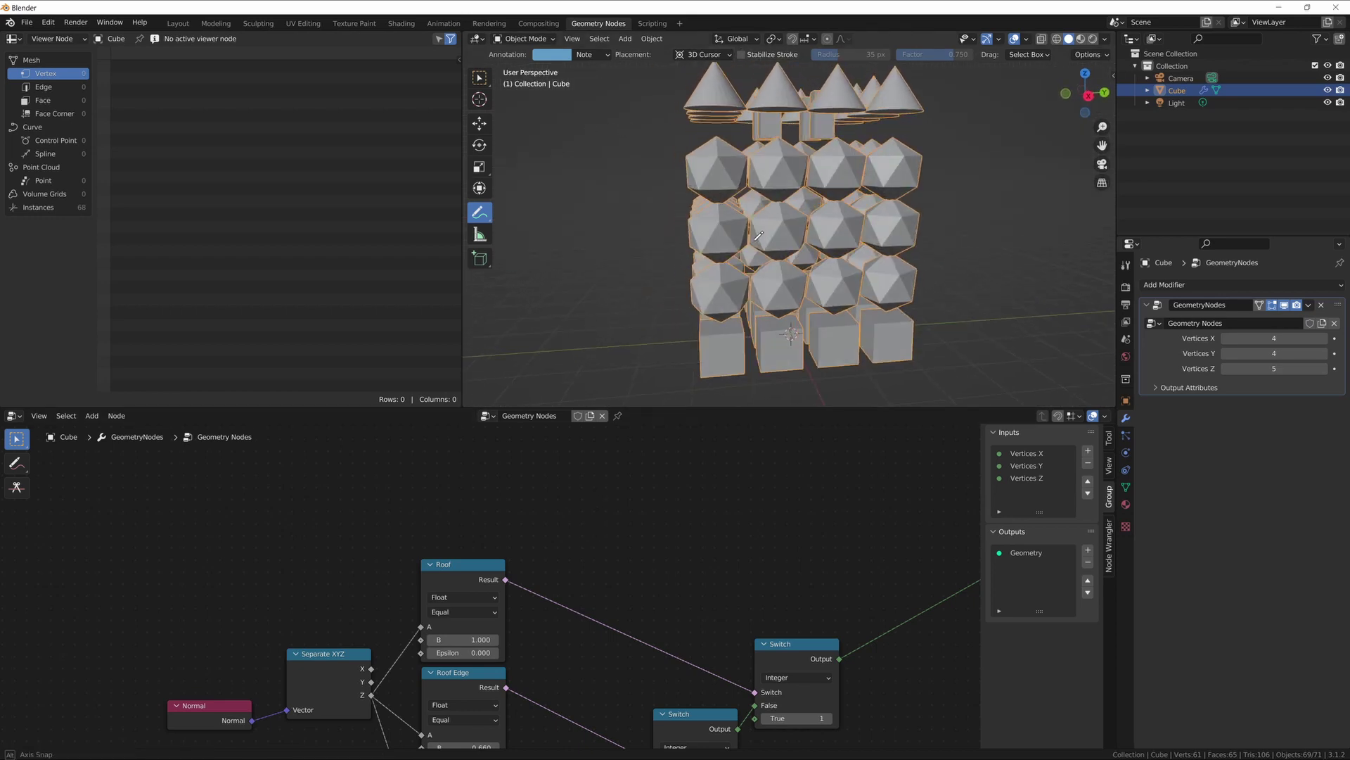
pyautogui.moveTo(567, 569); pyautogui.dragTo(673, 578, button='middle')
pyautogui.hotkey('shift', 'a')
pyautogui.click(673, 578)
pyautogui.write('greater')
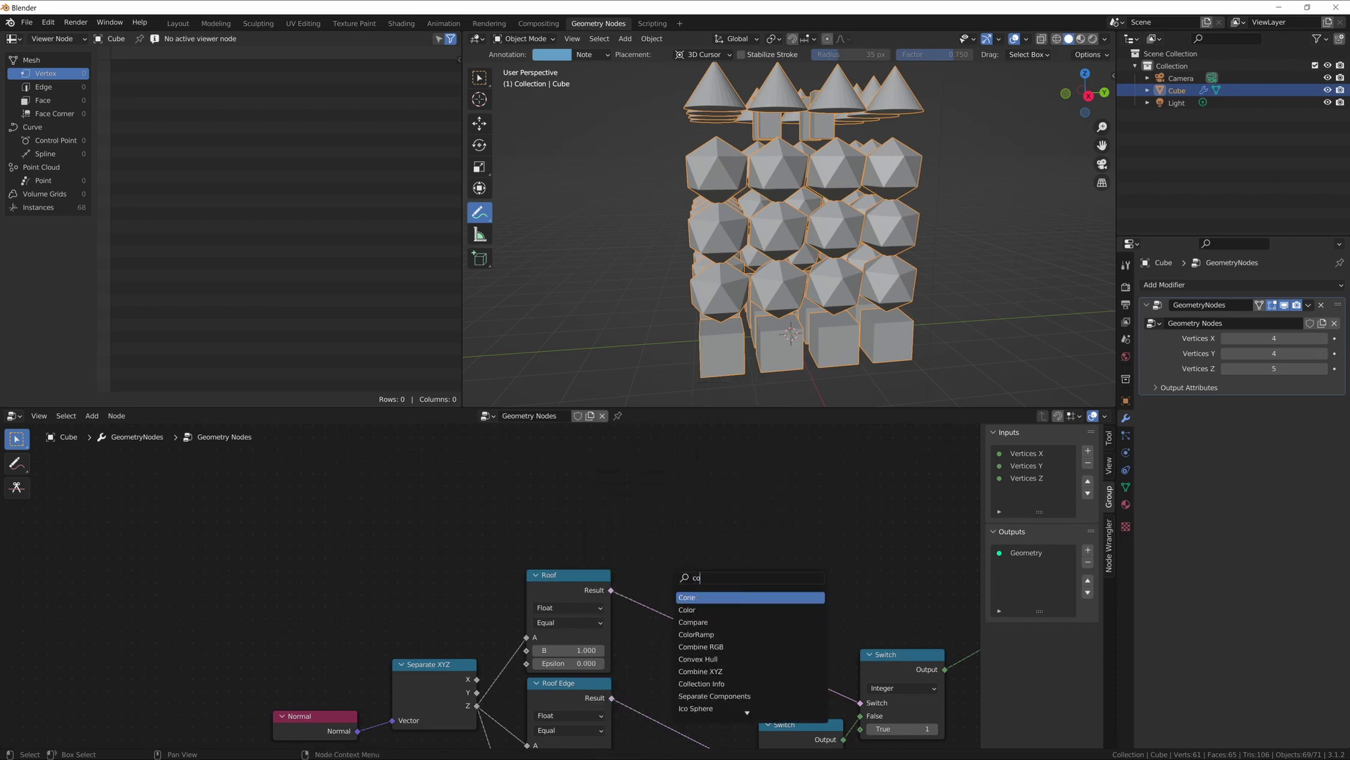
pyautogui.press('Return')
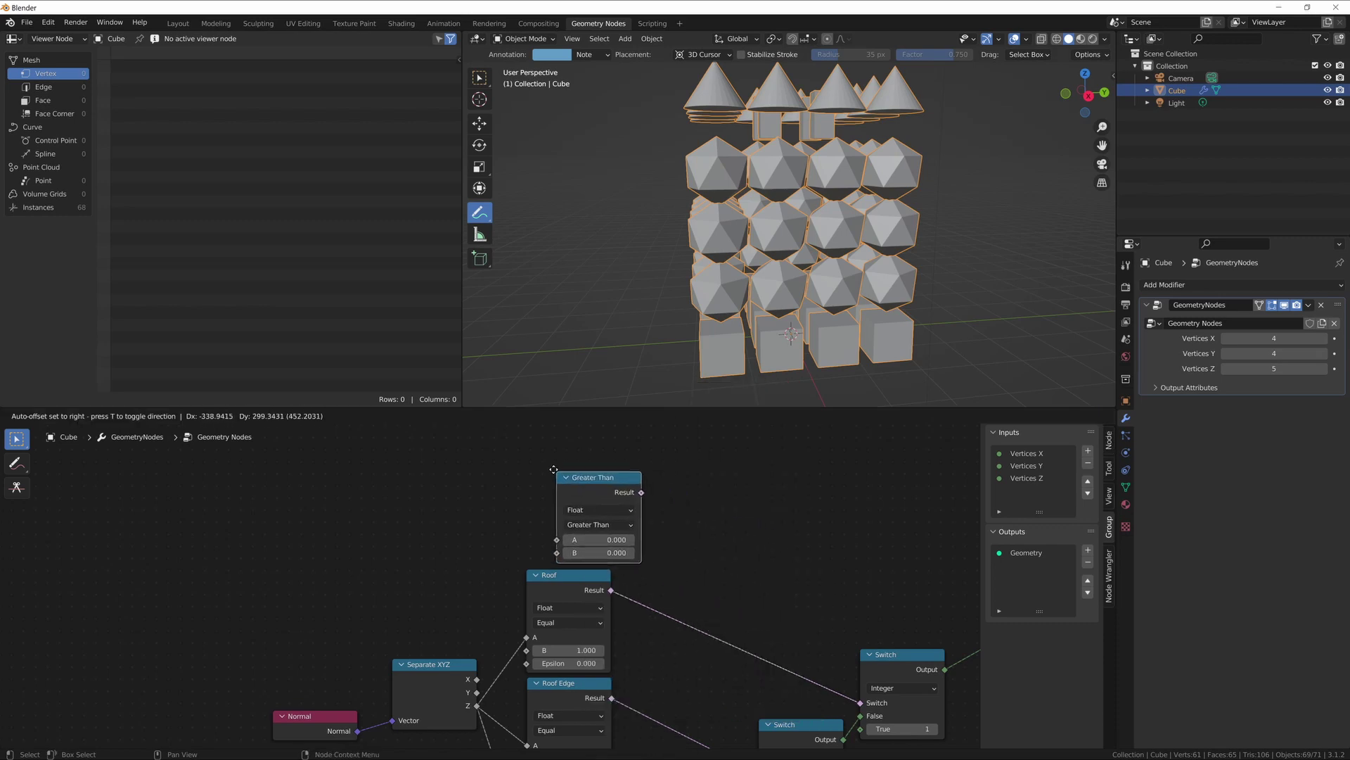
pyautogui.click(514, 448)
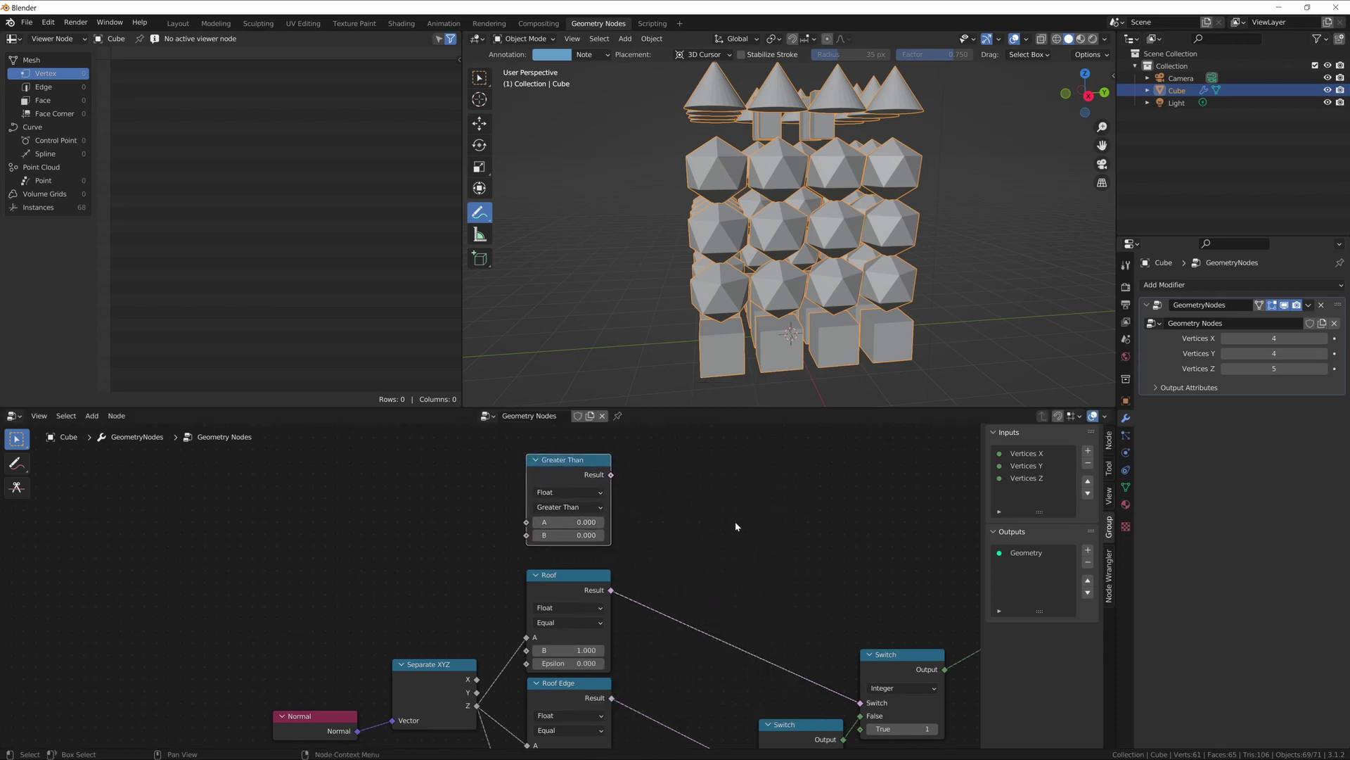
pyautogui.moveTo(562, 602); pyautogui.dragTo(625, 564, button='middle')
pyautogui.moveTo(534, 567); pyautogui.dragTo(550, 576, button='middle')
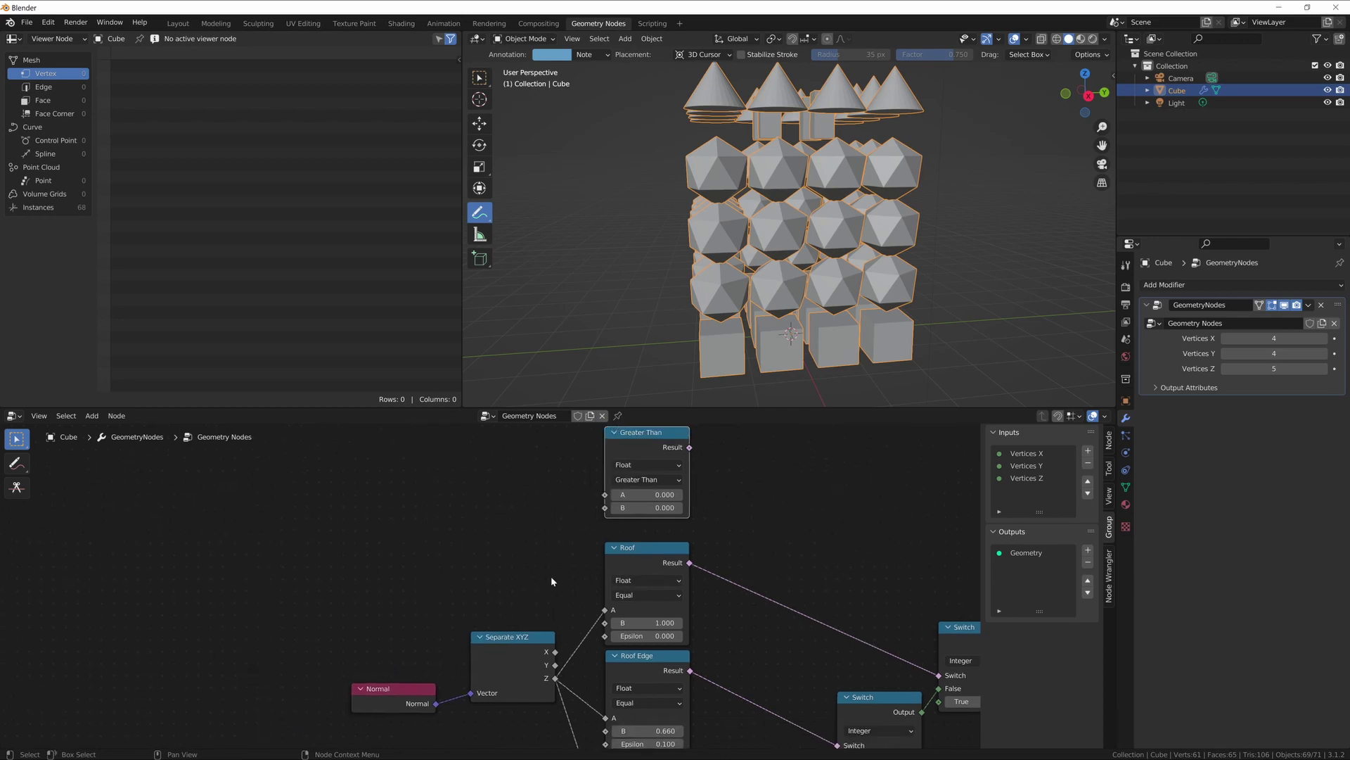
pyautogui.moveTo(644, 446); pyautogui.dragTo(721, 437)
# Step: Add a Math node just before the Greater Than node and set its operation to Absolute
pyautogui.hotkey('shift', 'a')
pyautogui.click(622, 491)
pyautogui.write('abs')
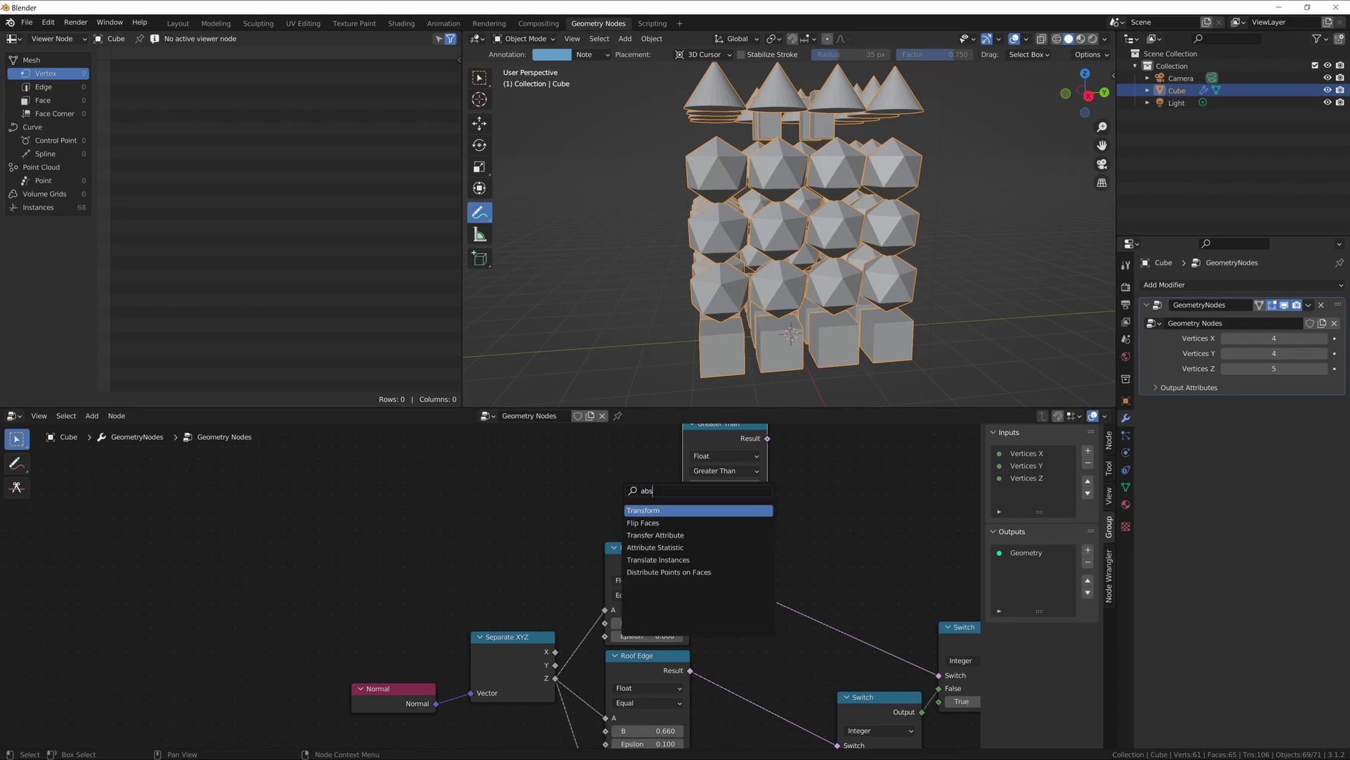
pyautogui.press('BackSpace')
pyautogui.press('BackSpace')
pyautogui.press('BackSpace')
pyautogui.write('math')
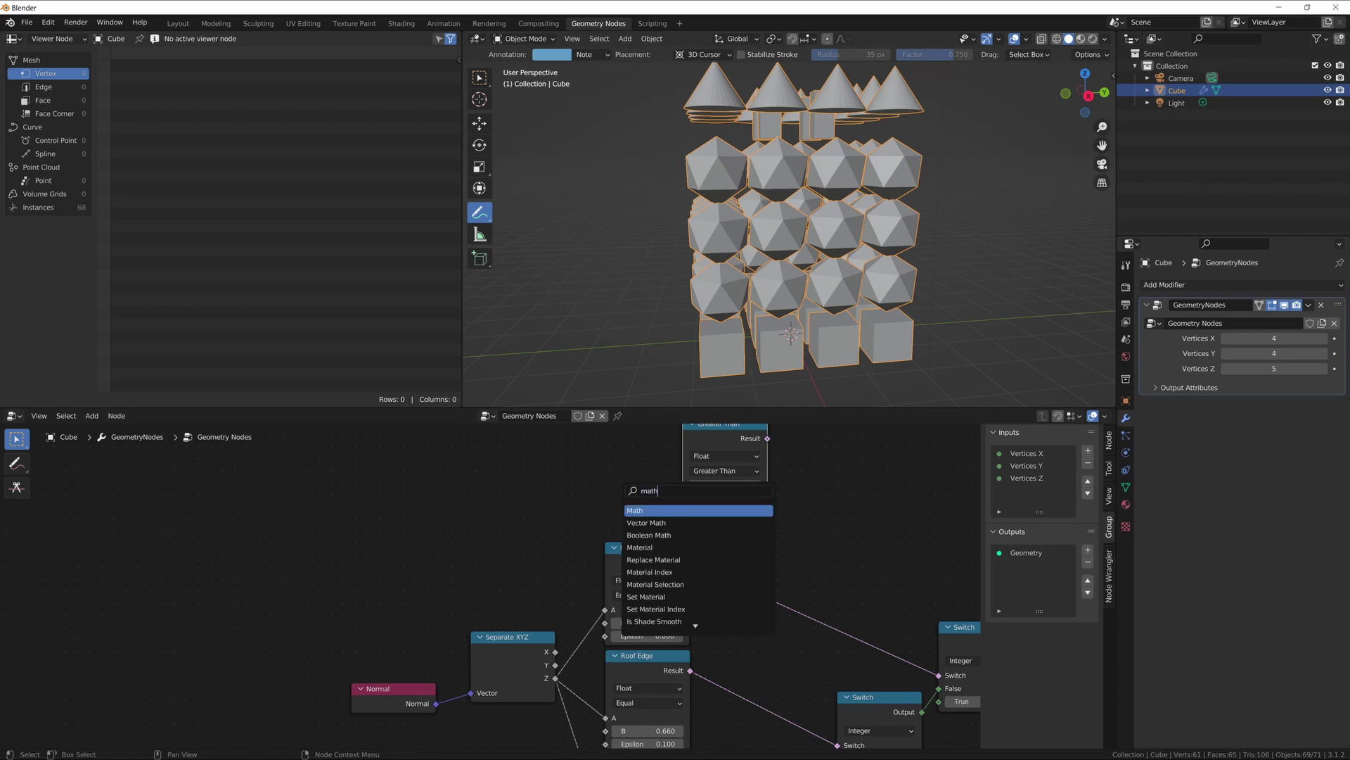
pyautogui.press('Return')
pyautogui.click(581, 481)
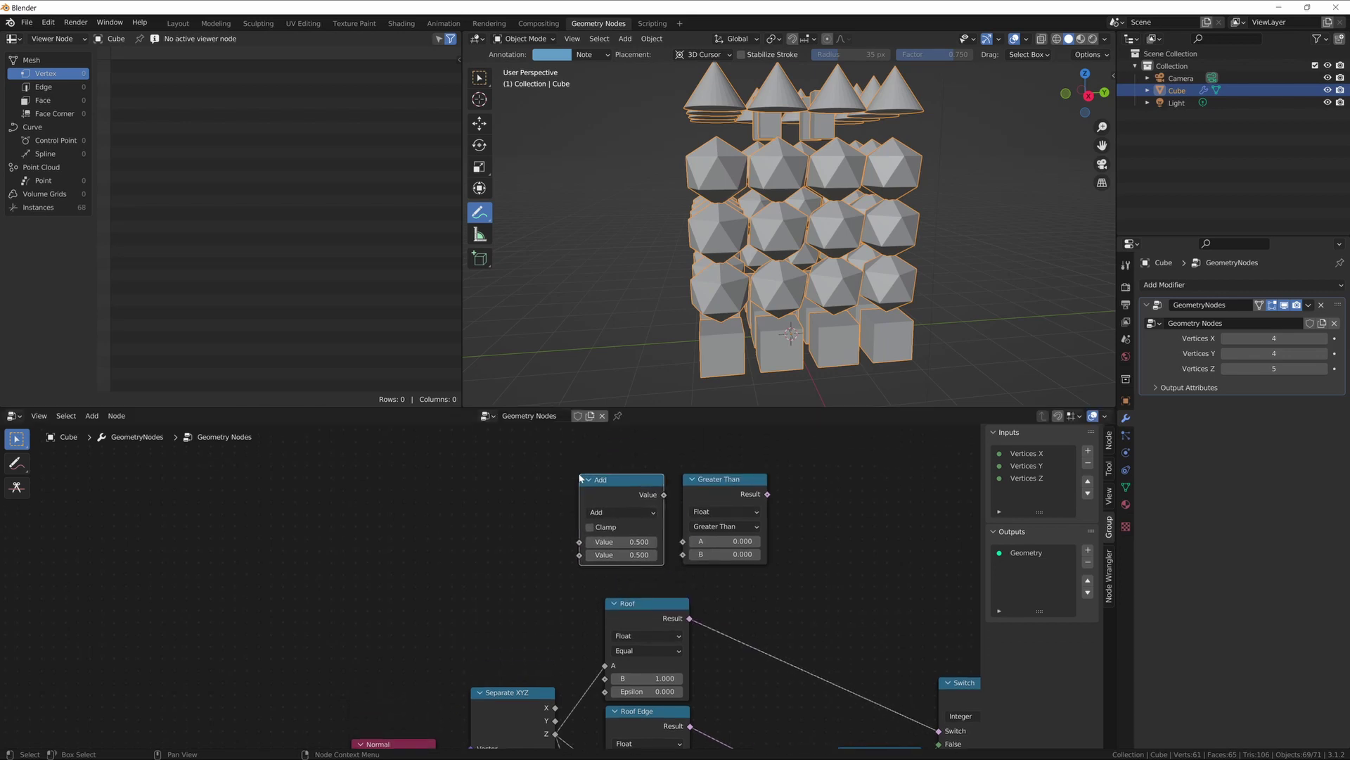
pyautogui.click(602, 514)
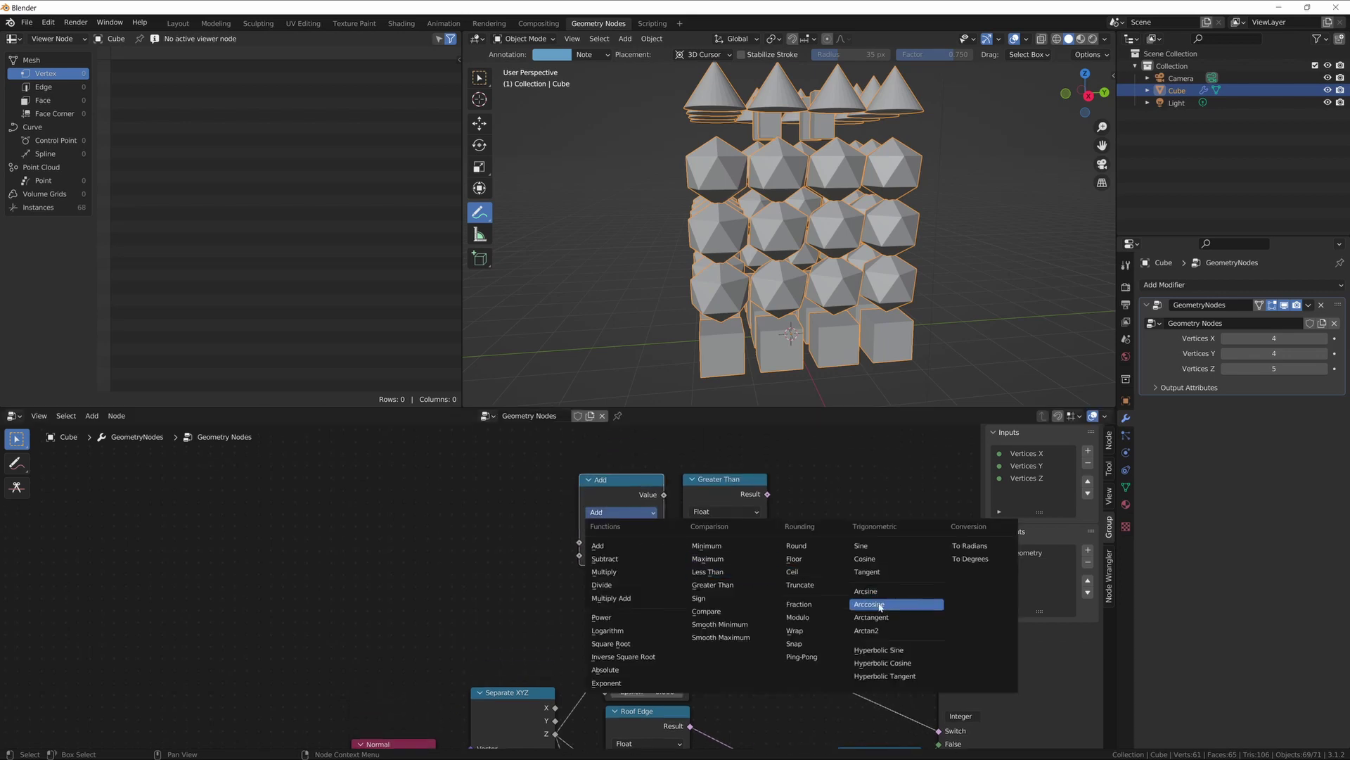
pyautogui.click(605, 670)
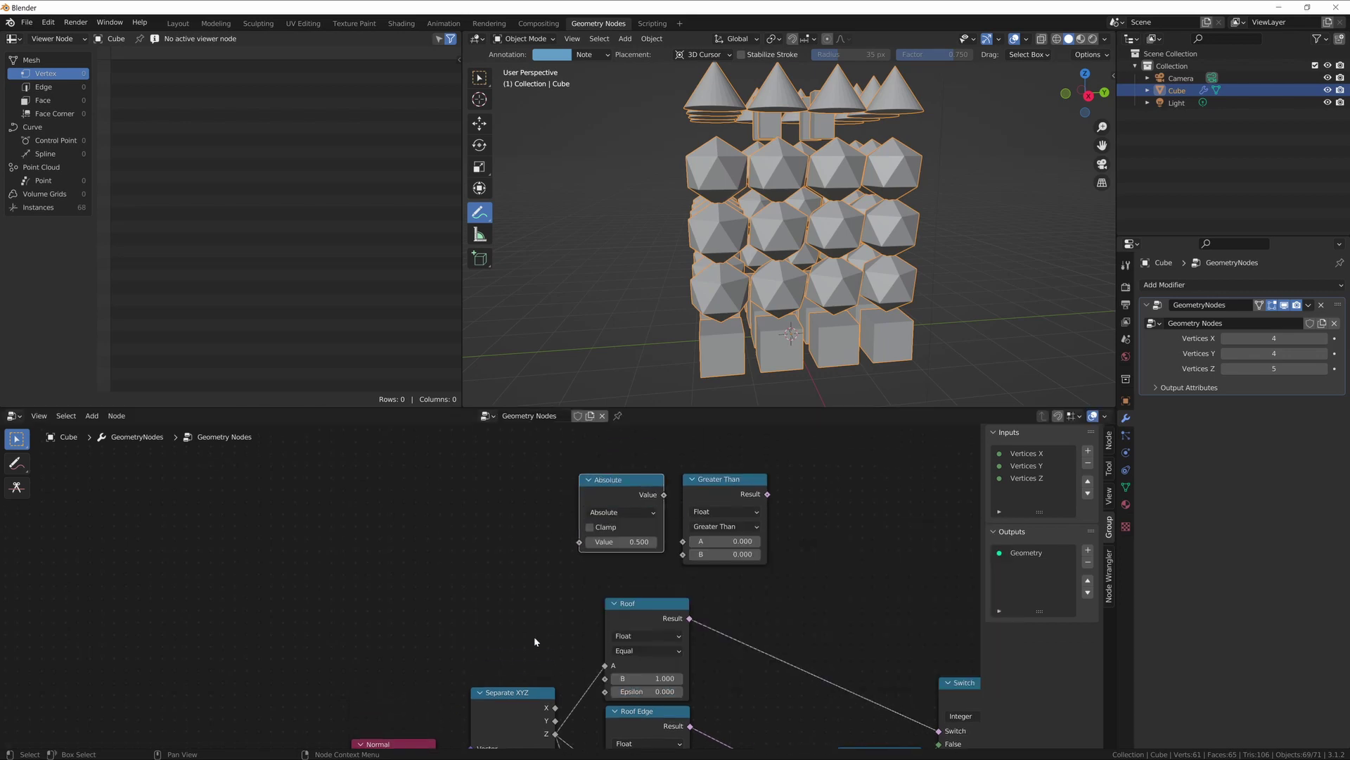
# Step: Annotate the top view with an arrow and +X beside the positive X side and -X beside the negative side
pyautogui.press('KP_7')
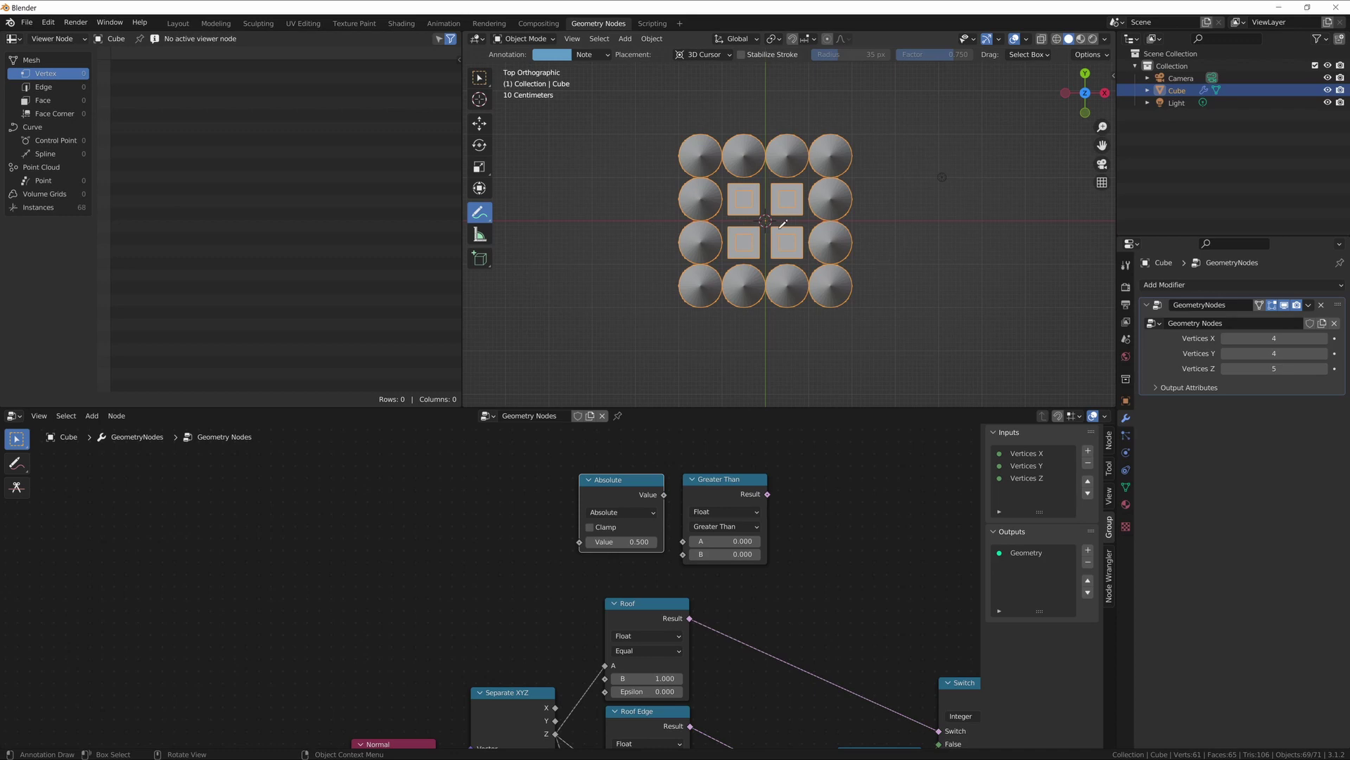
pyautogui.moveTo(618, 224)
pyautogui.mouseDown()
pyautogui.moveTo(1010, 241)
pyautogui.moveTo(654, 230)
pyautogui.mouseUp()
pyautogui.hotkey('ctrl', 'z')
pyautogui.moveTo(849, 216)
pyautogui.mouseDown()
pyautogui.moveTo(890, 216)
pyautogui.moveTo(892, 229)
pyautogui.mouseUp()
pyautogui.moveTo(915, 212)
pyautogui.mouseDown()
pyautogui.moveTo(925, 232)
pyautogui.moveTo(923, 221)
pyautogui.moveTo(946, 231)
pyautogui.moveTo(927, 236)
pyautogui.mouseUp()
pyautogui.moveTo(608, 228)
pyautogui.mouseDown()
pyautogui.moveTo(638, 235)
pyautogui.moveTo(618, 237)
pyautogui.mouseUp()
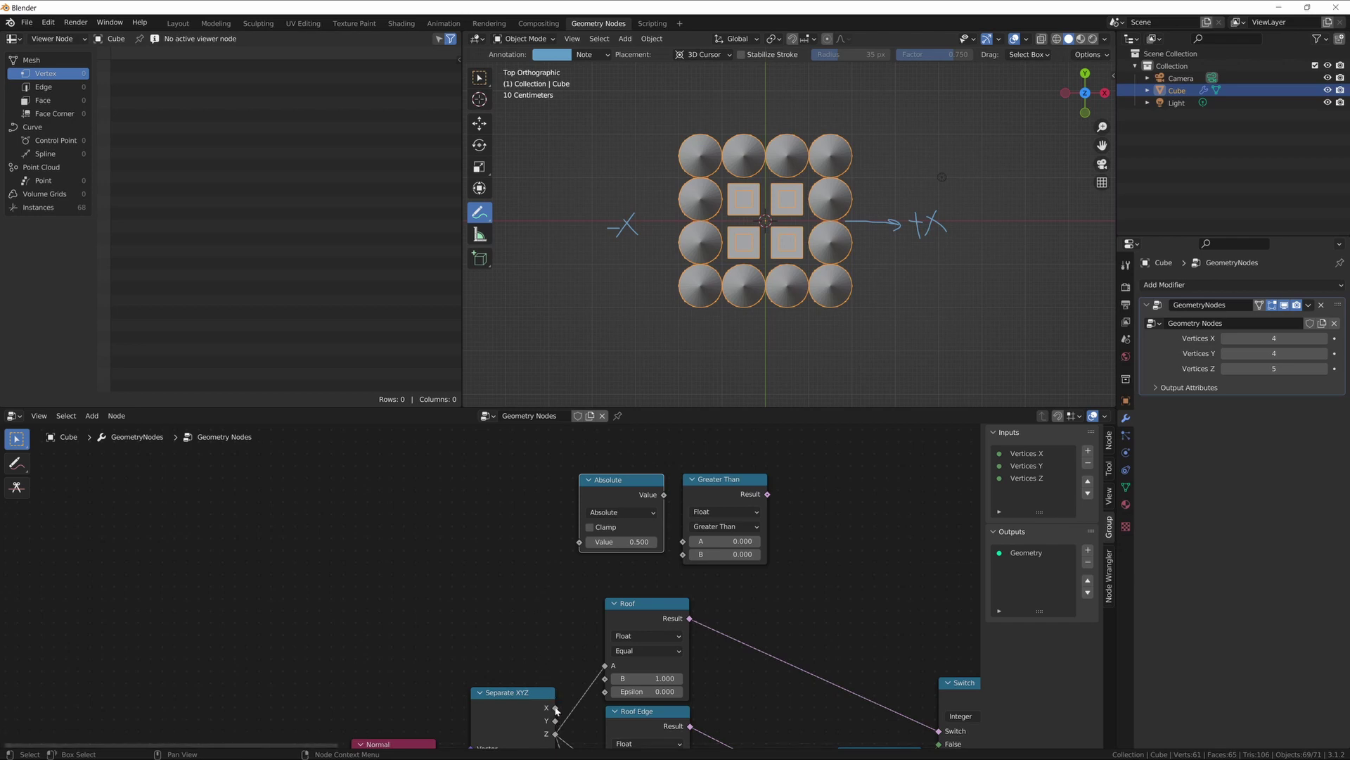
# Step: Feed Separate XYZ's X output through the Absolute node into the Compare node's A input, and set the comparison to Equal
pyautogui.moveTo(556, 708); pyautogui.dragTo(580, 542)
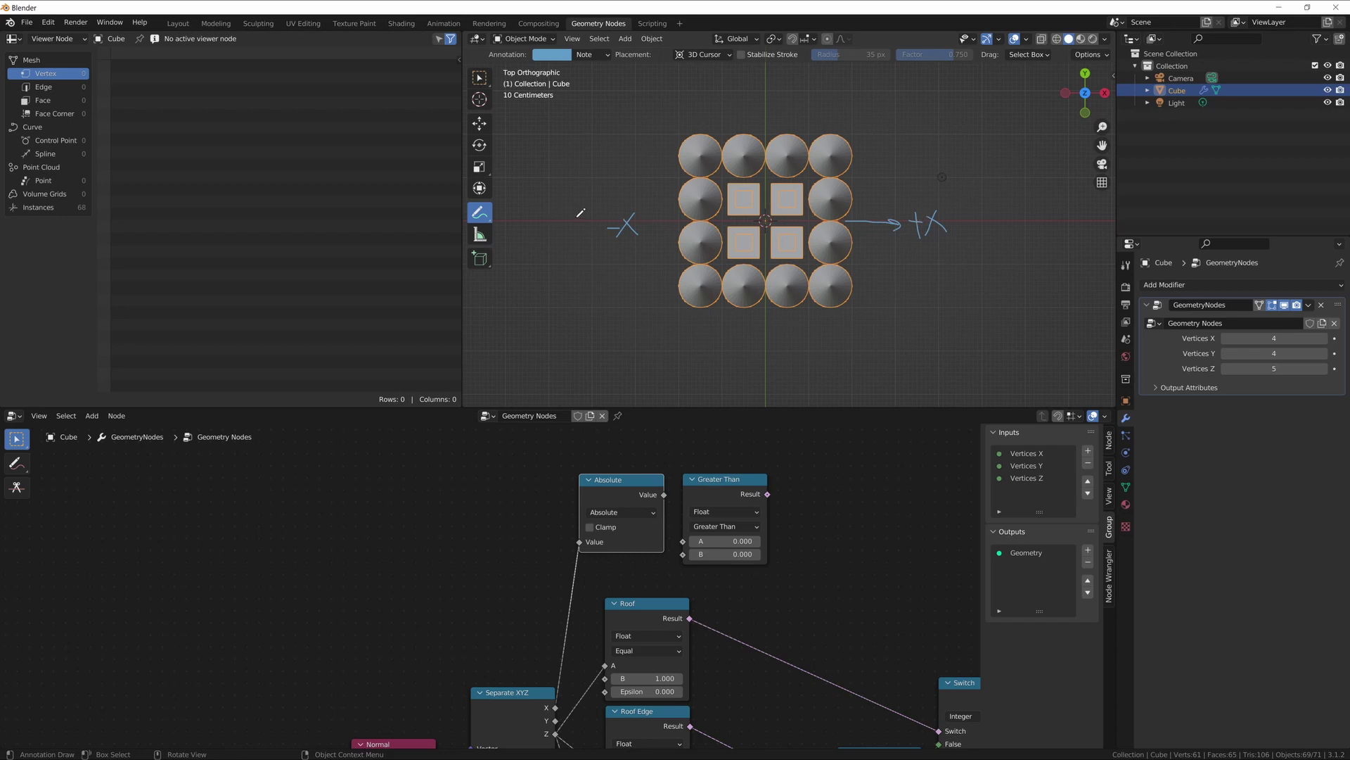
pyautogui.moveTo(701, 469); pyautogui.dragTo(673, 467, button='middle')
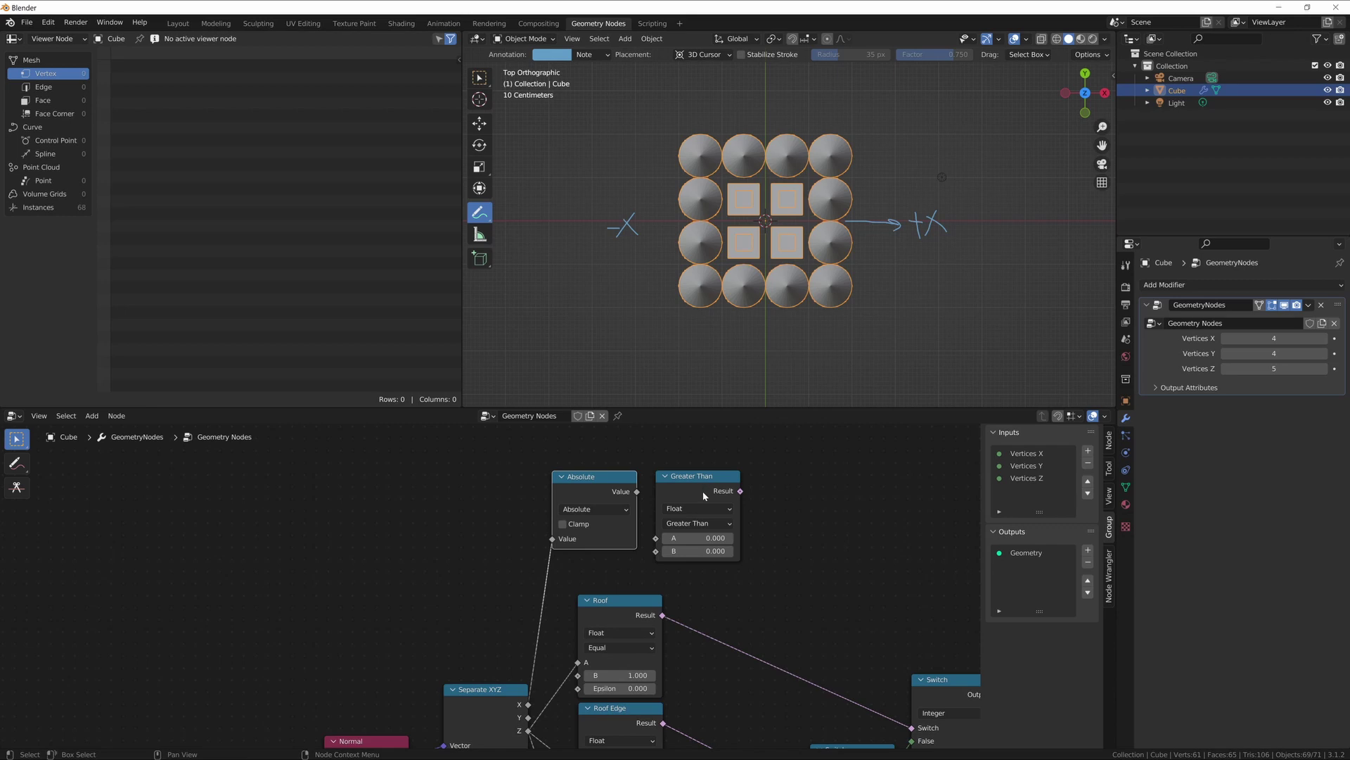
pyautogui.moveTo(683, 491); pyautogui.dragTo(708, 469)
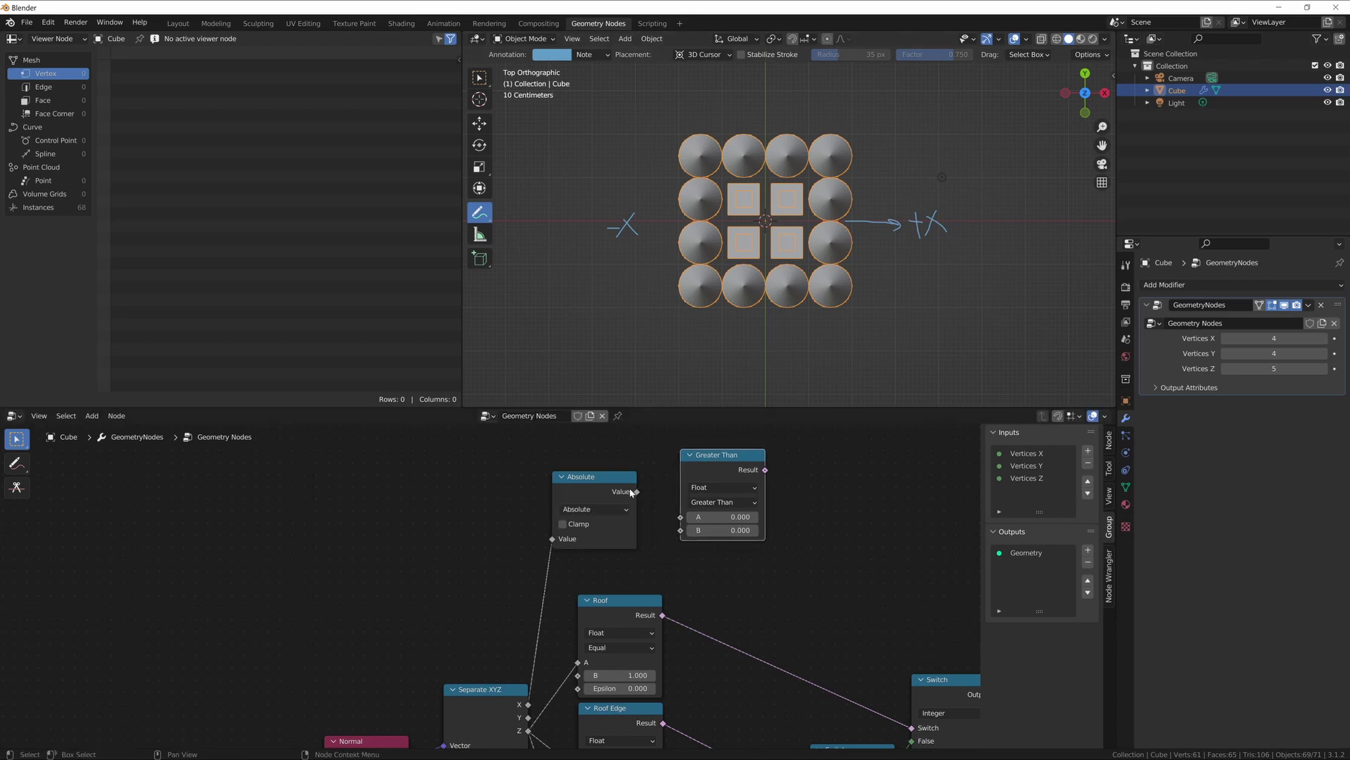
pyautogui.moveTo(637, 493)
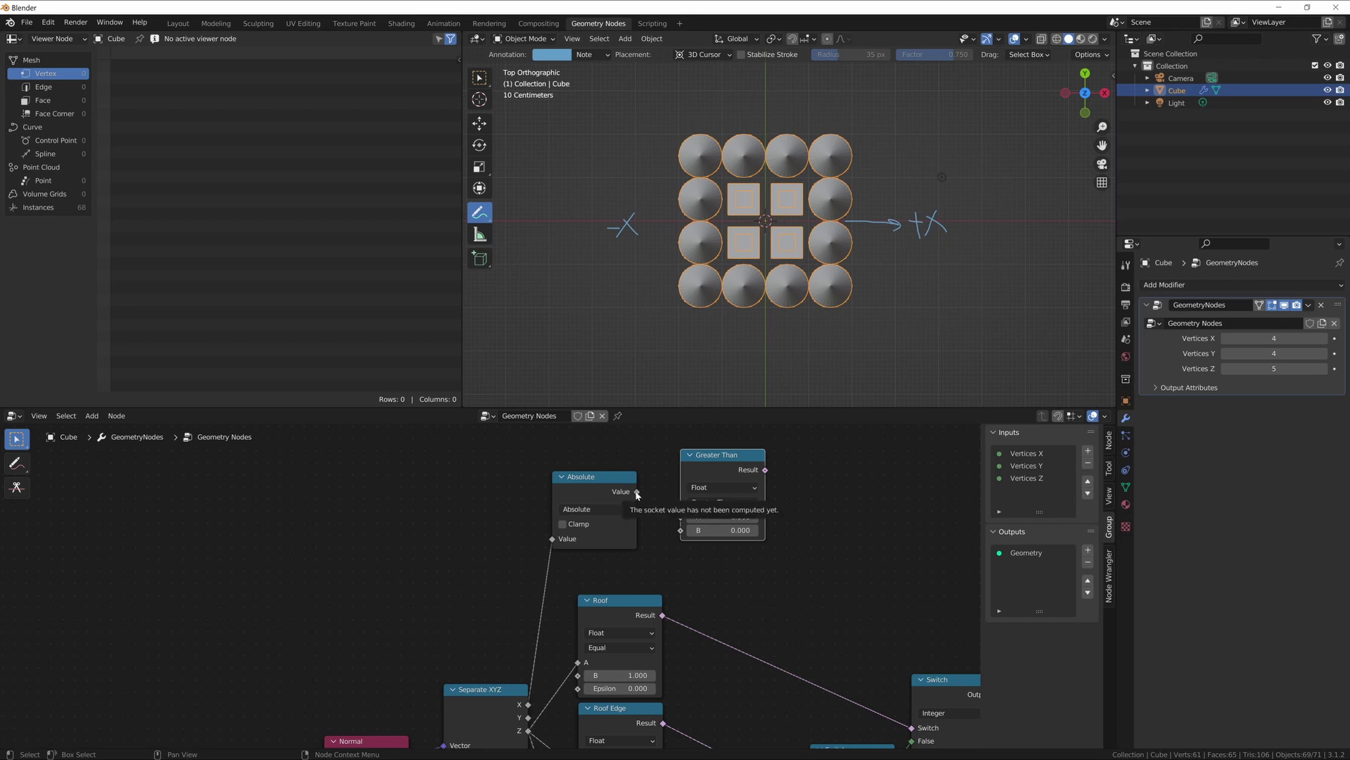
pyautogui.moveTo(637, 493); pyautogui.dragTo(682, 520)
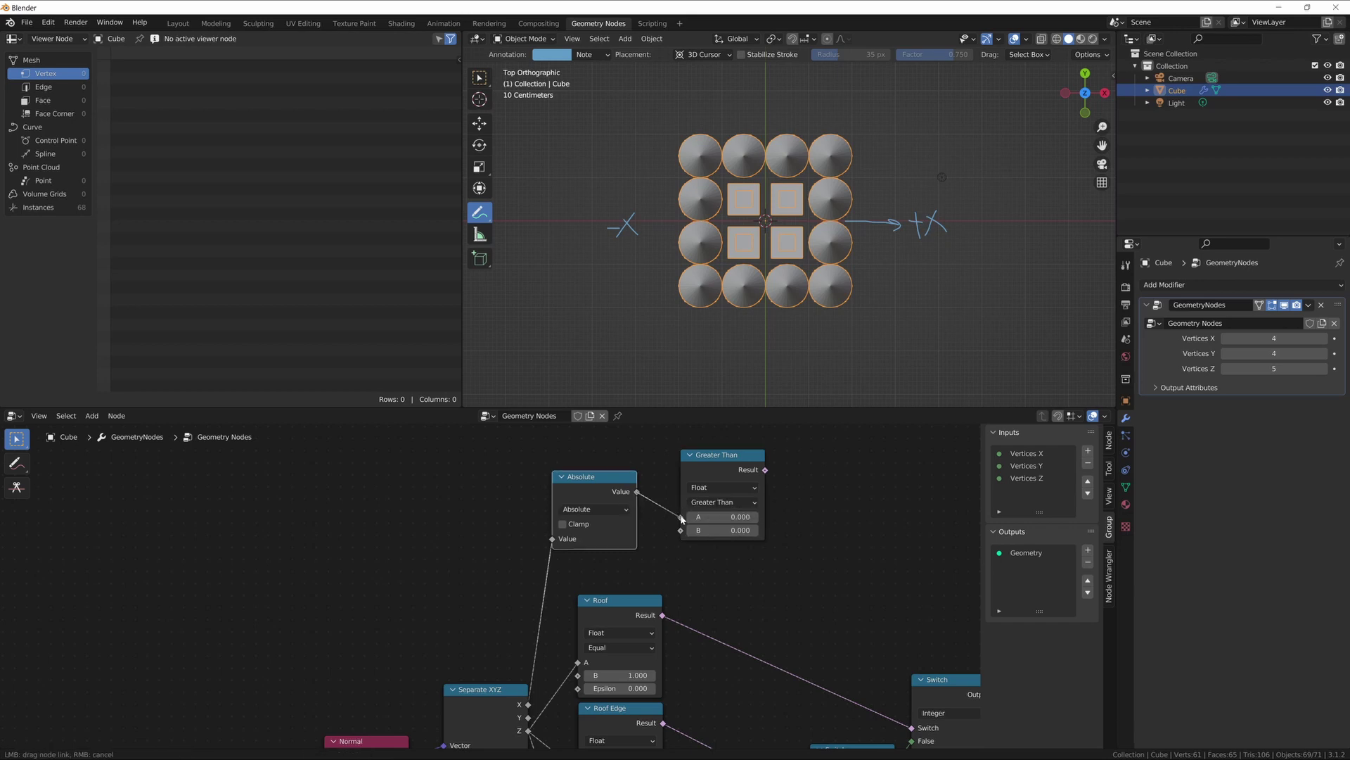
pyautogui.moveTo(682, 519); pyautogui.dragTo(680, 518)
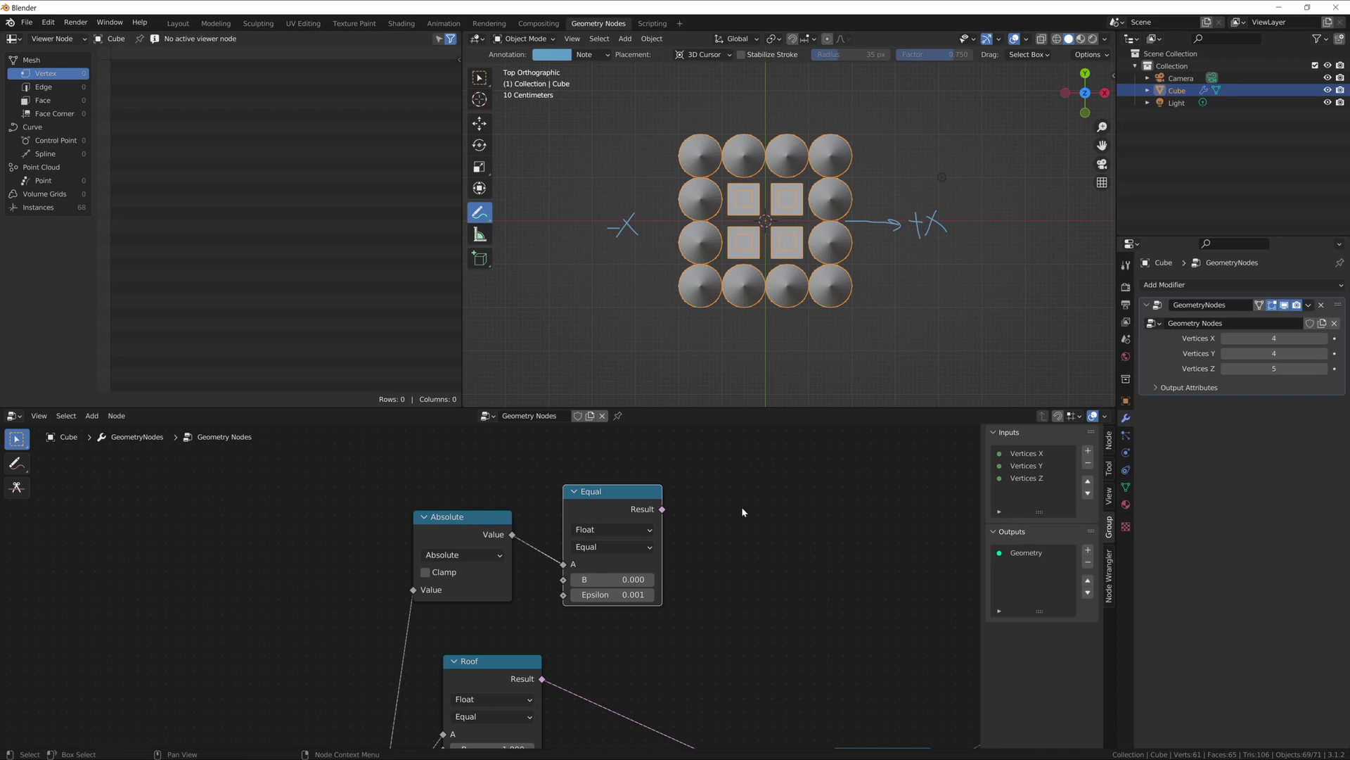
# Step: Connect the new Equal node's Result to the Selection input of the Instance on Points node and inspect the filtered instances in perspective
pyautogui.scroll(-3, 741, 511)
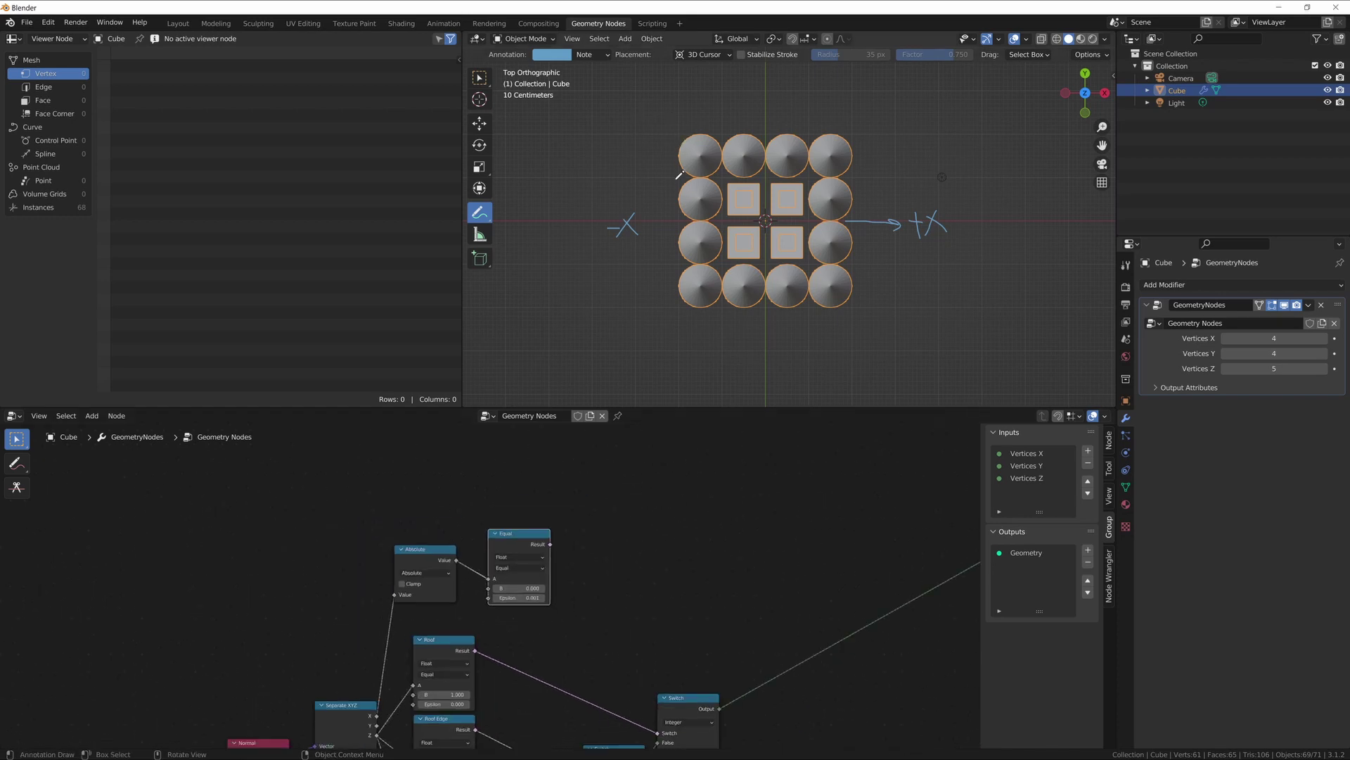
pyautogui.scroll(-5, 613, 458)
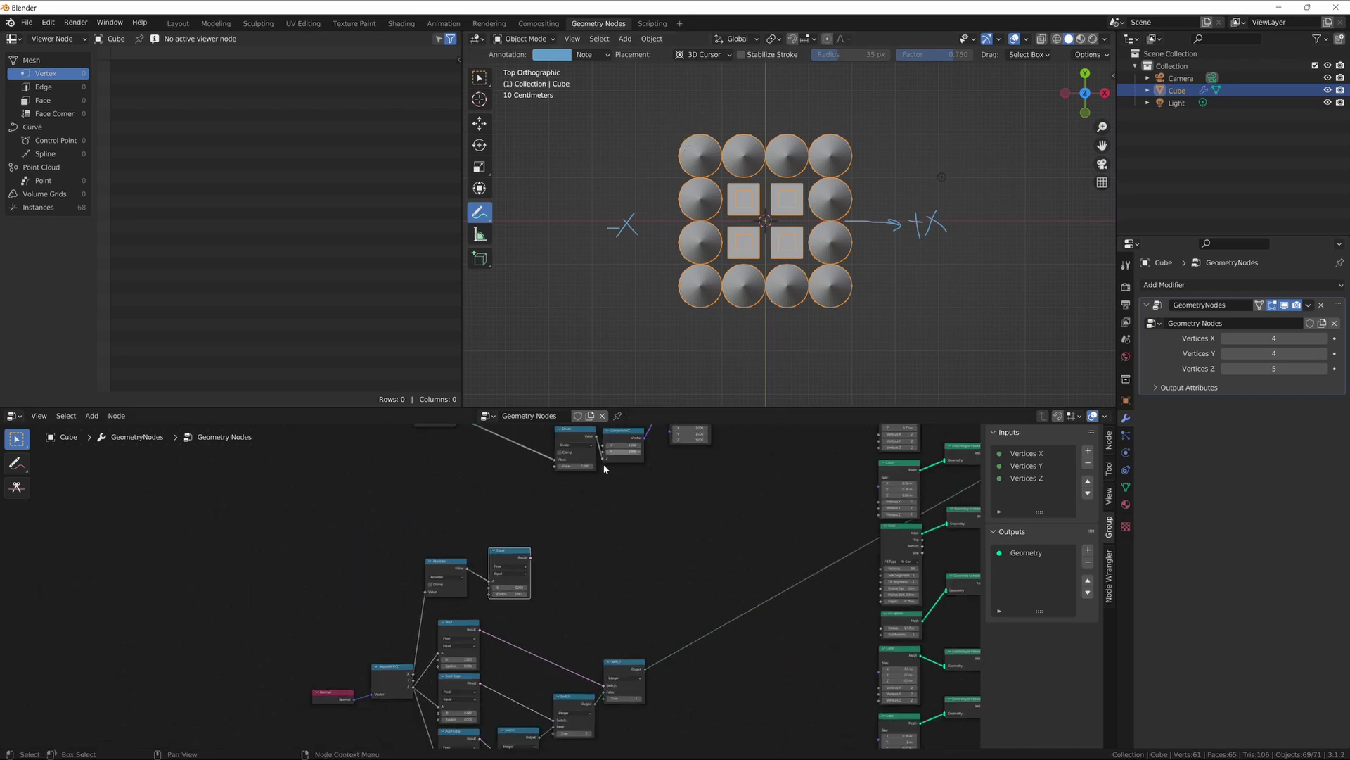
pyautogui.moveTo(562, 528); pyautogui.dragTo(346, 567, button='middle')
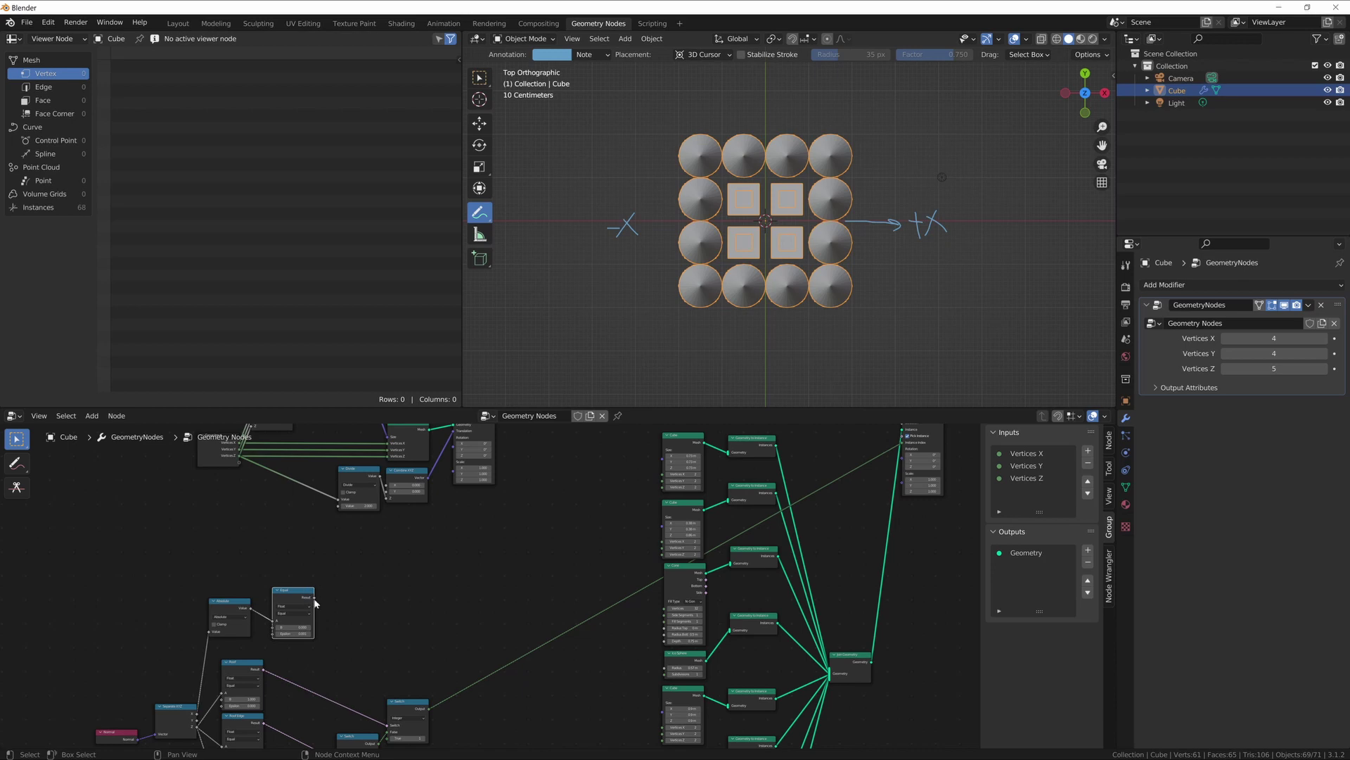
pyautogui.moveTo(314, 601); pyautogui.dragTo(905, 471)
pyautogui.moveTo(805, 317); pyautogui.dragTo(797, 144, button='middle')
pyautogui.scroll(3, 588, 513)
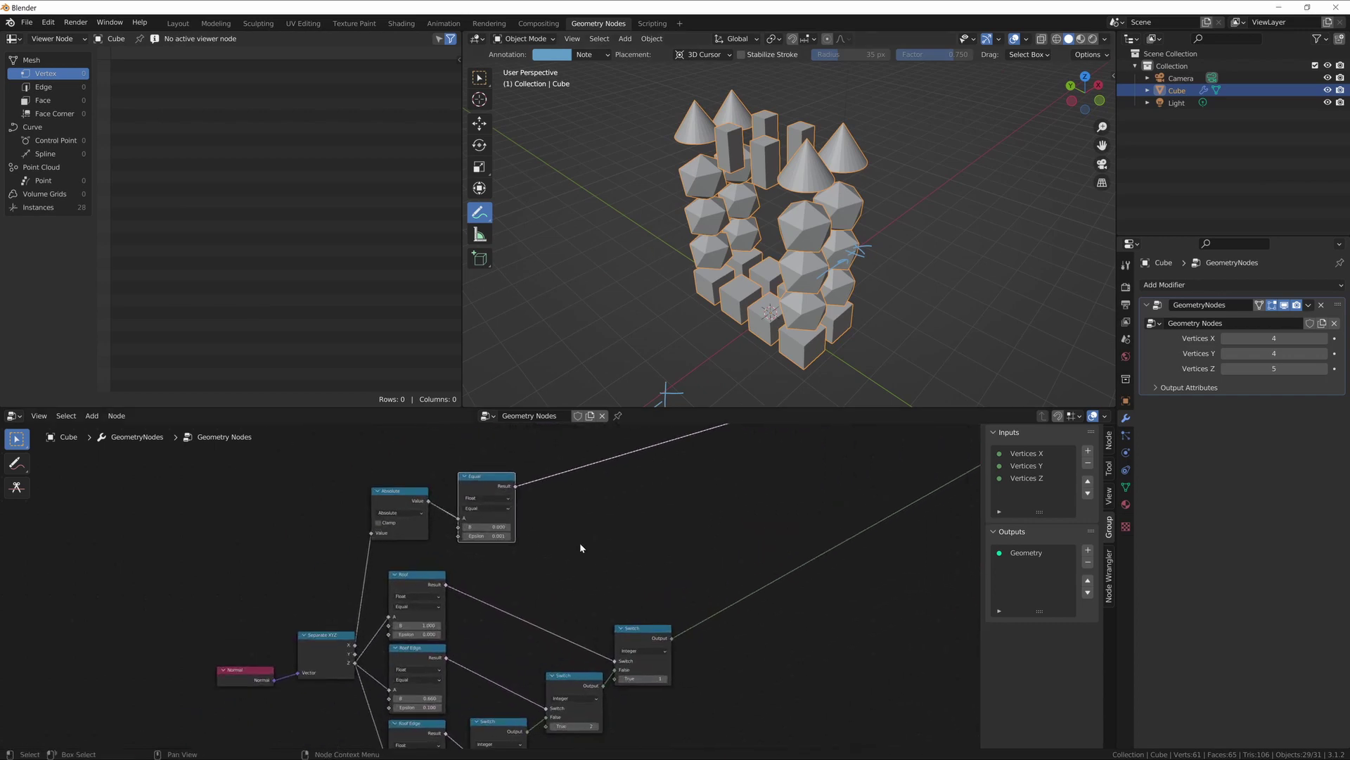
pyautogui.scroll(3, 579, 547)
pyautogui.moveTo(566, 551); pyautogui.dragTo(588, 587, button='middle')
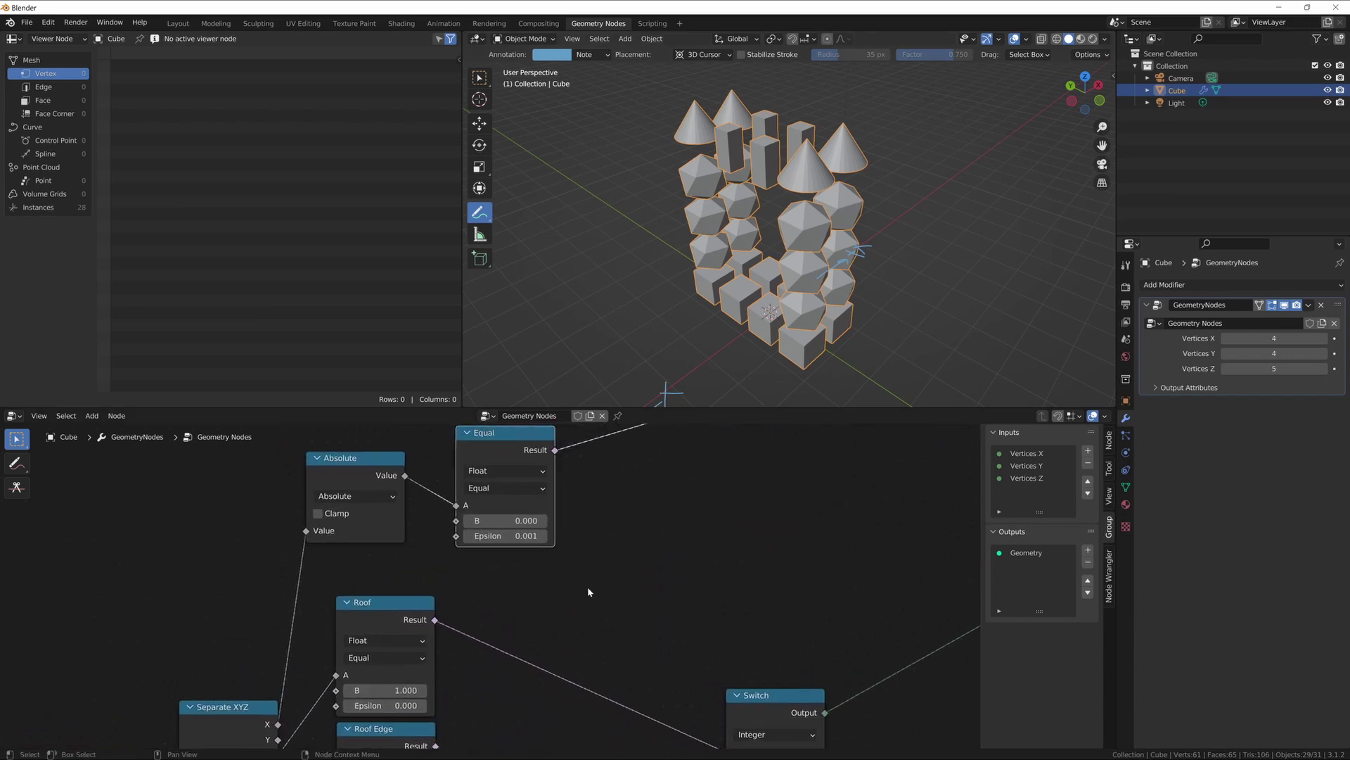
# Step: Set the new Equal node's Epsilon to 0.1 and its B value to 0.62
pyautogui.click(517, 522)
pyautogui.moveTo(516, 522); pyautogui.dragTo(519, 522)
pyautogui.click(517, 536)
pyautogui.write('0.1')
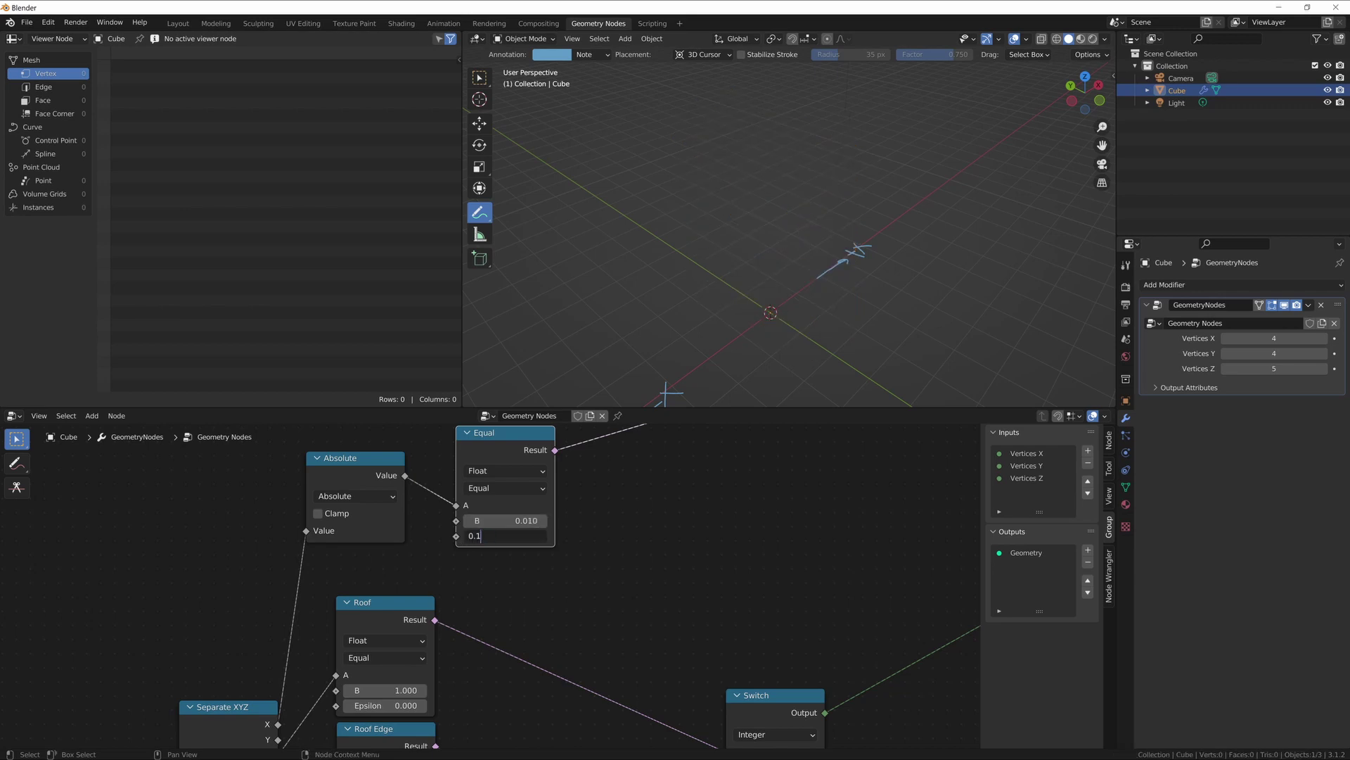
pyautogui.press('Return')
pyautogui.moveTo(515, 521); pyautogui.dragTo(570, 521)
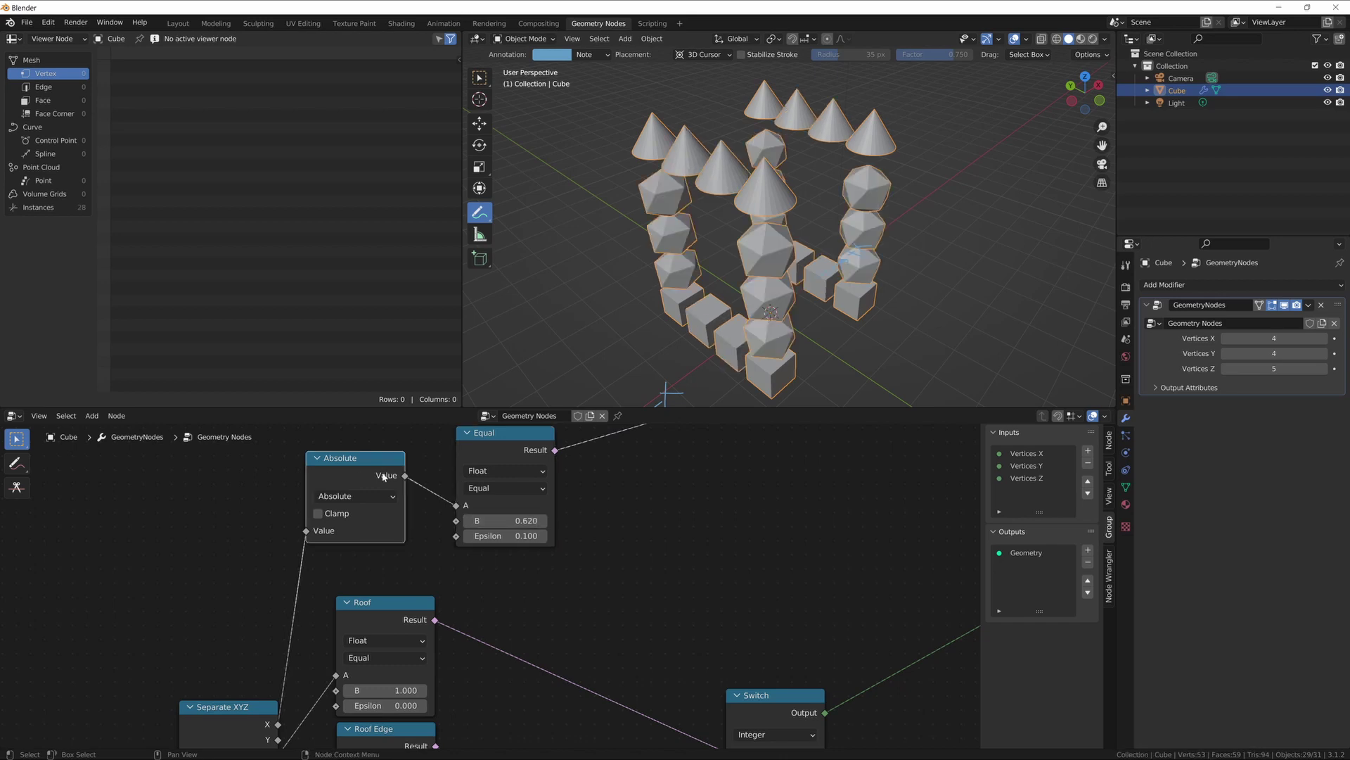
# Step: Temporarily mute the Absolute node to compare the instances on the positive and negative X sides
pyautogui.press('m')
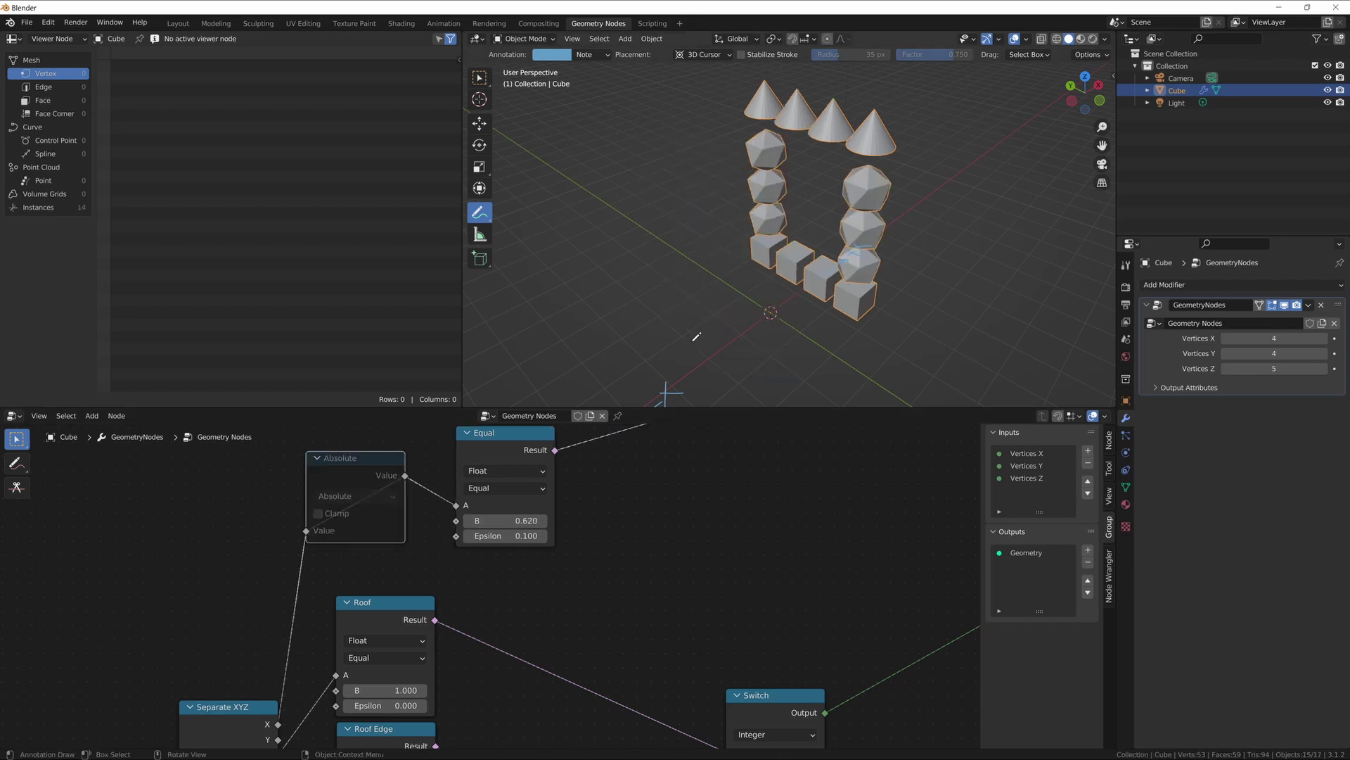
pyautogui.press('m')
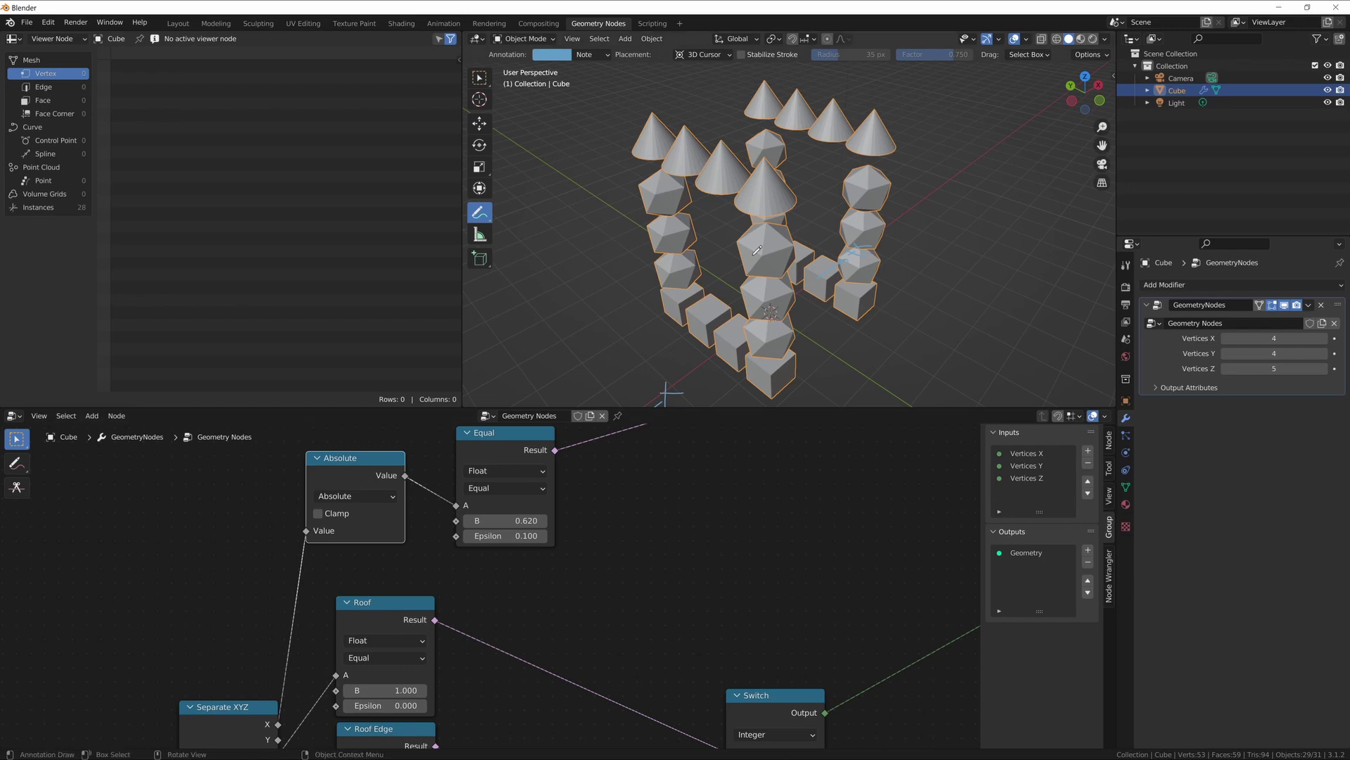
pyautogui.moveTo(758, 251); pyautogui.dragTo(659, 348, button='middle')
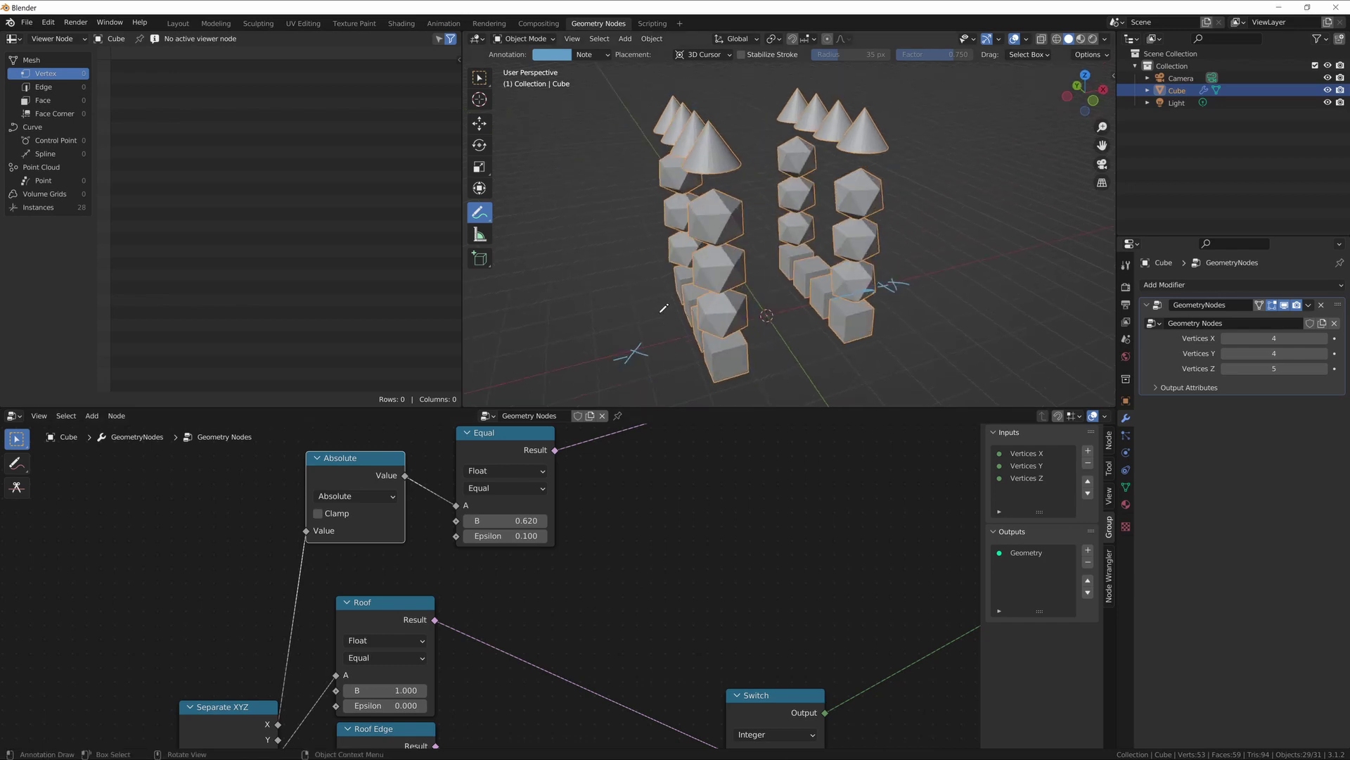
# Step: Fine-tune the Equal node's B value to 0.63 so both X-facing walls are selected
pyautogui.moveTo(552, 524); pyautogui.dragTo(524, 524)
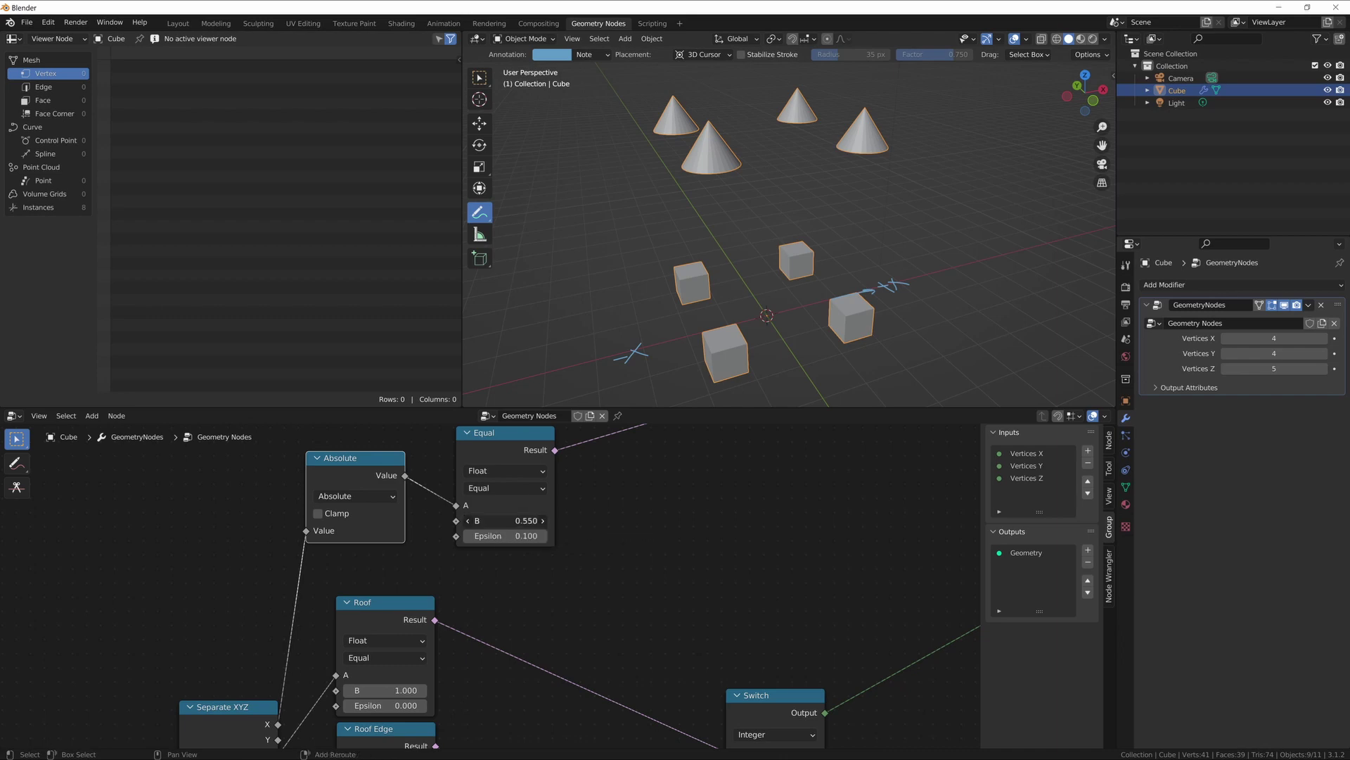
pyautogui.moveTo(505, 520); pyautogui.dragTo(525, 520)
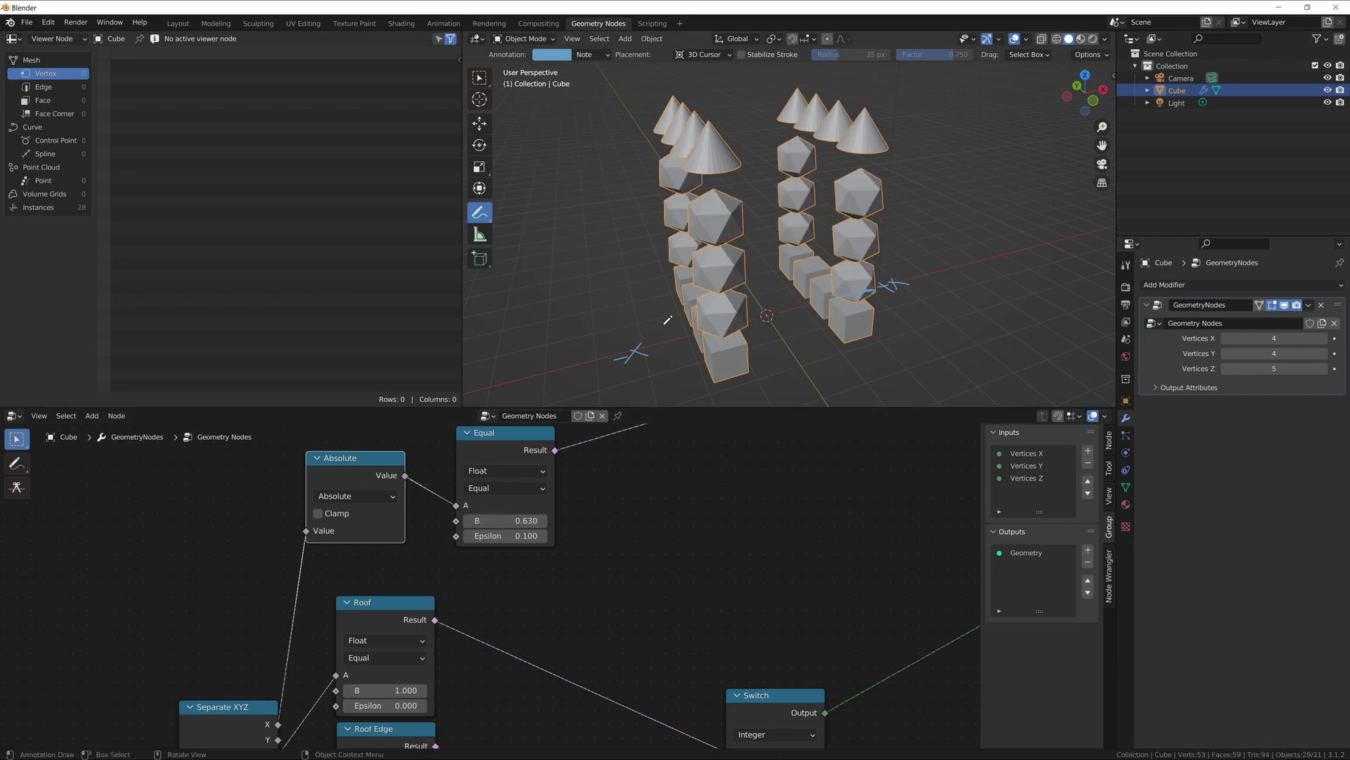
pyautogui.moveTo(729, 297); pyautogui.dragTo(778, 305, button='middle')
# Step: Sketch annotation strokes over the X-facing wall instances and undo them
pyautogui.moveTo(780, 183)
pyautogui.mouseDown()
pyautogui.moveTo(793, 266)
pyautogui.moveTo(789, 240)
pyautogui.mouseUp()
pyautogui.moveTo(804, 258); pyautogui.dragTo(810, 272, button='middle')
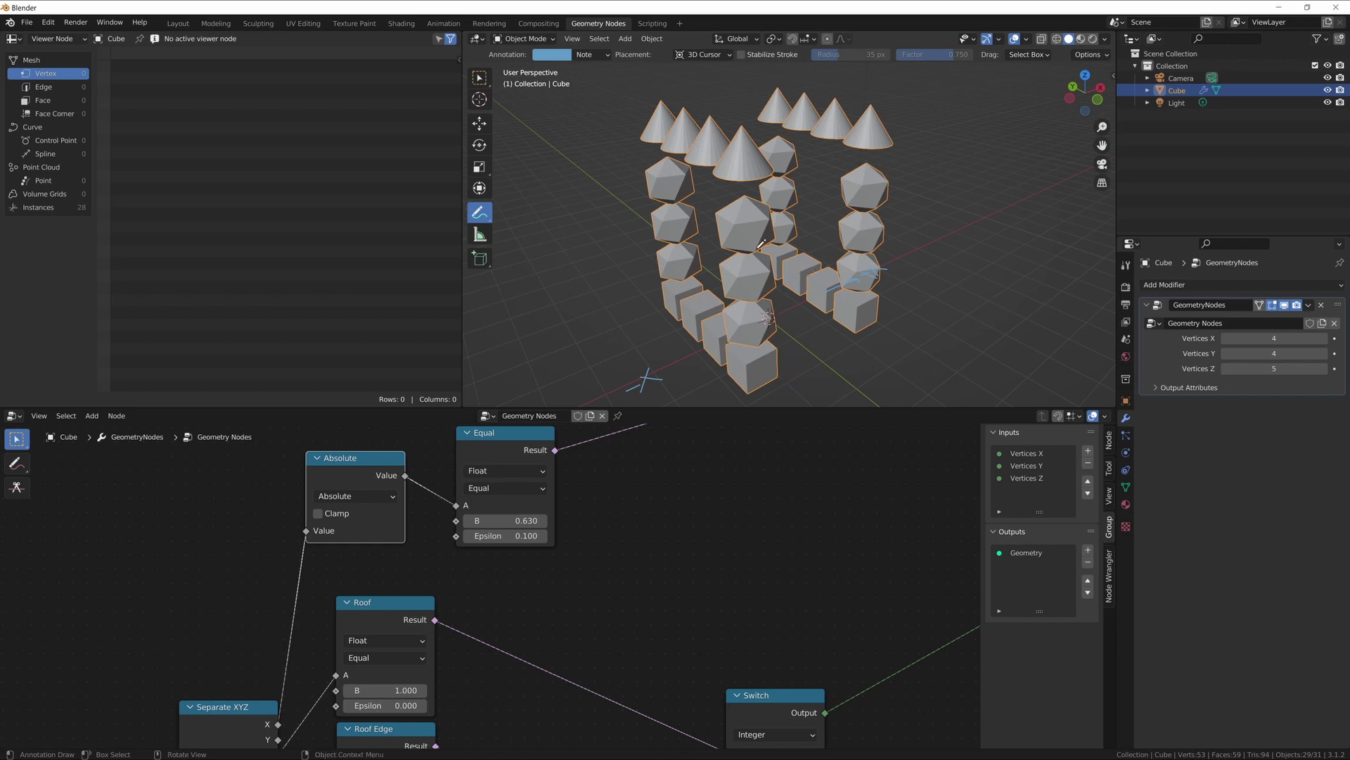
pyautogui.moveTo(718, 148); pyautogui.dragTo(758, 165, button='middle')
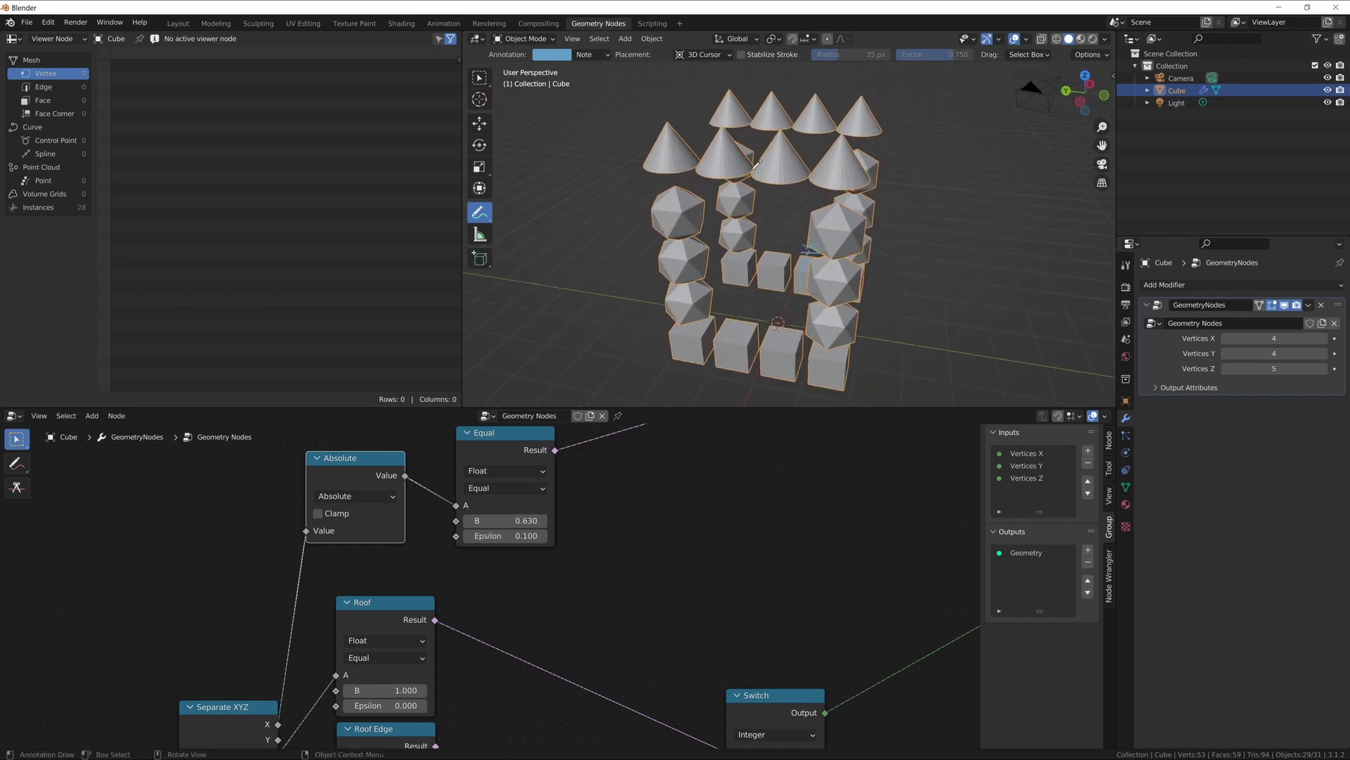
pyautogui.moveTo(691, 152)
pyautogui.mouseDown()
pyautogui.moveTo(732, 151)
pyautogui.moveTo(722, 166)
pyautogui.mouseUp()
pyautogui.hotkey('ctrl', 'z')
pyautogui.hotkey('ctrl', 'z')
# Step: Duplicate the linked Absolute and Equal nodes and place the copies between the originals and the Roof node
pyautogui.scroll(-3, 646, 496)
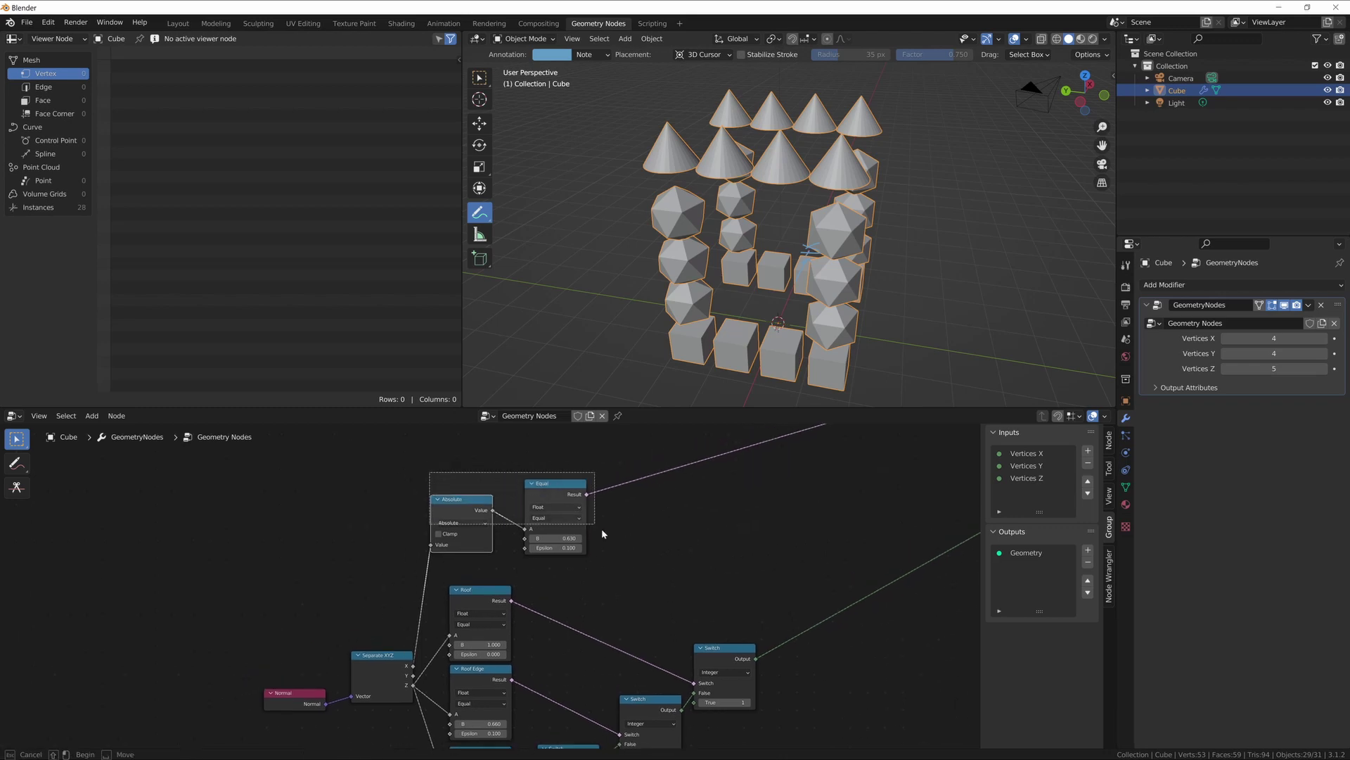
pyautogui.click(549, 497)
pyautogui.moveTo(549, 497)
pyautogui.mouseDown()
pyautogui.moveTo(582, 459)
pyautogui.moveTo(544, 452)
pyautogui.moveTo(573, 501)
pyautogui.mouseUp()
pyautogui.click(604, 540)
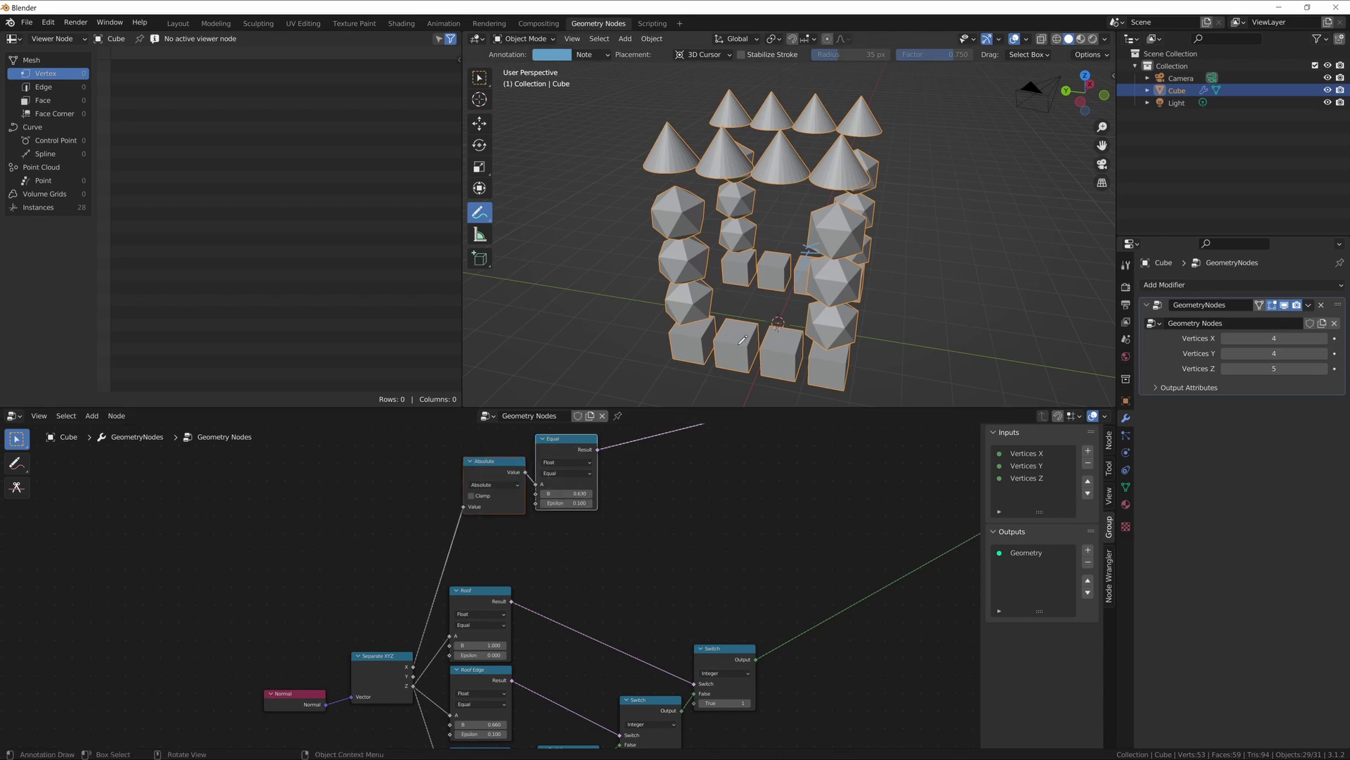
pyautogui.moveTo(837, 304); pyautogui.dragTo(717, 225, button='middle')
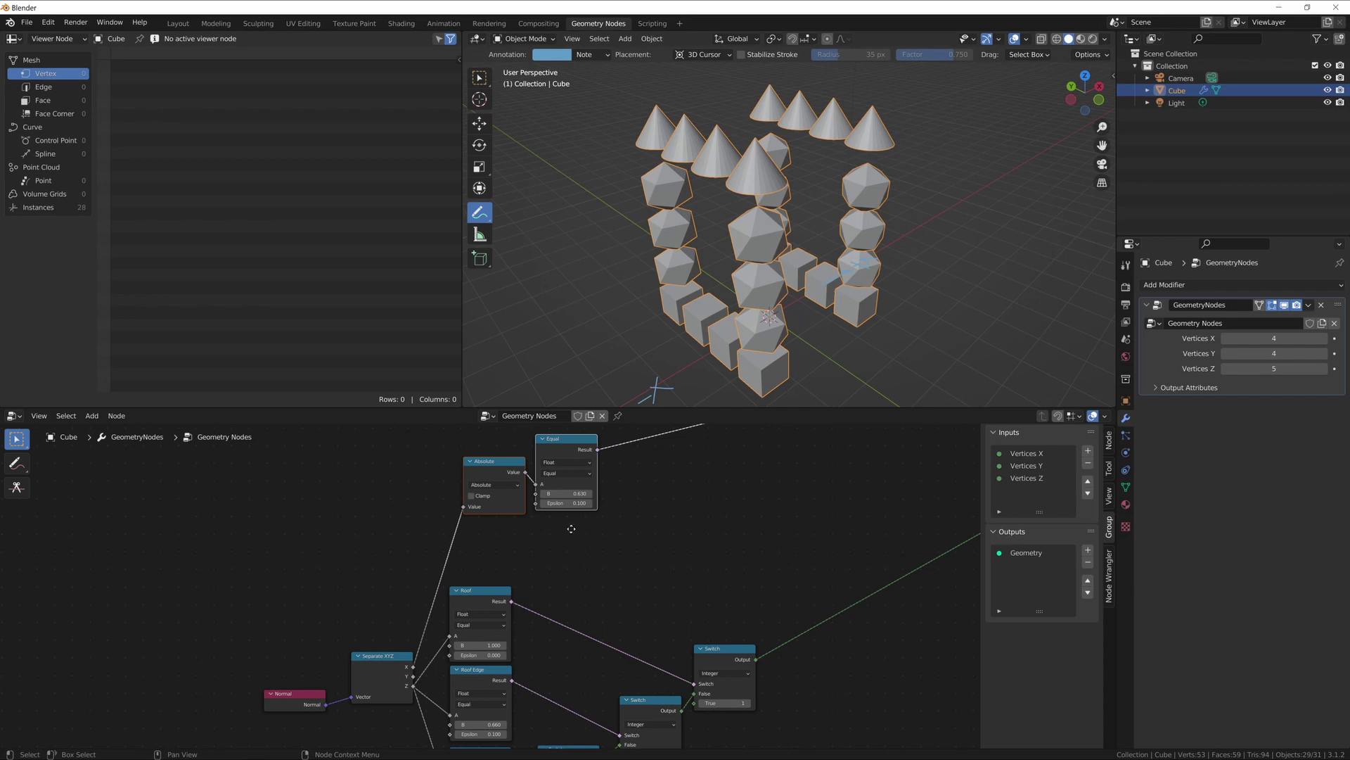
pyautogui.hotkey('shift', 'd')
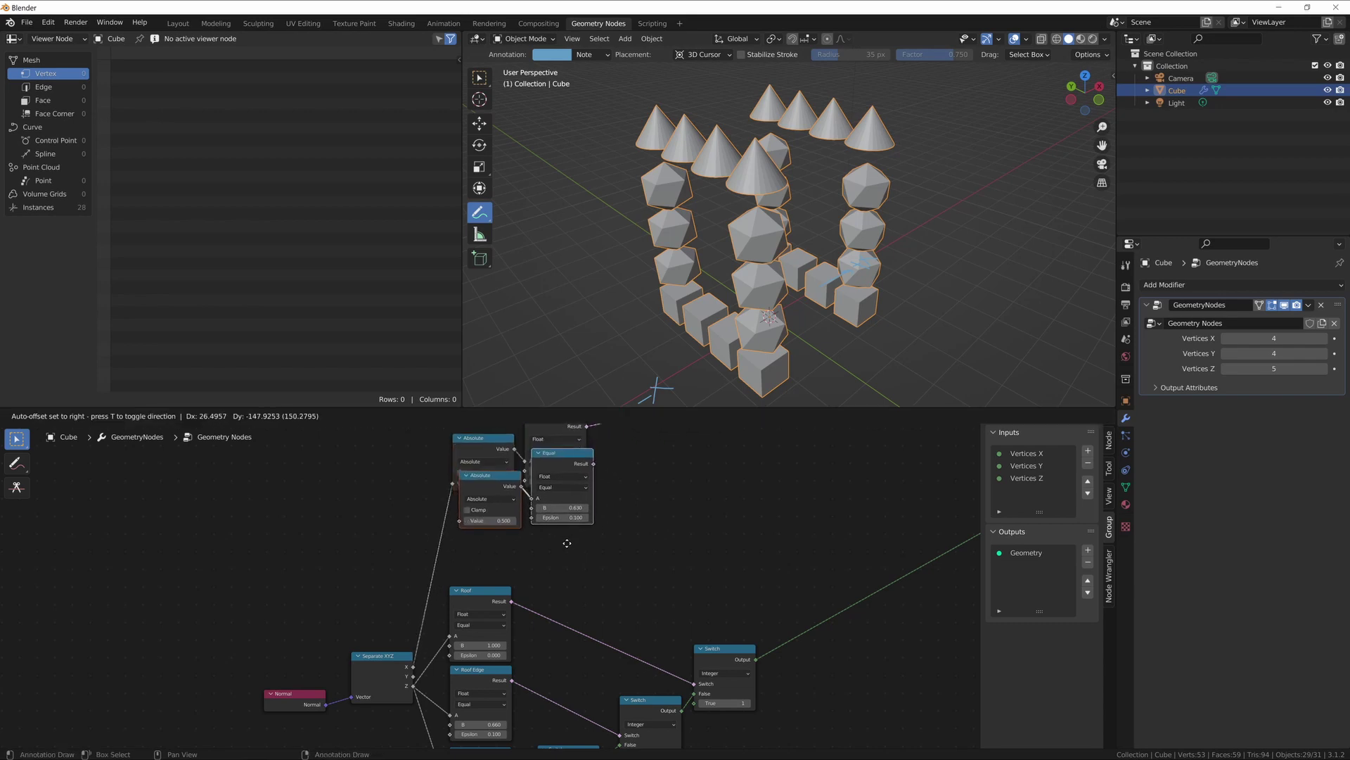
pyautogui.press('Escape')
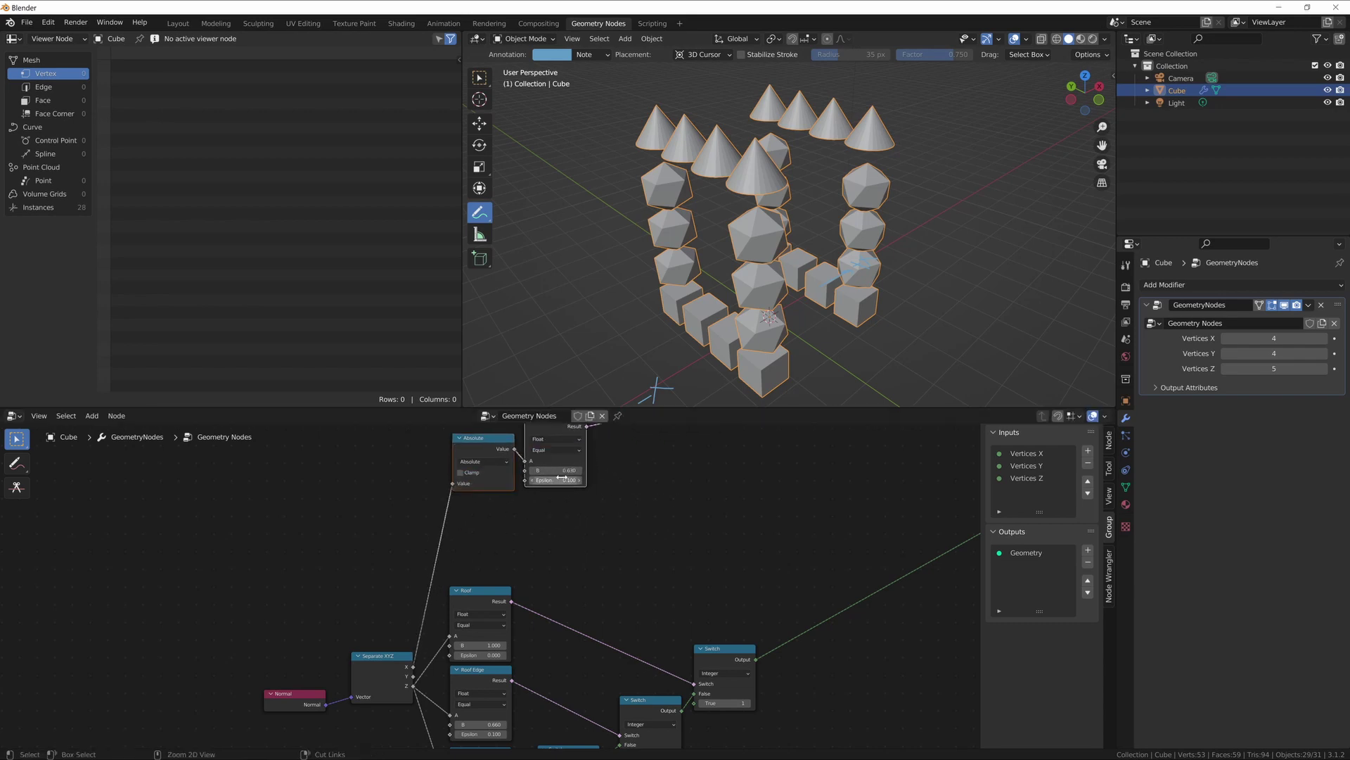
pyautogui.press('g')
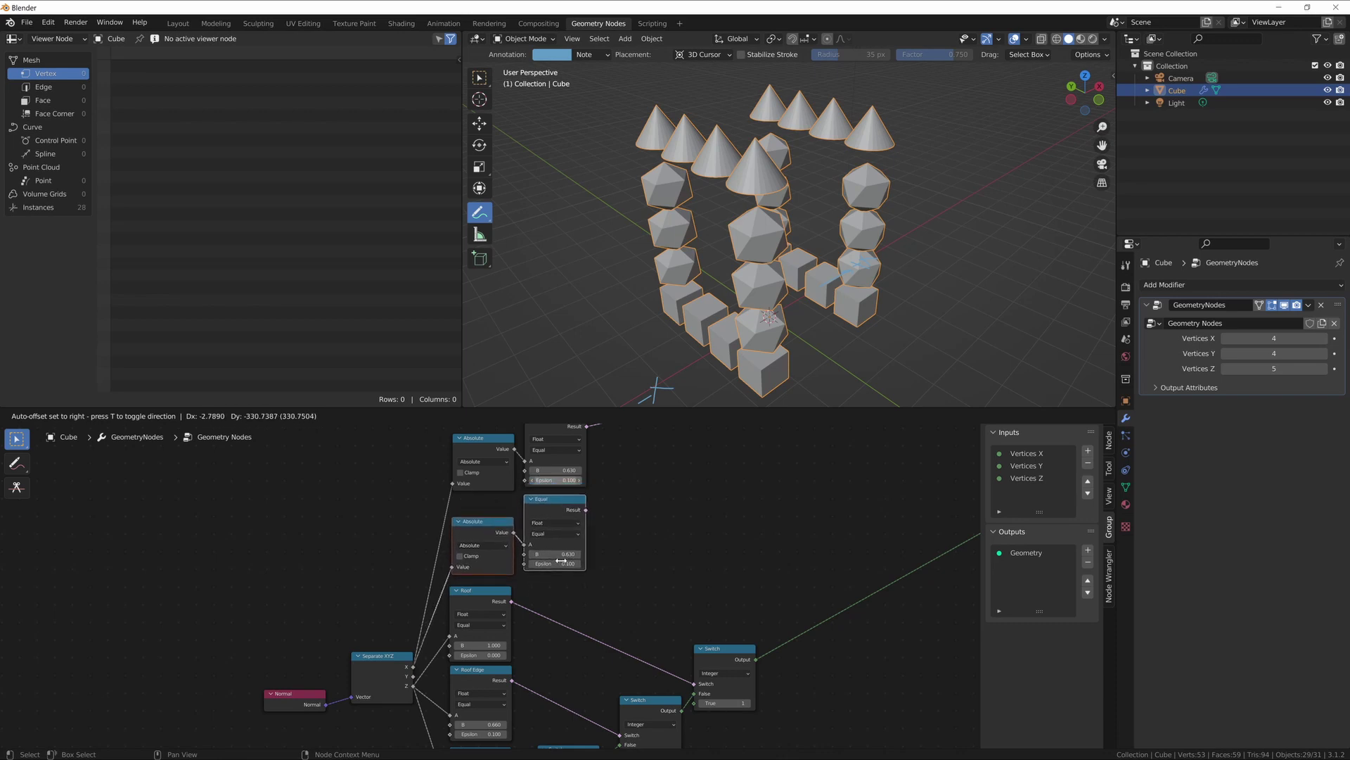
pyautogui.click(561, 560)
# Step: Cut the duplicated Absolute node's input link and feed it from Separate XYZ's Y output instead
pyautogui.scroll(-2, 639, 546)
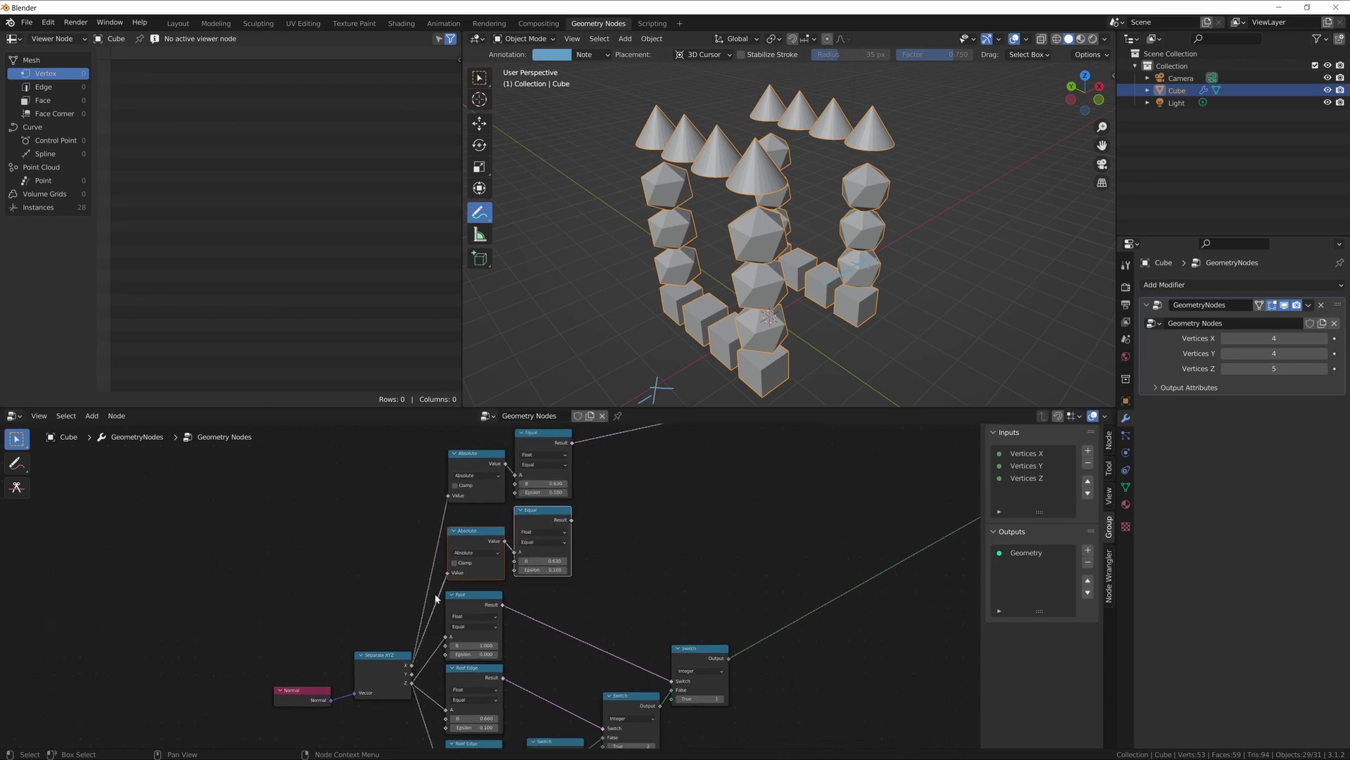
pyautogui.keyDown('ctrl'); pyautogui.moveTo(436, 598); pyautogui.dragTo(446, 618, button='right'); pyautogui.keyUp('ctrl')
pyautogui.moveTo(411, 674); pyautogui.dragTo(448, 573)
# Step: Feed the duplicated Equal node's Result into a reroute on the Selection link and inspect the Y-facing walls
pyautogui.moveTo(614, 533); pyautogui.dragTo(588, 603, button='middle')
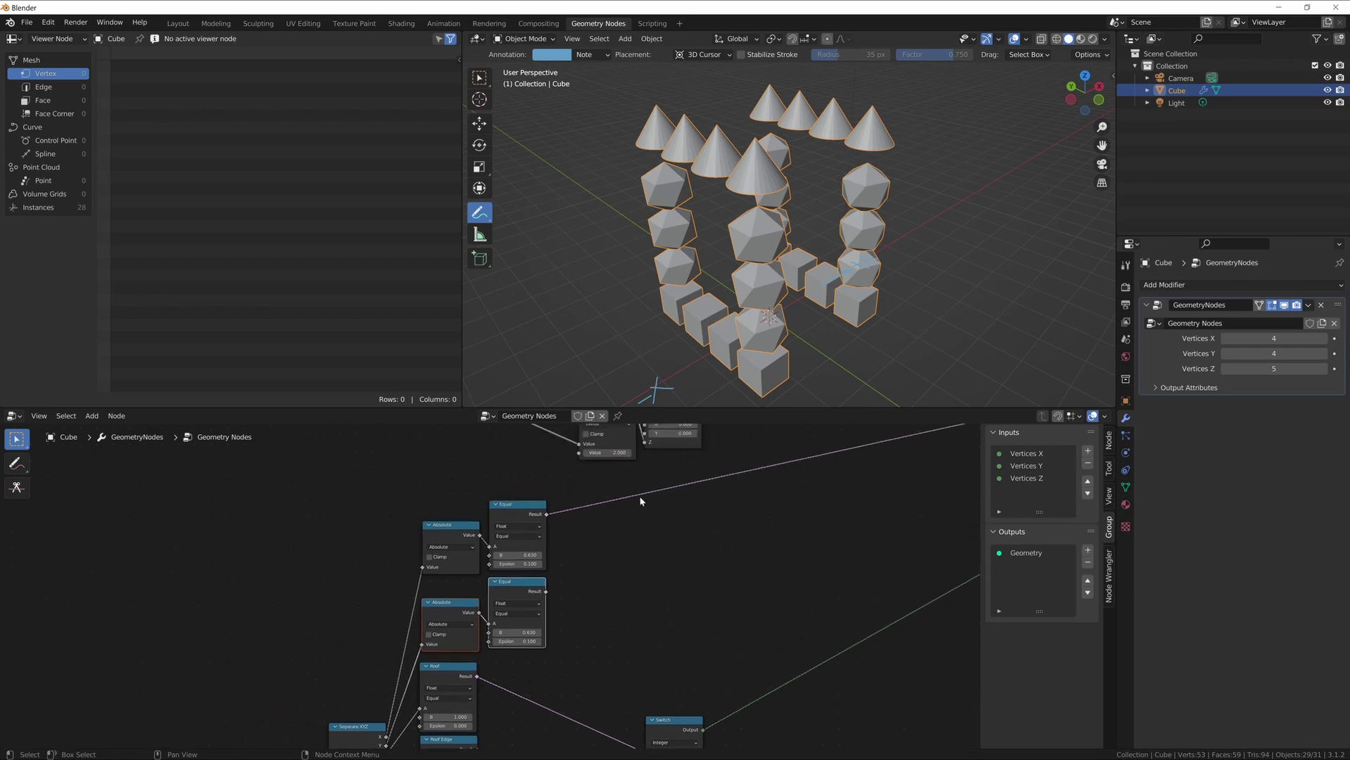
pyautogui.moveTo(547, 590); pyautogui.dragTo(661, 490)
pyautogui.moveTo(793, 200); pyautogui.dragTo(610, 232, button='middle')
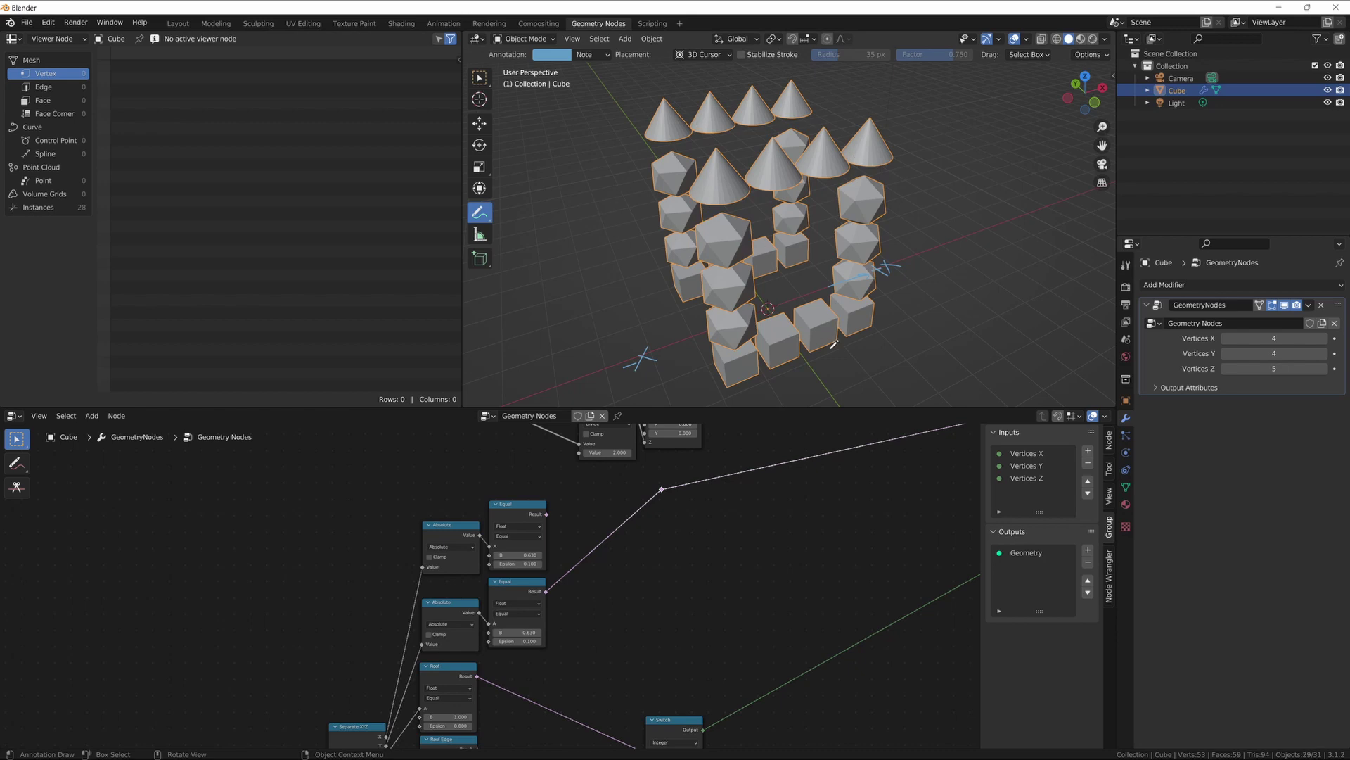
pyautogui.moveTo(788, 290)
pyautogui.mouseDown(button='middle')
pyautogui.moveTo(807, 280)
pyautogui.moveTo(793, 277)
pyautogui.mouseUp(button='middle')
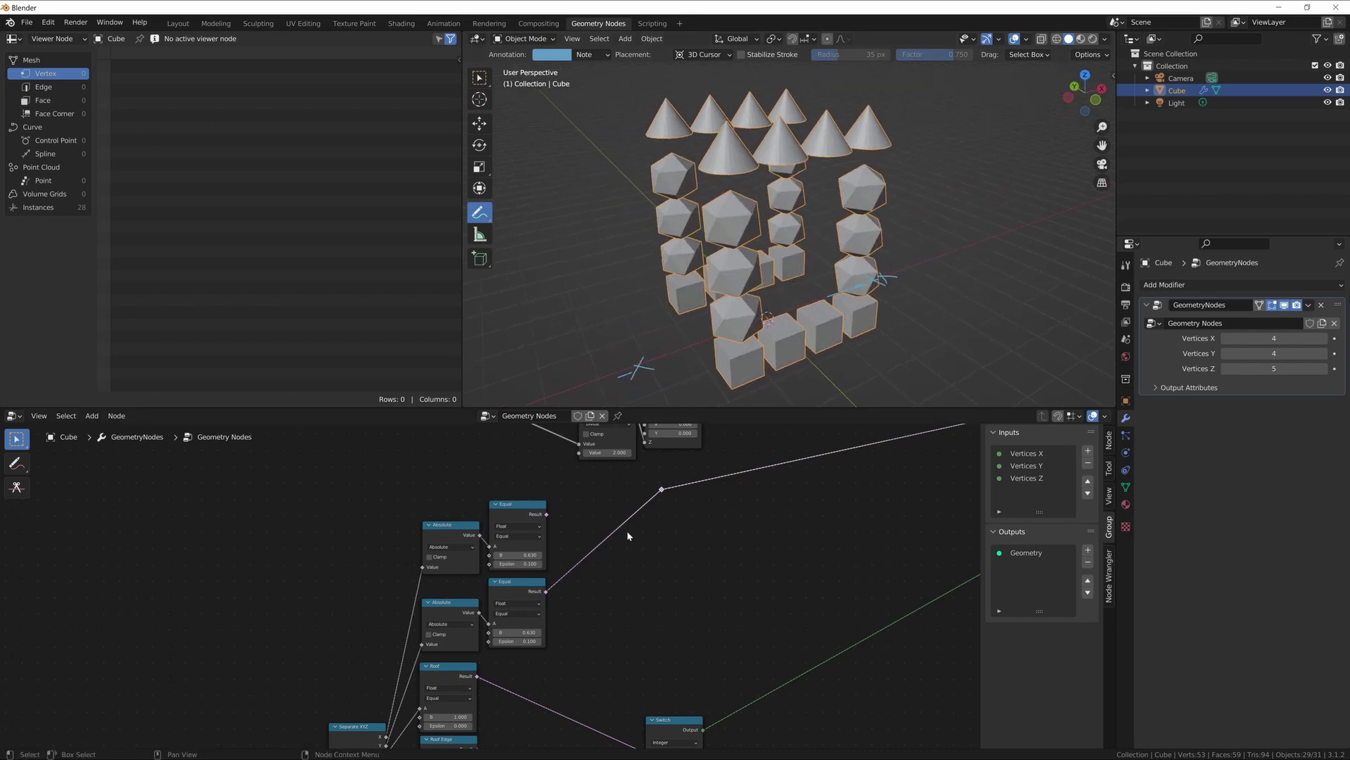
# Step: Reconnect the first Equal node's Result to the reroute to compare the X-facing walls, and undo that reconnection
pyautogui.moveTo(547, 514); pyautogui.dragTo(661, 489)
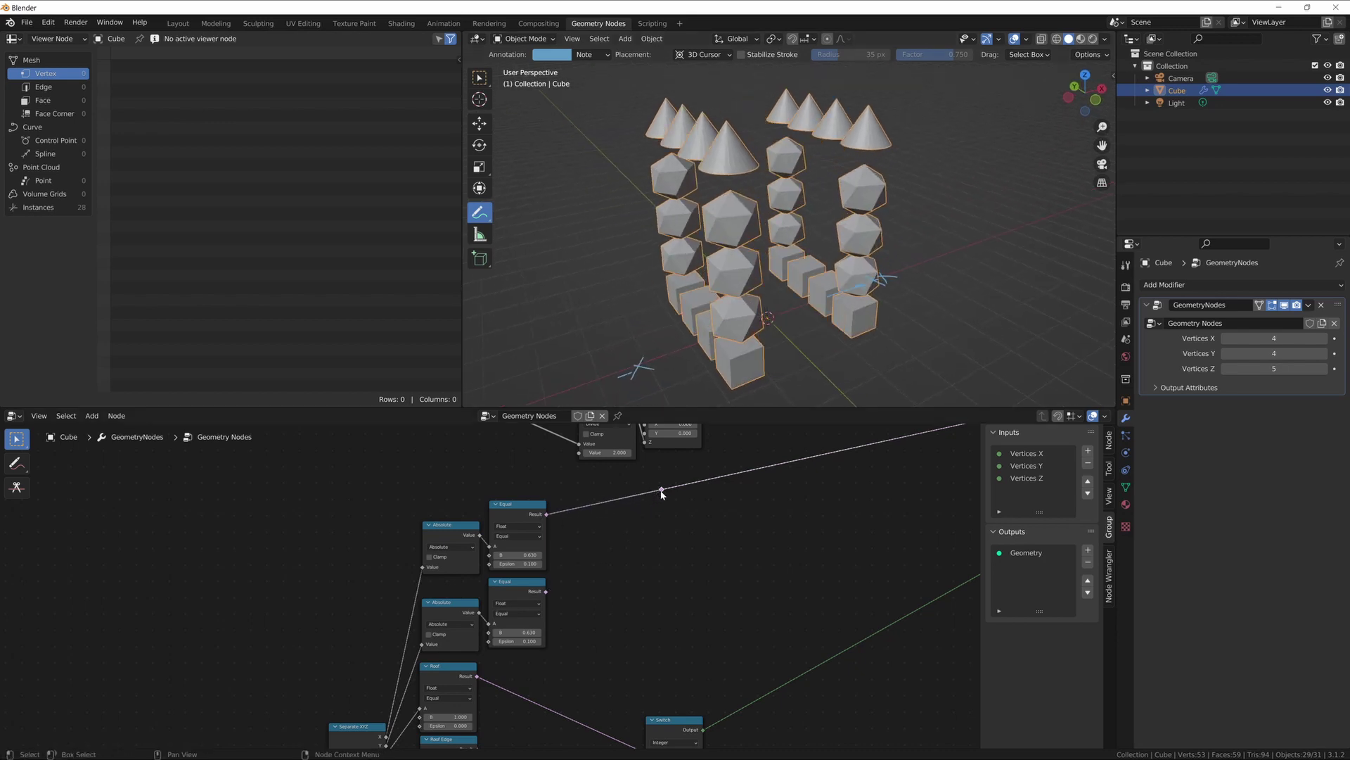
pyautogui.hotkey('ctrl', 'z')
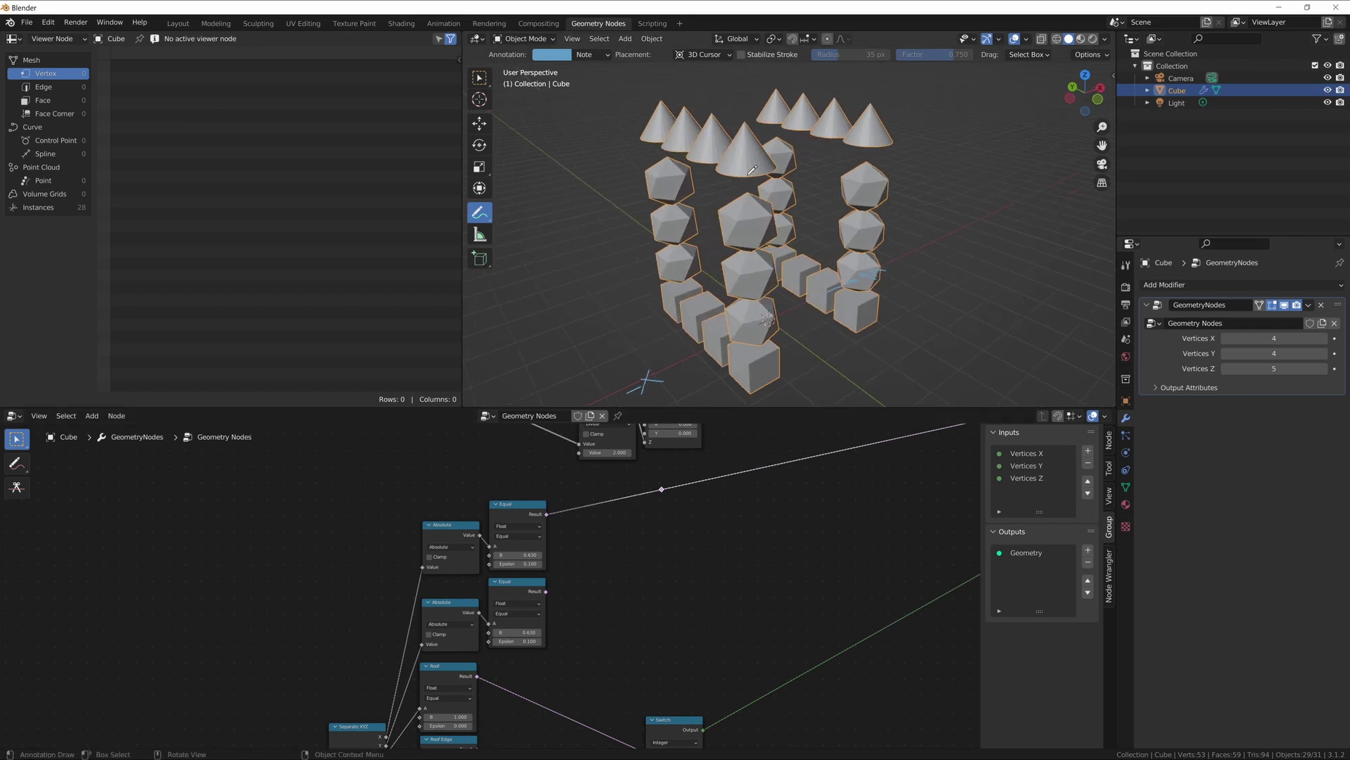
pyautogui.moveTo(748, 175); pyautogui.dragTo(768, 161, button='middle')
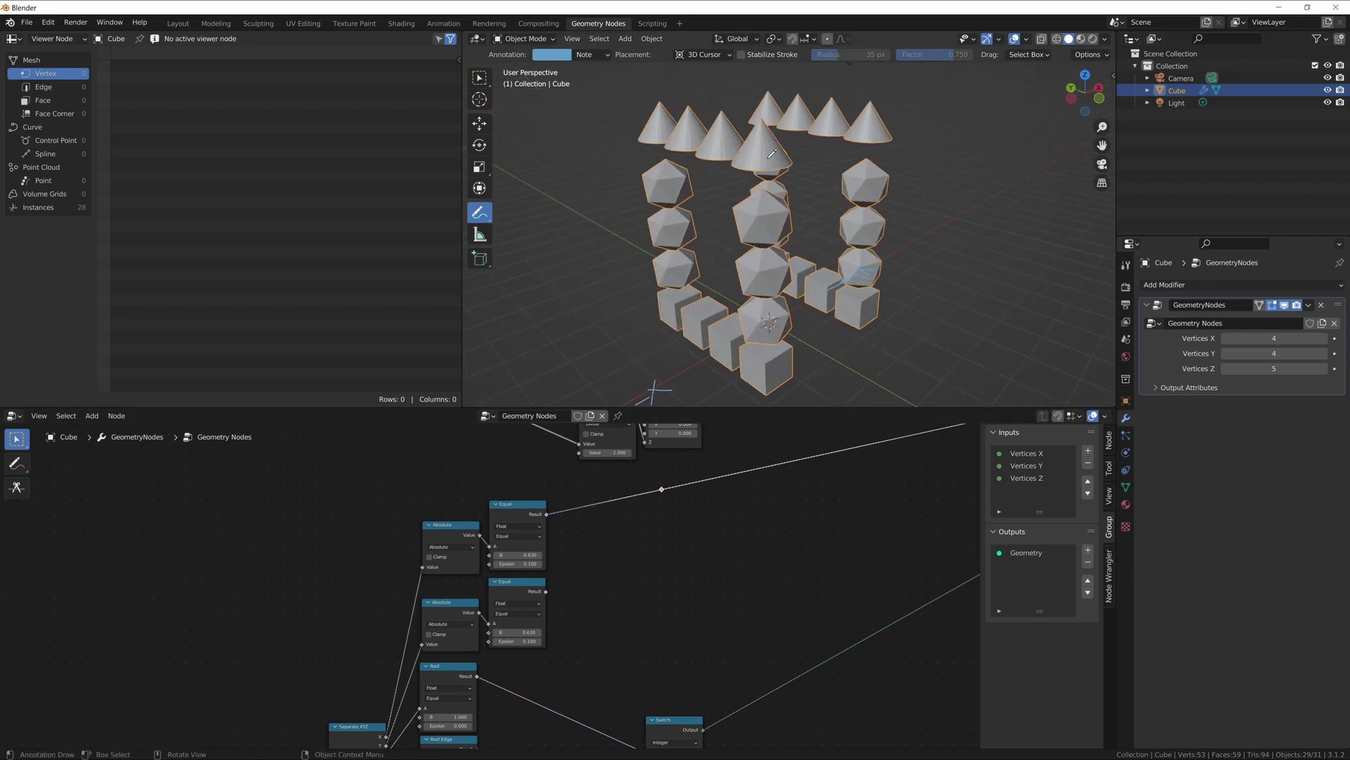
pyautogui.moveTo(781, 248); pyautogui.dragTo(698, 190, button='middle')
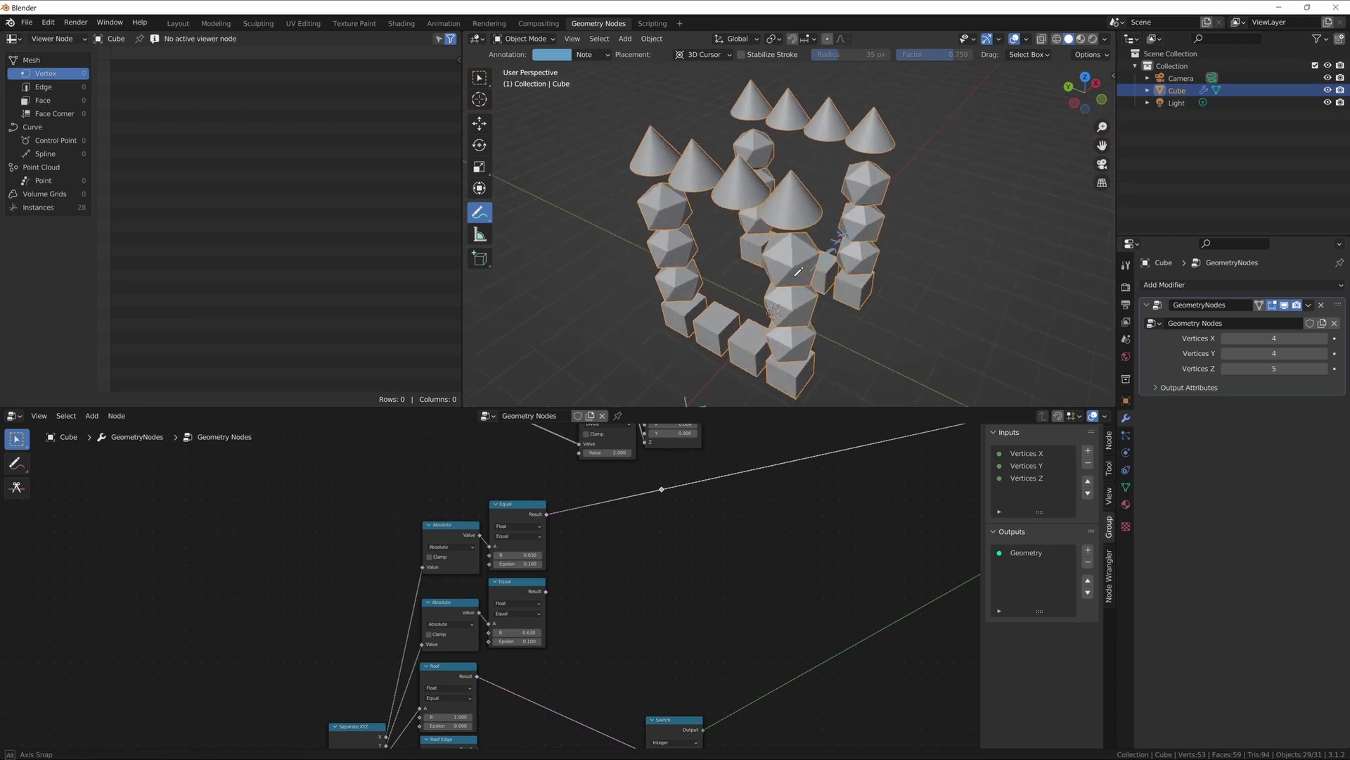
pyautogui.moveTo(799, 232); pyautogui.dragTo(691, 180, button='middle')
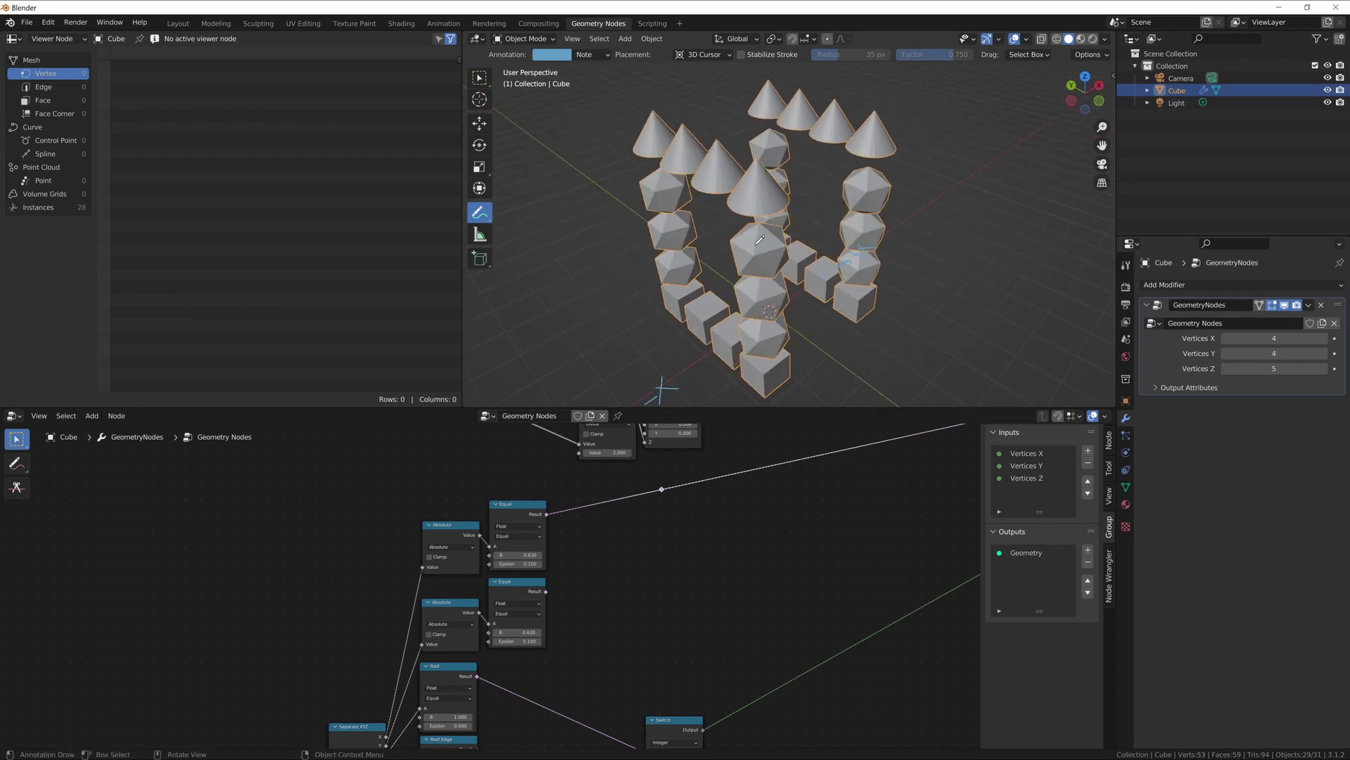
pyautogui.hotkey('ctrl', 'z')
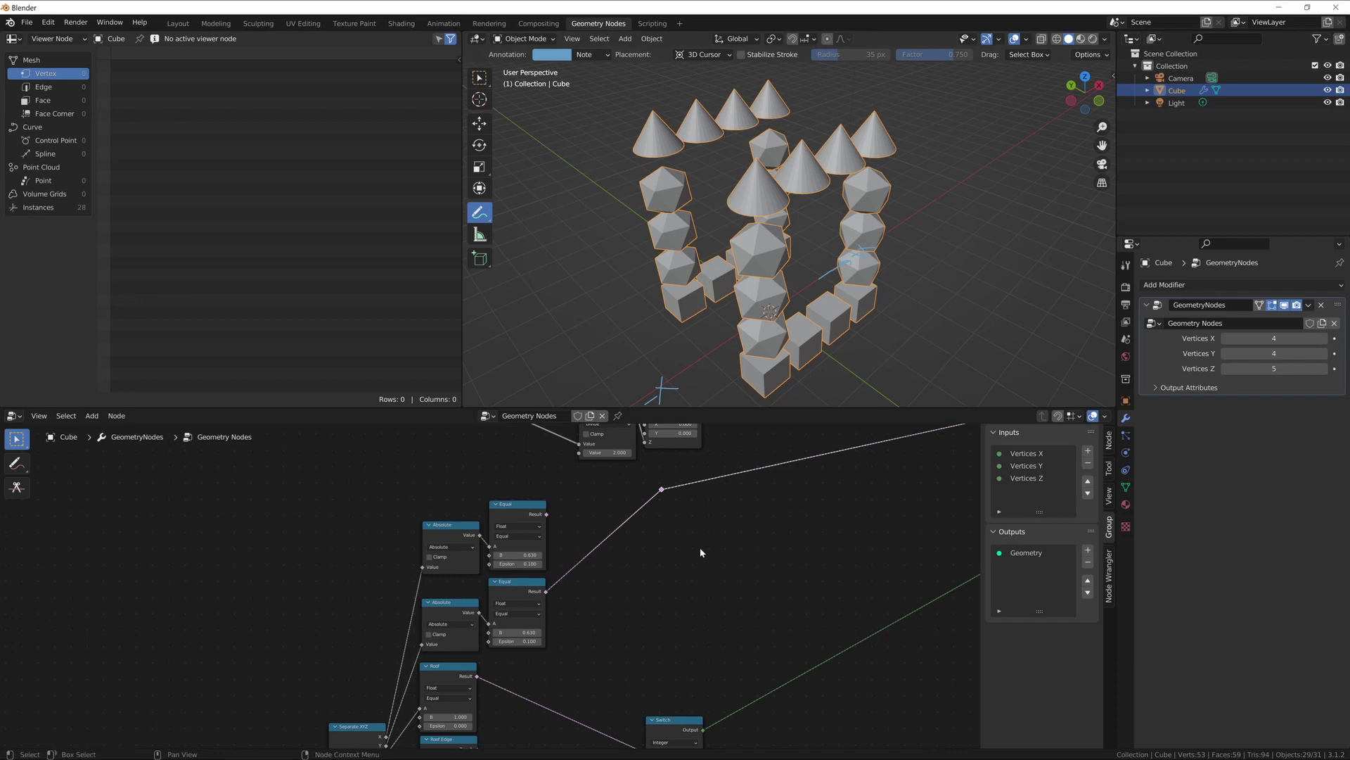
# Step: Add a Boolean Math node set to And and connect both Equal nodes' Results to its Boolean inputs
pyautogui.hotkey('shift', 'a')
pyautogui.write('s')
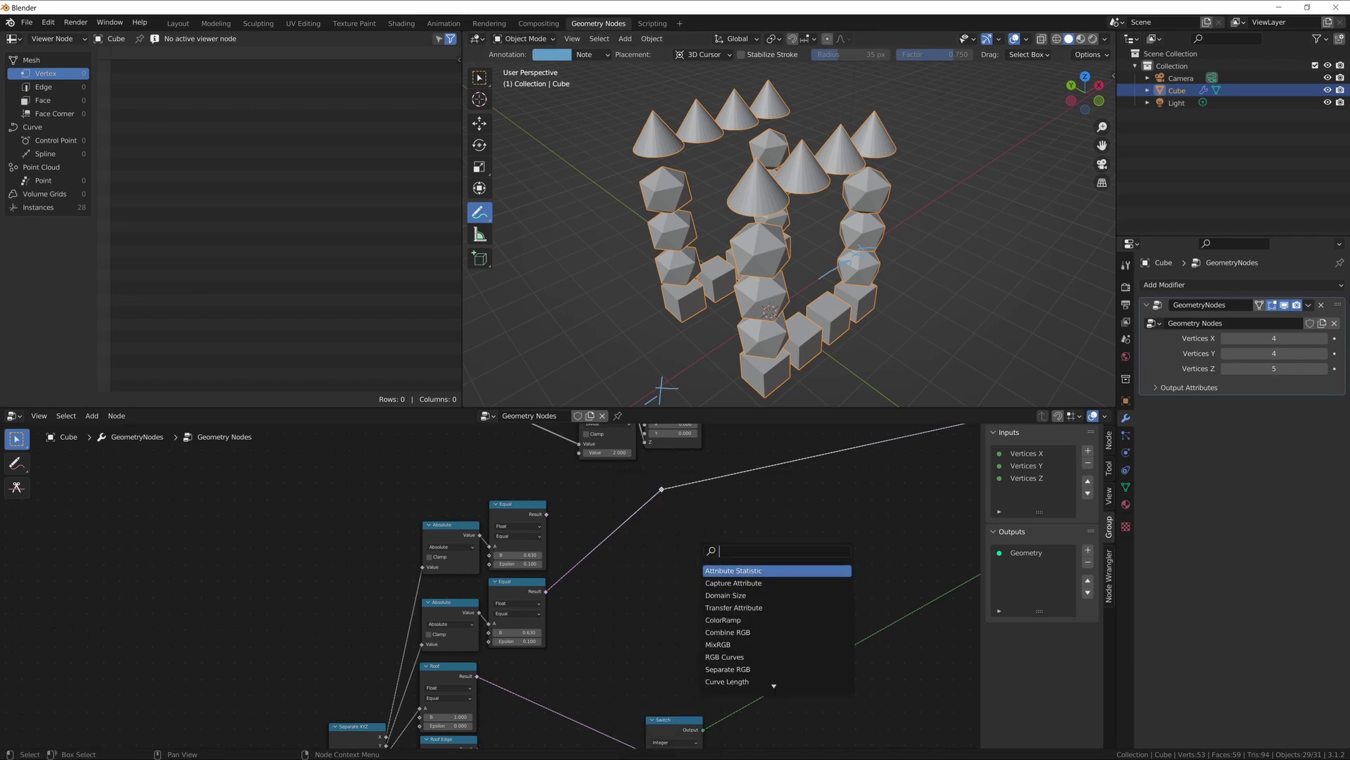
pyautogui.write('and')
pyautogui.press('Return')
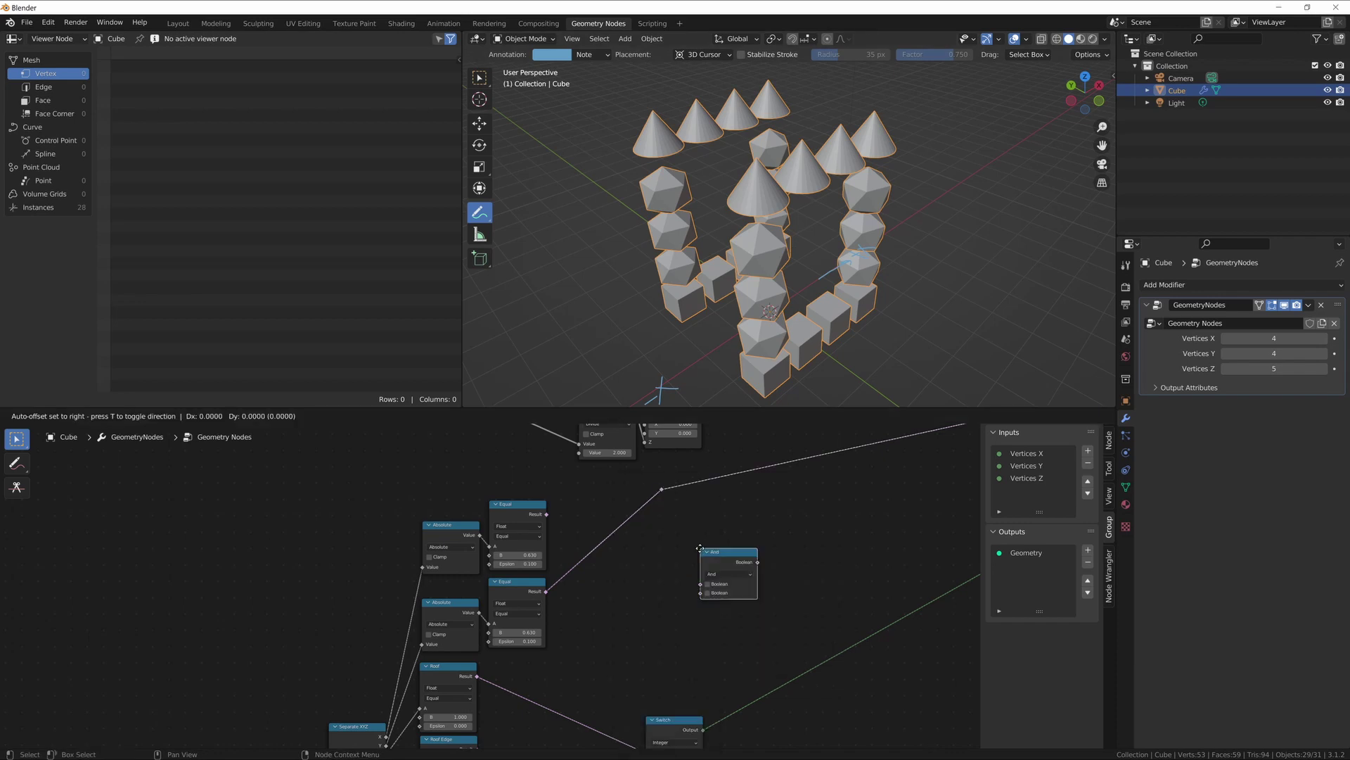
pyautogui.click(687, 527)
pyautogui.moveTo(547, 514); pyautogui.dragTo(686, 562)
pyautogui.moveTo(546, 591); pyautogui.dragTo(660, 550)
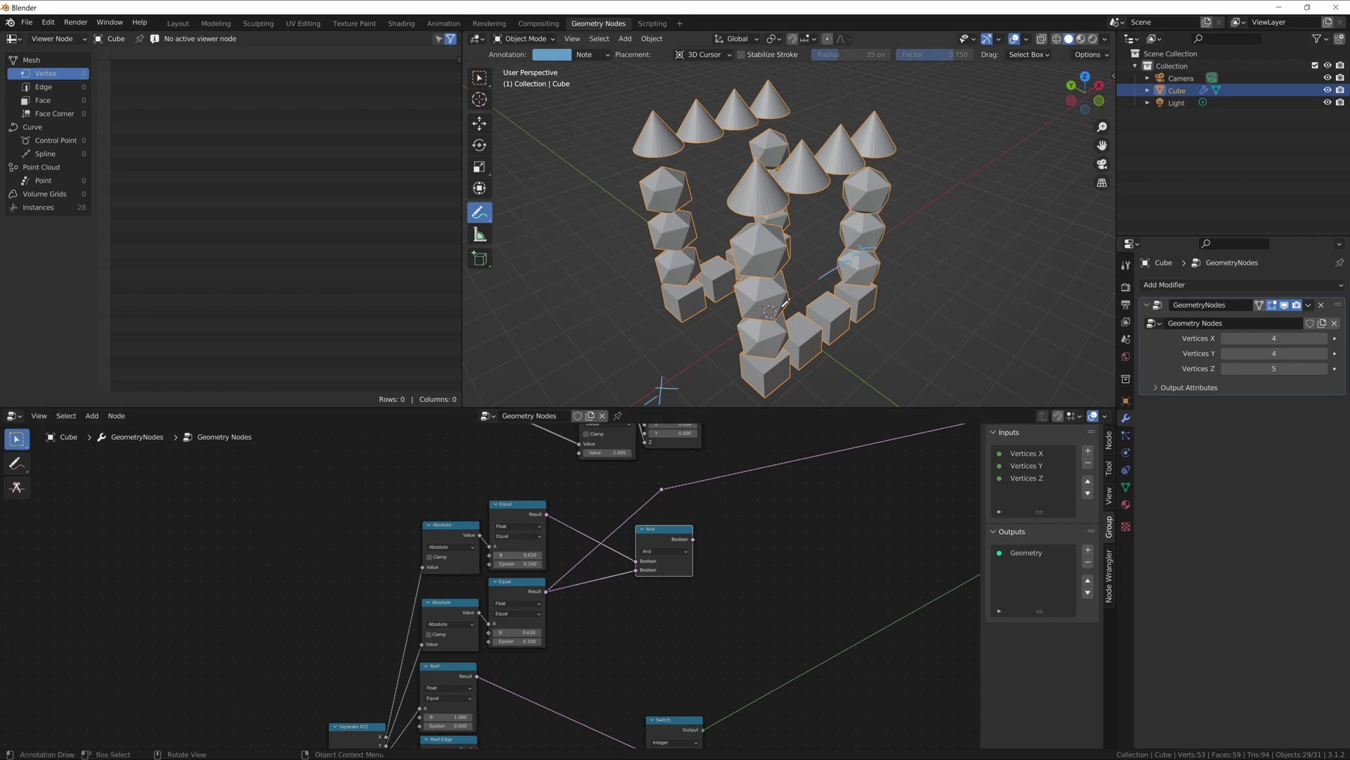
# Step: Connect the And node's Boolean output to the Selection reroute and move the node closer to the Equal nodes
pyautogui.moveTo(731, 531); pyautogui.dragTo(645, 532, button='middle')
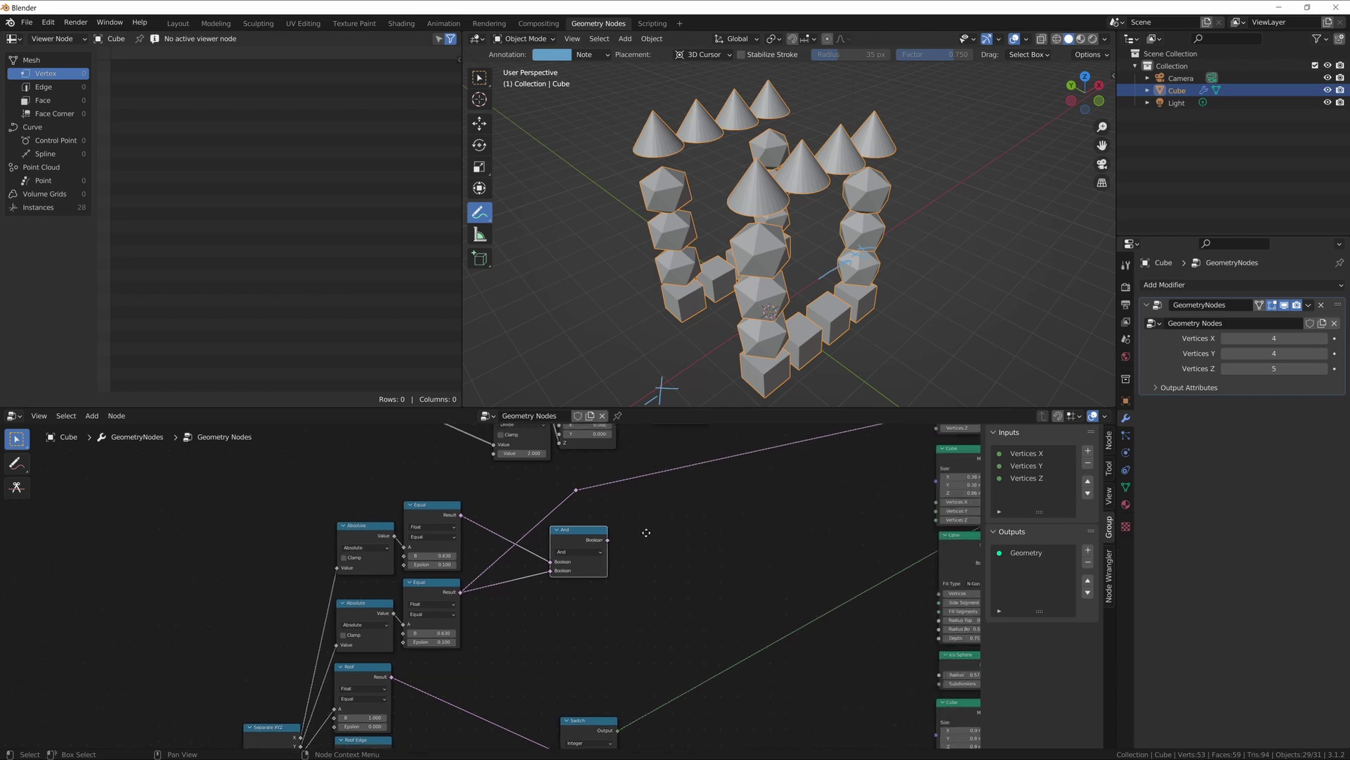
pyautogui.scroll(4, 634, 545)
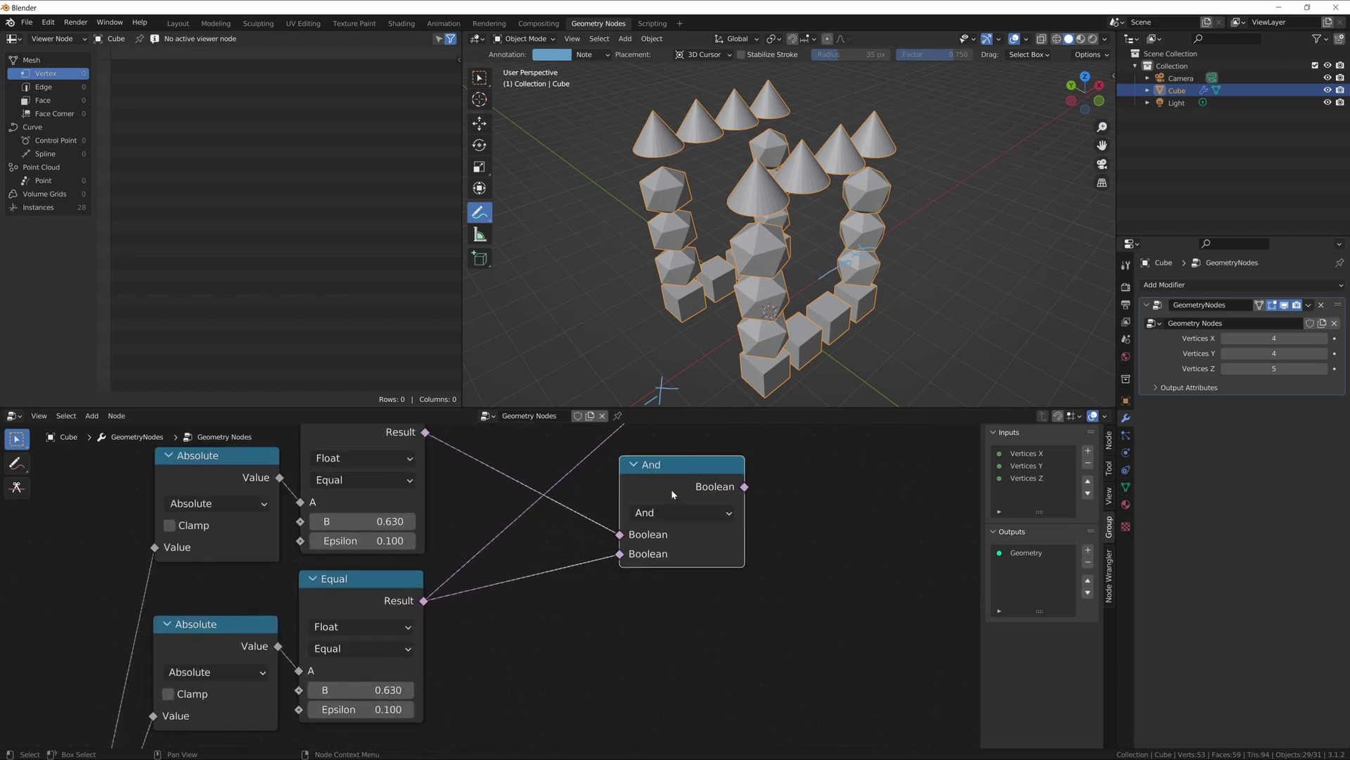
pyautogui.moveTo(671, 488); pyautogui.dragTo(609, 537, button='middle')
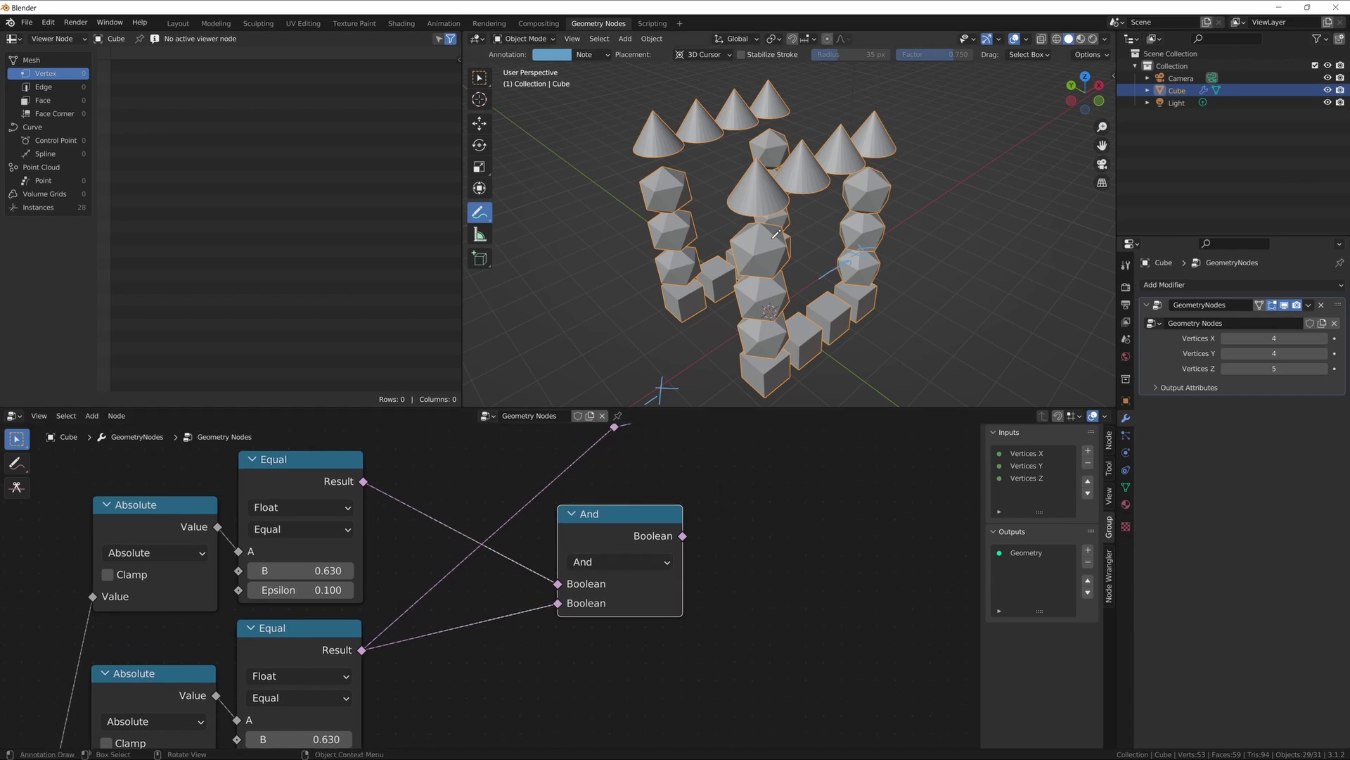
pyautogui.moveTo(671, 330)
pyautogui.mouseDown(button='middle')
pyautogui.moveTo(703, 329)
pyautogui.moveTo(675, 330)
pyautogui.mouseUp(button='middle')
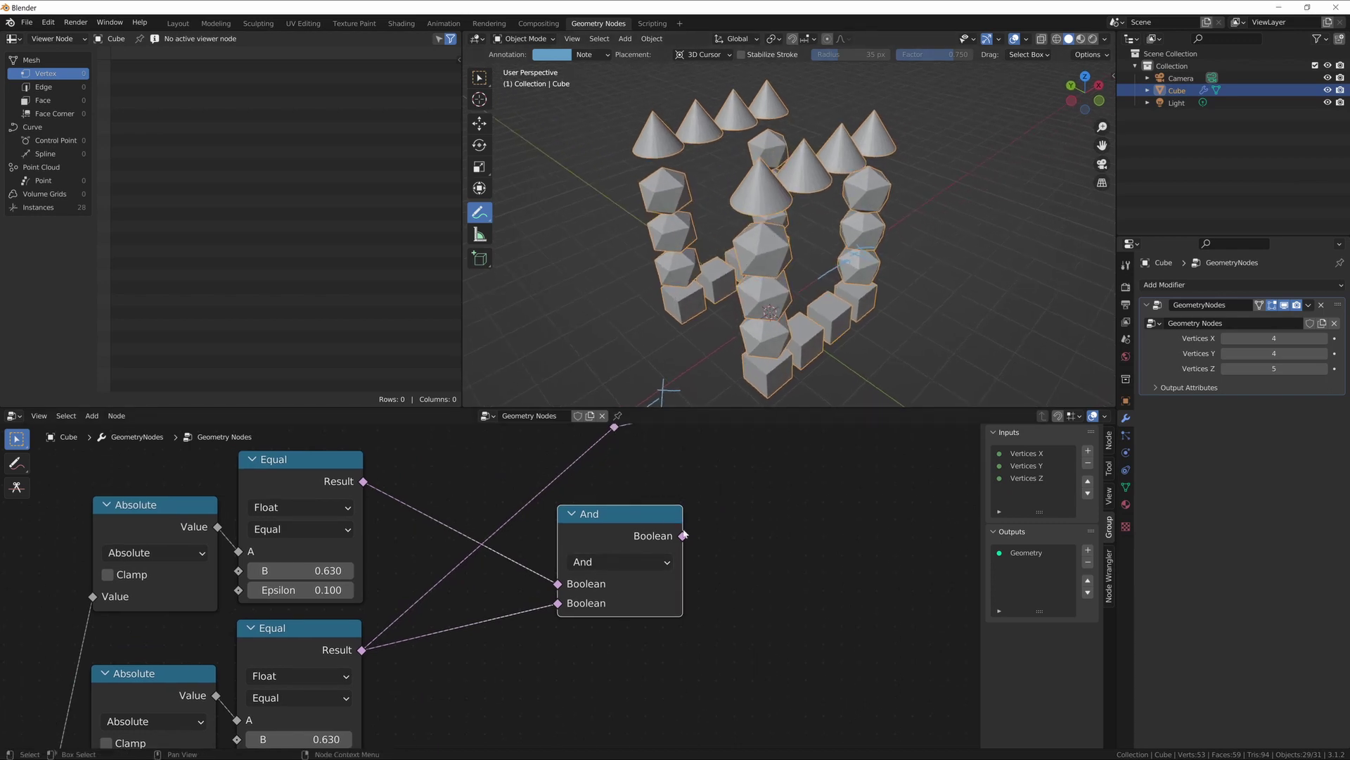
pyautogui.moveTo(684, 534); pyautogui.dragTo(738, 531)
pyautogui.scroll(-2, 712, 504)
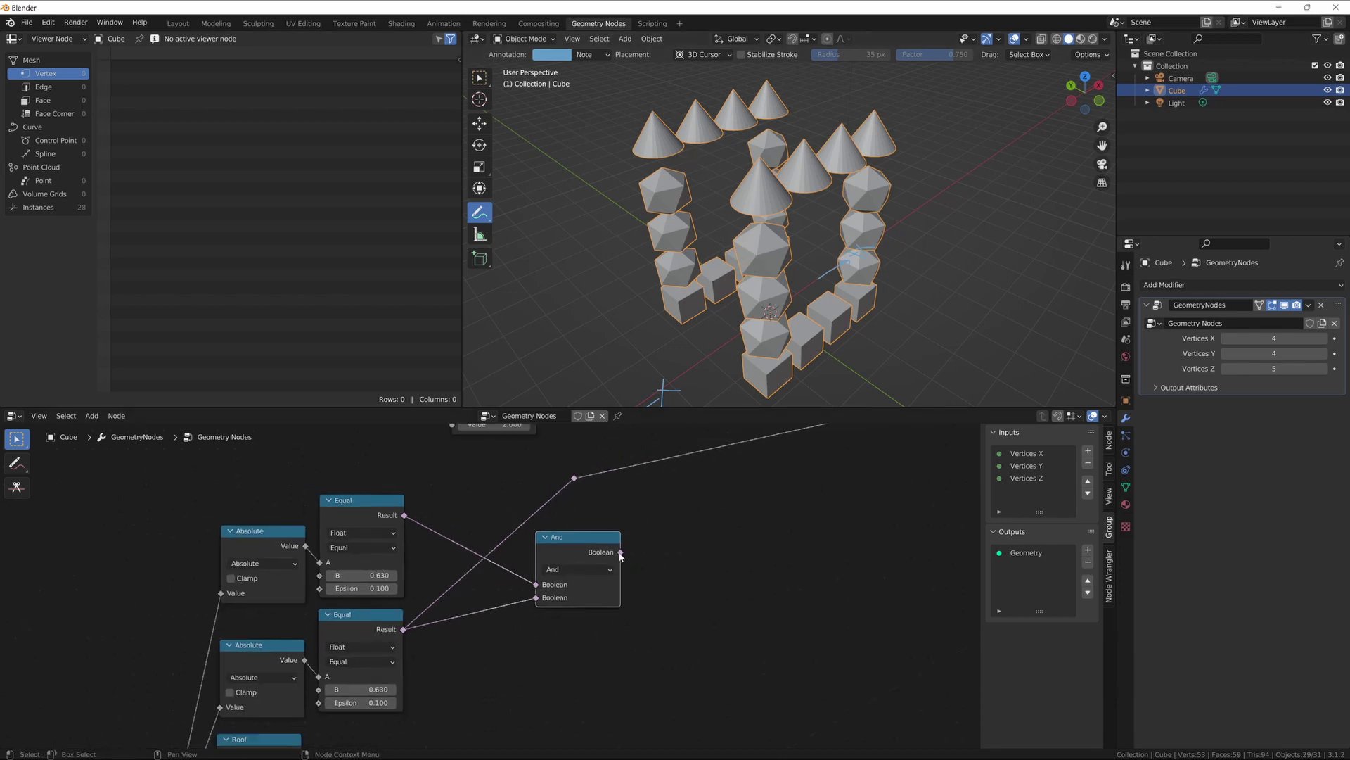
pyautogui.moveTo(620, 552); pyautogui.dragTo(574, 478)
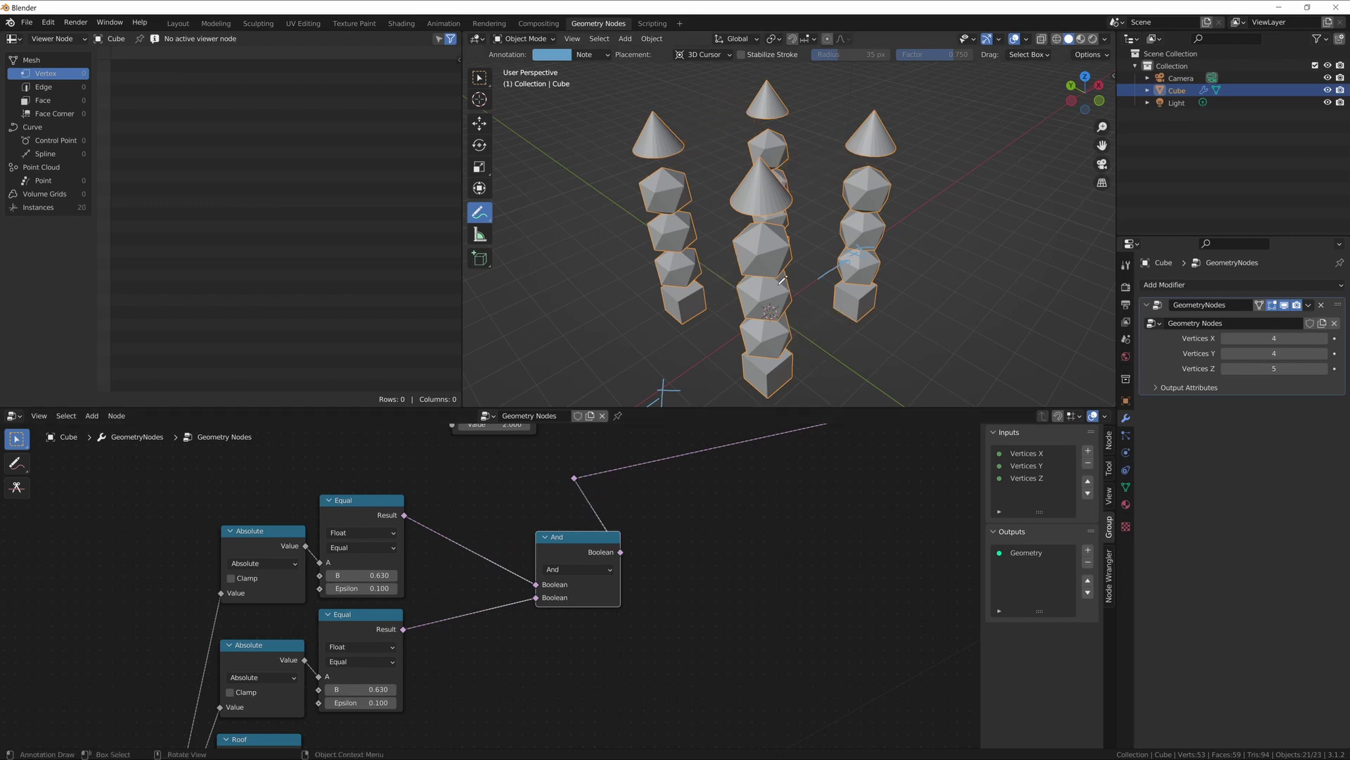
pyautogui.moveTo(600, 561); pyautogui.dragTo(542, 548)
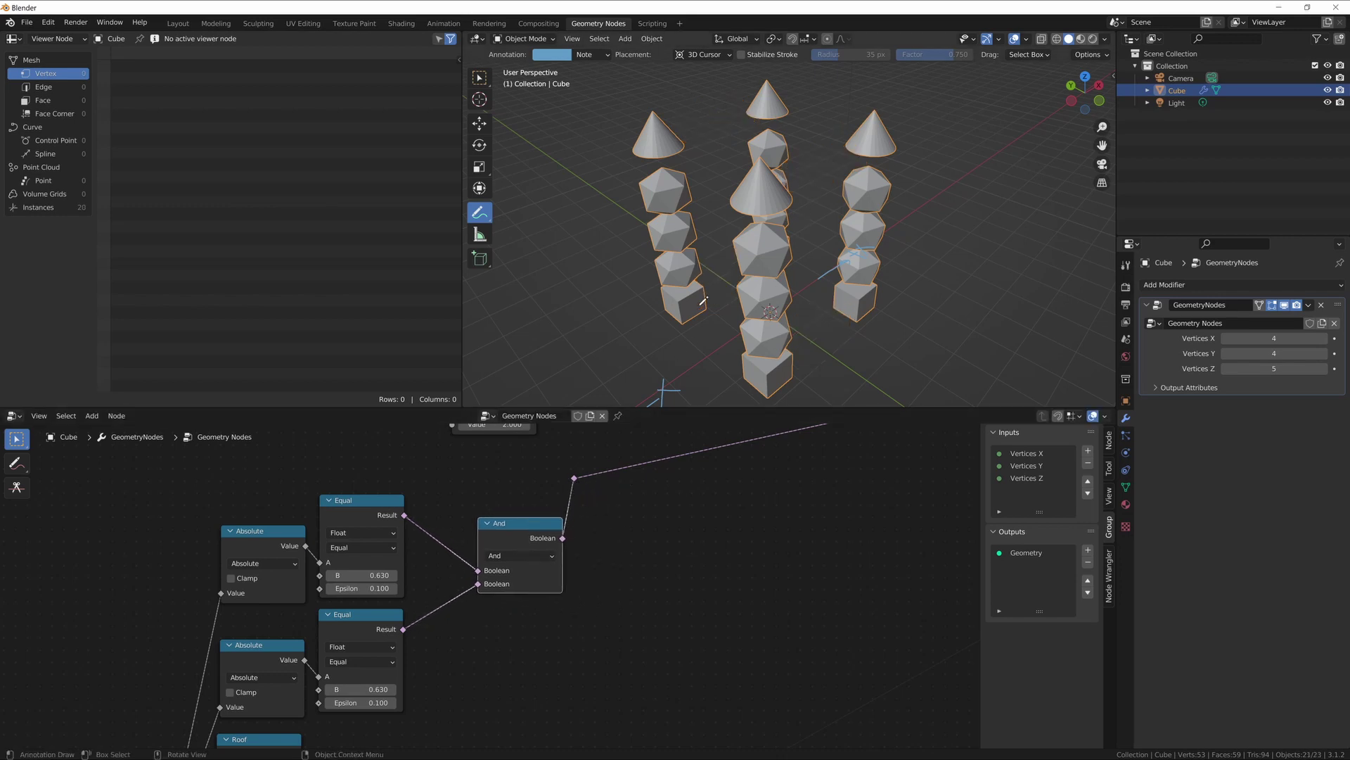
# Step: Duplicate the Switch node at the end of the index chain and place the copy near the And node
pyautogui.moveTo(698, 298); pyautogui.dragTo(660, 277, button='middle')
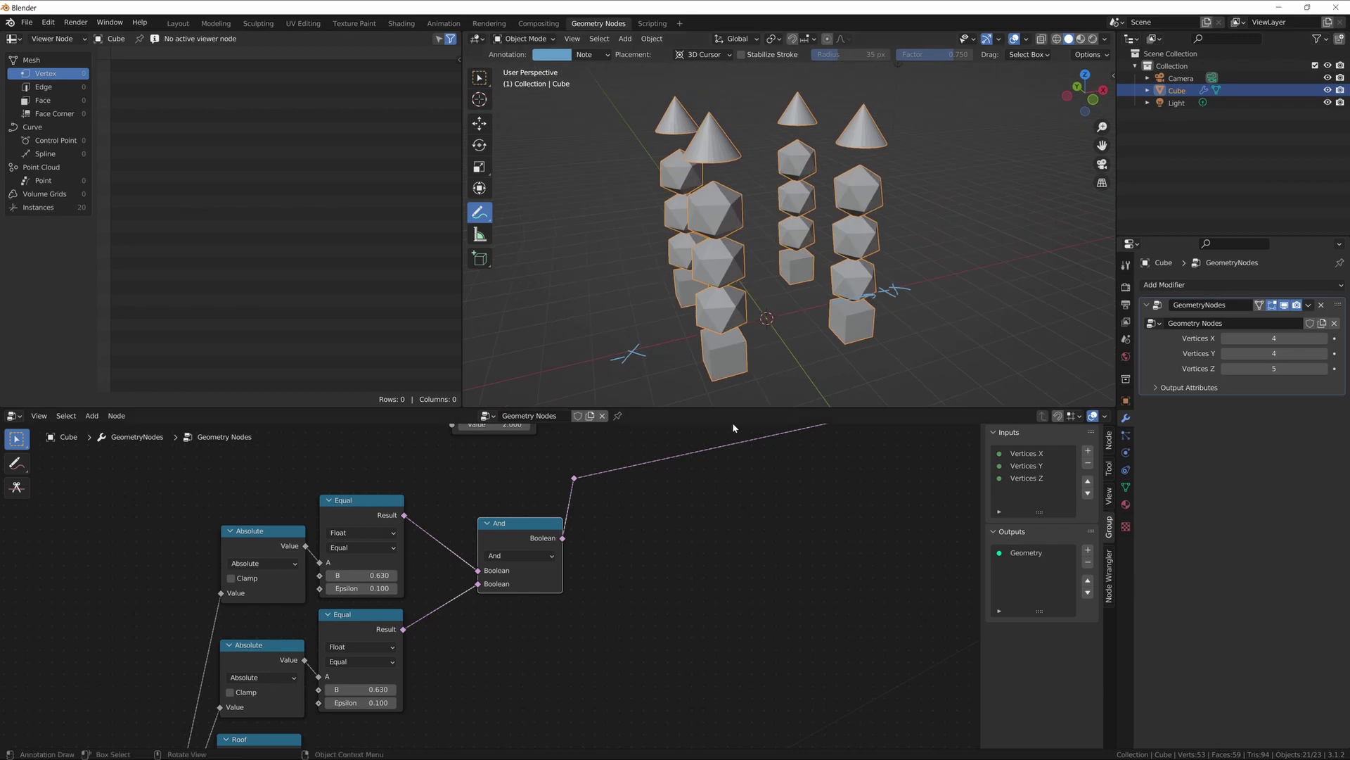
pyautogui.scroll(-5, 729, 564)
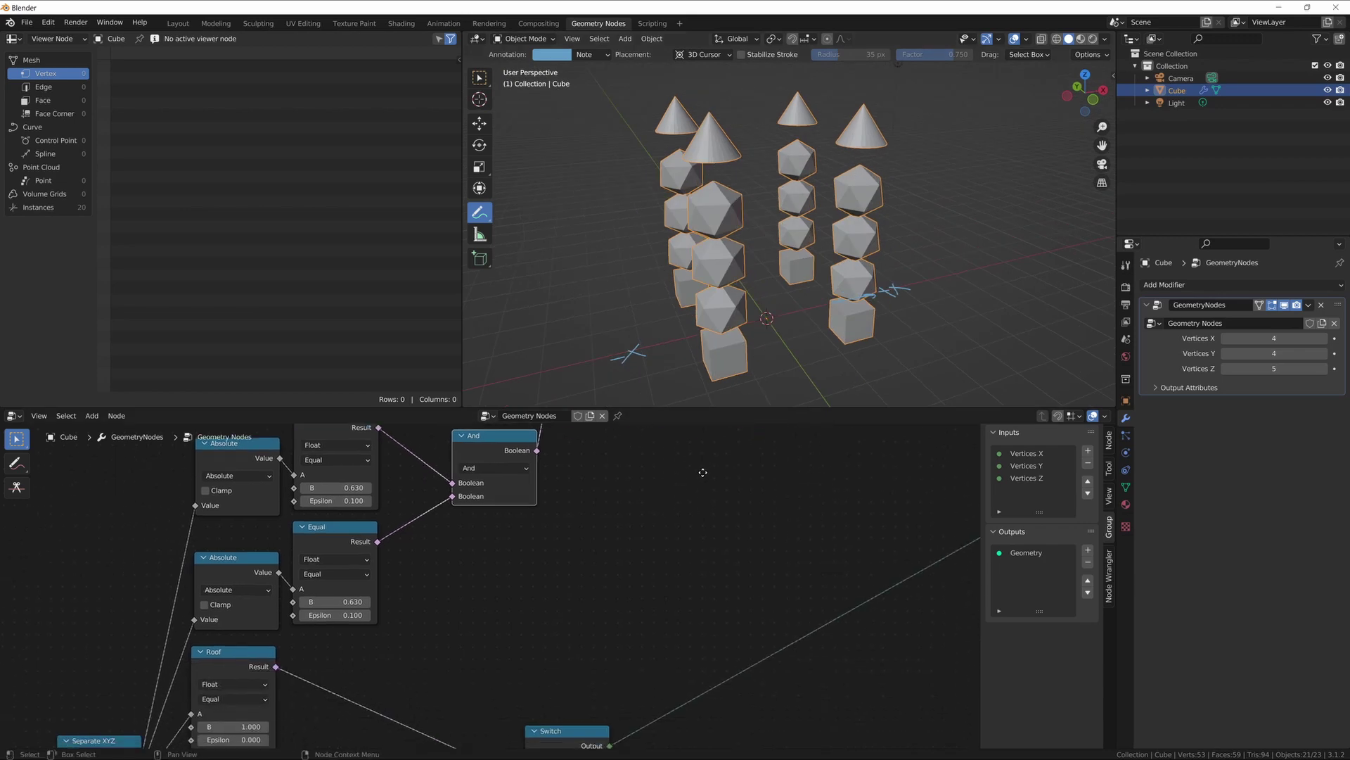
pyautogui.moveTo(702, 495); pyautogui.dragTo(595, 475, button='middle')
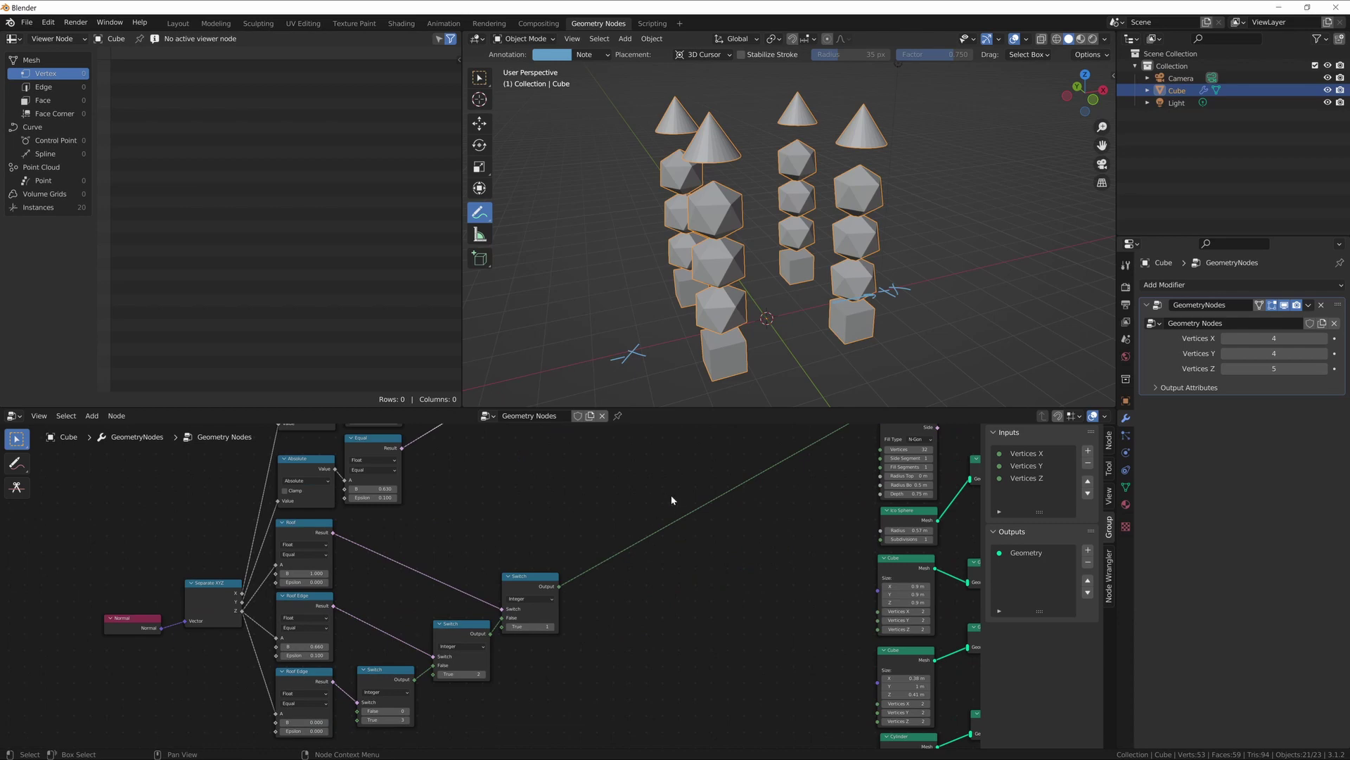
pyautogui.moveTo(672, 500); pyautogui.dragTo(652, 568, button='middle')
pyautogui.click(516, 656)
pyautogui.hotkey('shift', 'd')
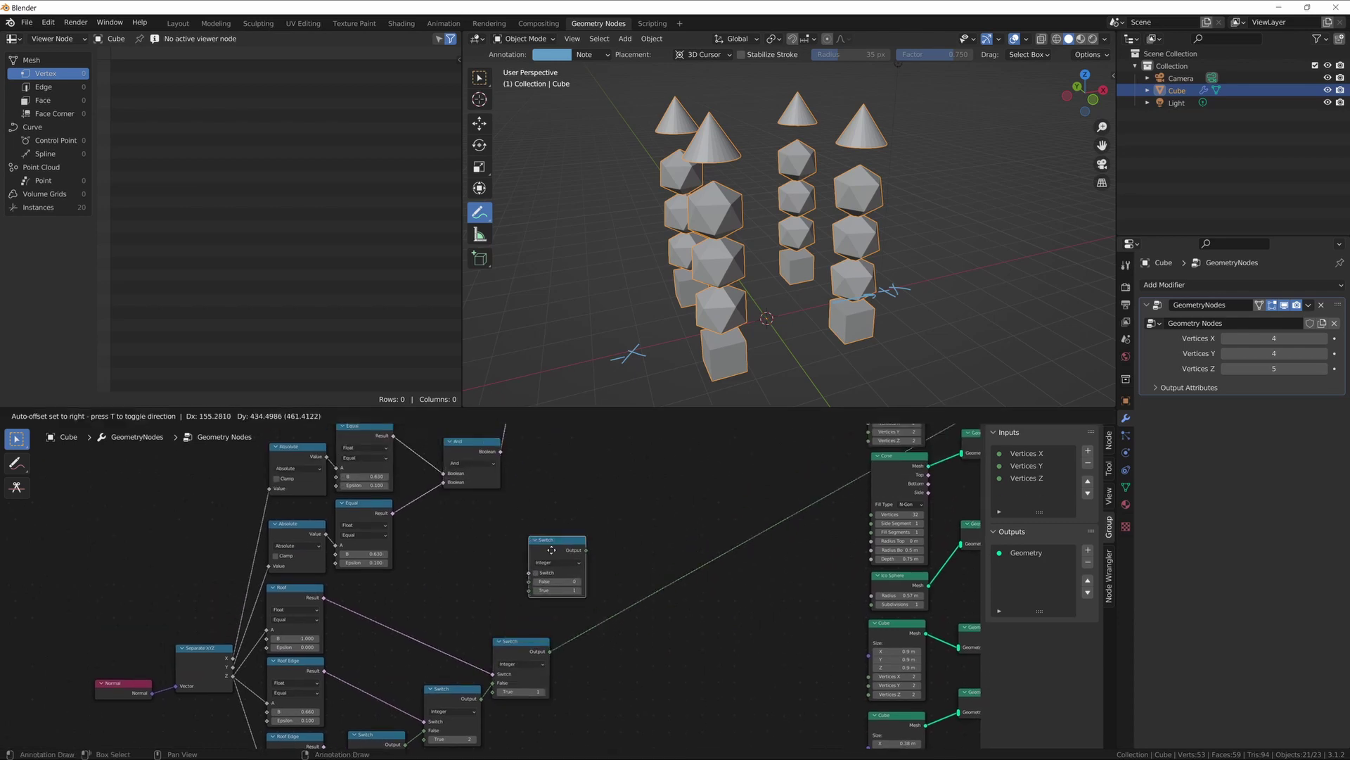
pyautogui.click(644, 500)
# Step: Connect the And node's Boolean to the new Switch's Switch input and the previous Switch's Output to its False input
pyautogui.moveTo(548, 500); pyautogui.dragTo(584, 556, button='middle')
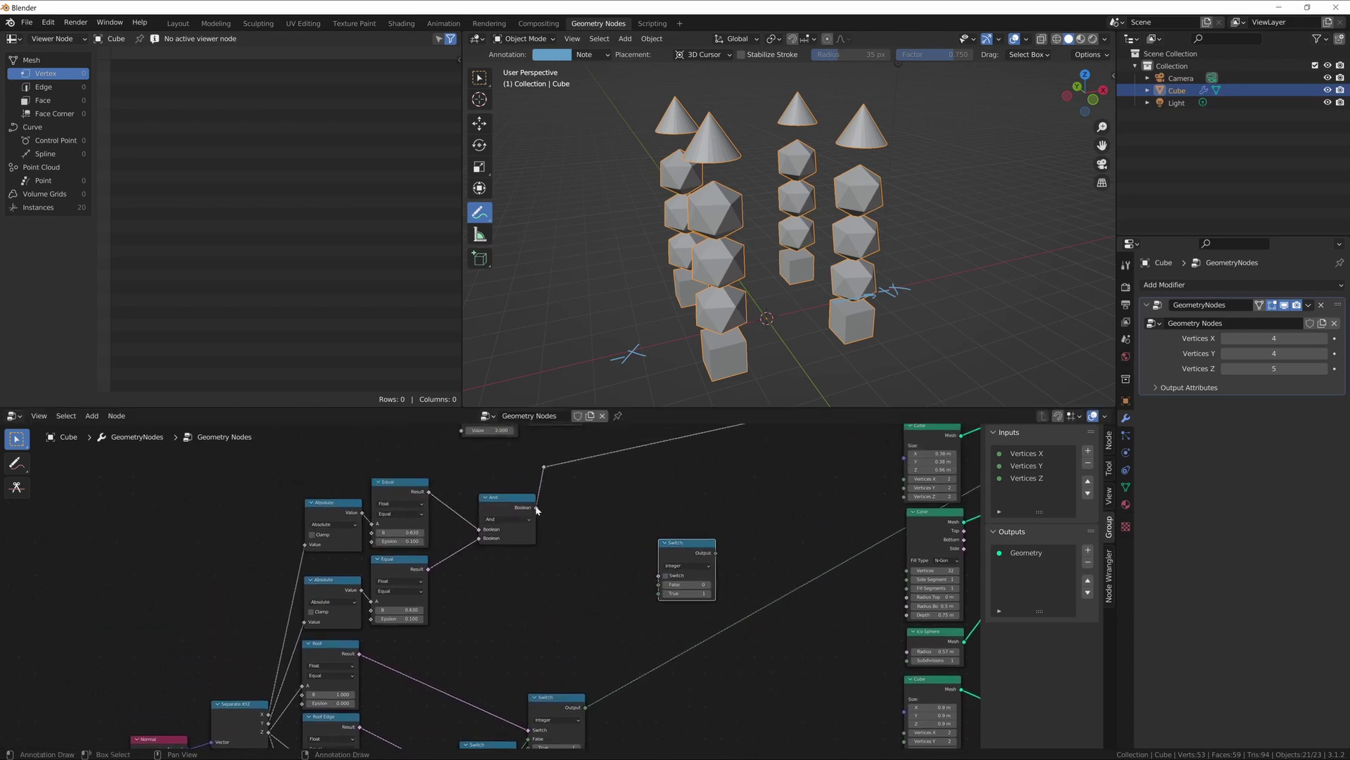
pyautogui.moveTo(537, 509)
pyautogui.moveTo(536, 509); pyautogui.dragTo(659, 575)
pyautogui.moveTo(592, 581); pyautogui.dragTo(588, 551, button='middle')
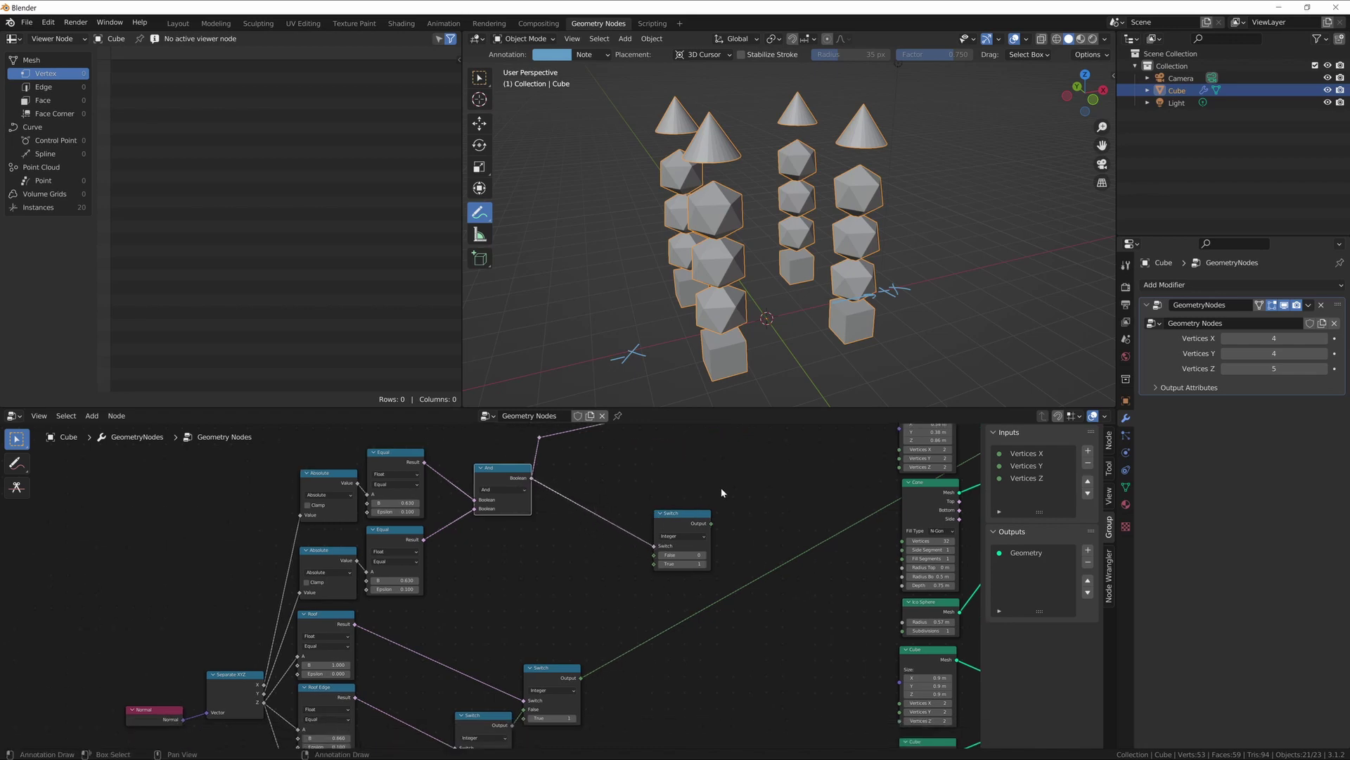
pyautogui.moveTo(622, 501); pyautogui.dragTo(634, 437, button='middle')
pyautogui.moveTo(593, 614); pyautogui.dragTo(714, 563)
pyautogui.moveTo(705, 674); pyautogui.dragTo(693, 638, button='middle')
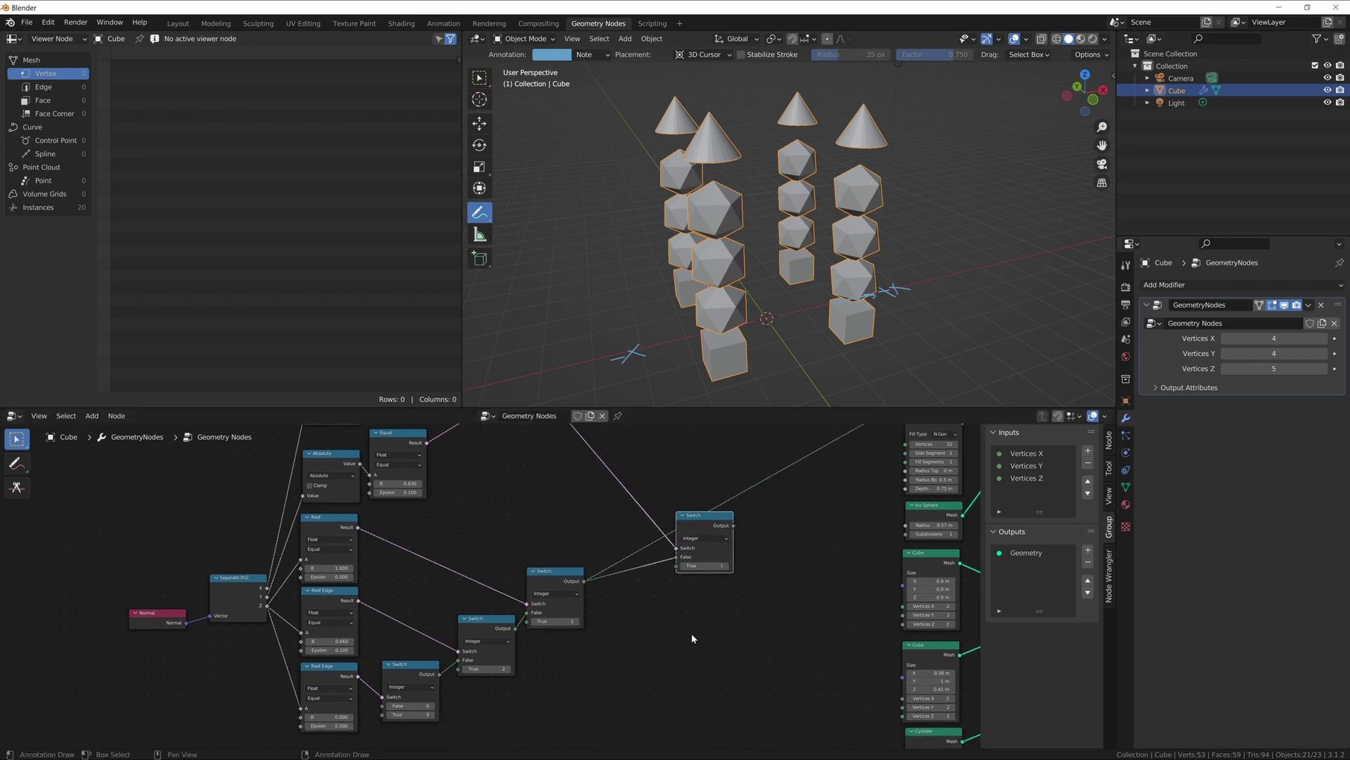
# Step: Add a Math node set to Add and place it between the previous Switch and the new Switch
pyautogui.hotkey('shift', 'a')
pyautogui.write('s')
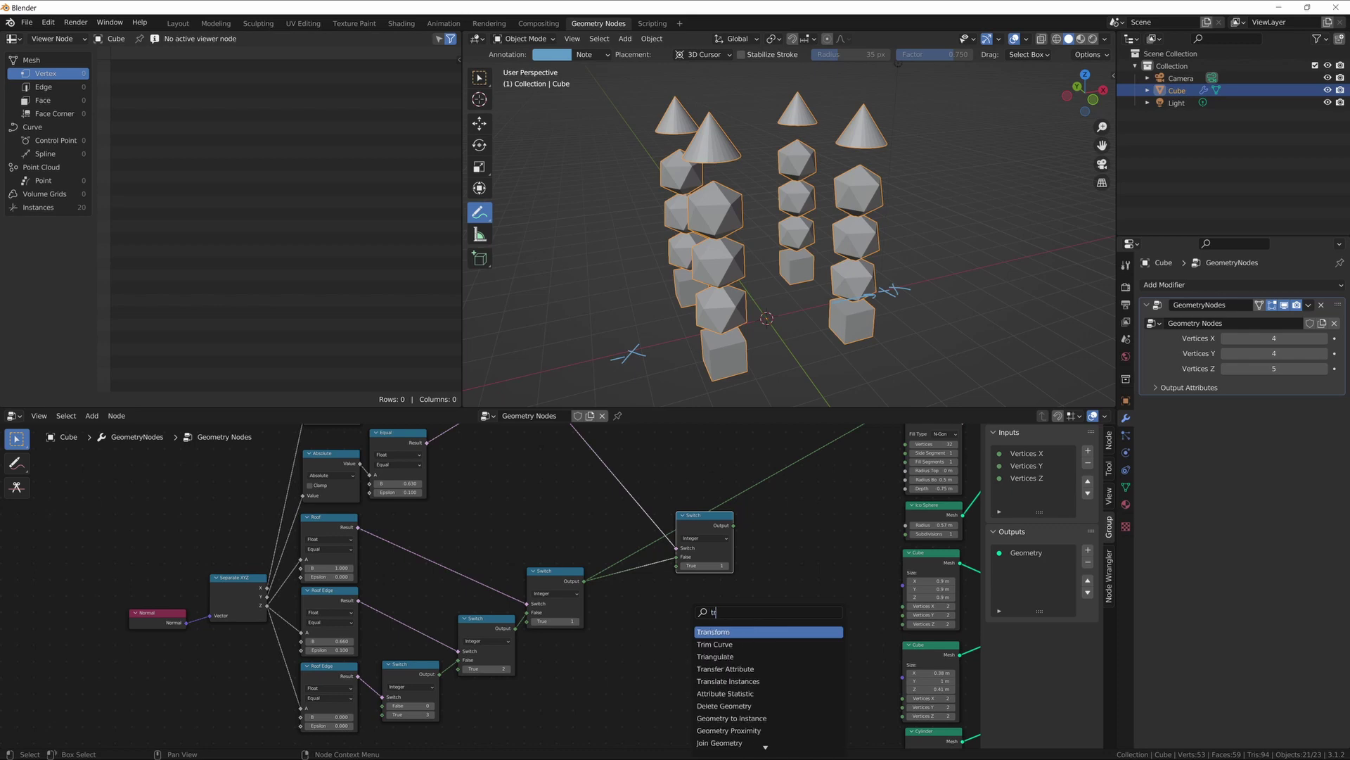
pyautogui.write('add')
pyautogui.press('Return')
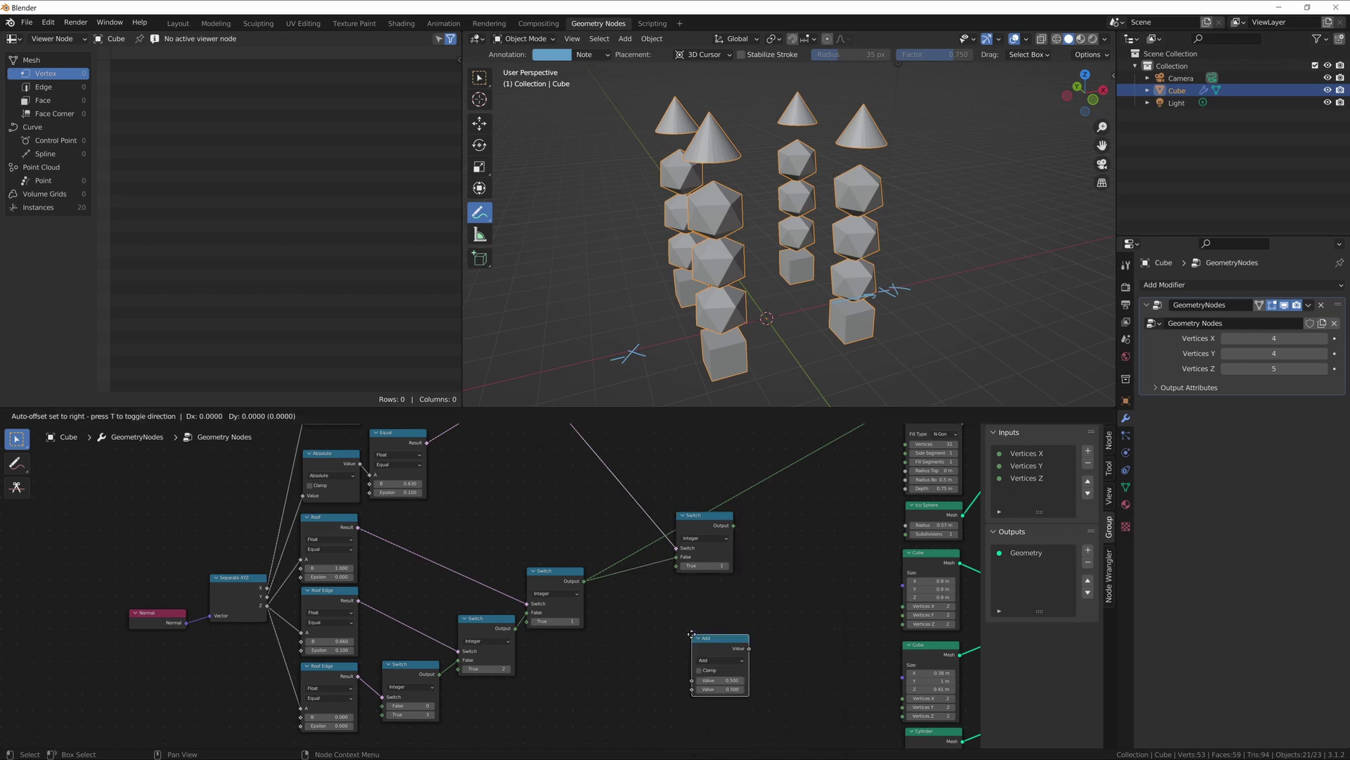
pyautogui.click(606, 595)
# Step: Connect the previous Switch's Output to the Add node's first Value and set the second Value to 4
pyautogui.moveTo(721, 611); pyautogui.dragTo(670, 609, button='middle')
pyautogui.moveTo(532, 578); pyautogui.dragTo(605, 606)
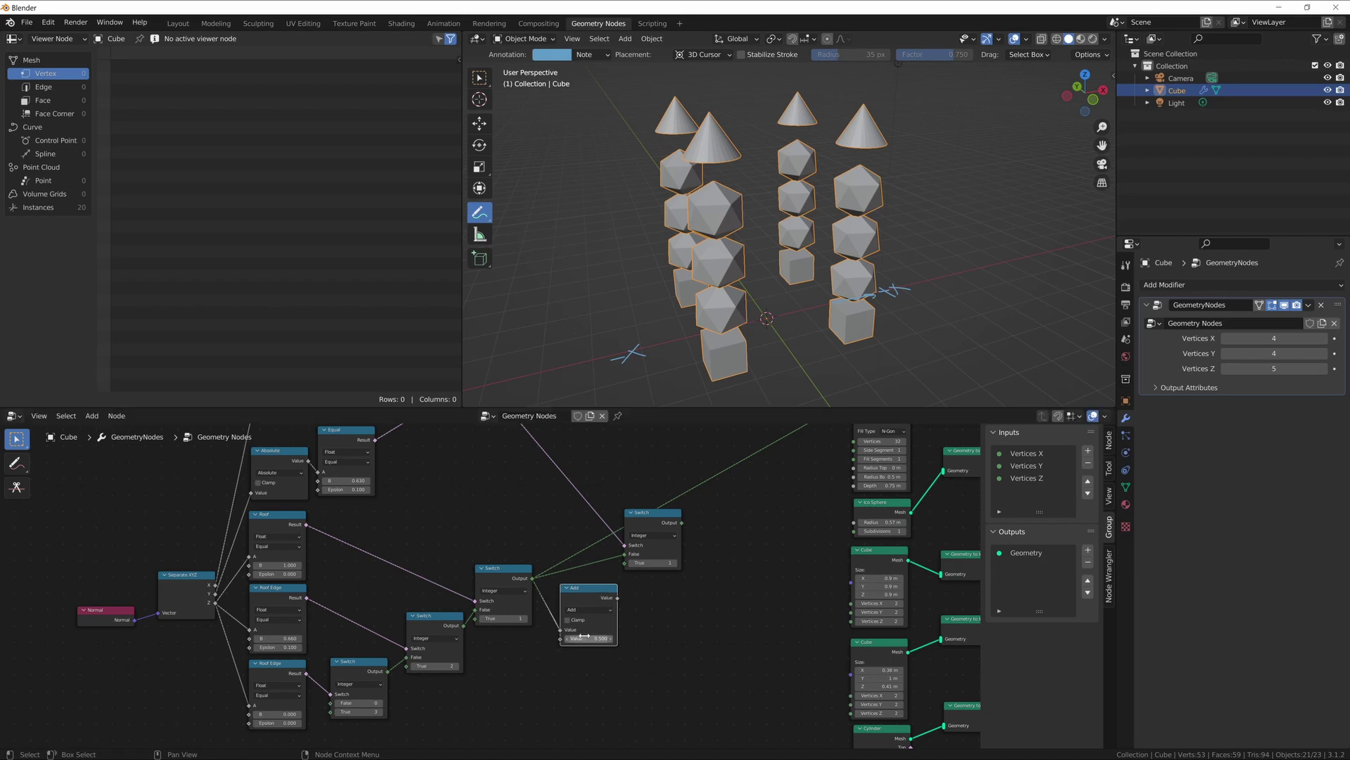
pyautogui.click(585, 637)
pyautogui.write('4')
pyautogui.press('Return')
# Step: Connect the Add node's Value output to the new Switch's True input
pyautogui.scroll(-2, 366, 635)
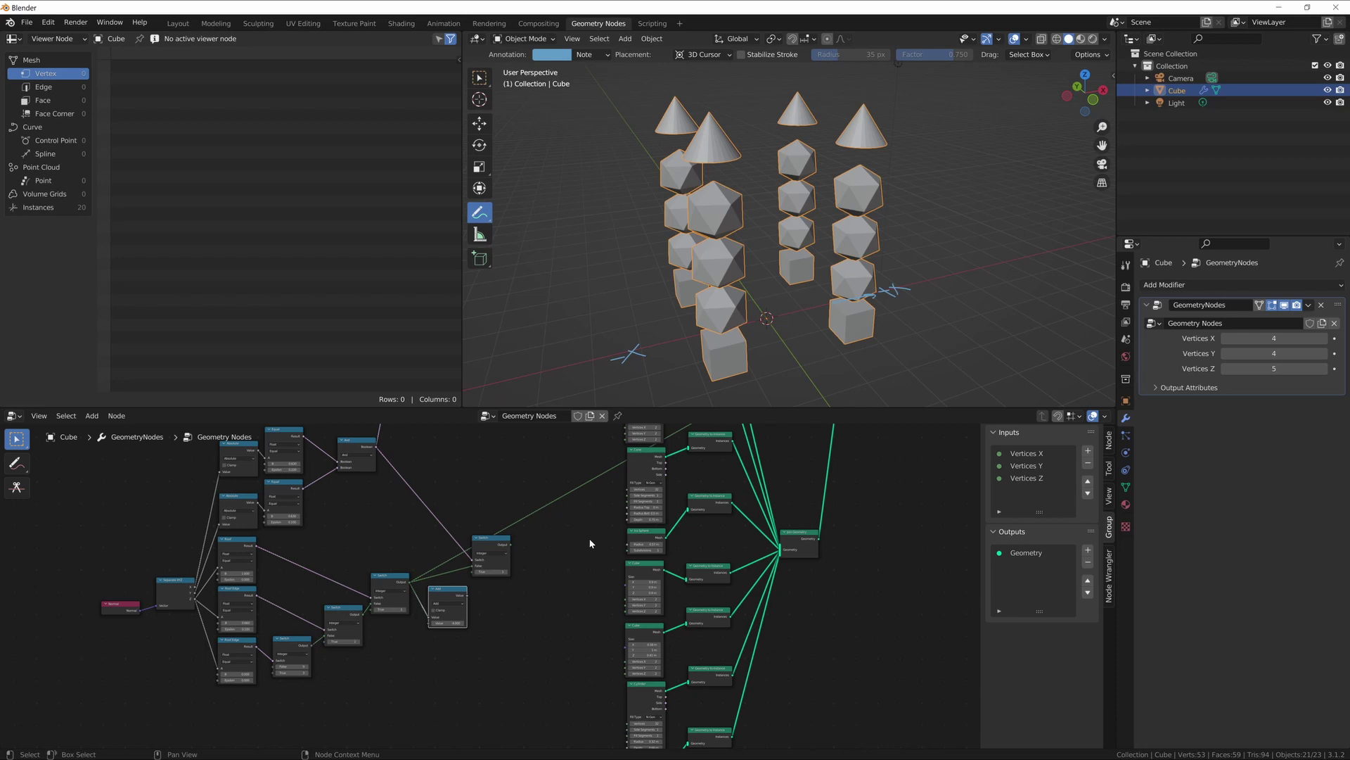
pyautogui.moveTo(590, 542); pyautogui.dragTo(567, 482, button='middle')
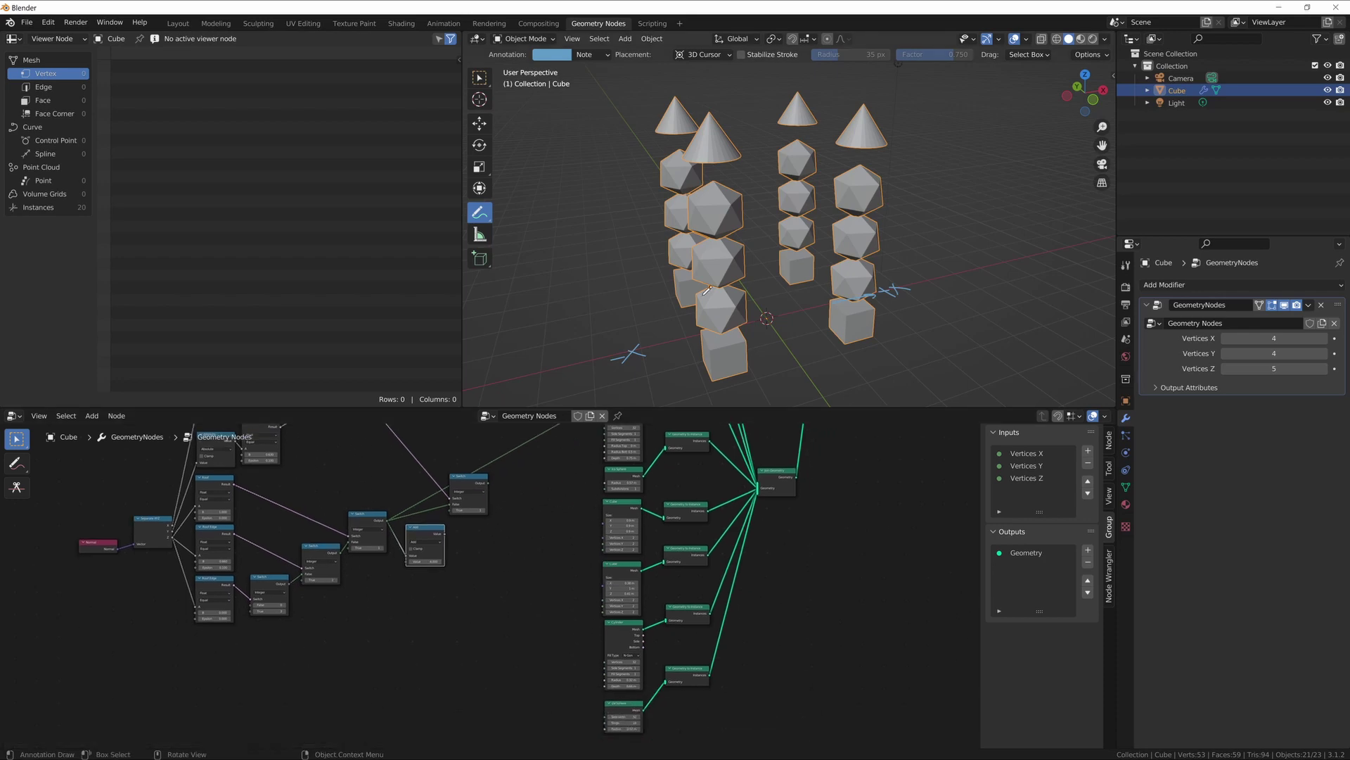
pyautogui.moveTo(567, 504); pyautogui.dragTo(585, 532, button='middle')
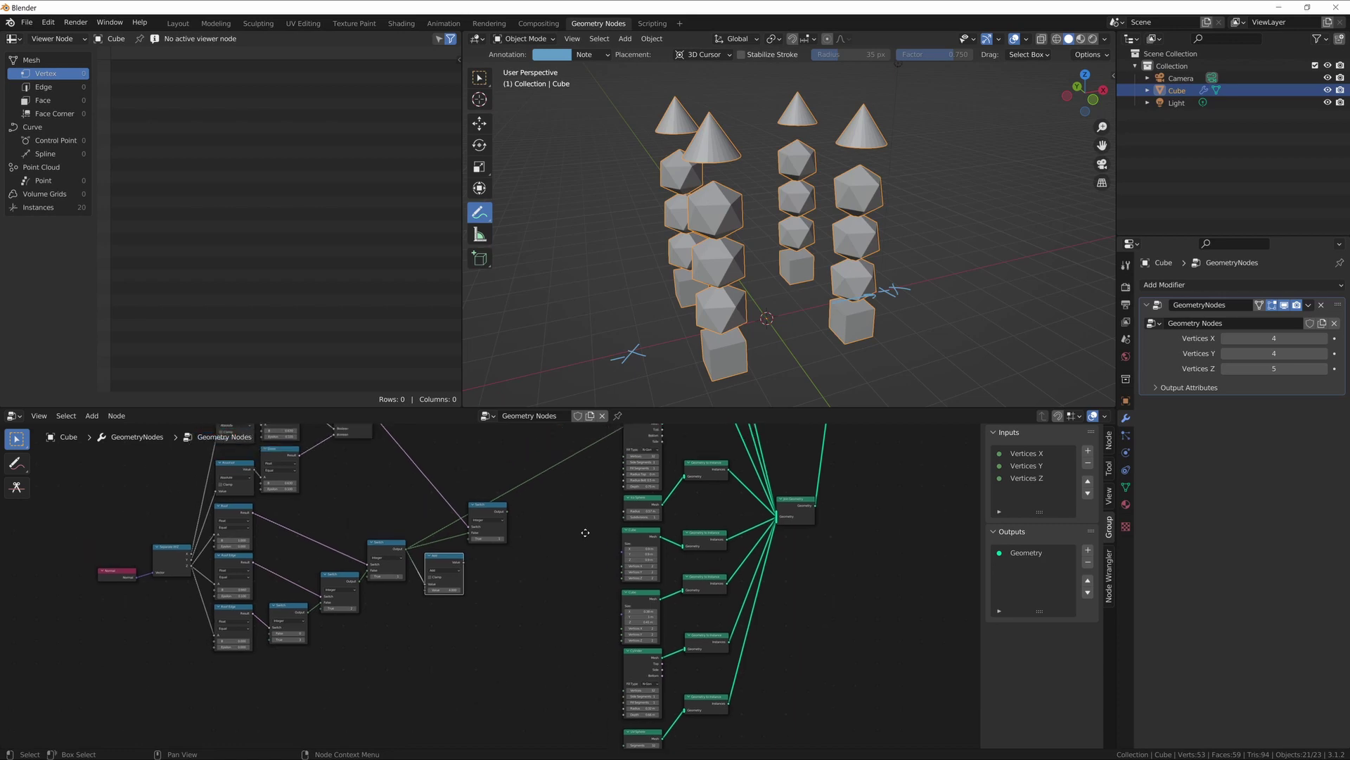
pyautogui.scroll(5, 494, 577)
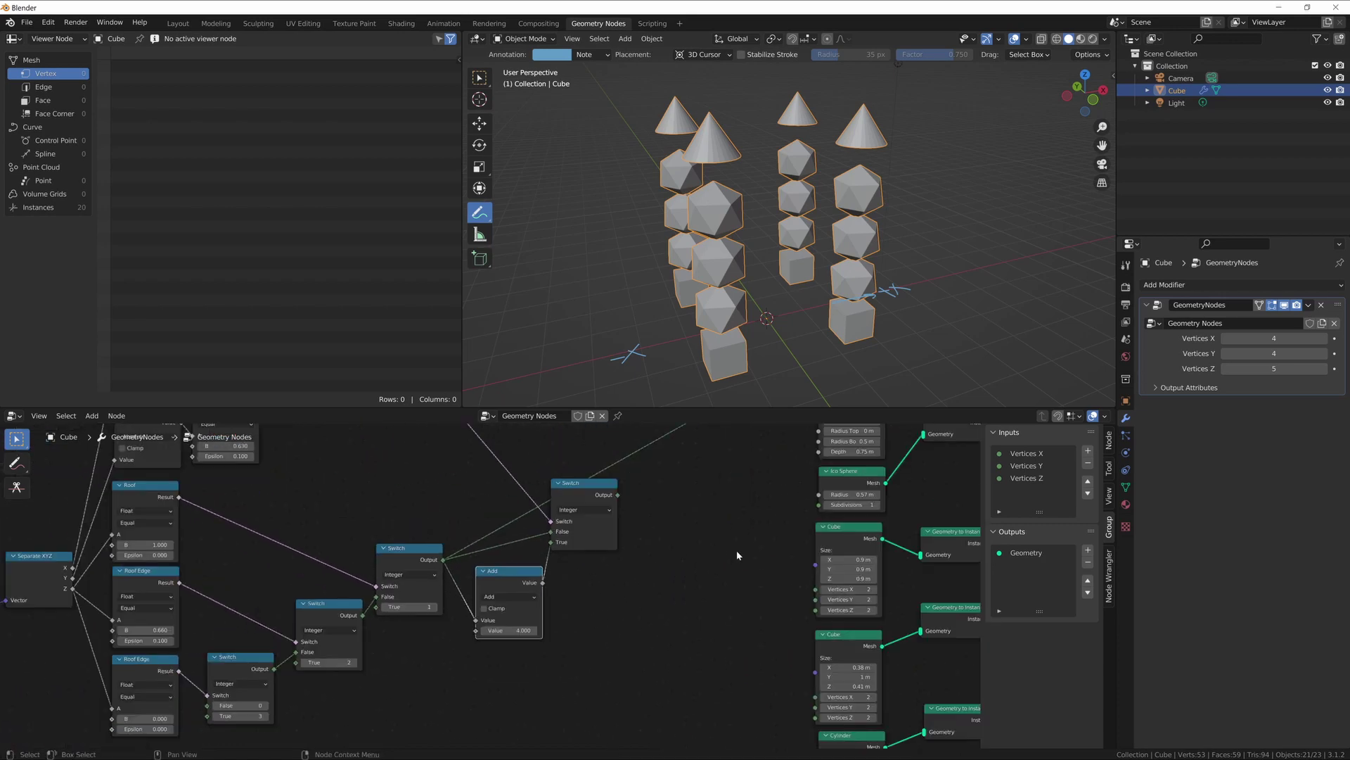
pyautogui.scroll(-5, 736, 550)
pyautogui.scroll(-2, 653, 569)
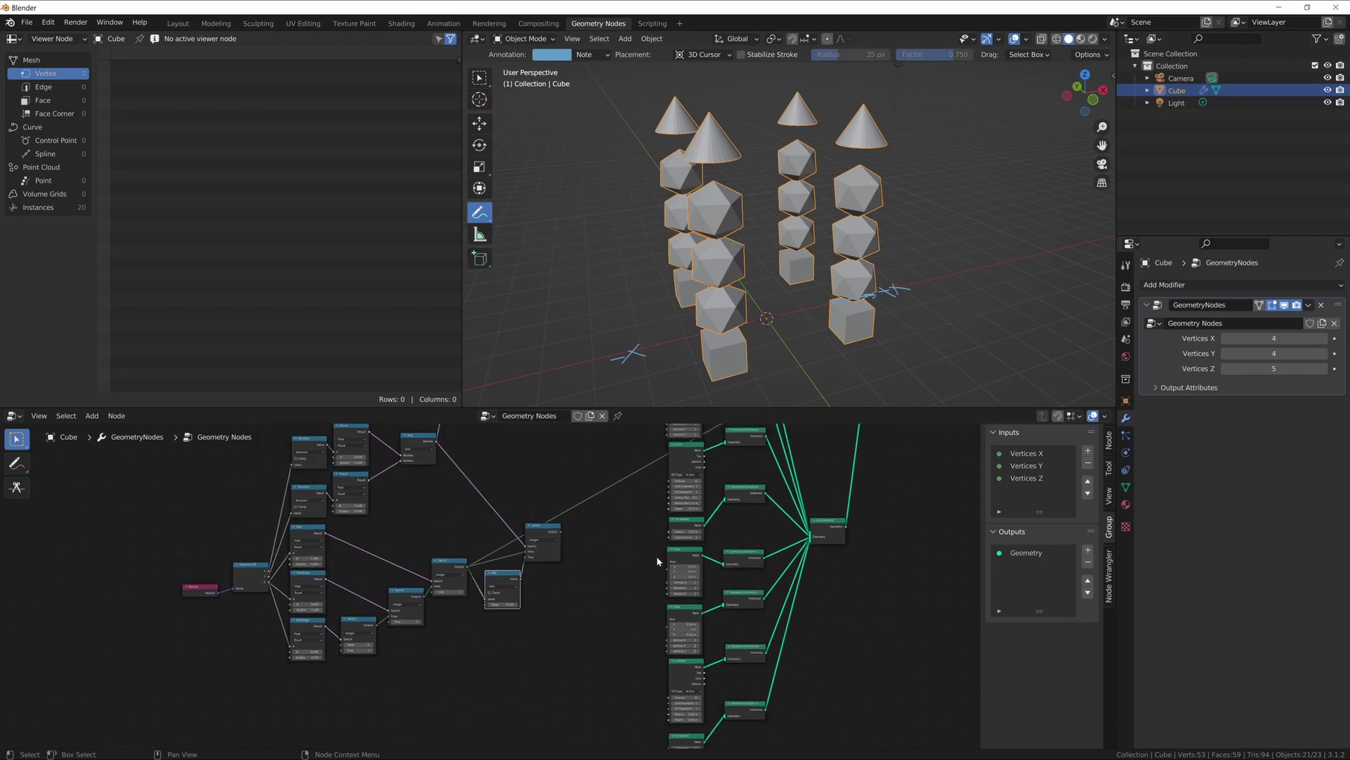
# Step: Examine the four corner columns in the viewport against the order of the primitive nodes feeding Join Geometry
pyautogui.moveTo(777, 197); pyautogui.dragTo(821, 199, button='middle')
pyautogui.moveTo(624, 513); pyautogui.dragTo(627, 573, button='middle')
pyautogui.moveTo(785, 141); pyautogui.dragTo(785, 112, button='middle')
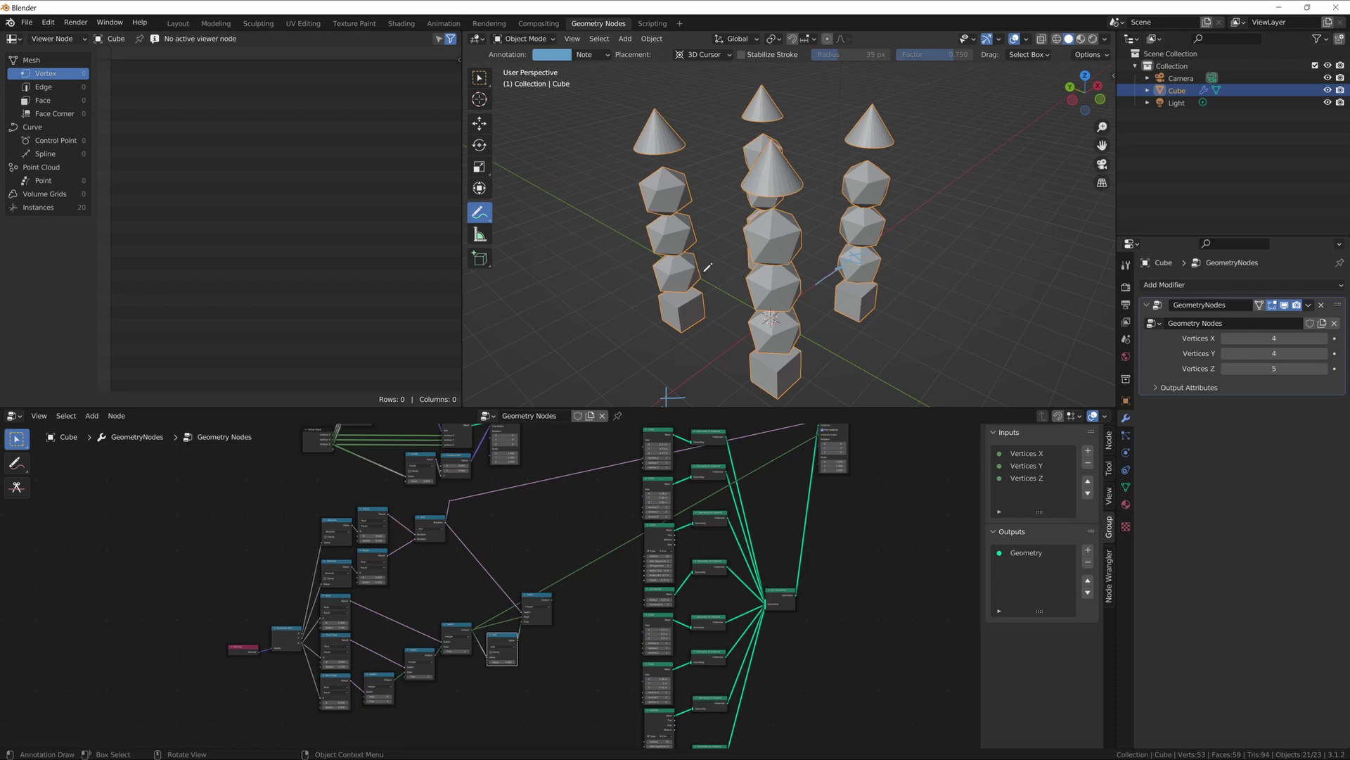
pyautogui.moveTo(584, 629); pyautogui.dragTo(639, 591, button='middle')
pyautogui.scroll(3, 621, 569)
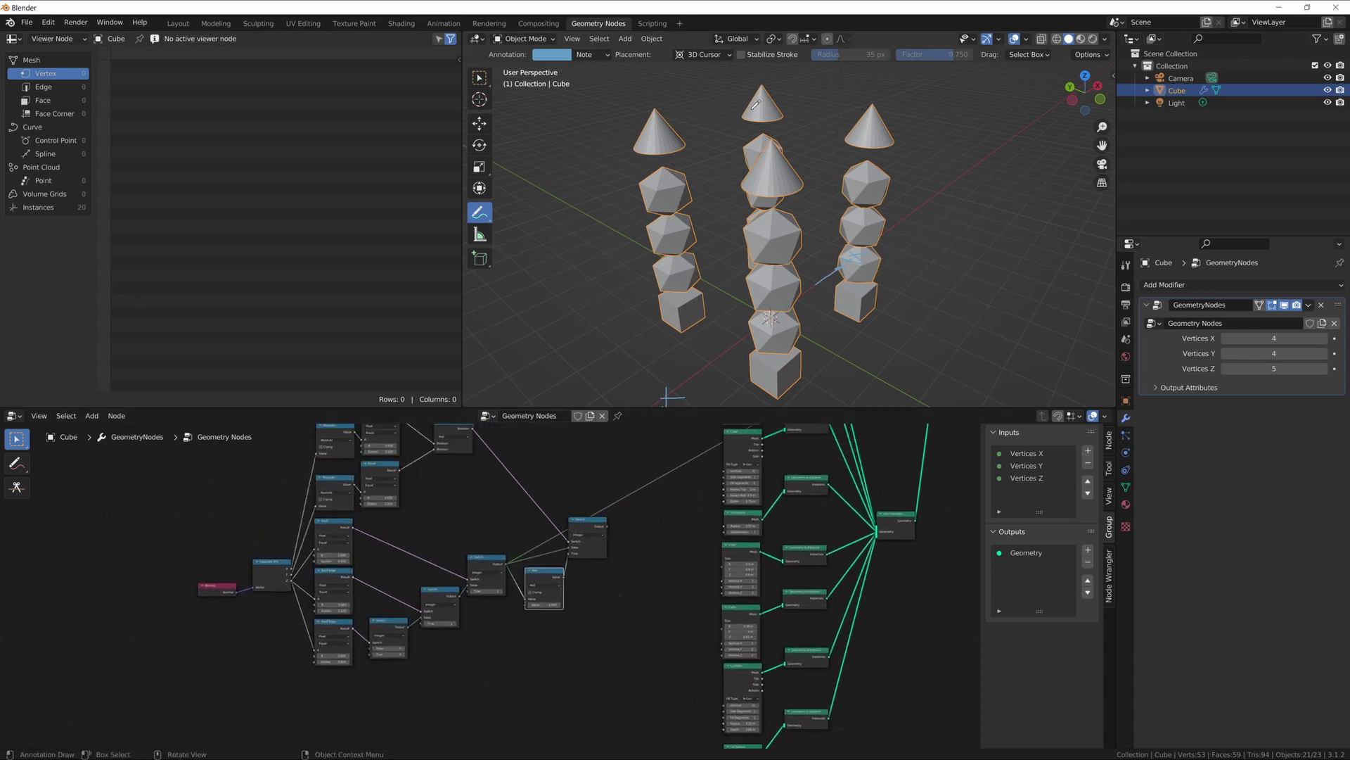
pyautogui.moveTo(752, 108); pyautogui.dragTo(743, 131, button='middle')
pyautogui.moveTo(662, 496); pyautogui.dragTo(660, 556, button='middle')
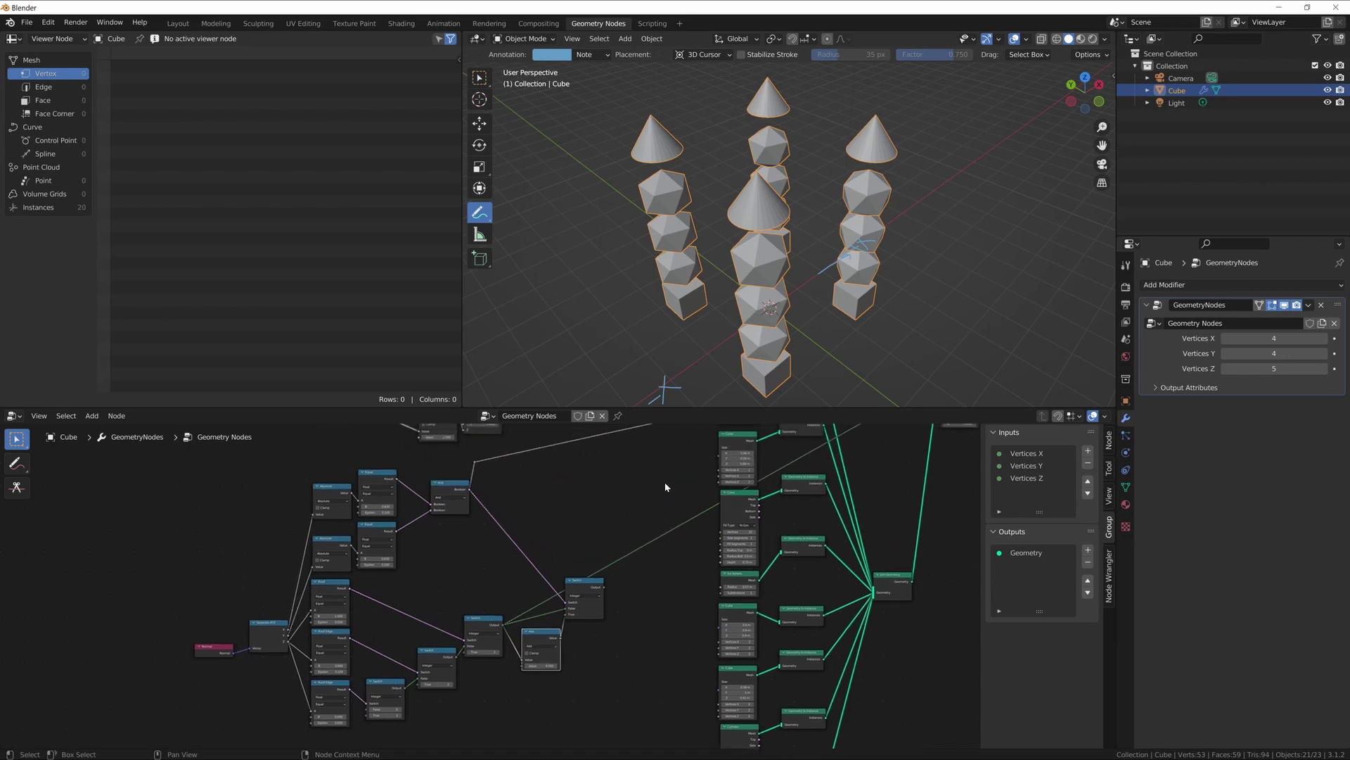
pyautogui.keyDown('shift'); pyautogui.scroll(2, 682, 464); pyautogui.keyUp('shift')
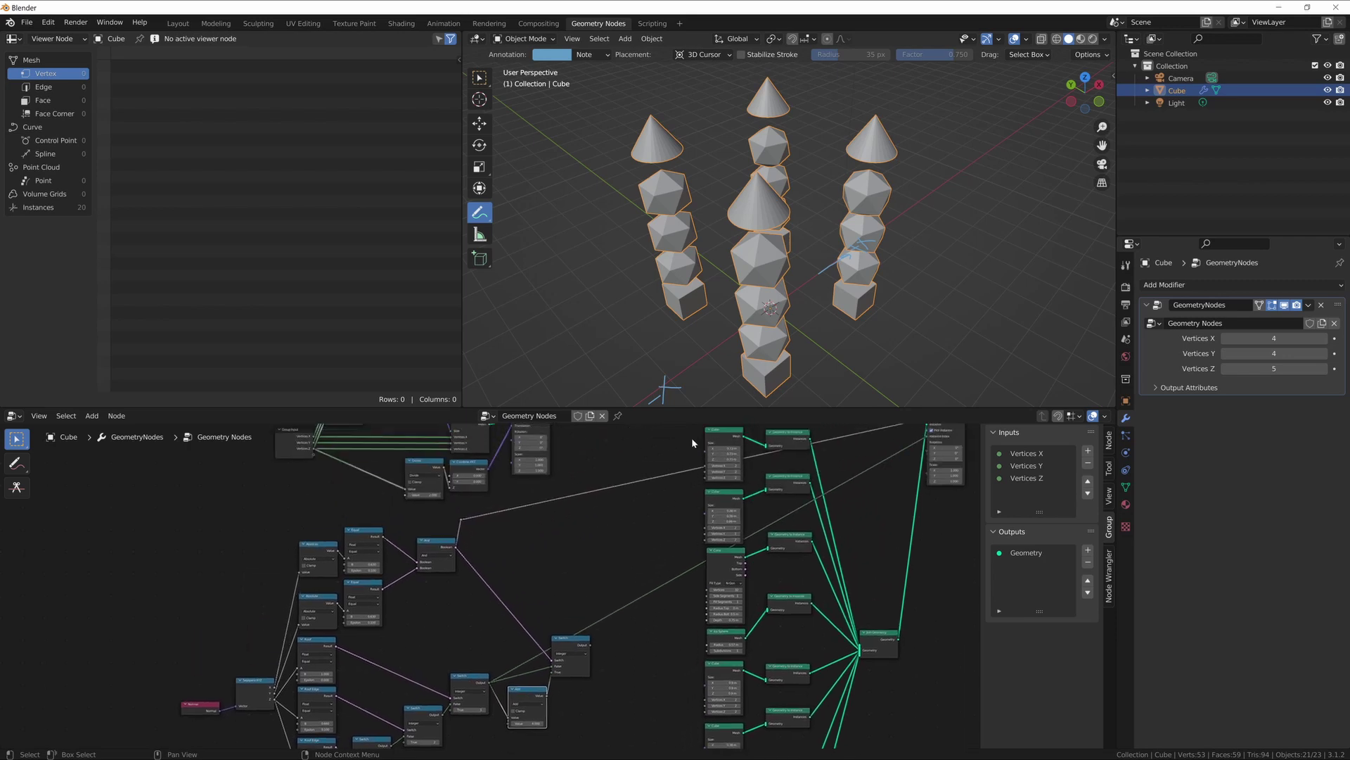
# Step: Annotate the first four primitive nodes with their instance indices 0, 1, 2 and 3
pyautogui.hotkey('alt', 'a')
pyautogui.hotkey('shift', 'space')
pyautogui.press('d')
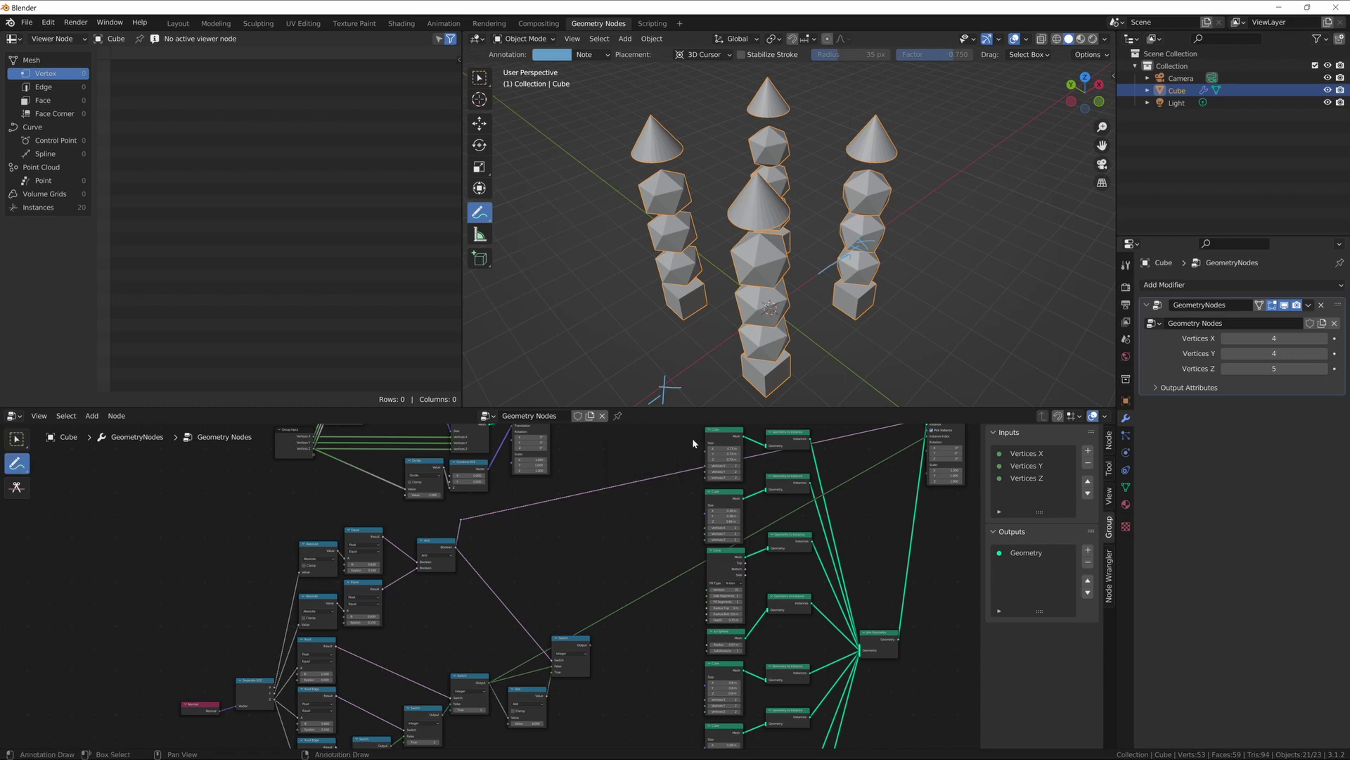
pyautogui.moveTo(692, 438); pyautogui.dragTo(693, 441)
pyautogui.moveTo(692, 581); pyautogui.dragTo(690, 649)
pyautogui.moveTo(675, 671)
pyautogui.mouseDown(button='middle')
pyautogui.moveTo(640, 525)
pyautogui.moveTo(644, 625)
pyautogui.mouseUp(button='middle')
pyautogui.scroll(4, 640, 535)
pyautogui.scroll(-11, 612, 585)
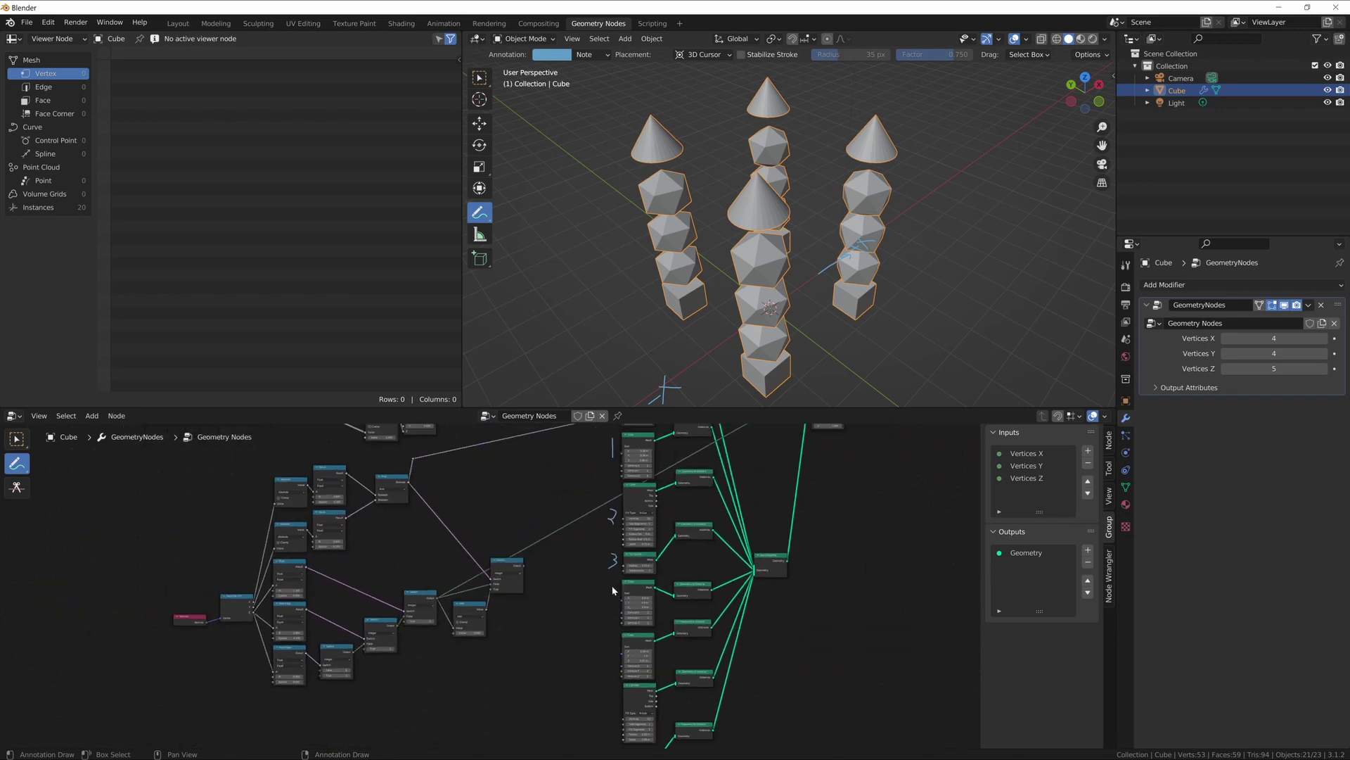
pyautogui.moveTo(548, 578); pyautogui.dragTo(548, 570, button='middle')
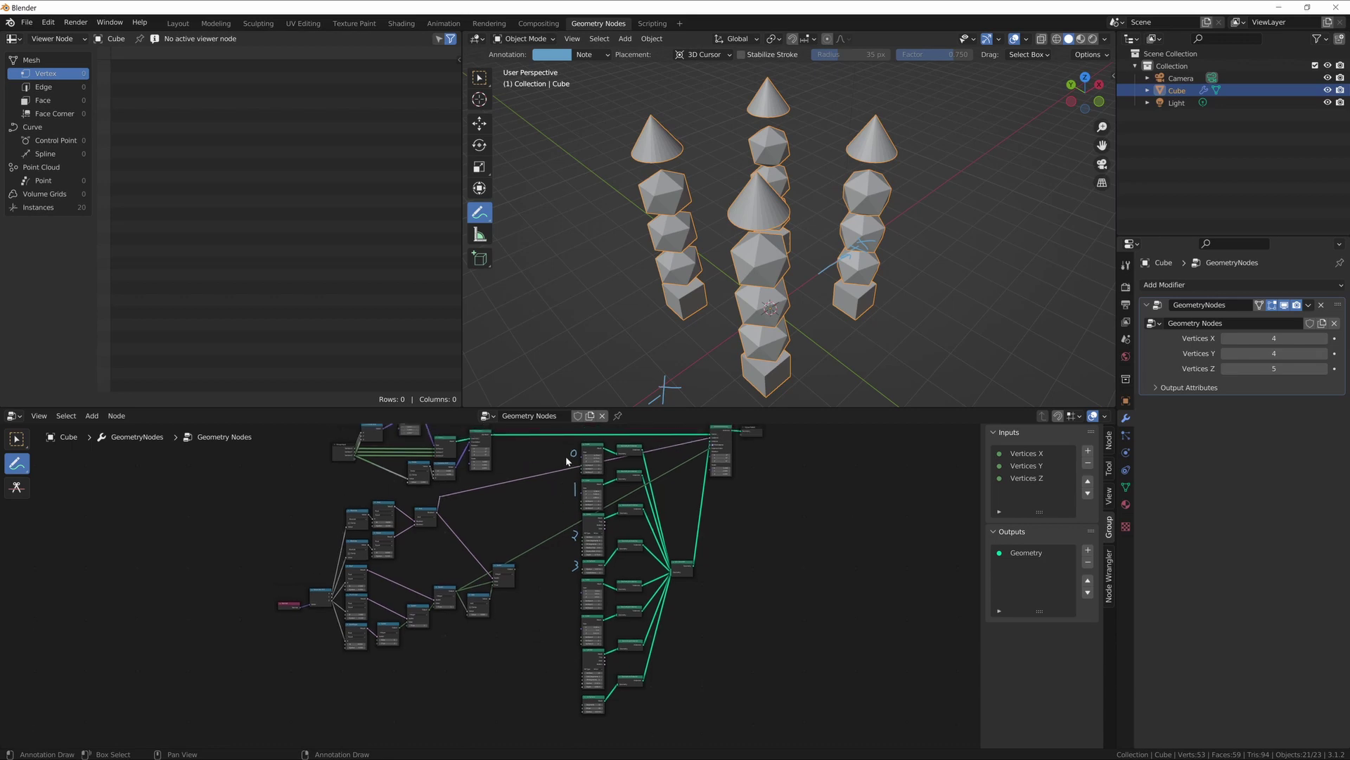
pyautogui.moveTo(565, 456)
pyautogui.mouseDown()
pyautogui.moveTo(543, 565)
pyautogui.moveTo(569, 586)
pyautogui.moveTo(555, 595)
pyautogui.moveTo(581, 595)
pyautogui.moveTo(565, 643)
pyautogui.mouseUp()
# Step: Erase the handwritten index annotations beside the primitive nodes and return to the selection tool
pyautogui.hotkey('shift', 'space')
pyautogui.click(633, 519)
pyautogui.moveTo(575, 457)
pyautogui.mouseDown(button='right')
pyautogui.moveTo(543, 618)
pyautogui.moveTo(559, 599)
pyautogui.mouseUp(button='right')
pyautogui.hotkey('shift', 'space')
pyautogui.click(536, 585)
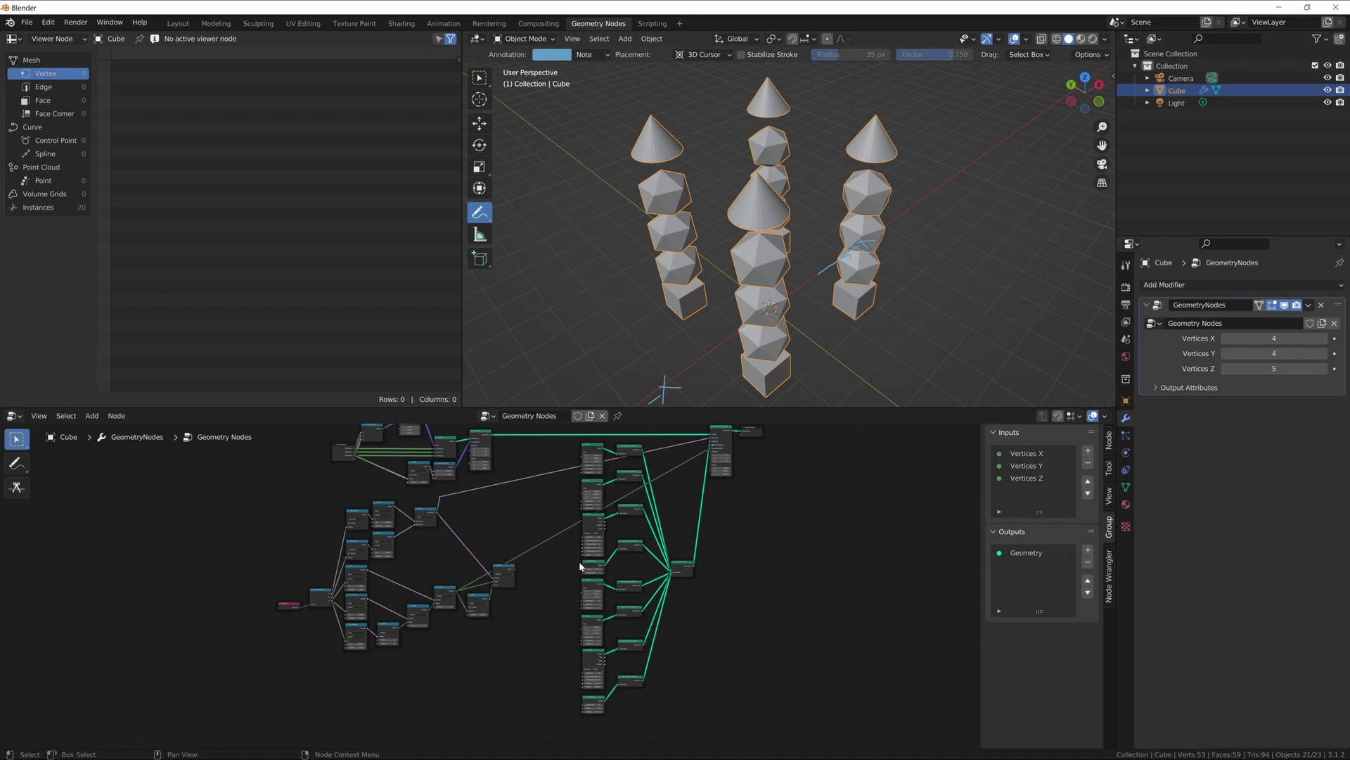
# Step: Connect the new Switch's Output to Instance Index on Instance on Points, and cut the link into its Selection input
pyautogui.scroll(6, 435, 623)
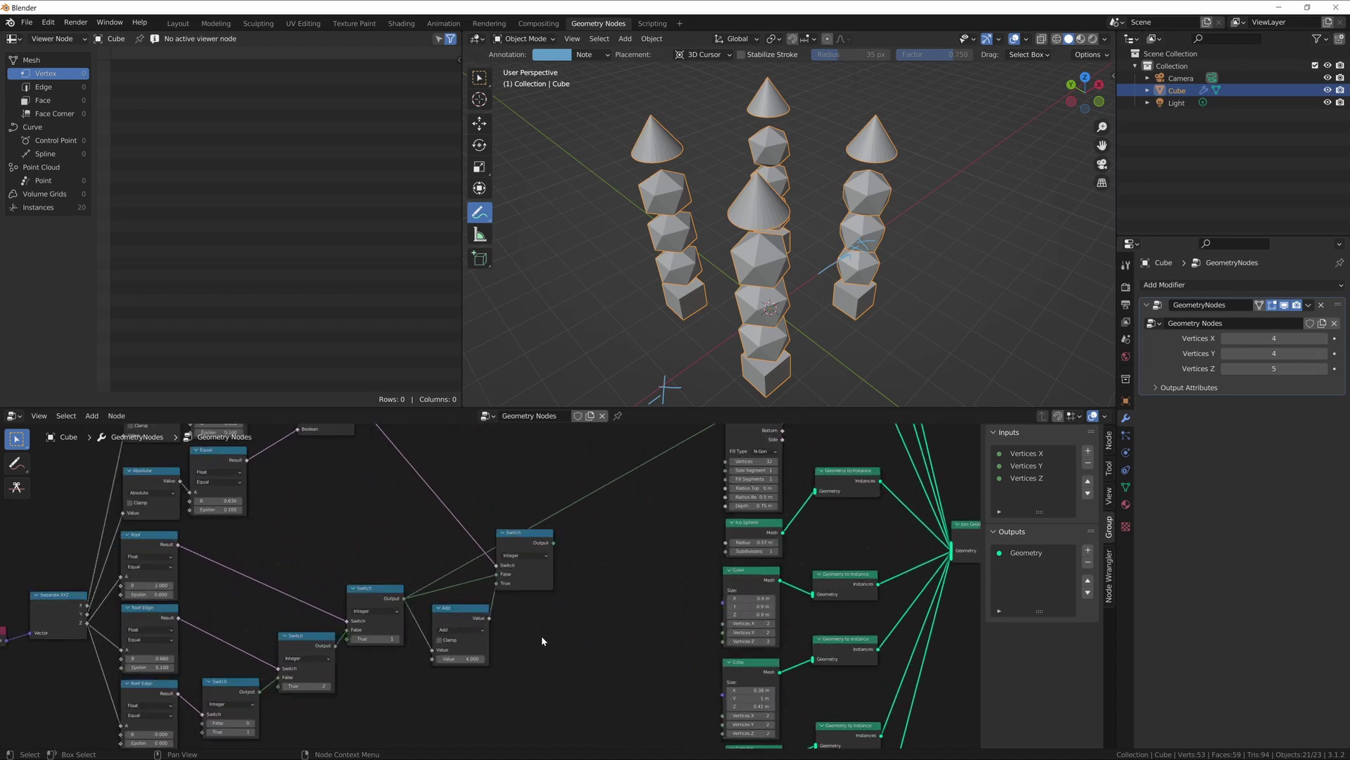
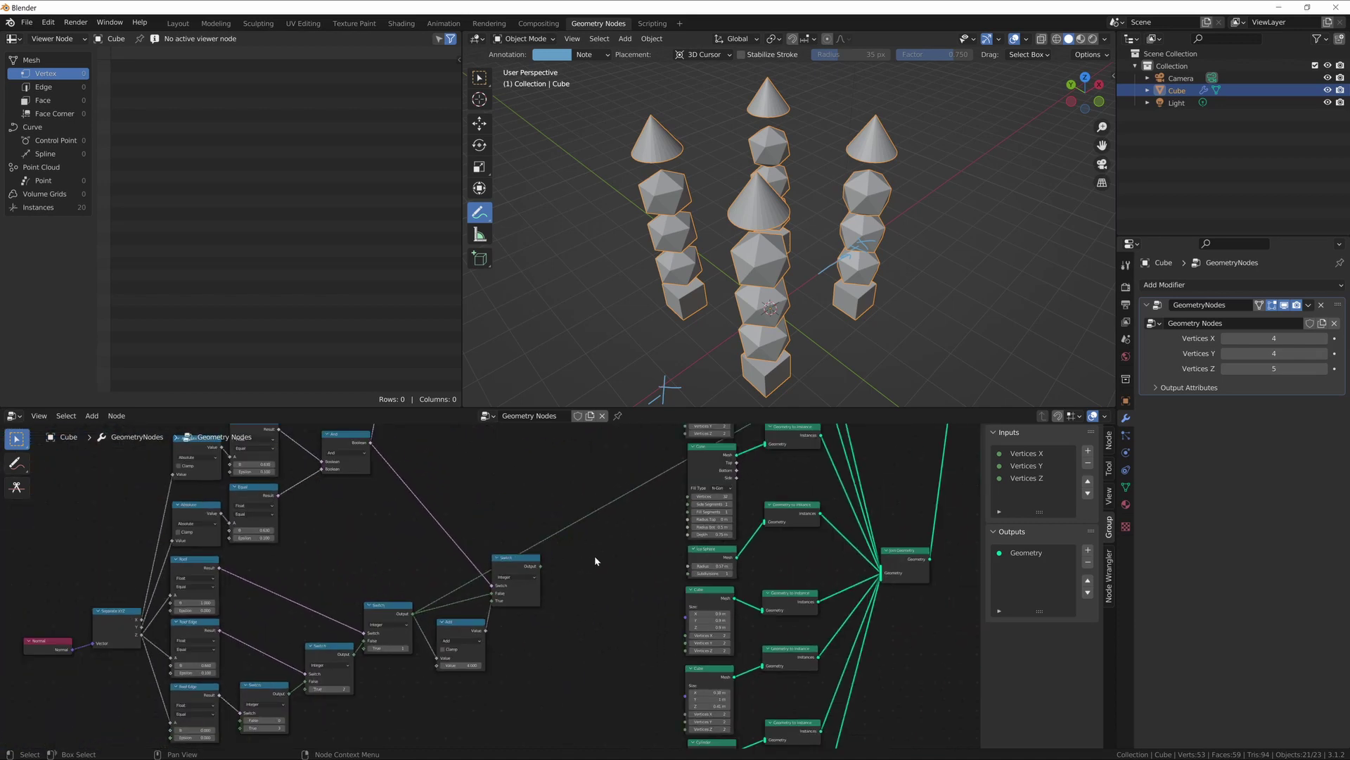
pyautogui.moveTo(466, 614); pyautogui.dragTo(891, 460)
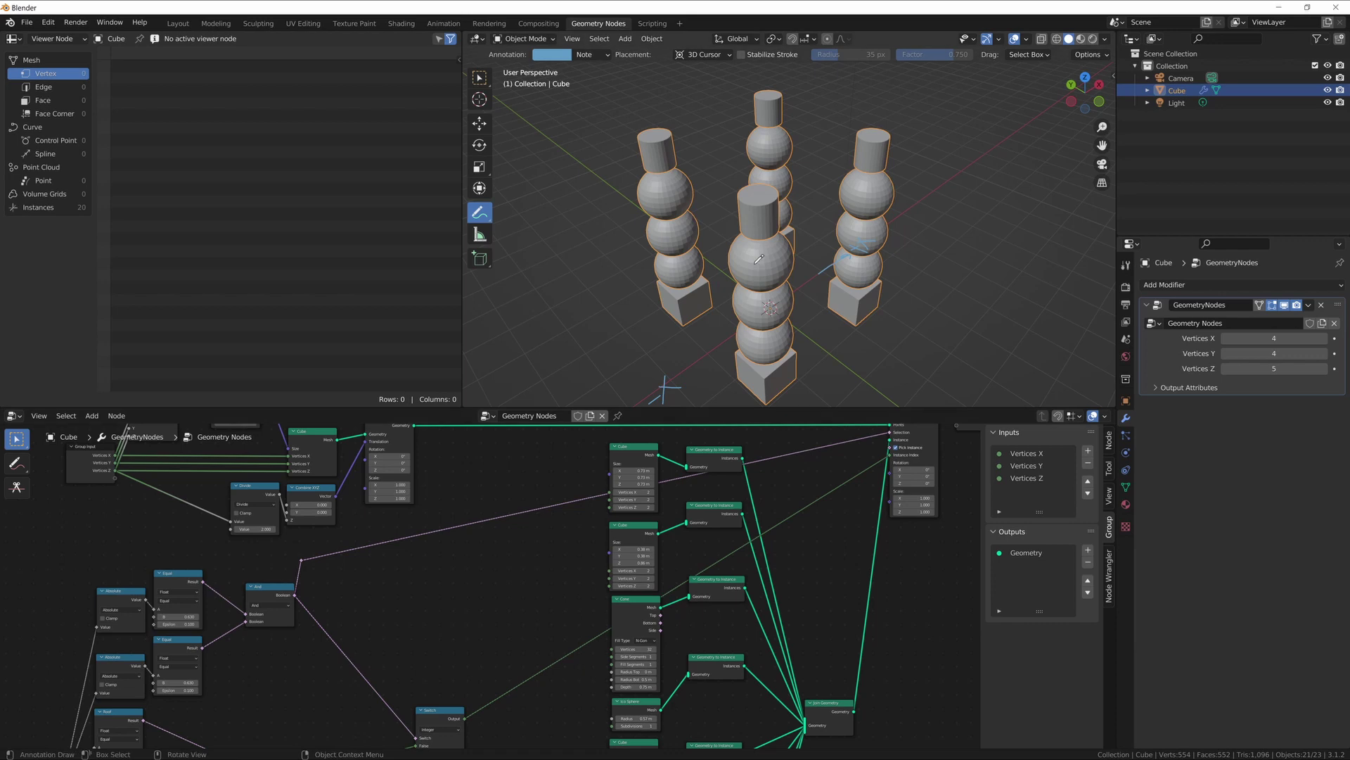
pyautogui.moveTo(517, 540); pyautogui.dragTo(573, 468, button='middle')
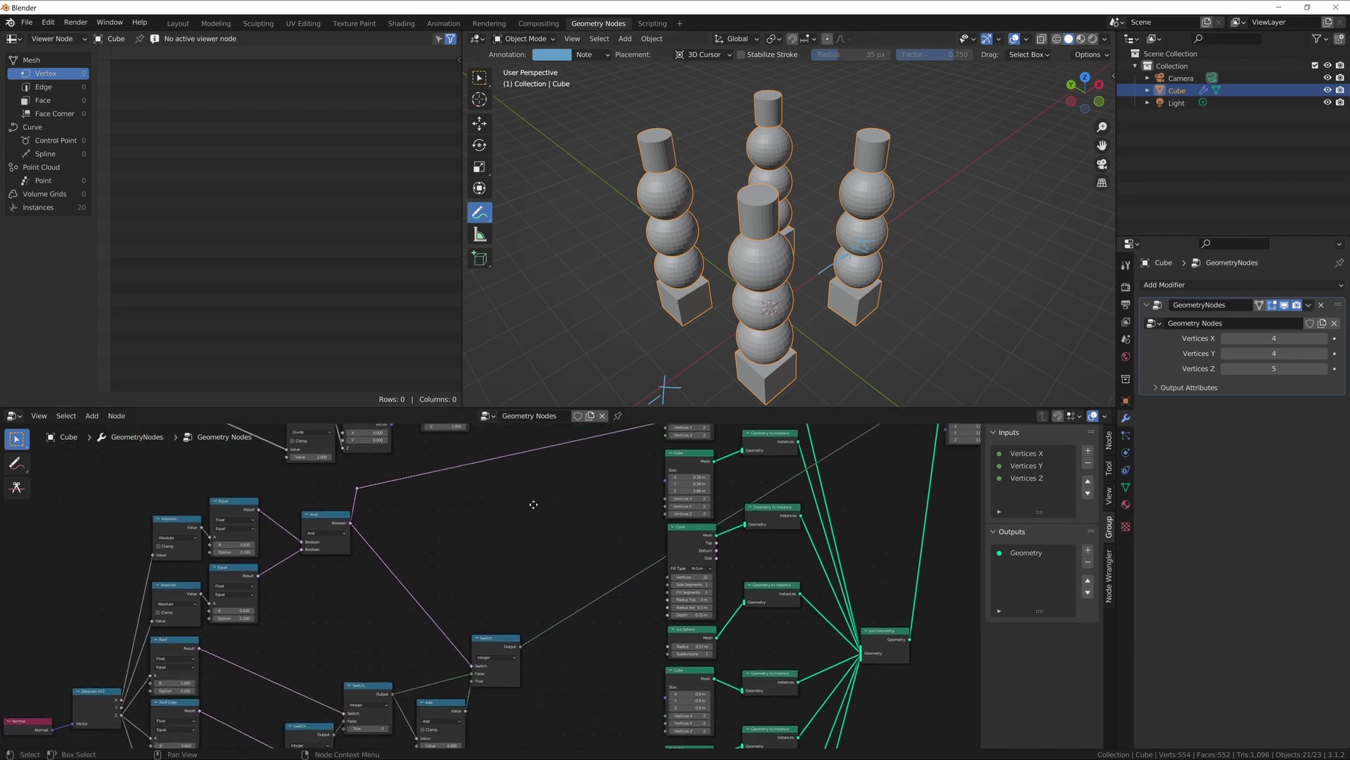
pyautogui.moveTo(551, 542); pyautogui.dragTo(422, 645, button='middle')
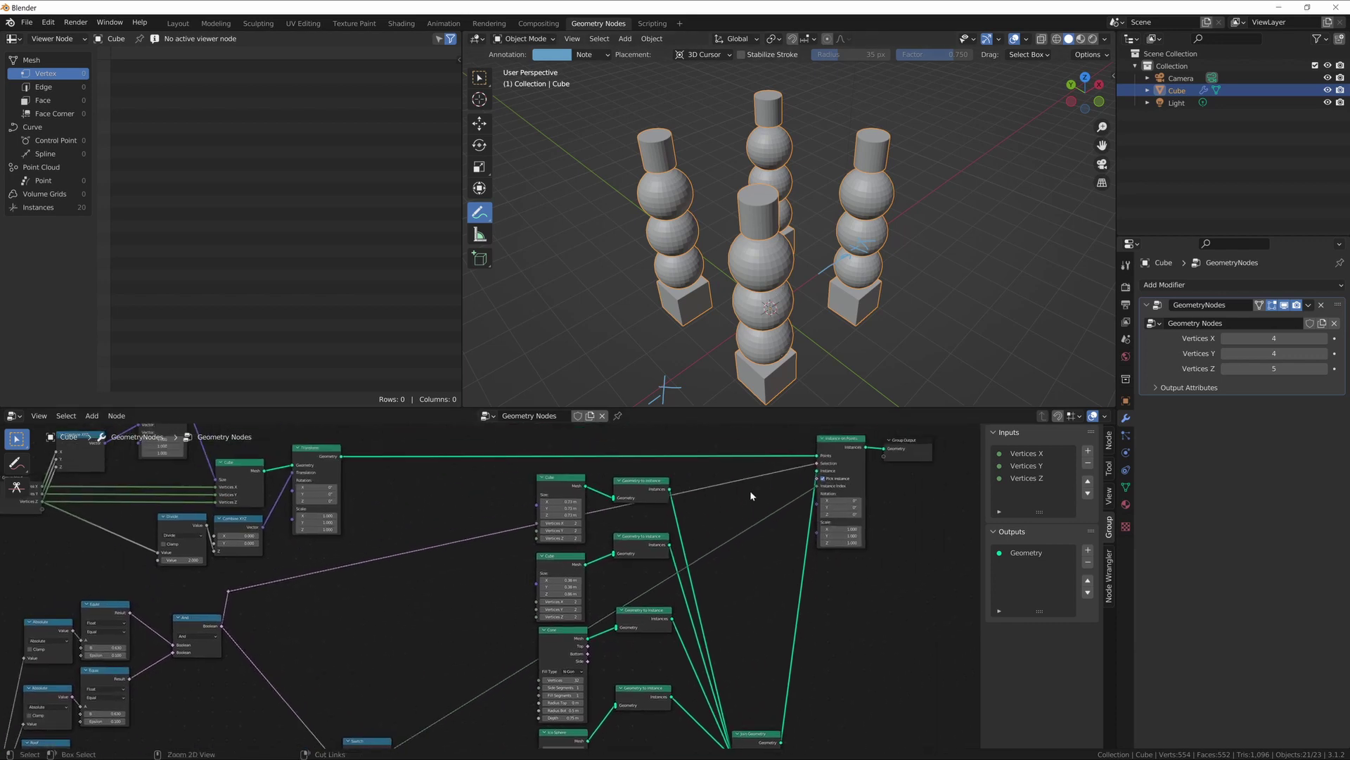
pyautogui.keyDown('ctrl'); pyautogui.moveTo(723, 464); pyautogui.dragTo(731, 485, button='right'); pyautogui.keyUp('ctrl')
pyautogui.moveTo(763, 337); pyautogui.dragTo(722, 159, button='middle')
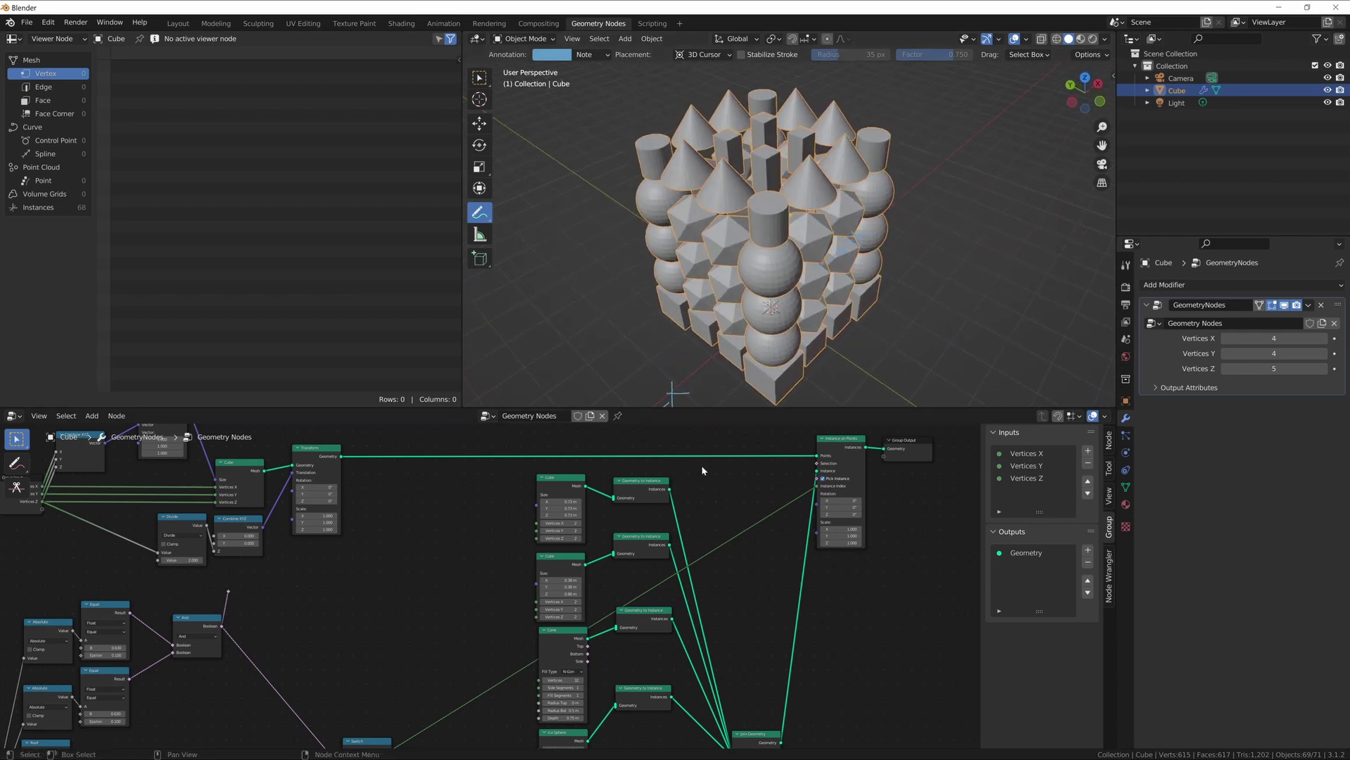
pyautogui.moveTo(751, 158); pyautogui.dragTo(768, 134, button='middle')
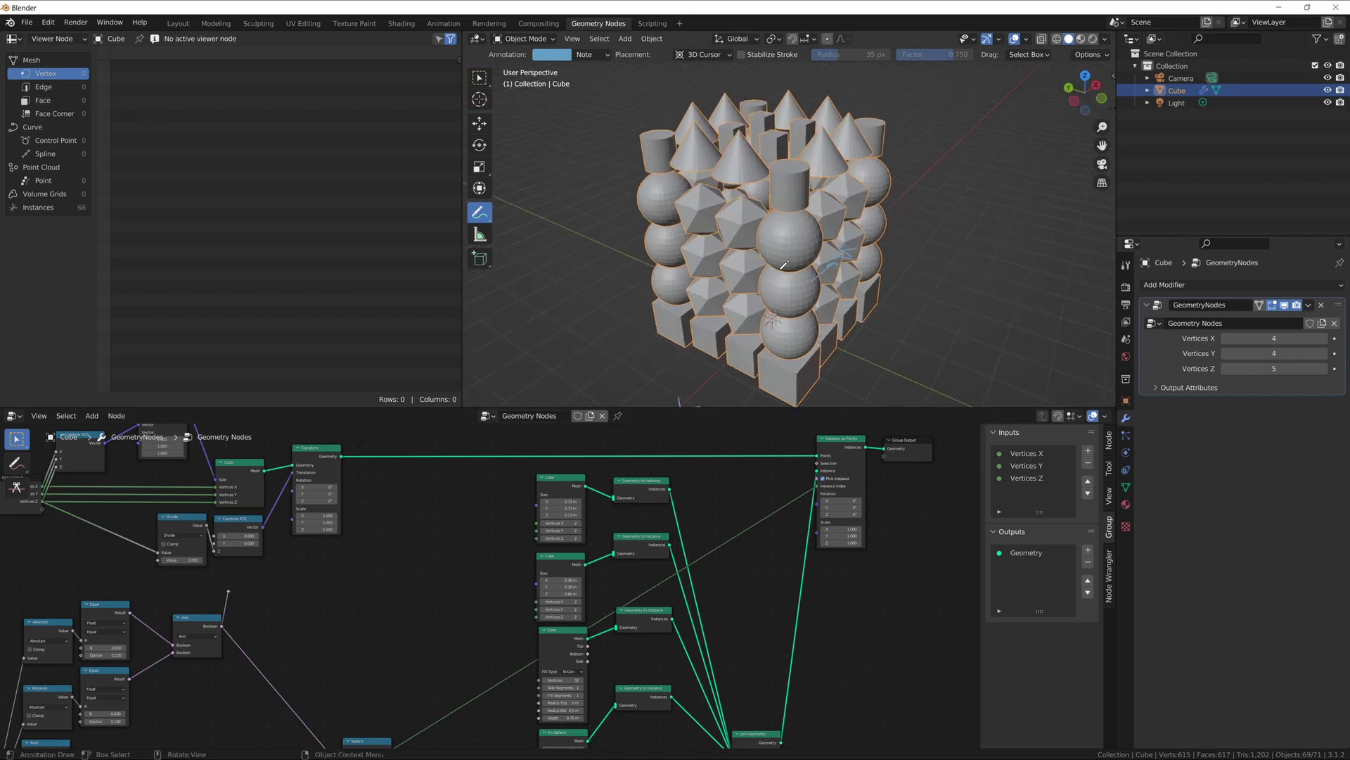
# Step: Circle a bottom-row cube on the front wall with an annotation stroke in the viewport
pyautogui.moveTo(501, 574); pyautogui.dragTo(768, 314, button='middle')
pyautogui.scroll(3, 420, 640)
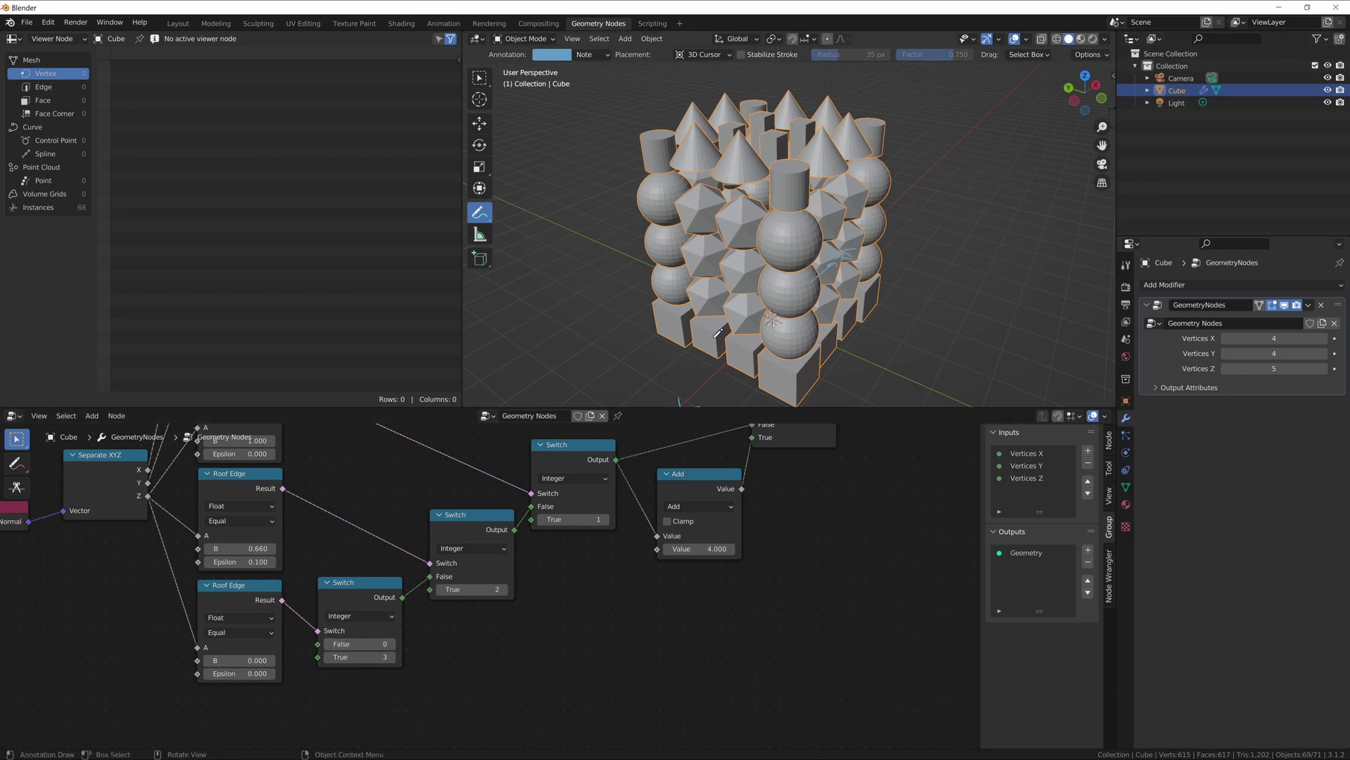
pyautogui.moveTo(718, 346)
pyautogui.mouseDown()
pyautogui.moveTo(709, 360)
pyautogui.moveTo(732, 361)
pyautogui.mouseUp()
# Step: Review the Roof Edge comparisons, the Switch chain and the primitive nodes in the node tree
pyautogui.scroll(-3, 432, 544)
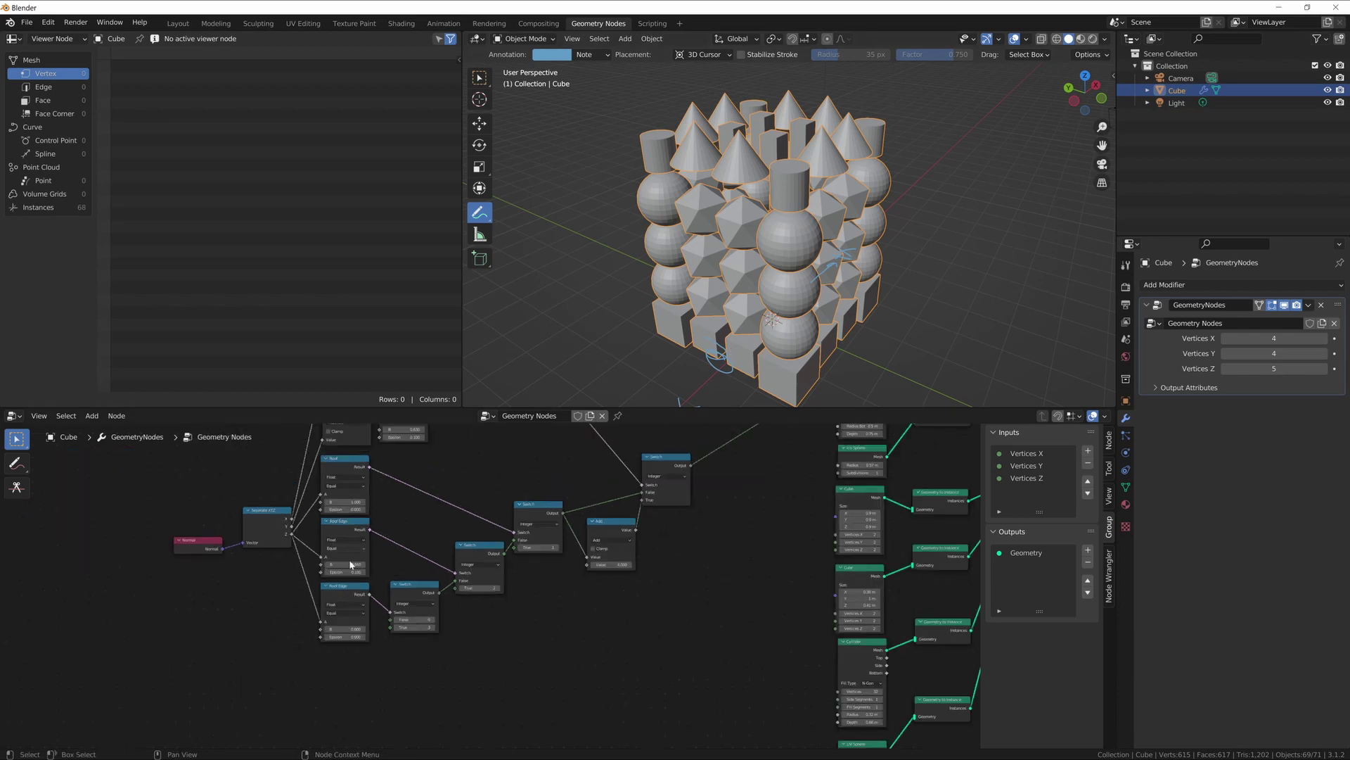
pyautogui.scroll(3, 432, 544)
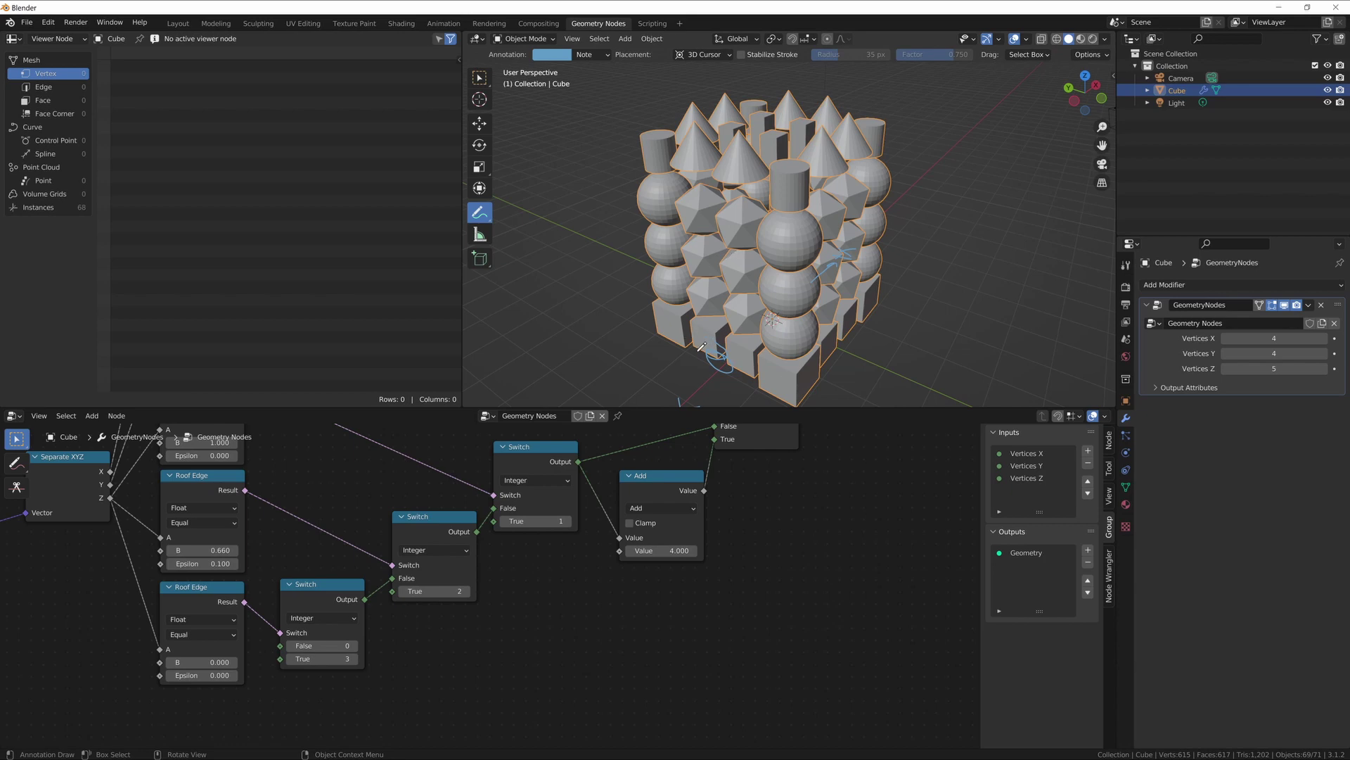
pyautogui.moveTo(843, 493); pyautogui.dragTo(590, 726, button='middle')
pyautogui.moveTo(758, 491); pyautogui.dragTo(672, 599, button='middle')
pyautogui.keyDown('shift'); pyautogui.scroll(5, 680, 664); pyautogui.keyUp('shift')
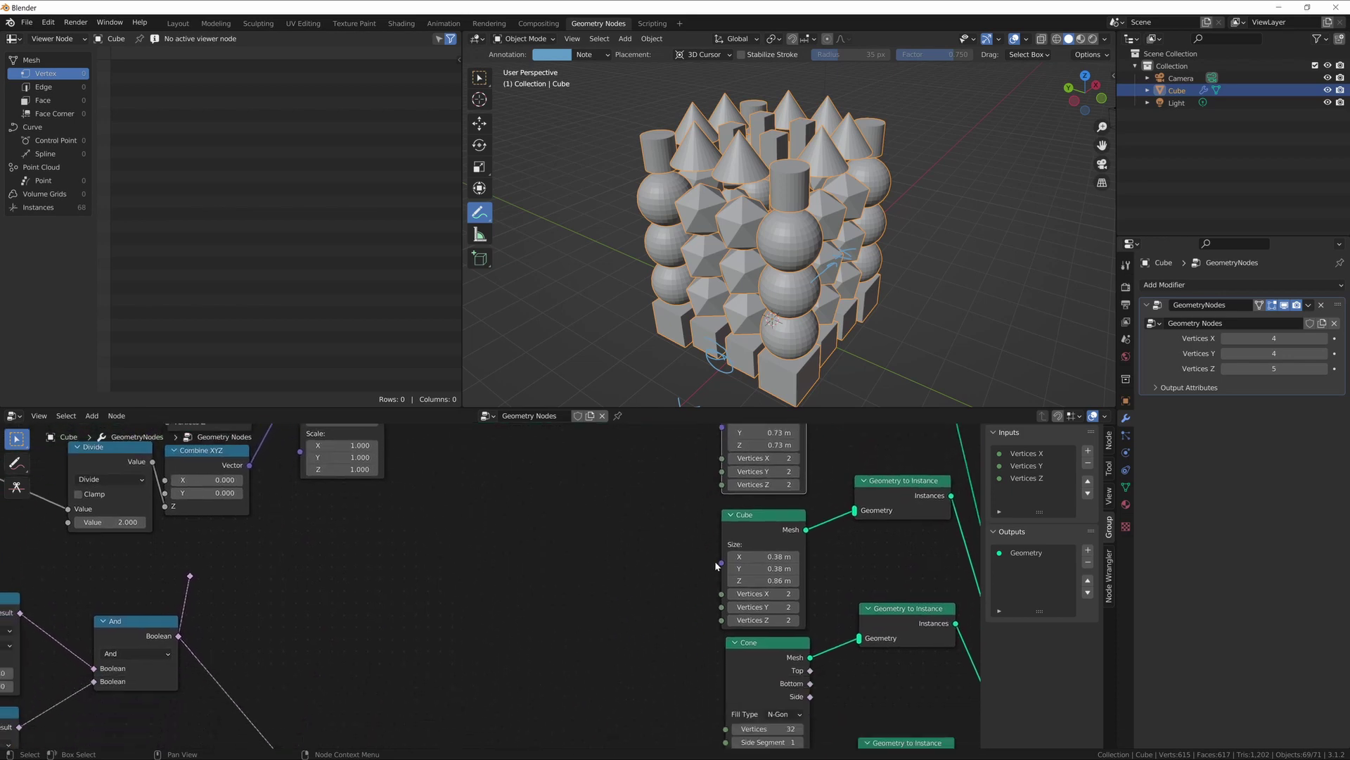
pyautogui.scroll(-5, 612, 633)
pyautogui.moveTo(460, 600); pyautogui.dragTo(509, 519, button='middle')
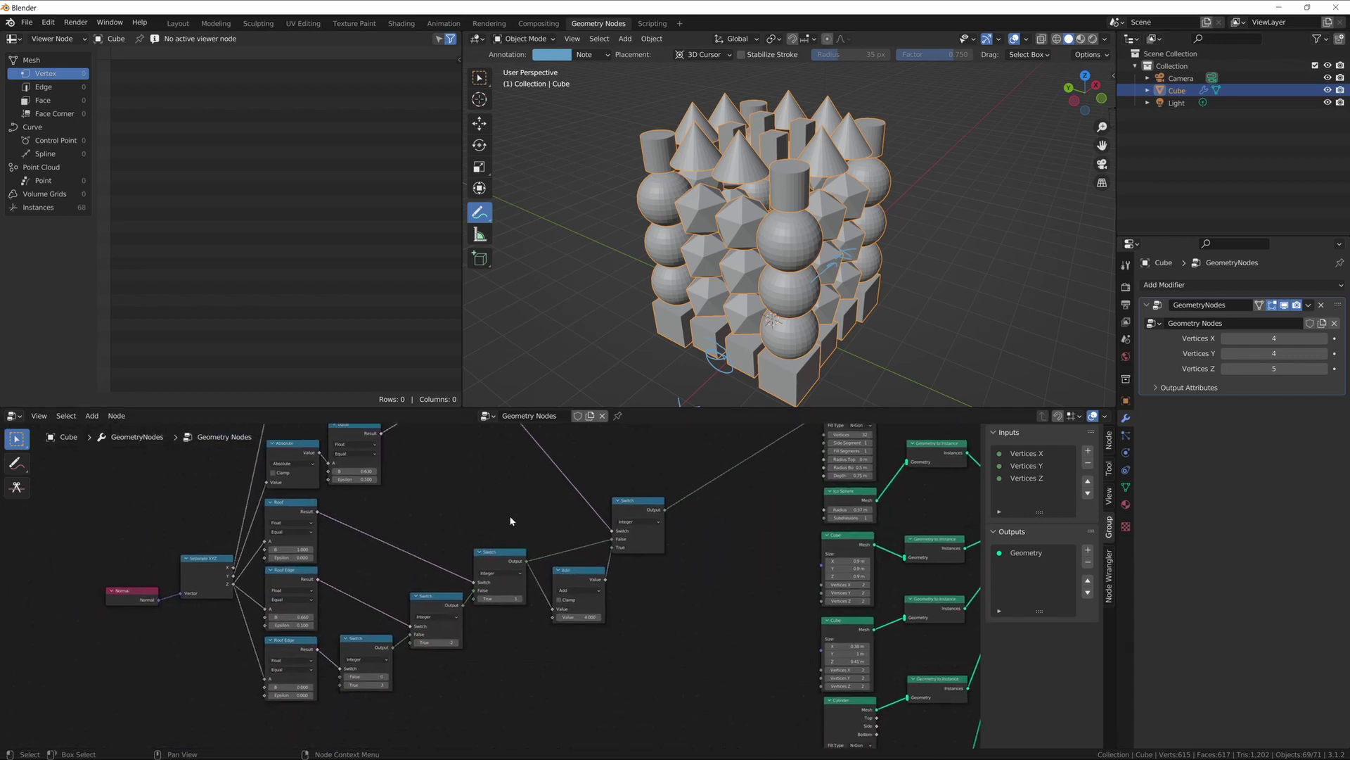
# Step: Examine how the Switch and Add nodes map to the primitive nodes down to the UV Sphere, and the full node tree
pyautogui.scroll(1, 460, 662)
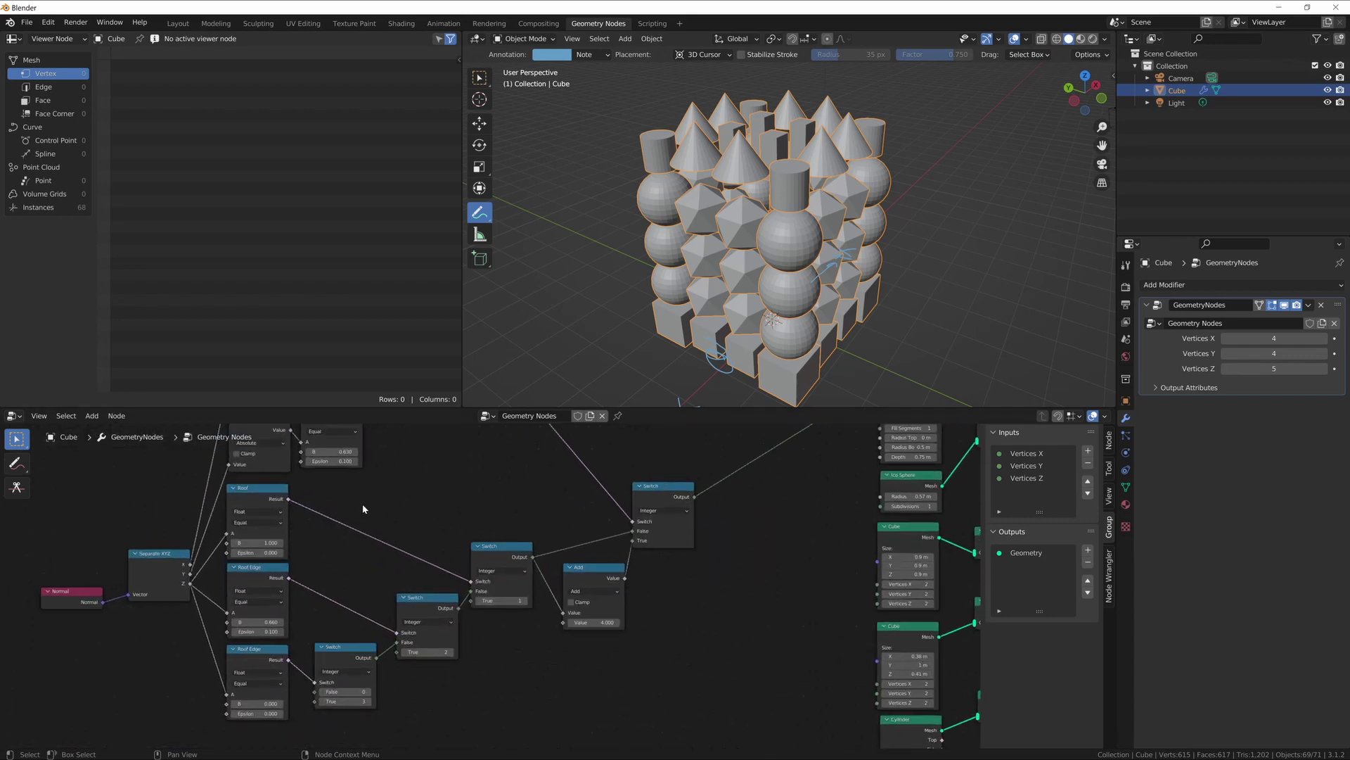
pyautogui.moveTo(527, 493)
pyautogui.mouseDown(button='middle')
pyautogui.moveTo(452, 556)
pyautogui.moveTo(537, 473)
pyautogui.mouseUp(button='middle')
pyautogui.moveTo(646, 539); pyautogui.dragTo(571, 599, button='middle')
pyautogui.moveTo(703, 527); pyautogui.dragTo(661, 636, button='middle')
pyautogui.moveTo(654, 504); pyautogui.dragTo(611, 434, button='middle')
pyautogui.scroll(-3, 619, 620)
pyautogui.scroll(-2, 645, 467)
pyautogui.scroll(2, 618, 576)
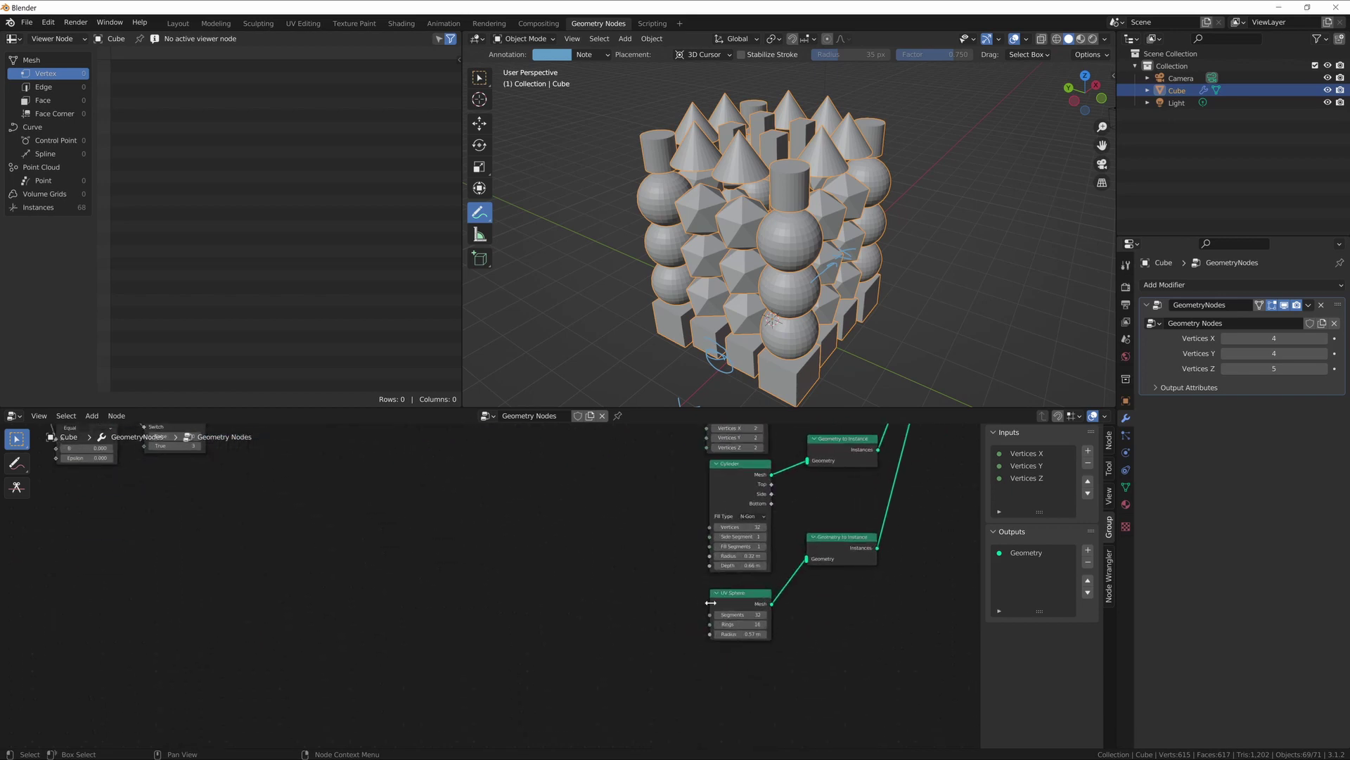
pyautogui.click(728, 602)
pyautogui.moveTo(647, 500); pyautogui.dragTo(577, 560, button='middle')
pyautogui.press('Home')
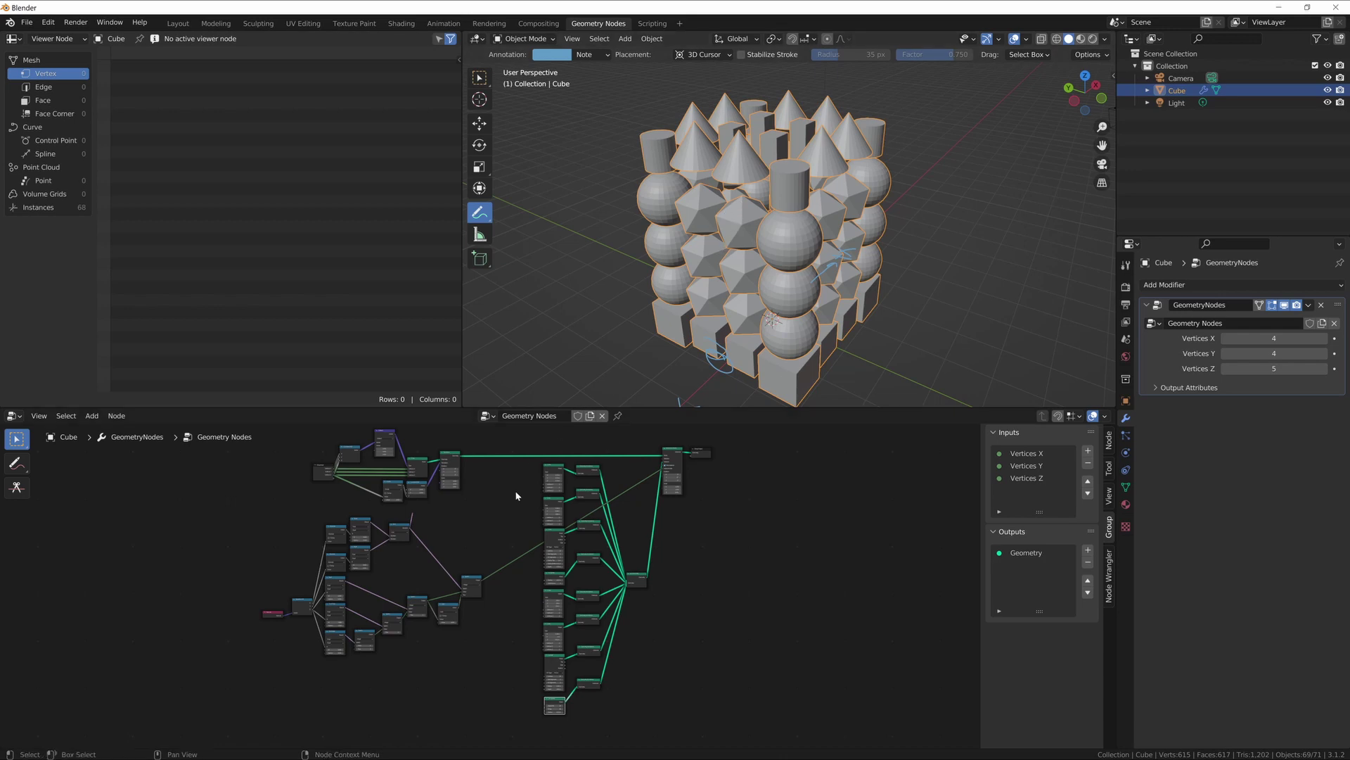
pyautogui.moveTo(517, 496); pyautogui.dragTo(530, 521, button='middle')
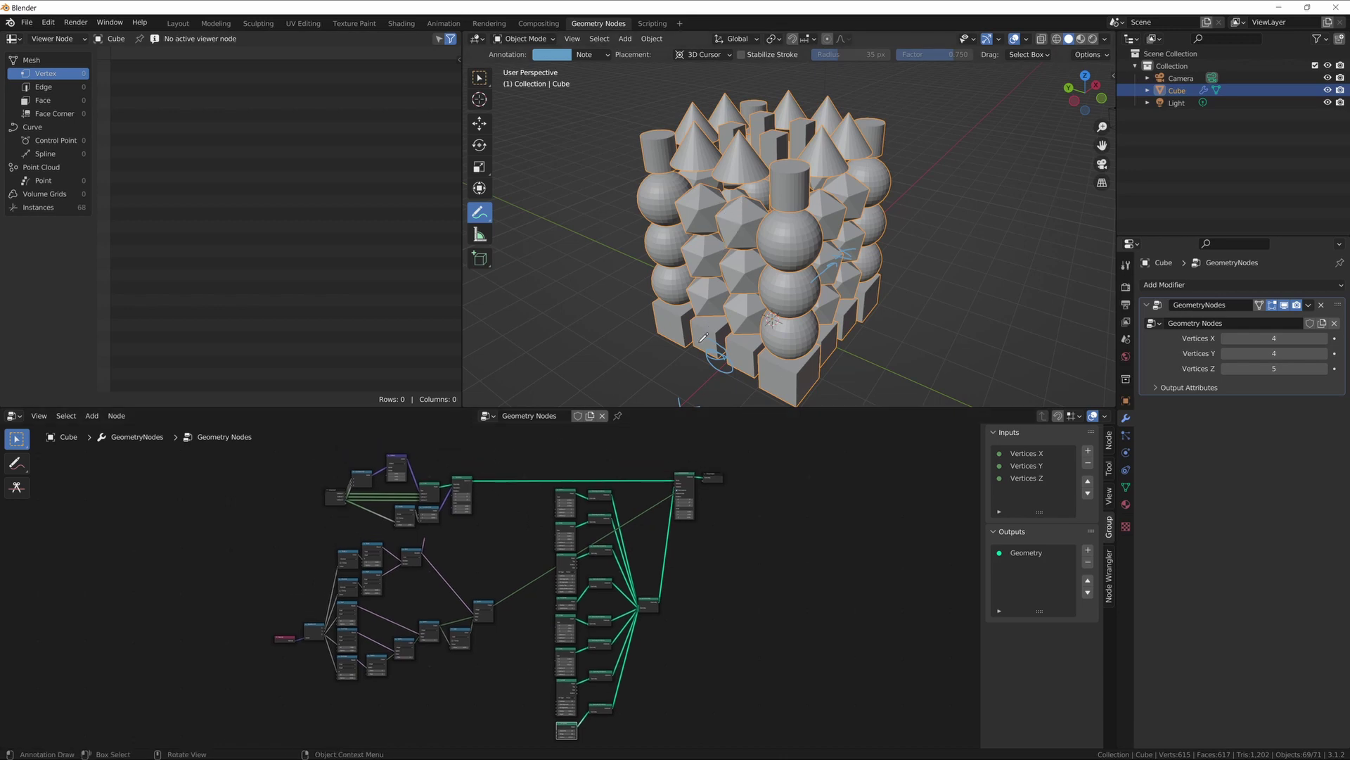
# Step: Try an outward arrow annotation on the building's wall and undo that stroke in top view
pyautogui.moveTo(731, 134); pyautogui.dragTo(706, 151, button='middle')
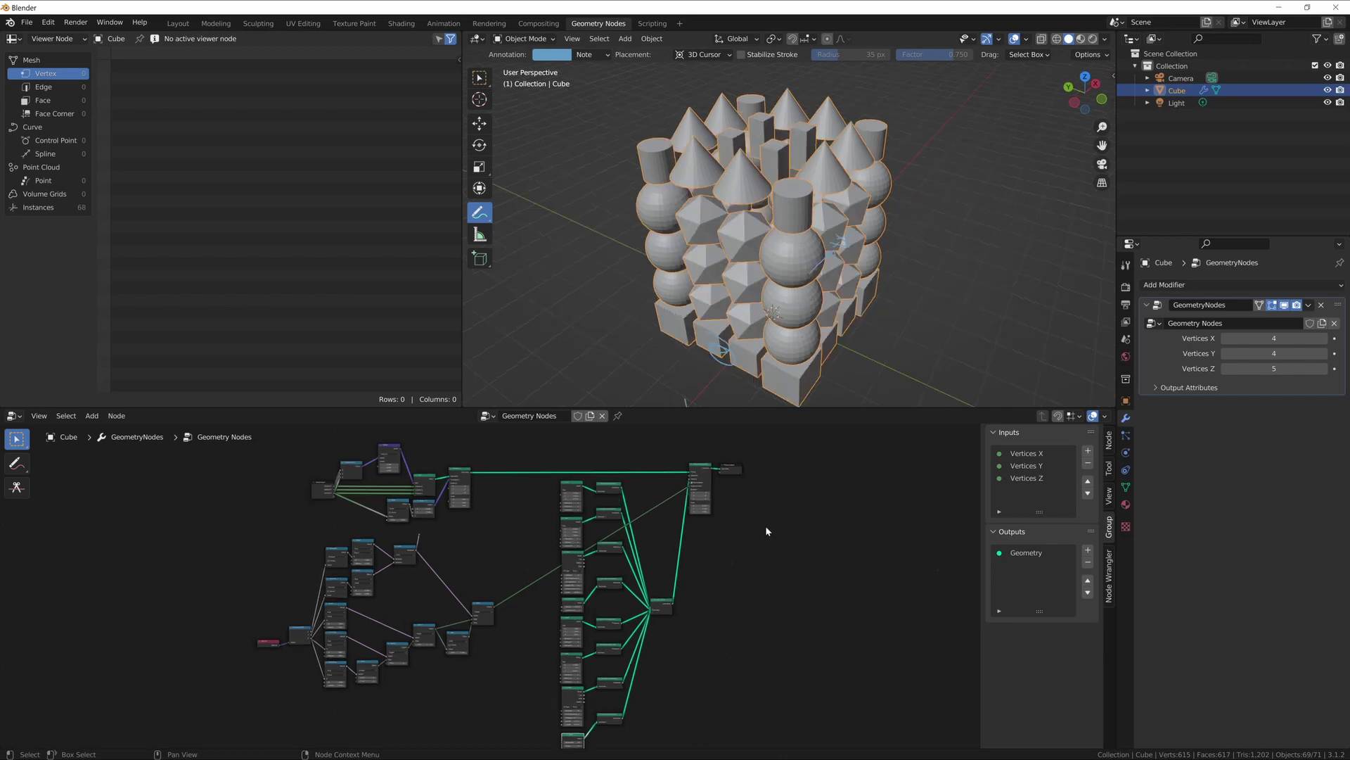
pyautogui.moveTo(783, 253); pyautogui.dragTo(692, 222, button='middle')
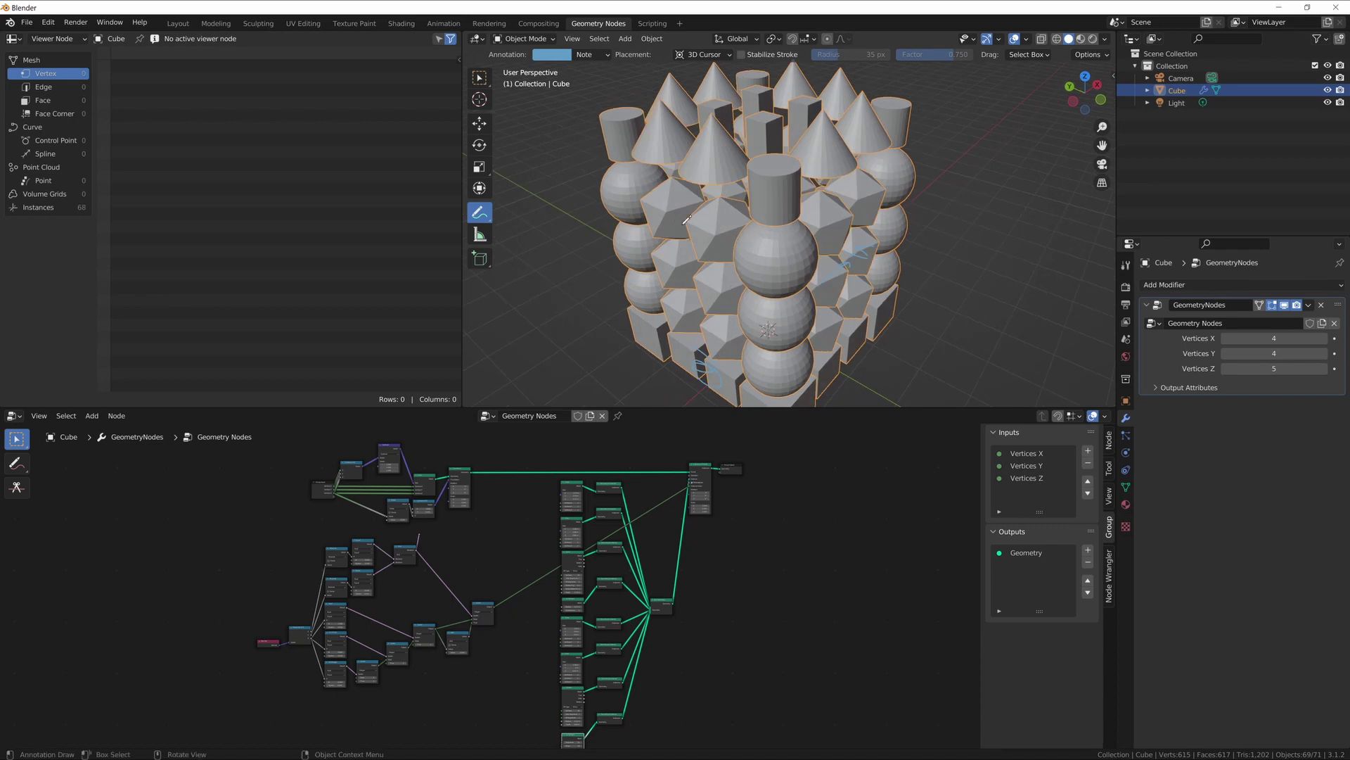
pyautogui.moveTo(650, 214)
pyautogui.mouseDown()
pyautogui.moveTo(560, 271)
pyautogui.moveTo(607, 265)
pyautogui.mouseUp()
pyautogui.press('KP_7')
pyautogui.press('KP_7')
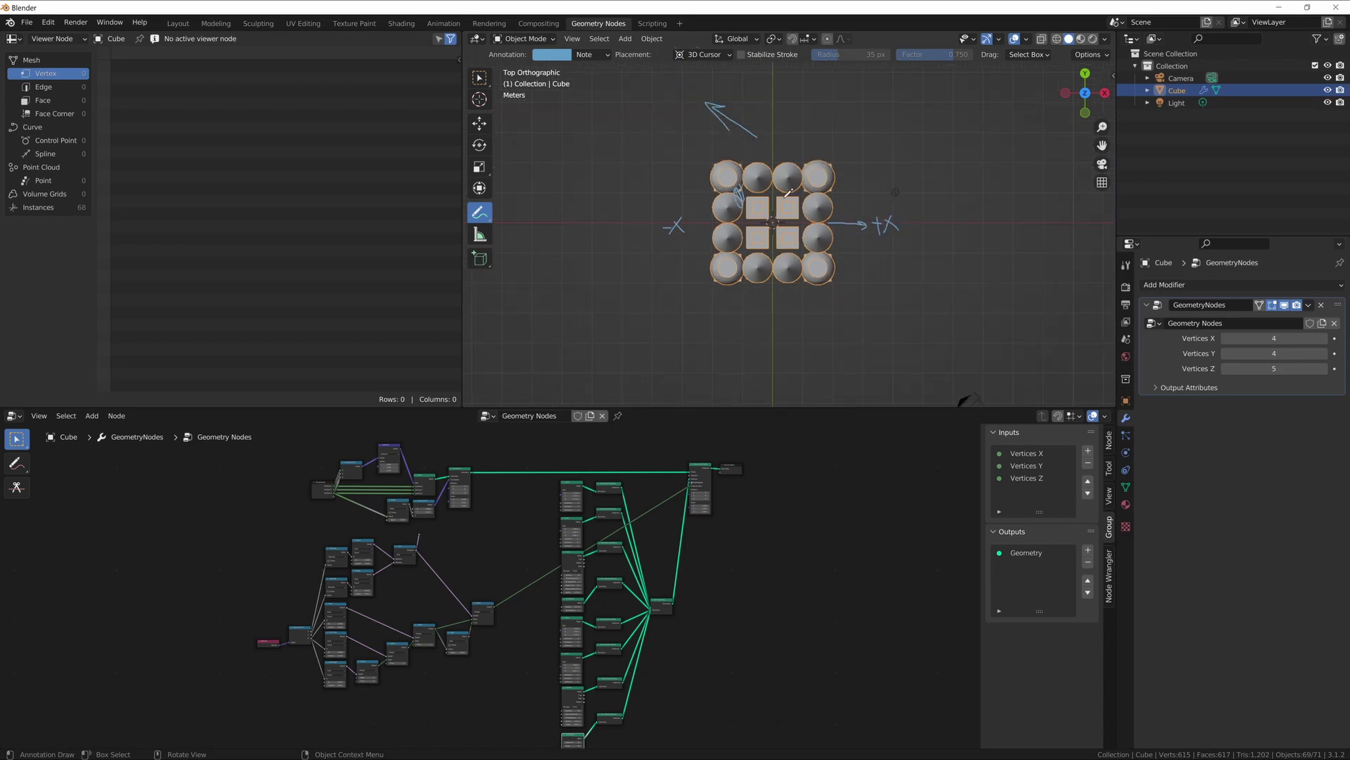
pyautogui.hotkey('ctrl', 'z')
# Step: Annotate the top view with four arrows pointing outward, one from each side of the building
pyautogui.keyDown('shift'); pyautogui.moveTo(777, 181); pyautogui.dragTo(770, 223, button='middle'); pyautogui.keyUp('shift')
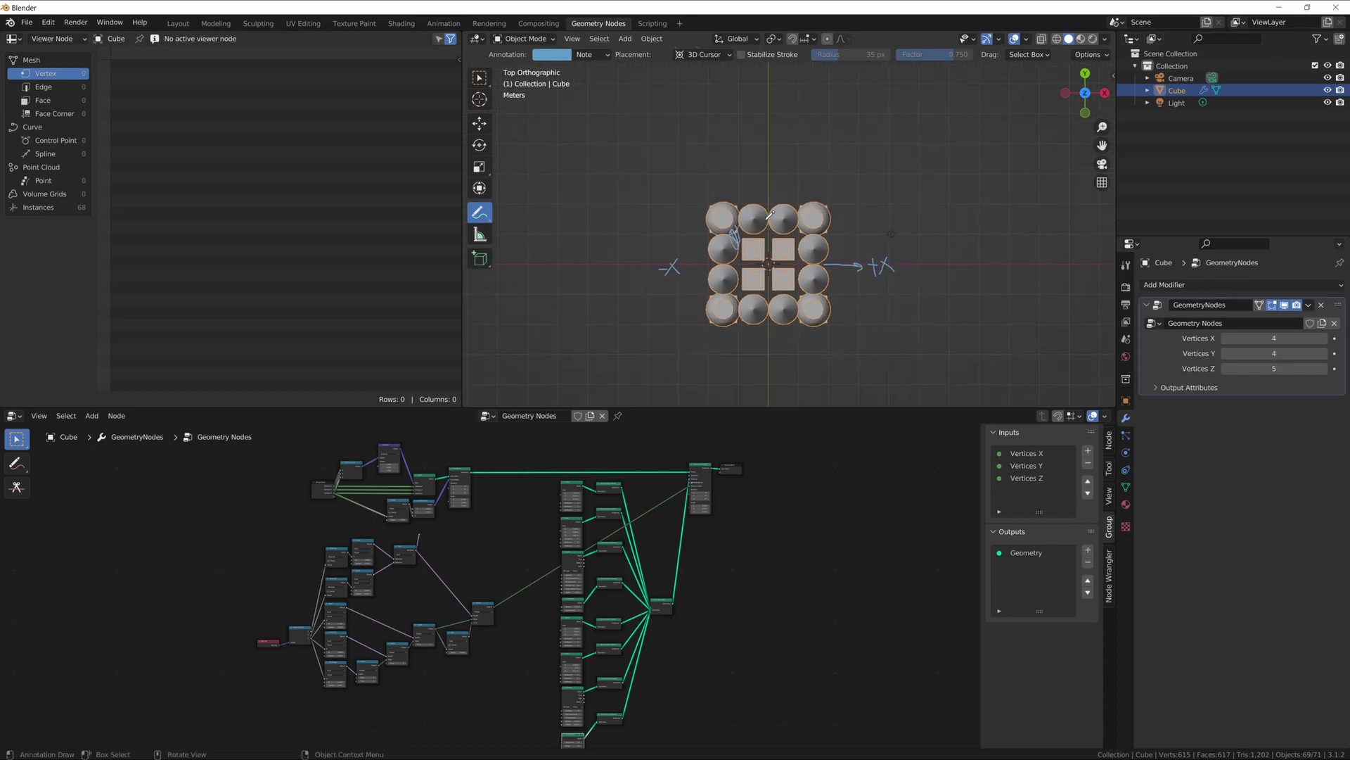
pyautogui.moveTo(761, 205)
pyautogui.mouseDown()
pyautogui.moveTo(766, 156)
pyautogui.moveTo(768, 178)
pyautogui.mouseUp()
pyautogui.moveTo(709, 250)
pyautogui.mouseDown()
pyautogui.moveTo(687, 243)
pyautogui.moveTo(680, 266)
pyautogui.mouseUp()
pyautogui.moveTo(818, 245)
pyautogui.mouseDown()
pyautogui.moveTo(853, 243)
pyautogui.moveTo(857, 260)
pyautogui.mouseUp()
pyautogui.moveTo(764, 324)
pyautogui.mouseDown()
pyautogui.moveTo(747, 355)
pyautogui.moveTo(771, 347)
pyautogui.mouseUp()
pyautogui.scroll(5, 756, 525)
pyautogui.moveTo(695, 530); pyautogui.dragTo(572, 621, button='middle')
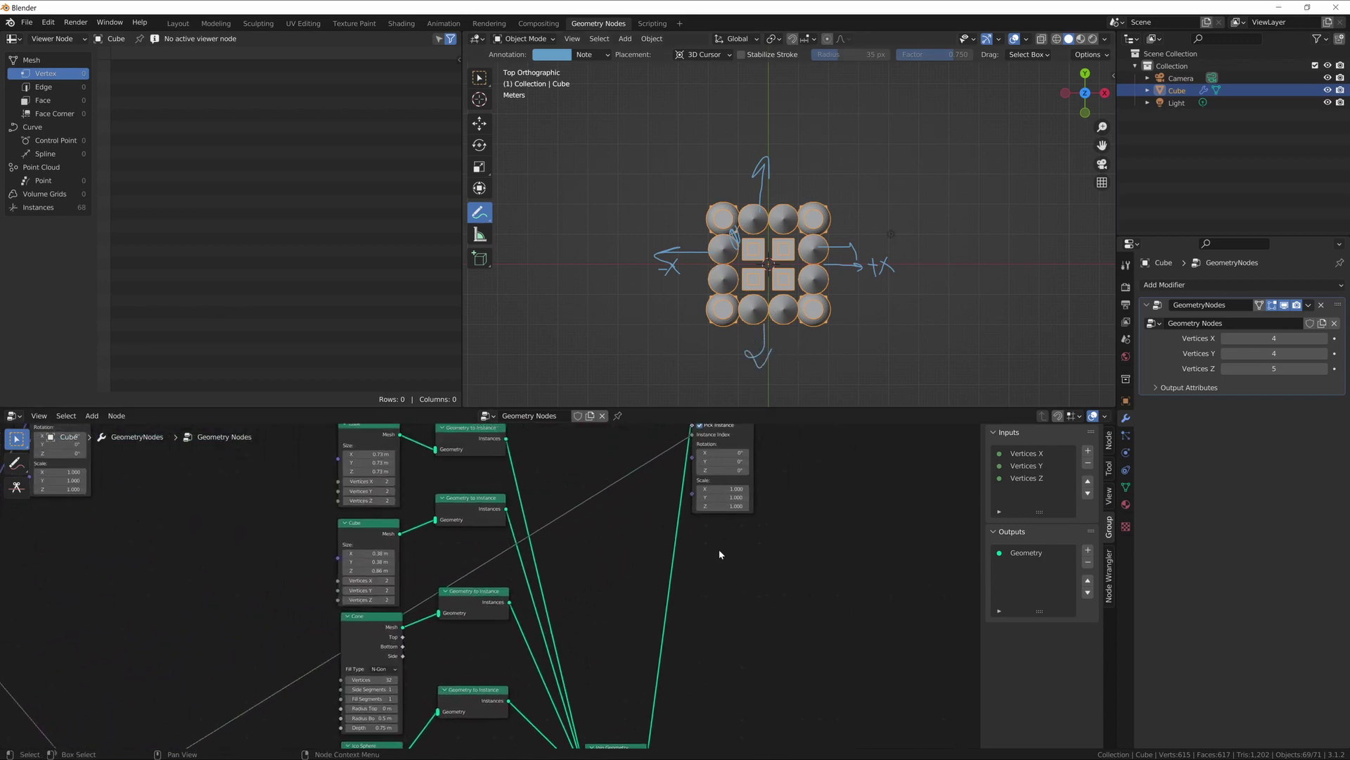
pyautogui.moveTo(644, 315); pyautogui.dragTo(877, 248, button='middle')
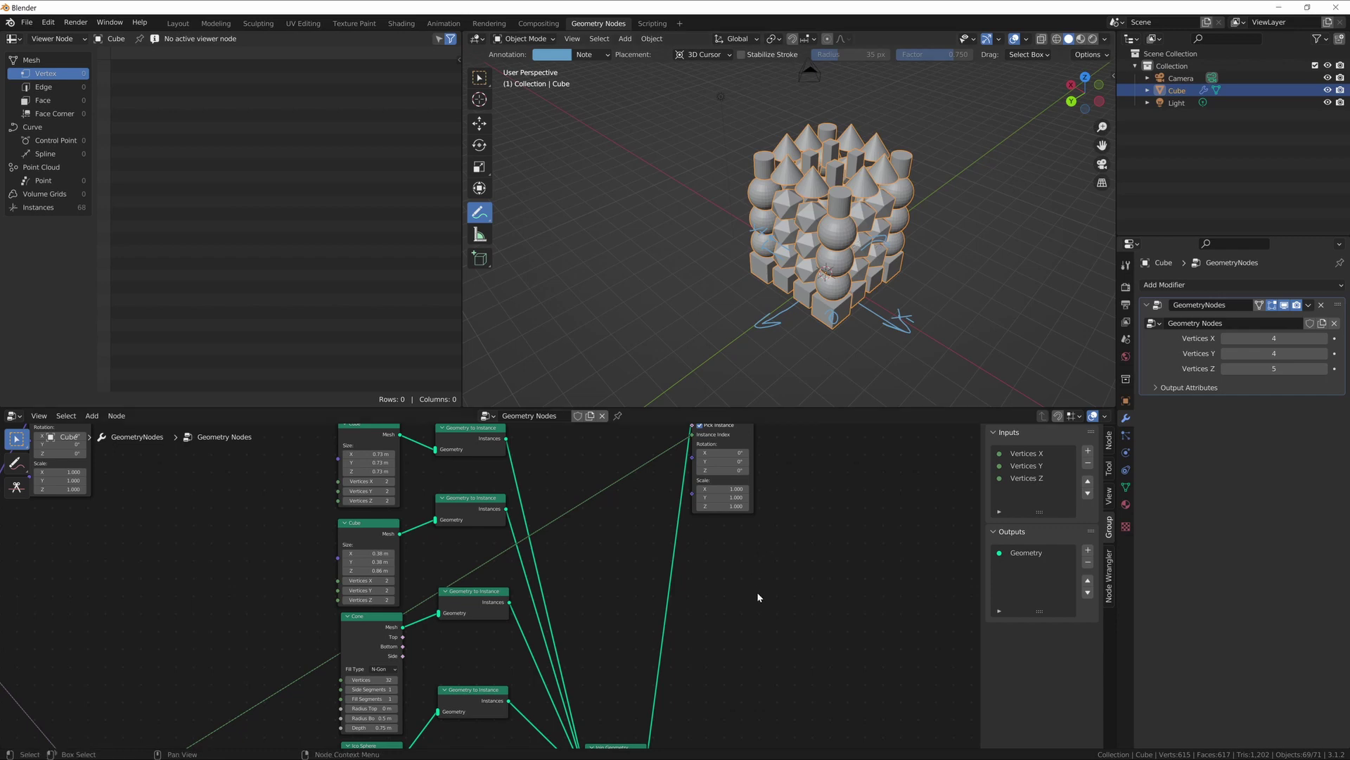
pyautogui.scroll(-7, 750, 596)
pyautogui.moveTo(750, 597); pyautogui.dragTo(773, 526, button='middle')
pyautogui.scroll(-2, 776, 561)
pyautogui.scroll(-2, 767, 564)
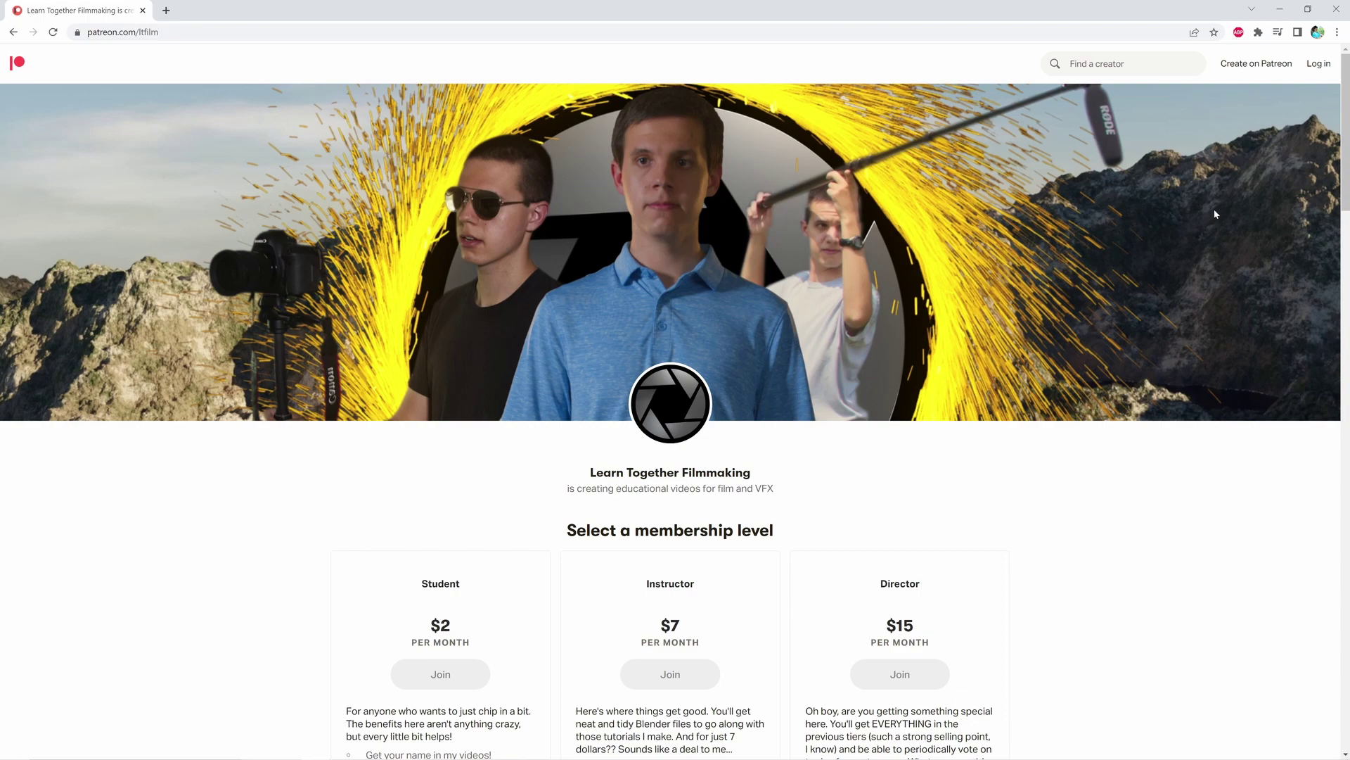
# Step: Switch to the Learn Together Filmmaking Patreon page, show all membership levels and expand the Producer level's description
pyautogui.scroll(-5, 1064, 382)
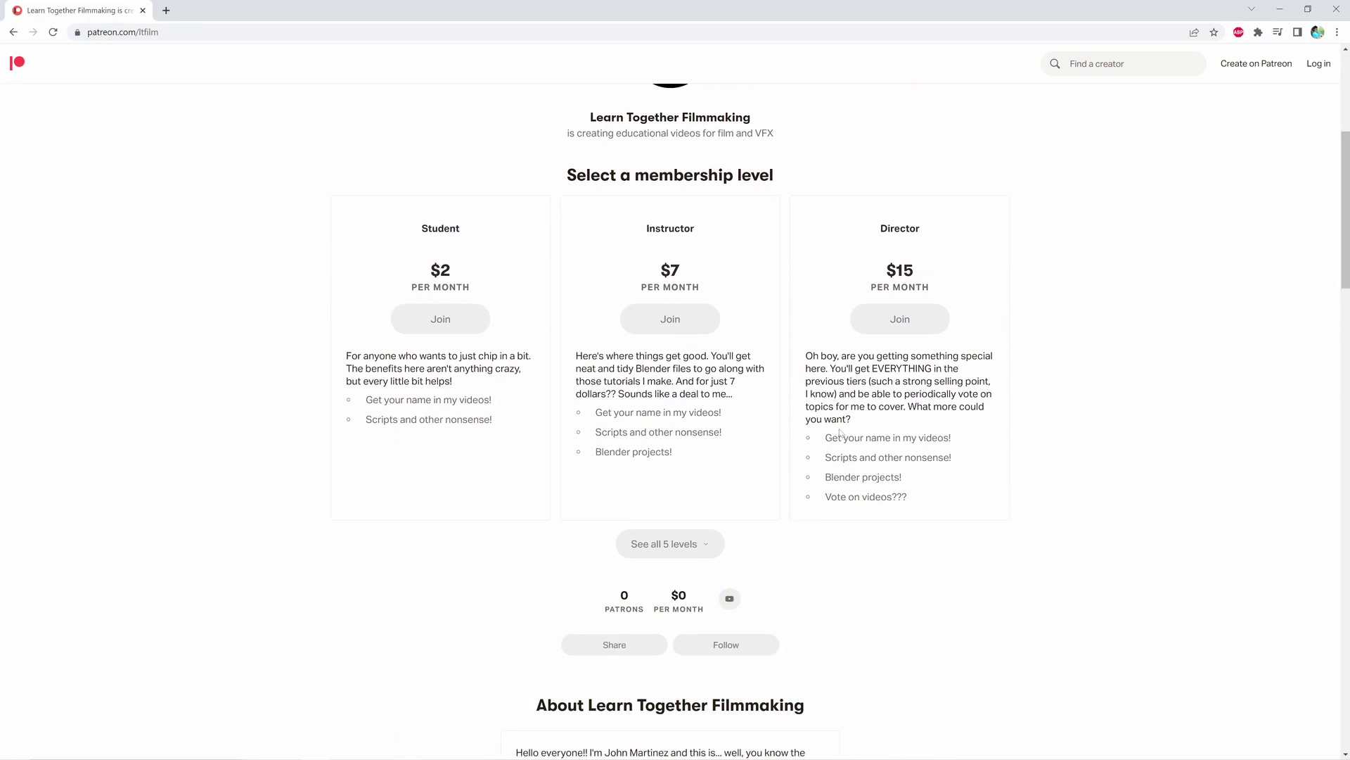
pyautogui.click(664, 555)
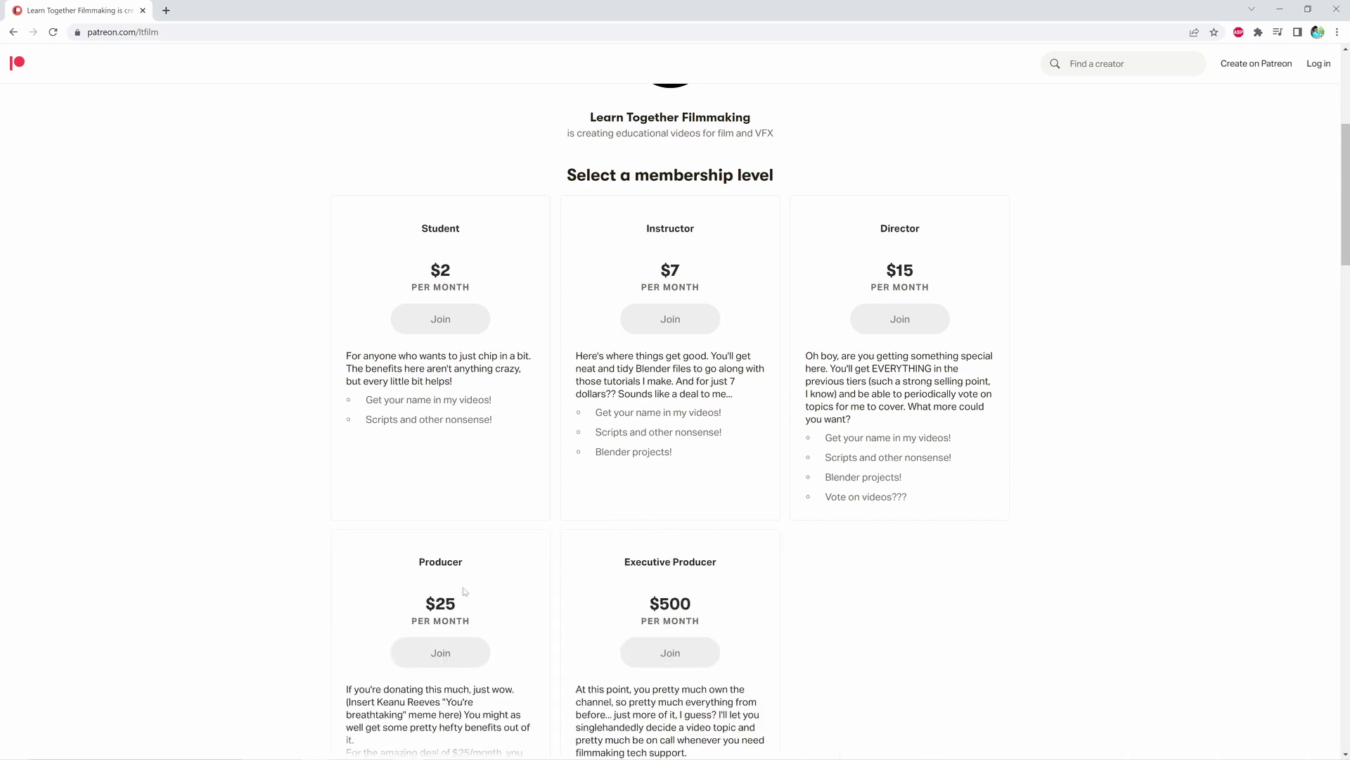
pyautogui.scroll(-1, 464, 591)
pyautogui.scroll(-2, 709, 518)
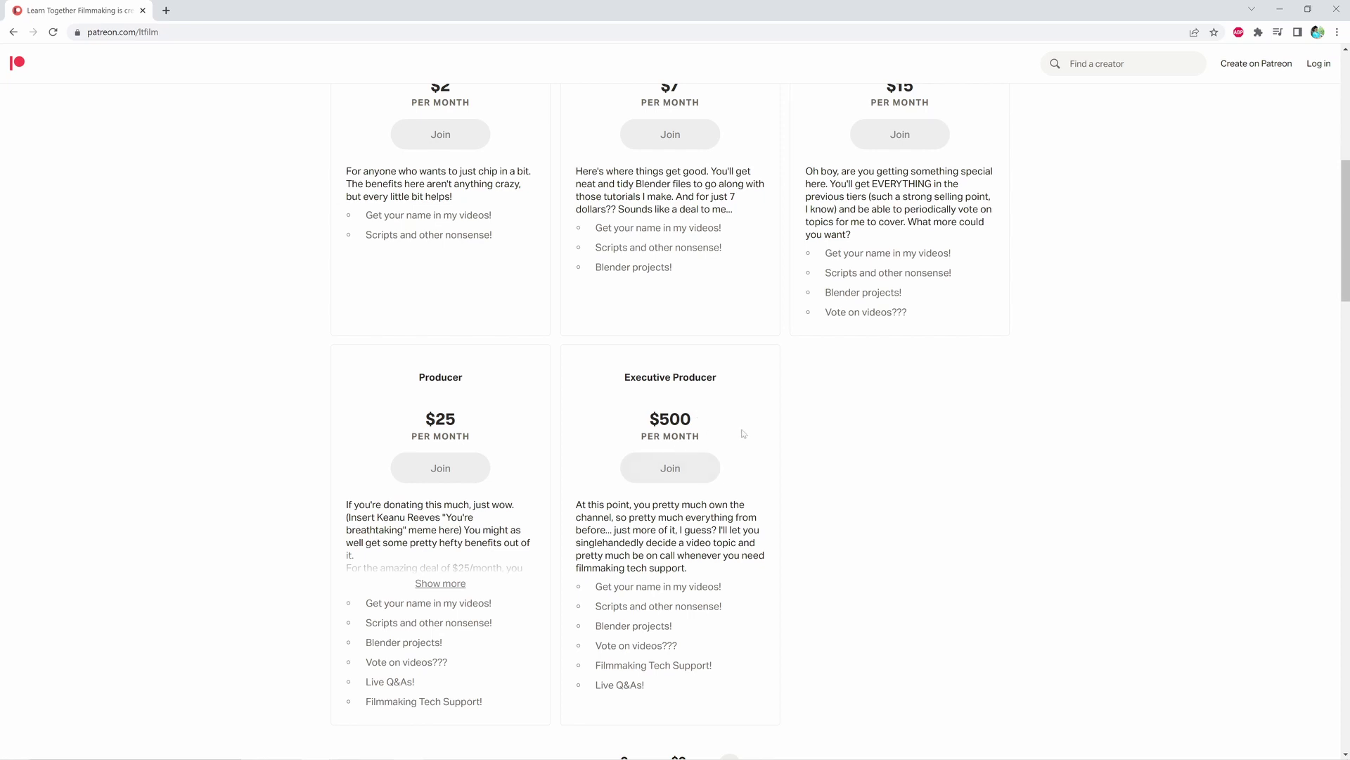
pyautogui.scroll(1, 738, 624)
pyautogui.click(440, 646)
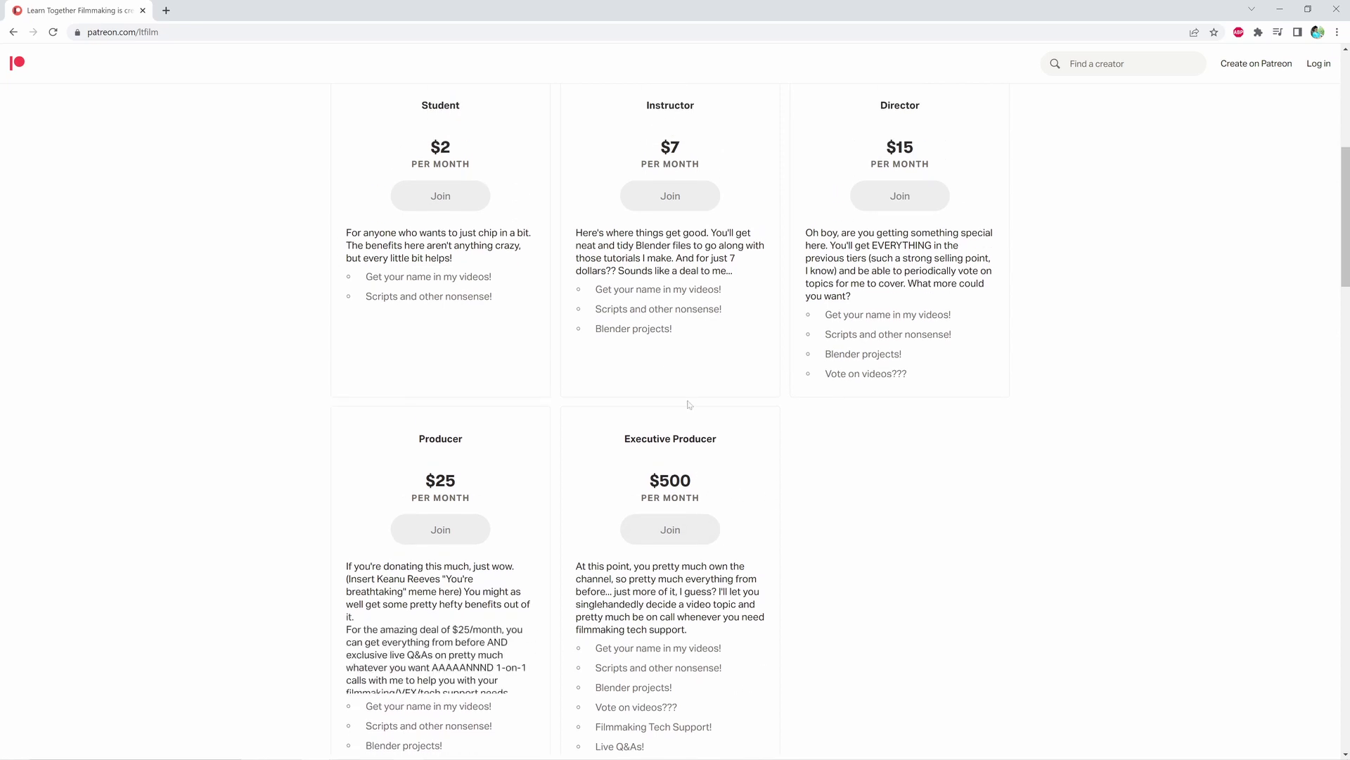
pyautogui.scroll(4, 784, 407)
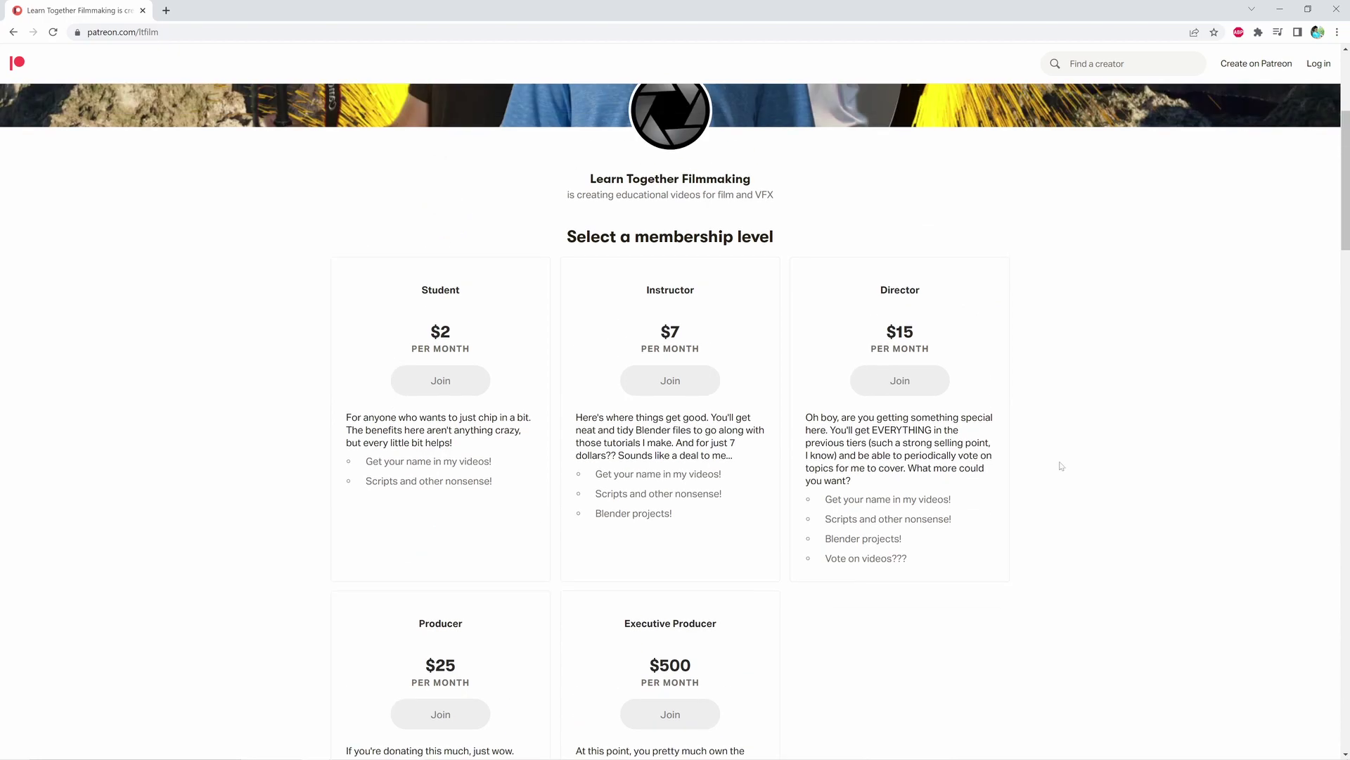
pyautogui.scroll(3, 1097, 464)
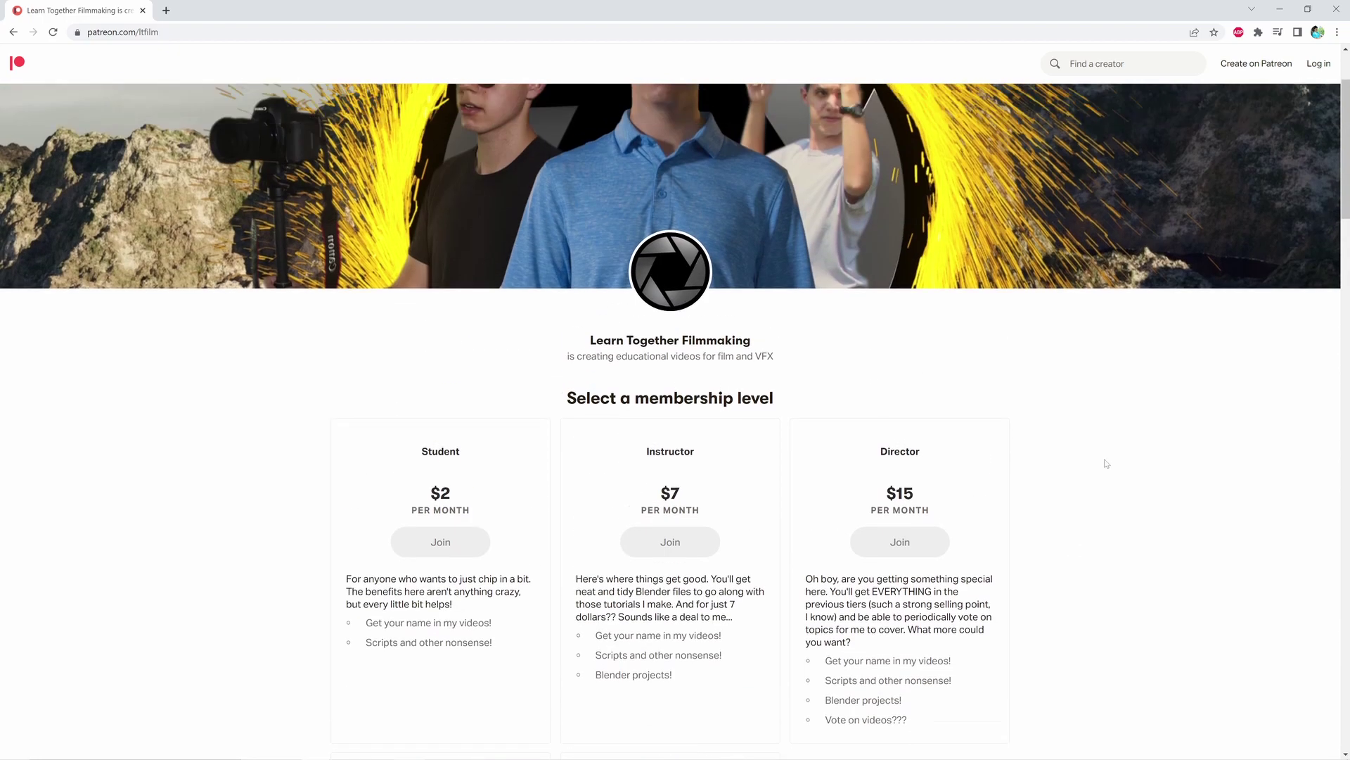
# Step: Look through the Patreon page's About section and recent posts, and return to the membership levels
pyautogui.scroll(-5, 1011, 433)
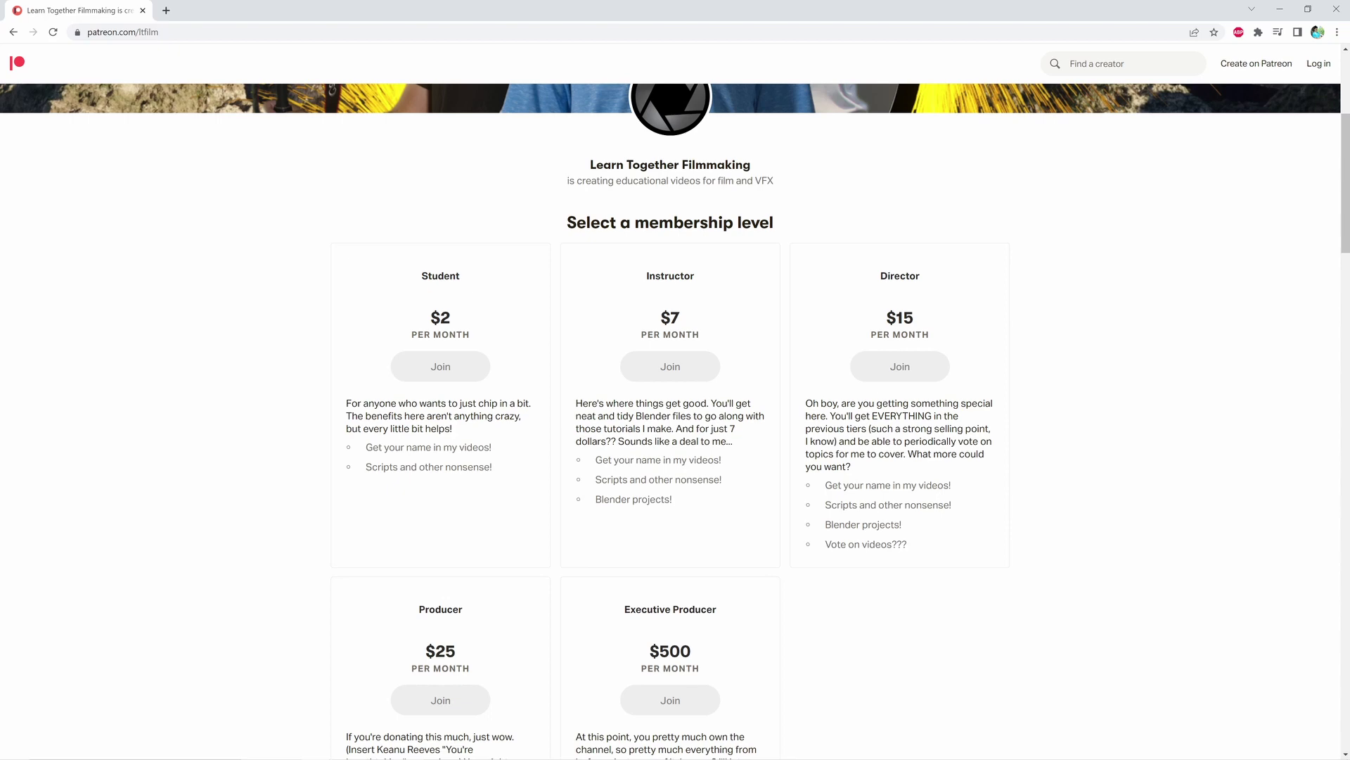
pyautogui.scroll(-13, 950, 439)
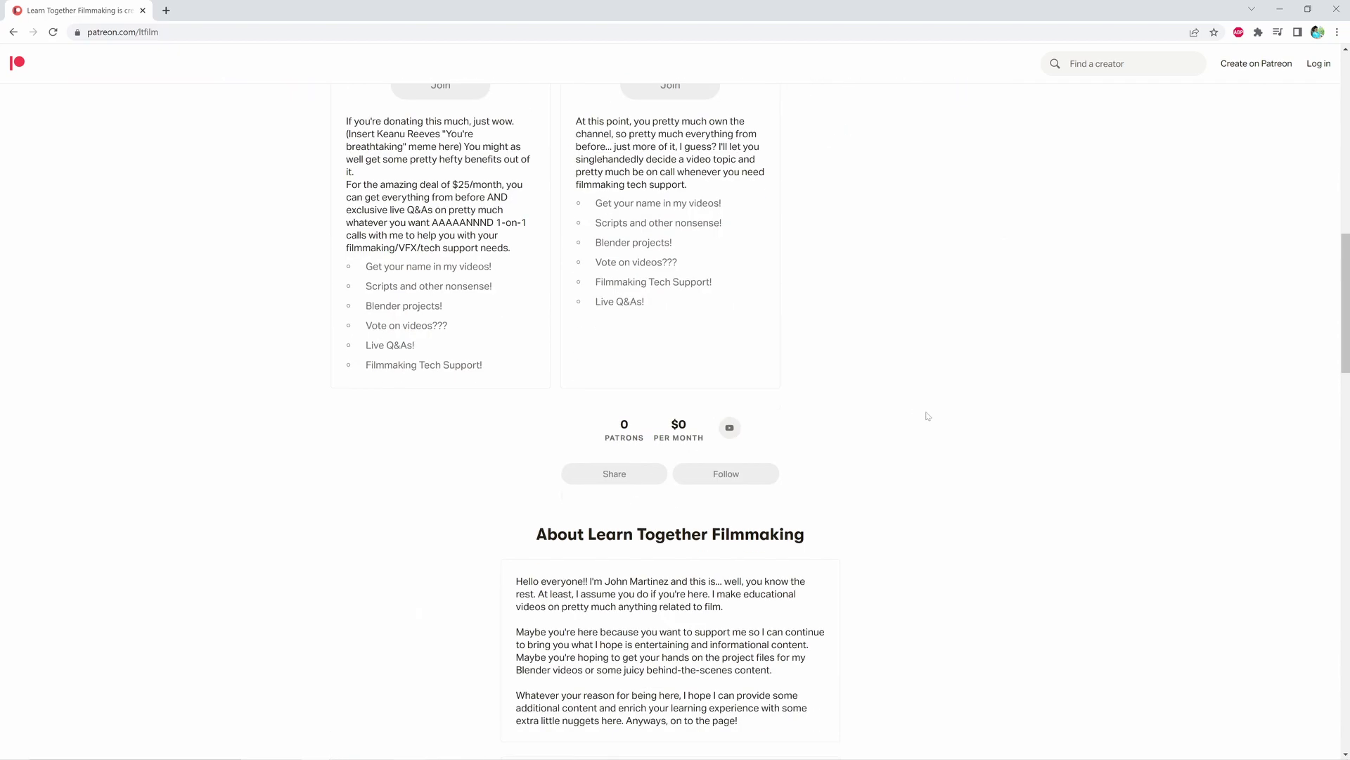
pyautogui.scroll(-3, 949, 439)
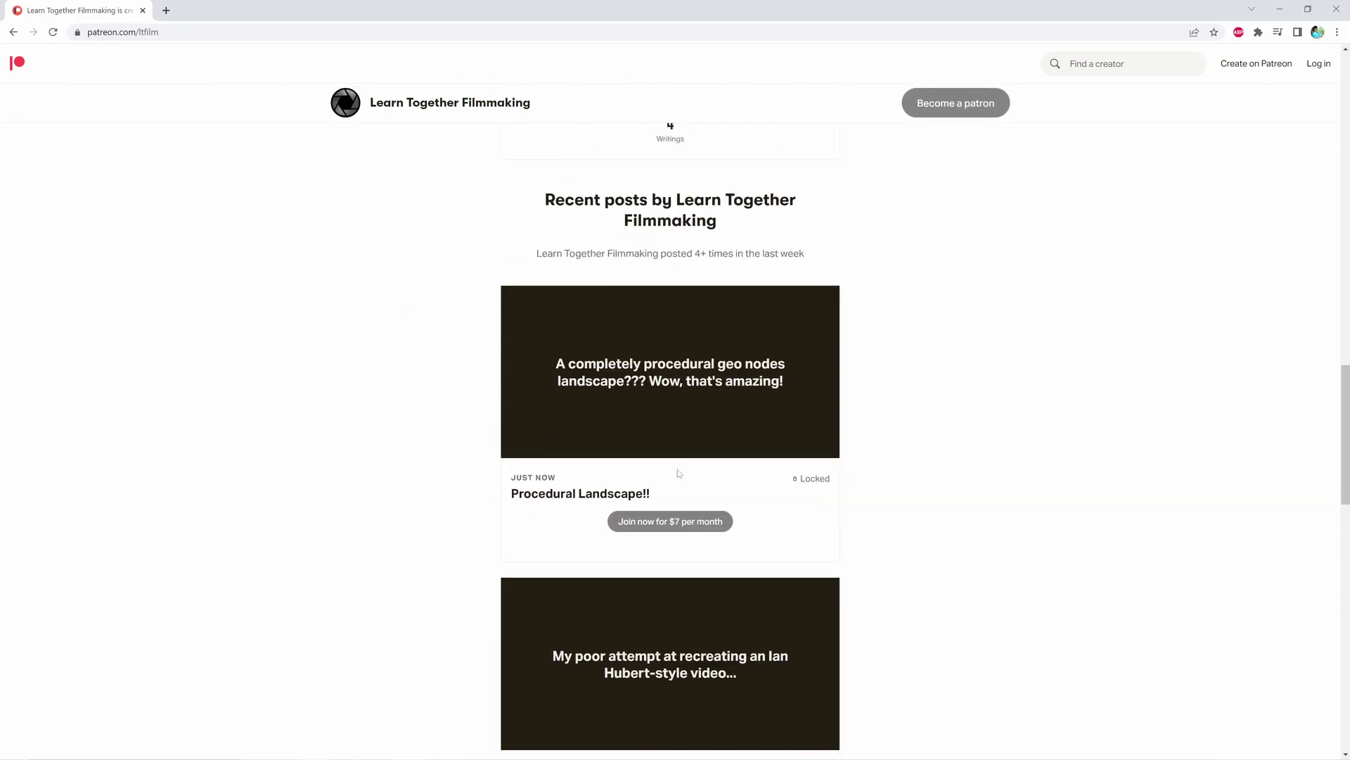
pyautogui.scroll(-3, 643, 506)
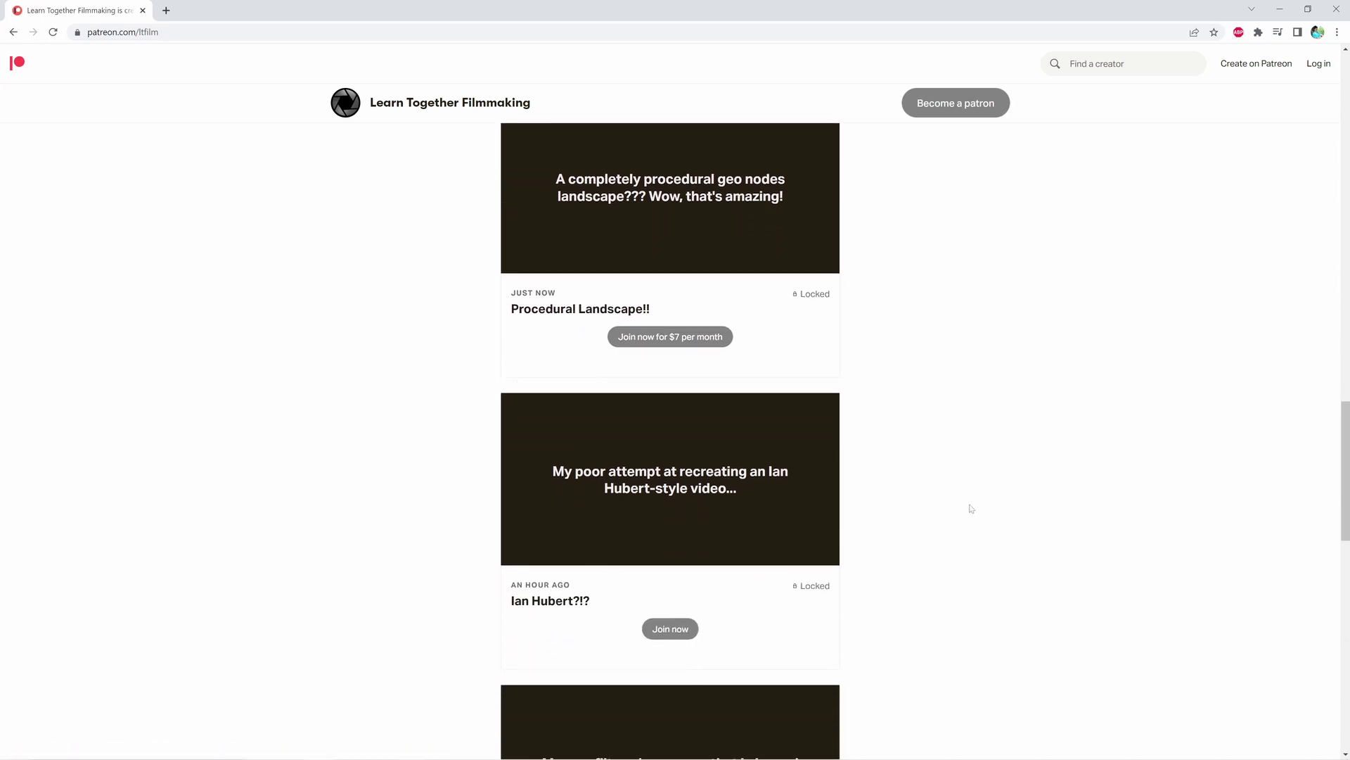
pyautogui.scroll(-3, 971, 503)
pyautogui.scroll(15, 977, 495)
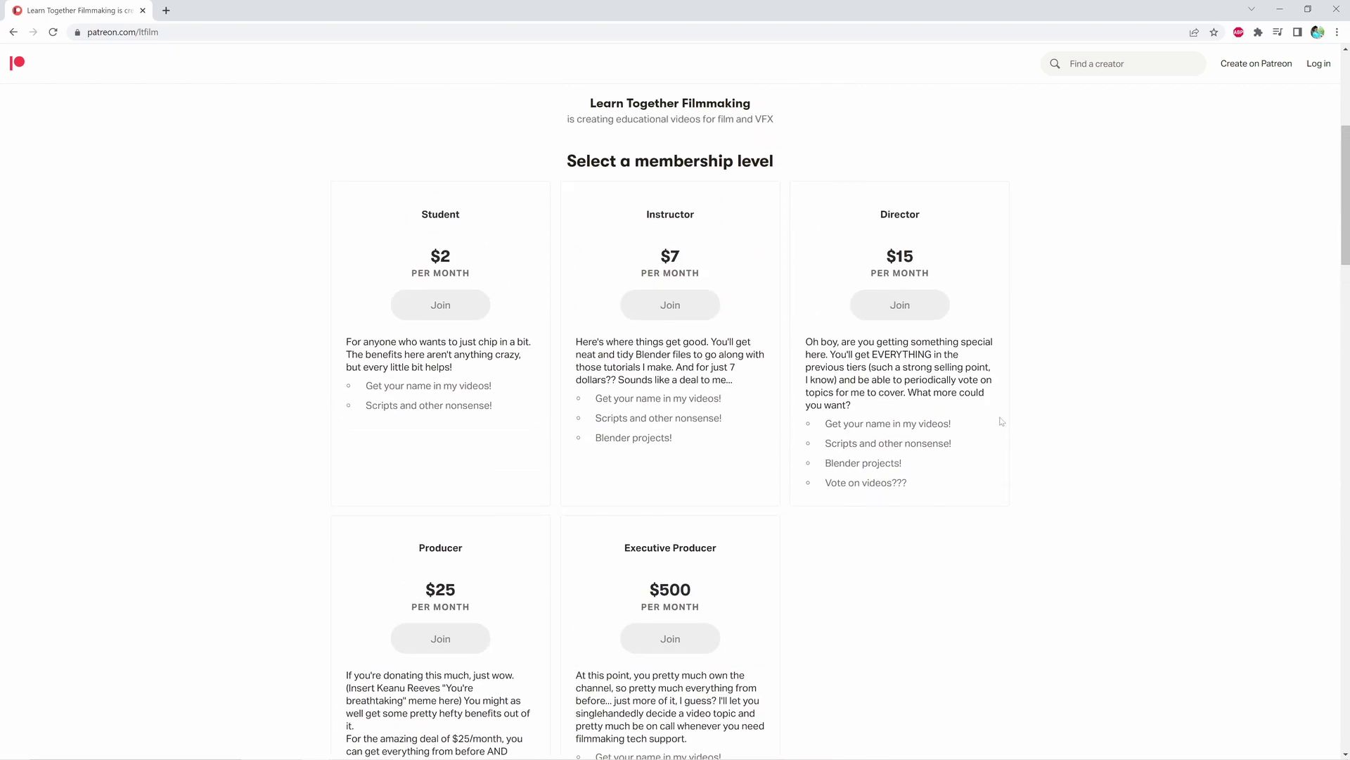
pyautogui.scroll(-5, 1006, 422)
pyautogui.scroll(-20, 976, 426)
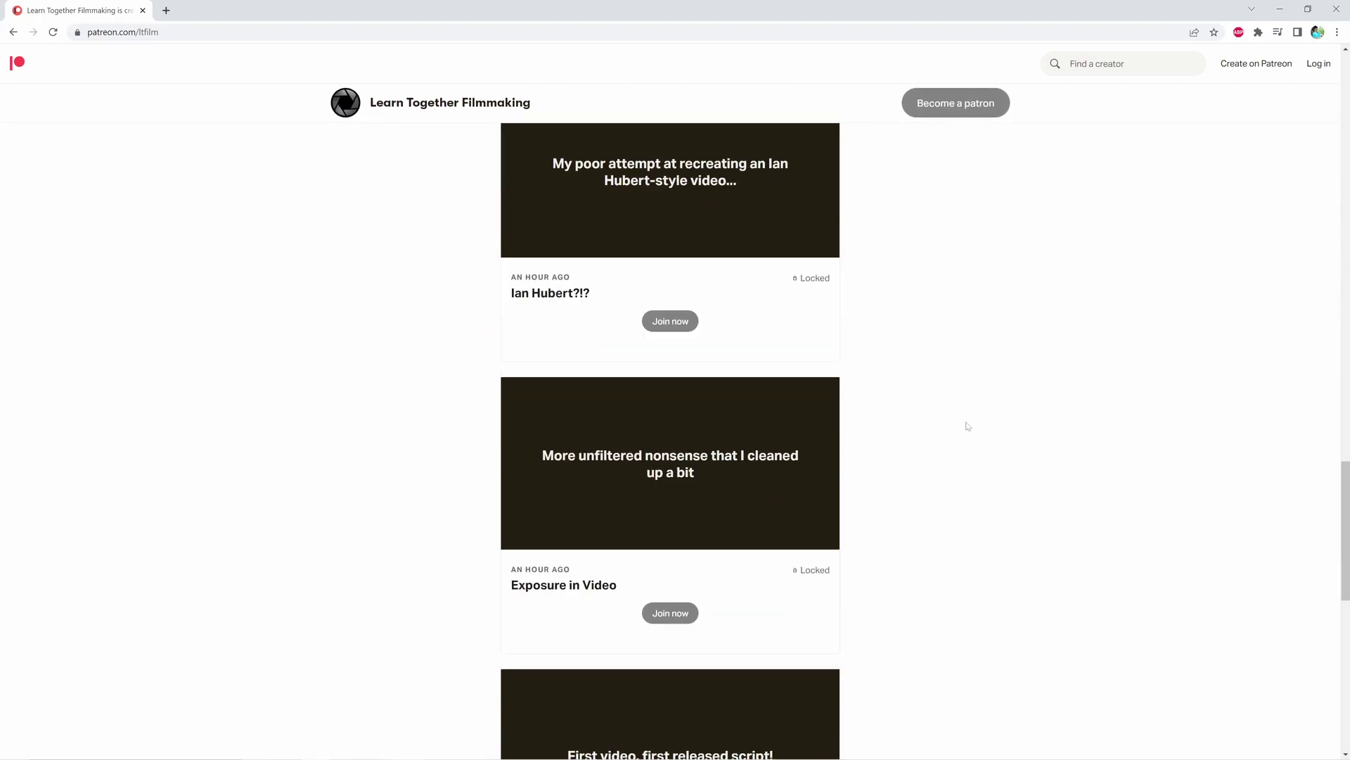
pyautogui.scroll(20, 966, 429)
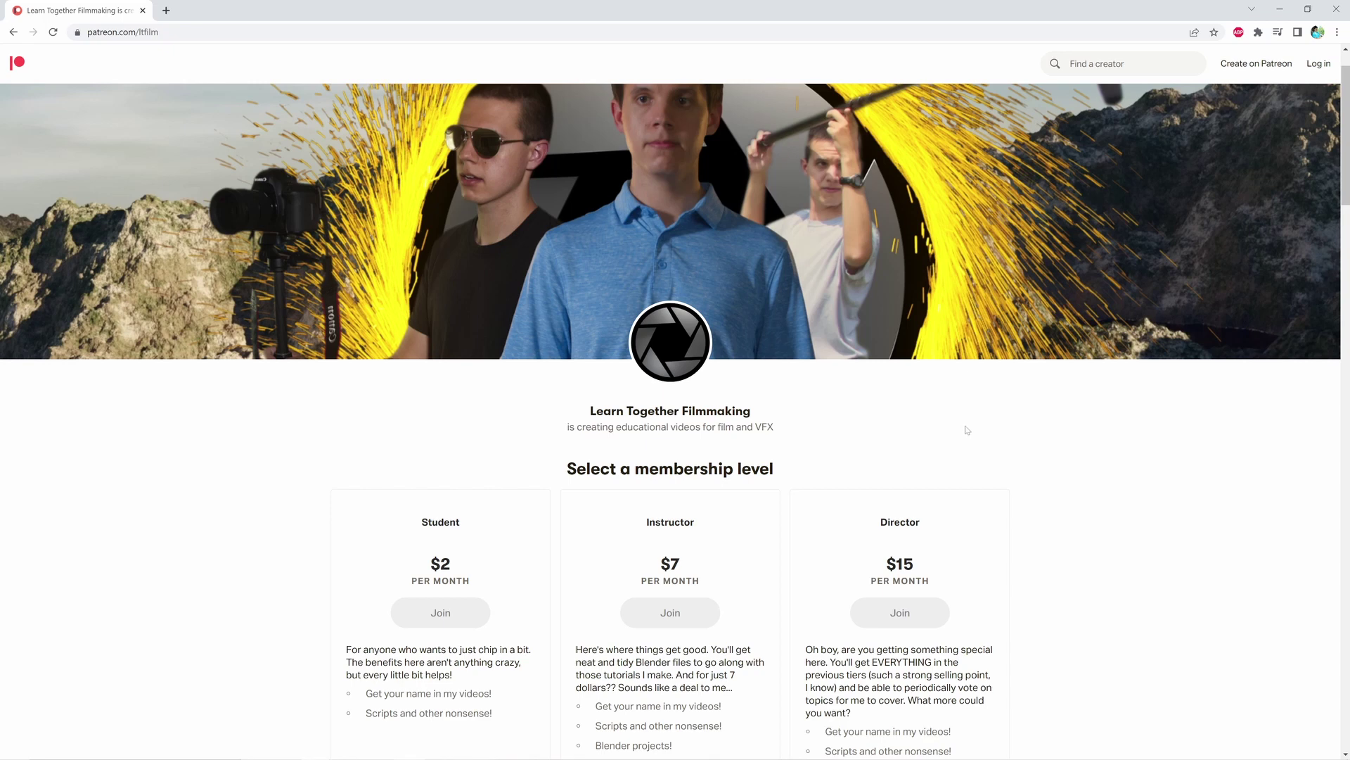
pyautogui.scroll(1, 967, 429)
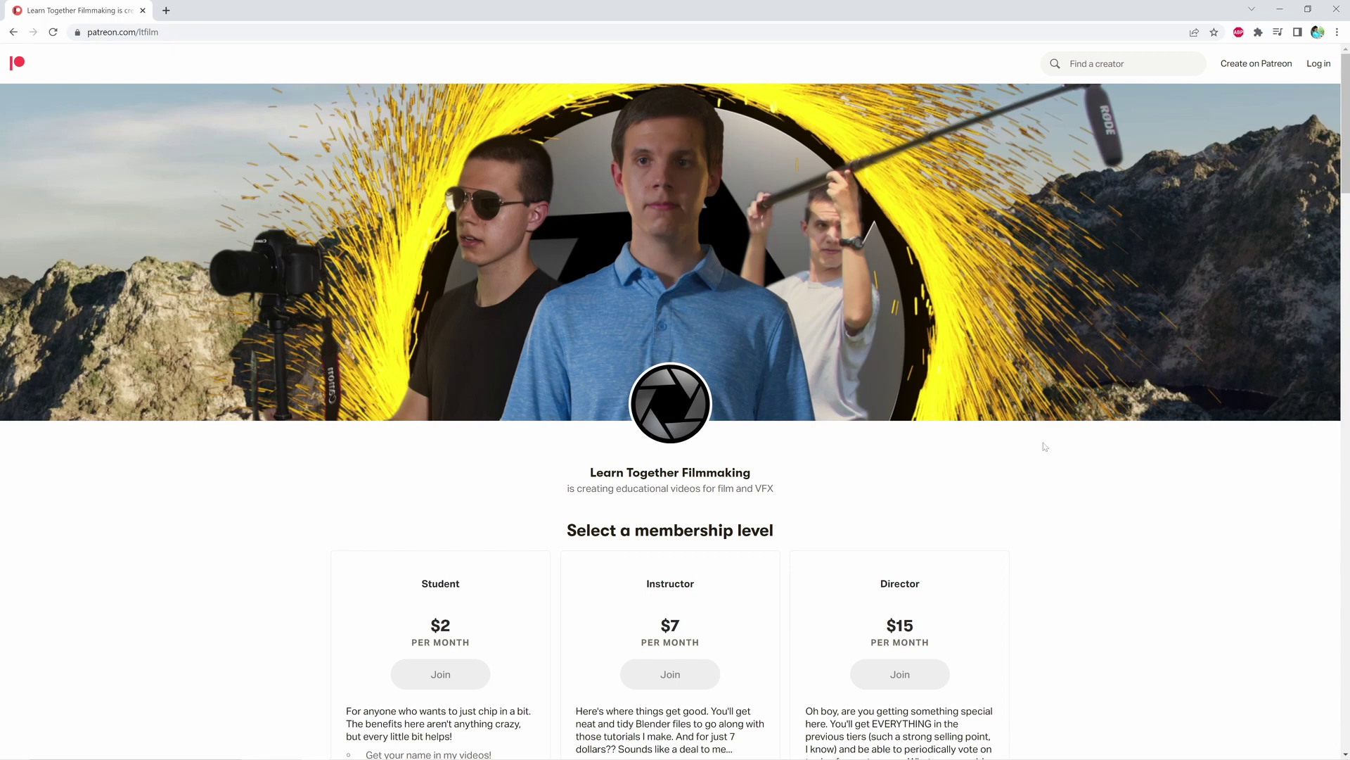
pyautogui.scroll(-3, 1045, 447)
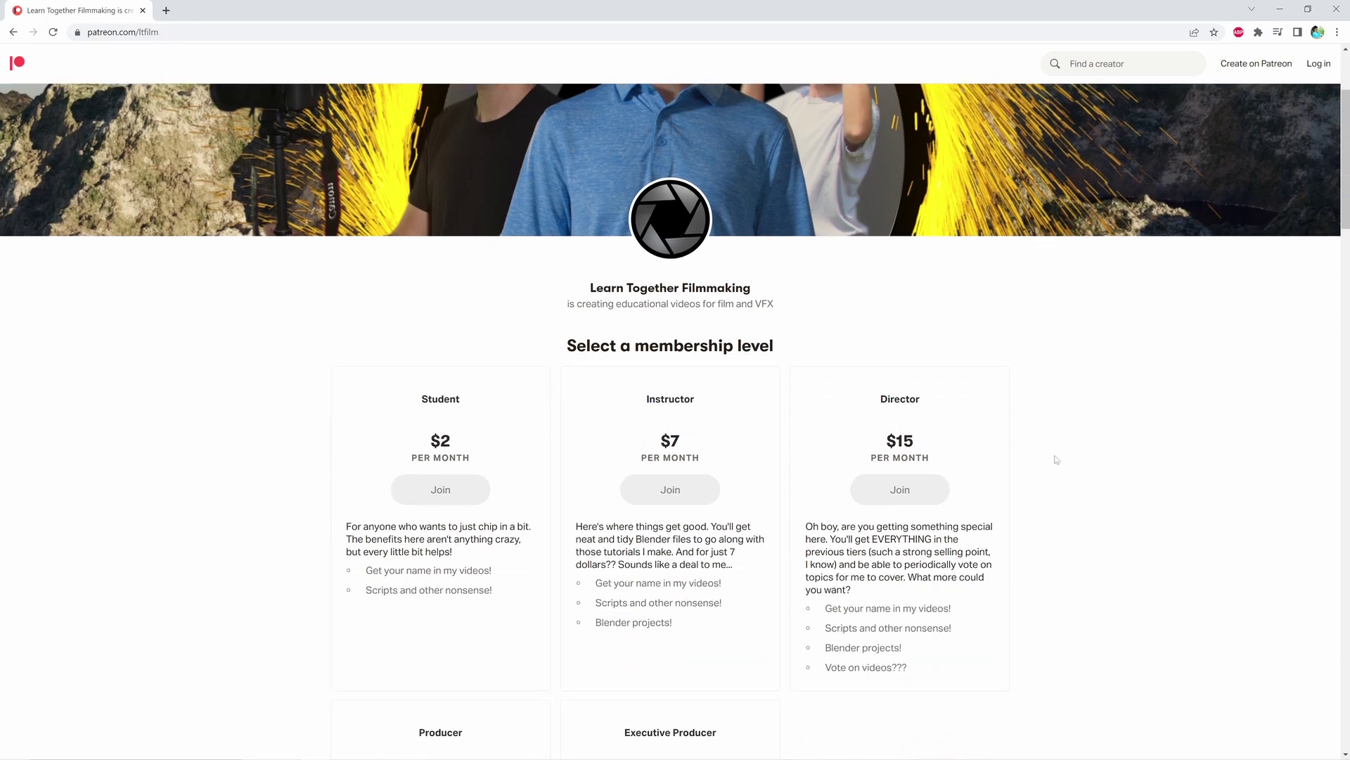
pyautogui.scroll(-1, 1059, 458)
pyautogui.scroll(-1, 1060, 473)
pyautogui.scroll(1, 1065, 471)
pyautogui.scroll(4, 1066, 469)
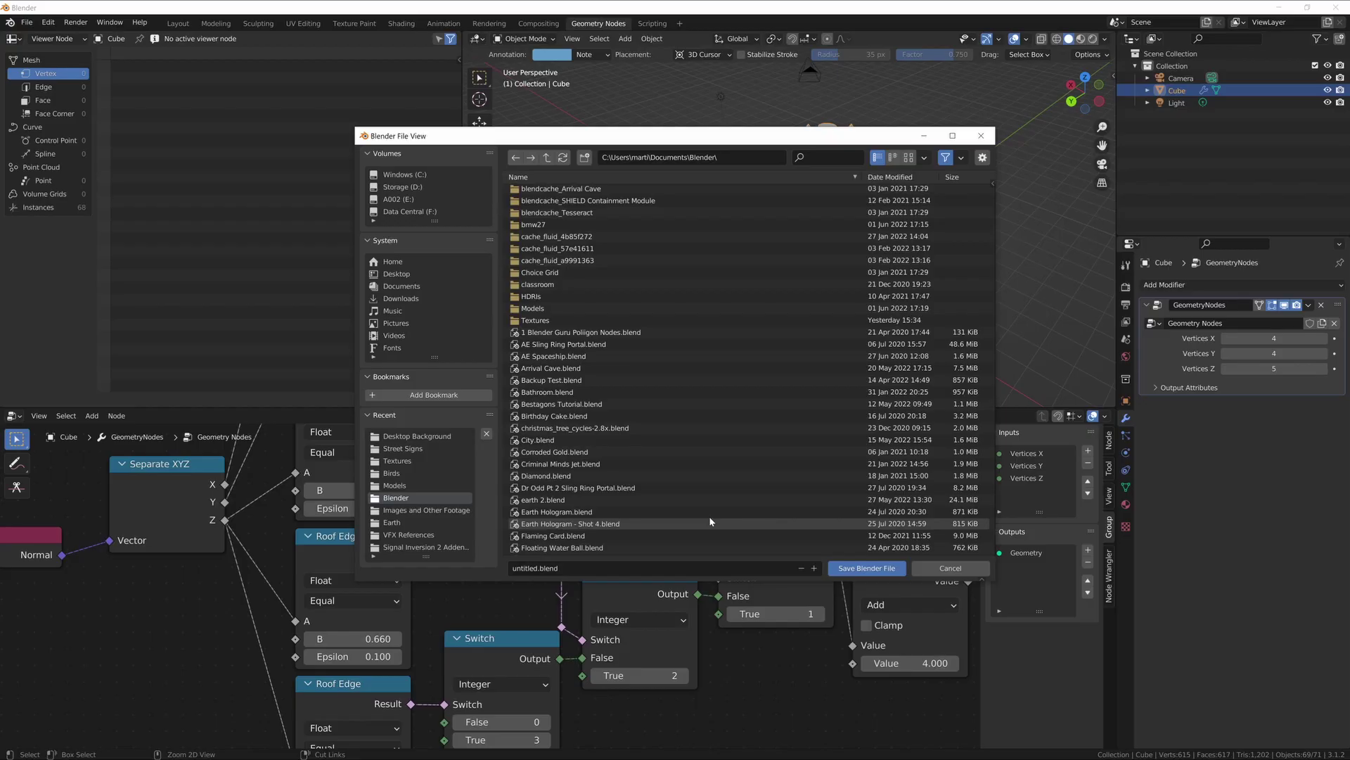
# Step: Switch to Blender and save the project in the Documents Blender folder under the name Building Tutorial
pyautogui.click(532, 568)
pyautogui.doubleClick(524, 568)
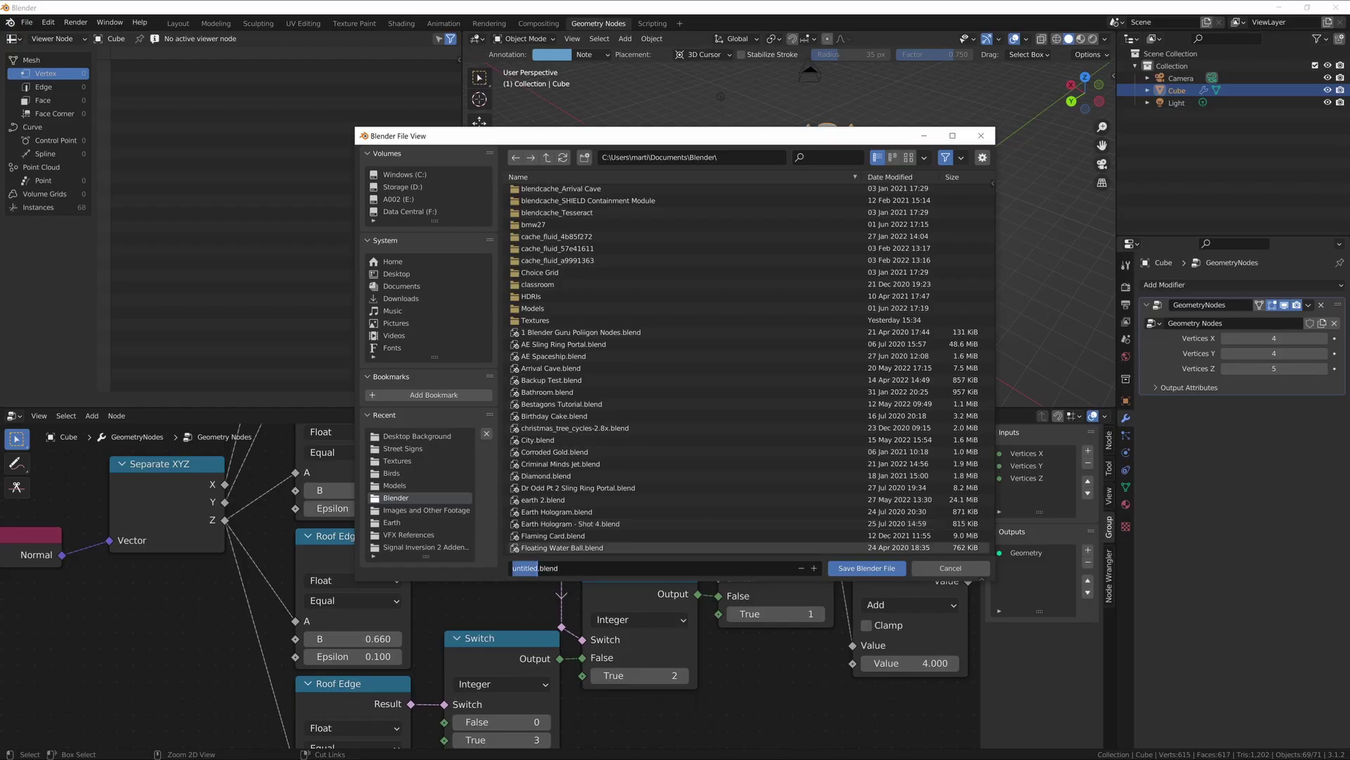
pyautogui.write('Building Tutorial')
pyautogui.press('Return')
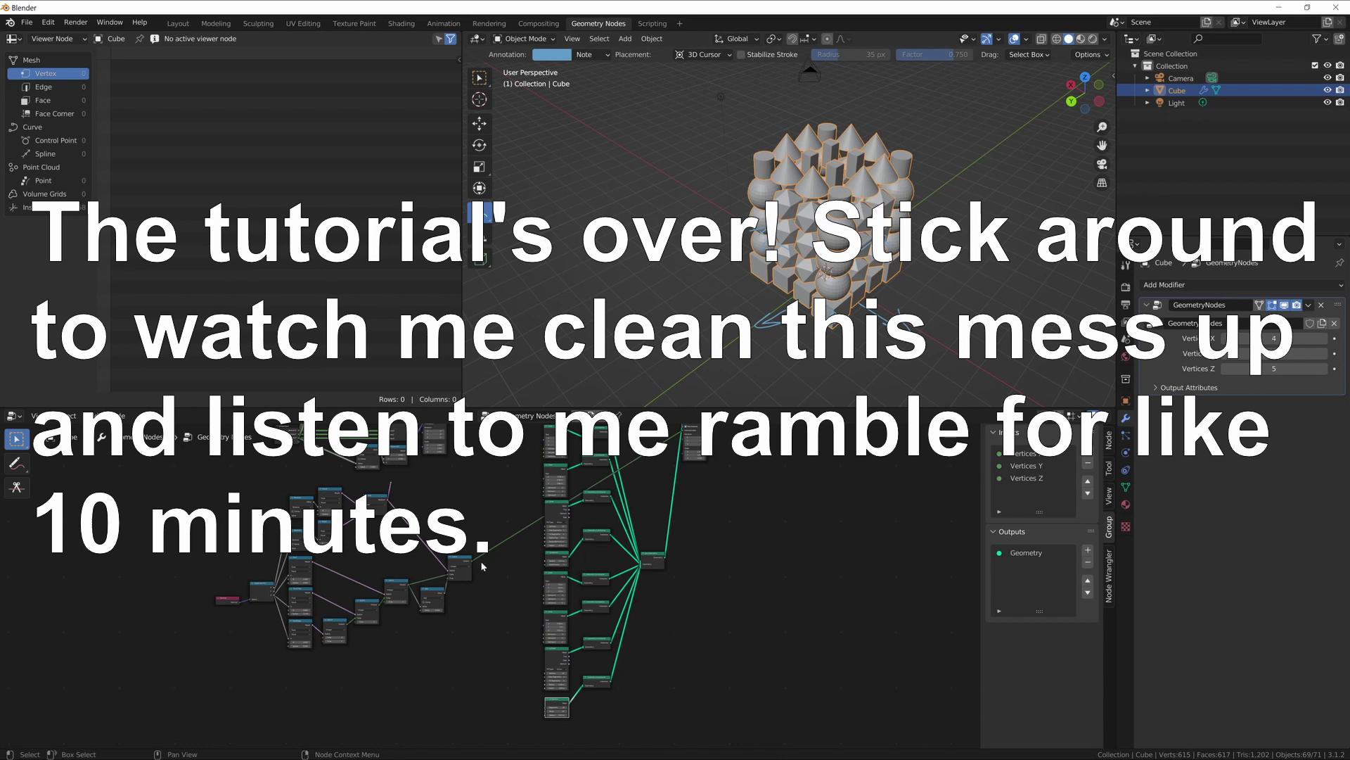
# Step: Look over the node tree's comparison, Switch, grid and primitive sections for nodes that need tidying
pyautogui.scroll(3, 492, 563)
pyautogui.scroll(1, 555, 594)
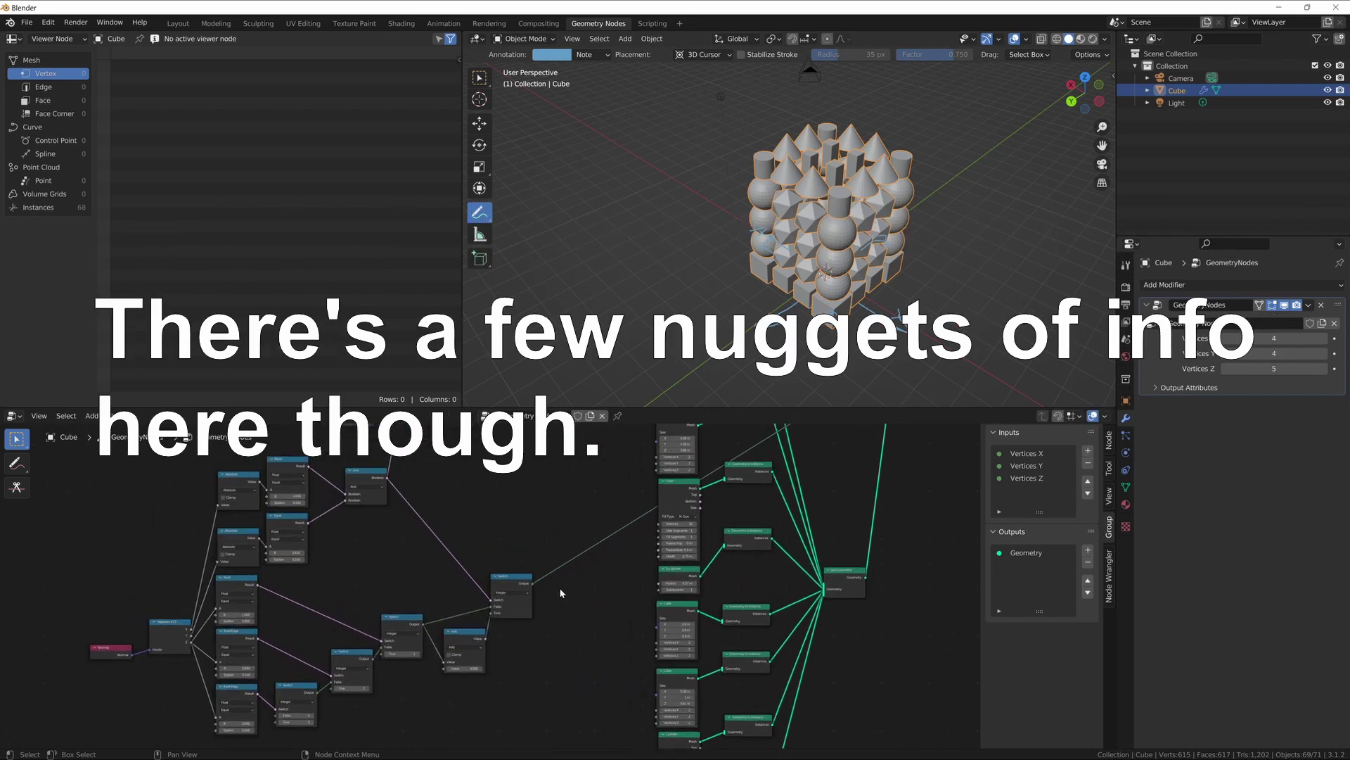
pyautogui.moveTo(563, 586); pyautogui.dragTo(550, 651, button='middle')
pyautogui.scroll(-4, 495, 593)
pyautogui.scroll(6, 498, 616)
pyautogui.moveTo(505, 609); pyautogui.dragTo(574, 609, button='middle')
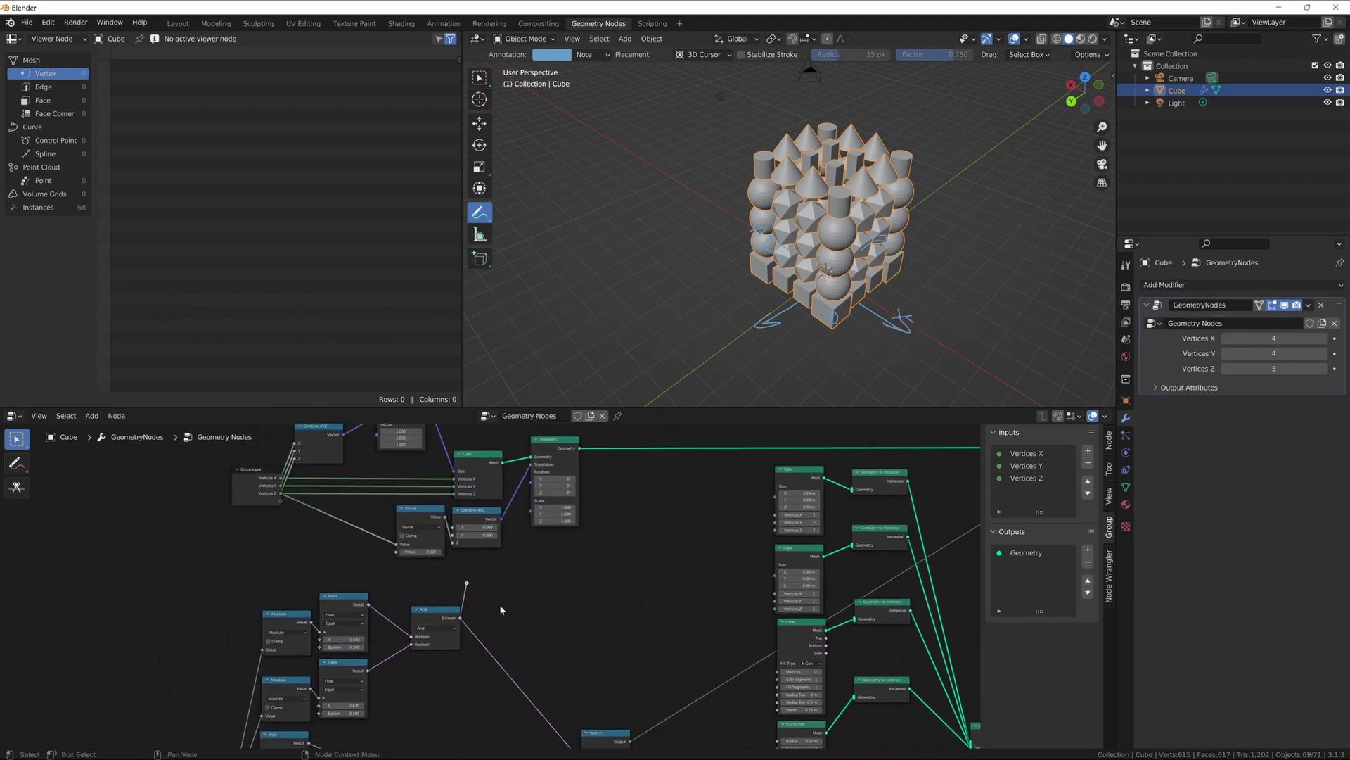
pyautogui.scroll(-2, 573, 533)
pyautogui.moveTo(504, 643); pyautogui.dragTo(546, 551, button='middle')
pyautogui.moveTo(663, 478); pyautogui.dragTo(624, 619, button='middle')
pyautogui.scroll(3, 633, 562)
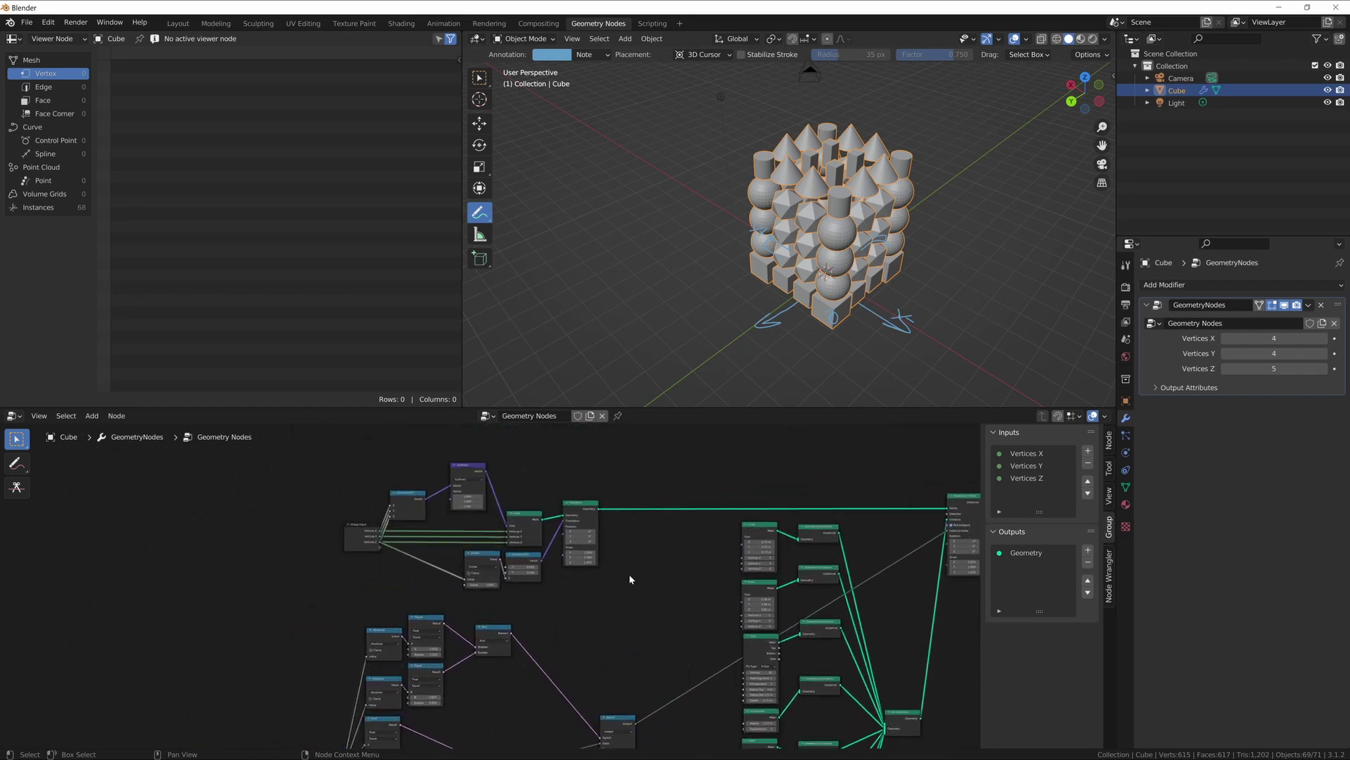
# Step: Collapse the upper Combine XYZ node and the Subtract node that feed the Cube node's Size
pyautogui.click(421, 527)
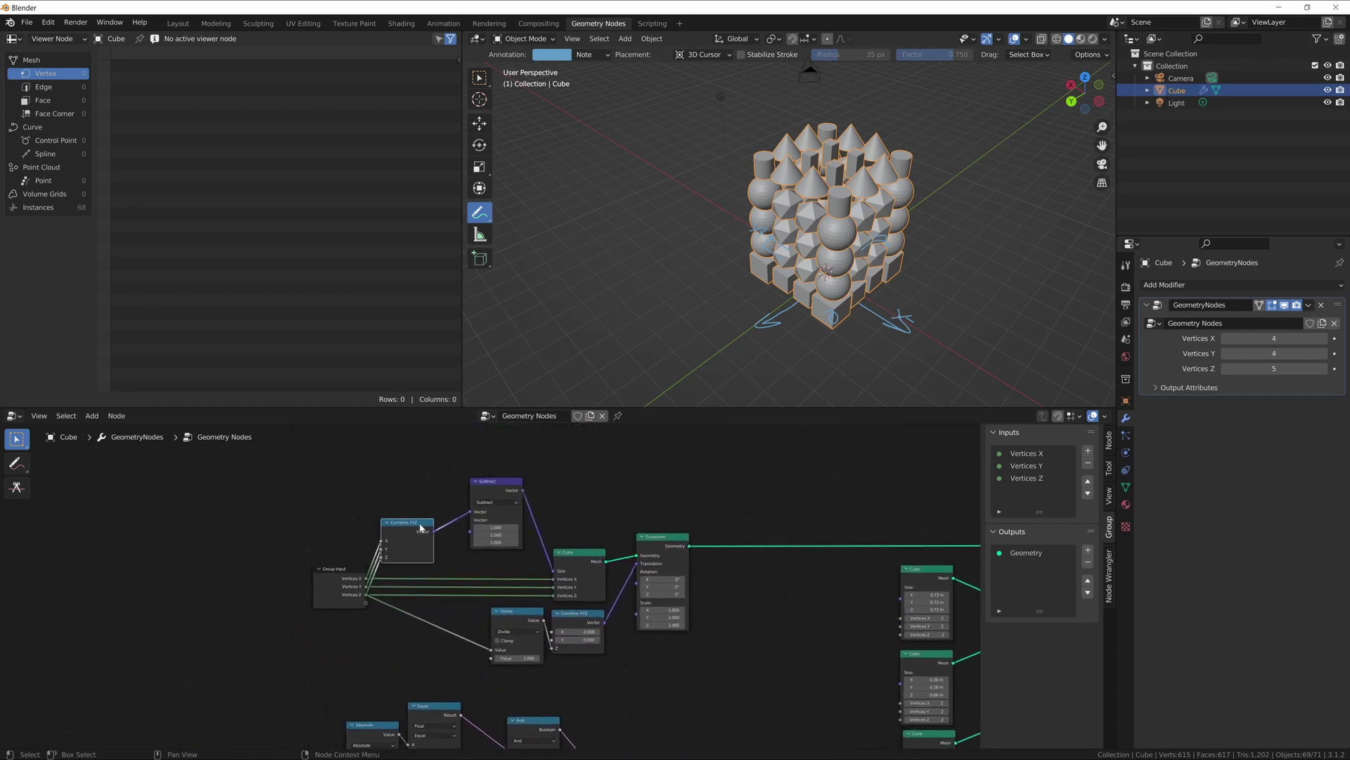
pyautogui.press('h')
pyautogui.click(500, 489)
pyautogui.press('h')
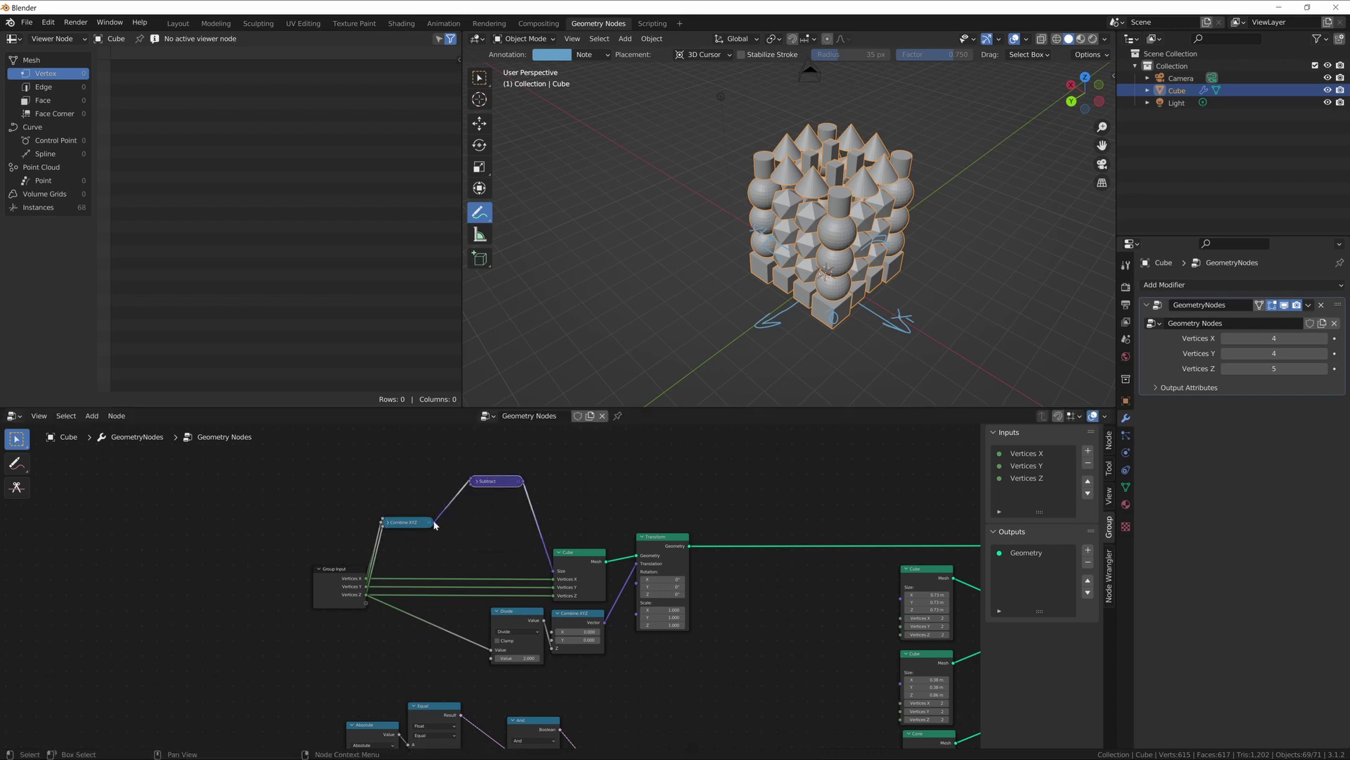
# Step: Level the collapsed Combine XYZ and Subtract nodes, bring them closer together and move the pair between Group Input and Cube
pyautogui.moveTo(411, 526); pyautogui.dragTo(412, 526)
pyautogui.press('s')
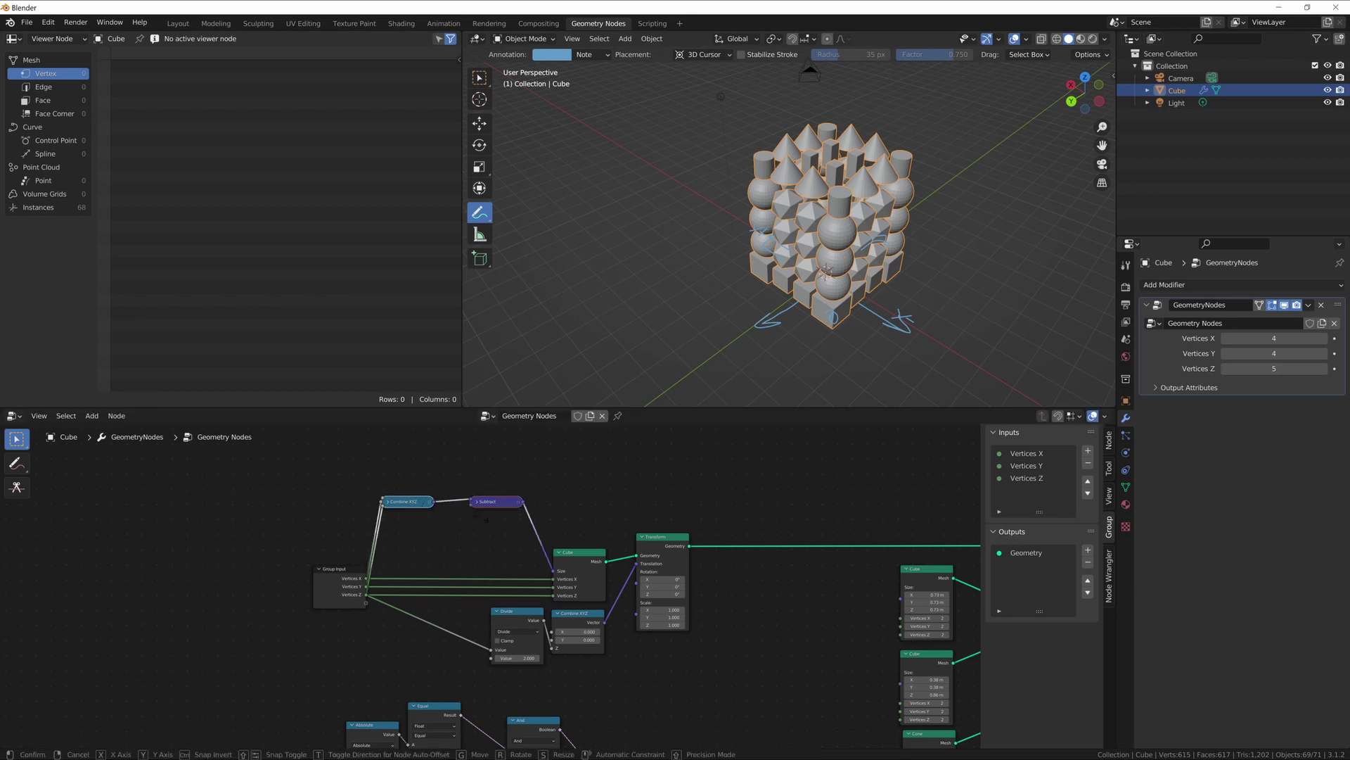
pyautogui.click(416, 473)
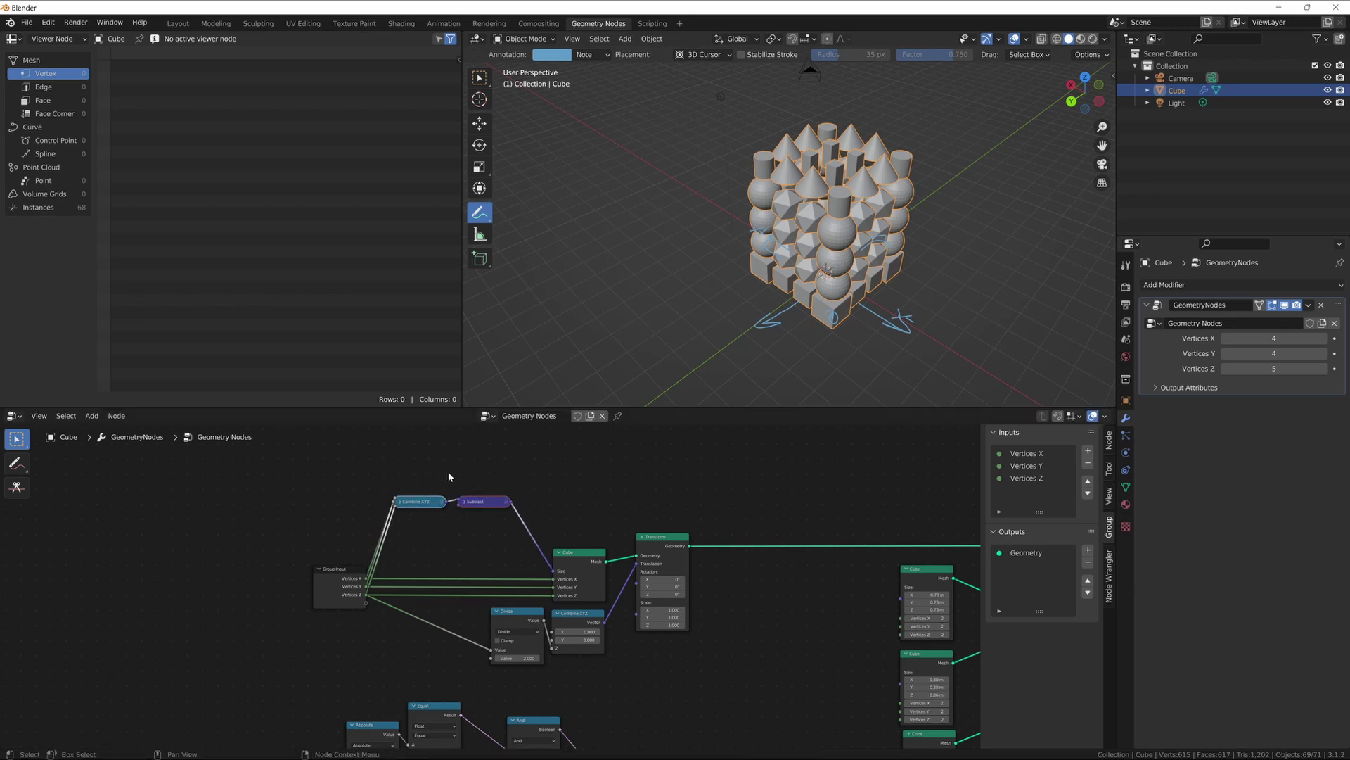
pyautogui.press('g')
pyautogui.click(479, 536)
# Step: Tighten the gap between the collapsed Combine XYZ and Subtract nodes and line the pair up just before the Cube node's Size socket
pyautogui.moveTo(451, 639); pyautogui.dragTo(431, 553, button='middle')
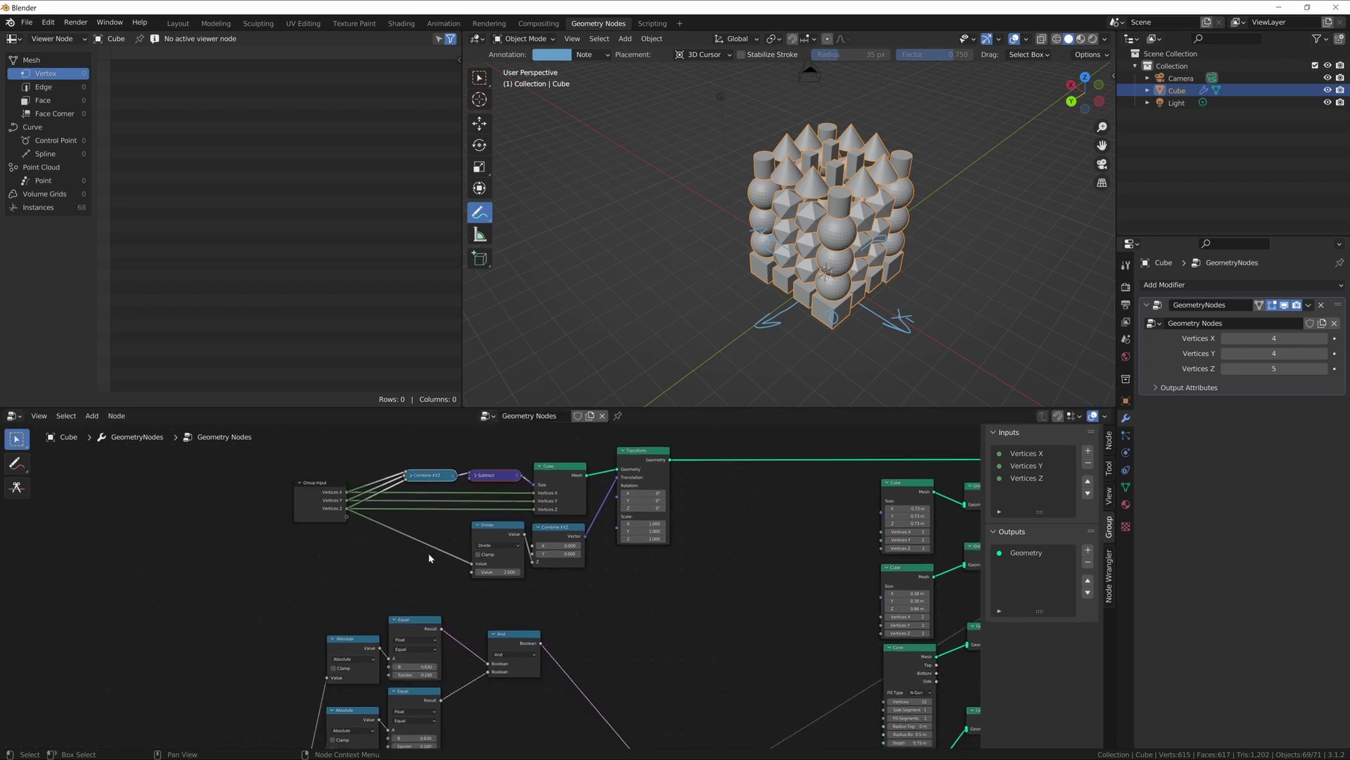
pyautogui.scroll(2, 430, 552)
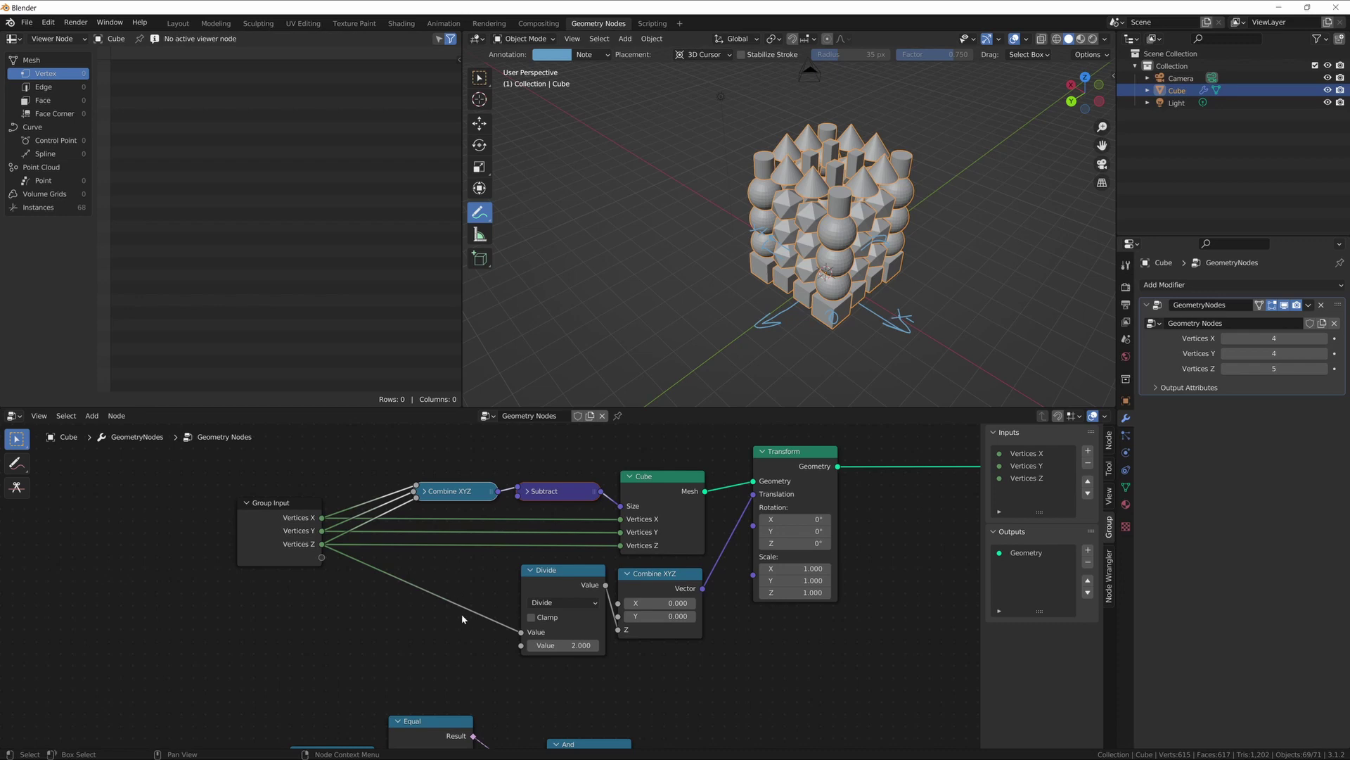
pyautogui.moveTo(452, 589); pyautogui.dragTo(447, 603, button='middle')
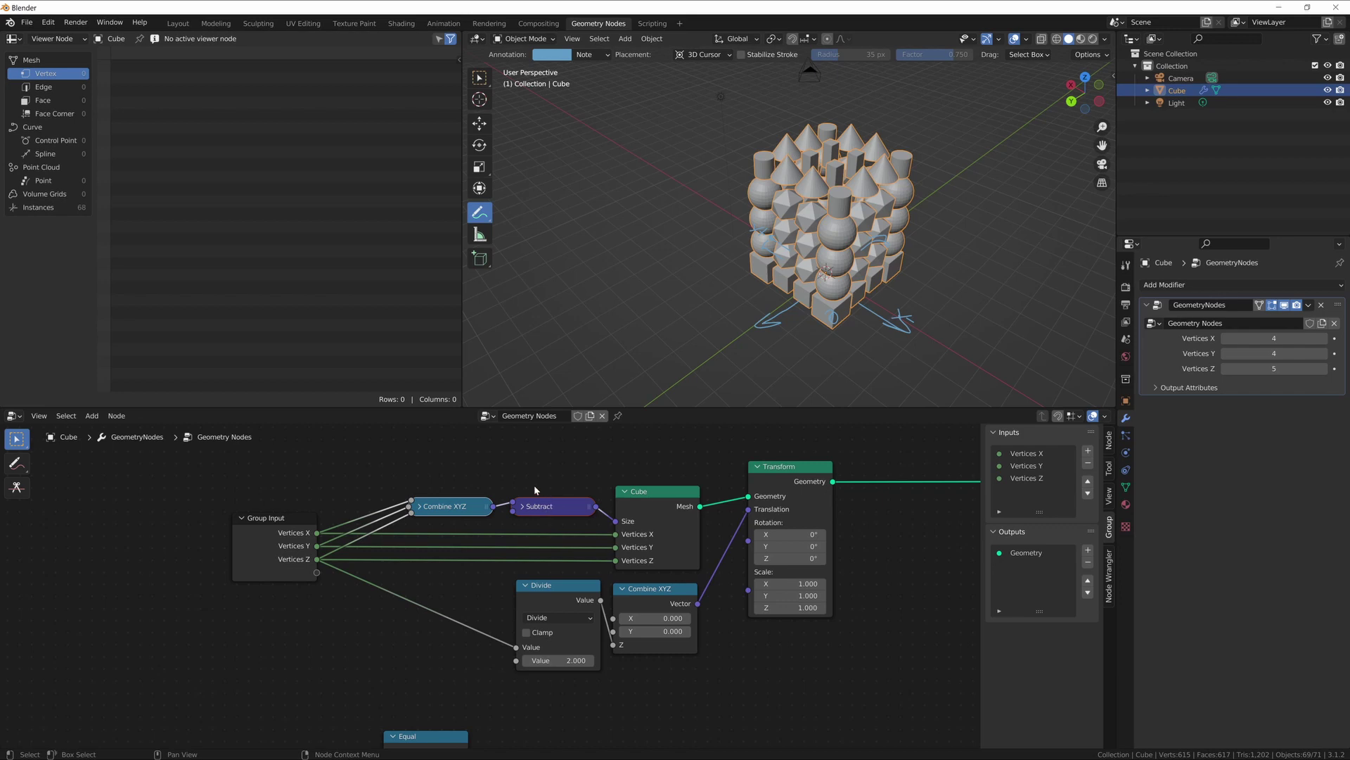
pyautogui.scroll(1, 427, 573)
pyautogui.moveTo(231, 536); pyautogui.dragTo(290, 537)
pyautogui.moveTo(439, 463); pyautogui.dragTo(492, 487)
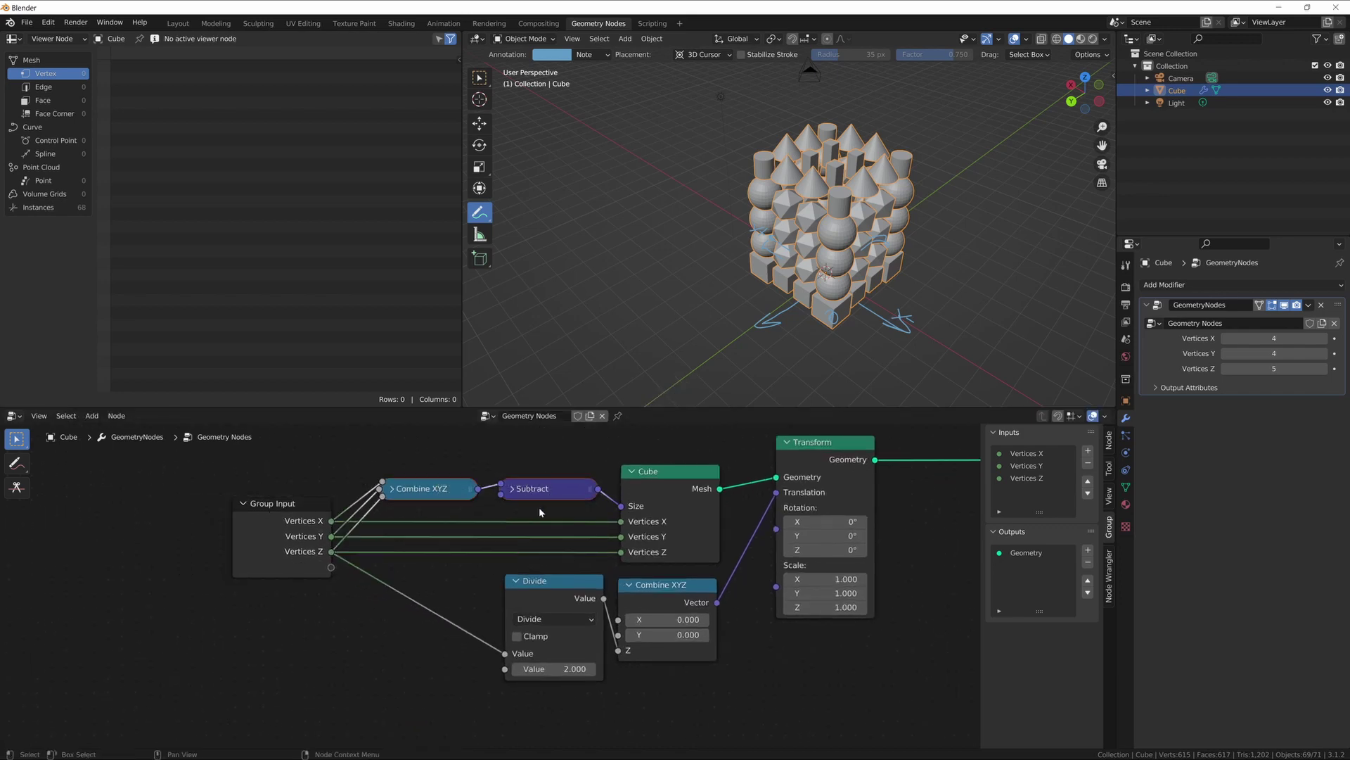
pyautogui.press('s')
pyautogui.click(531, 505)
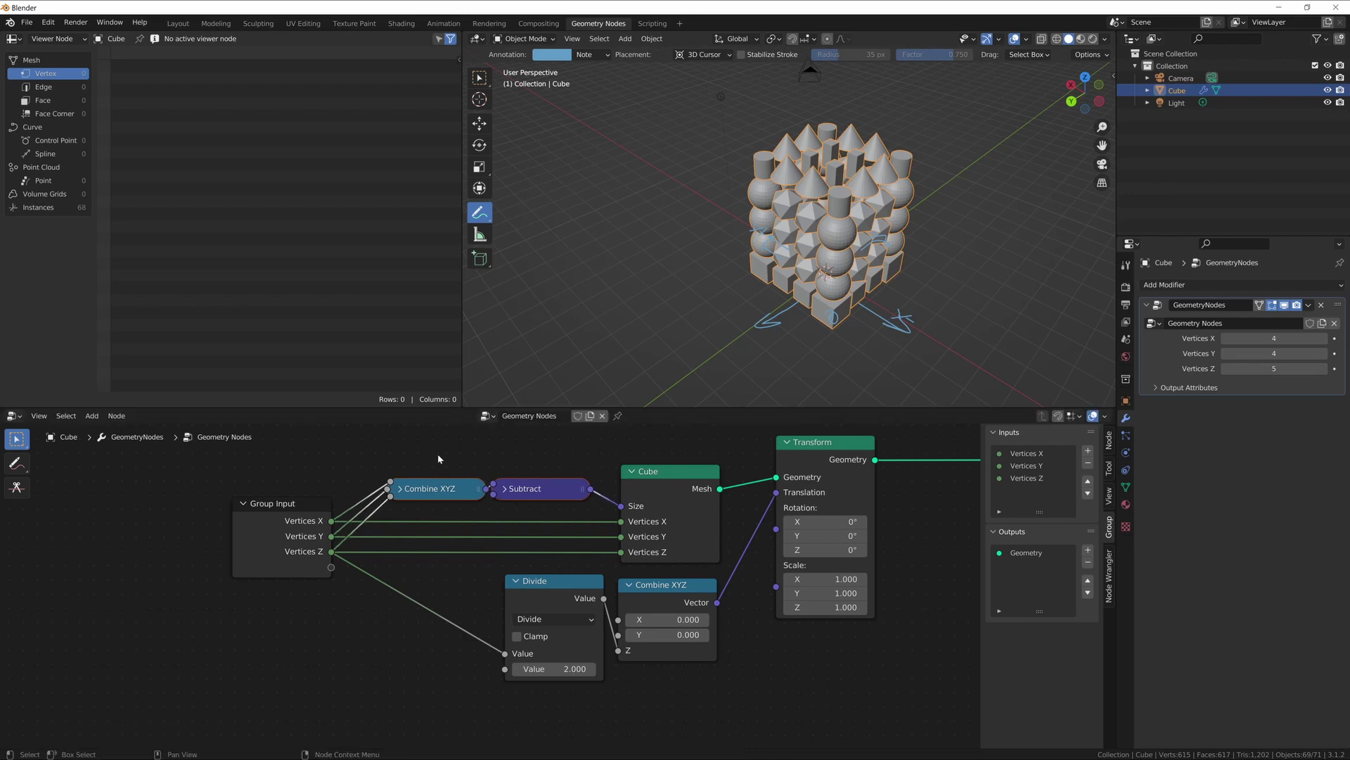
pyautogui.press('g')
pyautogui.press('x')
pyautogui.click(550, 500)
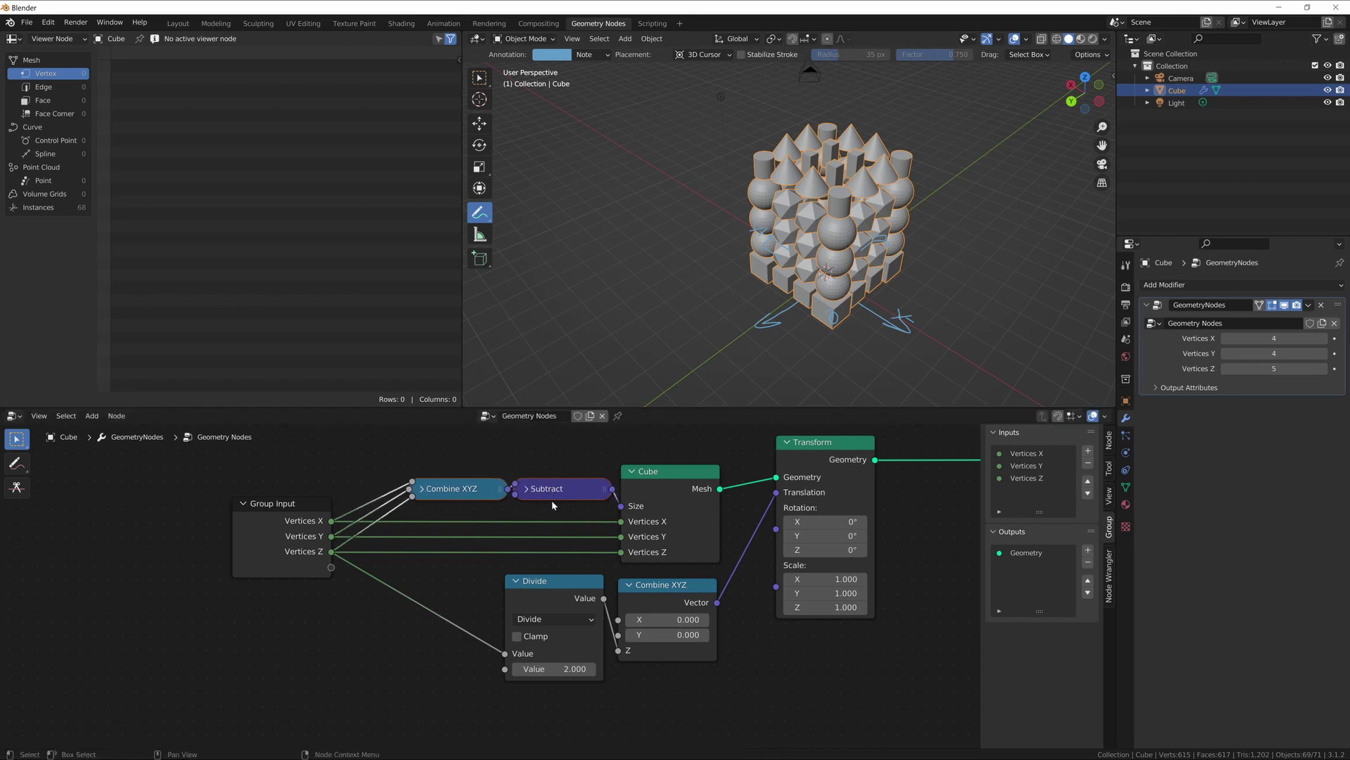
pyautogui.press('g')
pyautogui.press('y')
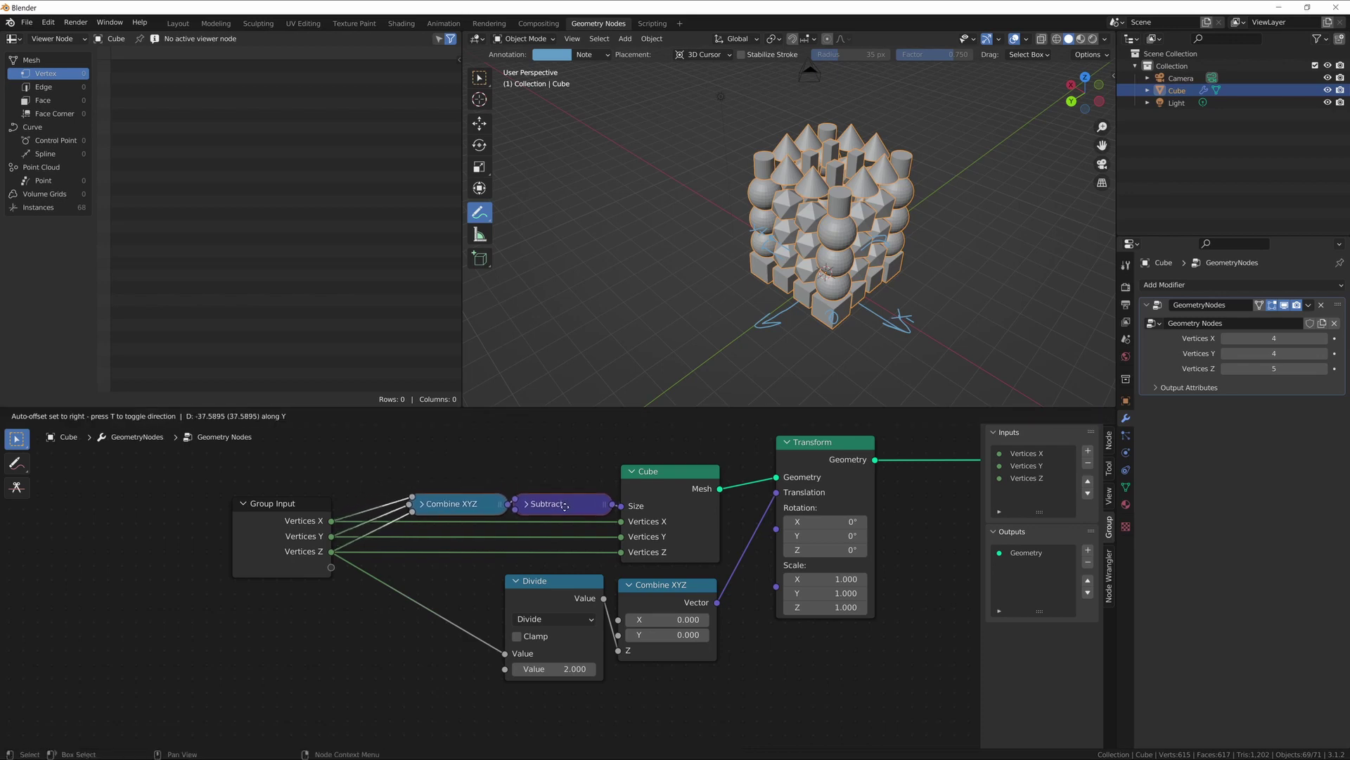
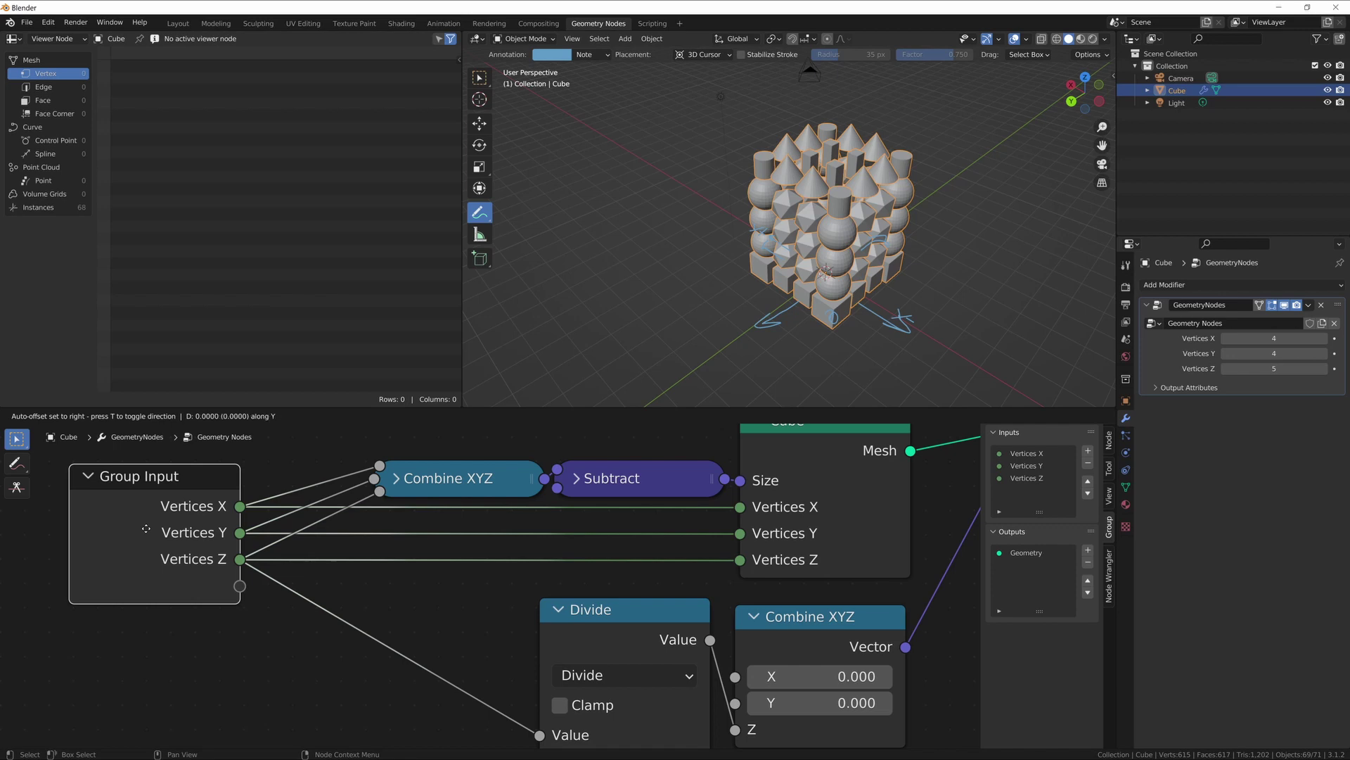
# Step: Align the Group Input node's outputs with the Cube node's vertices sockets and move it farther from the collapsed nodes
pyautogui.click(146, 529)
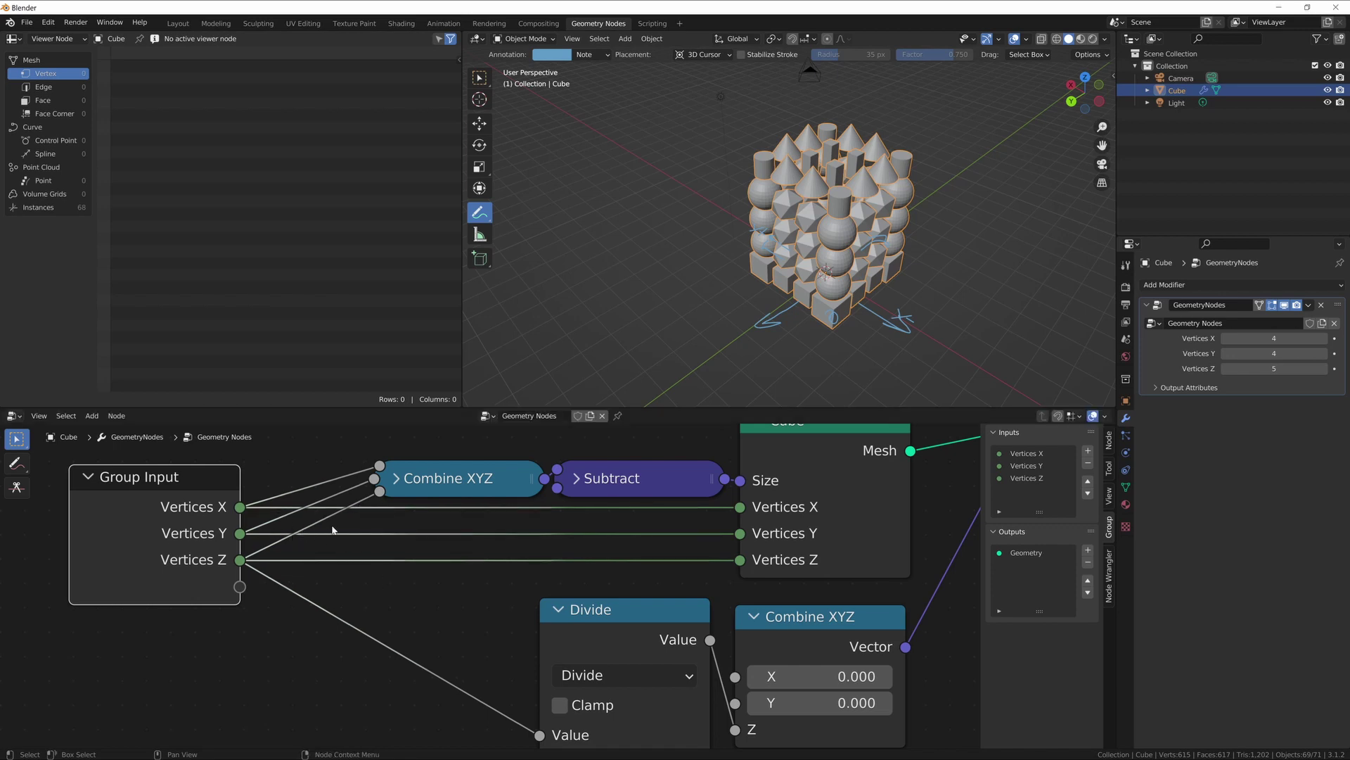
pyautogui.press('g')
pyautogui.press('x')
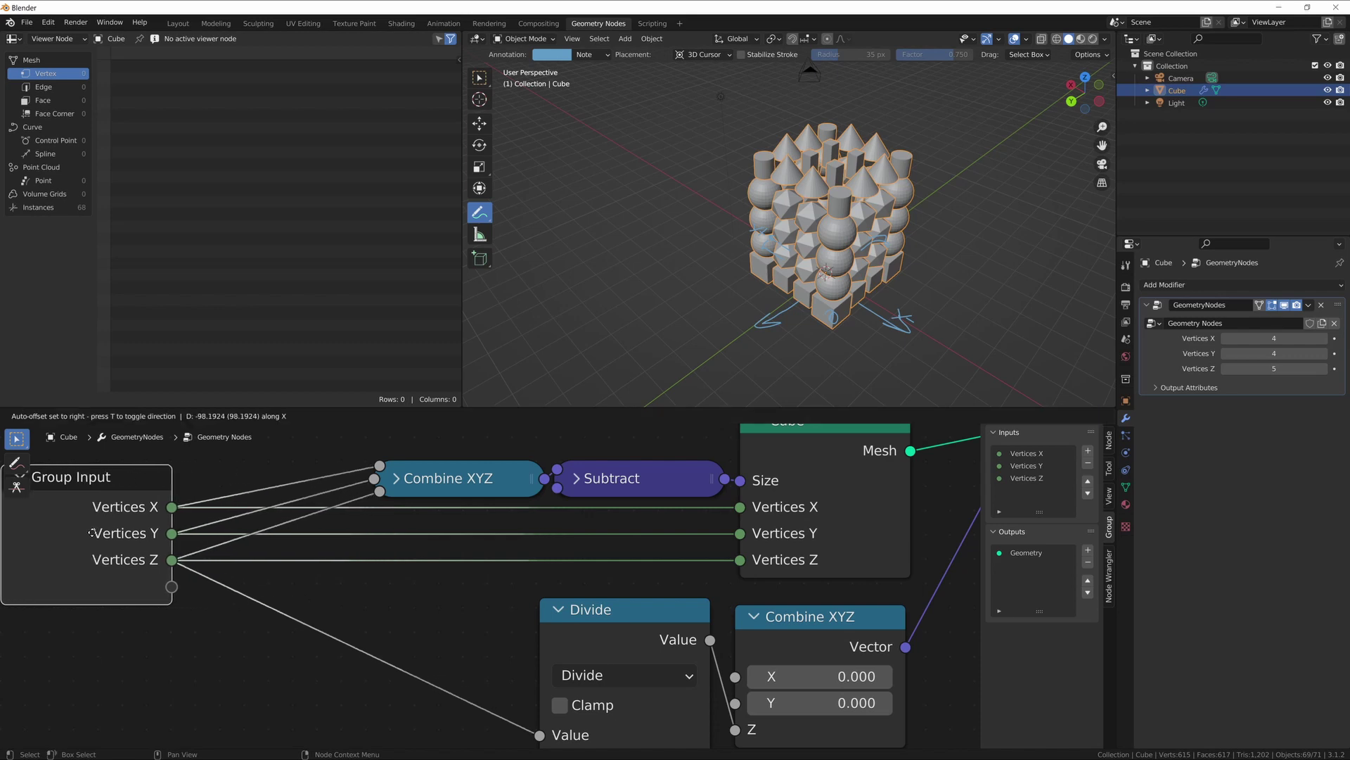
pyautogui.click(91, 530)
# Step: Add reroutes on the Vertices X, Y and Z links from Group Input and space them level with their sockets
pyautogui.keyDown('shift'); pyautogui.moveTo(310, 469); pyautogui.dragTo(298, 591, button='right'); pyautogui.keyUp('shift')
pyautogui.press('g')
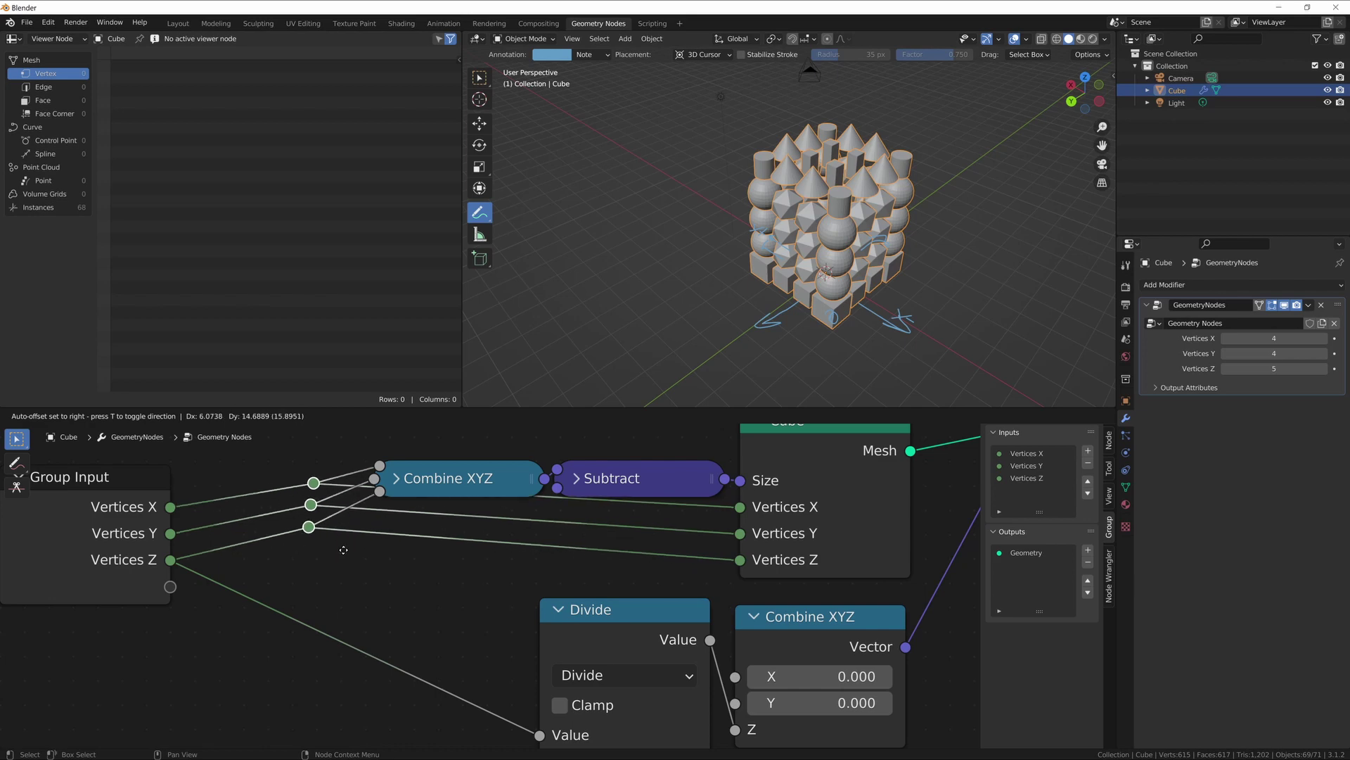
pyautogui.press('y')
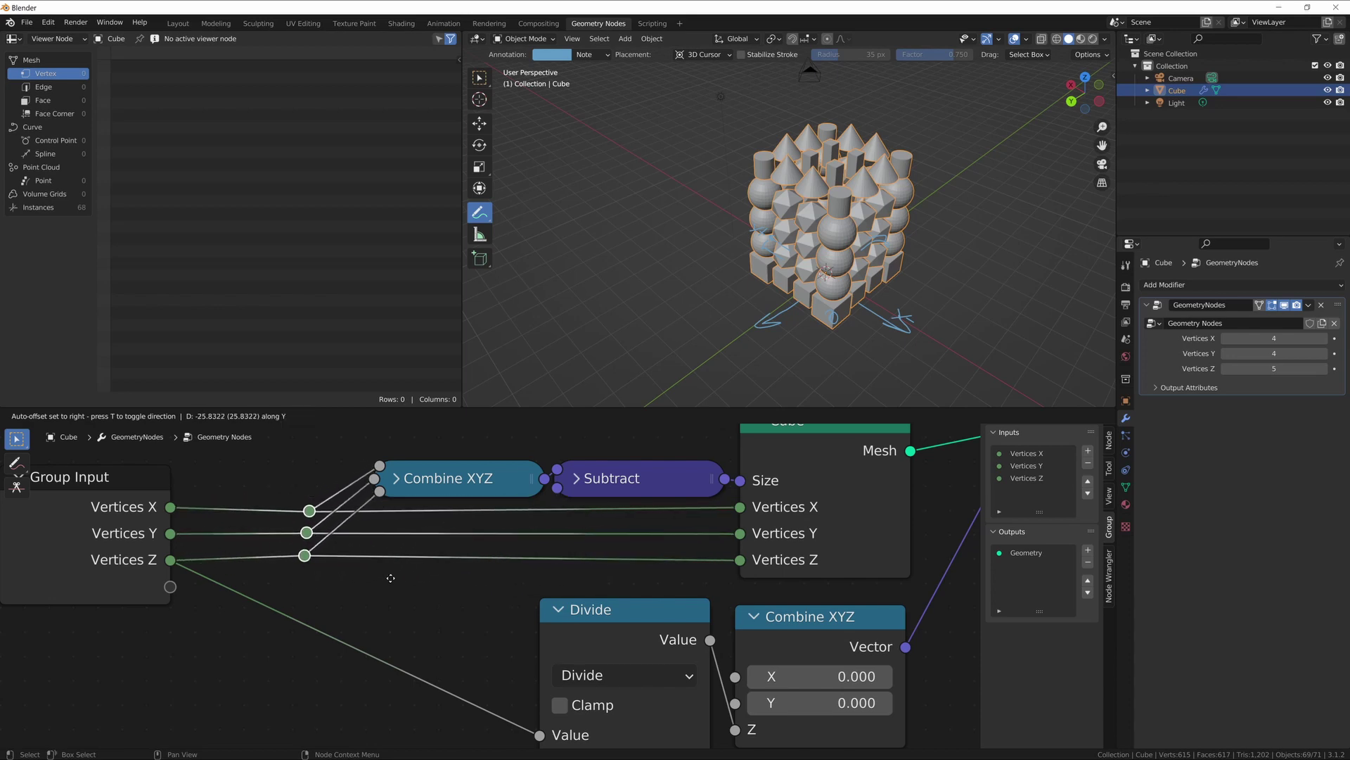
pyautogui.click(383, 584)
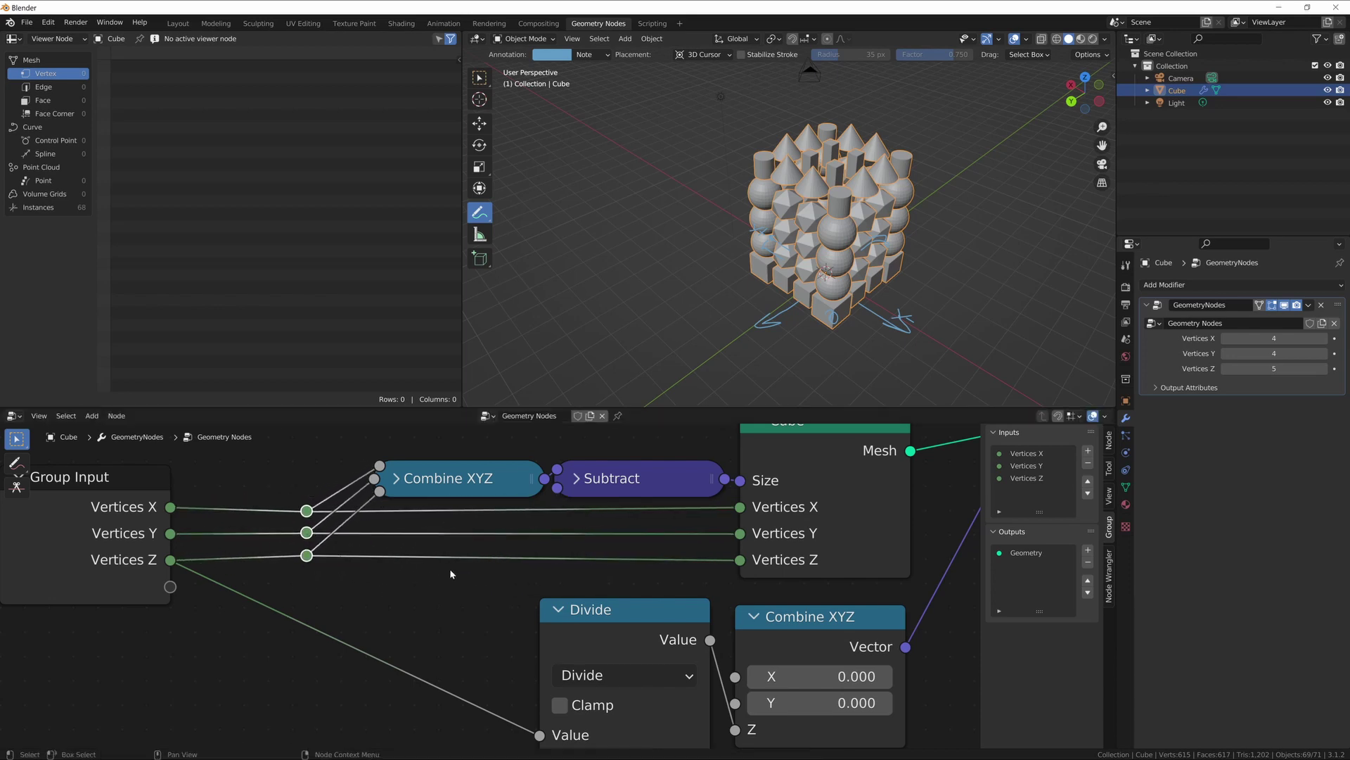
pyautogui.press('g')
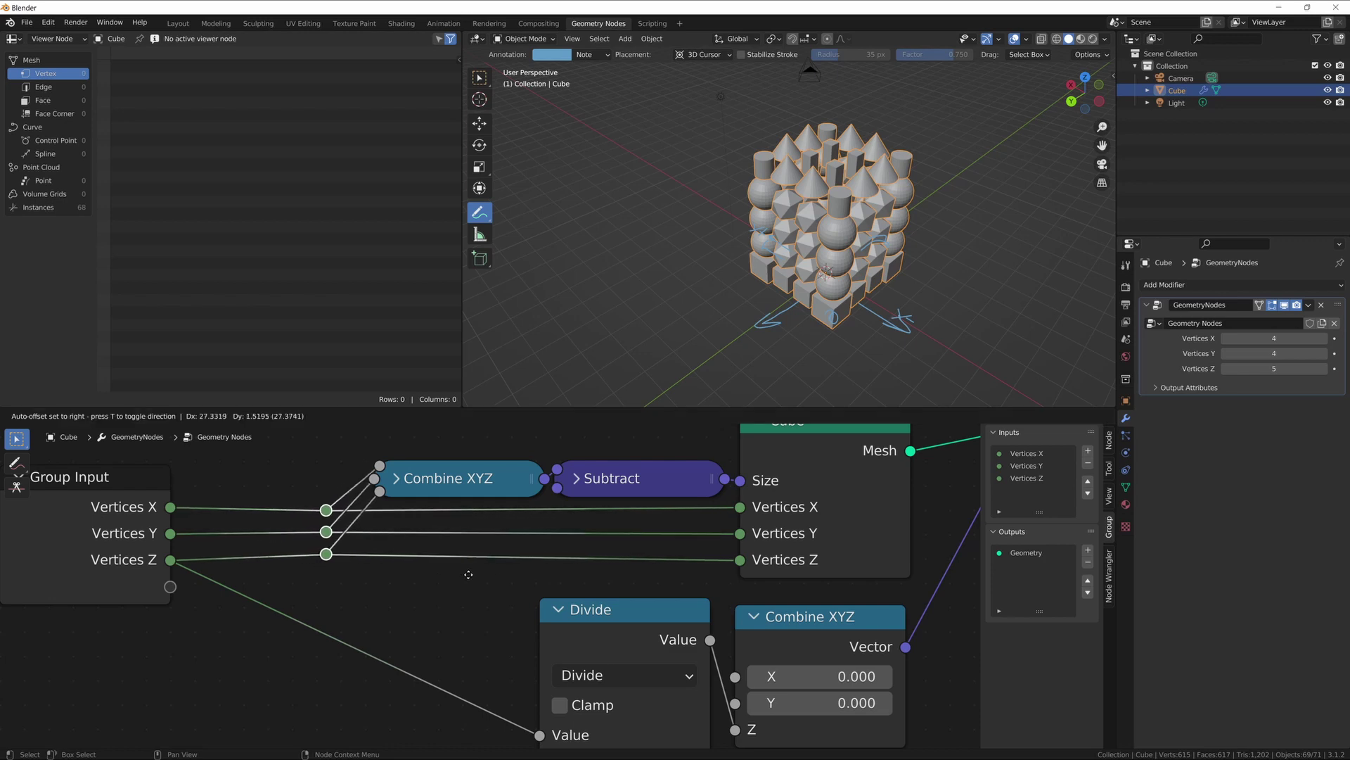
pyautogui.press('s')
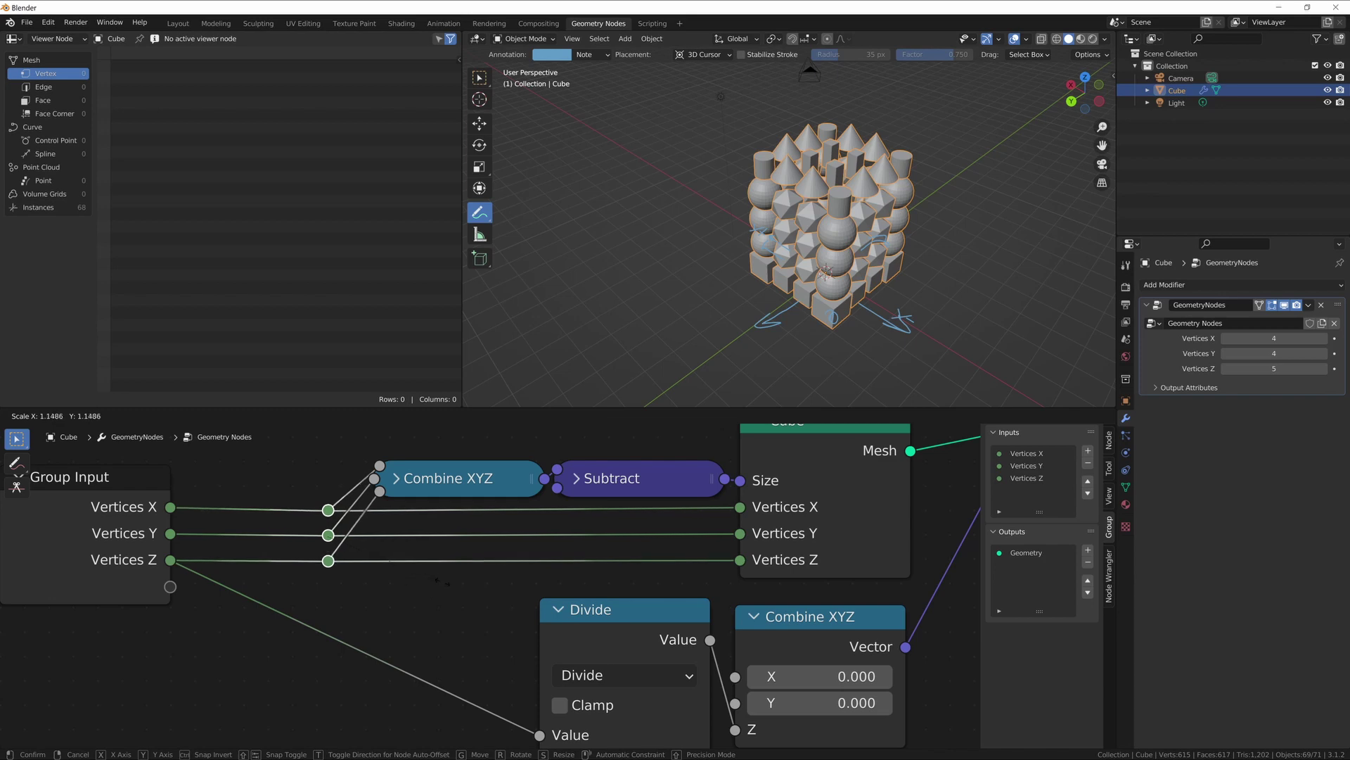
pyautogui.click(446, 582)
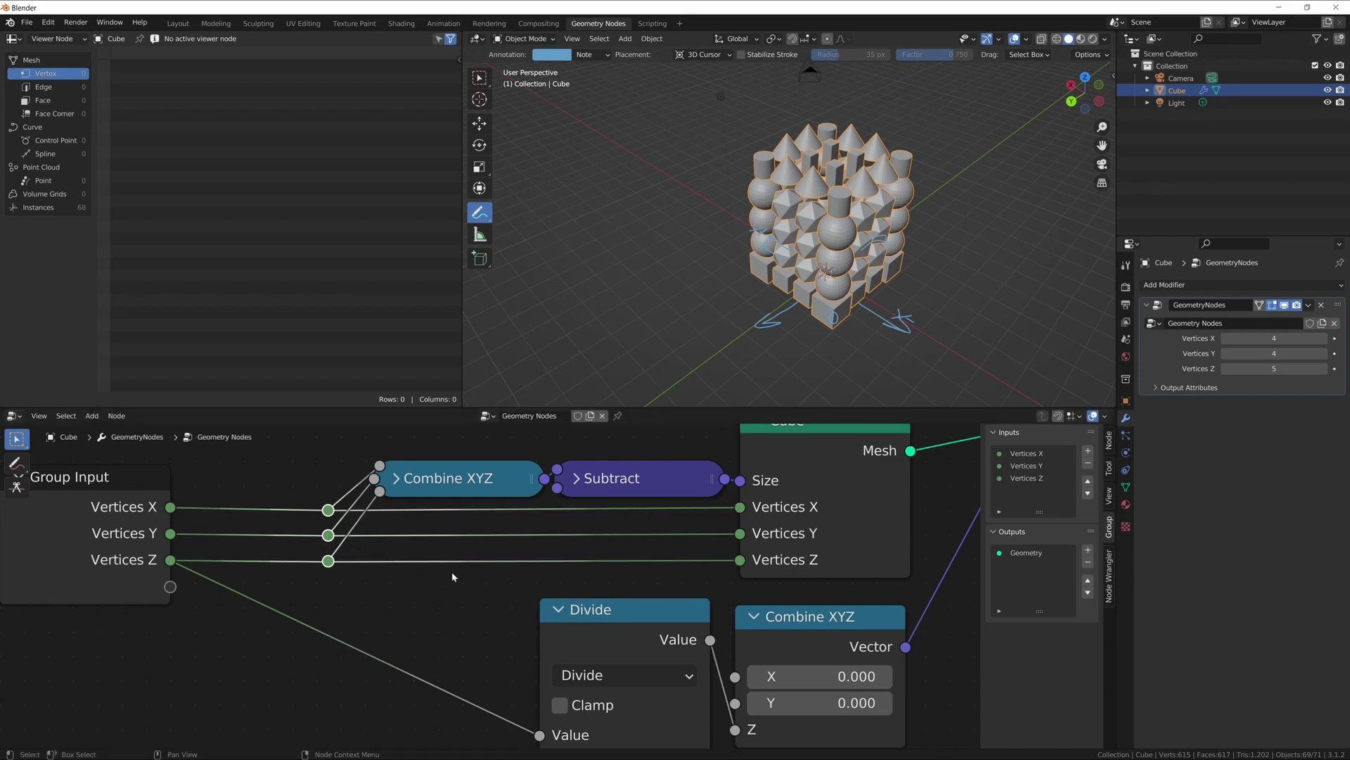
pyautogui.press('g')
pyautogui.press('y')
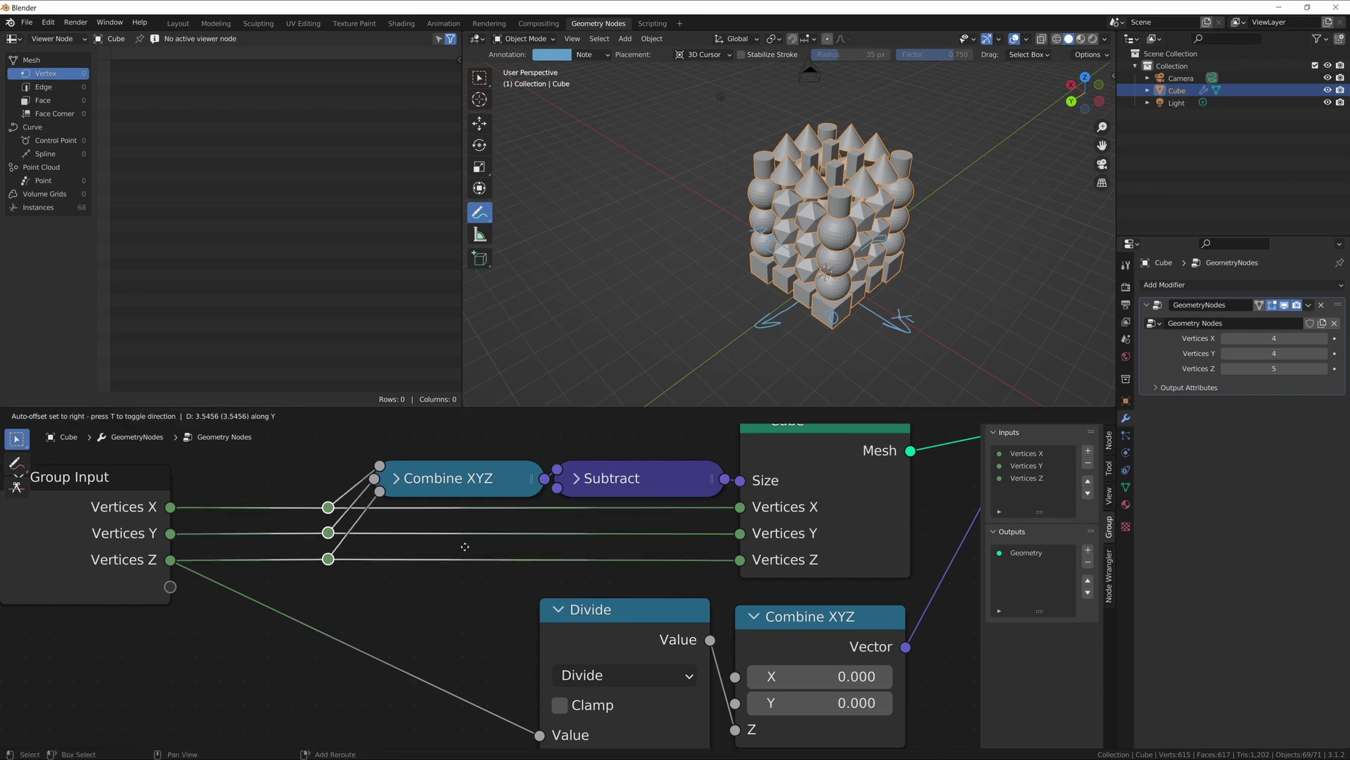
pyautogui.click(464, 546)
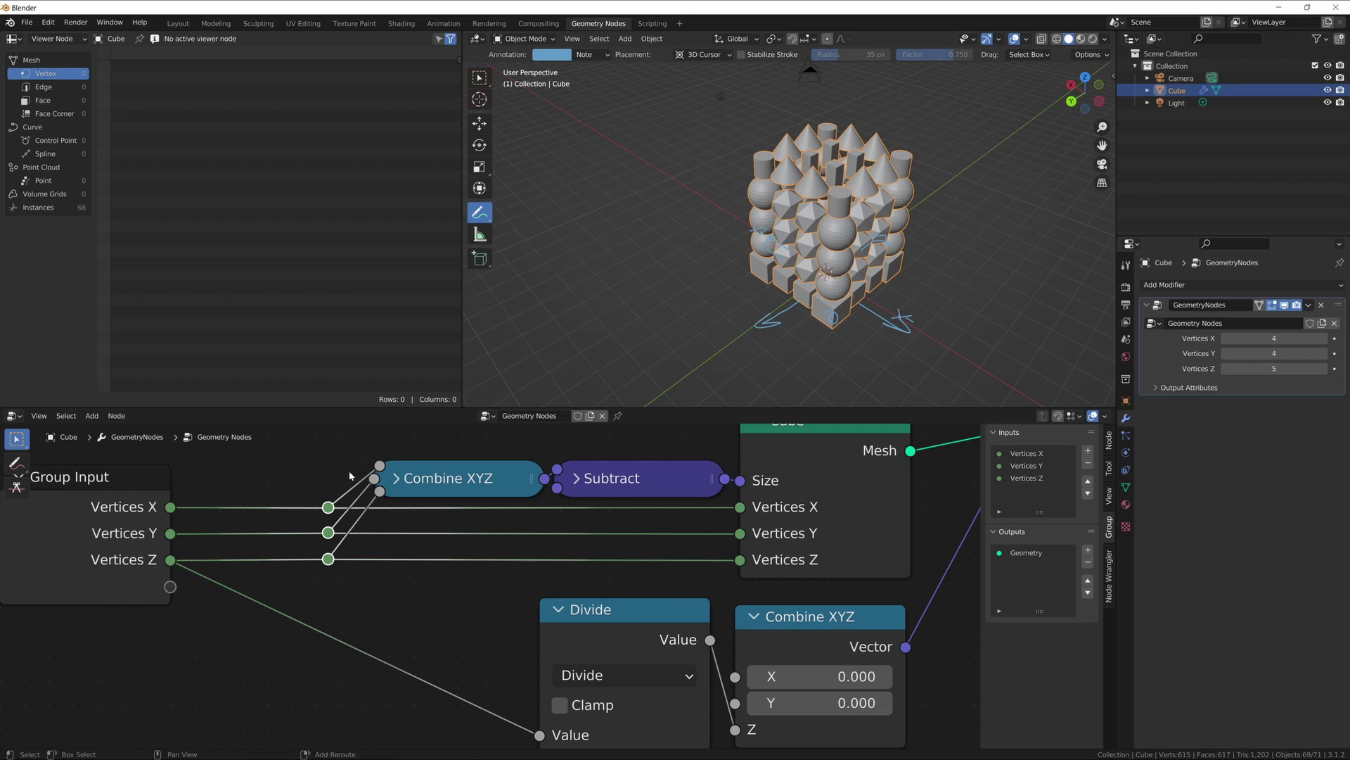
# Step: Stagger the reroutes horizontally by shifting the Vertices Y one toward Group Input and the Vertices Z one toward Cube
pyautogui.click(426, 655)
pyautogui.click(328, 508)
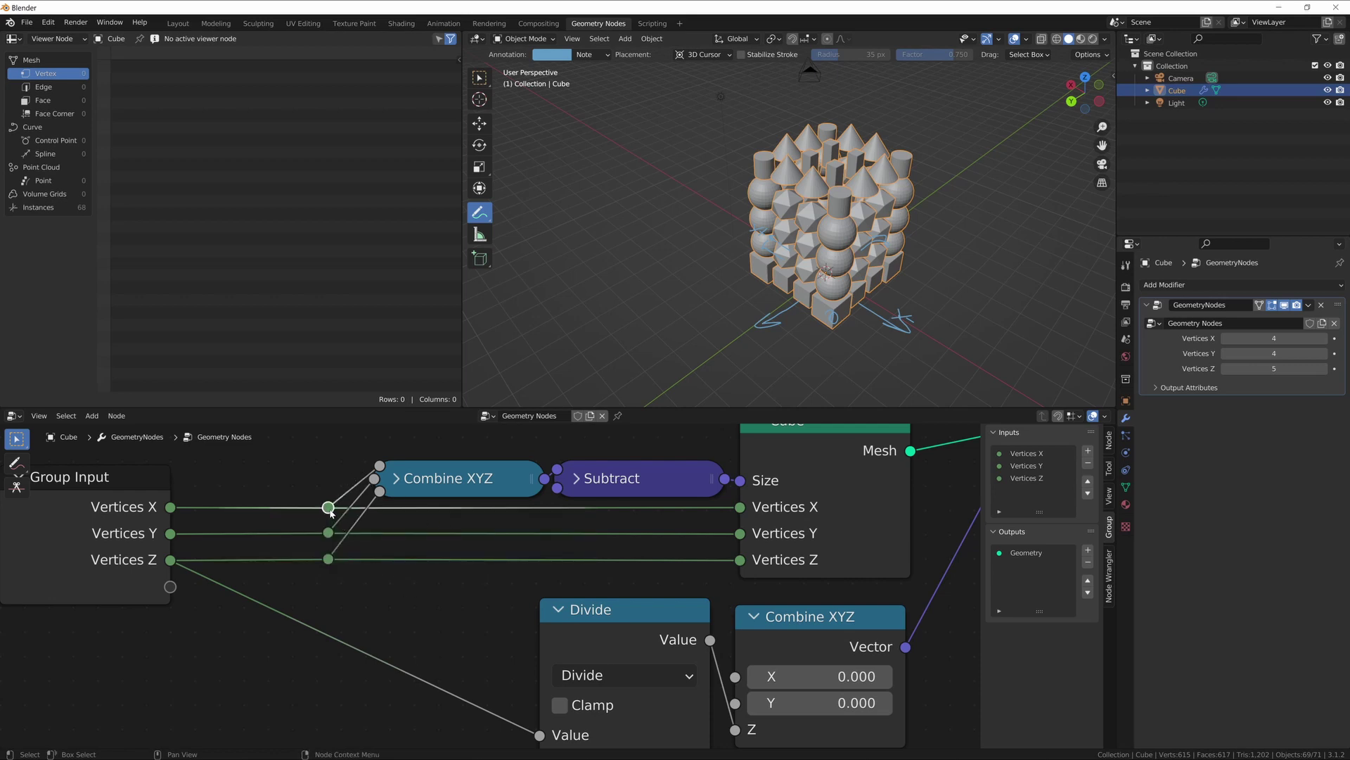
pyautogui.click(328, 533)
pyautogui.press('g')
pyautogui.press('x')
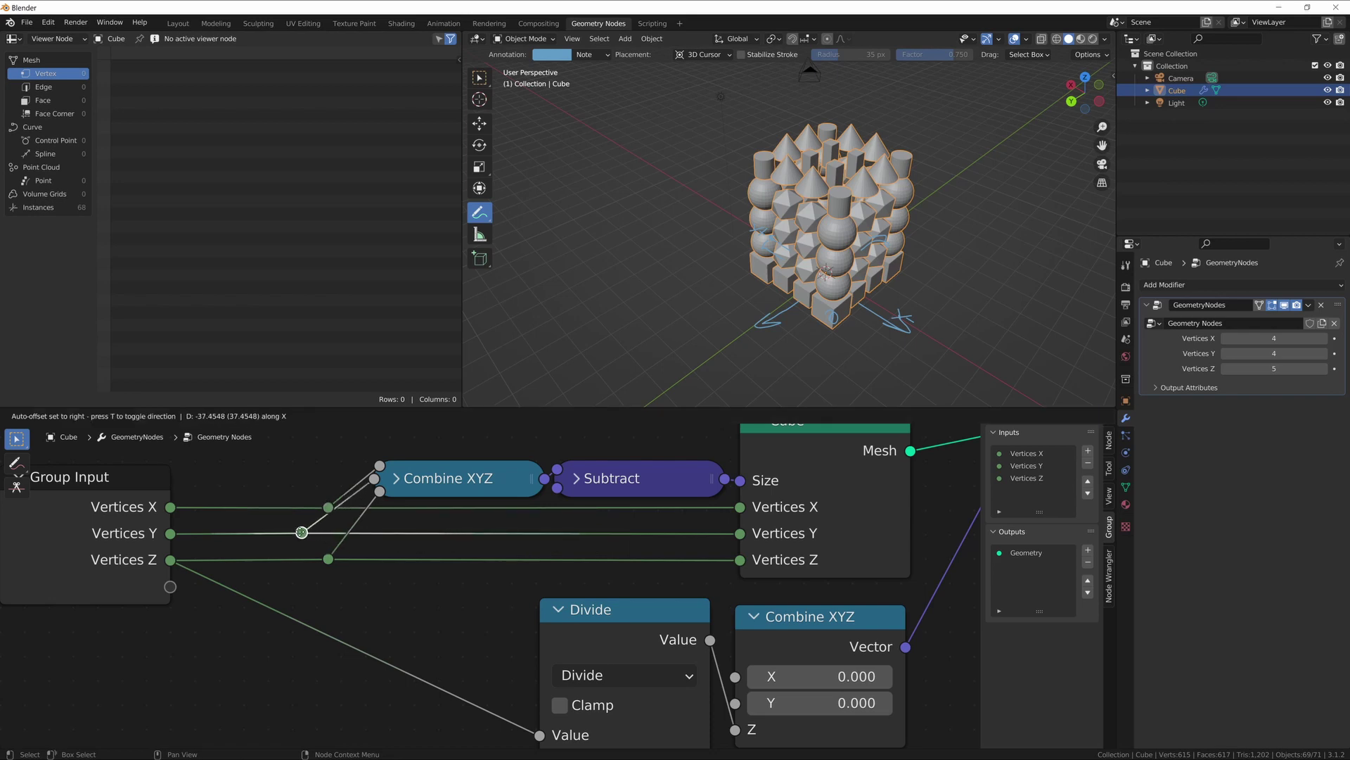
pyautogui.click(302, 532)
pyautogui.click(328, 559)
pyautogui.press('g')
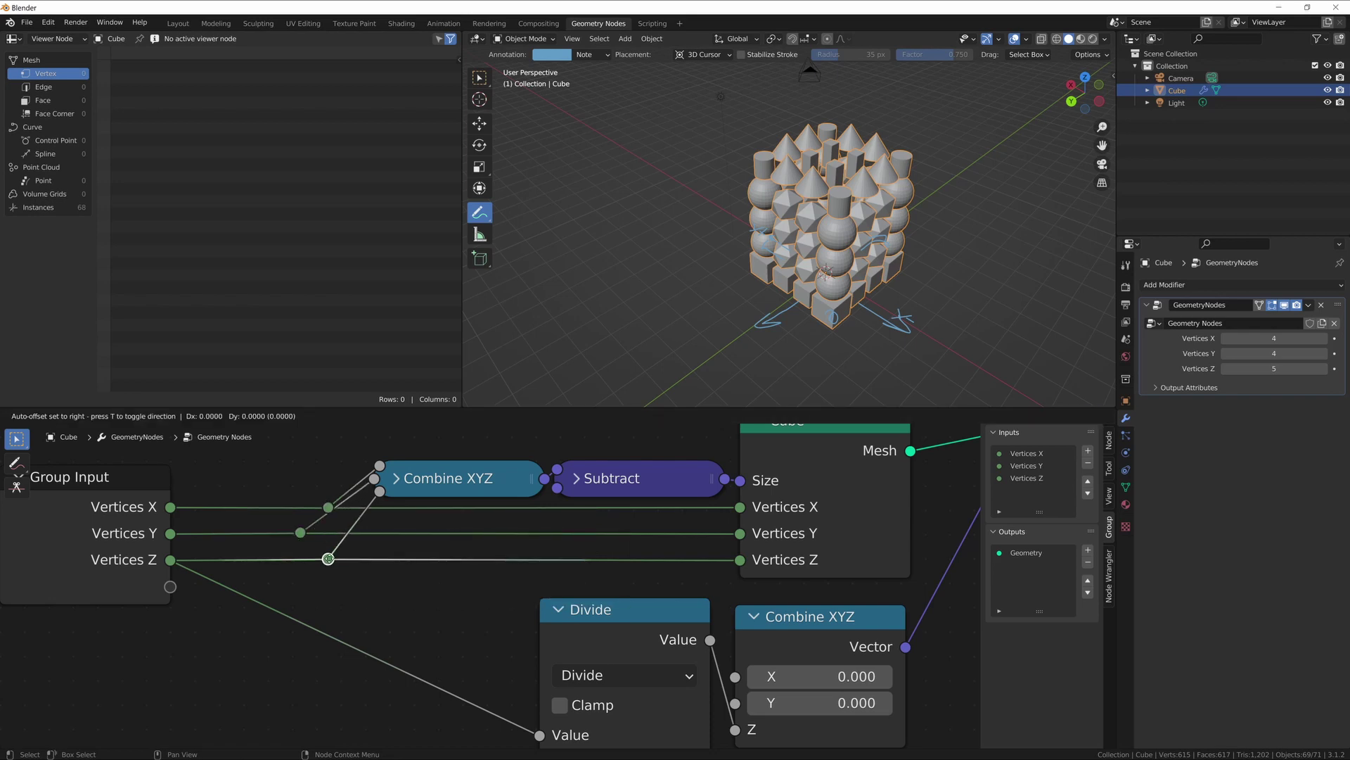
pyautogui.press('x')
pyautogui.click(351, 558)
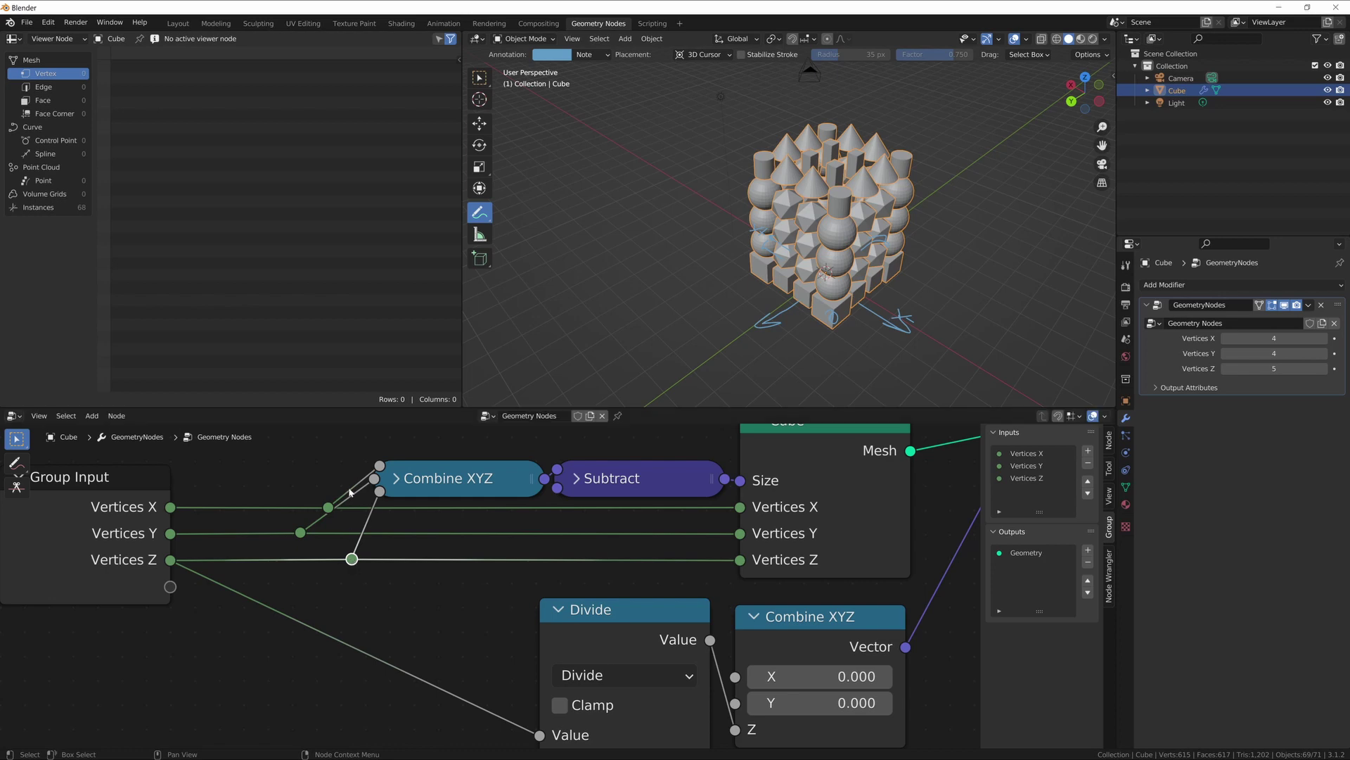
pyautogui.keyDown('shift'); pyautogui.moveTo(360, 547); pyautogui.dragTo(336, 501, button='right'); pyautogui.keyUp('shift')
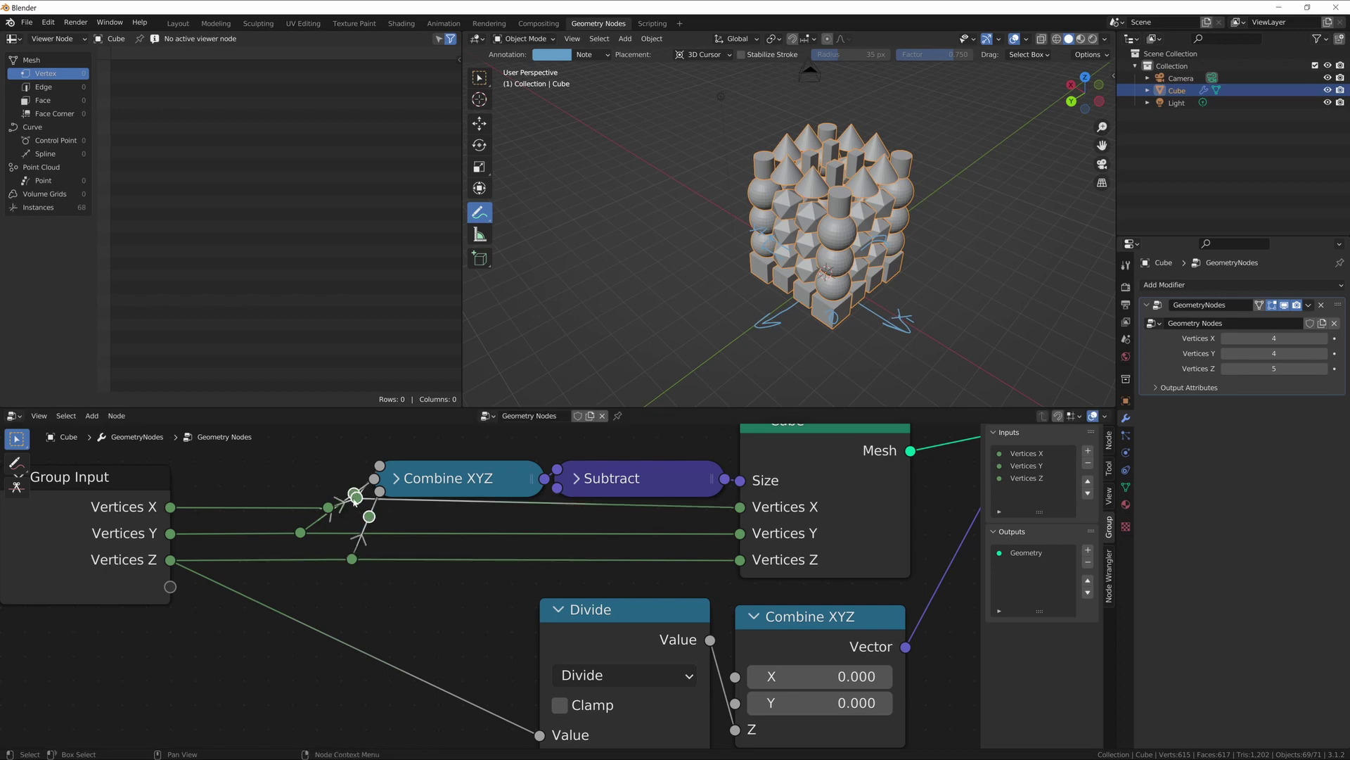
pyautogui.click(387, 522)
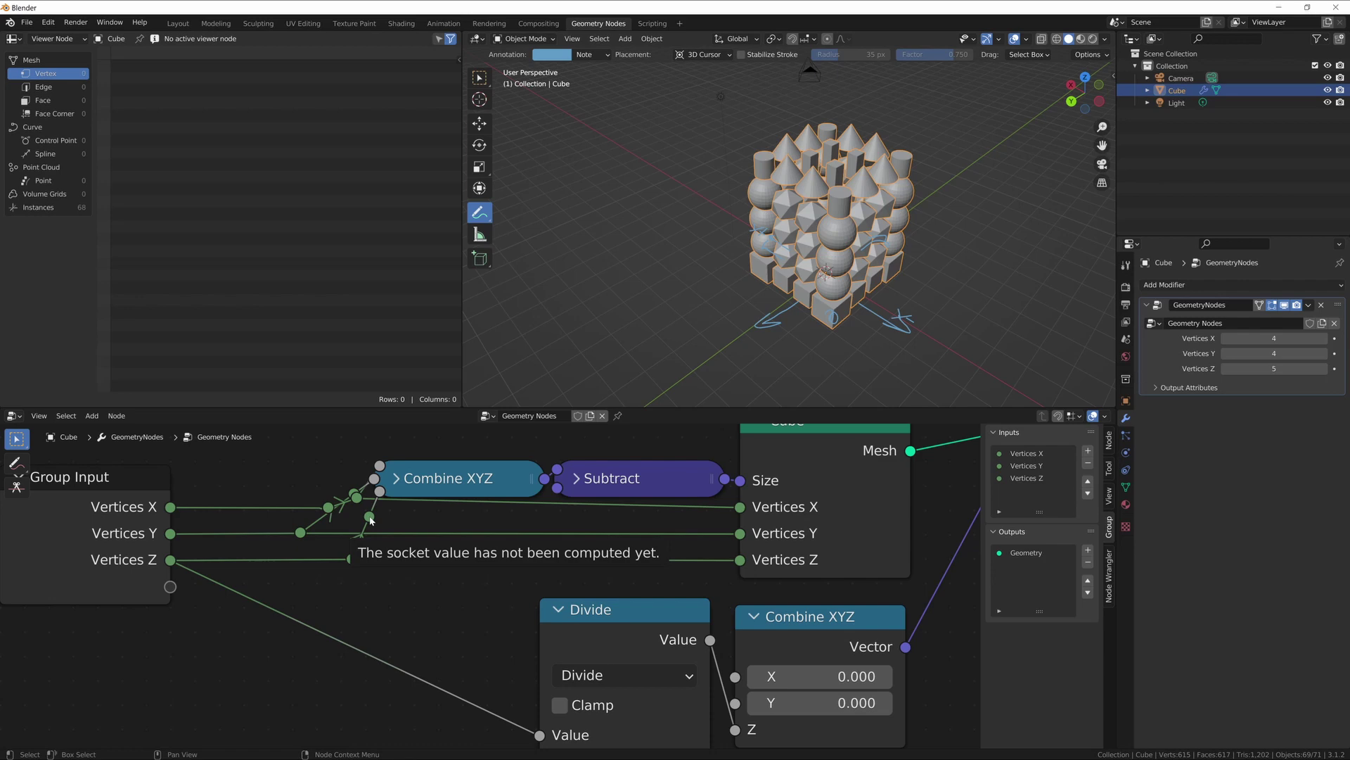
pyautogui.moveTo(479, 447); pyautogui.dragTo(608, 502)
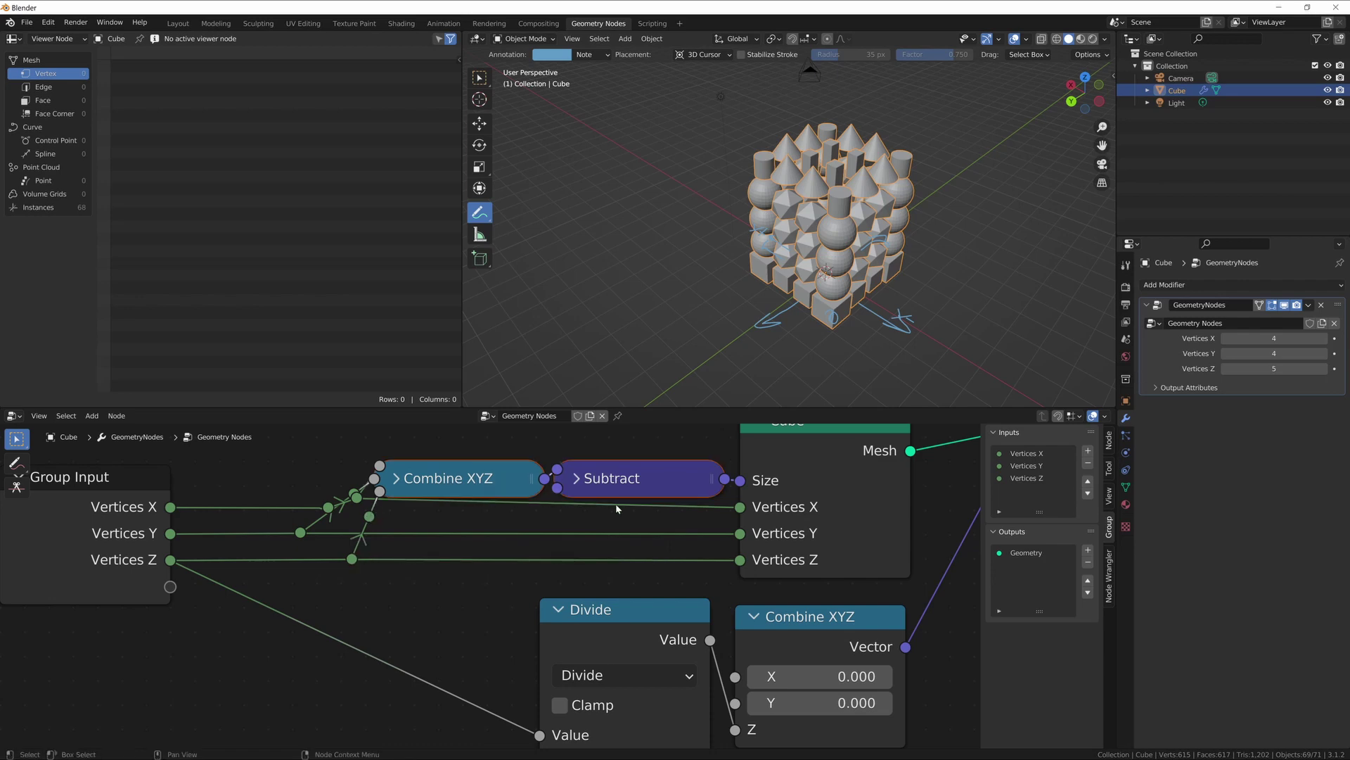
pyautogui.press('g')
pyautogui.press('y')
pyautogui.click(612, 484)
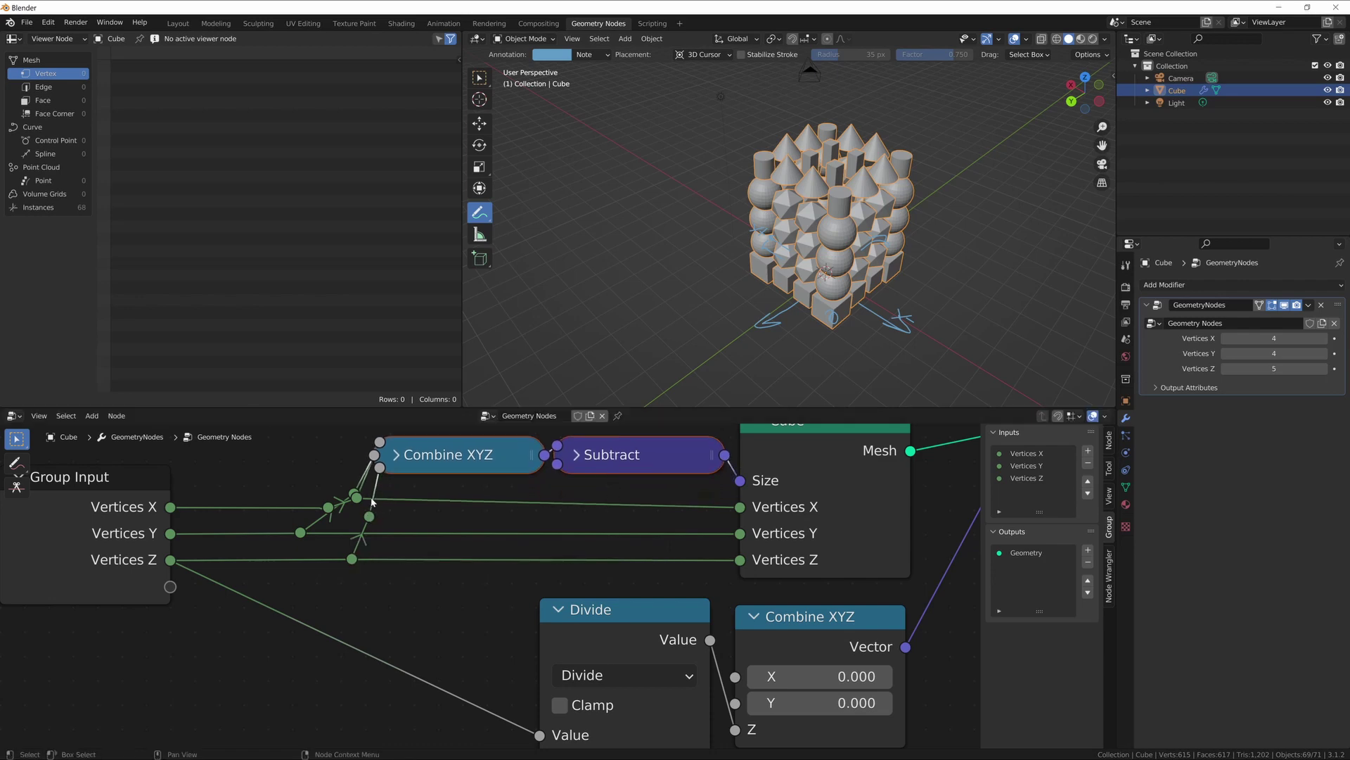
pyautogui.moveTo(356, 498)
pyautogui.mouseDown()
pyautogui.moveTo(317, 473)
pyautogui.moveTo(350, 486)
pyautogui.mouseUp()
pyautogui.rightClick(350, 488)
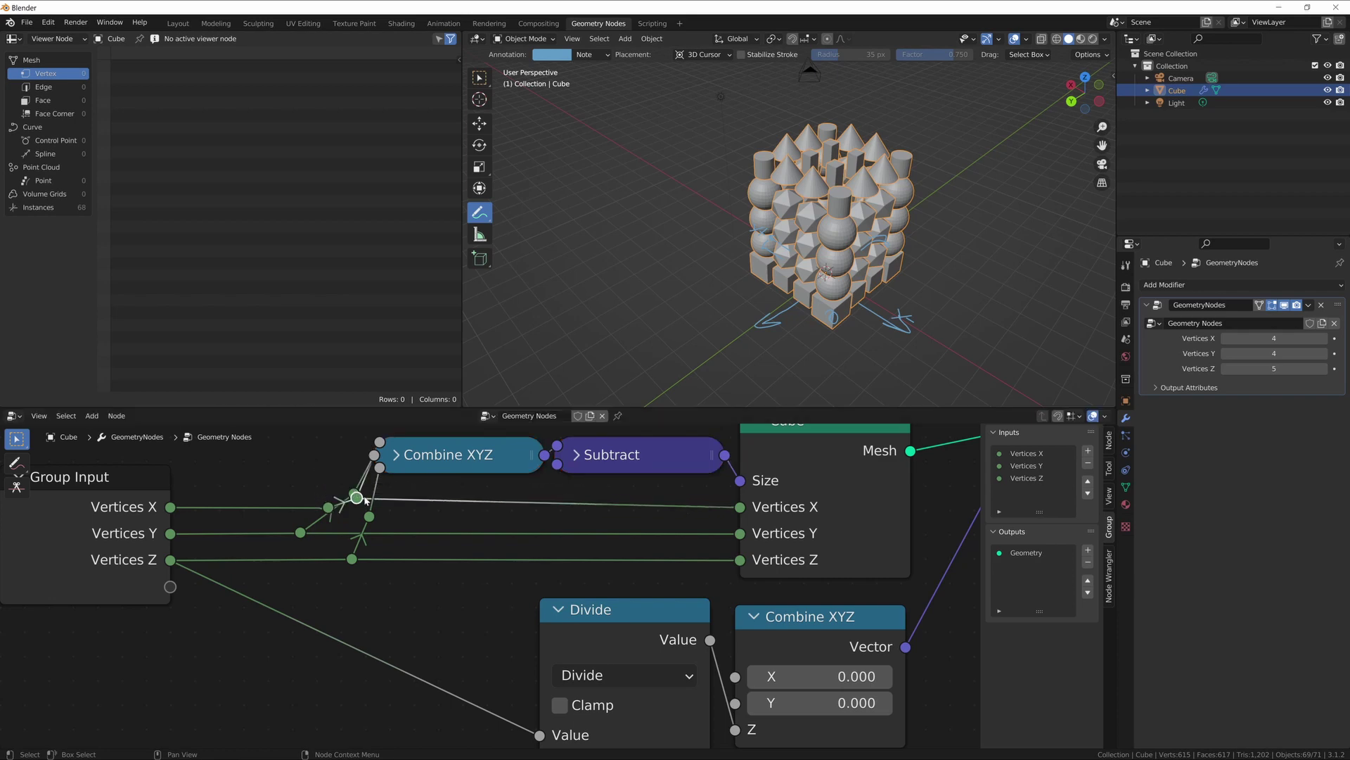
pyautogui.hotkey('ctrl', 'z')
pyautogui.hotkey('ctrl', 'z')
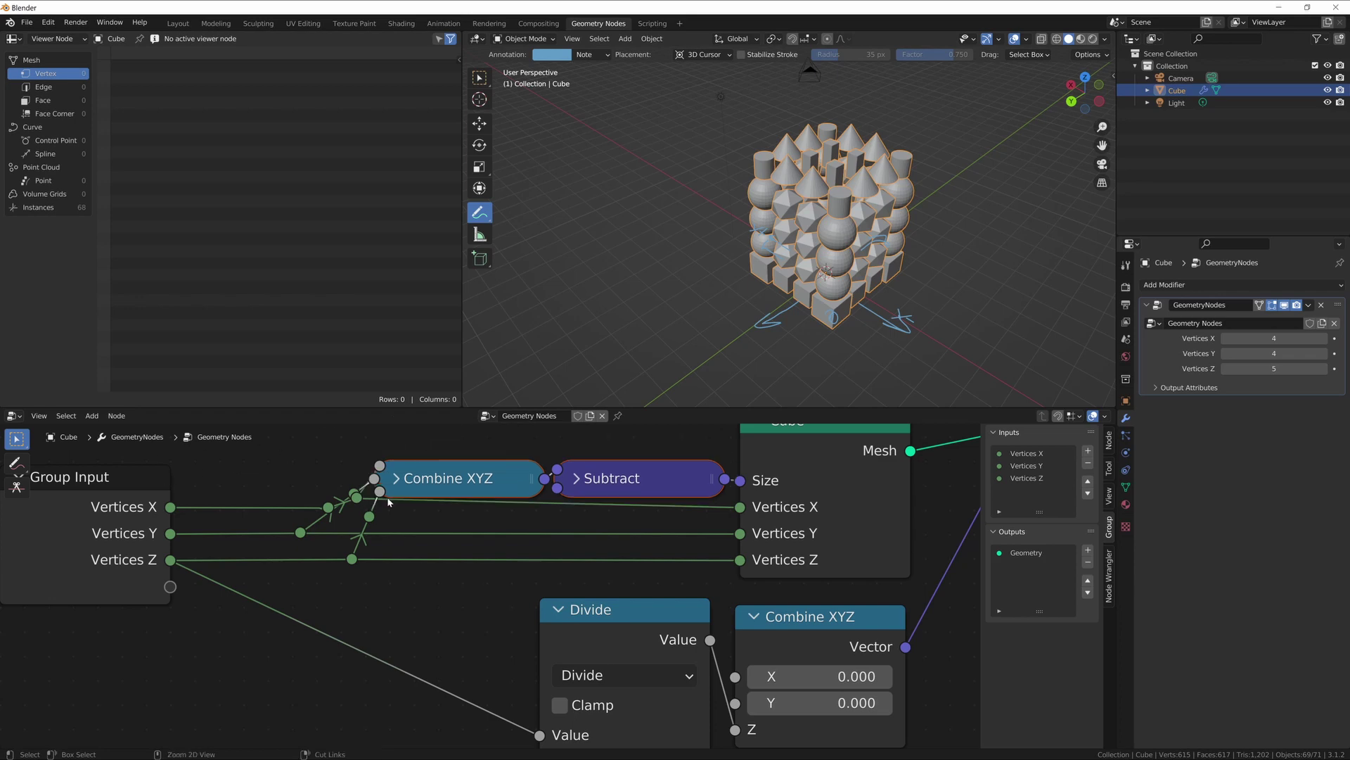
pyautogui.hotkey('ctrl', 'z')
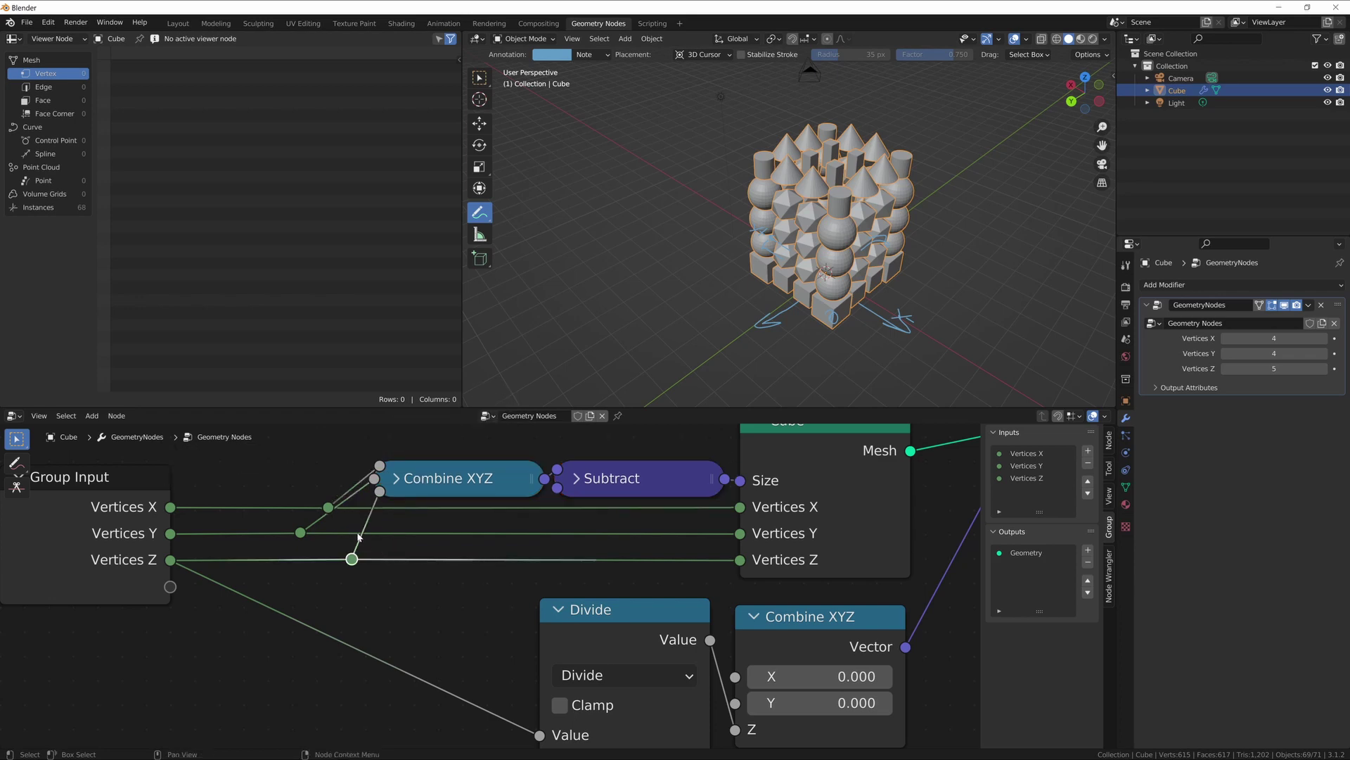
# Step: Add reroutes on the X and Y links into Combine XYZ and place each directly above its matching lower reroute
pyautogui.keyDown('shift'); pyautogui.moveTo(352, 500); pyautogui.dragTo(346, 484, button='right'); pyautogui.keyUp('shift')
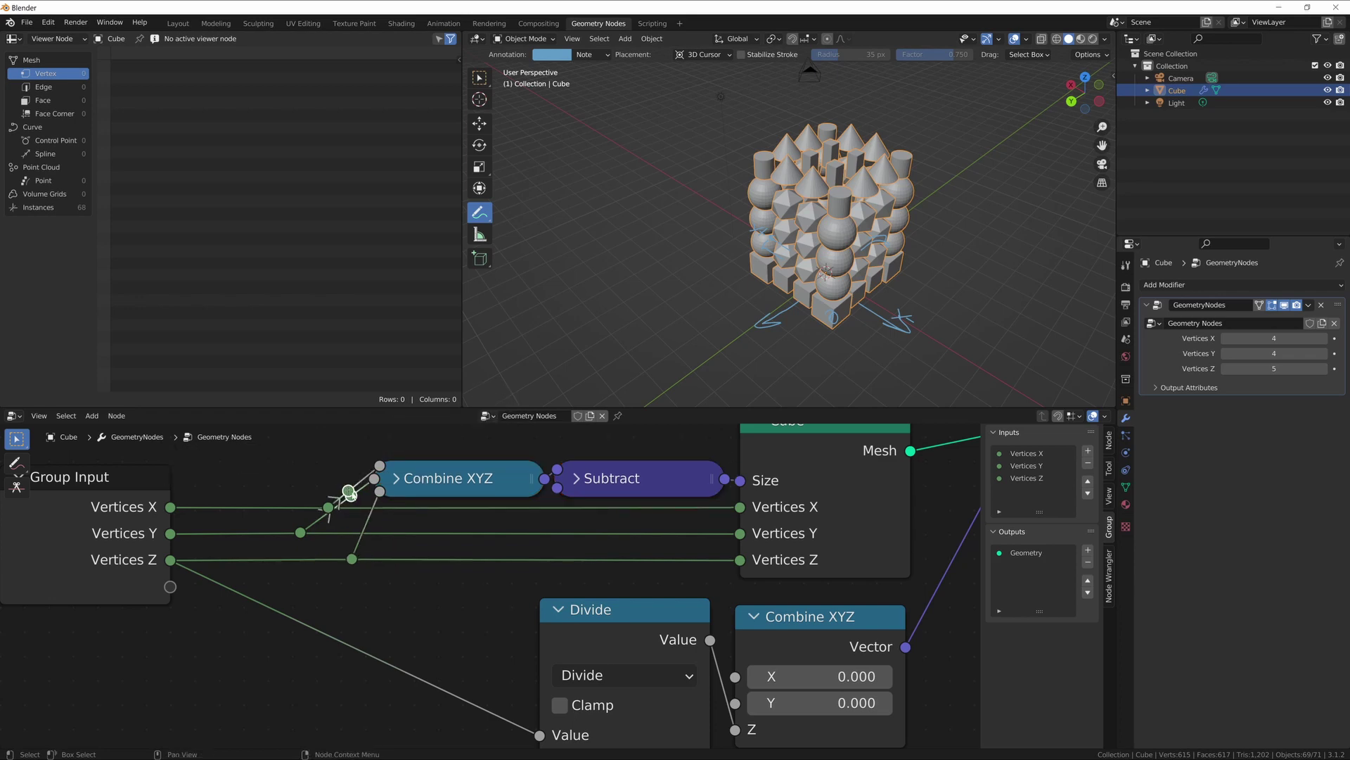
pyautogui.moveTo(349, 495); pyautogui.dragTo(302, 484)
pyautogui.press('g')
pyautogui.click(337, 470)
pyautogui.hotkey('ctrl', 'z')
pyautogui.click(329, 466)
pyautogui.press('g')
pyautogui.press('y')
pyautogui.click(344, 485)
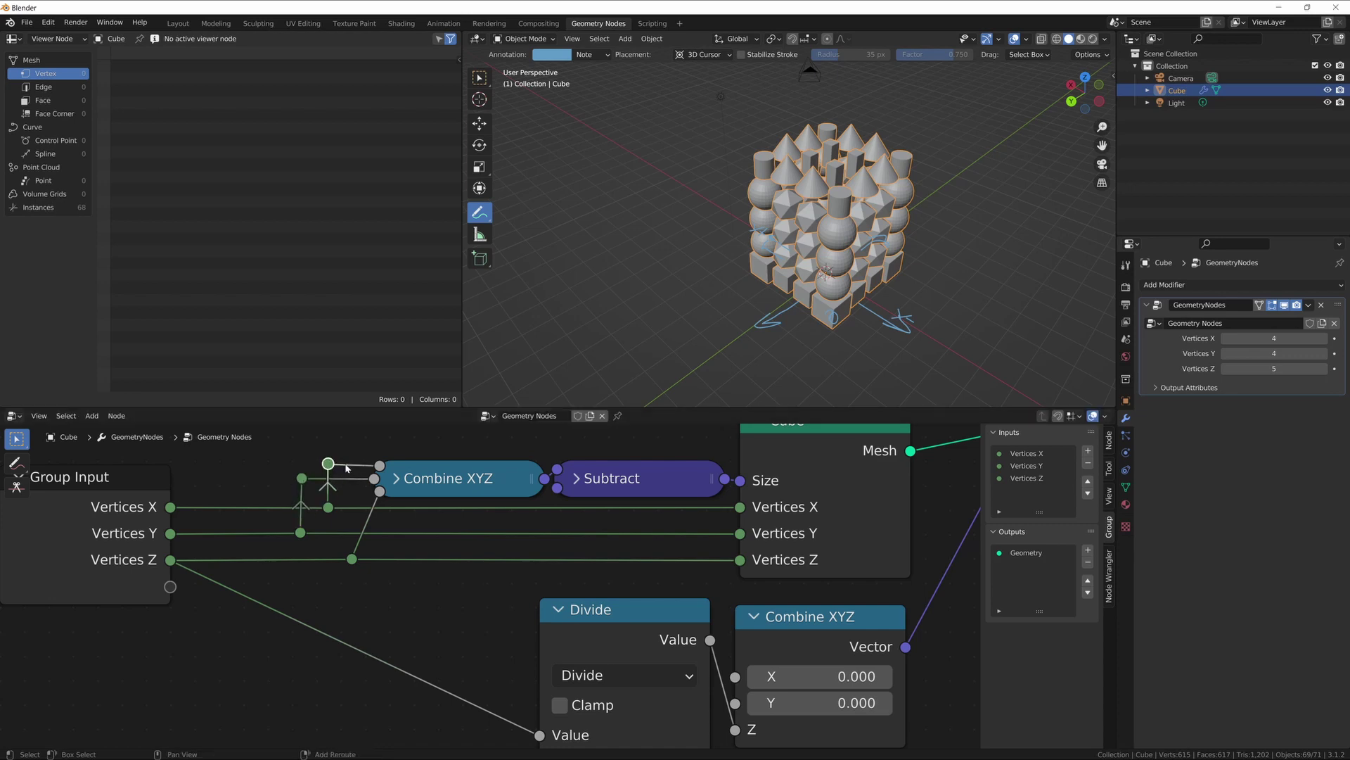
# Step: Align the two Vertices Y reroutes in a straight vertical line by scaling them to 0 along X
pyautogui.moveTo(283, 459); pyautogui.dragTo(309, 548)
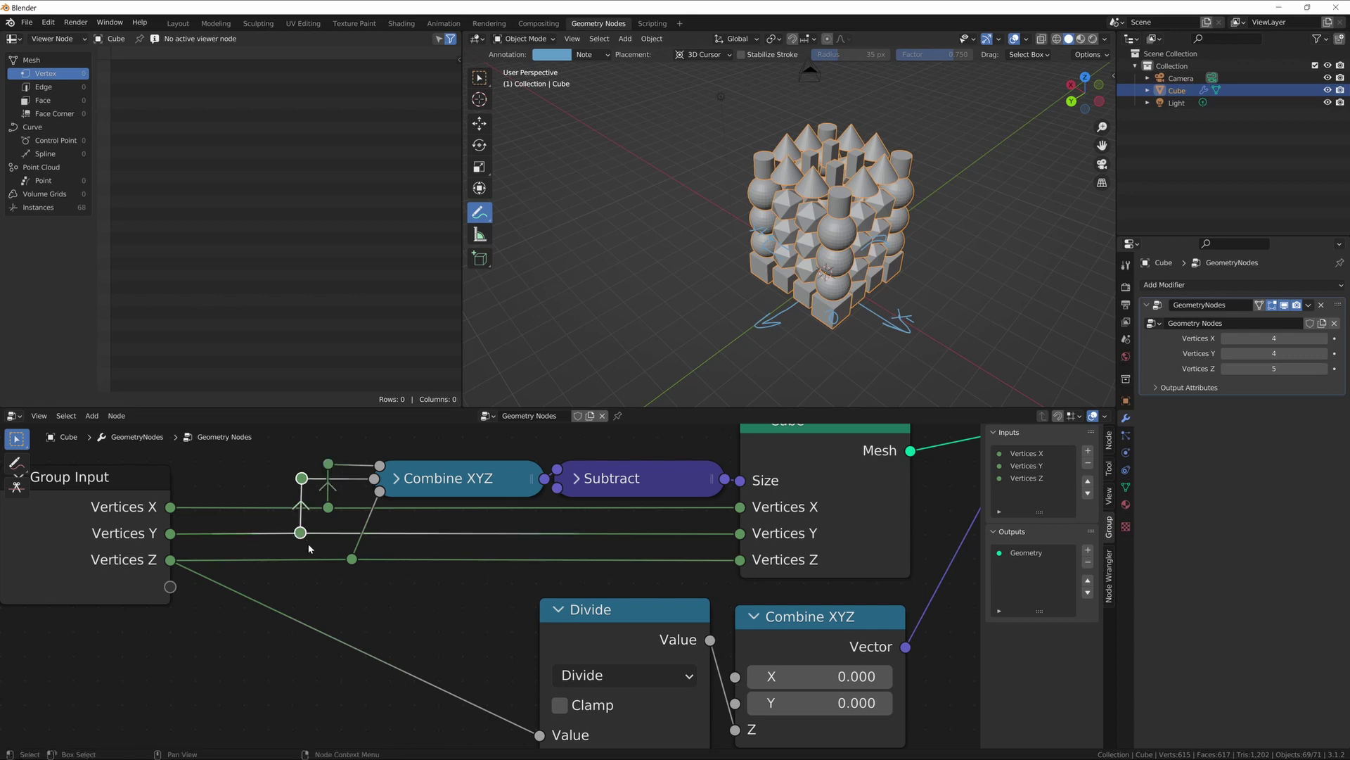
pyautogui.press('s')
pyautogui.press('x')
pyautogui.press('0')
pyautogui.press('Return')
# Step: Add a reroute on the Z link into Combine XYZ, level with its socket and vertically aligned with the lower Vertices Z reroute
pyautogui.keyDown('shift'); pyautogui.moveTo(377, 517); pyautogui.dragTo(365, 520, button='right'); pyautogui.keyUp('shift')
pyautogui.press('g')
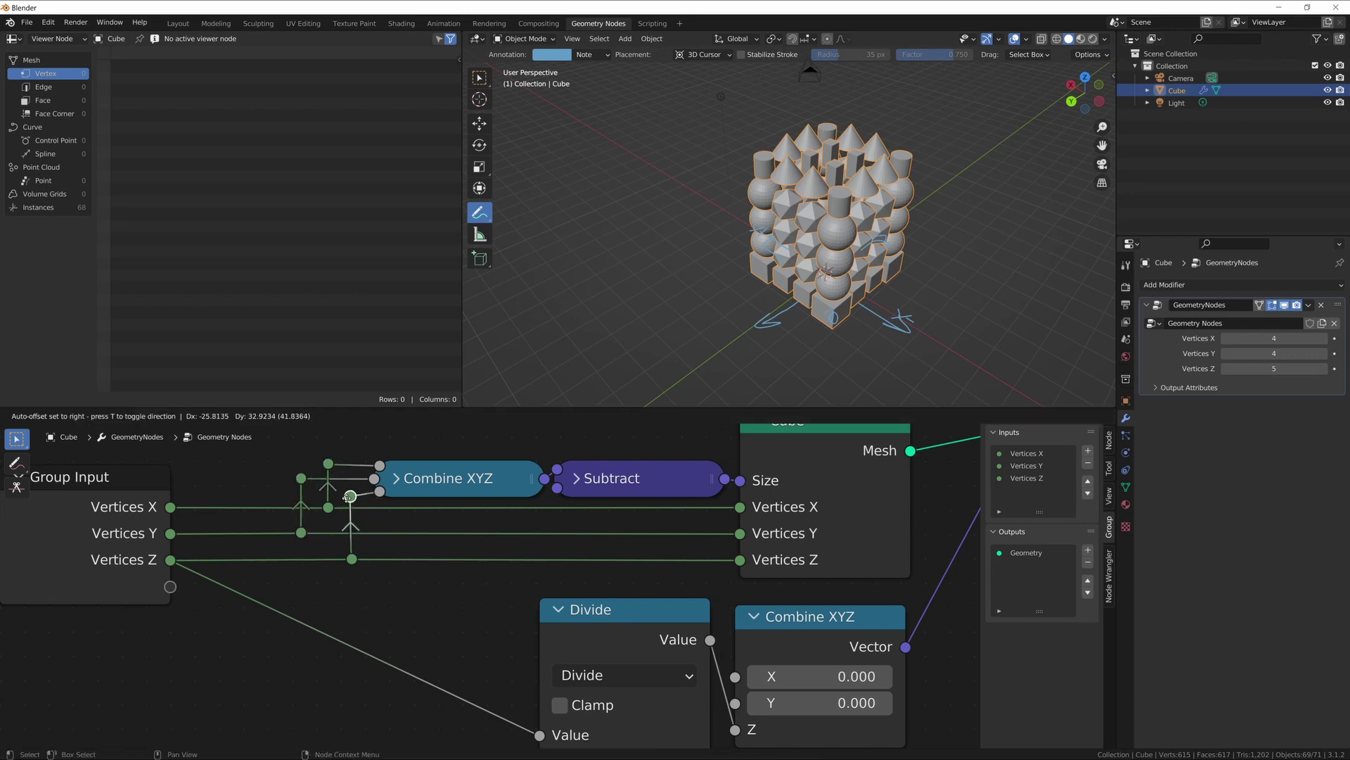
pyautogui.click(352, 495)
pyautogui.press('g')
pyautogui.press('y')
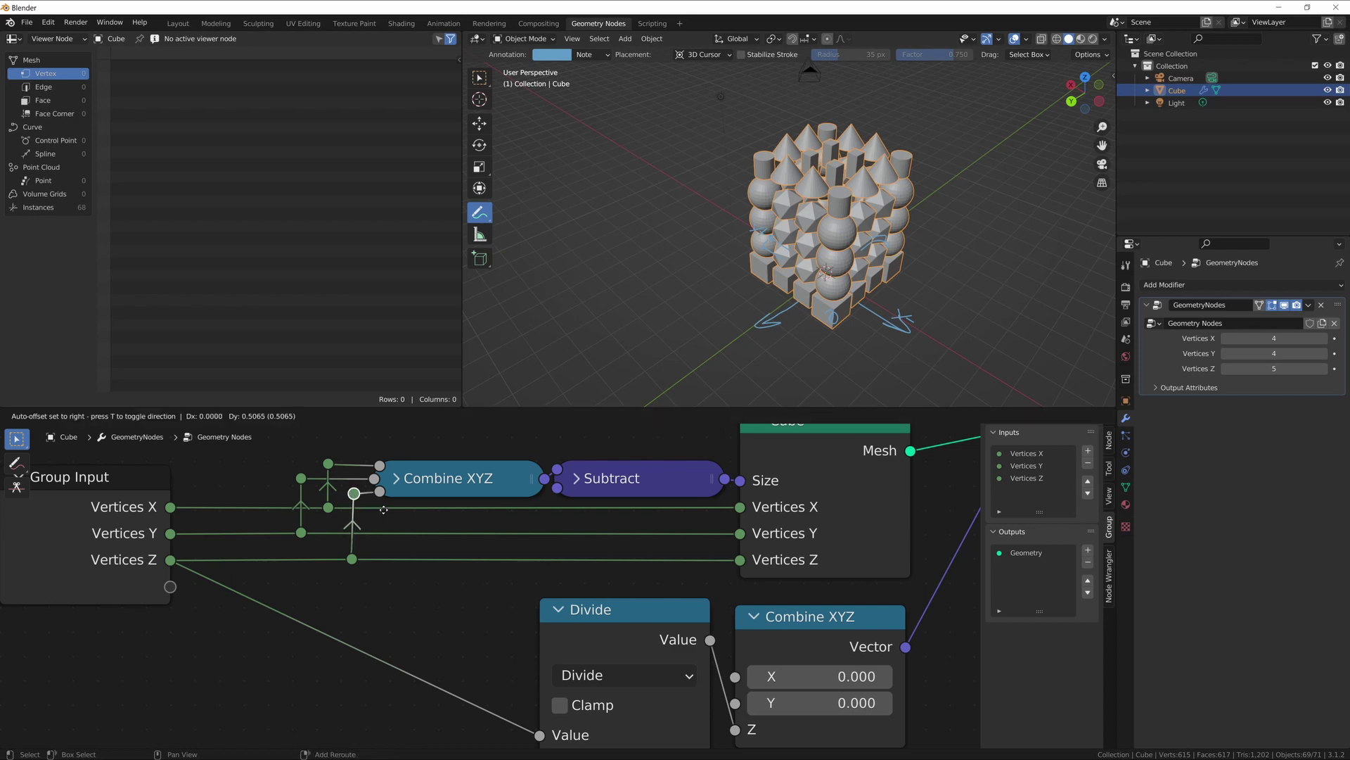
pyautogui.click(381, 492)
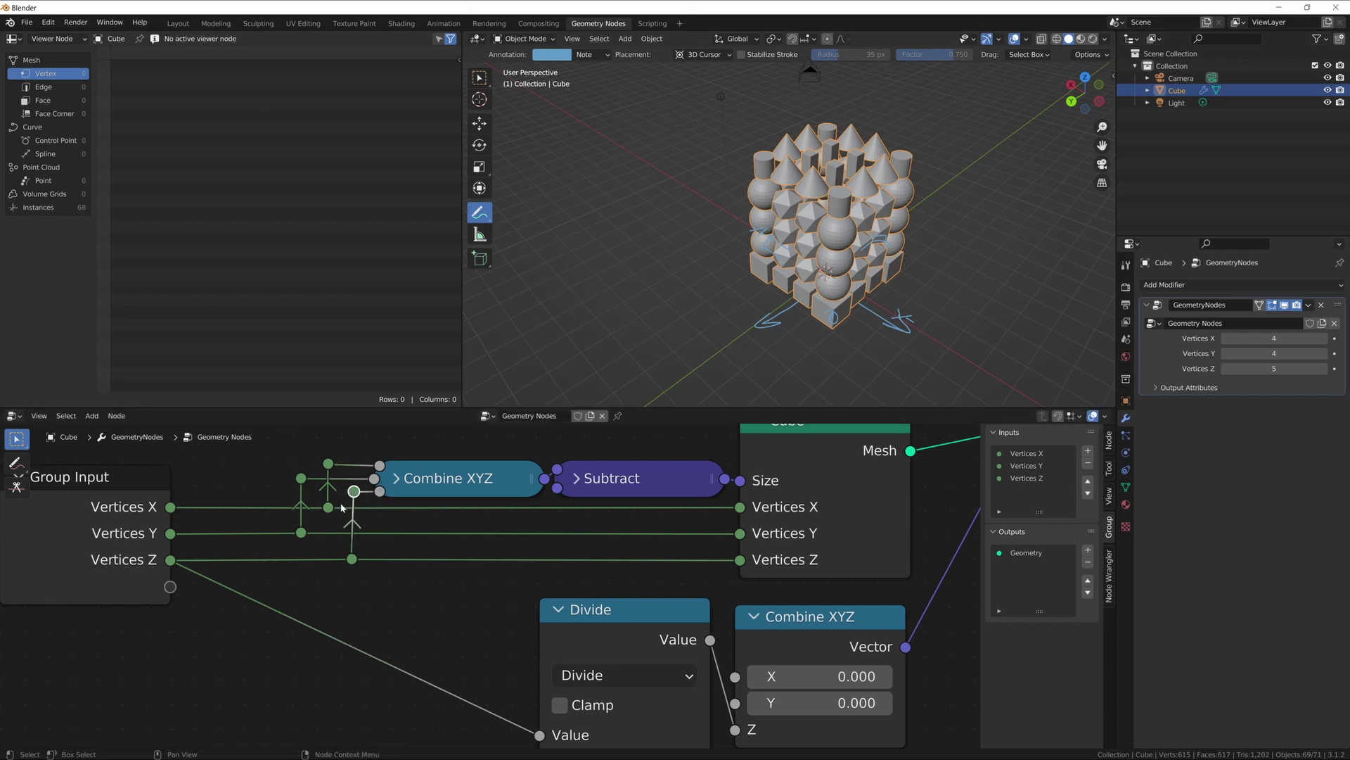
pyautogui.keyDown('shift'); pyautogui.click(352, 559); pyautogui.keyUp('shift')
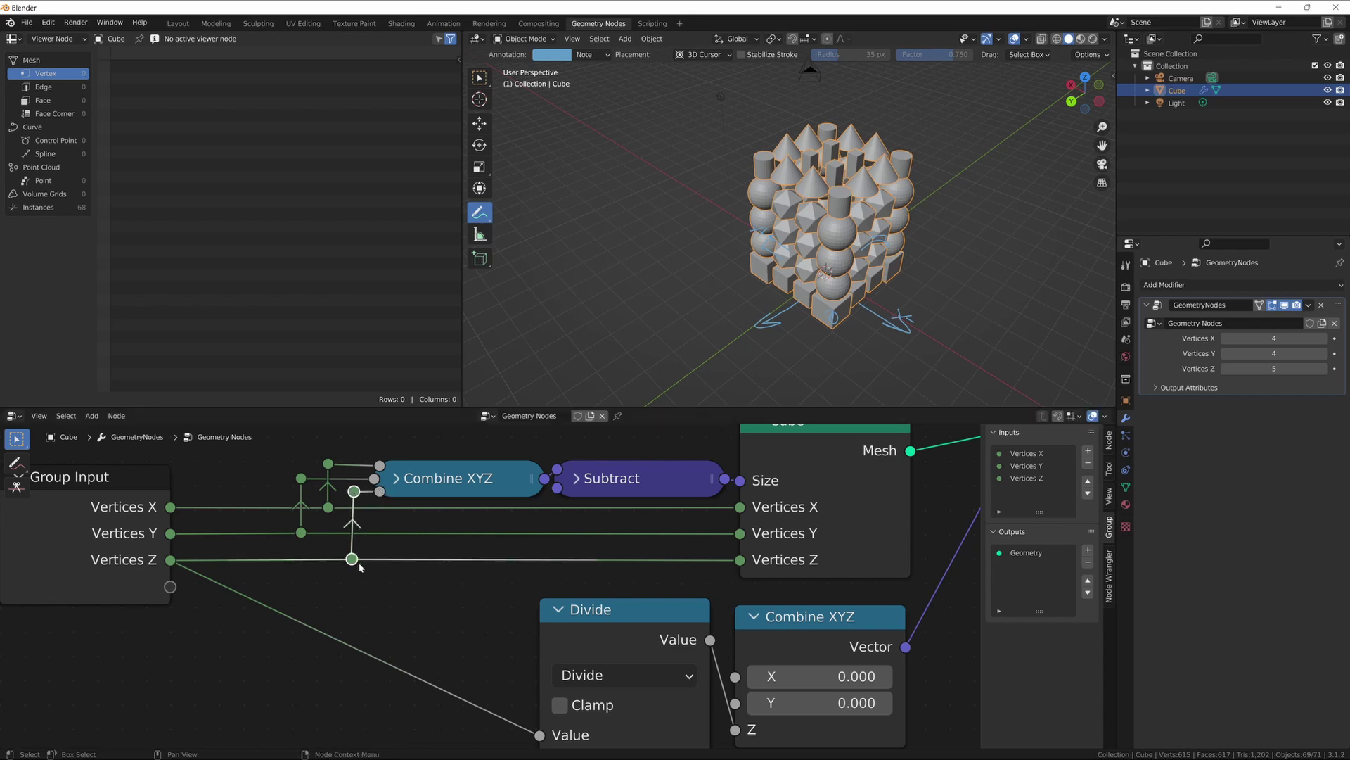
pyautogui.press('g')
pyautogui.click(494, 610)
# Step: Shift the upper Vertices X reroute vertically until it is level with Combine XYZ's X socket
pyautogui.moveTo(317, 450); pyautogui.dragTo(331, 527)
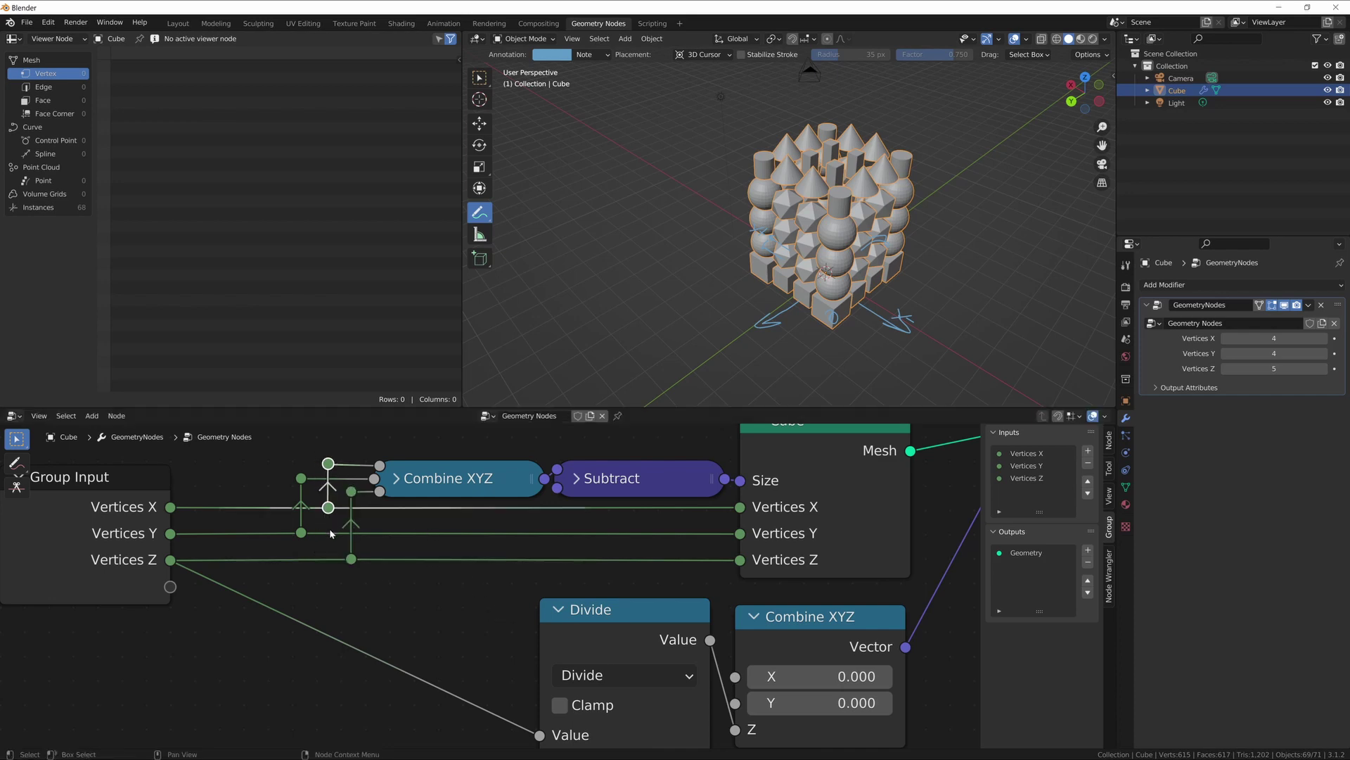
pyautogui.press('g')
pyautogui.press('y')
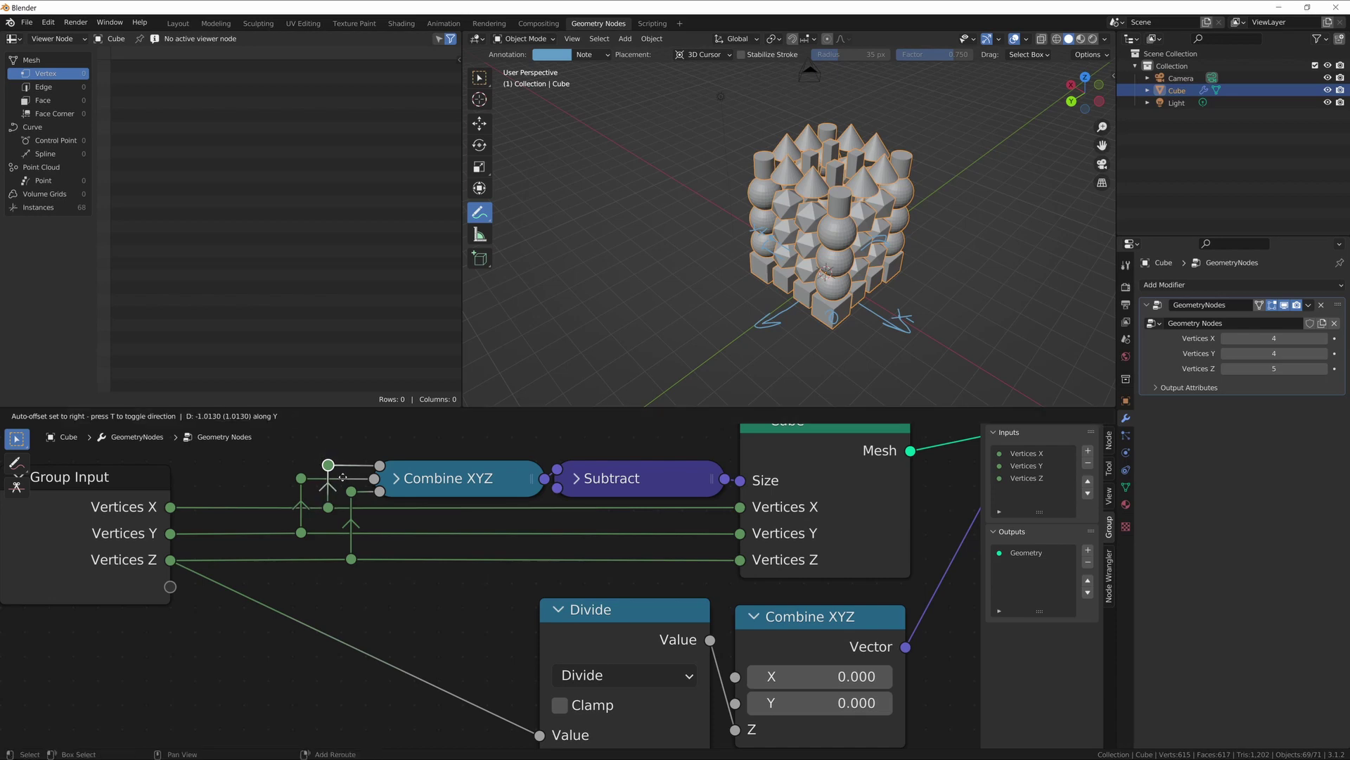
pyautogui.click(342, 482)
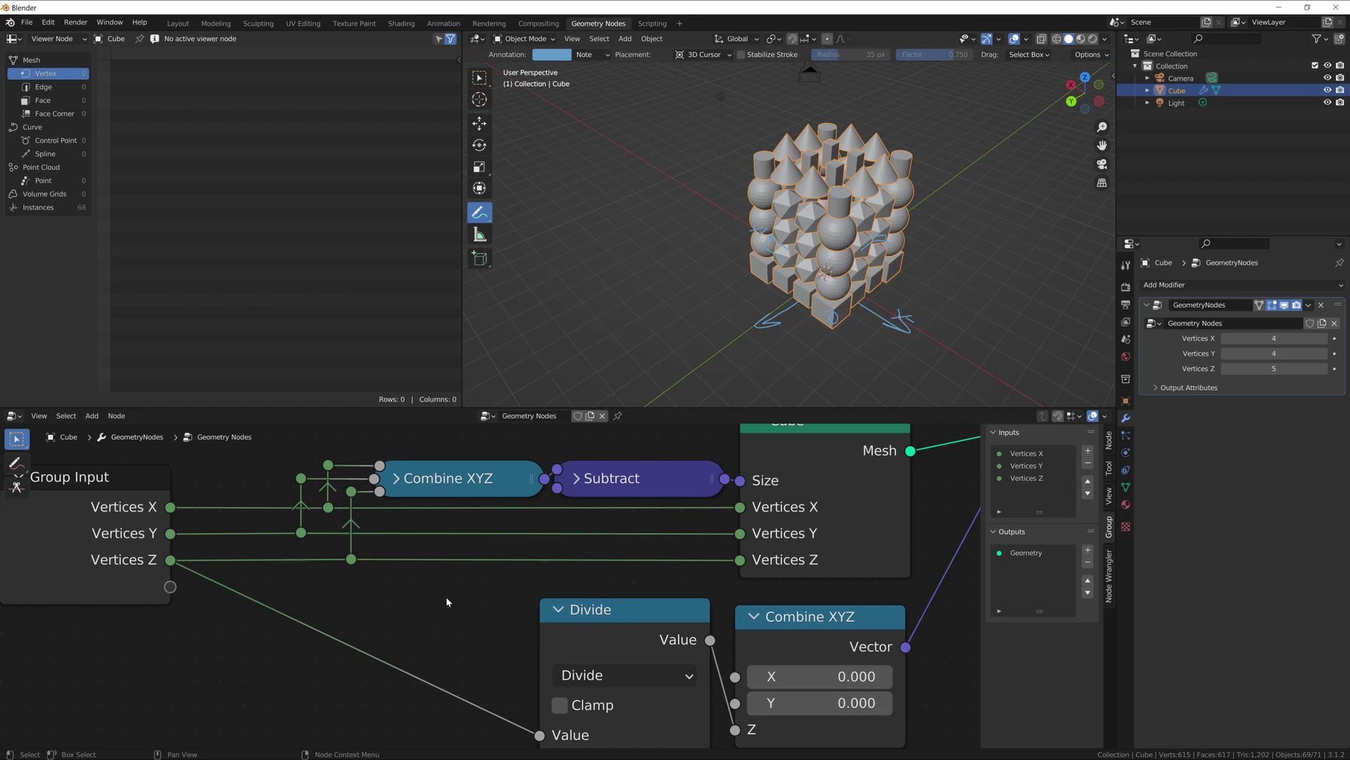
# Step: Move the Transform node closer to the Cube node that feeds it
pyautogui.scroll(-1, 448, 598)
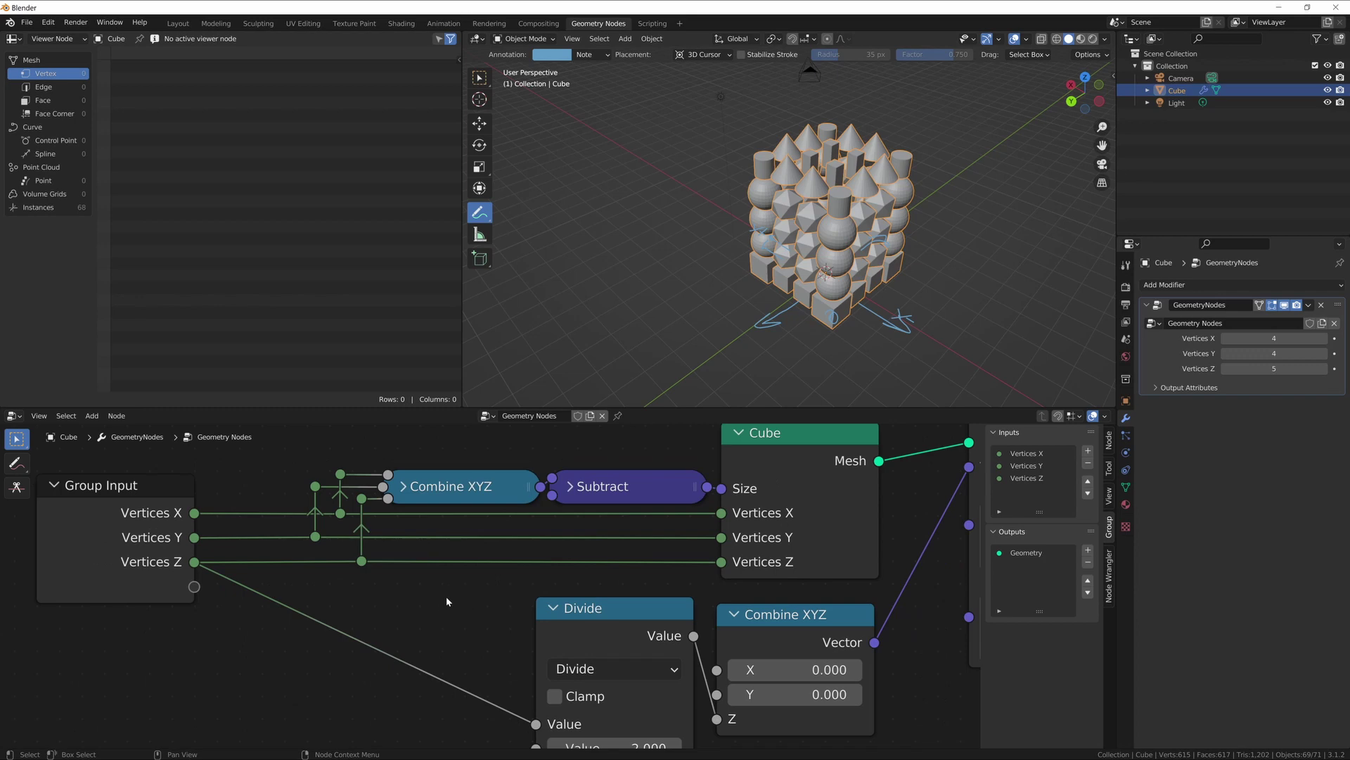
pyautogui.moveTo(446, 596); pyautogui.dragTo(359, 558, button='middle')
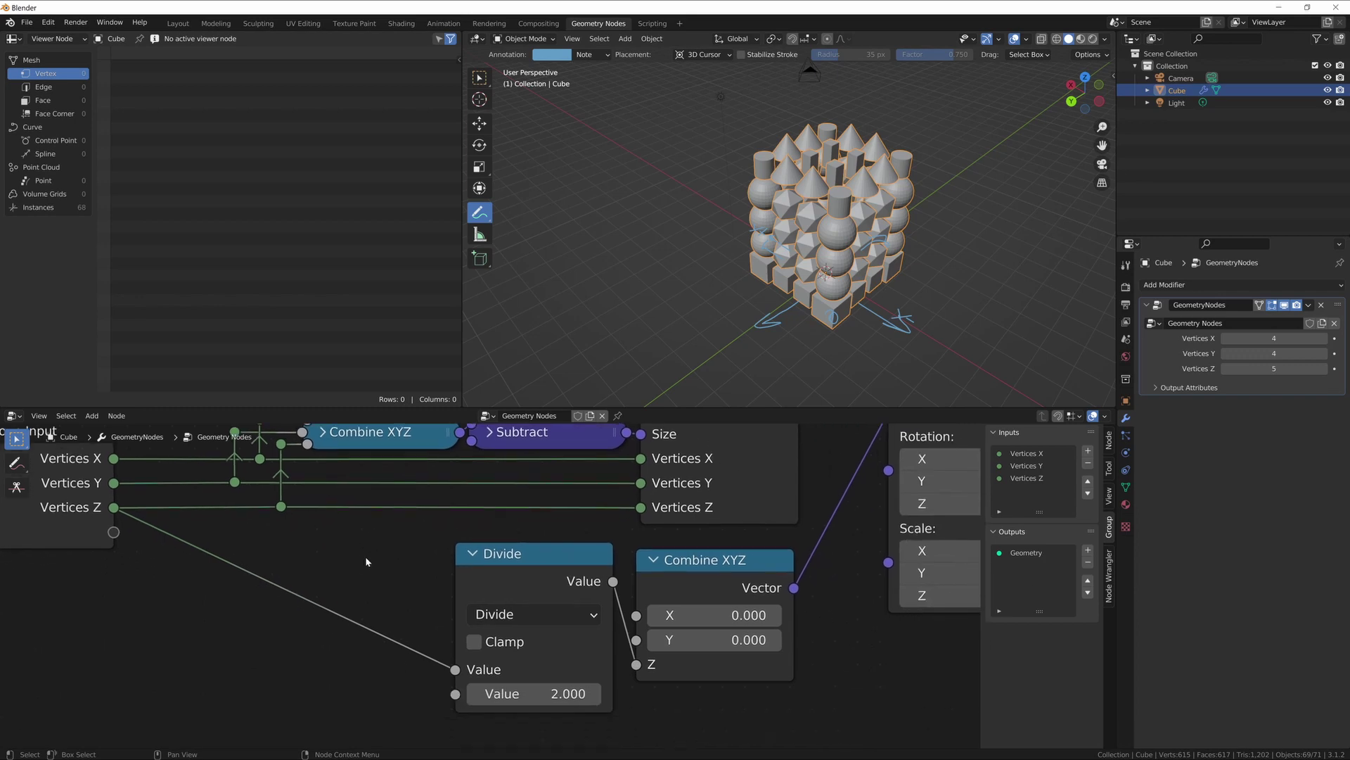
pyautogui.scroll(-2, 365, 556)
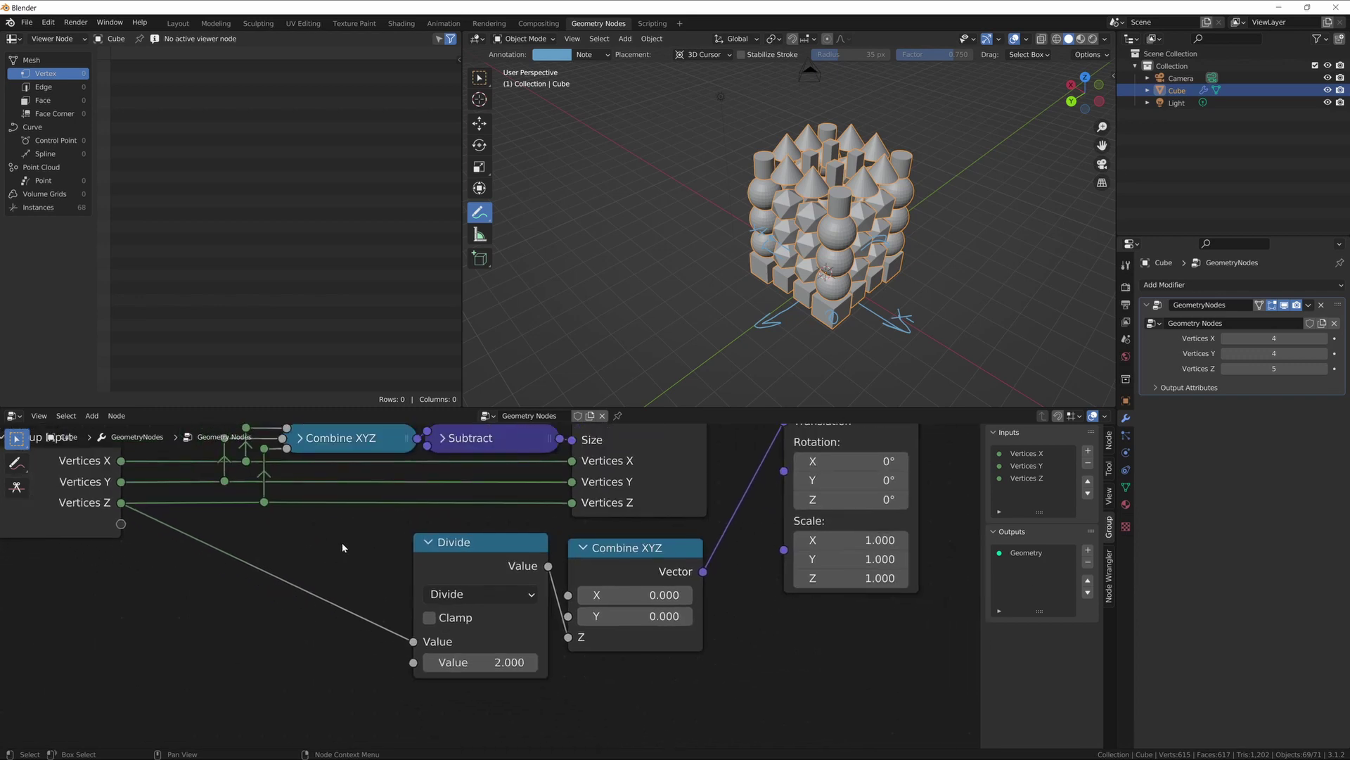
pyautogui.scroll(-3, 533, 524)
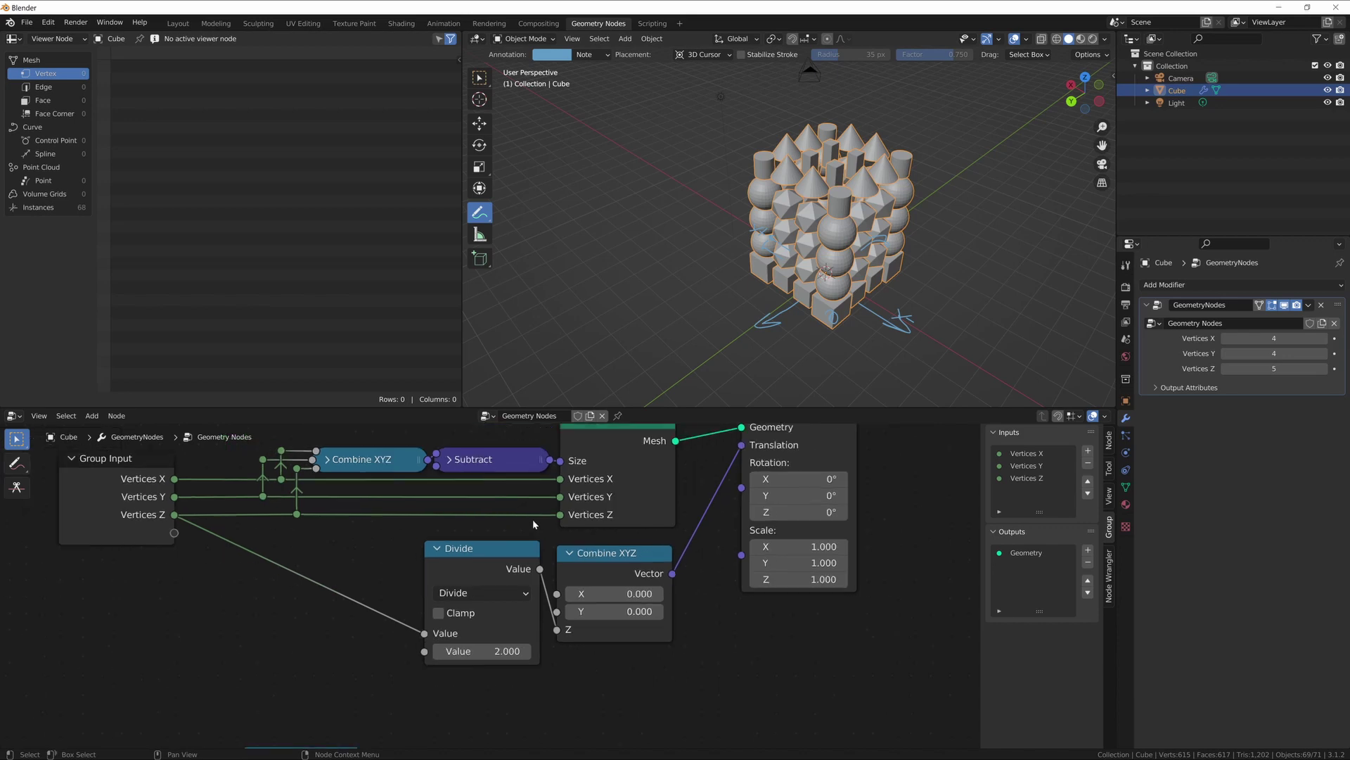
pyautogui.moveTo(746, 472); pyautogui.dragTo(717, 487)
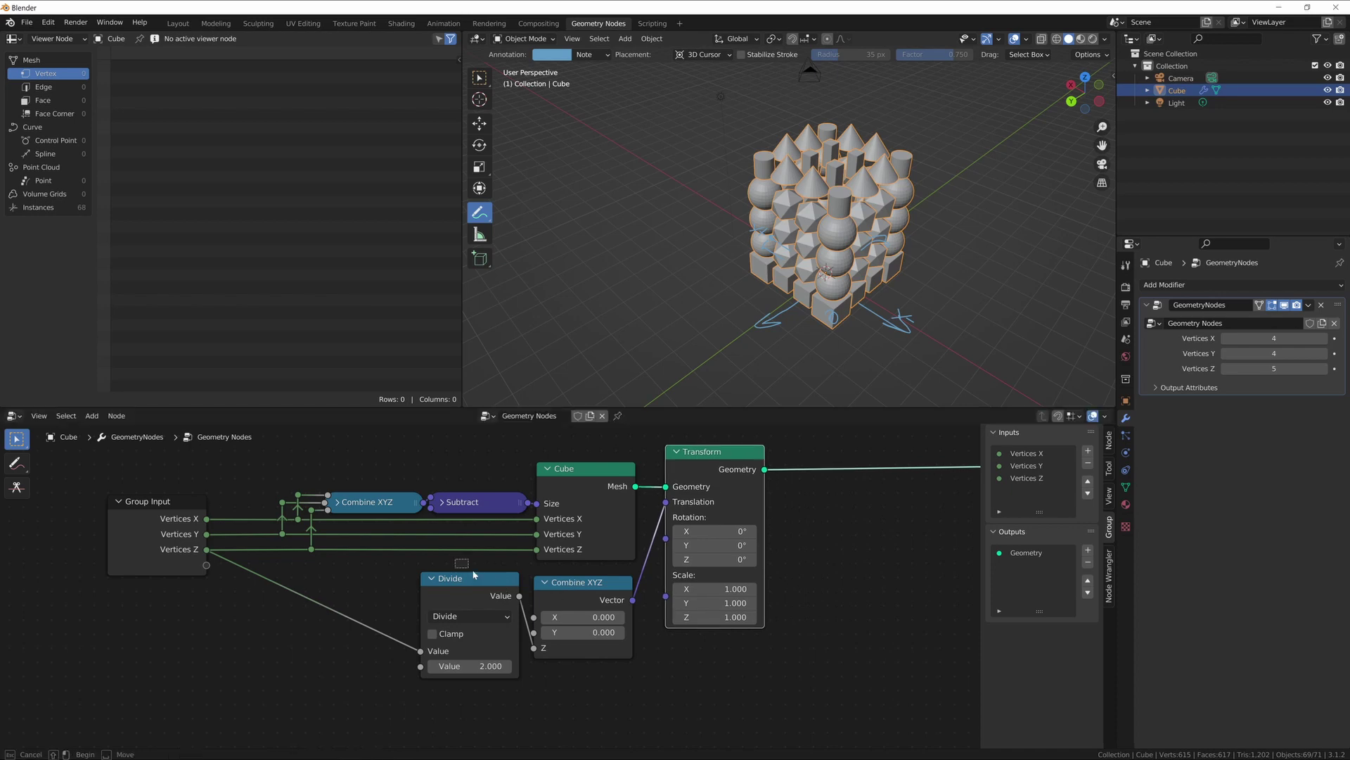
# Step: Collapse the Divide node and the Combine XYZ node feeding Transform, and align both at the same height
pyautogui.moveTo(454, 559); pyautogui.dragTo(605, 636)
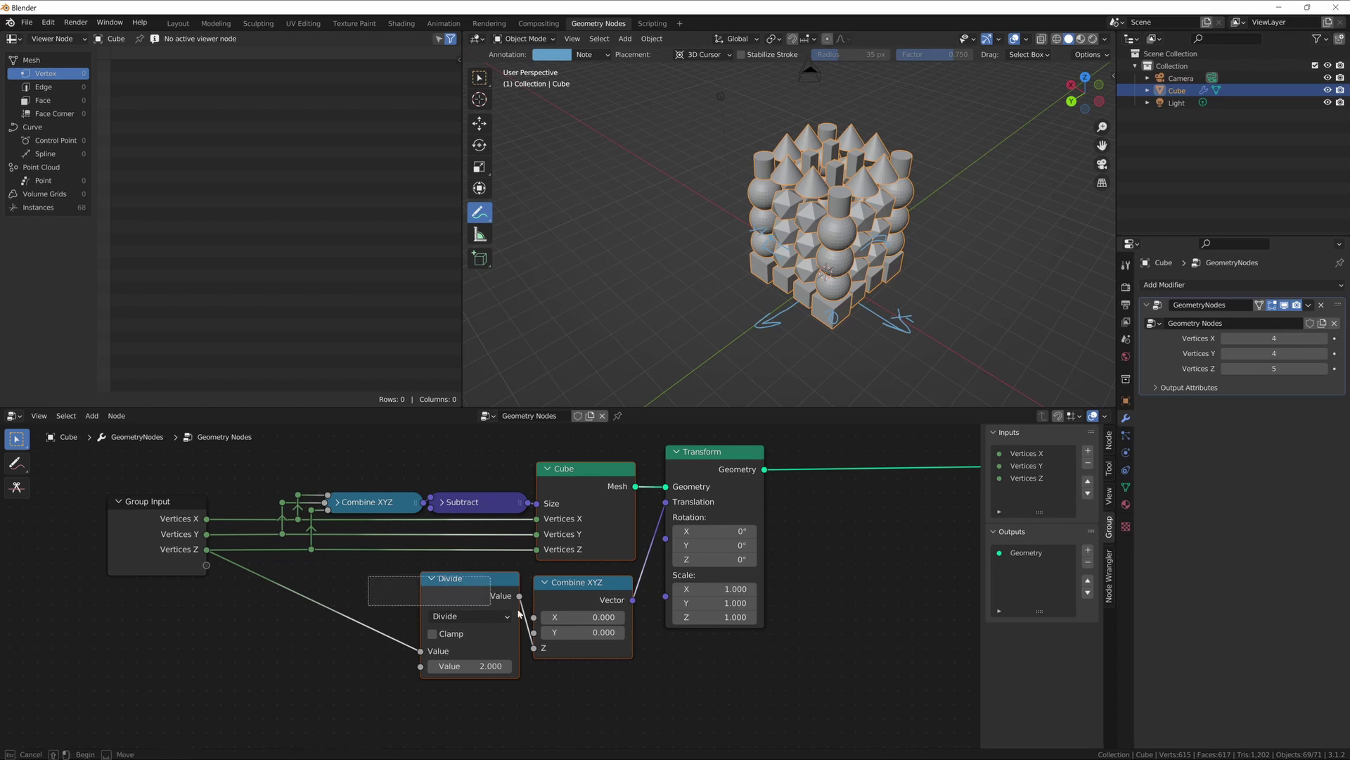
pyautogui.press('h')
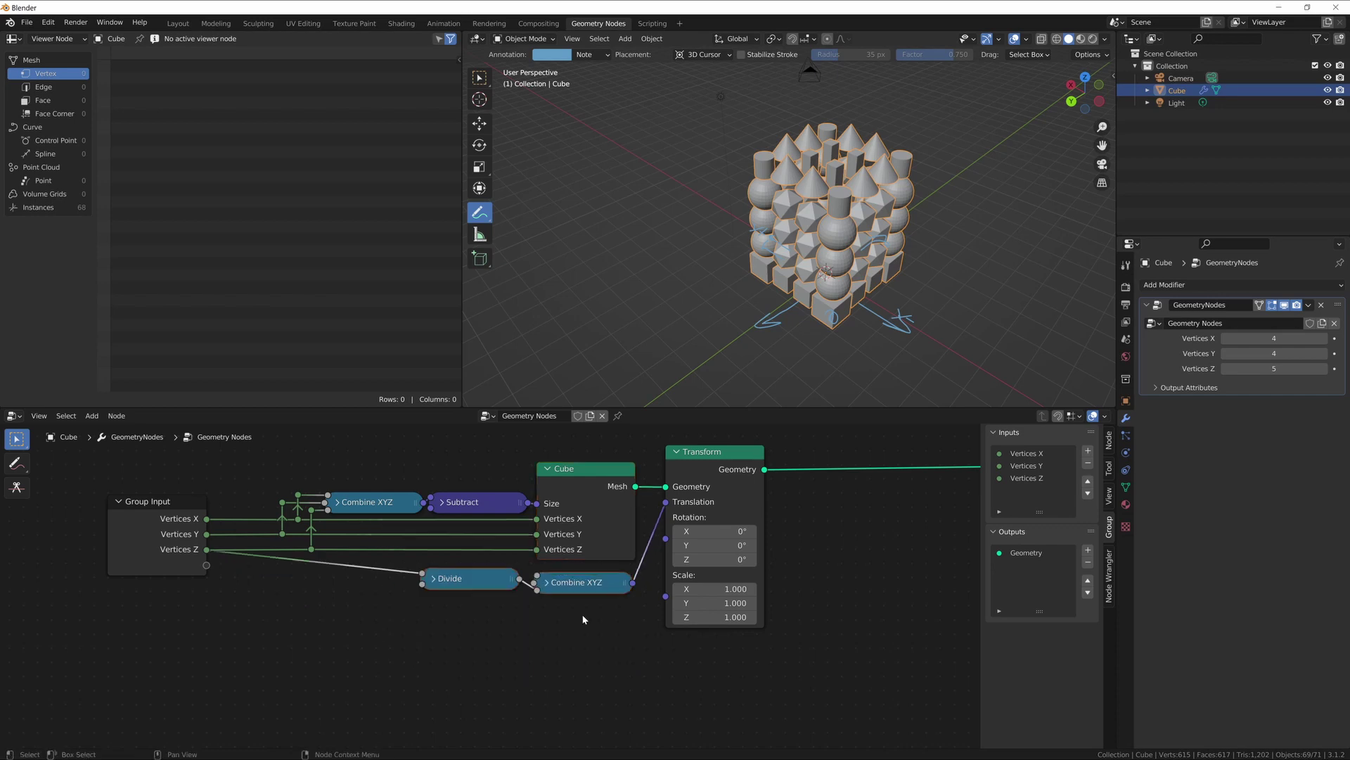
pyautogui.press('s')
pyautogui.press('x')
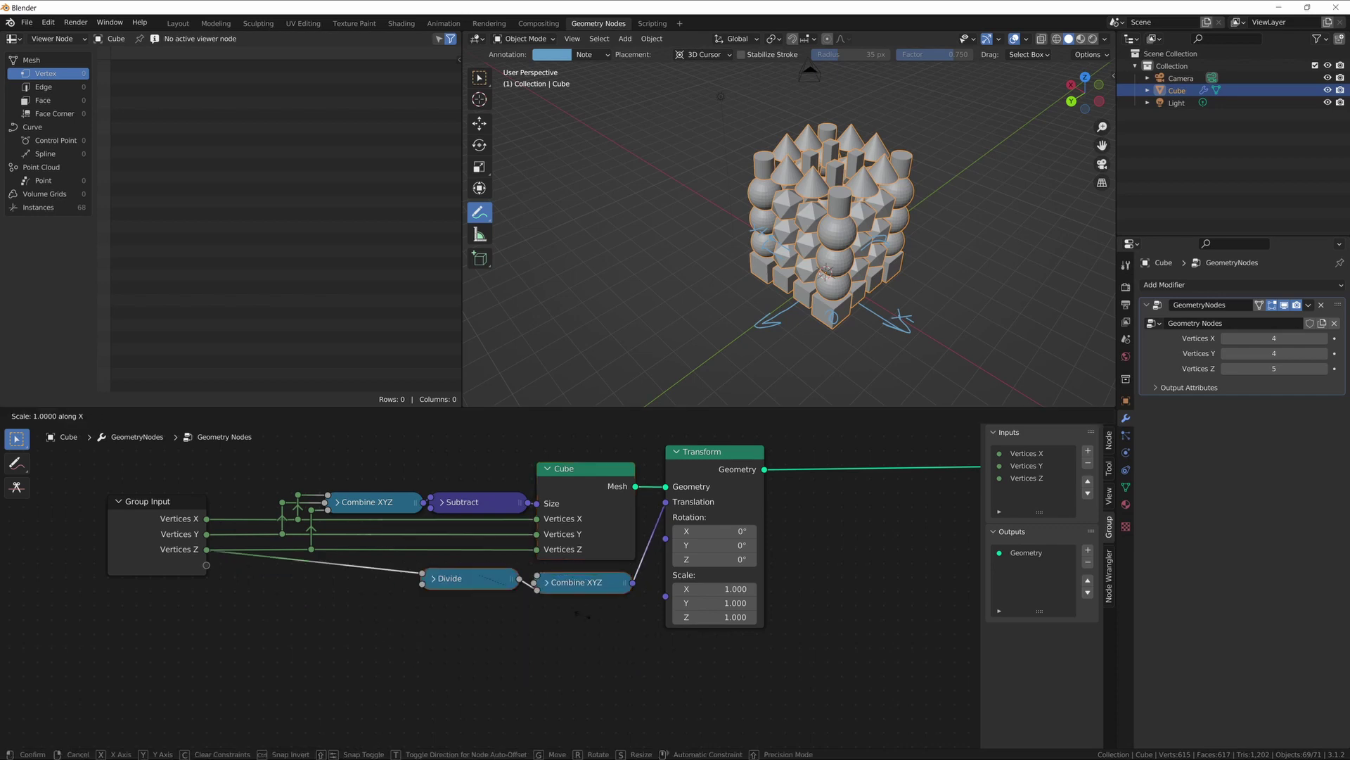
pyautogui.press('y')
pyautogui.press('0')
pyautogui.press('Return')
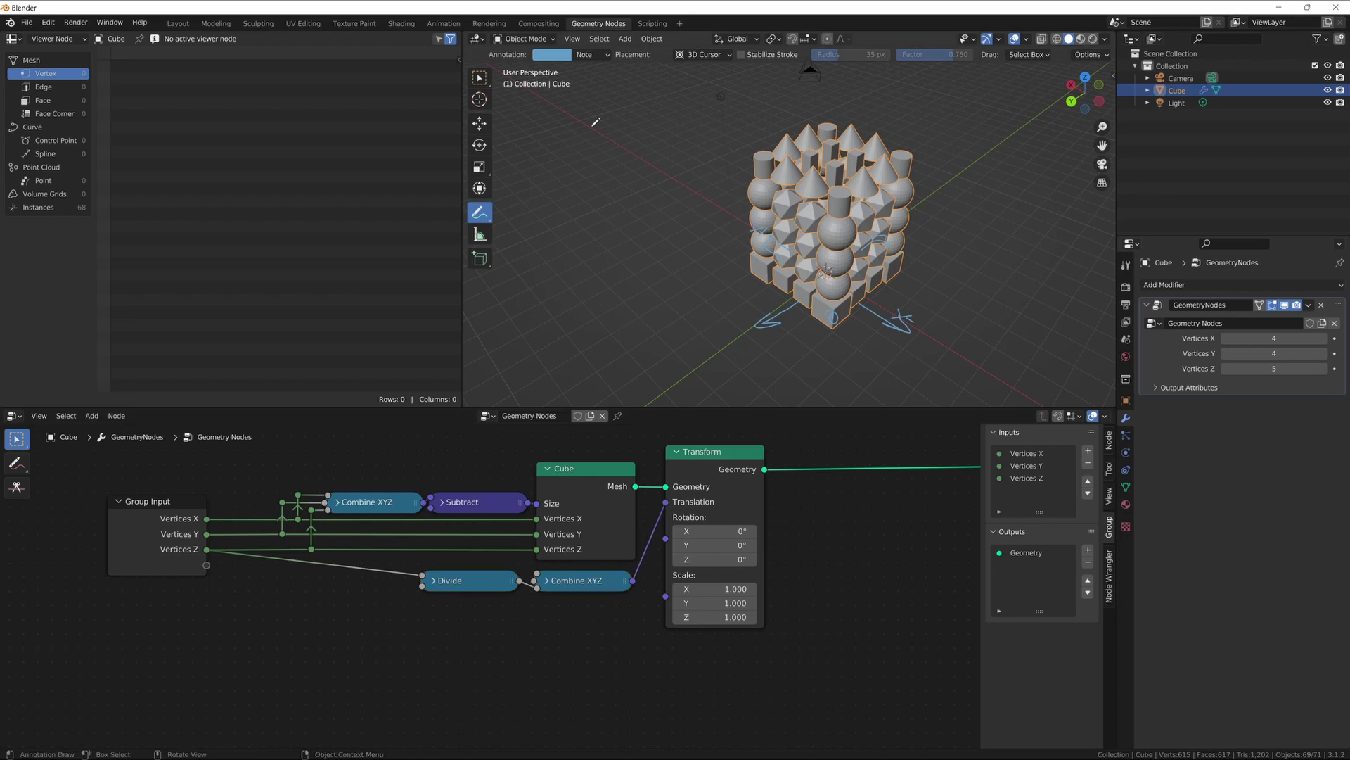
# Step: Shift the collapsed Divide and Combine XYZ nodes along X so Combine XYZ sits squarely beneath the Cube node
pyautogui.scroll(2, 567, 618)
pyautogui.moveTo(525, 618); pyautogui.dragTo(601, 585)
pyautogui.press('s')
pyautogui.click(609, 635)
pyautogui.press('g')
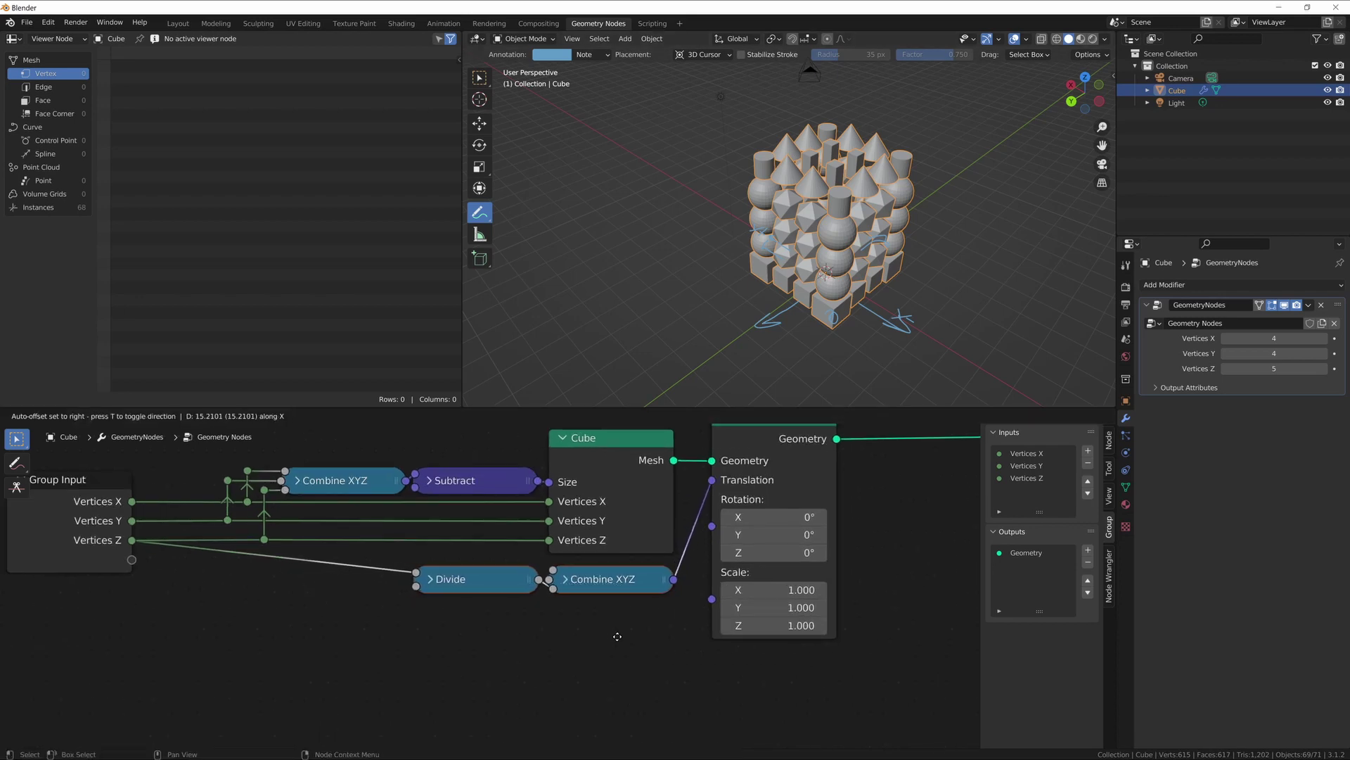
pyautogui.click(617, 636)
pyautogui.click(597, 644)
pyautogui.moveTo(504, 633); pyautogui.dragTo(539, 633, button='middle')
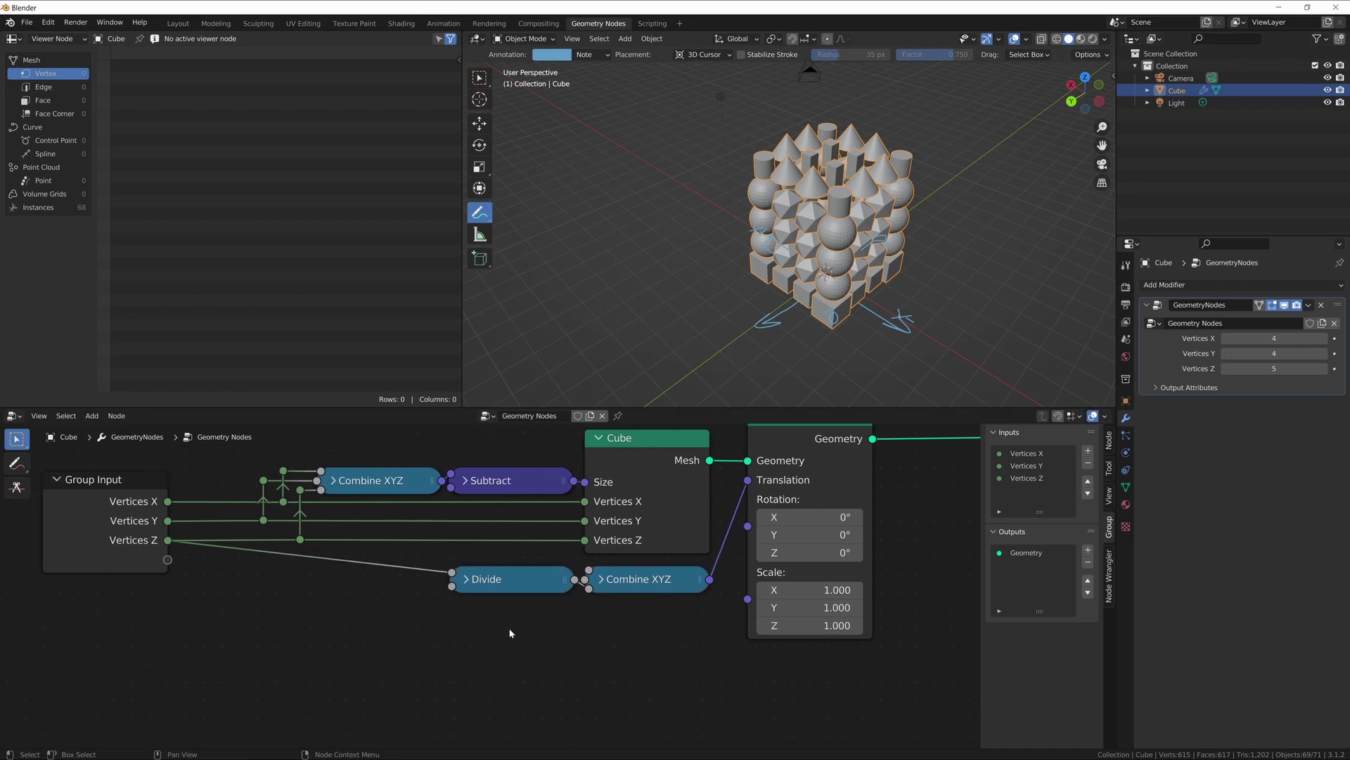
# Step: Route Divide's input from the Vertices Z line through two vertically aligned reroutes, with the lower one level with Divide's first socket
pyautogui.scroll(3, 509, 628)
pyautogui.moveTo(396, 606); pyautogui.dragTo(498, 622, button='middle')
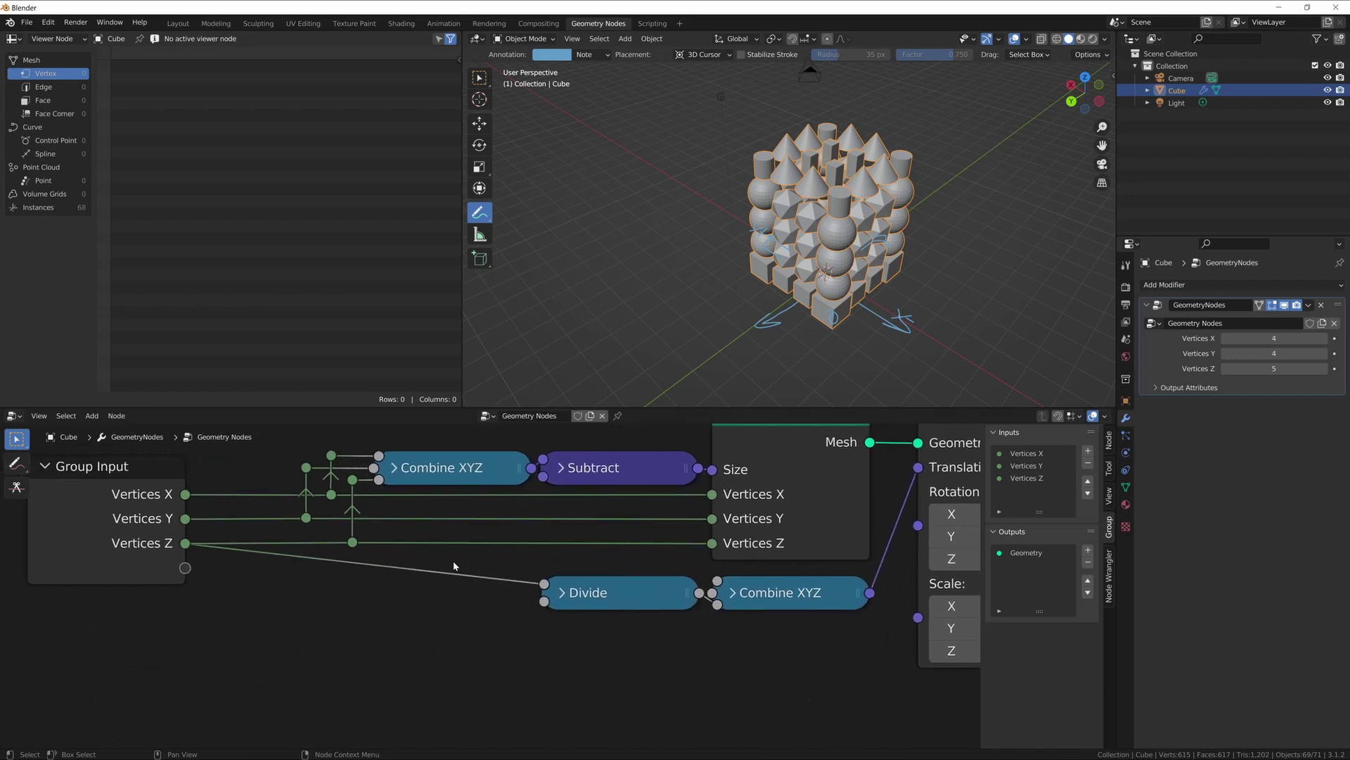
pyautogui.keyDown('shift'); pyautogui.moveTo(484, 534); pyautogui.dragTo(484, 602, button='right'); pyautogui.keyUp('shift')
pyautogui.moveTo(490, 543); pyautogui.dragTo(483, 577)
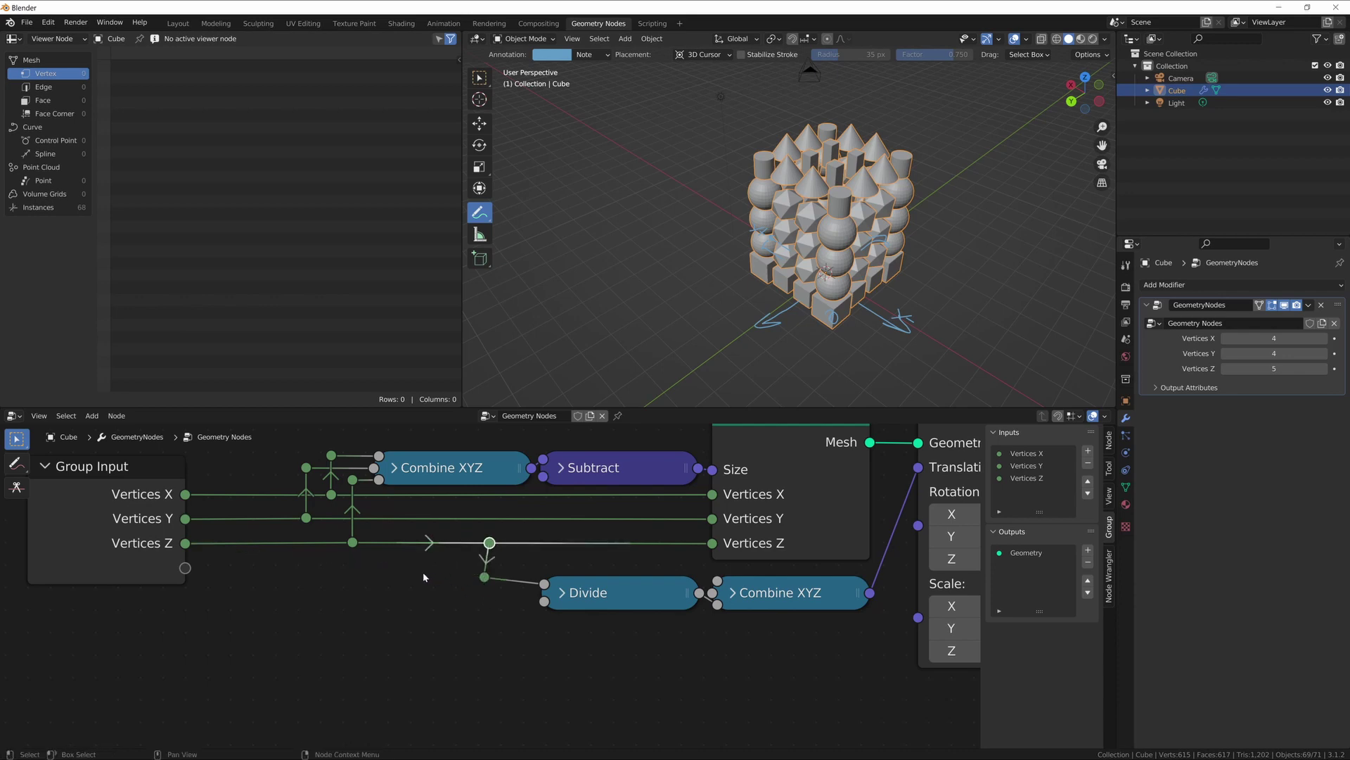
pyautogui.moveTo(483, 577); pyautogui.dragTo(486, 580)
pyautogui.click(488, 584)
pyautogui.click(487, 577)
pyautogui.press('g')
pyautogui.press('y')
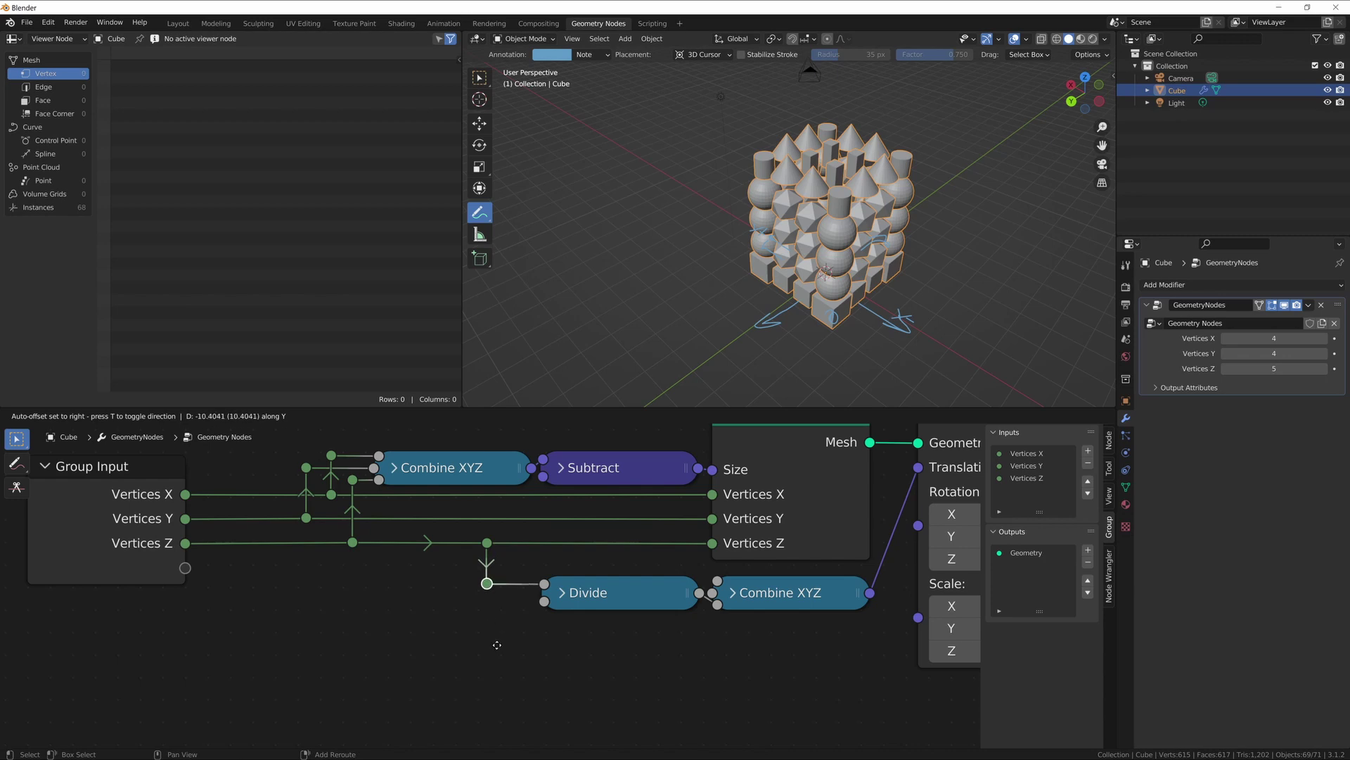
pyautogui.click(473, 633)
# Step: Move Instance on Points and Group Output so the geometry link from Transform runs level
pyautogui.scroll(-3, 463, 626)
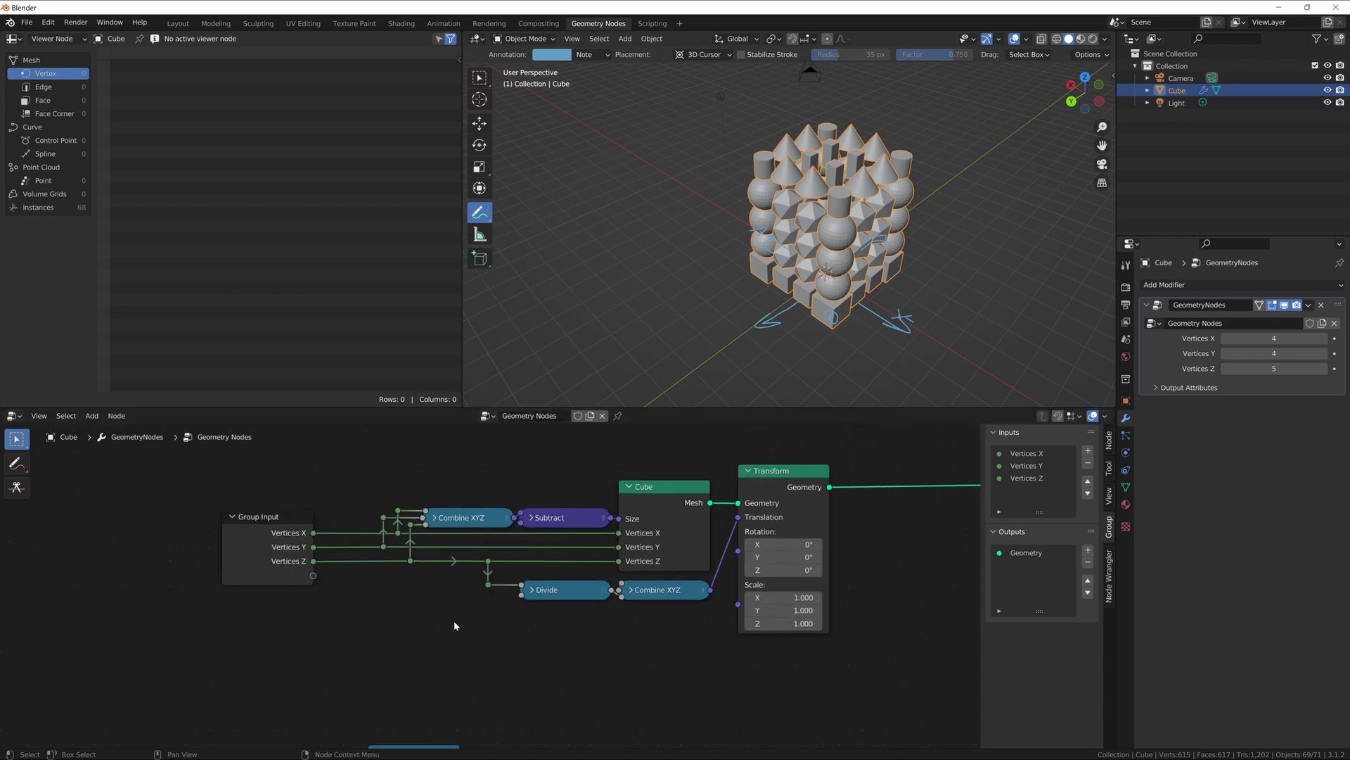
pyautogui.scroll(-3, 639, 657)
pyautogui.moveTo(639, 657); pyautogui.dragTo(569, 611, button='middle')
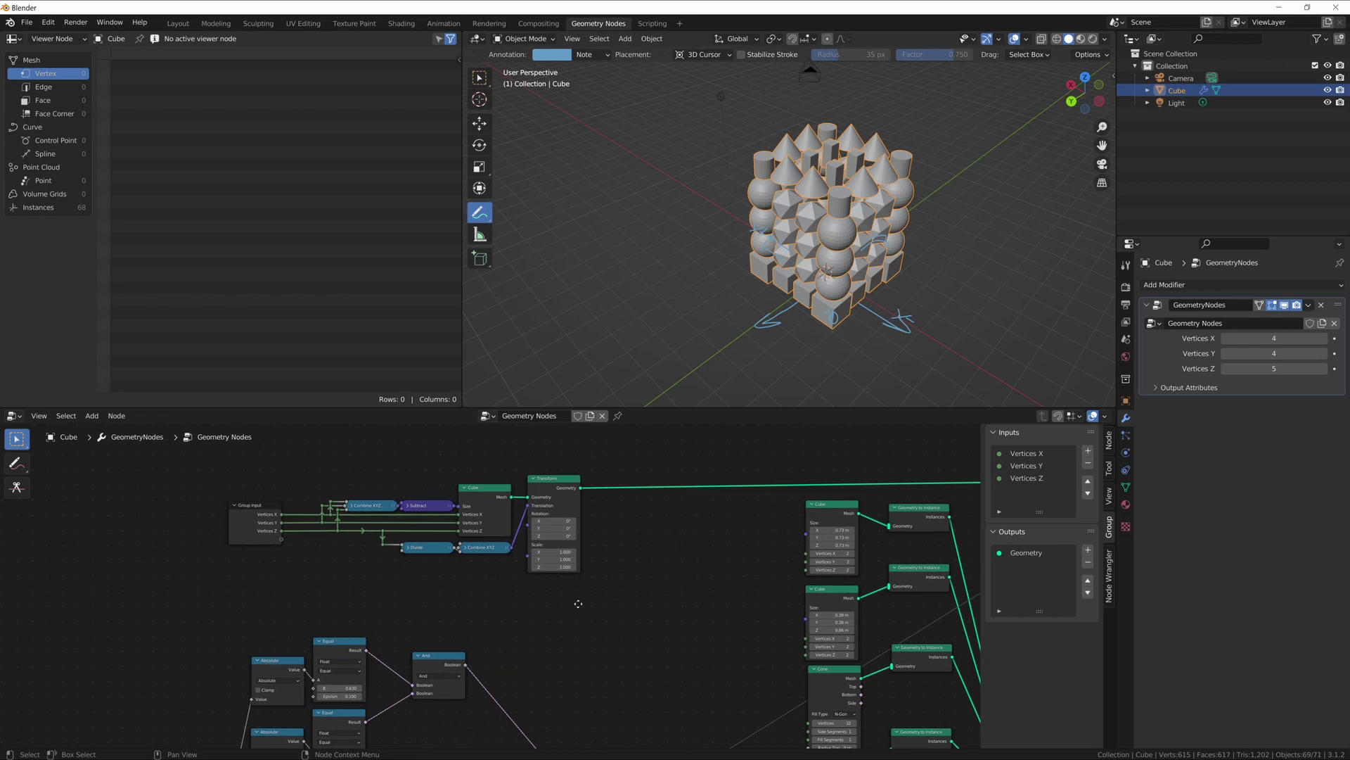
pyautogui.scroll(2, 548, 598)
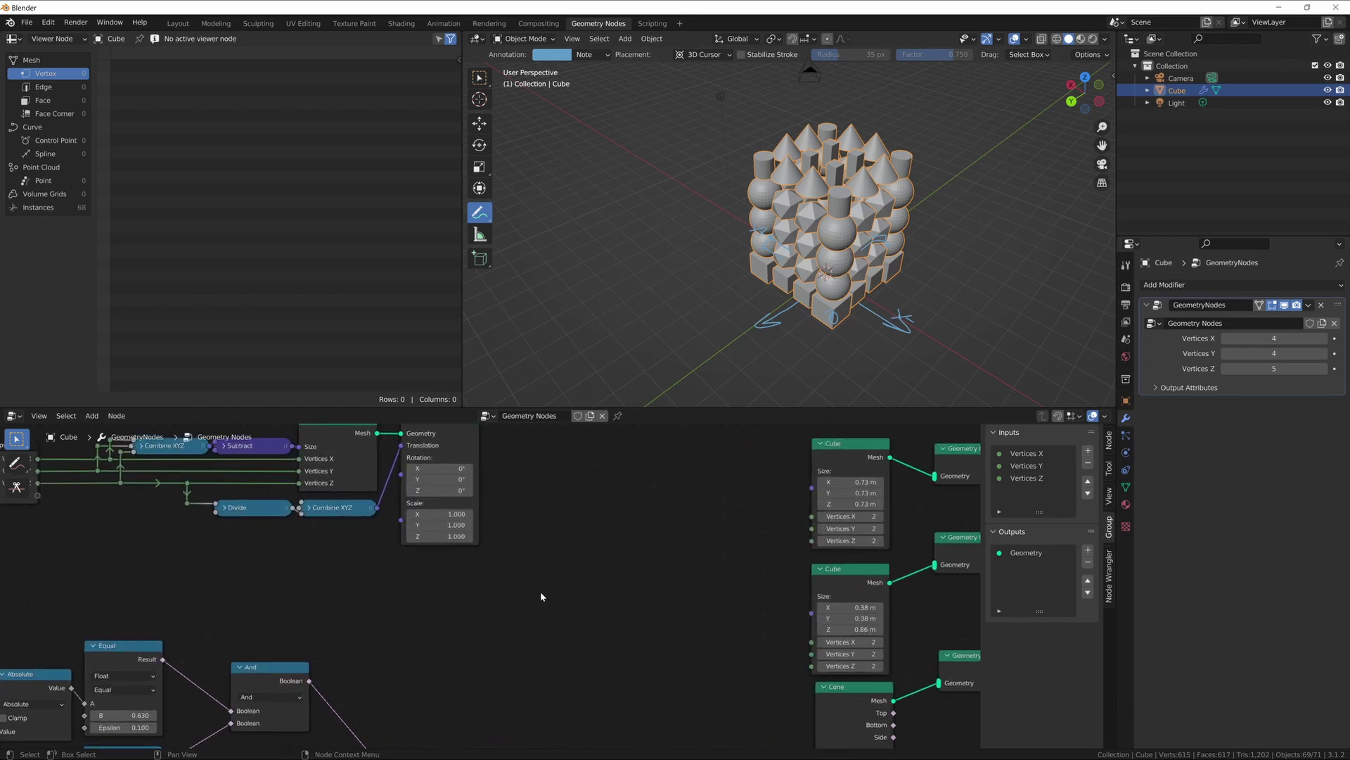
pyautogui.click(353, 486)
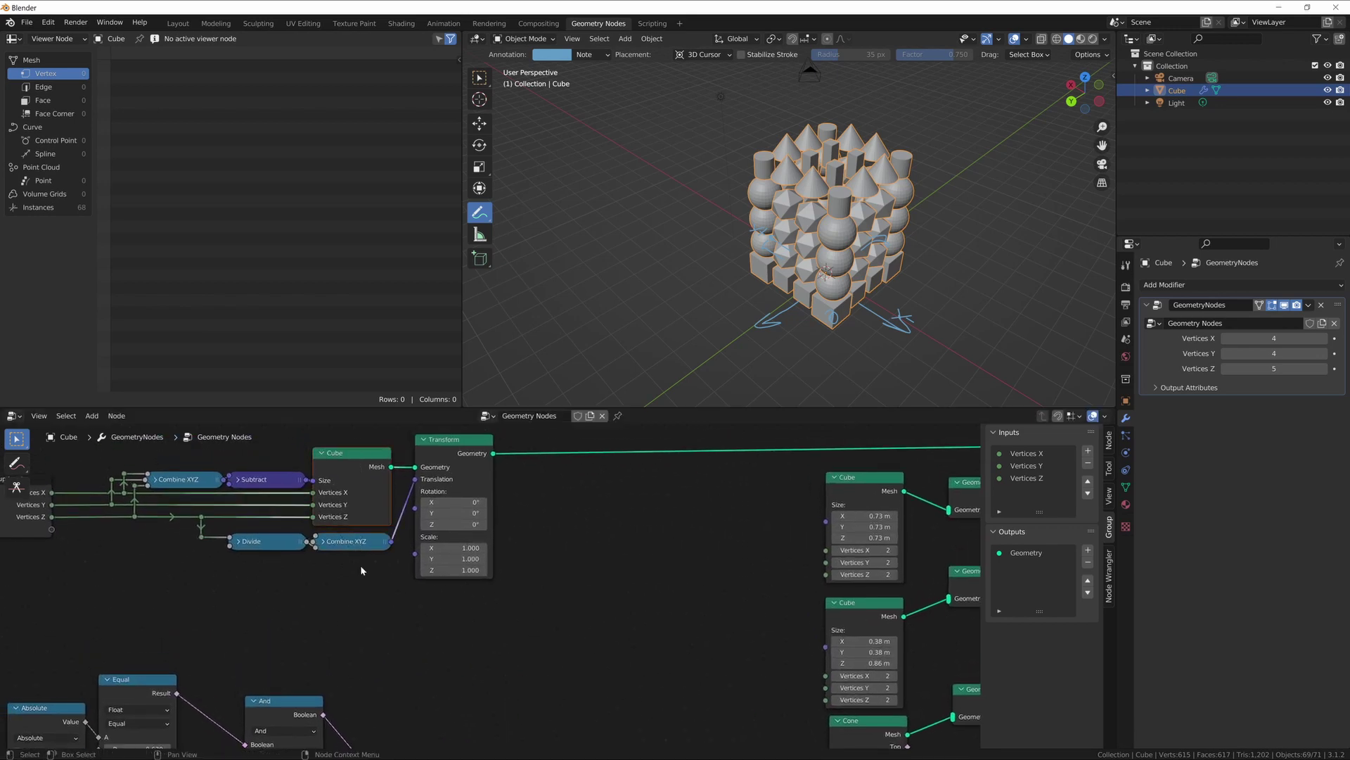
pyautogui.click(632, 607)
pyautogui.moveTo(658, 596); pyautogui.dragTo(468, 541, button='middle')
pyautogui.scroll(-2, 678, 567)
pyautogui.moveTo(820, 562); pyautogui.dragTo(765, 581, button='middle')
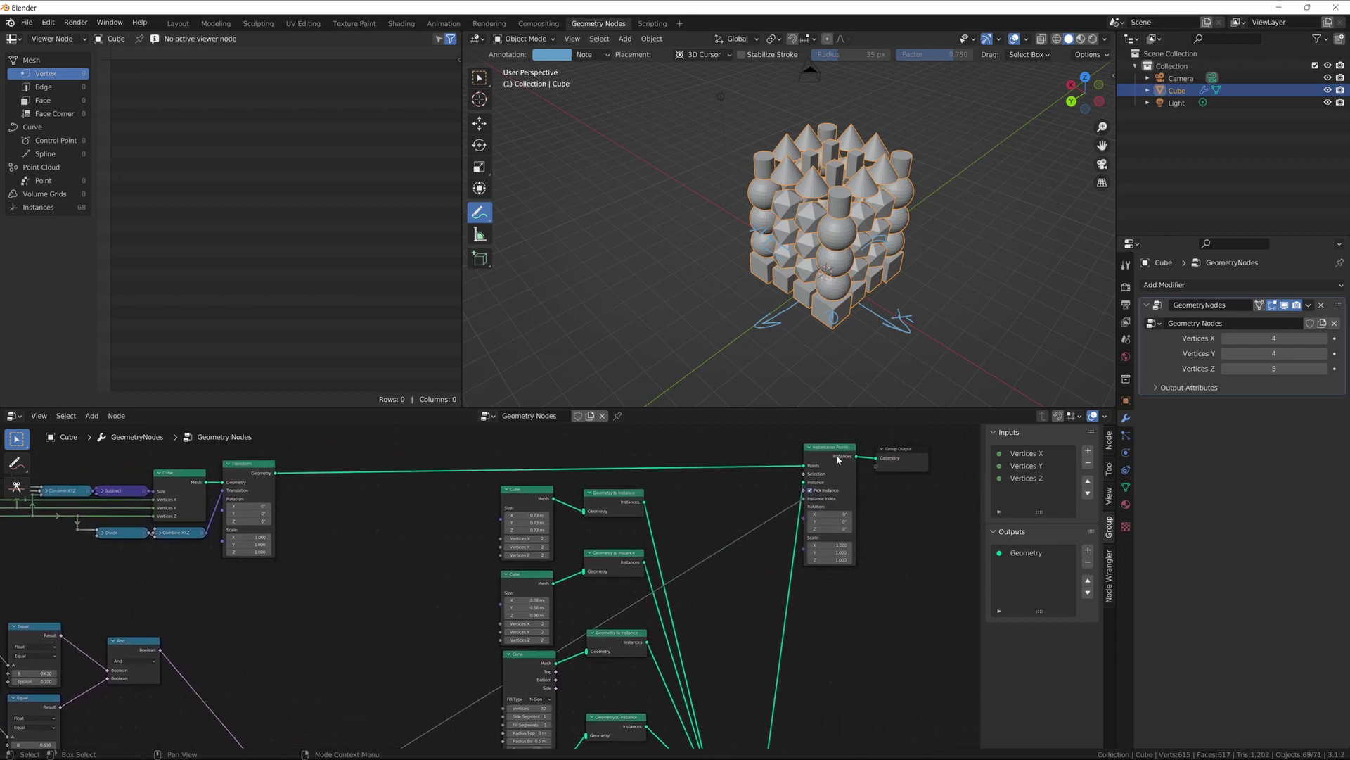
pyautogui.moveTo(837, 454); pyautogui.dragTo(870, 467)
# Step: Examine the remaining untidy parts of the node tree: the switch logic, the primitives and their Geometry to Instance nodes
pyautogui.moveTo(416, 609); pyautogui.dragTo(501, 484, button='middle')
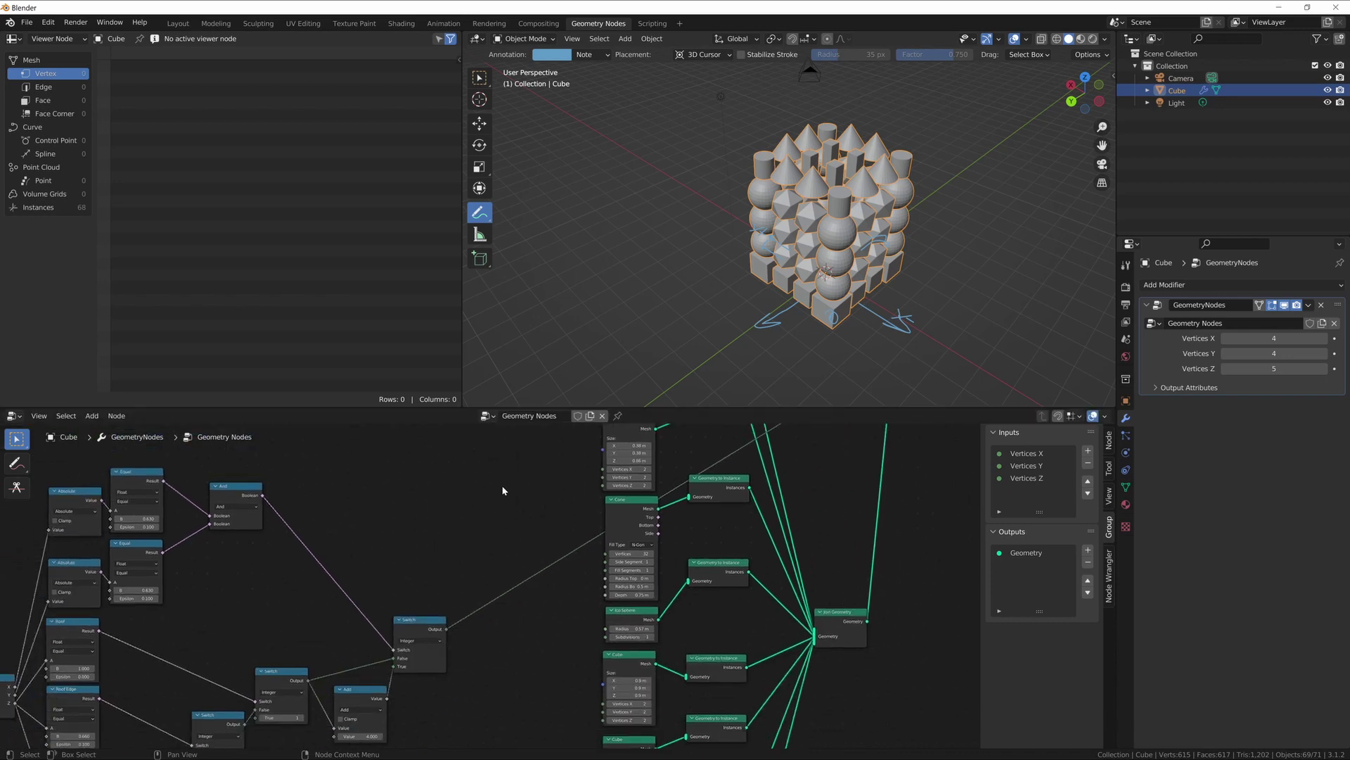
pyautogui.scroll(-3, 523, 431)
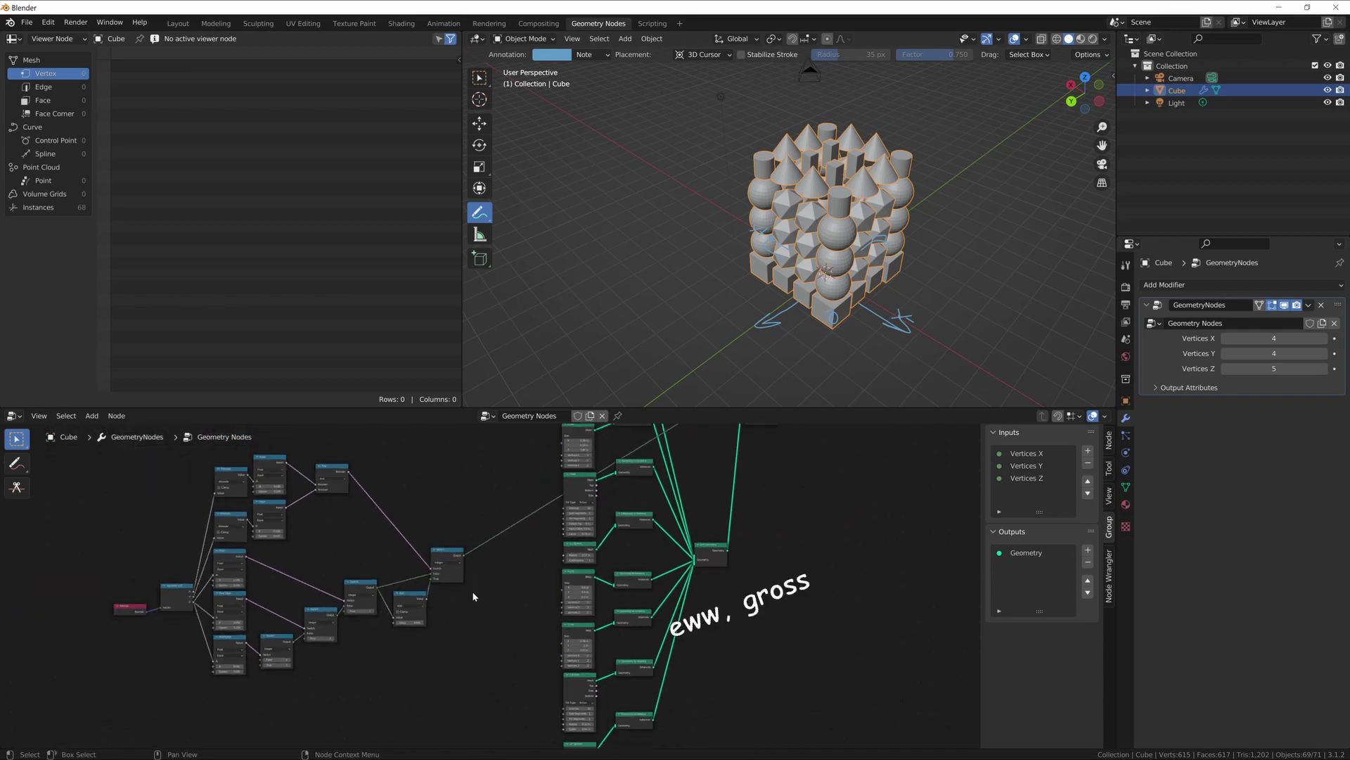
pyautogui.scroll(-2, 521, 612)
pyautogui.moveTo(716, 531); pyautogui.dragTo(713, 546, button='middle')
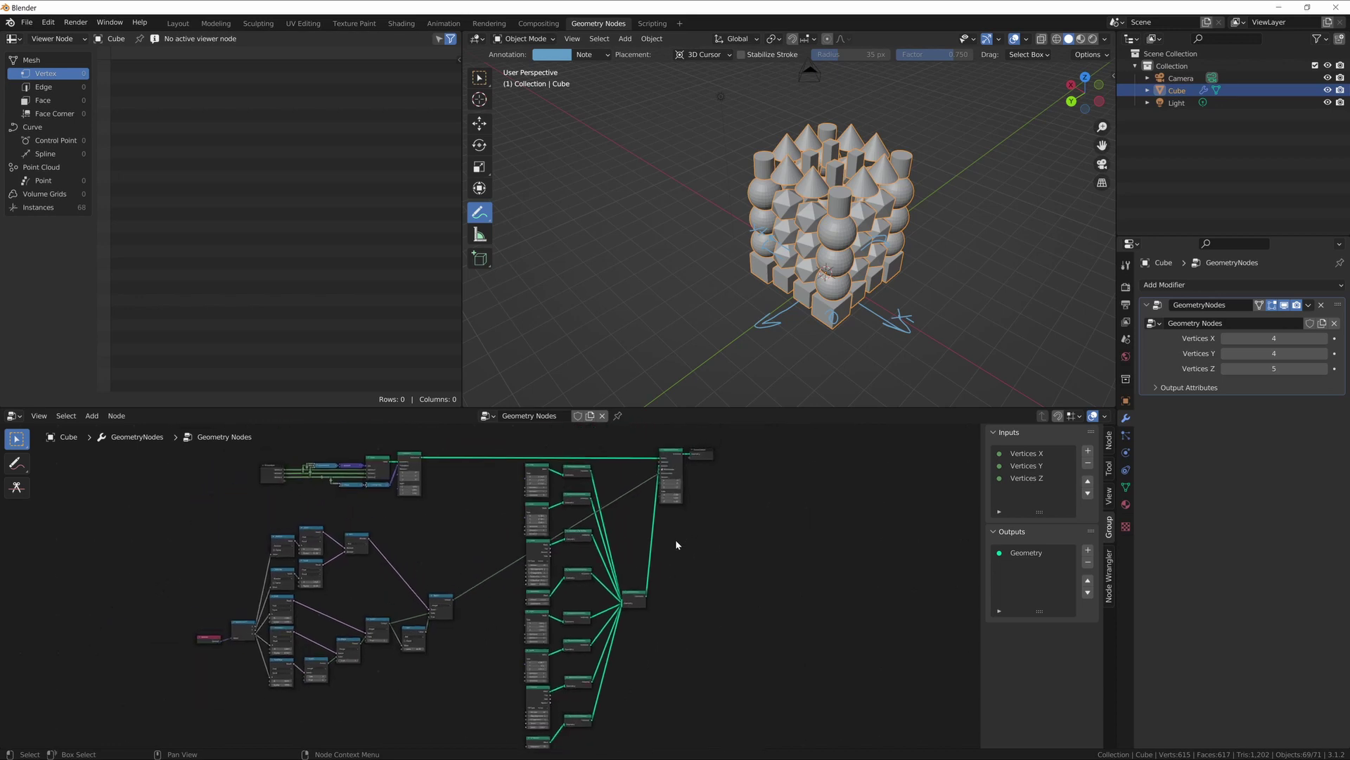
pyautogui.moveTo(504, 464); pyautogui.dragTo(550, 750)
pyautogui.moveTo(718, 674); pyautogui.dragTo(720, 588, button='middle')
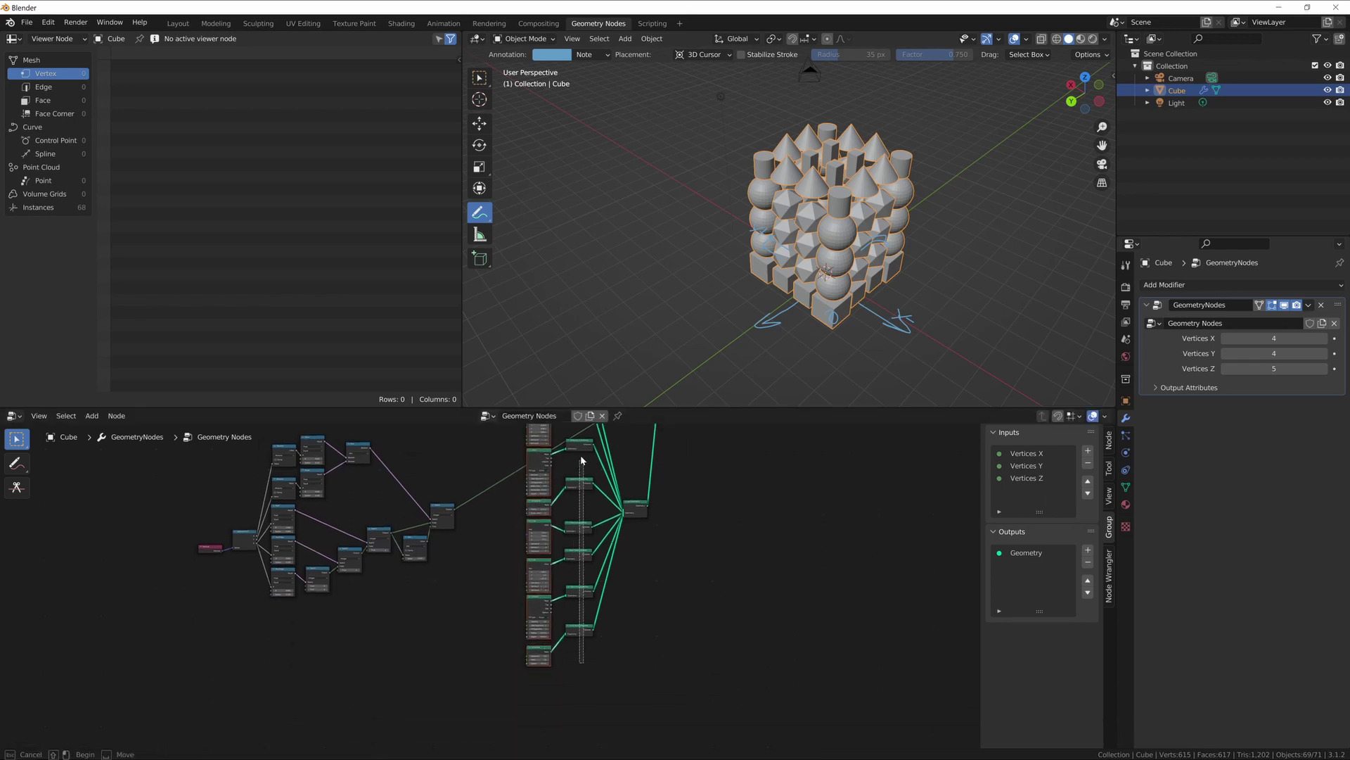
pyautogui.moveTo(750, 570); pyautogui.dragTo(773, 674, button='middle')
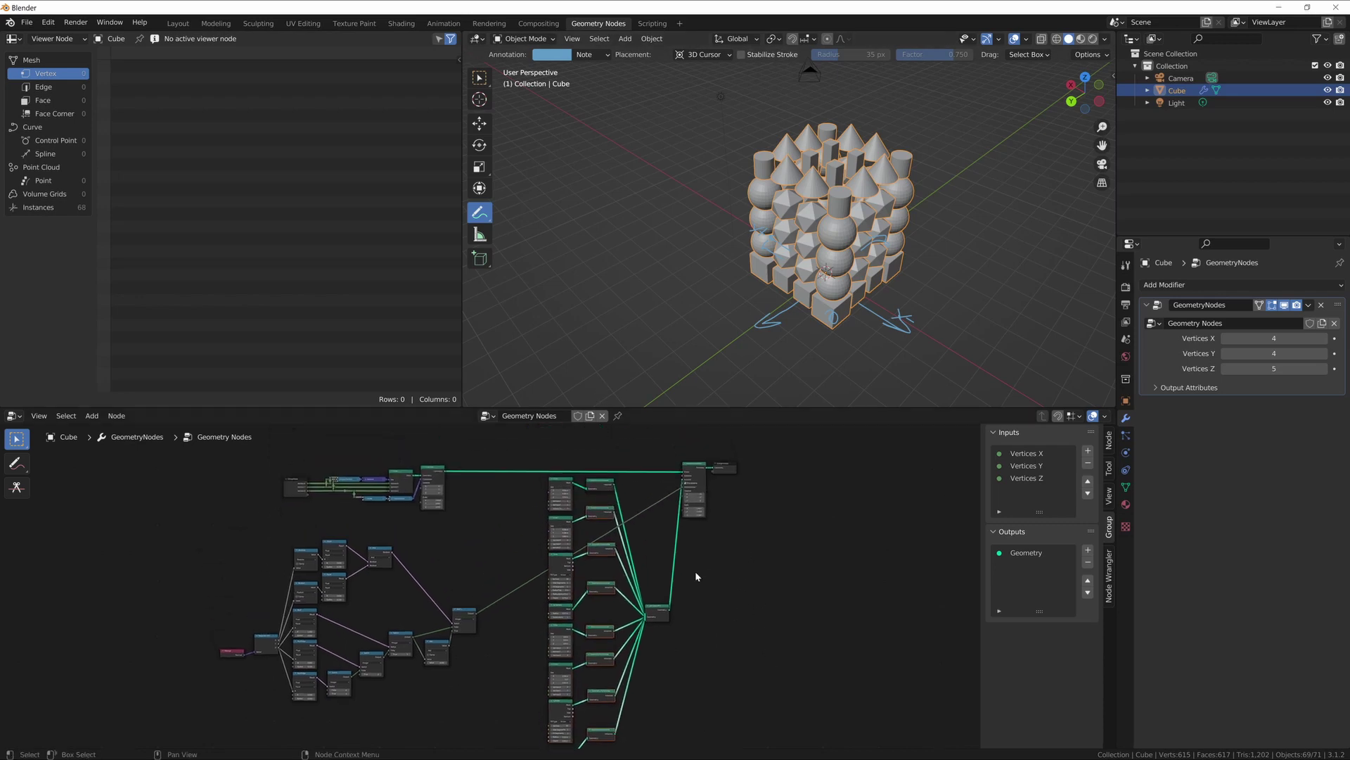
pyautogui.click(602, 485)
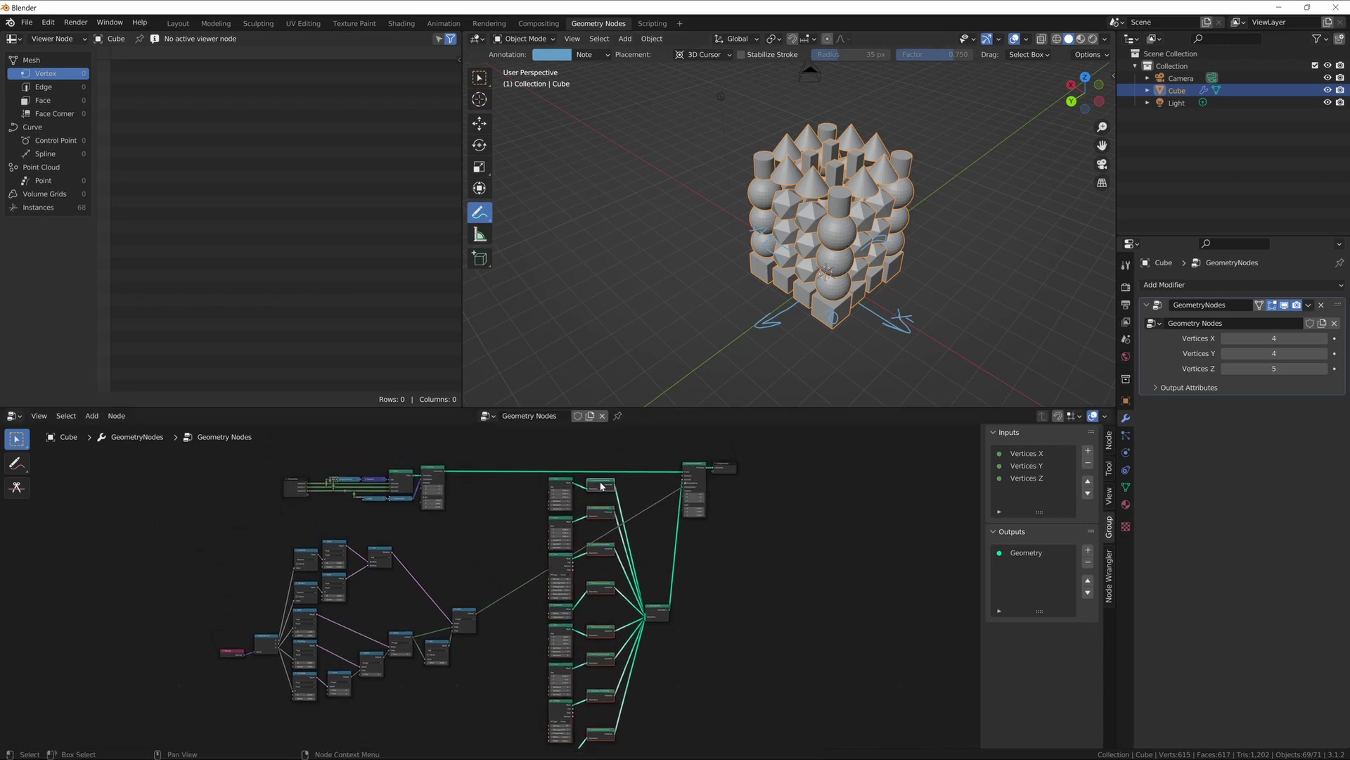
pyautogui.scroll(5, 761, 604)
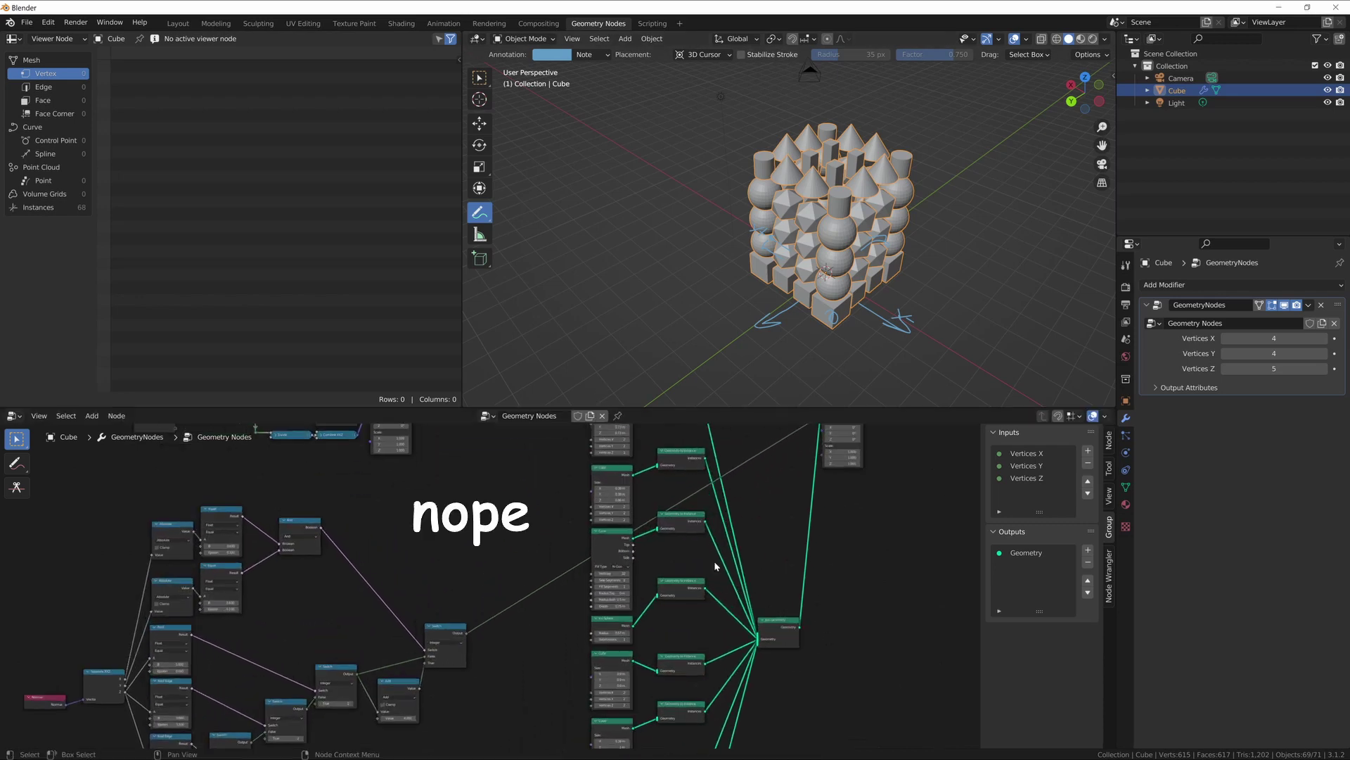
pyautogui.moveTo(624, 710); pyautogui.dragTo(624, 714, button='middle')
pyautogui.moveTo(765, 530); pyautogui.dragTo(742, 622, button='middle')
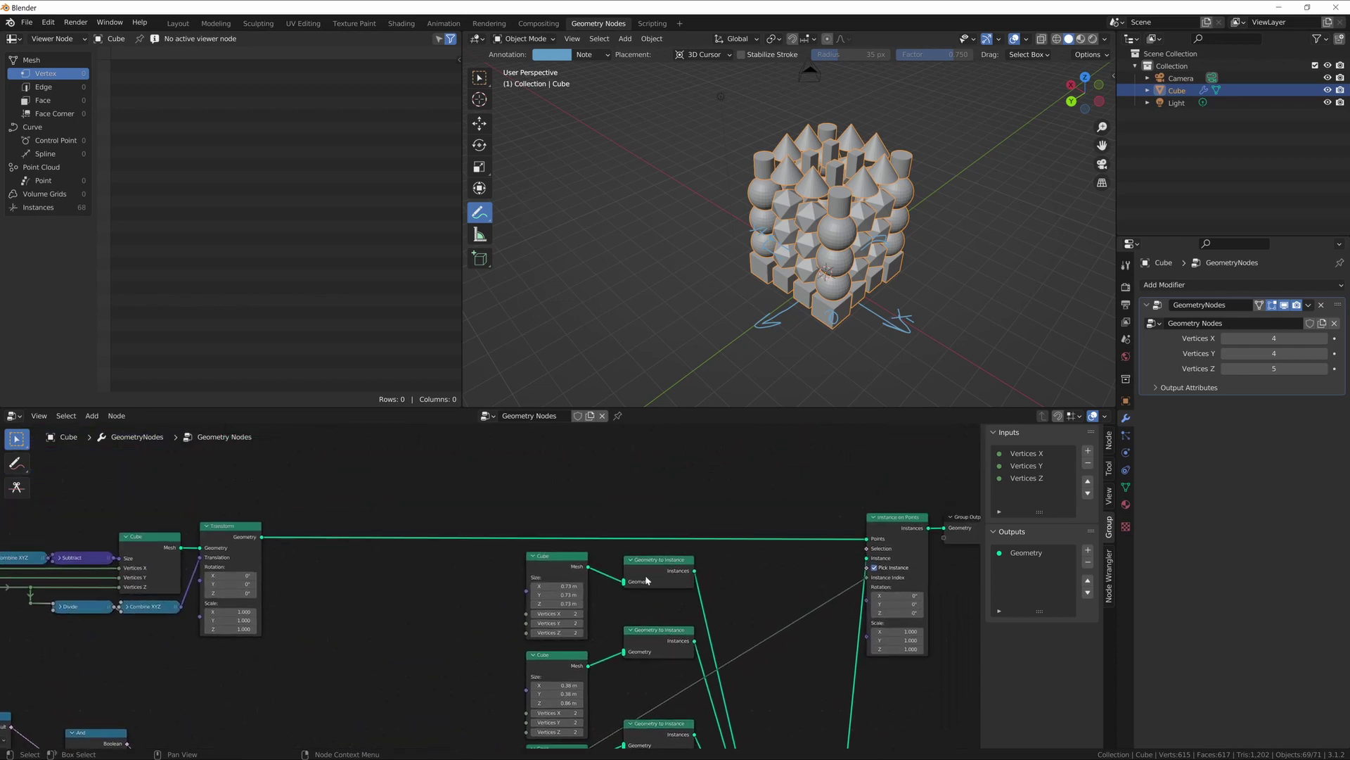
# Step: Move the topmost Geometry to Instance node closer to the 0.73 m Cube and align both nodes' tops on the same Y level
pyautogui.moveTo(647, 581); pyautogui.dragTo(638, 578)
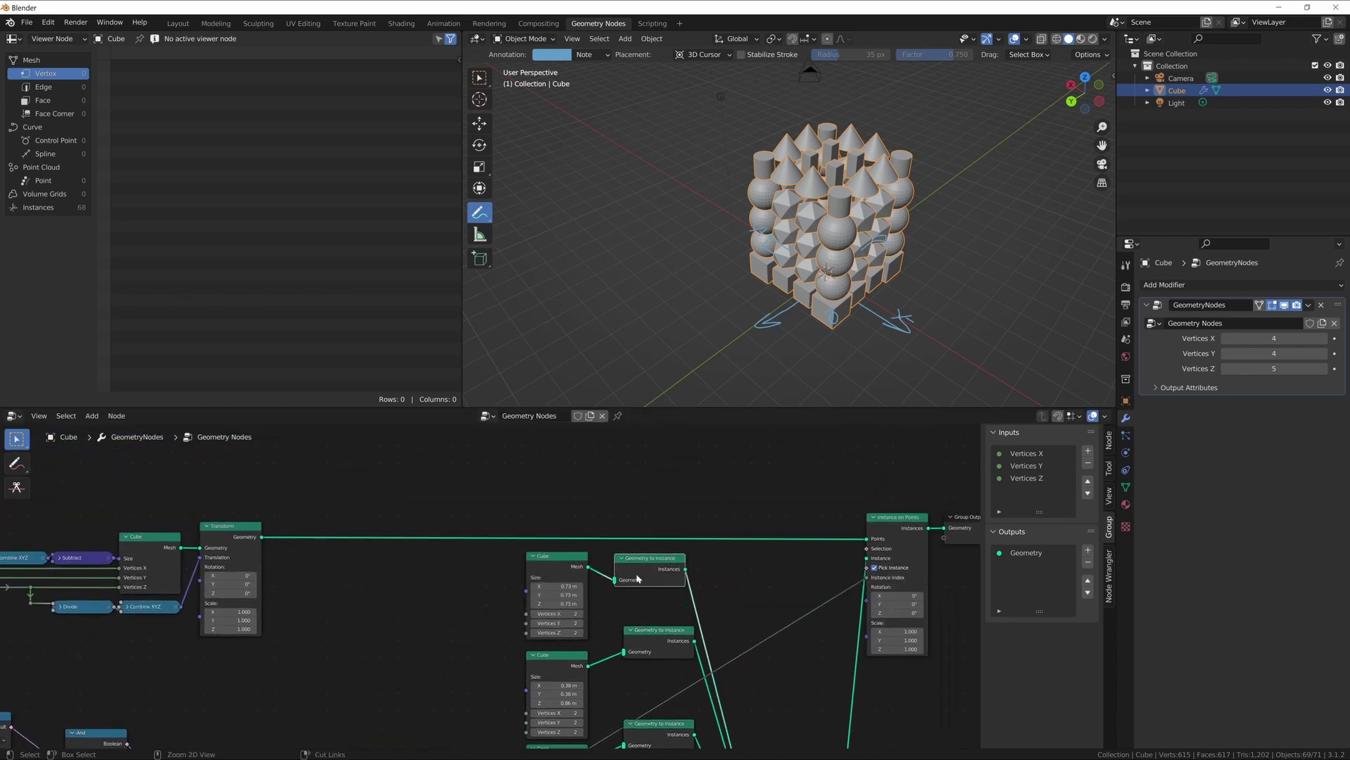
pyautogui.scroll(2, 668, 597)
pyautogui.moveTo(668, 606); pyautogui.dragTo(553, 615, button='middle')
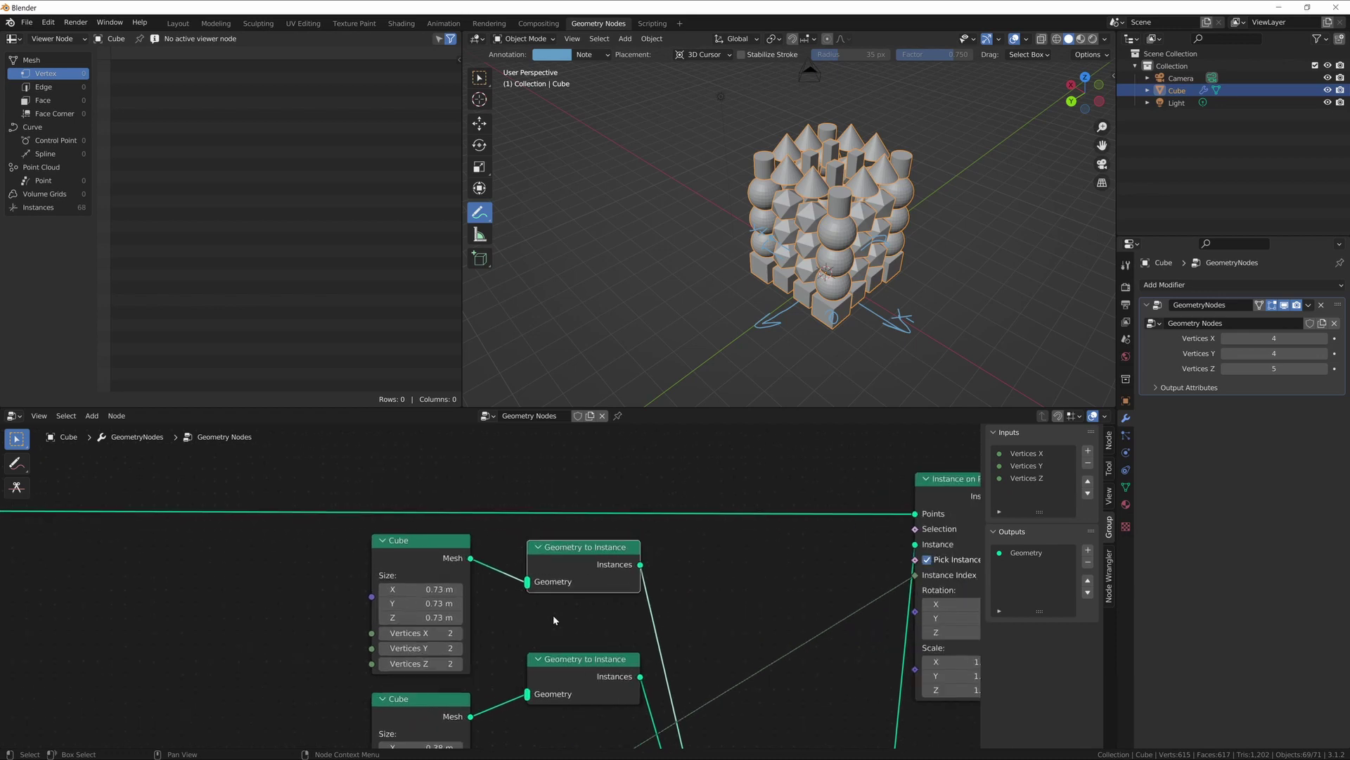
pyautogui.scroll(1, 553, 615)
pyautogui.press('g')
pyautogui.press('y')
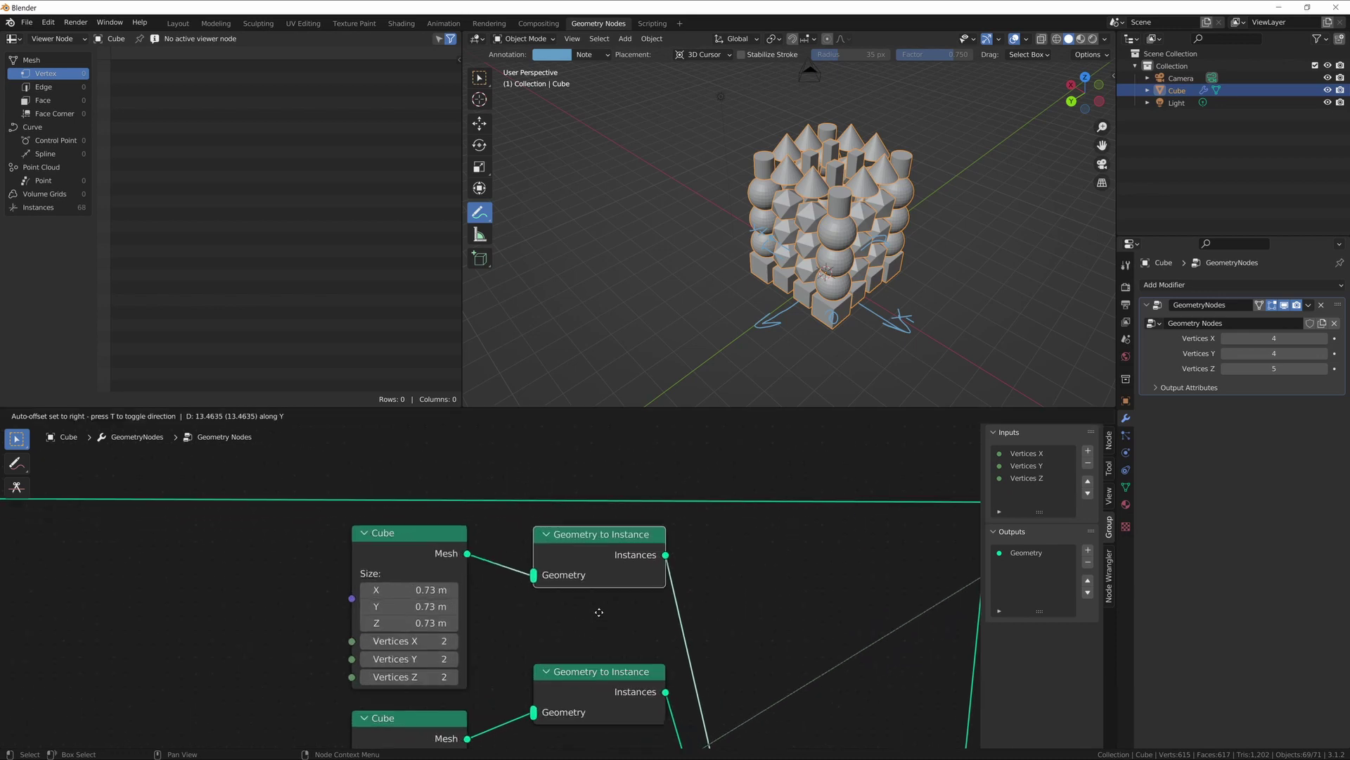
pyautogui.click(599, 612)
pyautogui.moveTo(313, 522); pyautogui.dragTo(609, 590)
pyautogui.press('s')
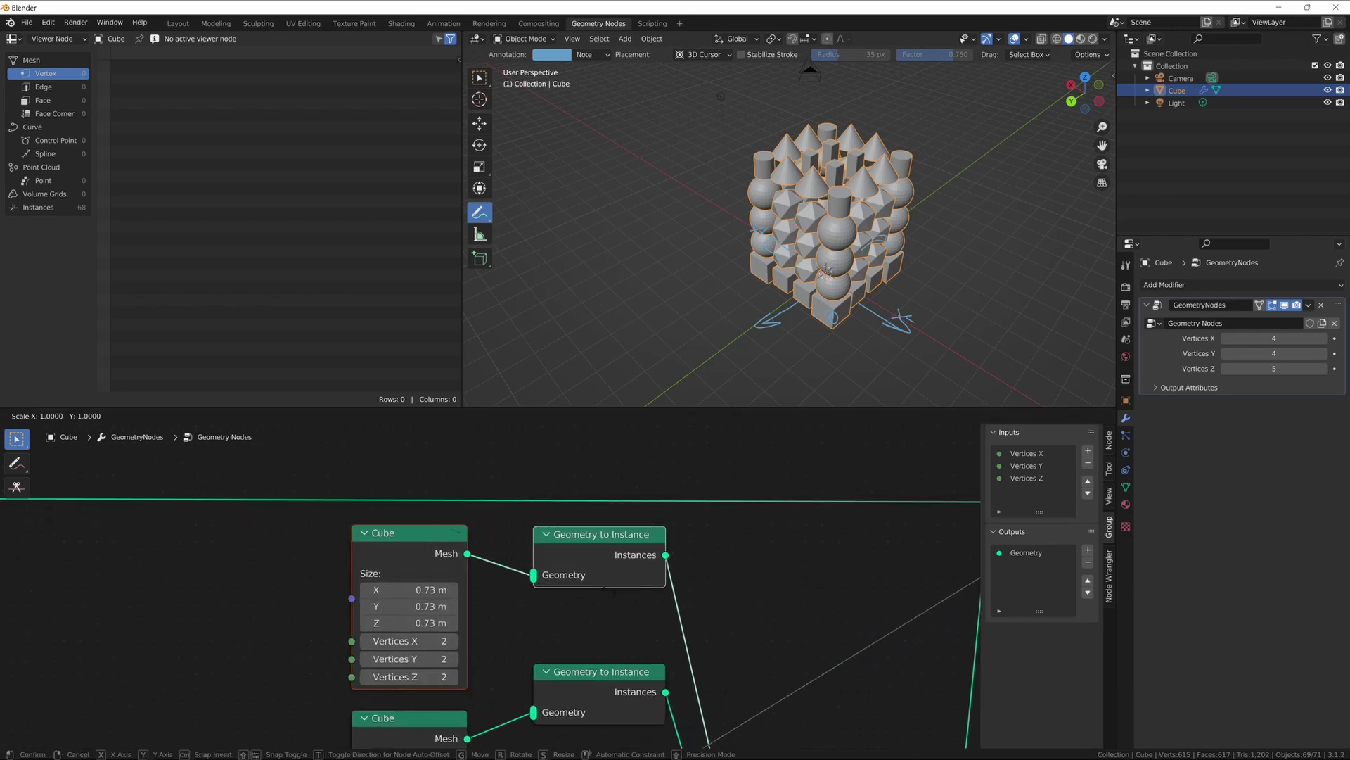
pyautogui.press('y')
pyautogui.press('0')
pyautogui.click(580, 603)
# Step: Align the second primitive Cube (0.38 m wide, 0.86 m high) with its Geometry to Instance node and move both along Y just below the first Cube
pyautogui.scroll(-2, 510, 668)
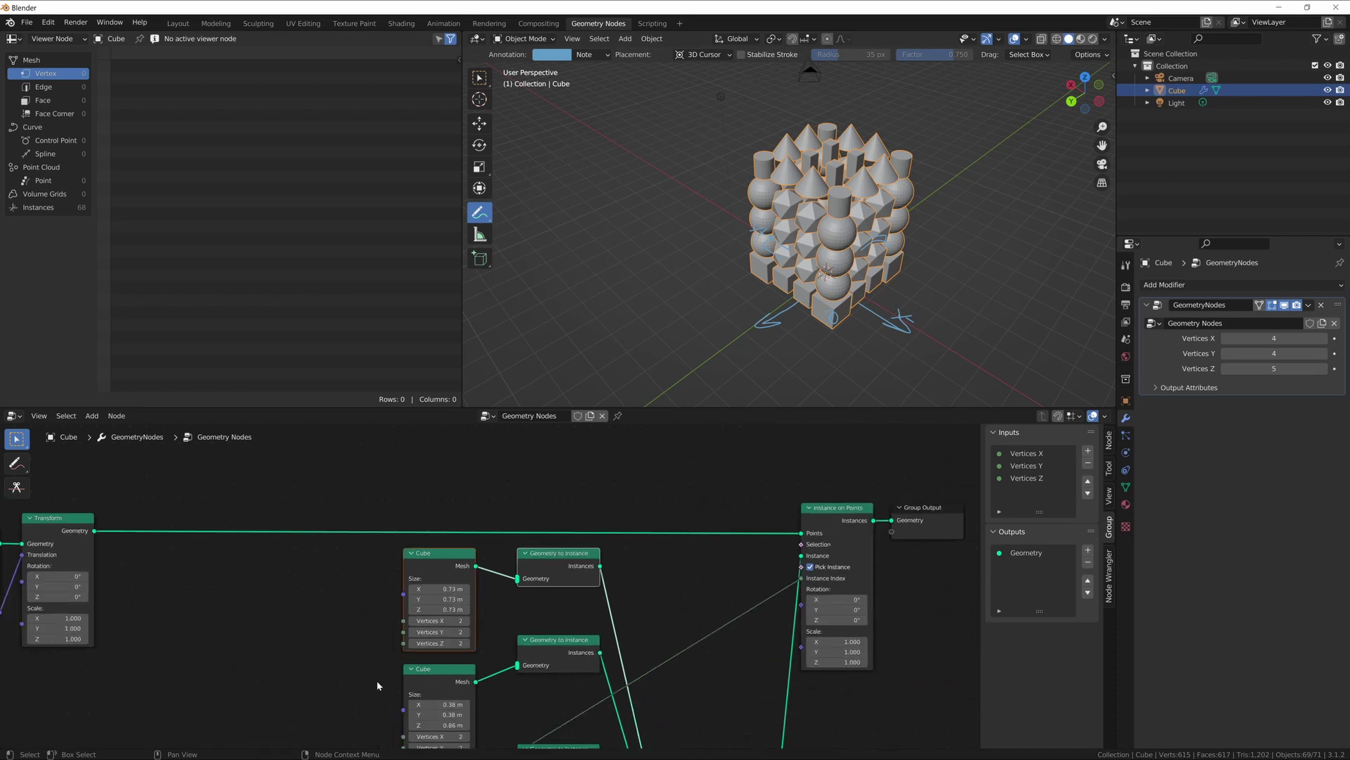
pyautogui.moveTo(358, 685); pyautogui.dragTo(555, 665)
pyautogui.press('s')
pyautogui.press('y')
pyautogui.press('0')
pyautogui.click(555, 672)
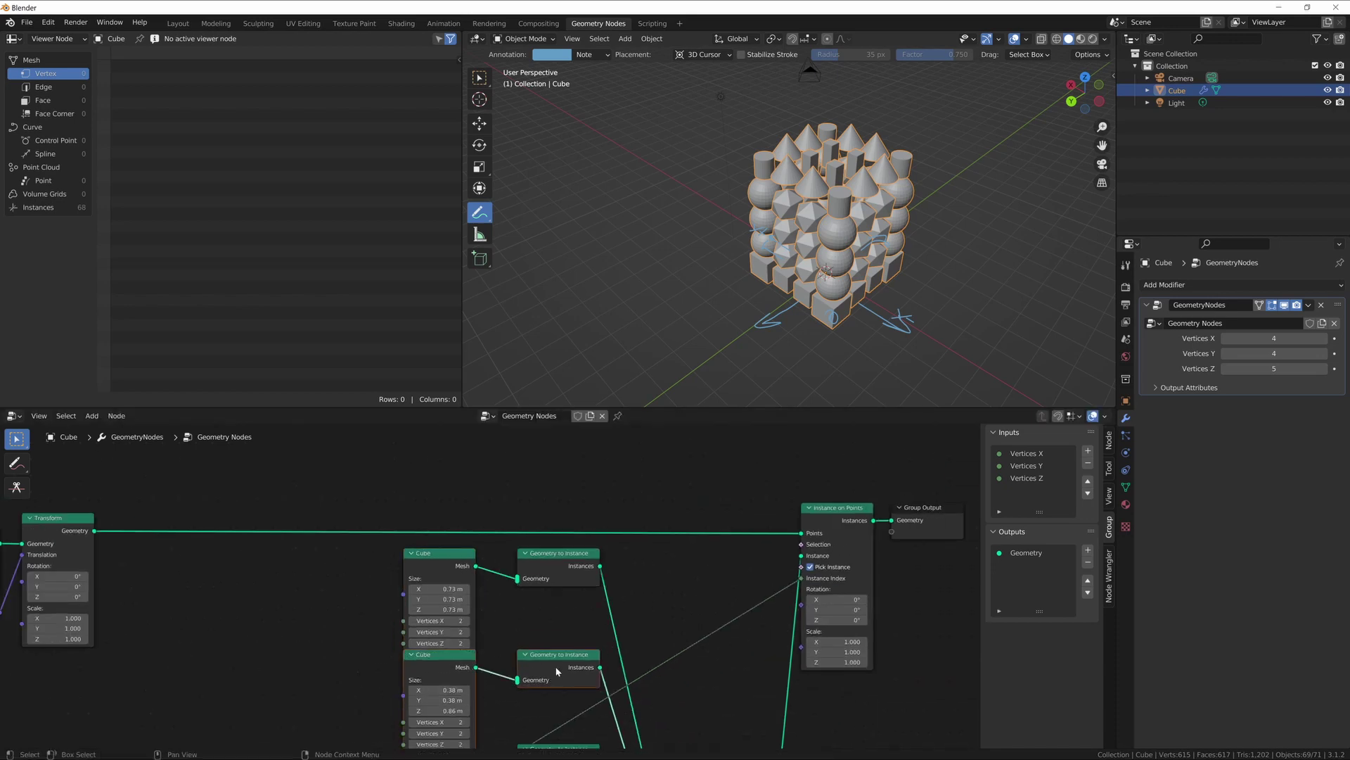
pyautogui.press('g')
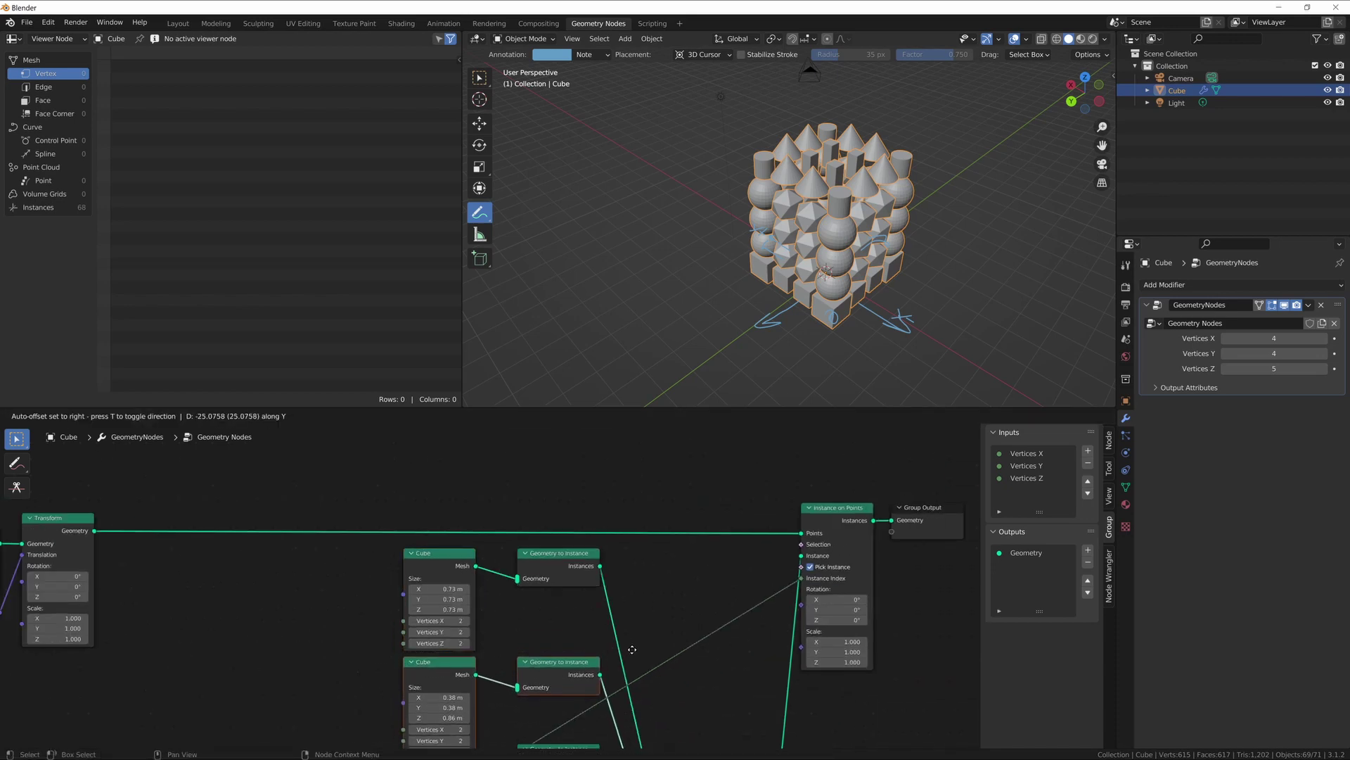
pyautogui.click(695, 702)
# Step: Align the Cone and its Geometry to Instance node on one Y level and place the pair just below the second Cube
pyautogui.scroll(-4, 716, 483)
pyautogui.moveTo(414, 578); pyautogui.dragTo(474, 590)
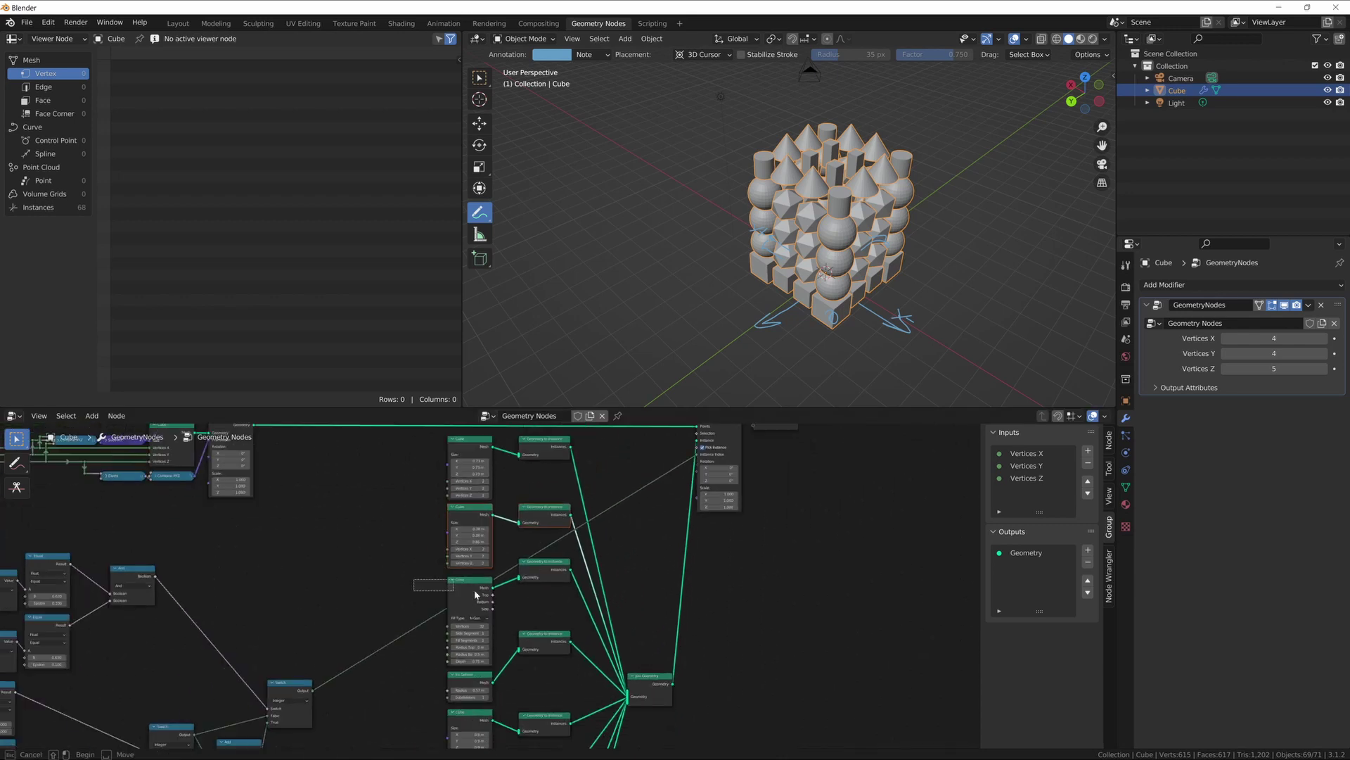
pyautogui.moveTo(567, 575); pyautogui.dragTo(566, 577)
pyautogui.hotkey('shift', '=')
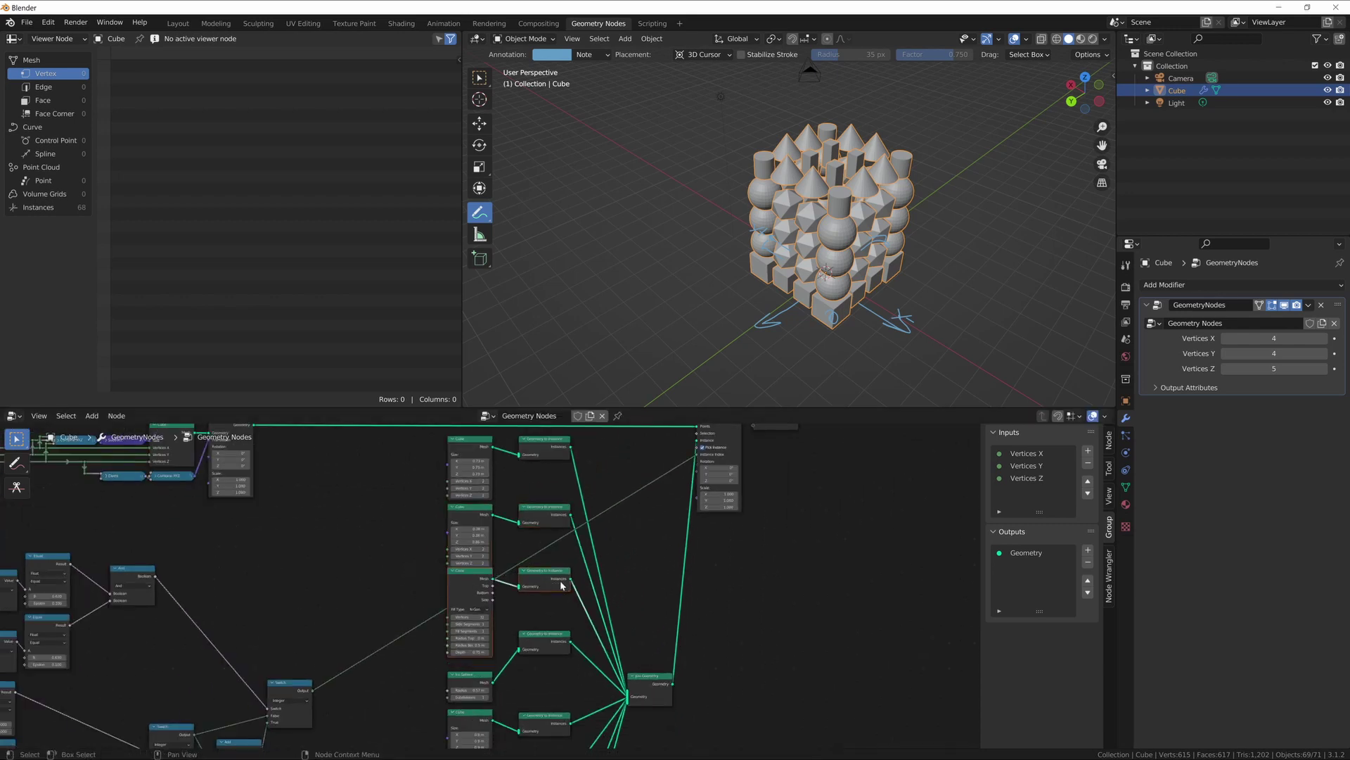
pyautogui.press('g')
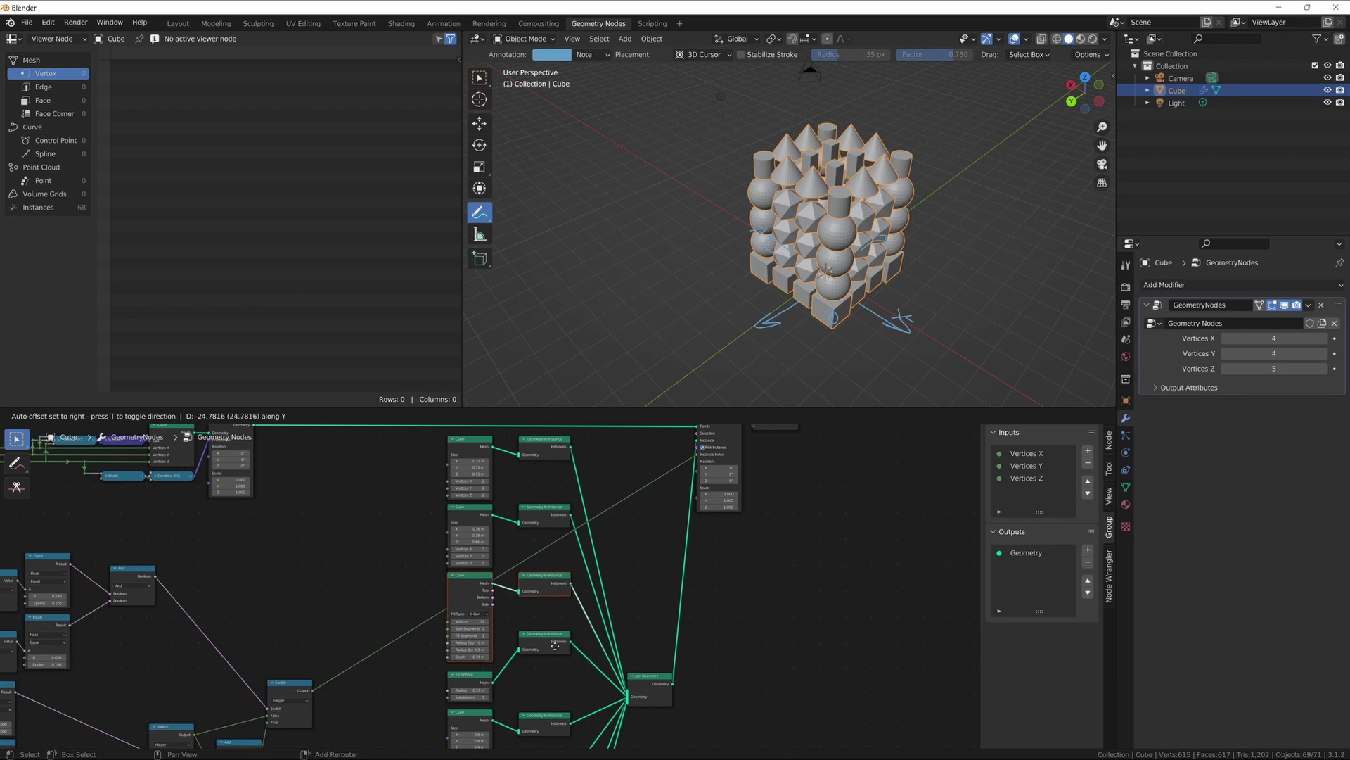
pyautogui.click(555, 649)
# Step: Align the Ico Sphere with its Geometry to Instance node and move the pair along Y to sit just beneath the Cone
pyautogui.click(470, 685)
pyautogui.keyDown('shift'); pyautogui.click(549, 643); pyautogui.keyUp('shift')
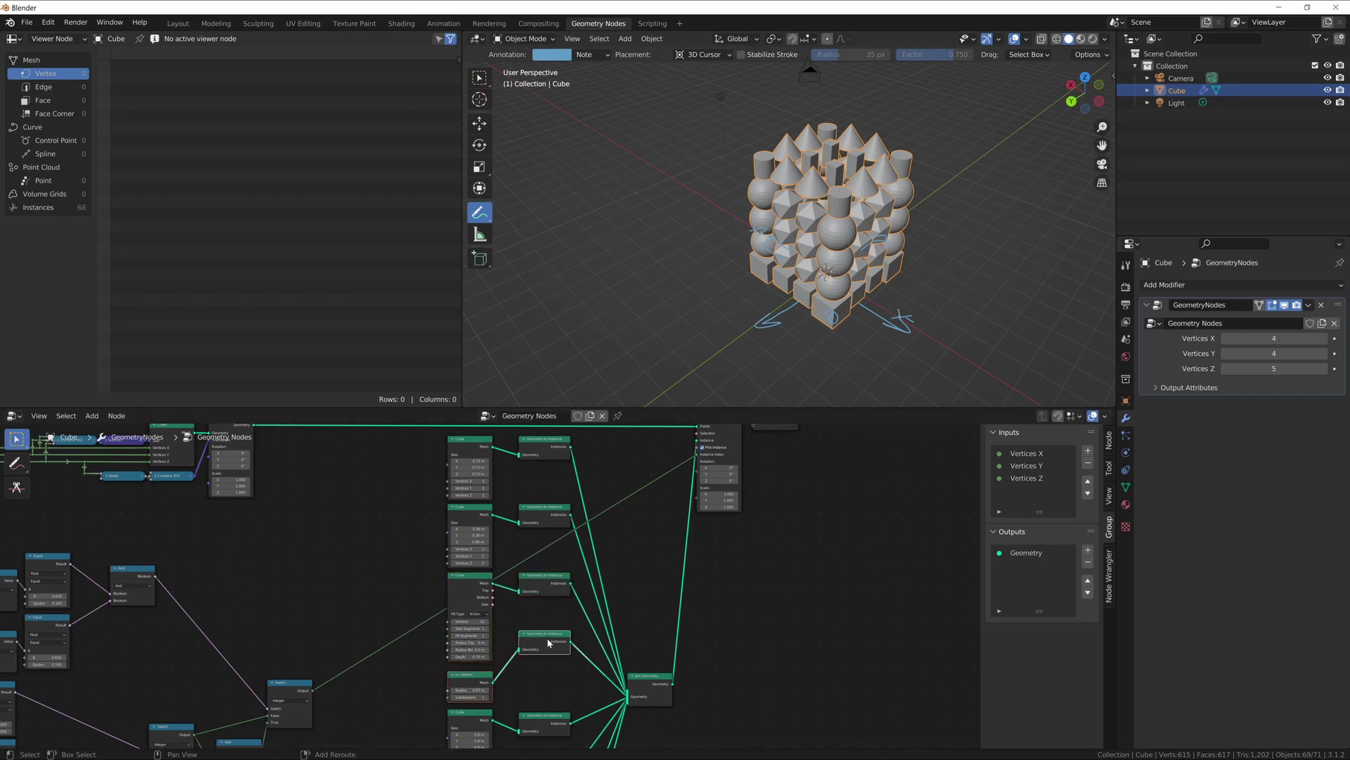
pyautogui.hotkey('shift', '=')
pyautogui.moveTo(548, 655); pyautogui.dragTo(564, 549, button='middle')
pyautogui.press('g')
pyautogui.press('y')
pyautogui.click(560, 567)
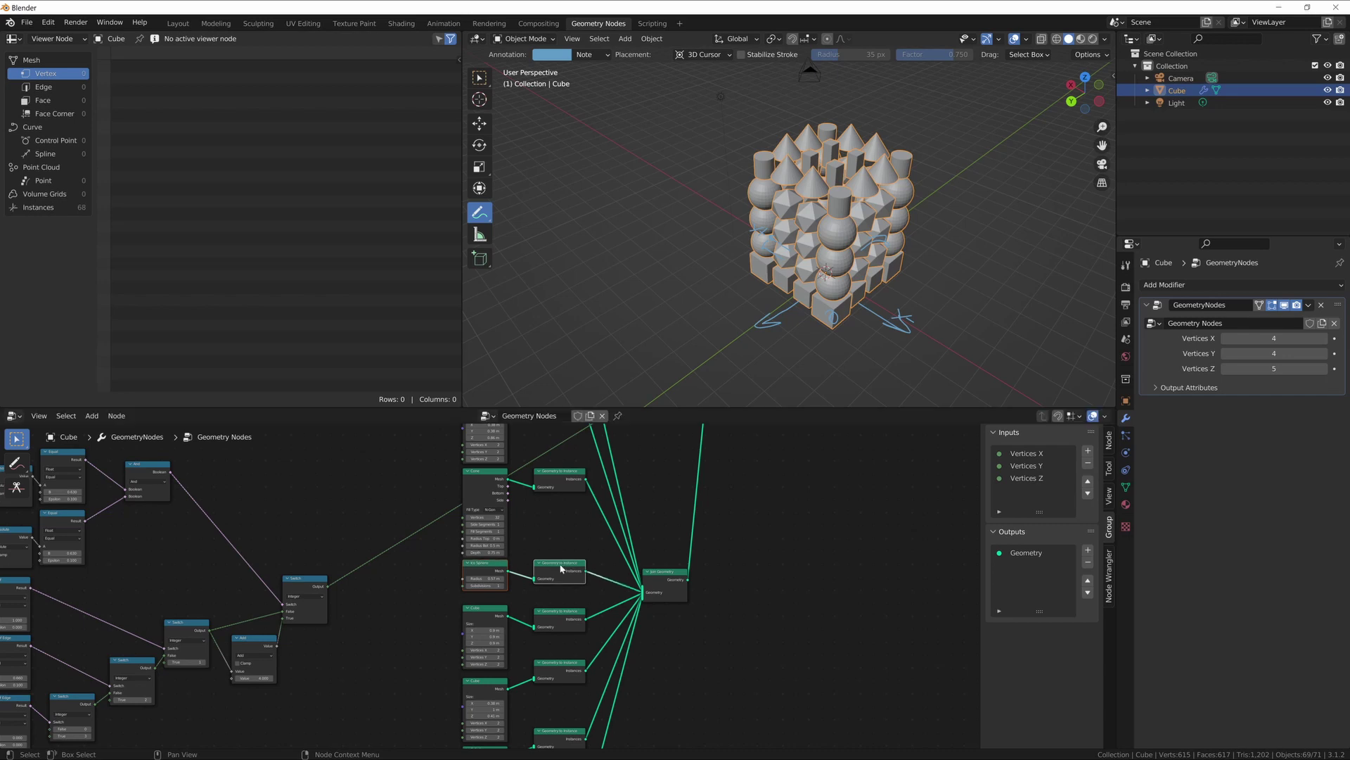
# Step: Level the 0.9 m Cube with its Geometry to Instance node and move the pair up along Y beneath the Ico Sphere
pyautogui.scroll(2, 398, 636)
pyautogui.scroll(3, 412, 668)
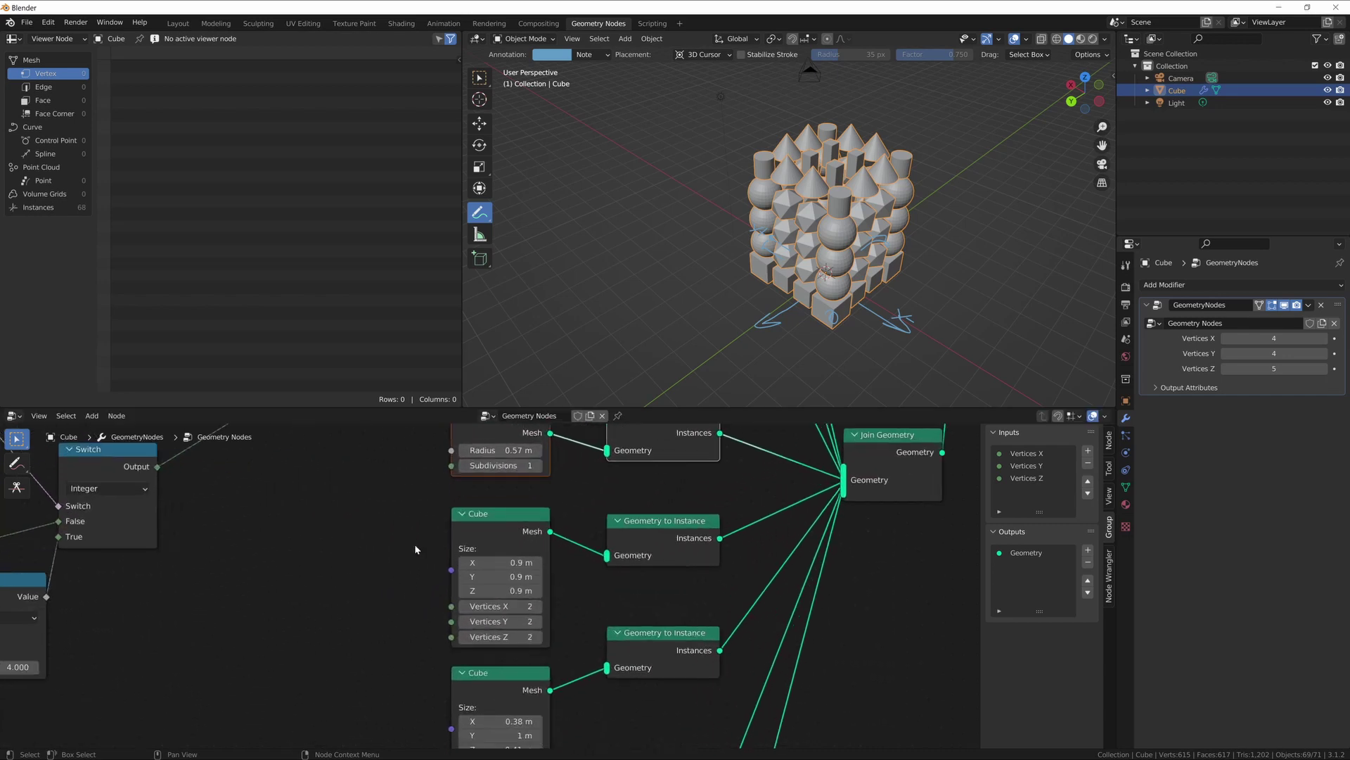
pyautogui.hotkey('shift', '=')
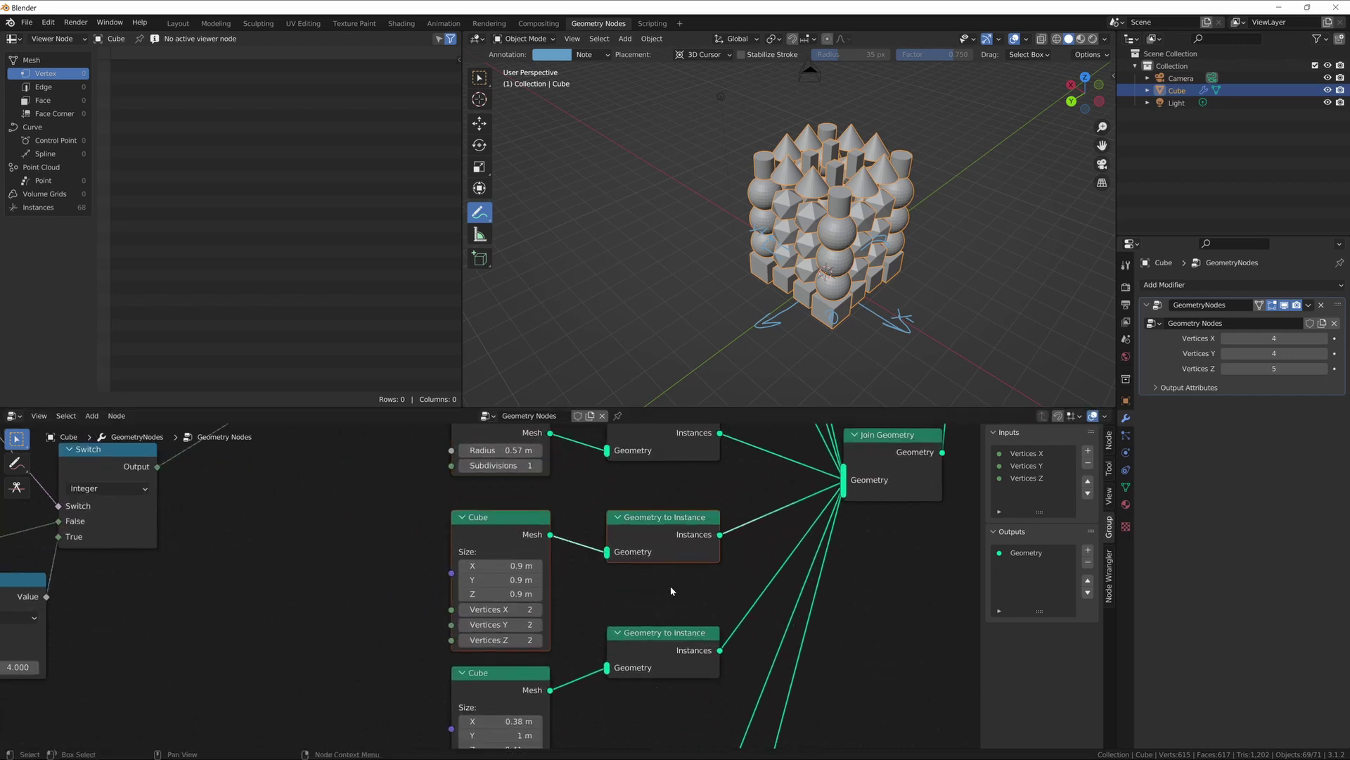
pyautogui.press('g')
pyautogui.press('y')
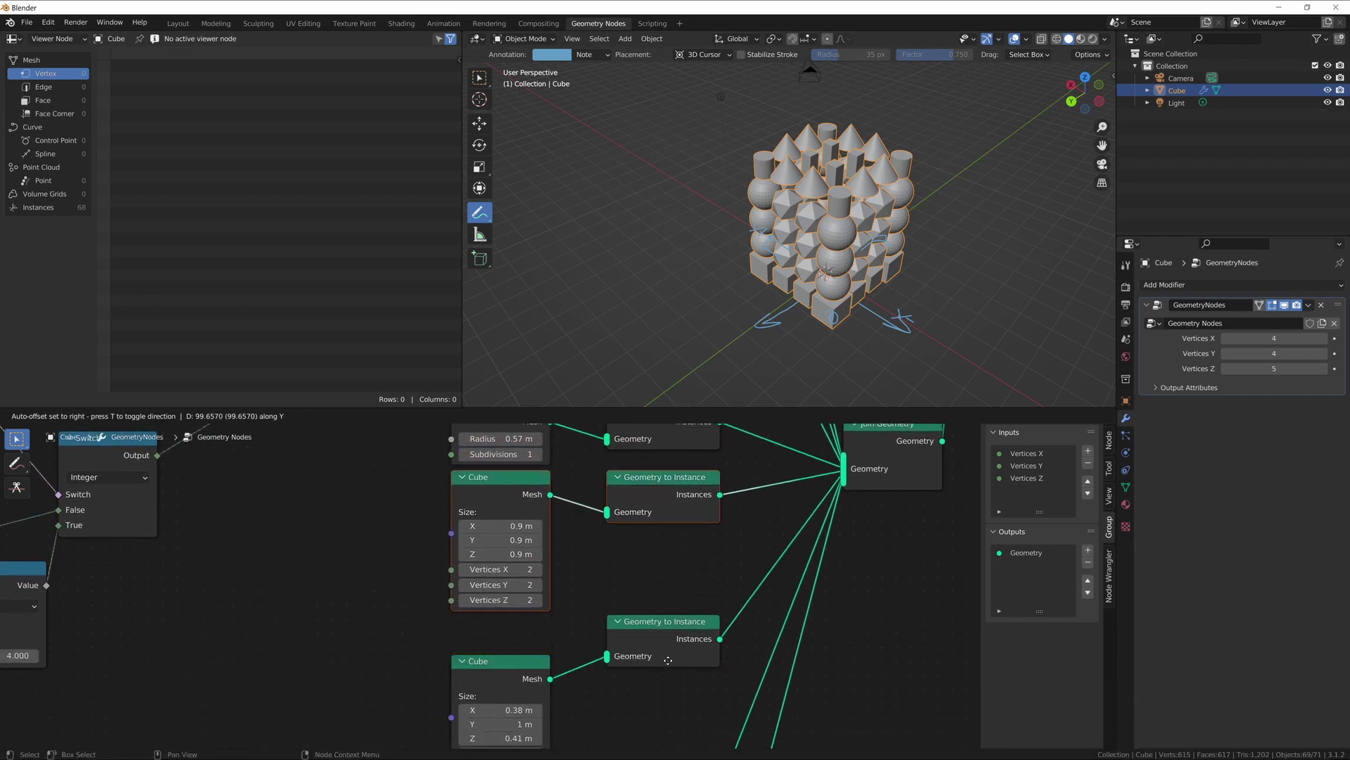
pyautogui.click(668, 660)
# Step: Level the 0.38 × 1 × 0.41 m Cube with its Geometry to Instance node and raise the pair along Y beneath the 0.9 m Cube
pyautogui.moveTo(409, 632); pyautogui.dragTo(699, 707)
pyautogui.press('s')
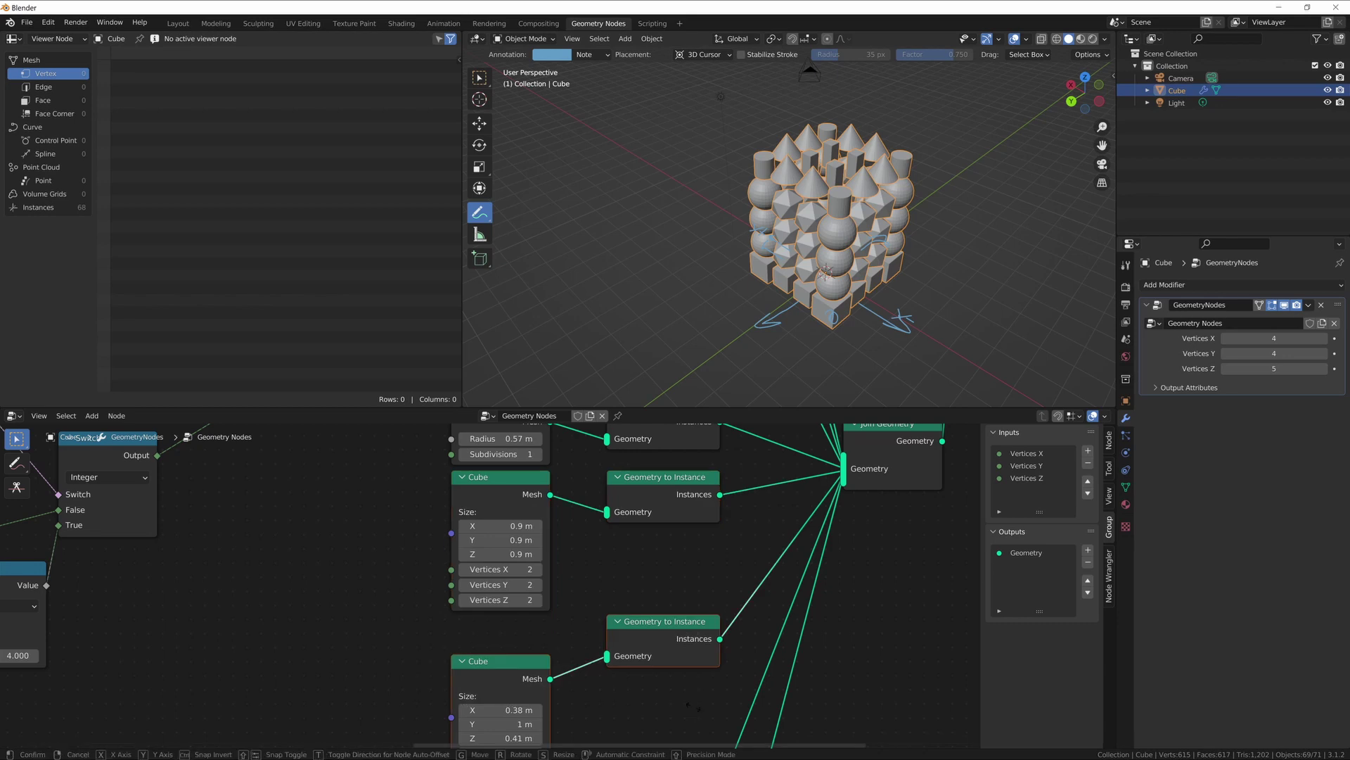
pyautogui.press('y')
pyautogui.press('0')
pyautogui.press('Return')
pyautogui.press('g')
pyautogui.press('y')
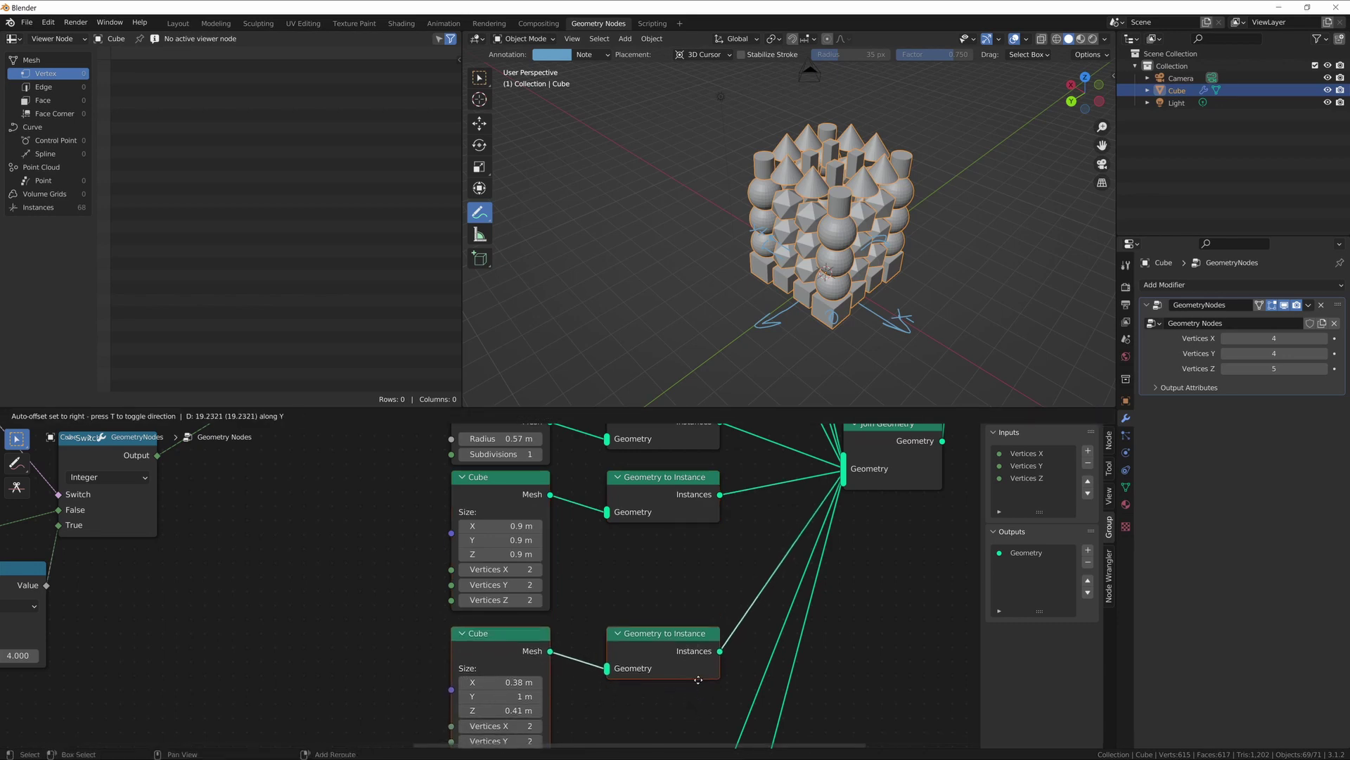
pyautogui.click(700, 583)
# Step: Align the Cylinder and its Geometry to Instance node vertically and raise the pair to just below the last Cube
pyautogui.scroll(-3, 617, 639)
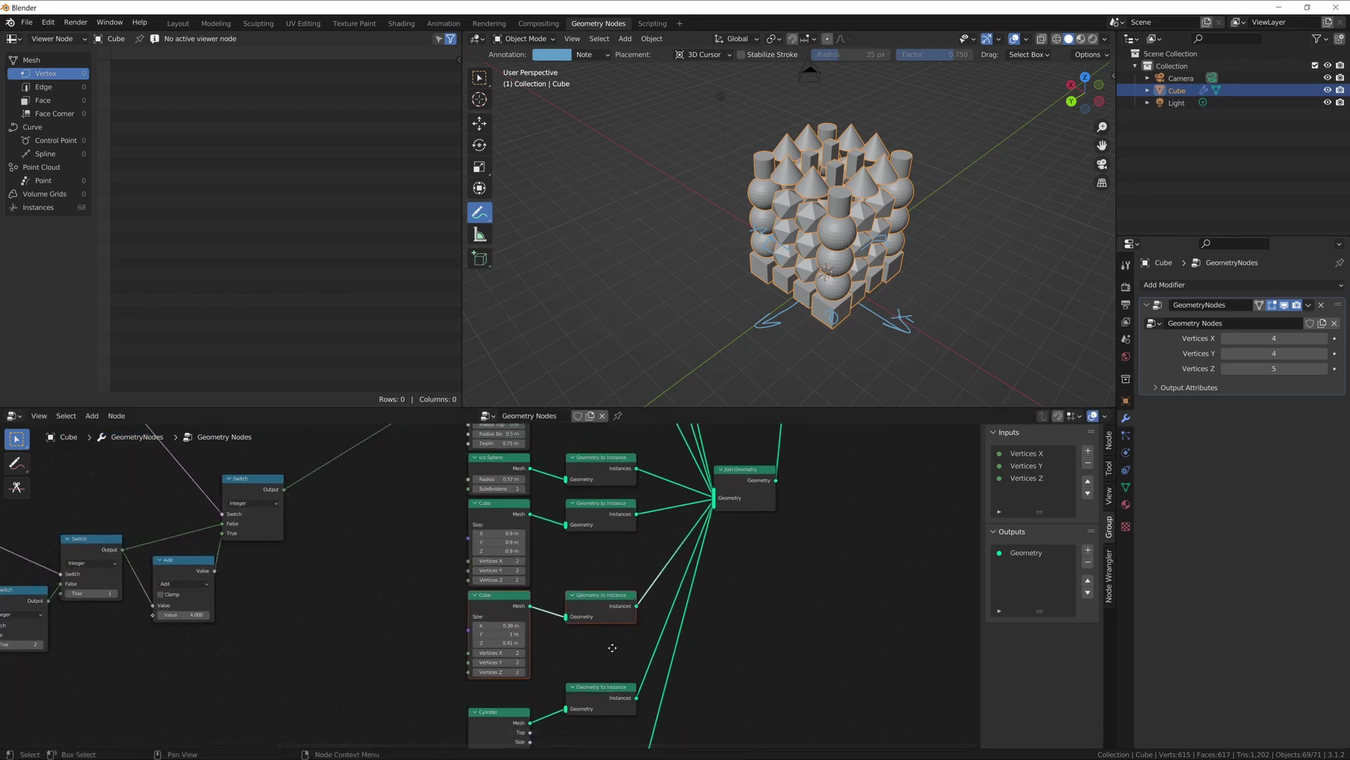
pyautogui.moveTo(478, 570); pyautogui.dragTo(648, 624)
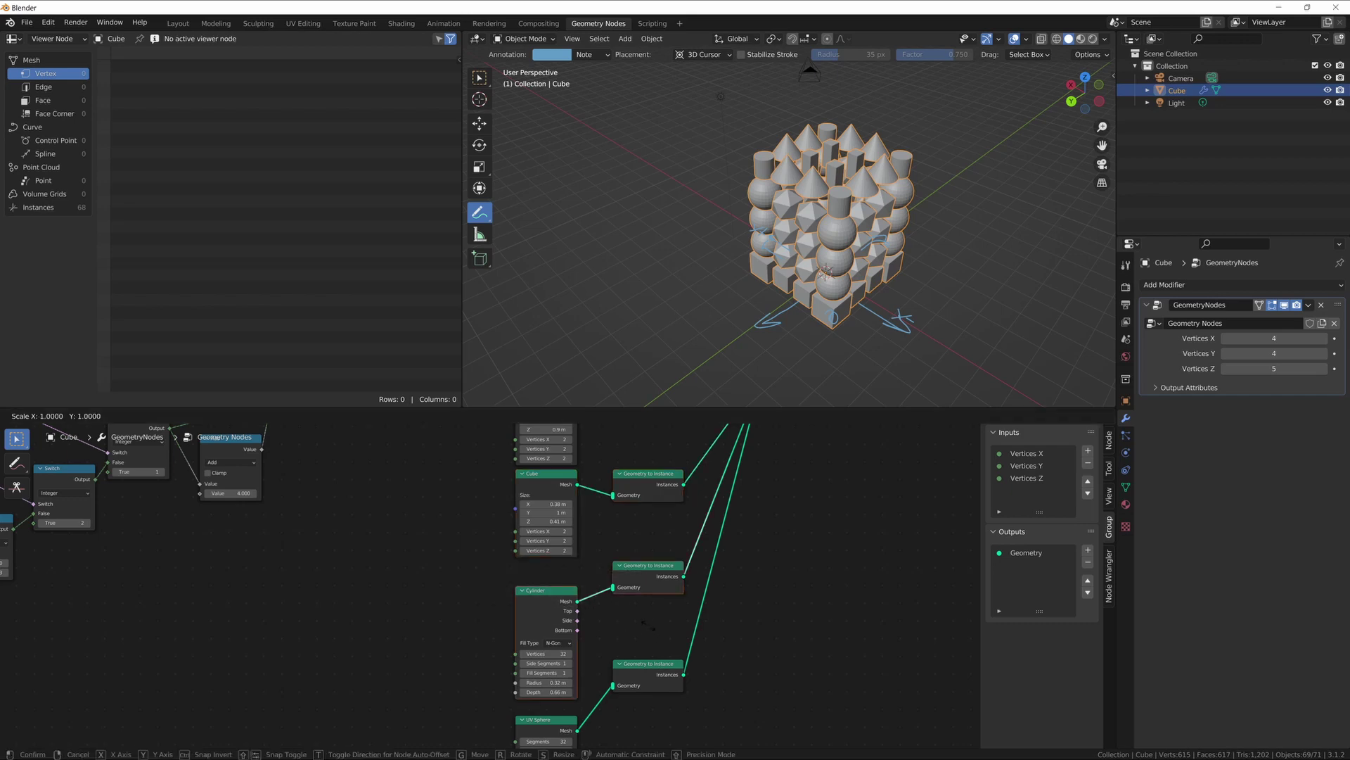
pyautogui.hotkey('shift', '=')
pyautogui.press('g')
pyautogui.press('y')
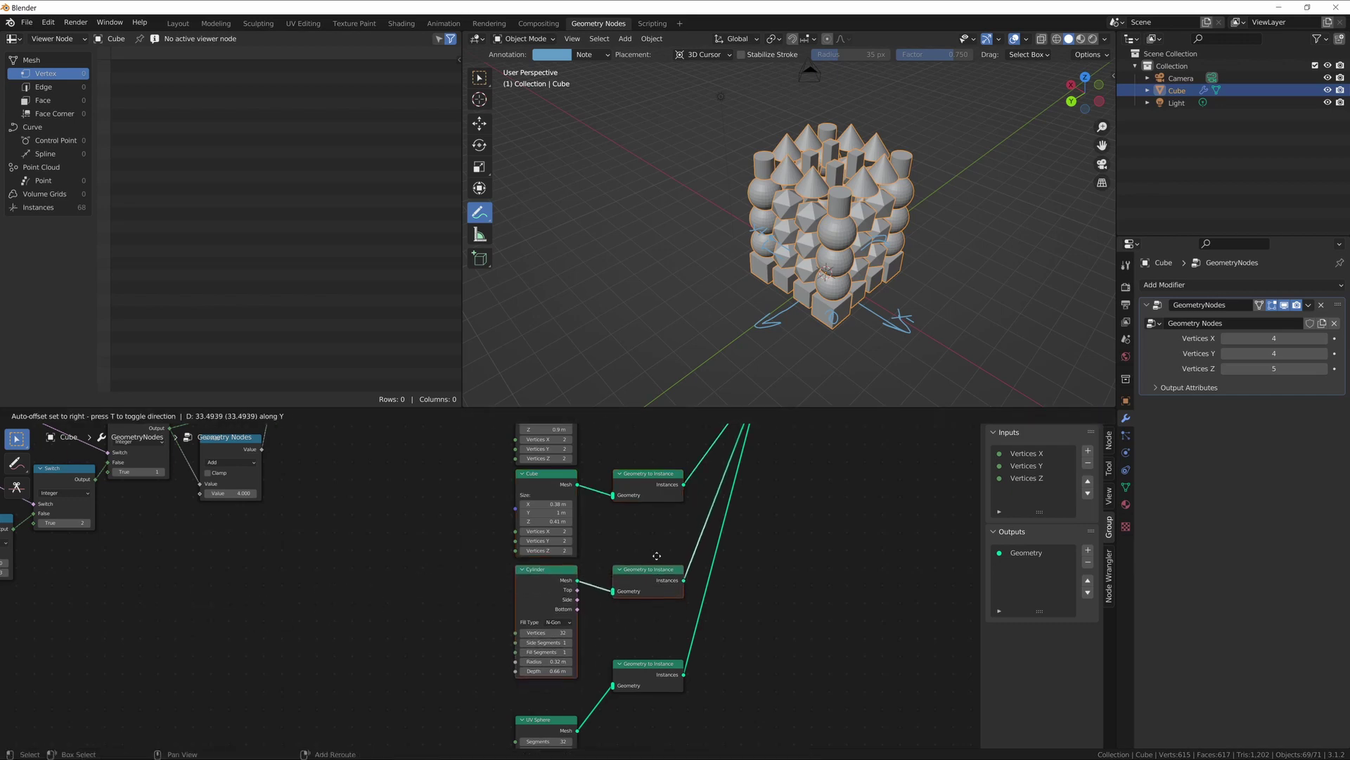
pyautogui.click(654, 538)
# Step: Align the UV Sphere with its Geometry to Instance node and raise the pair along Y to close the primitive column beneath the Cylinder
pyautogui.moveTo(508, 691); pyautogui.dragTo(687, 736)
pyautogui.hotkey('shift', '=')
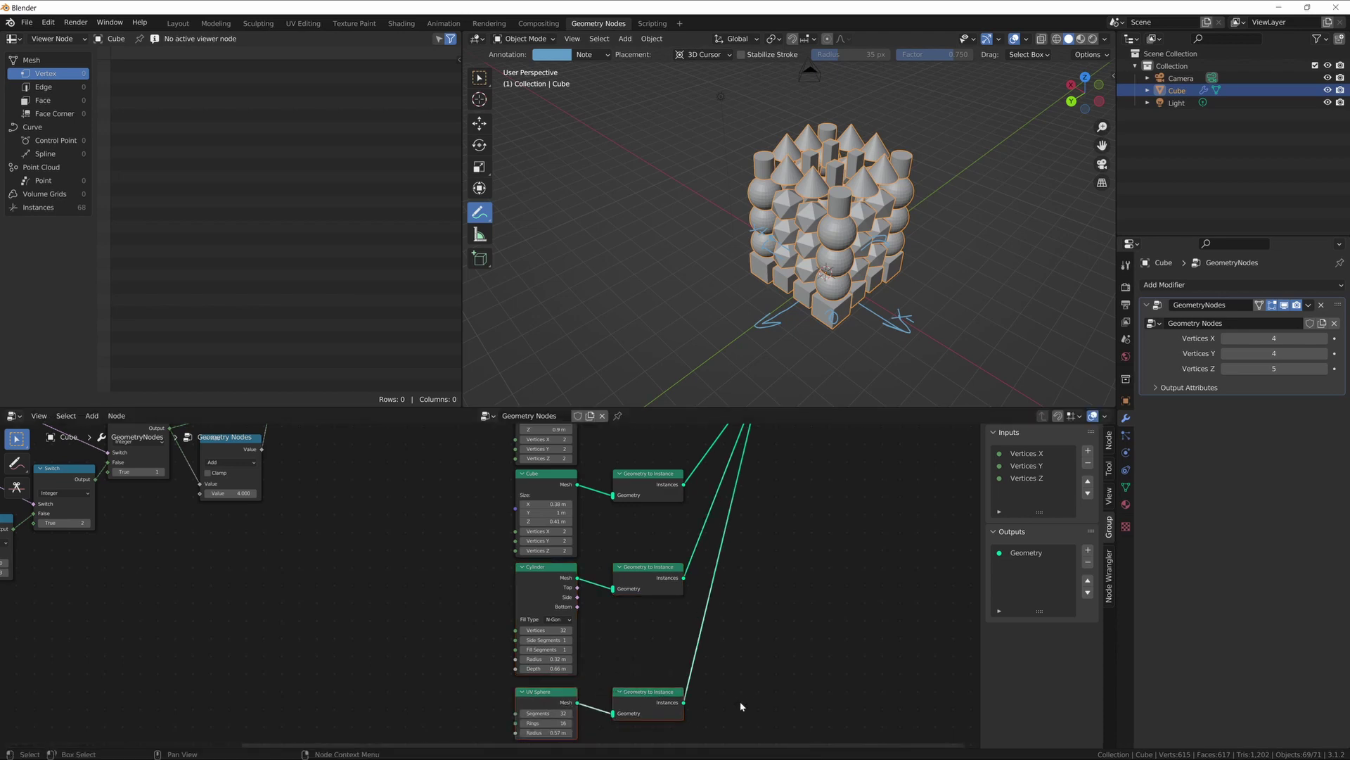
pyautogui.press('g')
pyautogui.press('y')
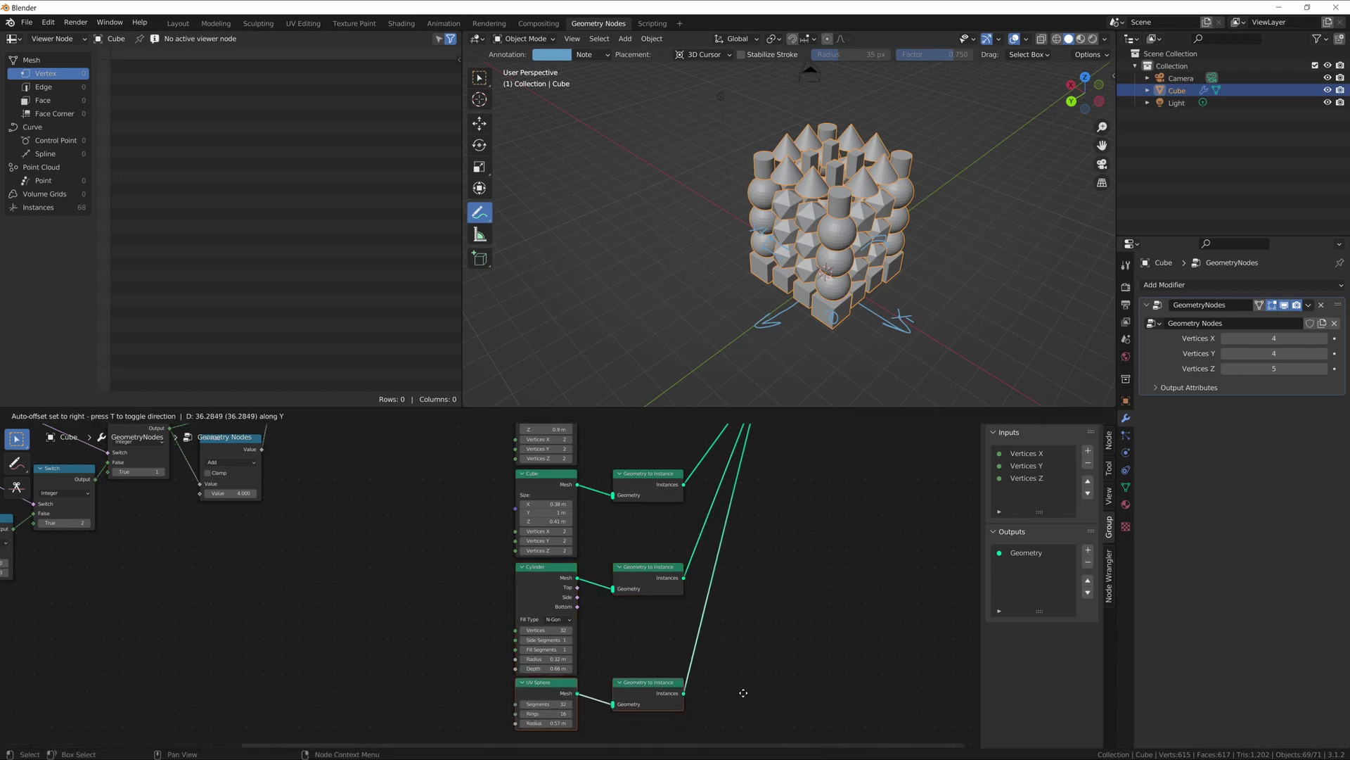
pyautogui.click(746, 696)
# Step: Shift Instance on Points and Group Output along X away from Join Geometry, and nudge Join Geometry slightly closer to the Geometry to Instance column
pyautogui.scroll(-3, 727, 524)
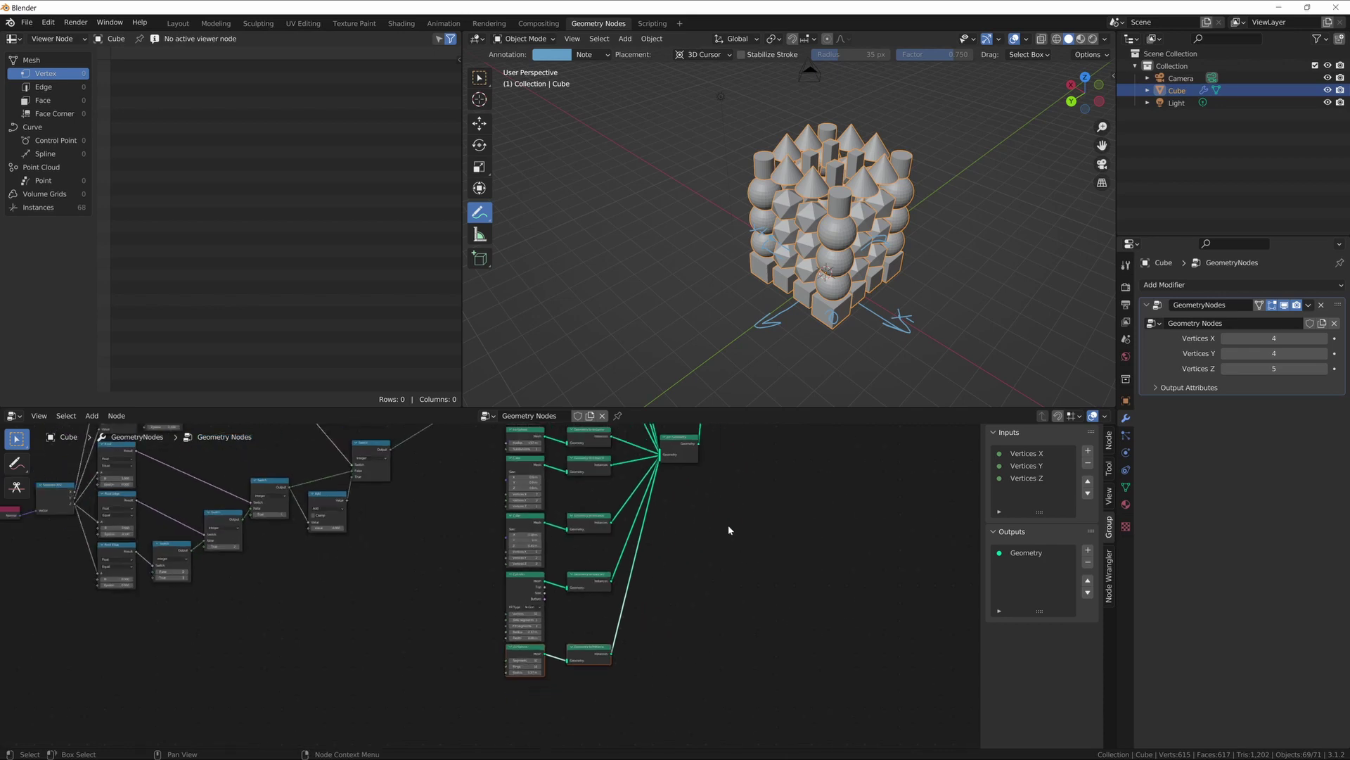
pyautogui.scroll(-3, 684, 684)
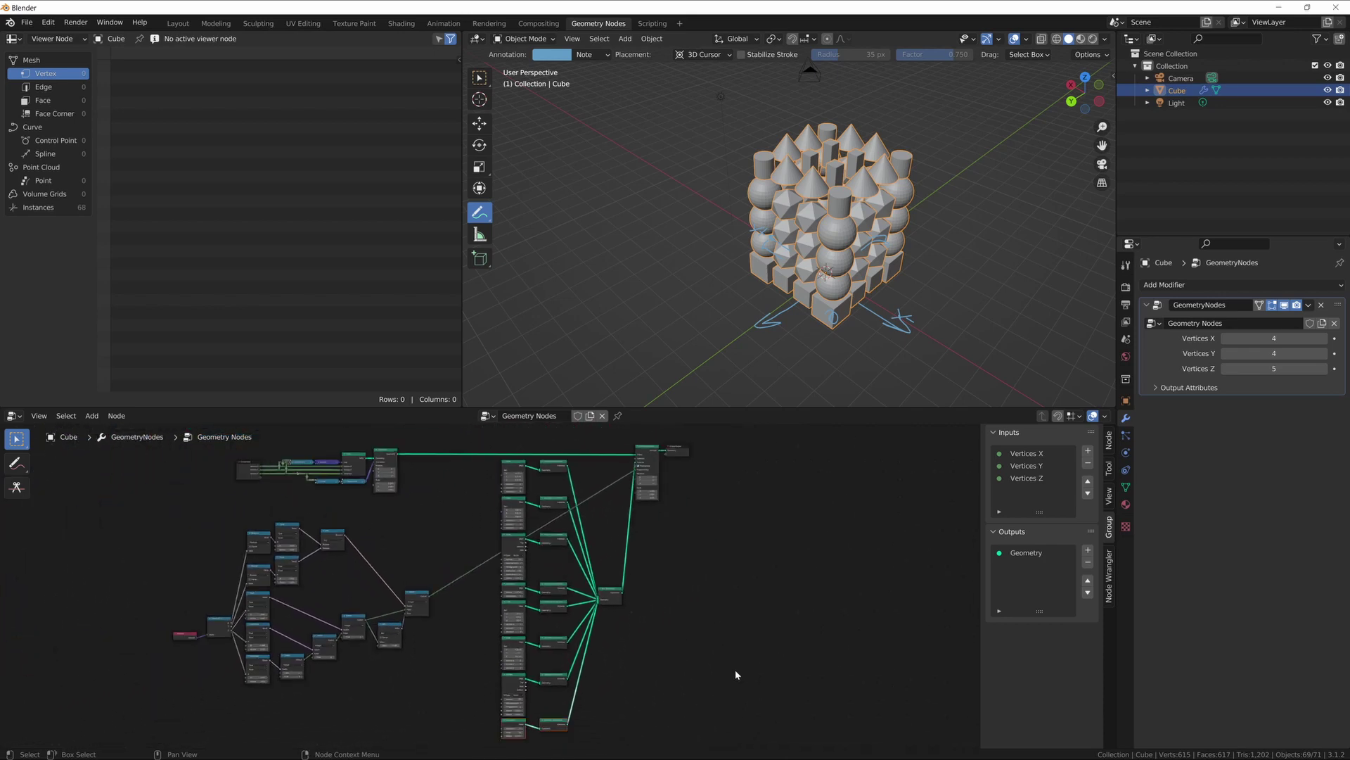
pyautogui.press('g')
pyautogui.press('x')
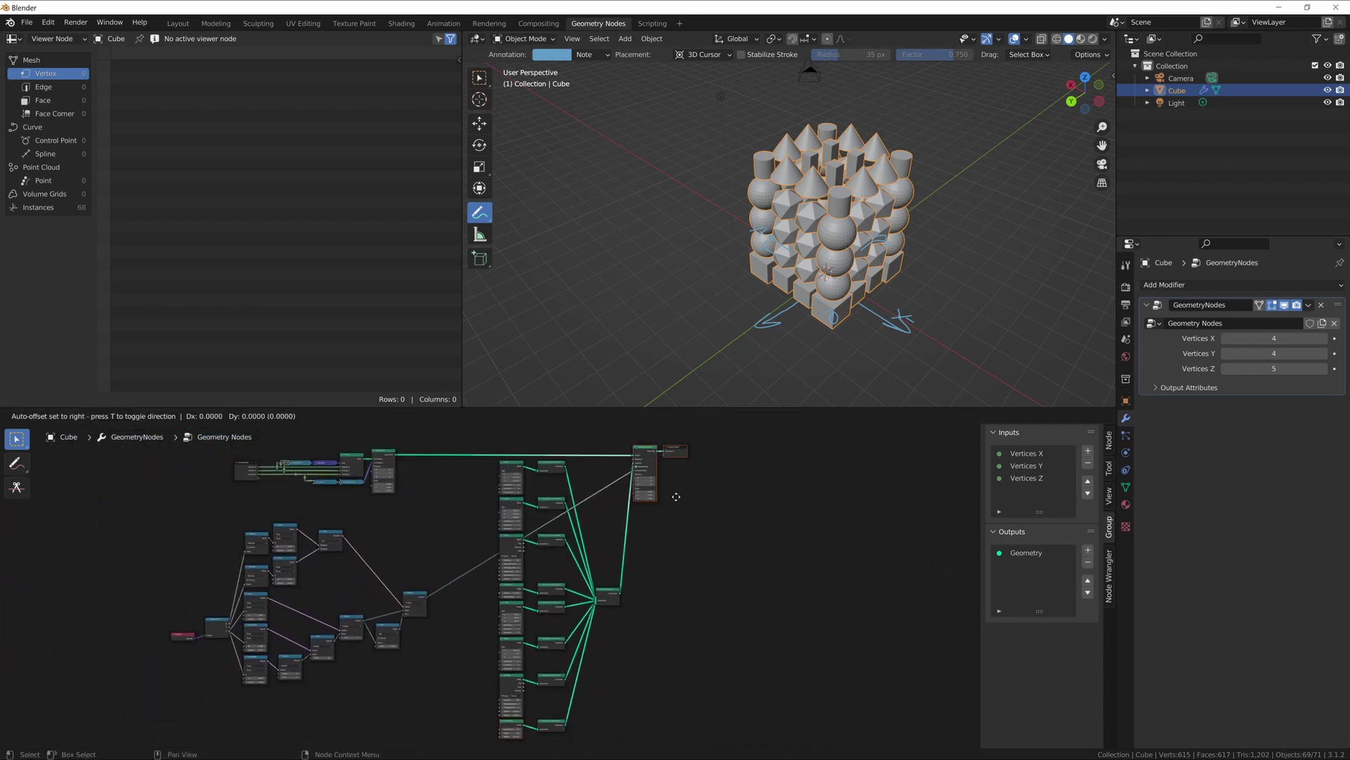
pyautogui.click(687, 576)
pyautogui.scroll(2, 387, 650)
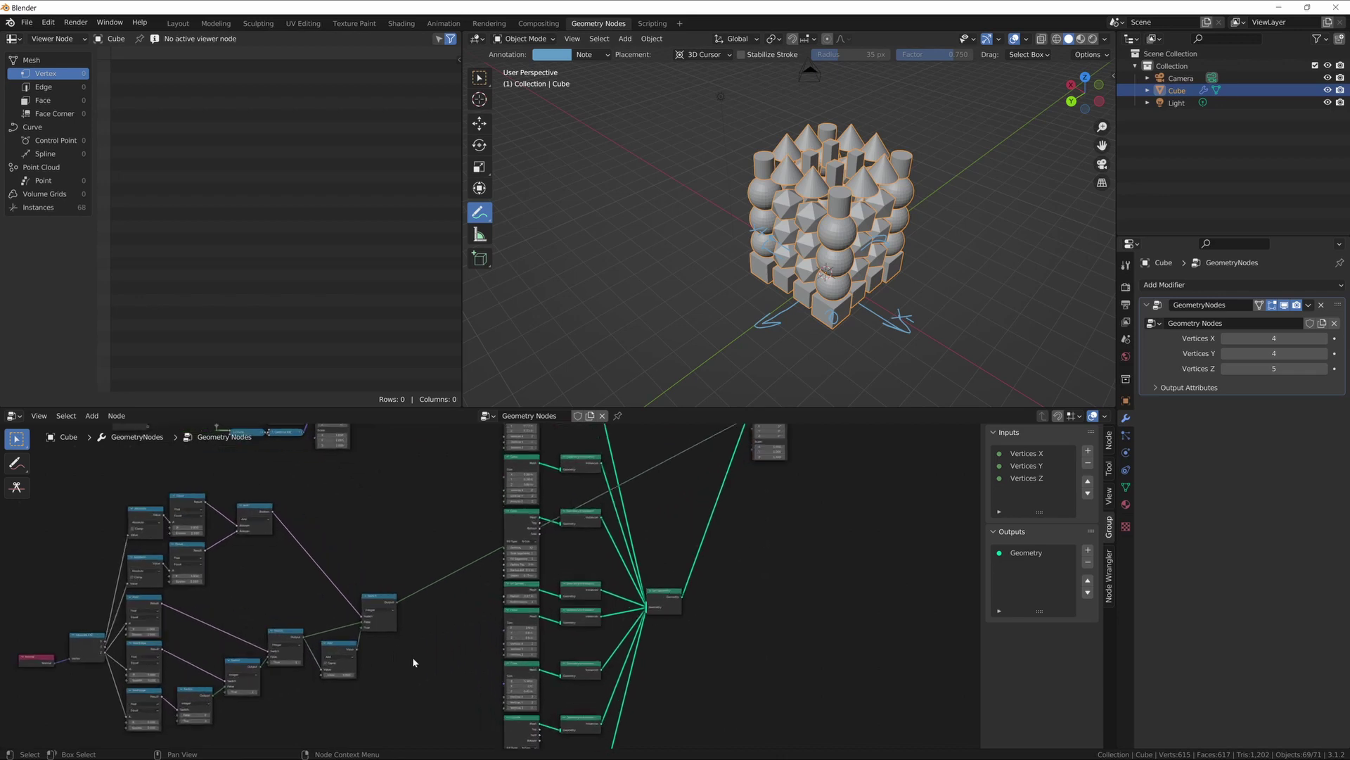
pyautogui.scroll(1, 527, 630)
pyautogui.moveTo(689, 597); pyautogui.dragTo(687, 600)
pyautogui.scroll(-6, 738, 611)
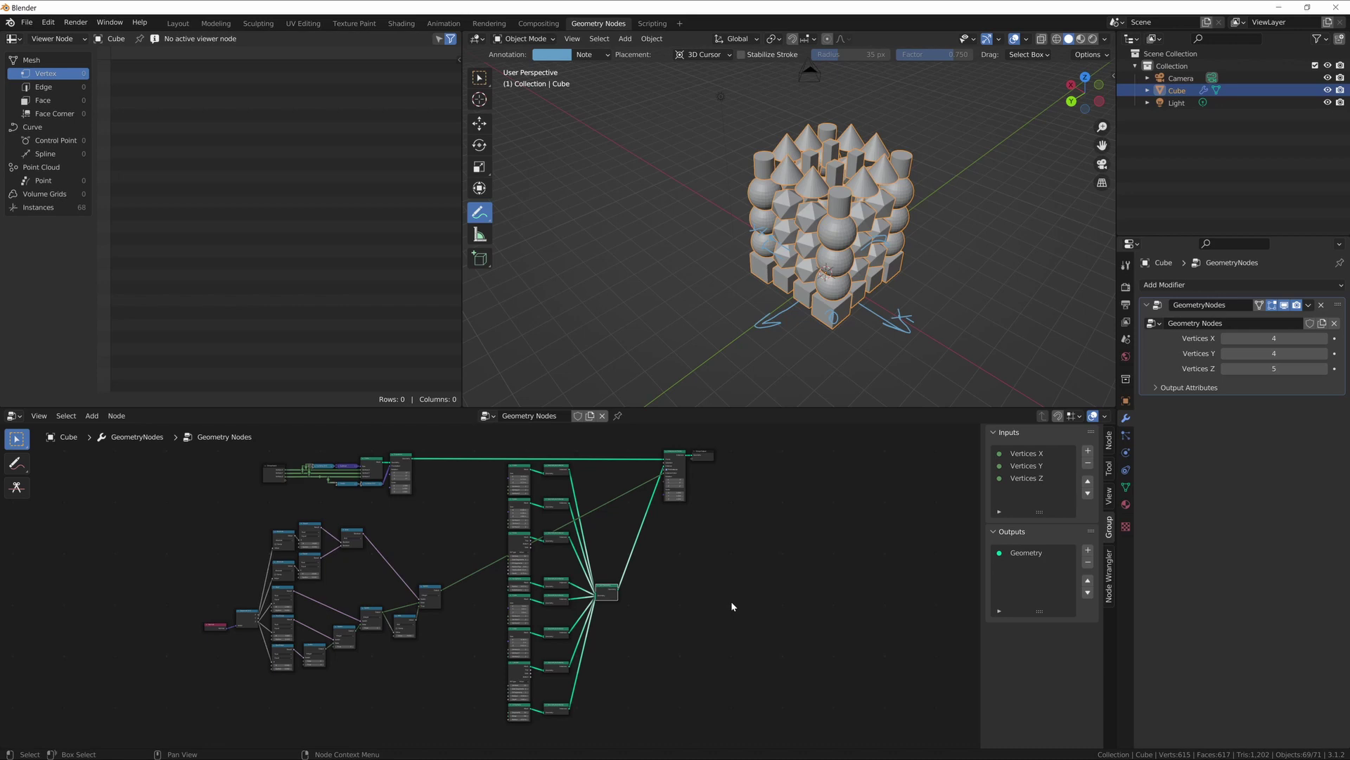
# Step: Move all primitives, their Geometry to Instance nodes and Join Geometry down along Y, clear of the main geometry line
pyautogui.moveTo(701, 607); pyautogui.dragTo(697, 605, button='middle')
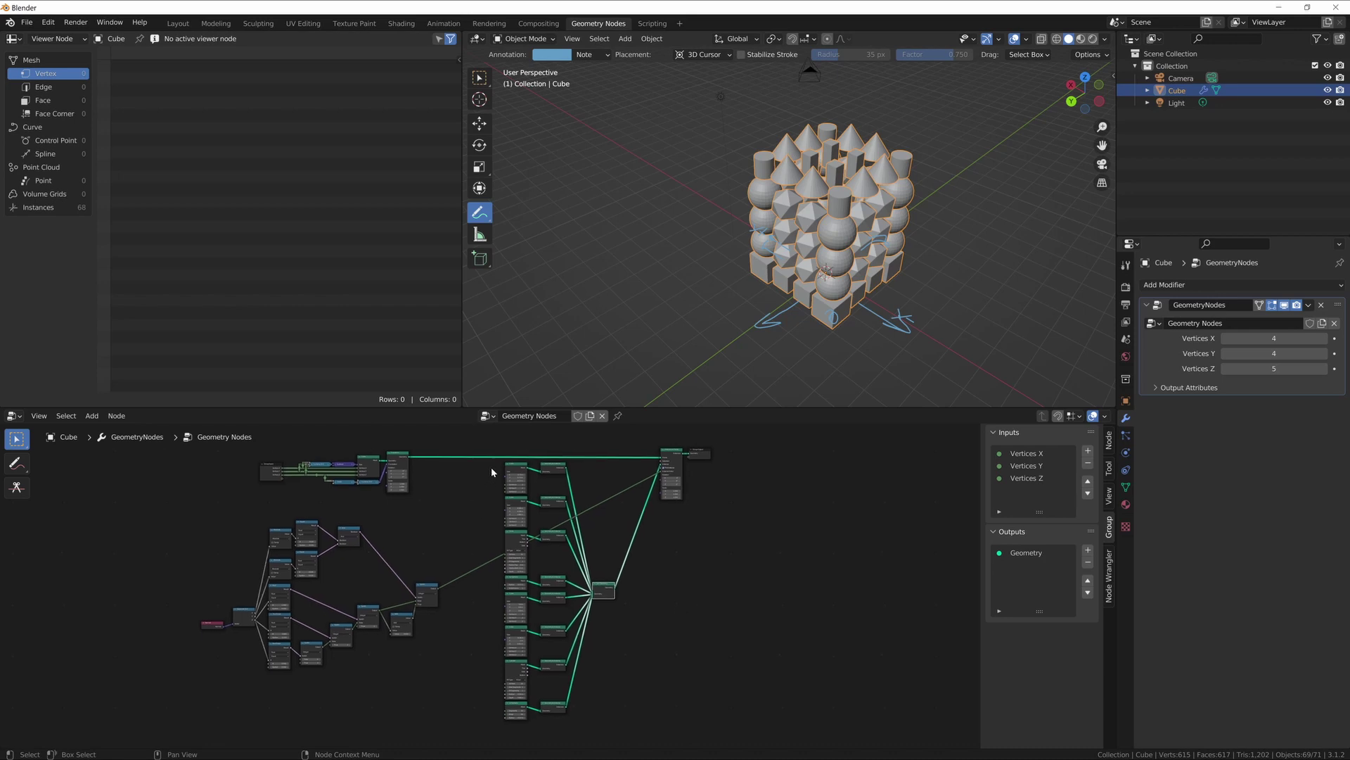
pyautogui.moveTo(492, 472); pyautogui.dragTo(626, 723)
pyautogui.press('g')
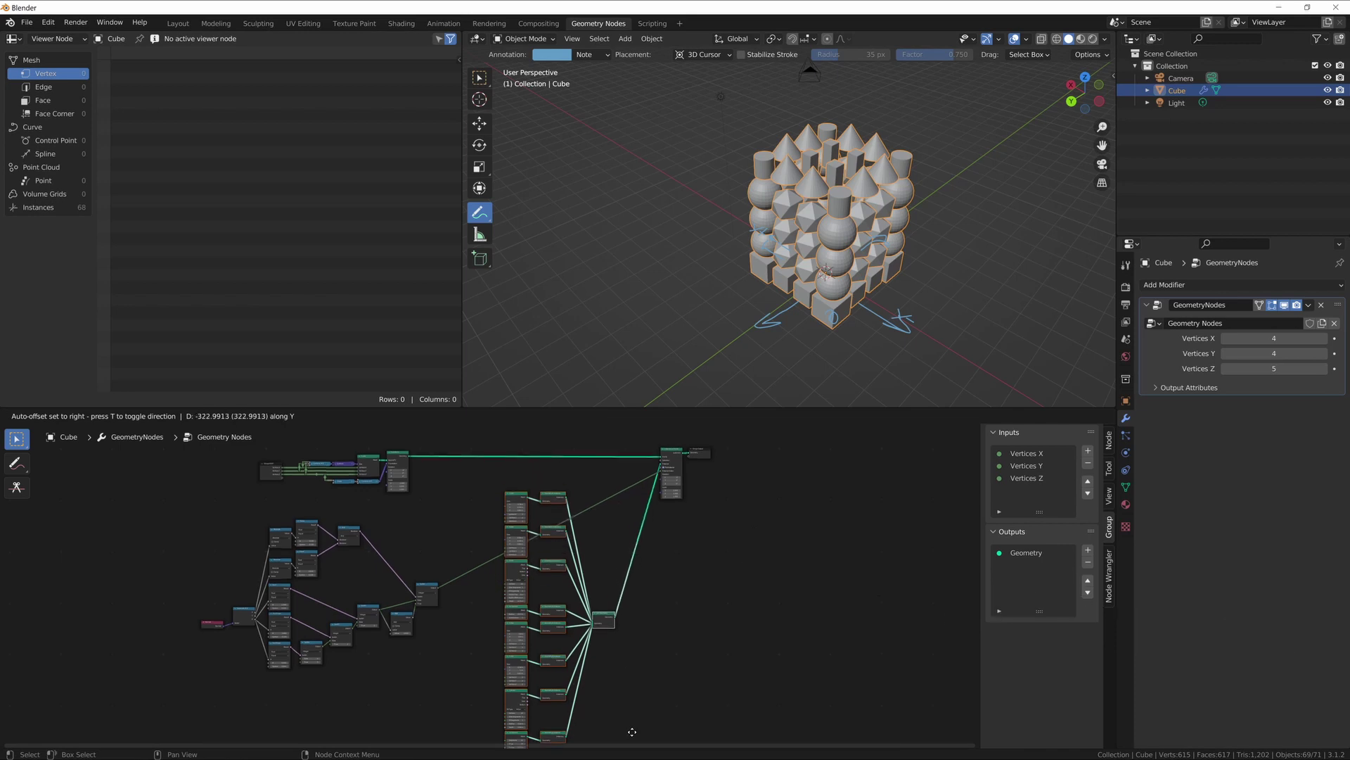
pyautogui.click(632, 737)
# Step: Align the upper Absolute and Equal nodes of the switch logic on the same Y level
pyautogui.moveTo(433, 623); pyautogui.dragTo(543, 617, button='middle')
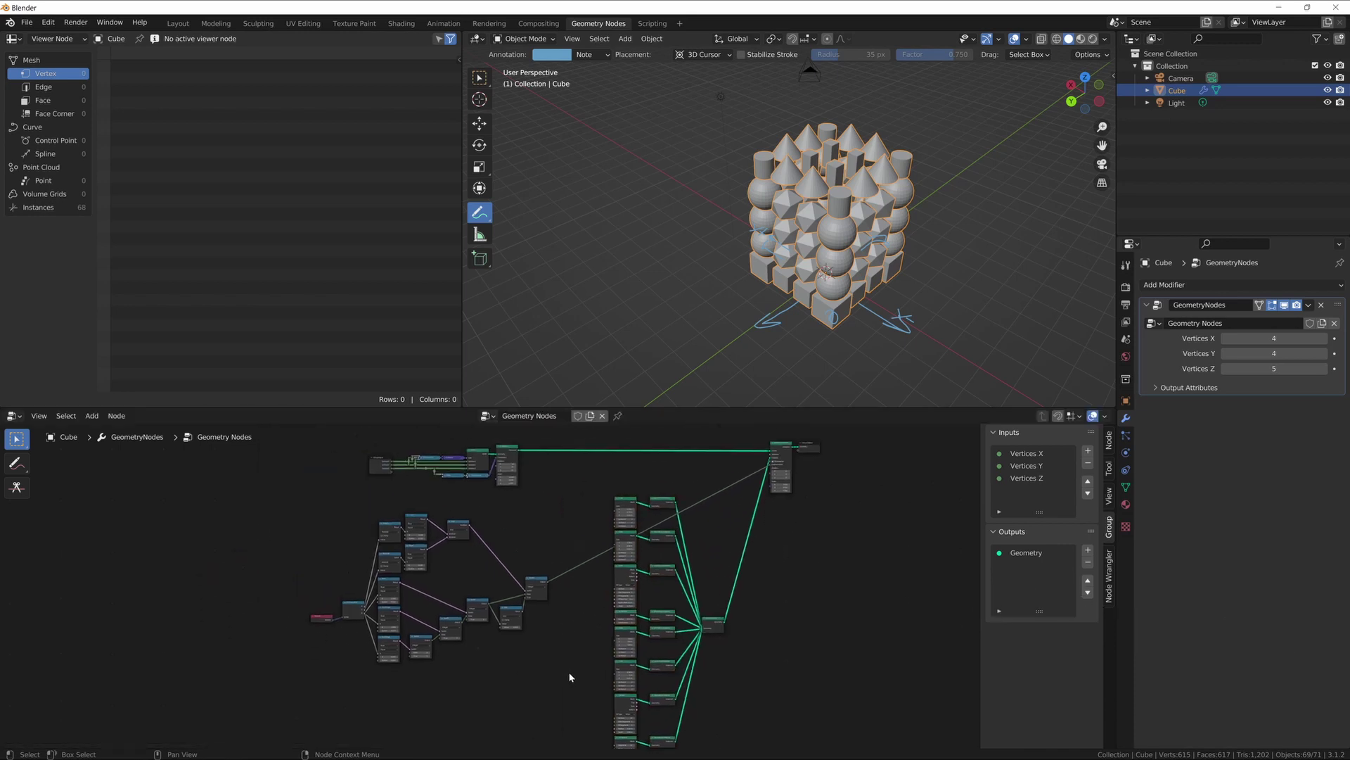
pyautogui.moveTo(578, 671); pyautogui.dragTo(593, 675, button='middle')
pyautogui.scroll(9, 553, 678)
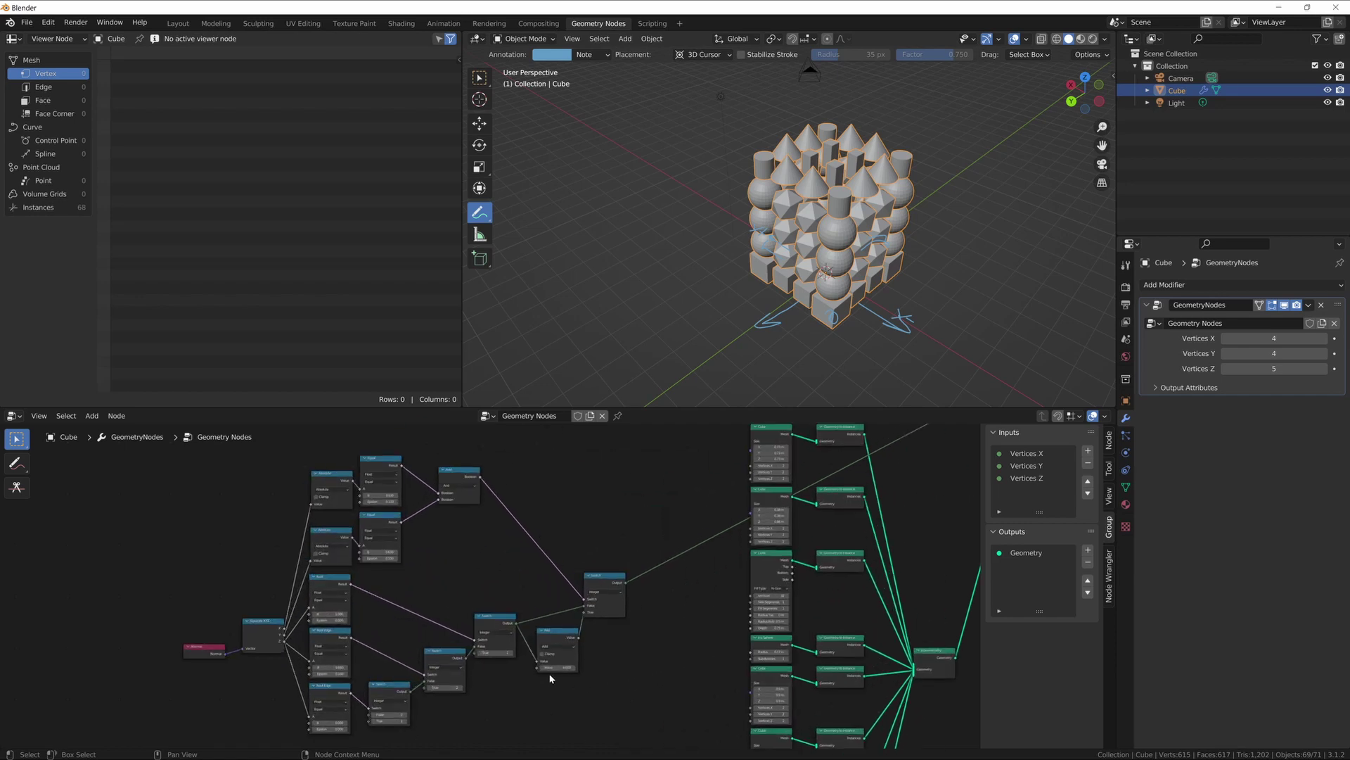
pyautogui.moveTo(446, 540); pyautogui.dragTo(605, 601, button='middle')
pyautogui.scroll(4, 556, 569)
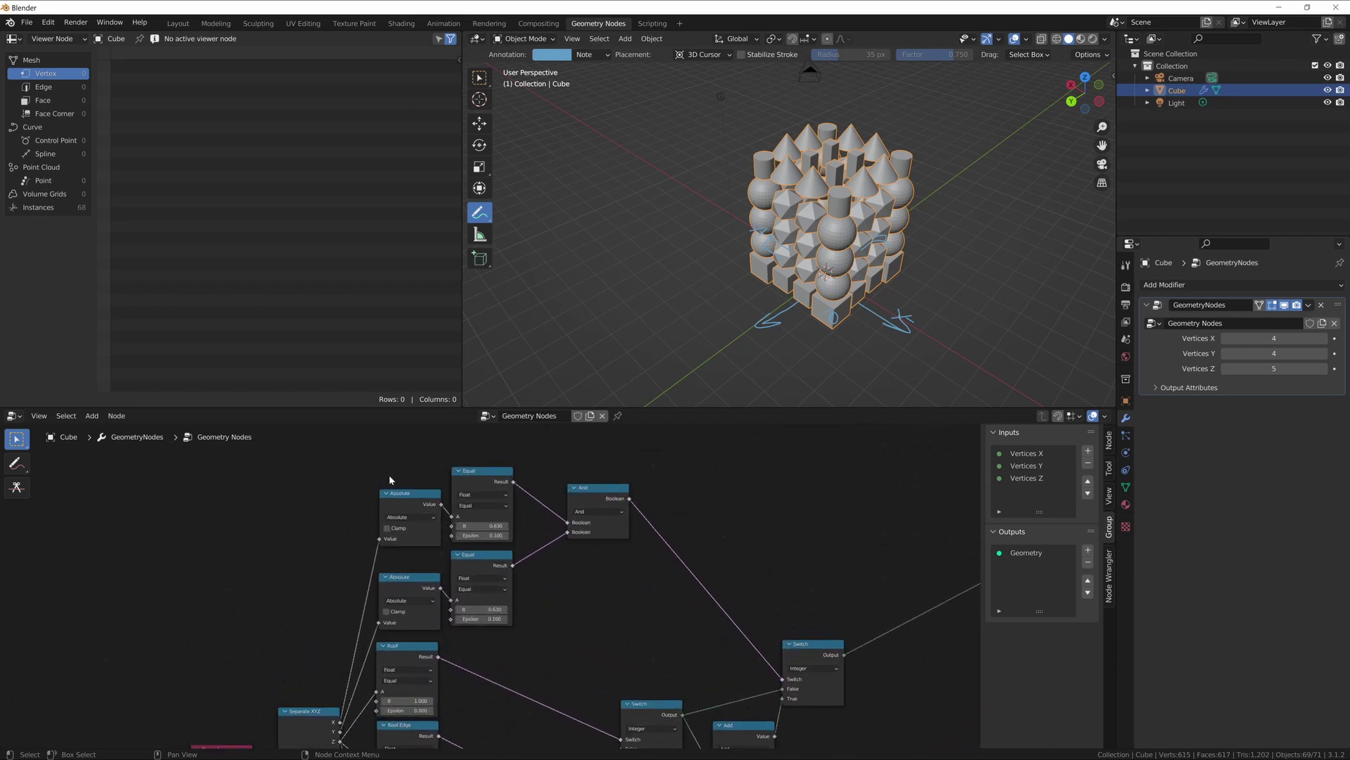
pyautogui.moveTo(378, 458); pyautogui.dragTo(534, 545)
pyautogui.press('s')
pyautogui.press('y')
pyautogui.press('0')
pyautogui.press('Return')
# Step: Align the lower Absolute and Equal nodes on one Y level and move the pair up slightly beneath the upper pair
pyautogui.moveTo(399, 554); pyautogui.dragTo(481, 611)
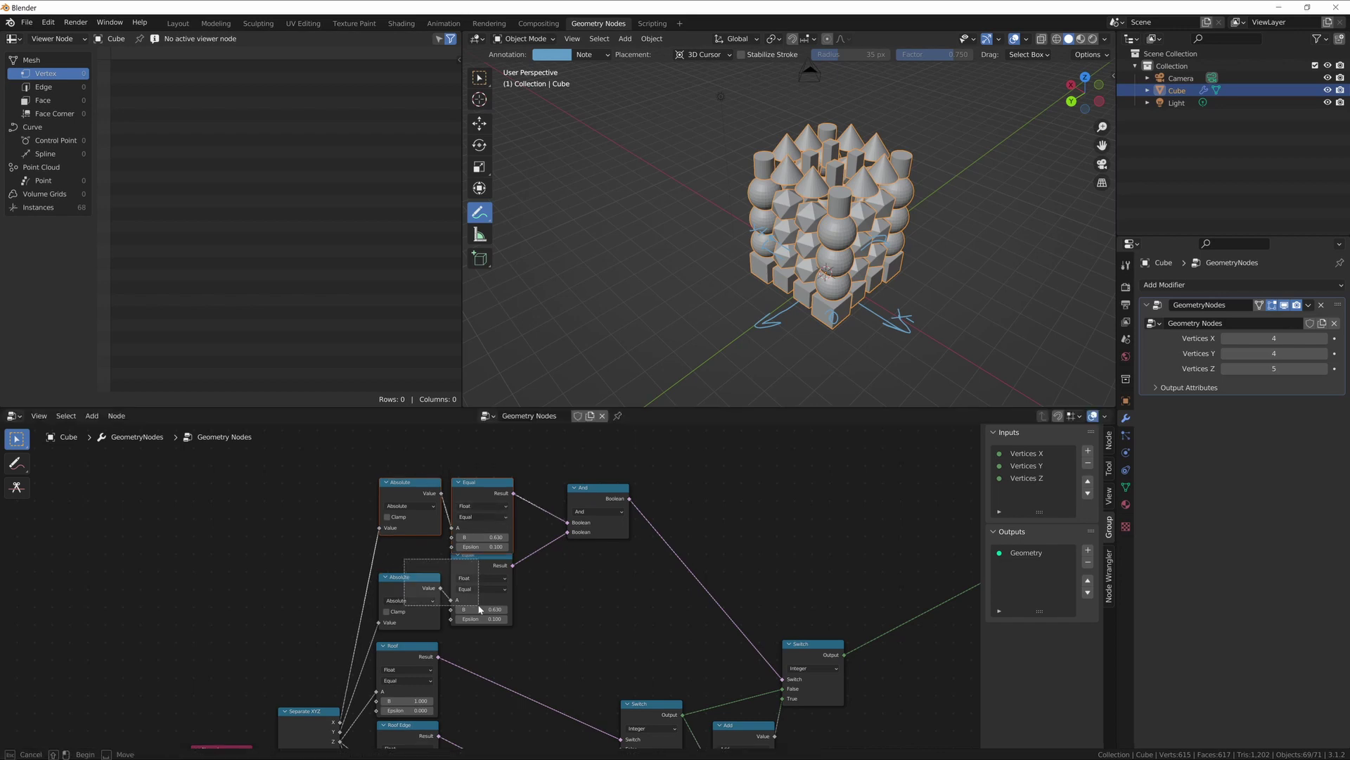
pyautogui.press('s')
pyautogui.press('y')
pyautogui.press('0')
pyautogui.press('Return')
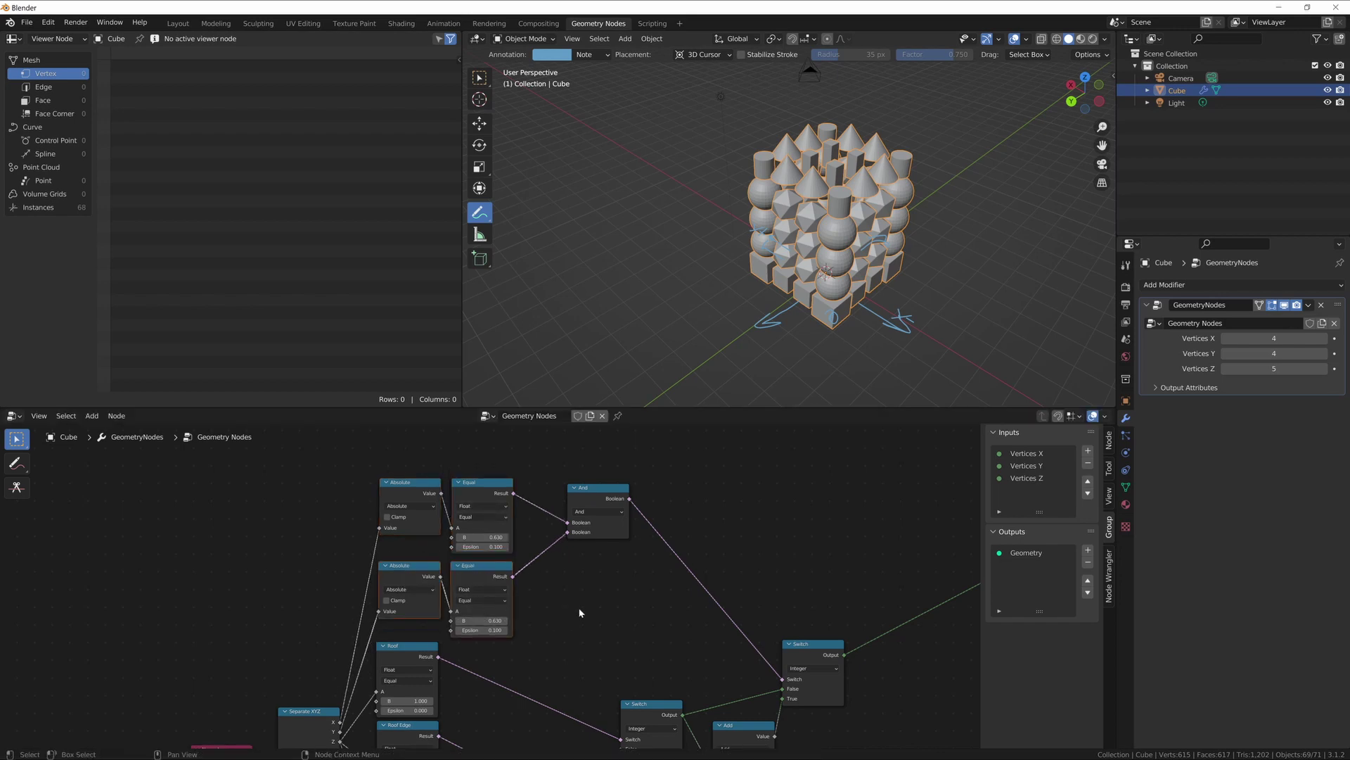
pyautogui.press('g')
pyautogui.press('y')
pyautogui.click(579, 603)
pyautogui.moveTo(573, 644); pyautogui.dragTo(612, 551, button='middle')
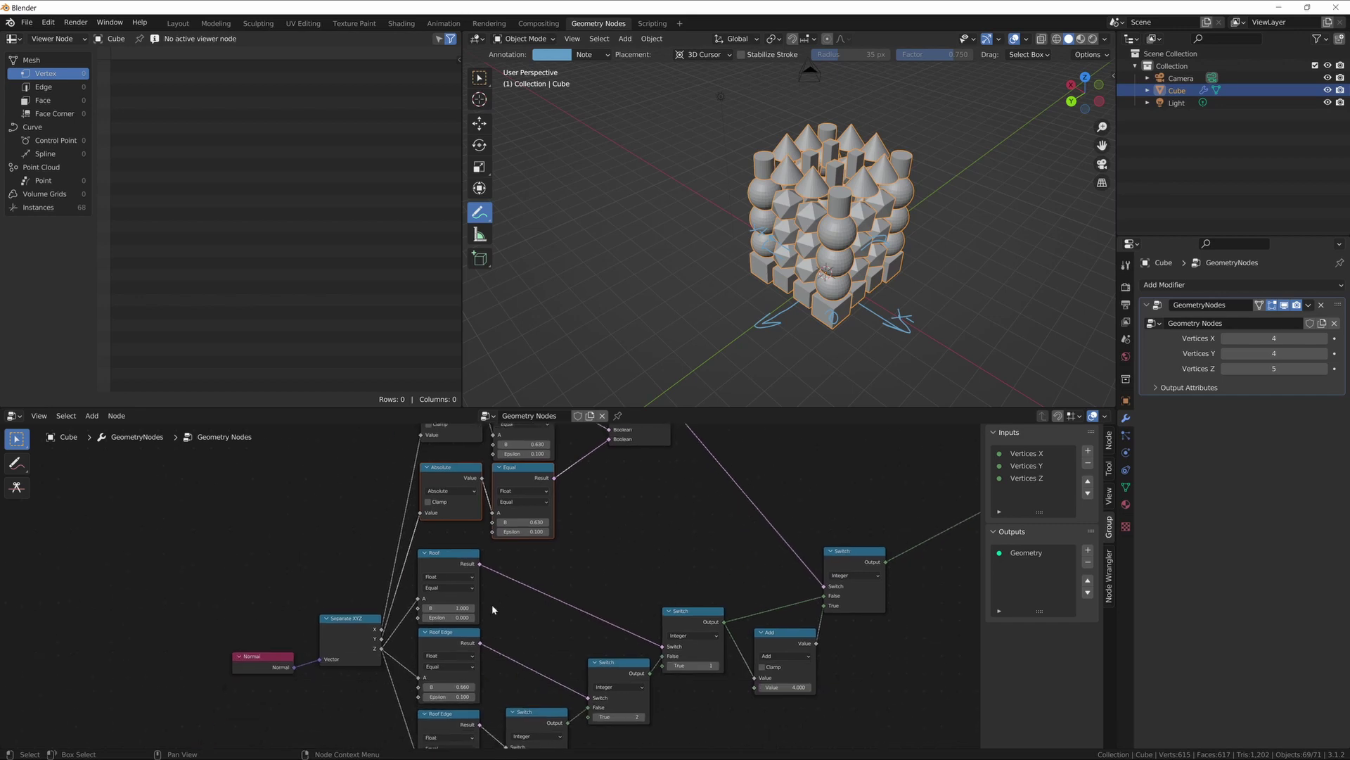
# Step: Align the Absolute, Roof and Roof Edge nodes into one vertical column by scaling their positions to 0 along X
pyautogui.moveTo(493, 605); pyautogui.dragTo(514, 575, button='middle')
pyautogui.scroll(-7, 505, 575)
pyautogui.moveTo(480, 441); pyautogui.dragTo(471, 691)
pyautogui.press('s')
pyautogui.press('x')
pyautogui.press('0')
pyautogui.press('Return')
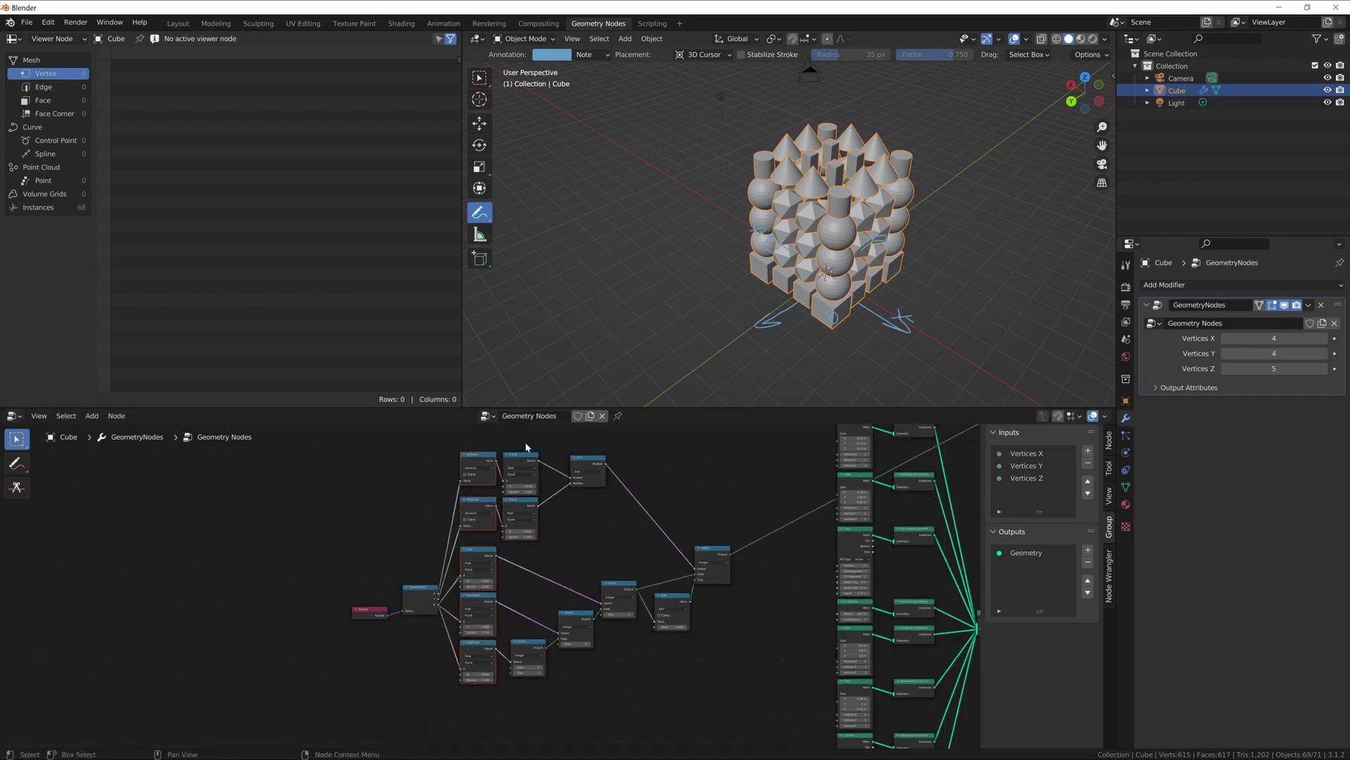
# Step: Align both Equal nodes and the lowest Switch into one vertical column by scaling to 0 along X
pyautogui.moveTo(526, 444); pyautogui.dragTo(540, 673)
pyautogui.press('s')
pyautogui.press('x')
pyautogui.press('0')
pyautogui.press('Return')
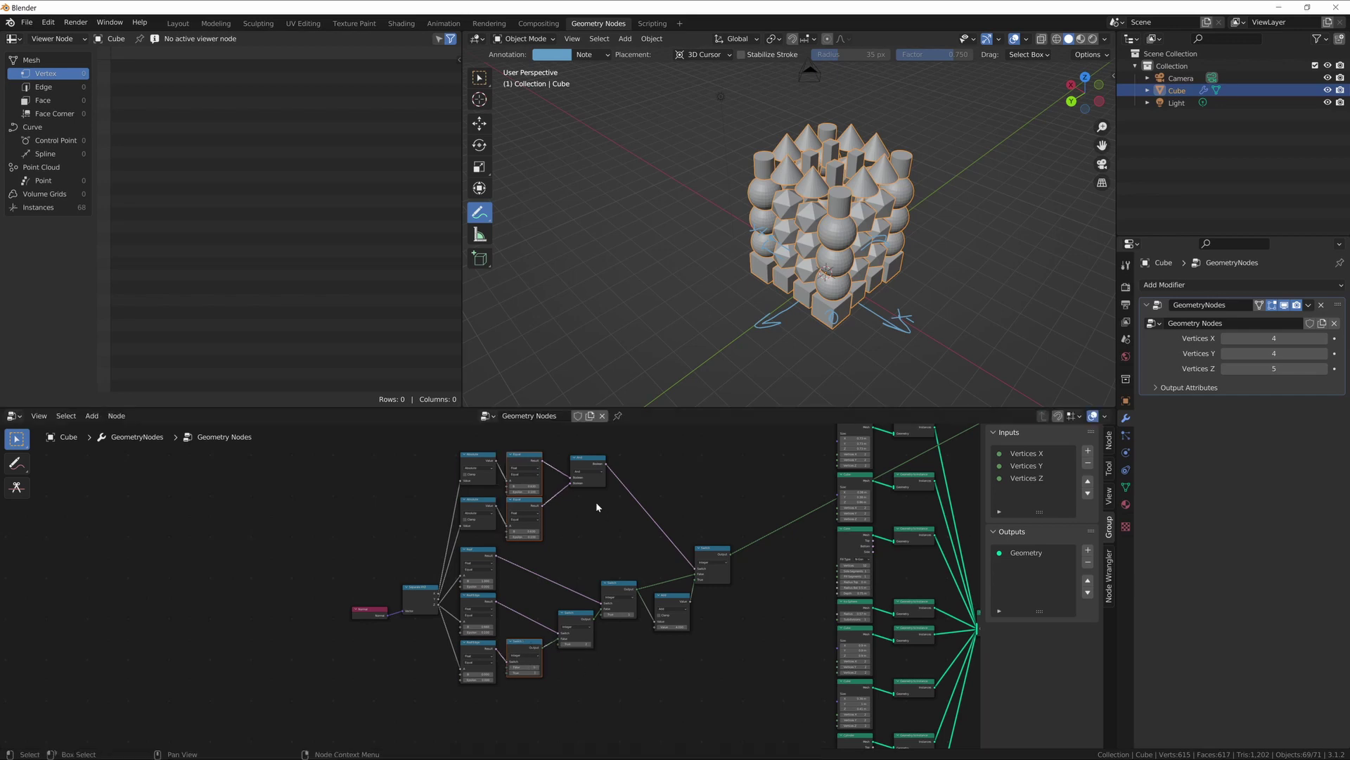
# Step: Align the Boolean Math node and the second-lowest Switch on the same X position by scaling to 0 along X
pyautogui.moveTo(592, 504); pyautogui.dragTo(569, 513, button='middle')
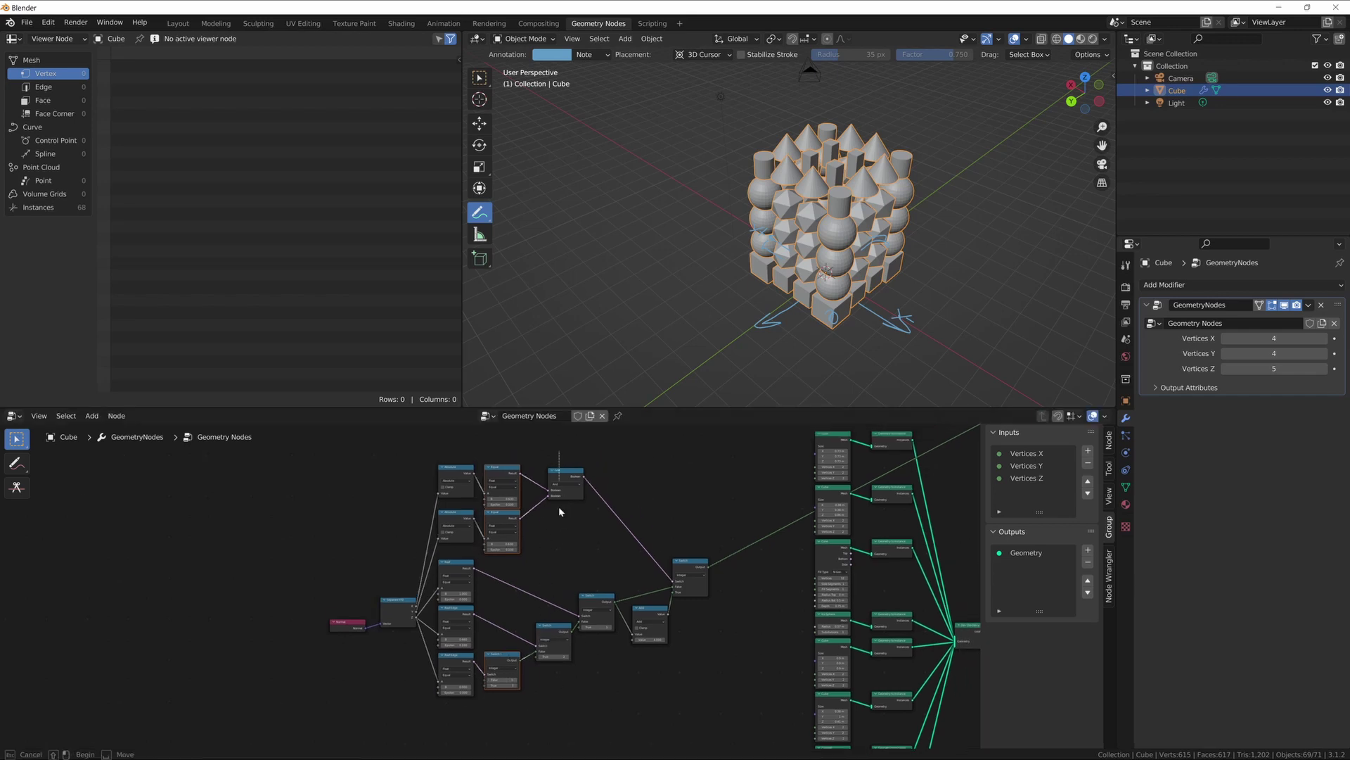
pyautogui.moveTo(565, 451); pyautogui.dragTo(551, 666)
pyautogui.press('s')
pyautogui.press('x')
pyautogui.press('0')
pyautogui.press('Return')
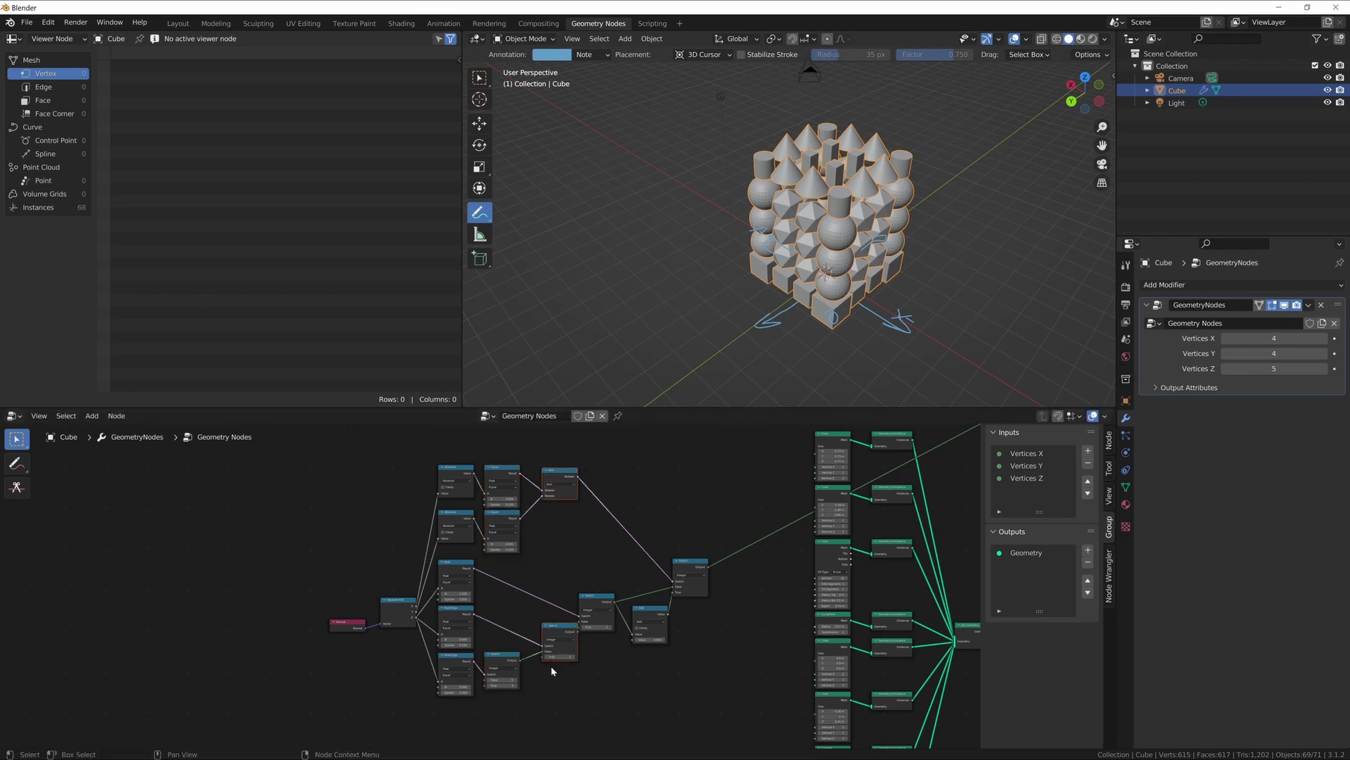
pyautogui.click(576, 533)
pyautogui.moveTo(435, 440); pyautogui.dragTo(560, 495)
pyautogui.press('s')
pyautogui.press('s')
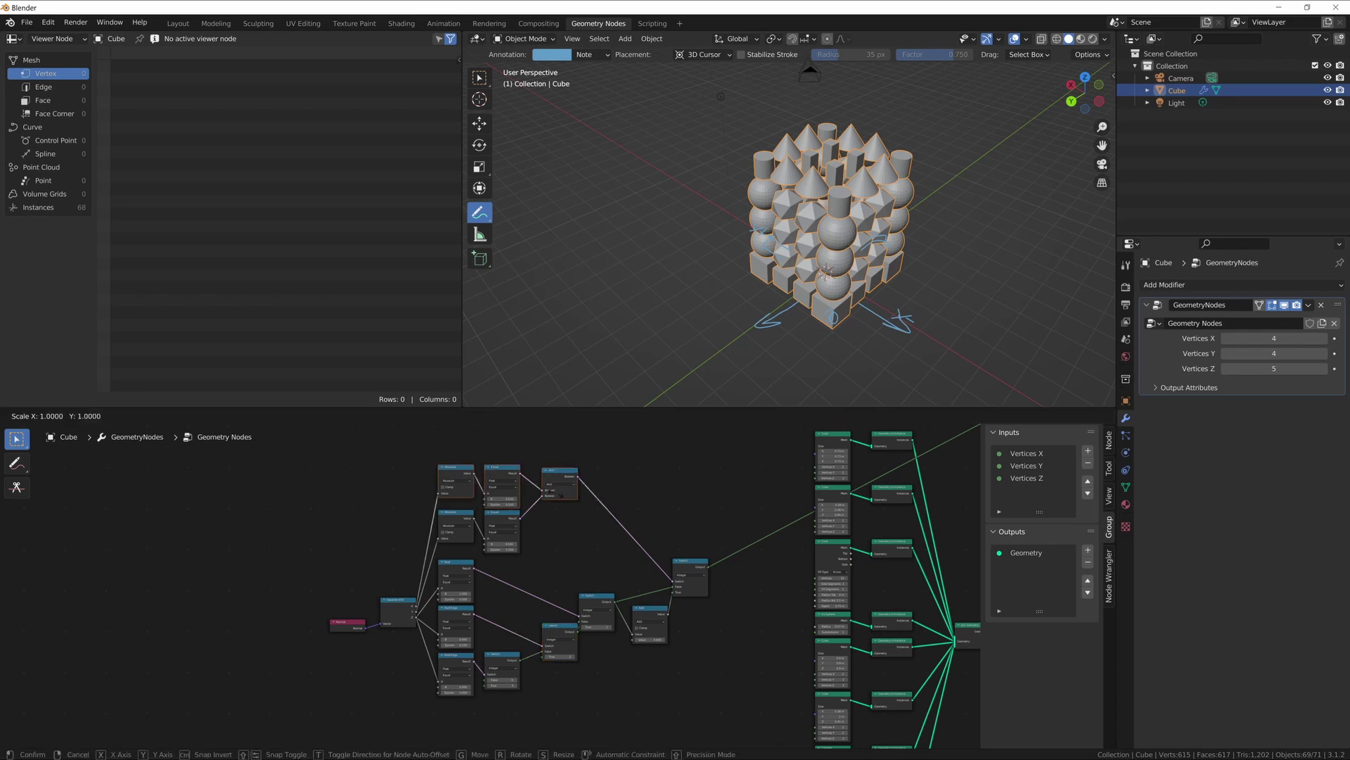
pyautogui.rightClick(560, 495)
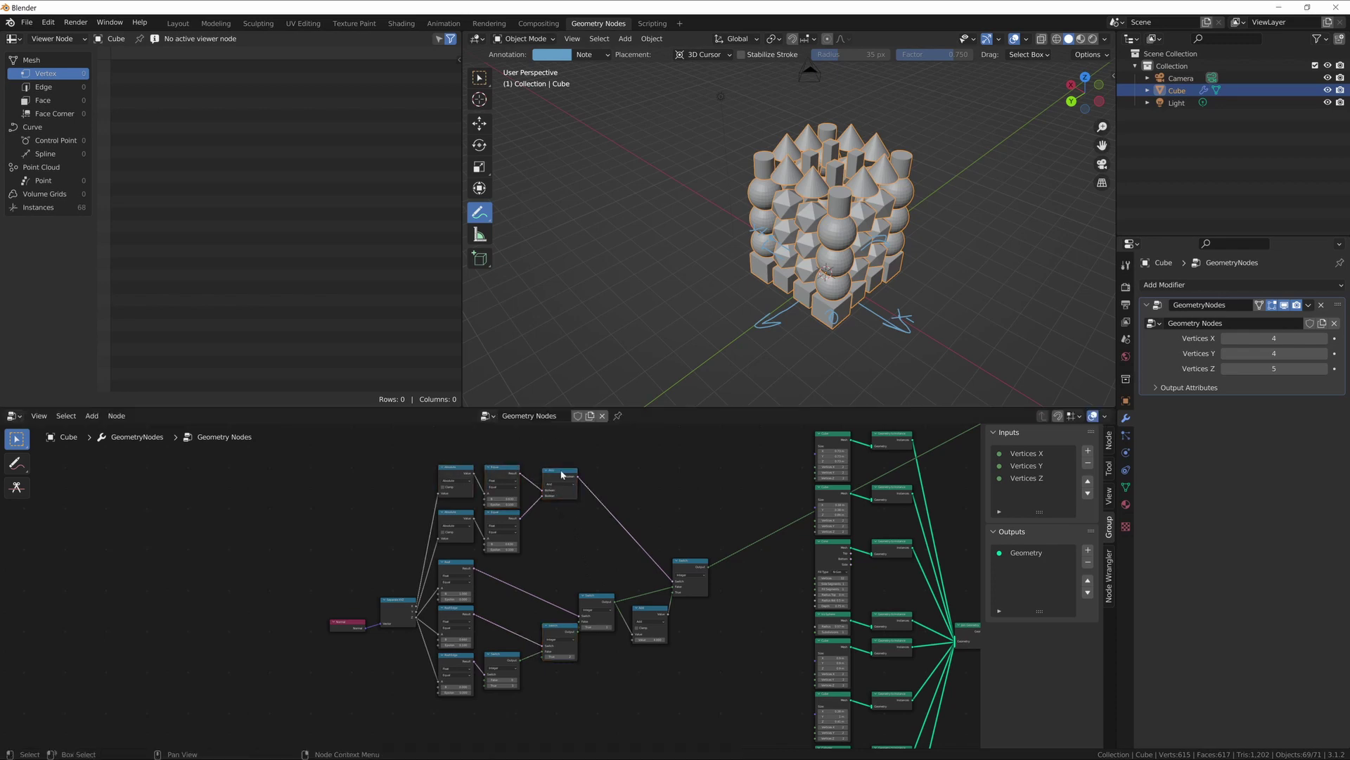
# Step: Nudge the Boolean Math node closer to the upper Equal nodes and rescale the Absolute, Roof and Roof Edge column along X
pyautogui.moveTo(561, 474); pyautogui.dragTo(550, 479)
pyautogui.scroll(1, 540, 559)
pyautogui.keyDown('ctrl'); pyautogui.moveTo(449, 436); pyautogui.dragTo(451, 708, button='right'); pyautogui.keyUp('ctrl')
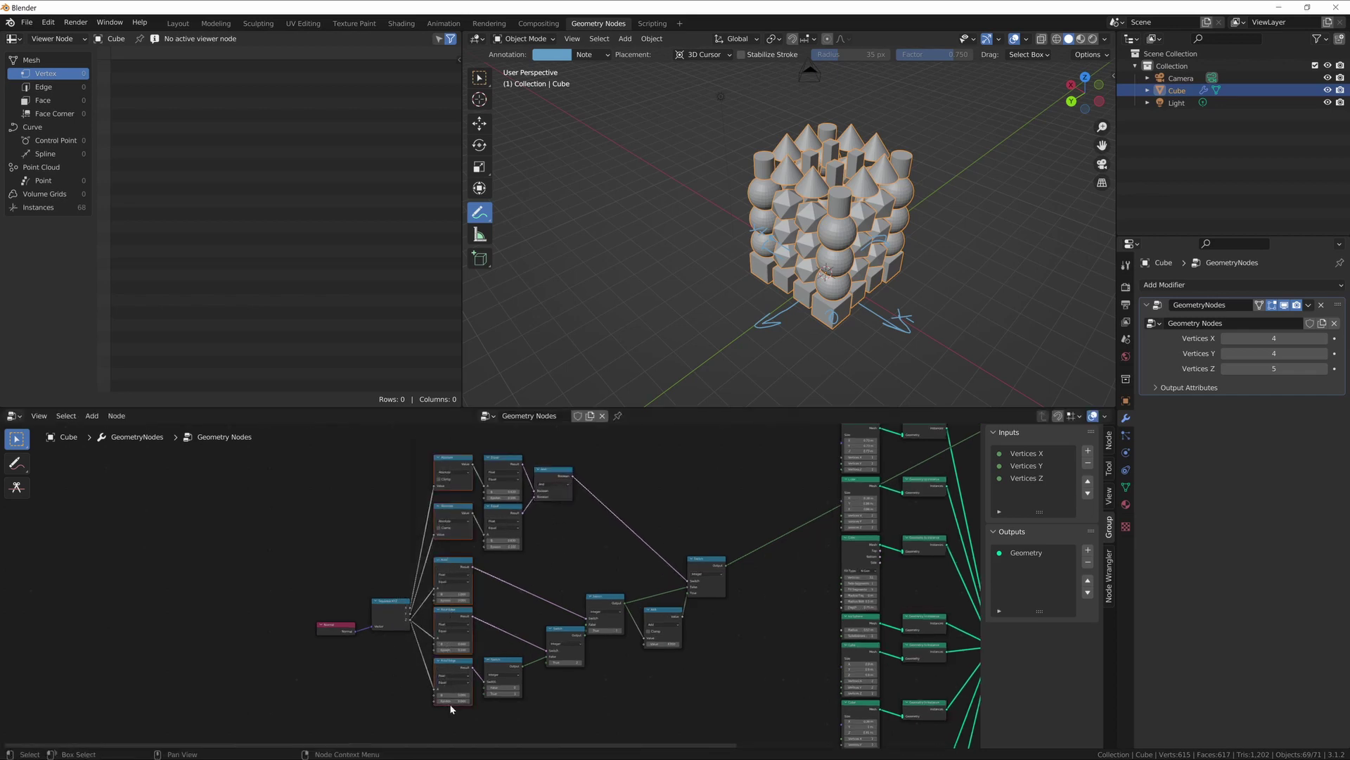
pyautogui.press('s')
pyautogui.press('x')
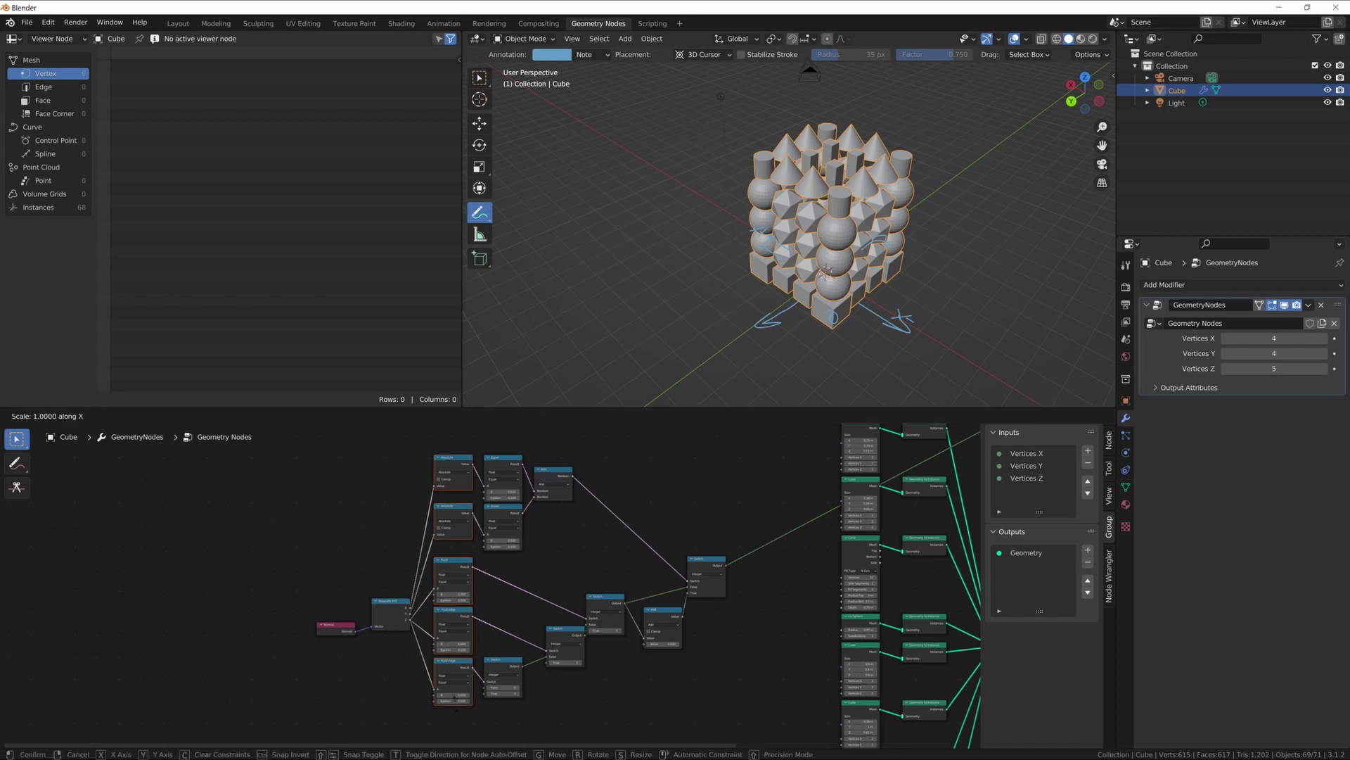
pyautogui.press('Return')
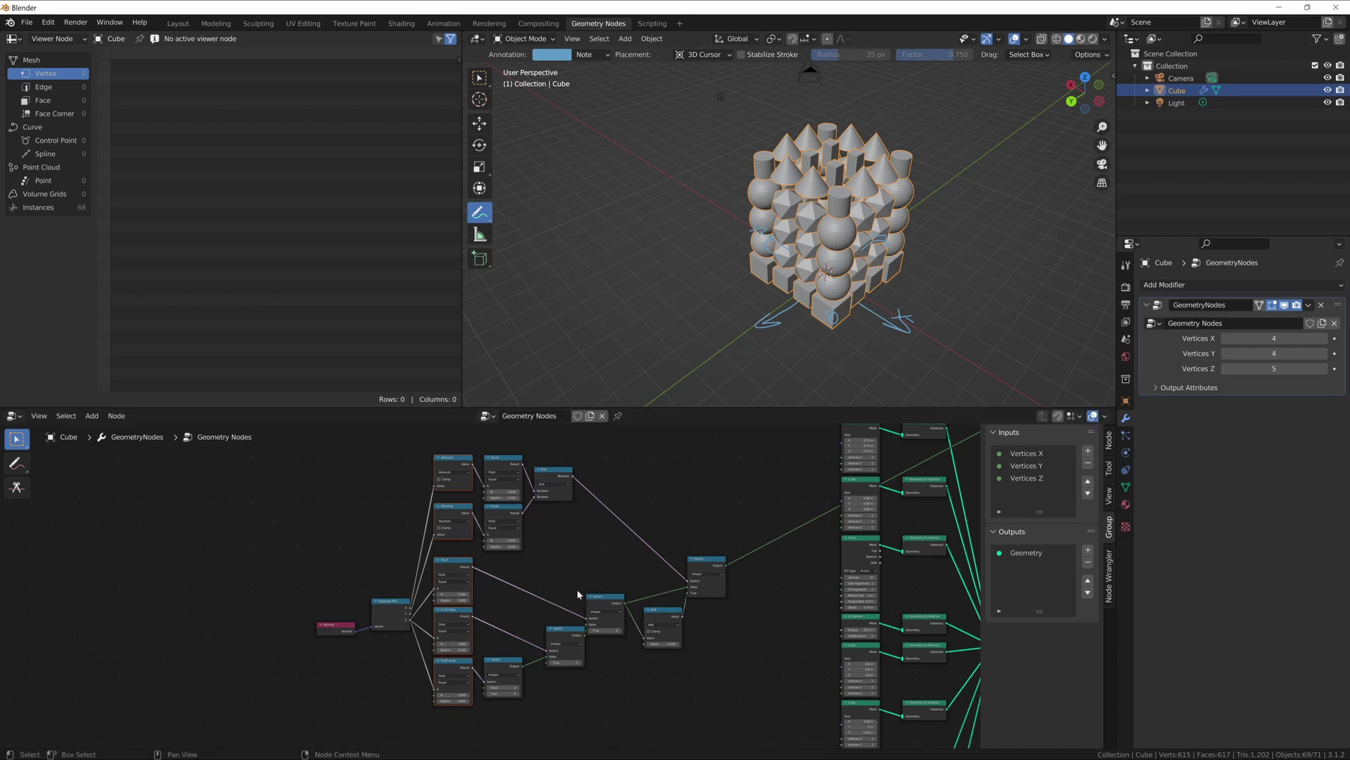
pyautogui.click(580, 569)
# Step: Examine the layout of the switch logic, the primitive columns and their links across the node tree
pyautogui.moveTo(580, 568); pyautogui.dragTo(561, 540, button='middle')
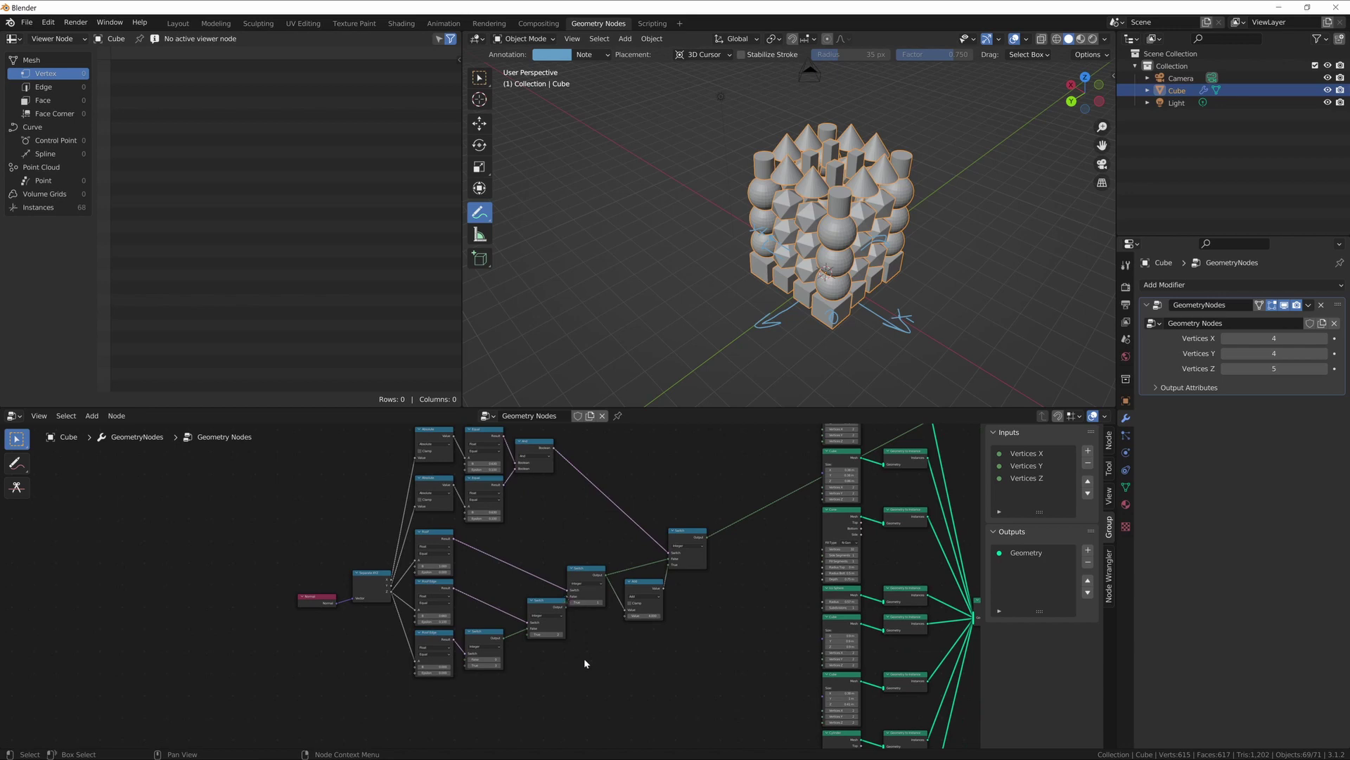
pyautogui.moveTo(592, 662); pyautogui.dragTo(568, 669, button='middle')
pyautogui.scroll(5, 601, 664)
pyautogui.scroll(-6, 500, 579)
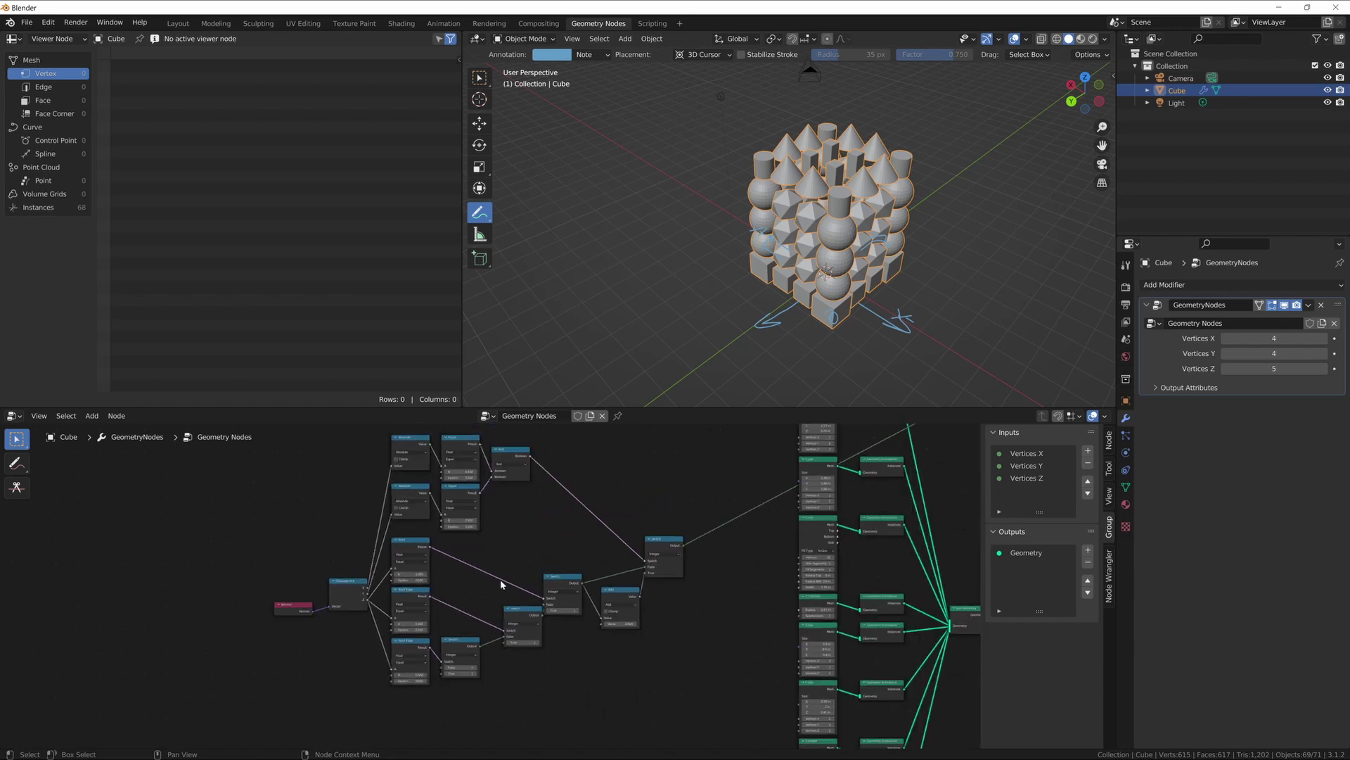
pyautogui.scroll(-4, 641, 571)
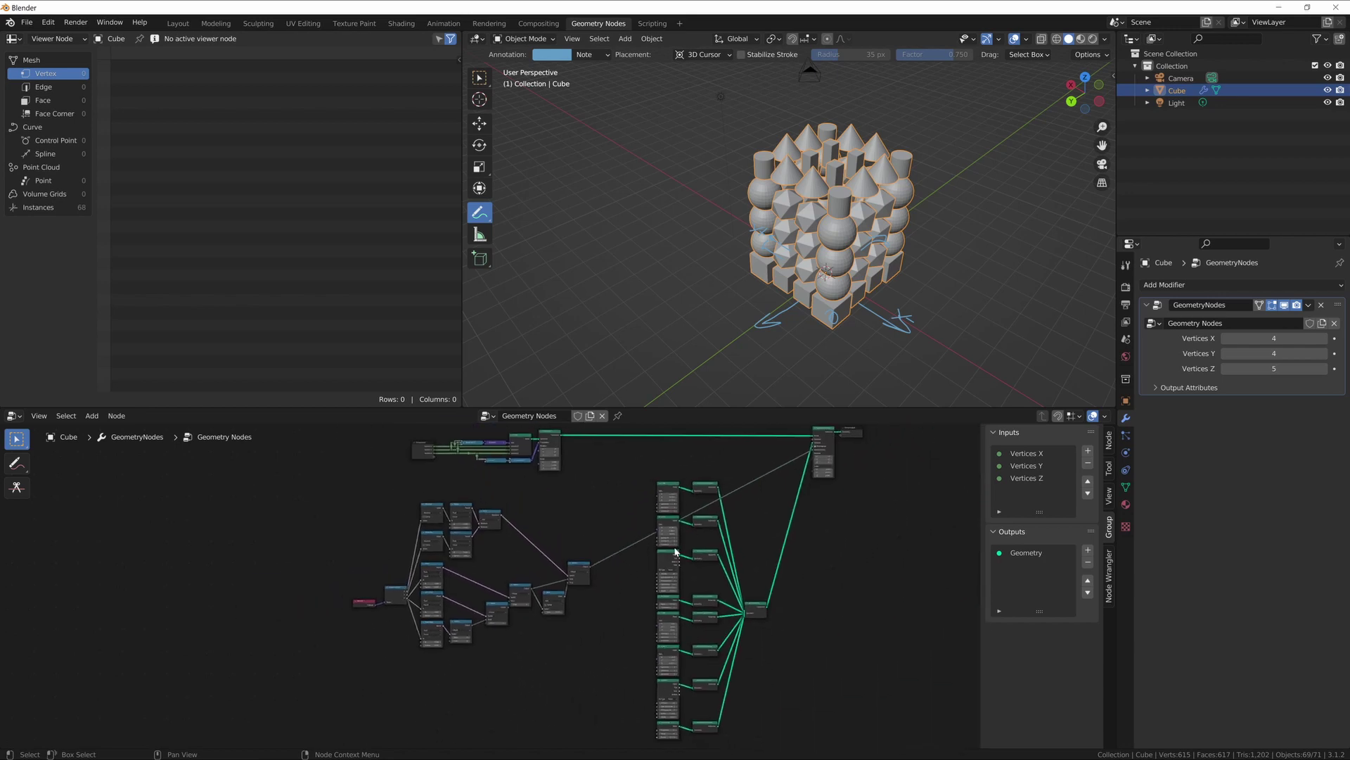
pyautogui.scroll(4, 596, 644)
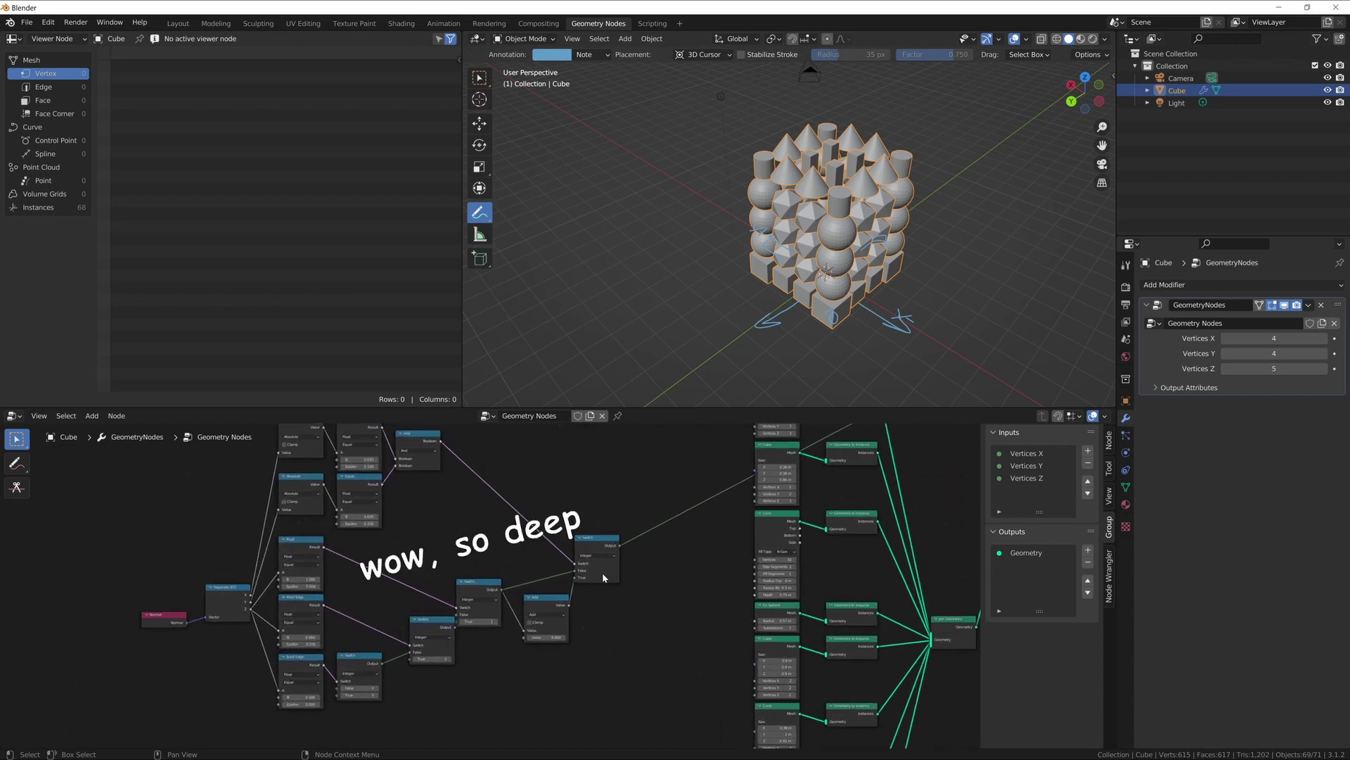
pyautogui.scroll(-1, 647, 575)
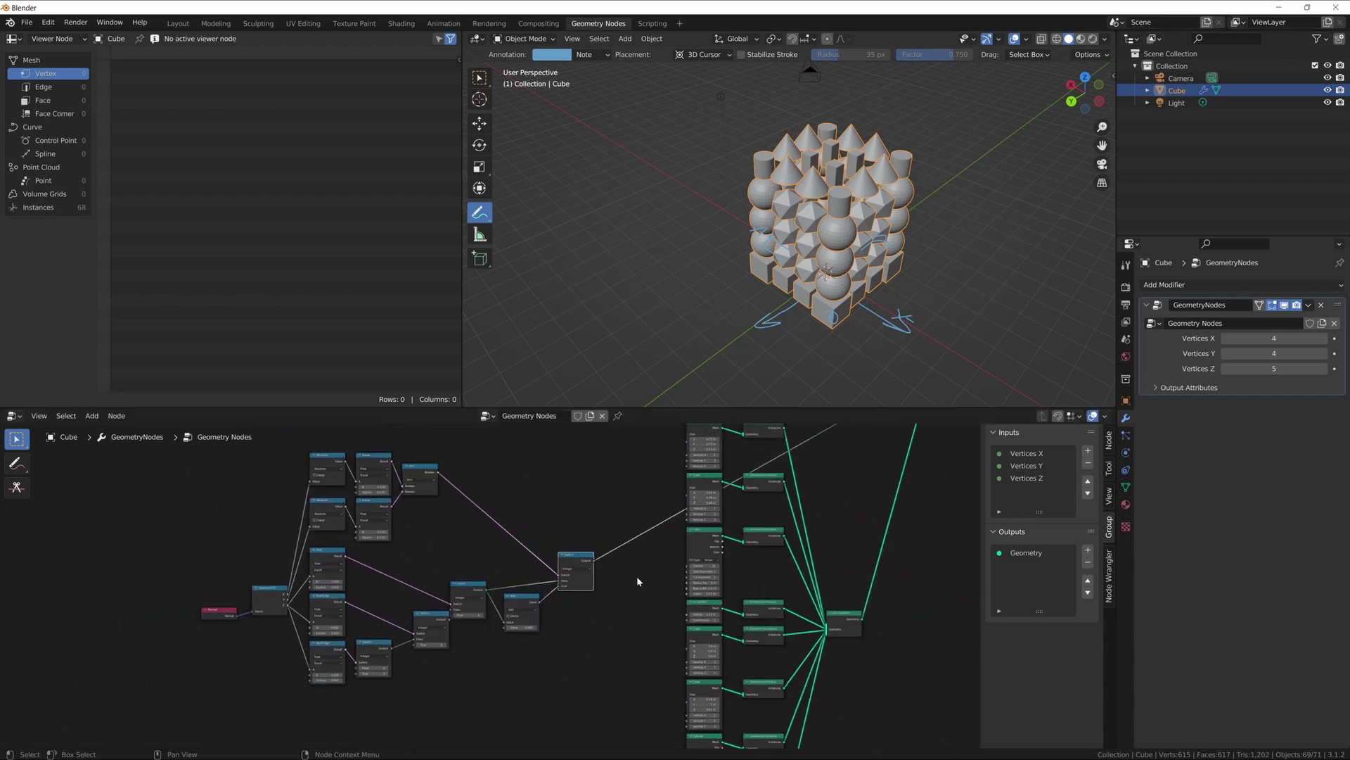
pyautogui.scroll(-2, 638, 581)
pyautogui.scroll(3, 570, 604)
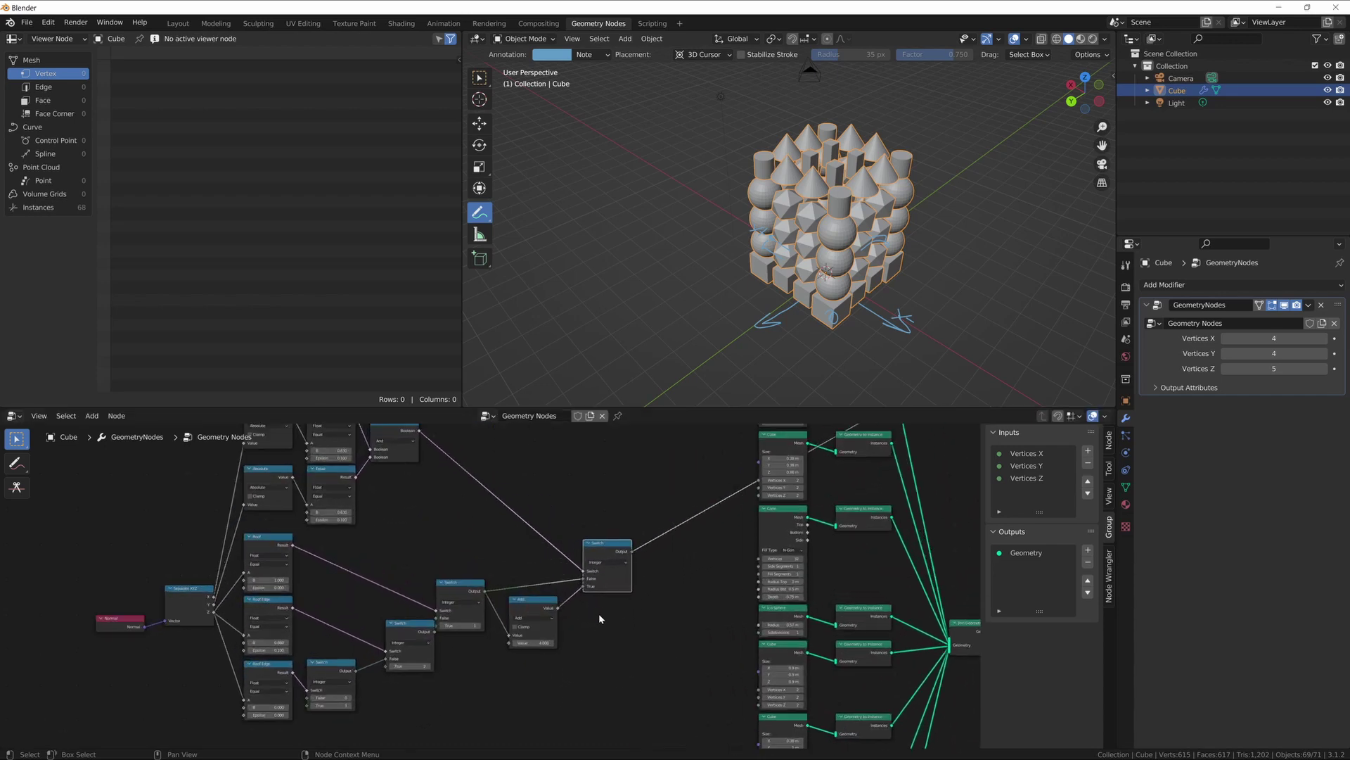
pyautogui.scroll(2, 624, 619)
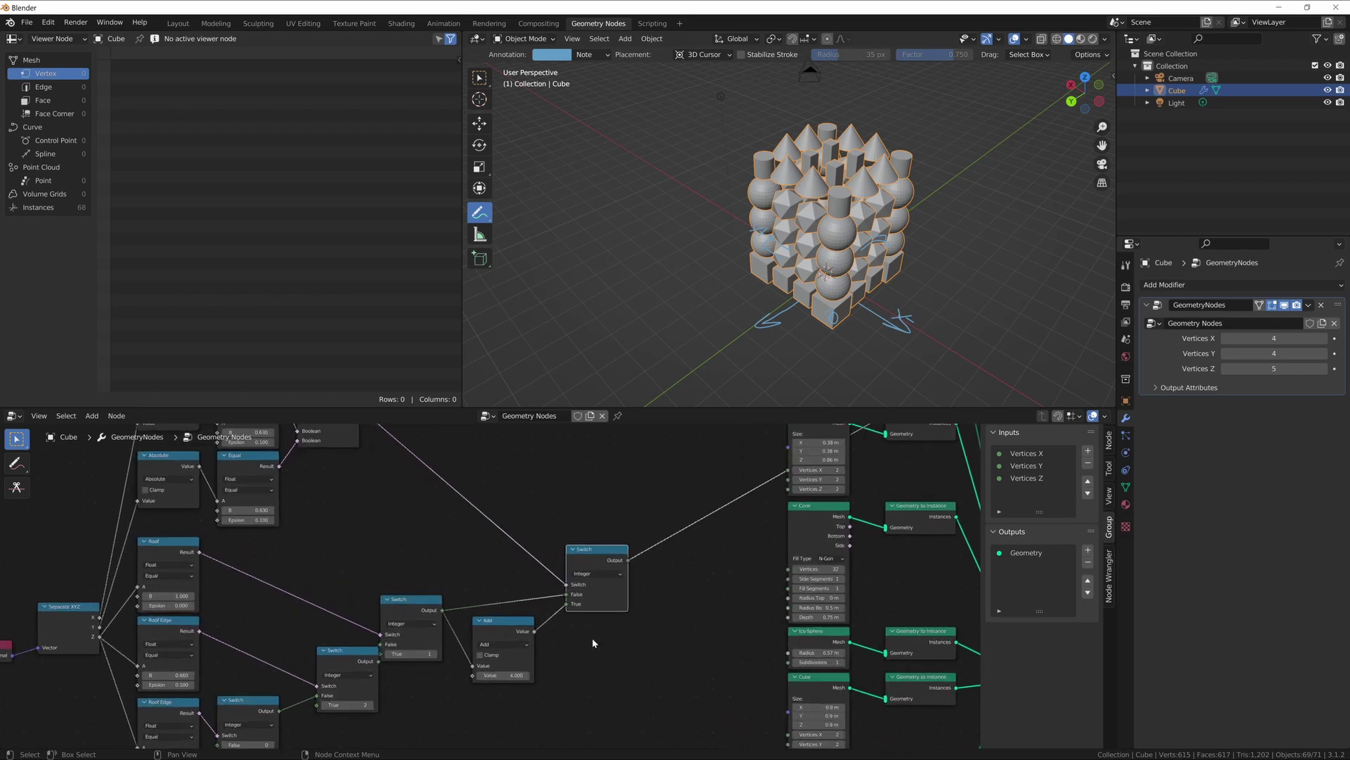
pyautogui.scroll(-4, 593, 643)
pyautogui.moveTo(757, 623); pyautogui.dragTo(751, 588, button='middle')
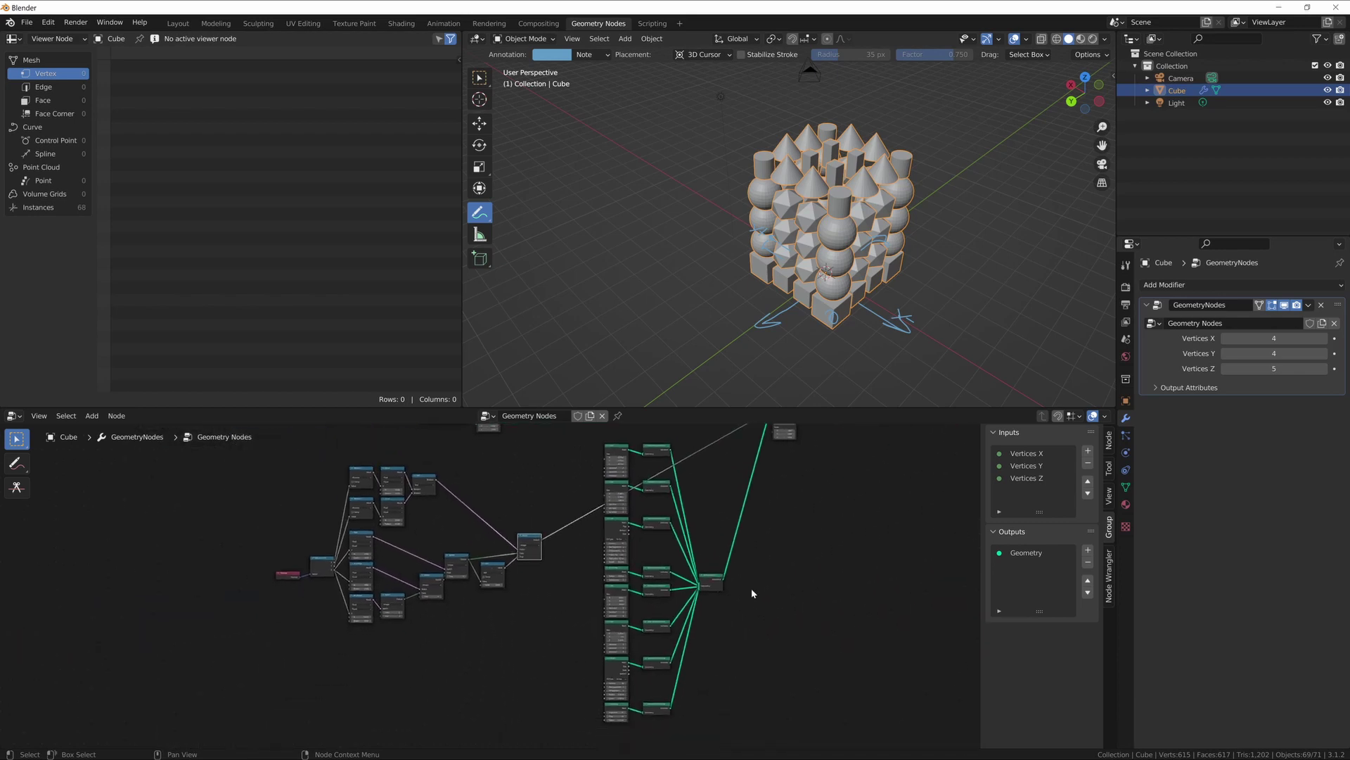
pyautogui.moveTo(611, 433); pyautogui.dragTo(745, 716)
pyautogui.moveTo(806, 541); pyautogui.dragTo(660, 667, button='middle')
pyautogui.scroll(-2, 757, 640)
pyautogui.scroll(5, 699, 521)
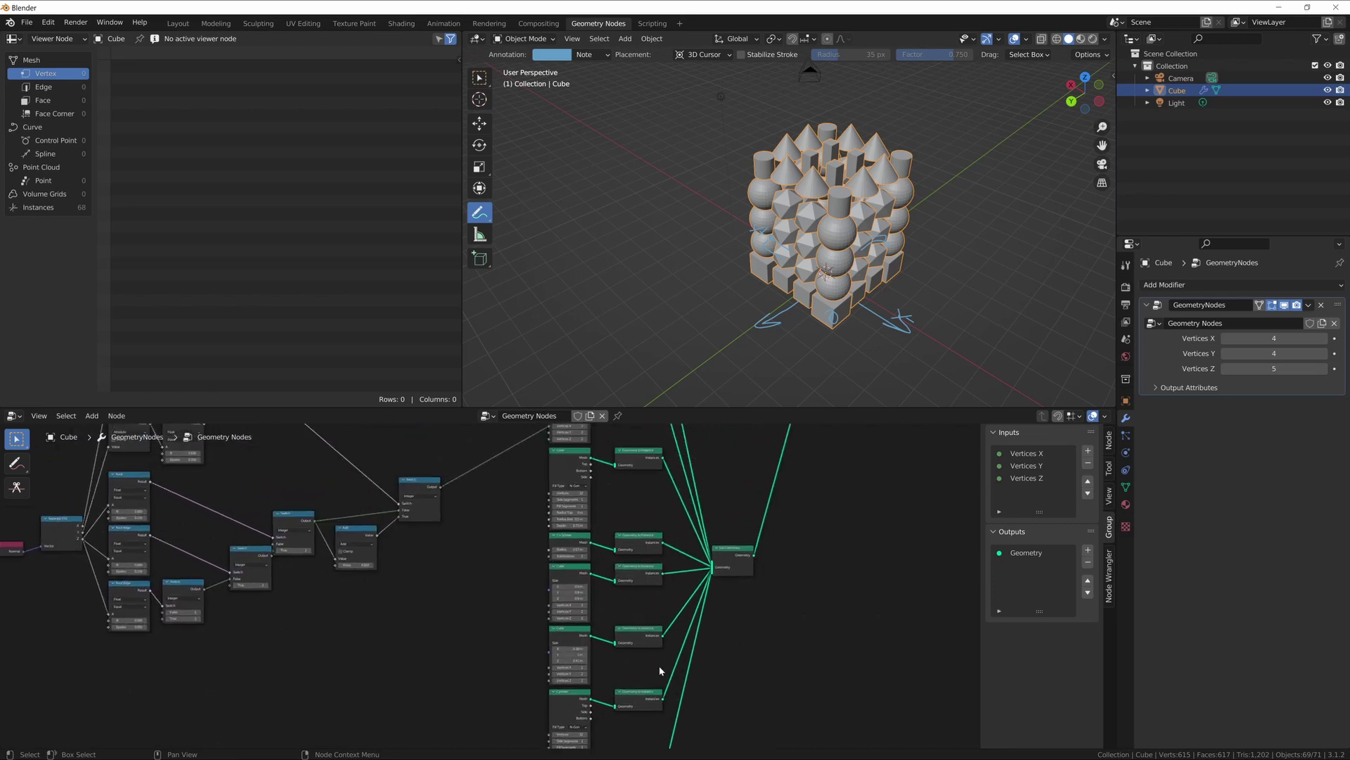
pyautogui.scroll(-3, 500, 564)
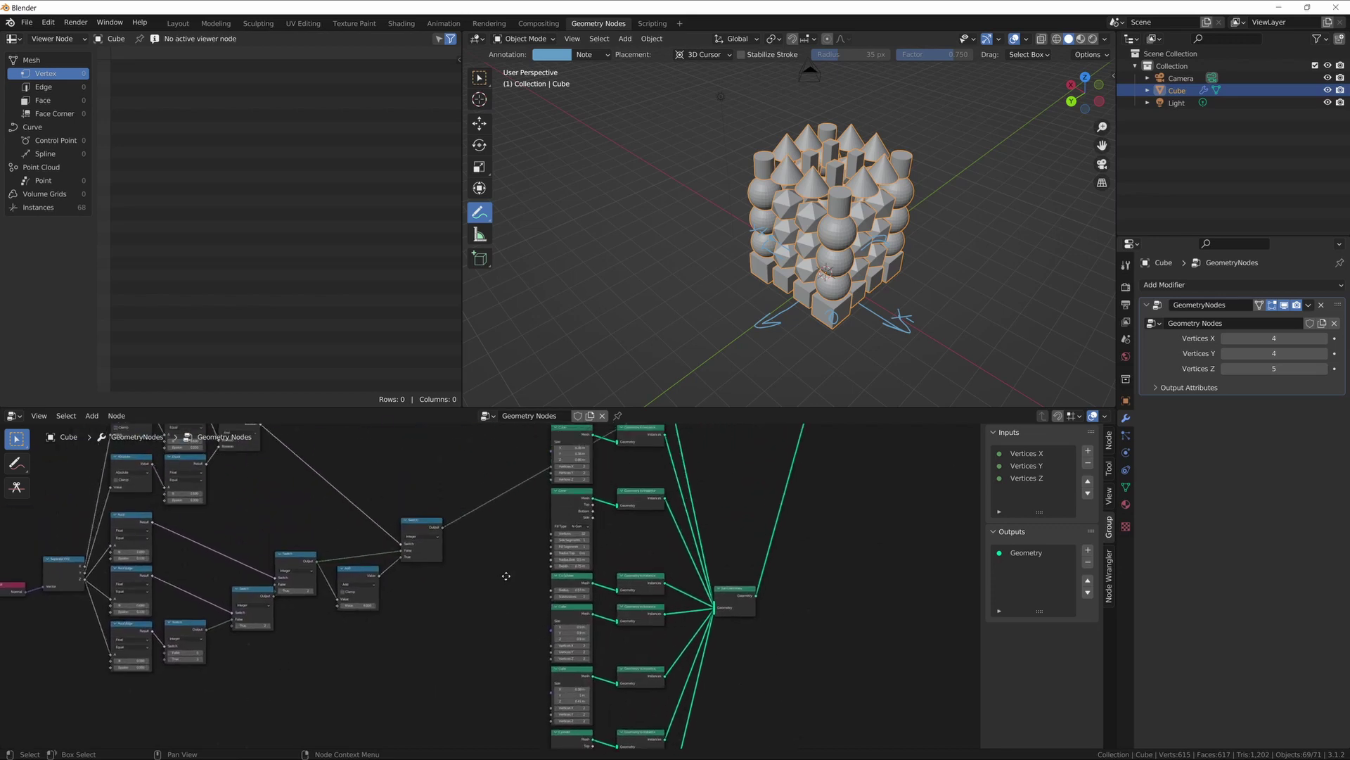
# Step: Stagger the upper Switch nodes and the Add node more tightly in a rising chain from the lowest Switch
pyautogui.moveTo(504, 576); pyautogui.dragTo(632, 543, button='middle')
pyautogui.scroll(4, 520, 601)
pyautogui.moveTo(560, 627); pyautogui.dragTo(630, 595, button='middle')
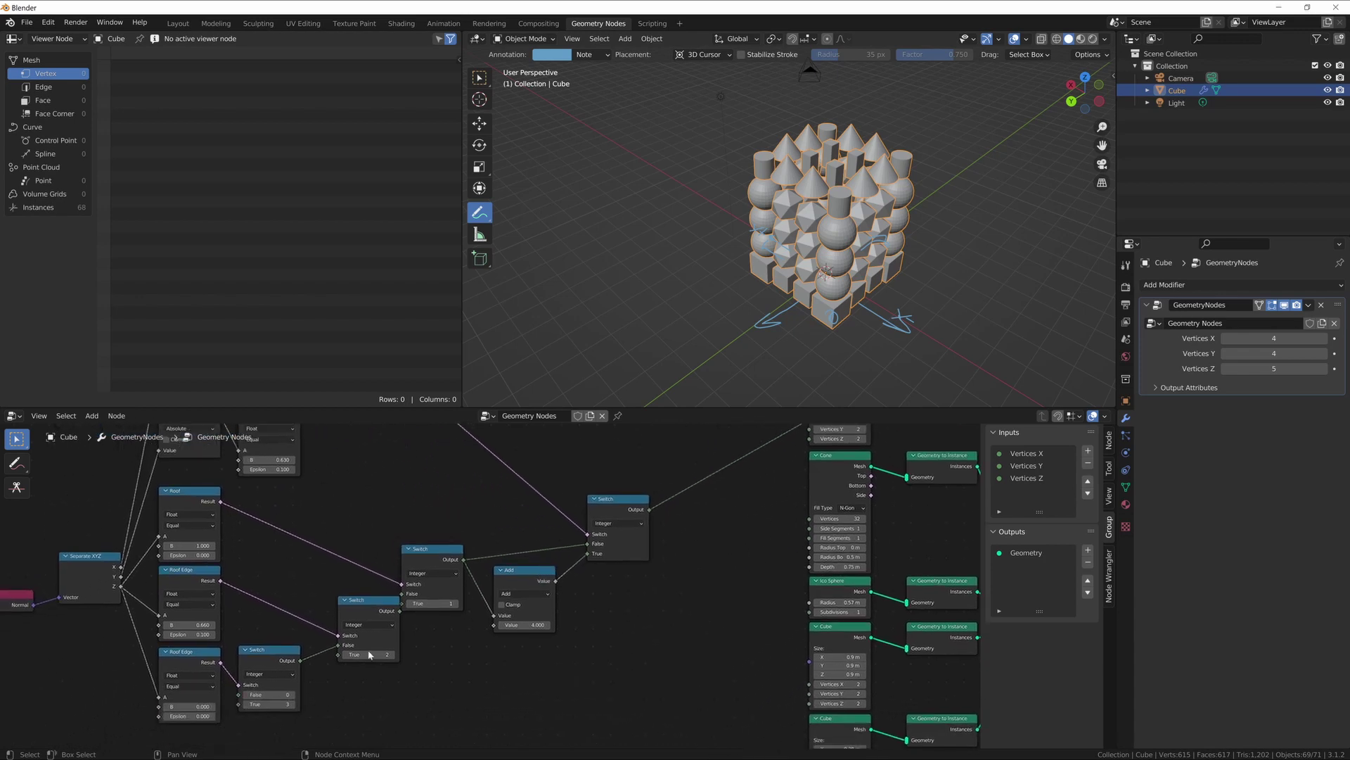
pyautogui.moveTo(369, 605); pyautogui.dragTo(343, 622)
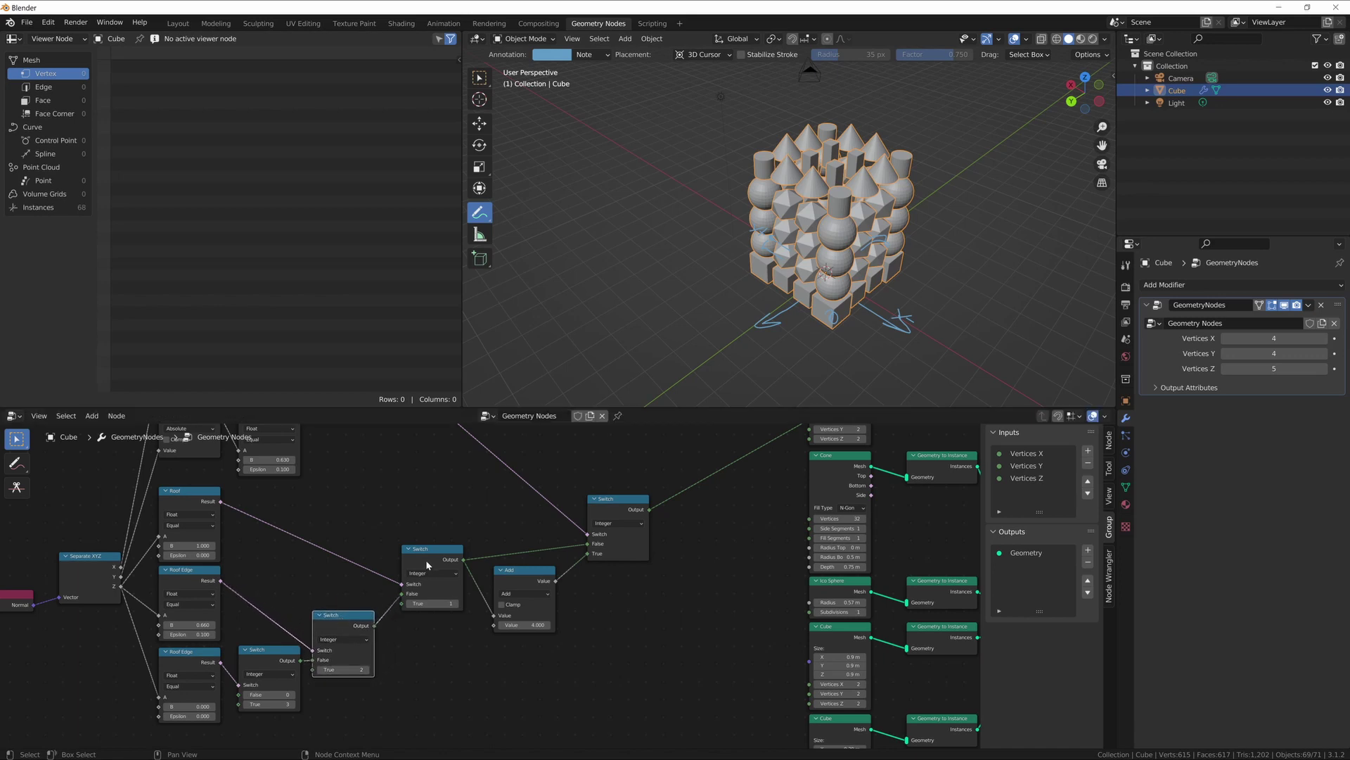
pyautogui.moveTo(427, 565); pyautogui.dragTo(410, 593)
pyautogui.moveTo(526, 577); pyautogui.dragTo(498, 622)
pyautogui.moveTo(611, 514); pyautogui.dragTo(561, 563)
# Step: Nudge the Add node slightly up and back toward the Switch that feeds it
pyautogui.scroll(6, 520, 604)
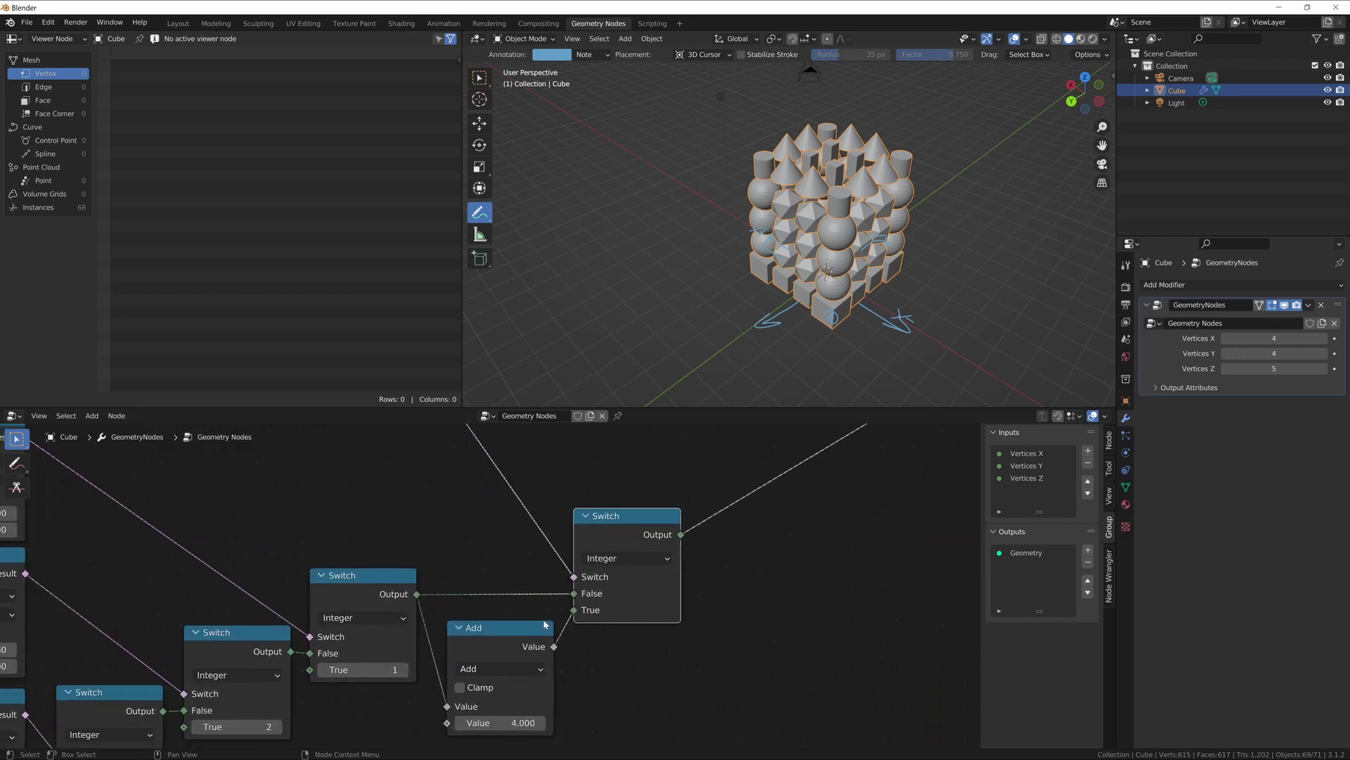
pyautogui.moveTo(705, 500); pyautogui.dragTo(701, 502)
pyautogui.moveTo(496, 679); pyautogui.dragTo(535, 543, button='middle')
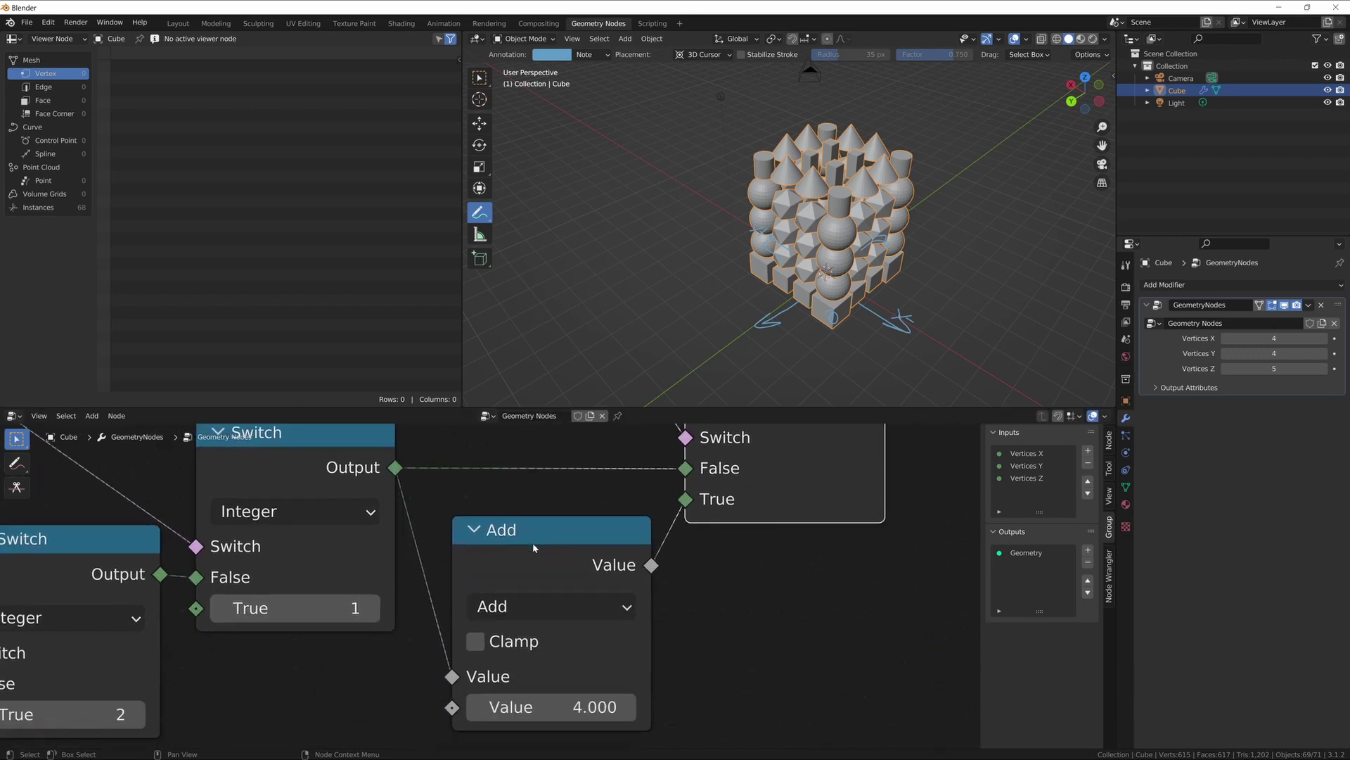
pyautogui.moveTo(534, 544); pyautogui.dragTo(524, 535)
pyautogui.scroll(-5, 619, 584)
pyautogui.click(629, 596)
# Step: Shift the Add node and the final Switch together slightly along X toward the rest of the switch chain
pyautogui.scroll(-6, 628, 598)
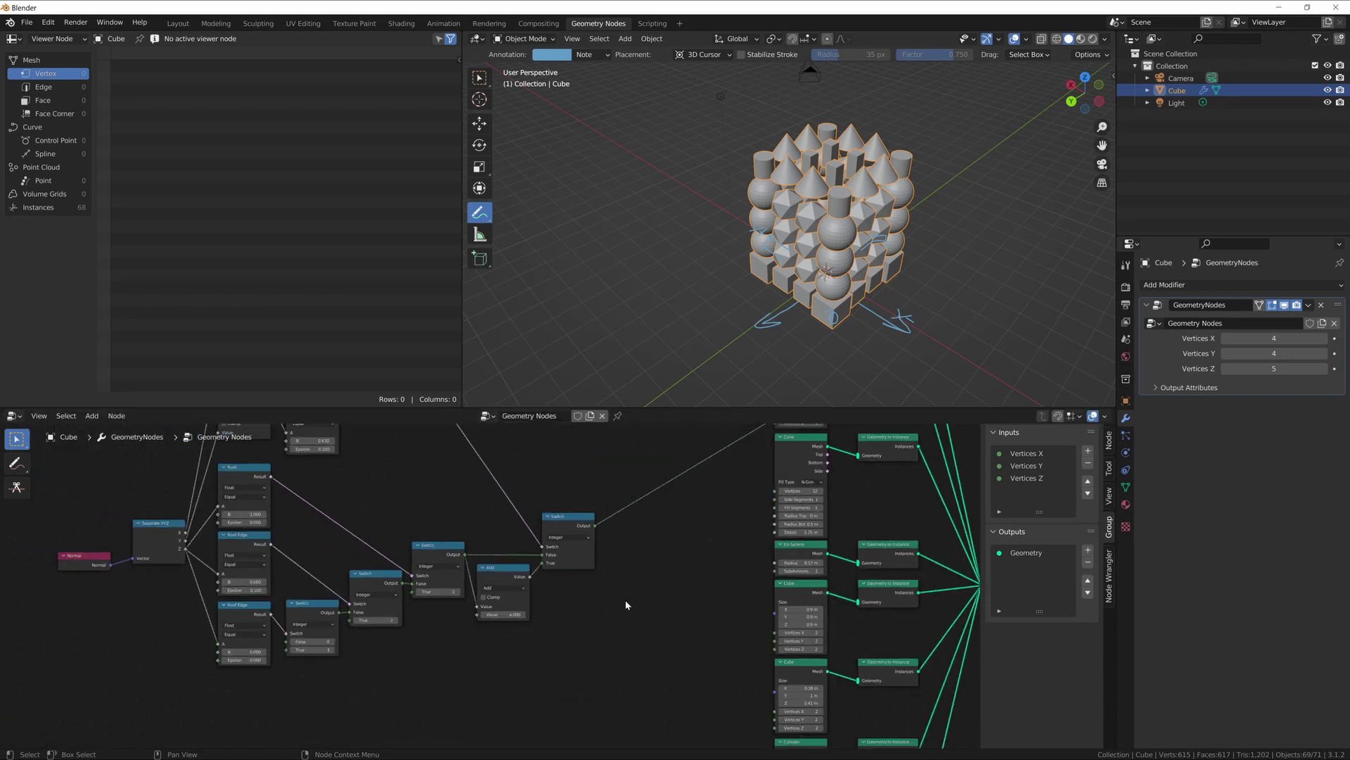
pyautogui.moveTo(627, 603); pyautogui.dragTo(657, 612, button='middle')
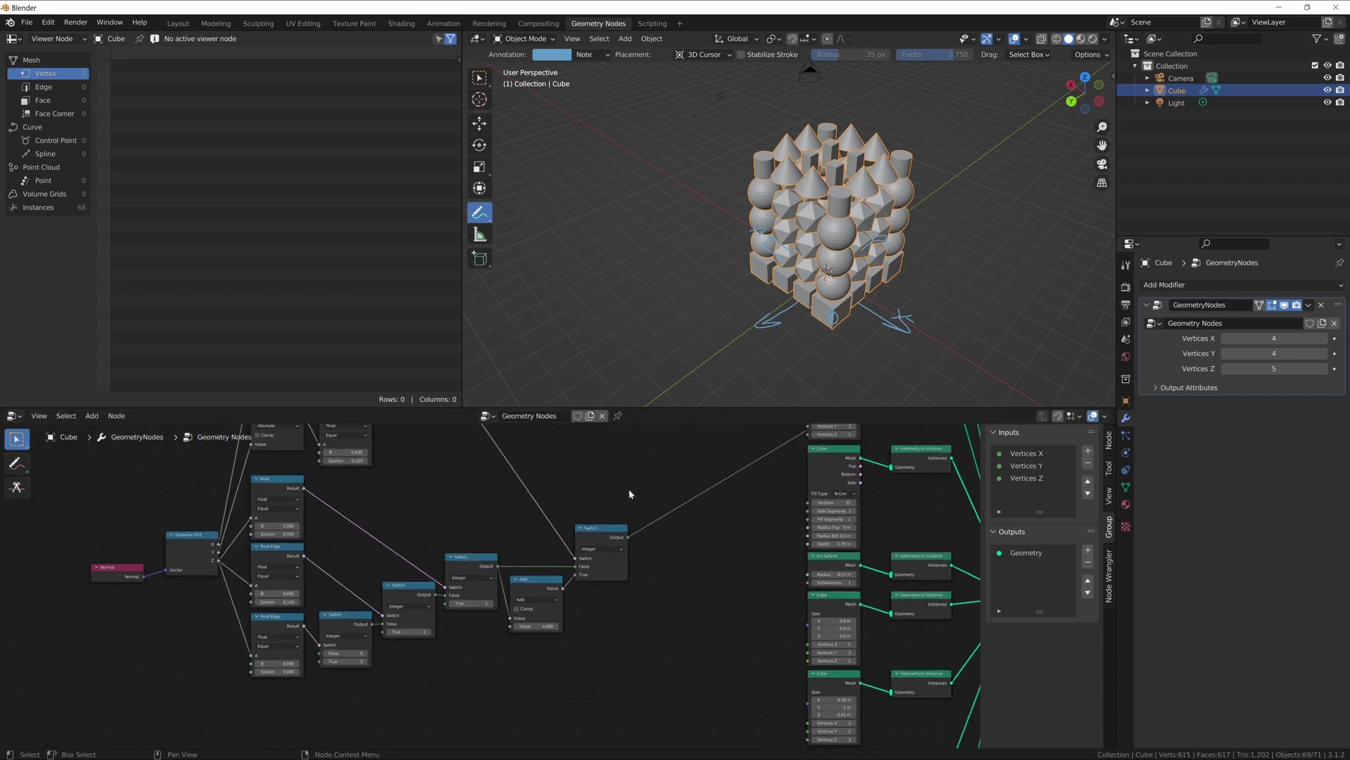
pyautogui.moveTo(607, 511); pyautogui.dragTo(540, 672)
pyautogui.press('g')
pyautogui.press('x')
pyautogui.click(639, 620)
pyautogui.click(637, 621)
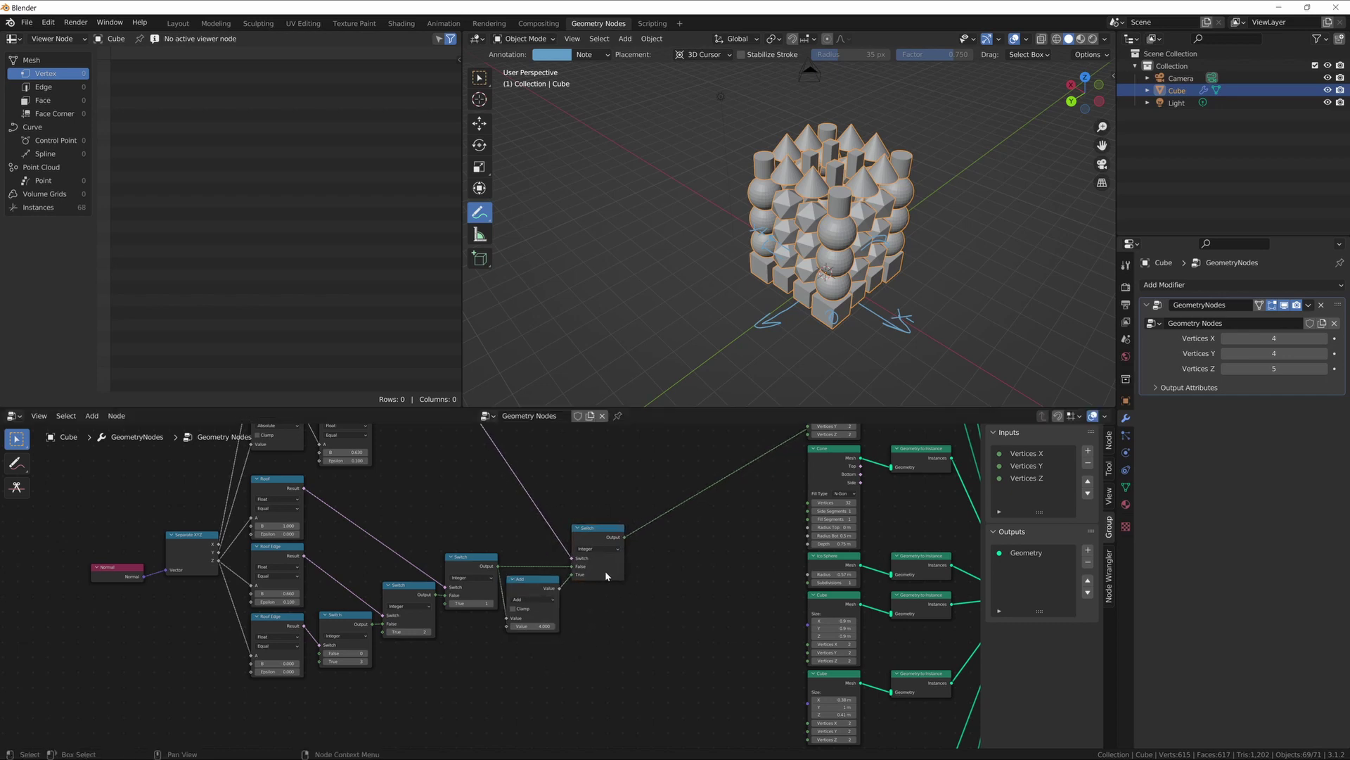
# Step: Move the final Switch along X closer to the Add node
pyautogui.click(605, 572)
pyautogui.press('g')
pyautogui.press('x')
pyautogui.click(597, 610)
# Step: Move the lower Roof Edge node down along Y so its Result output lines up with the lowest Switch's Switch input
pyautogui.scroll(3, 503, 678)
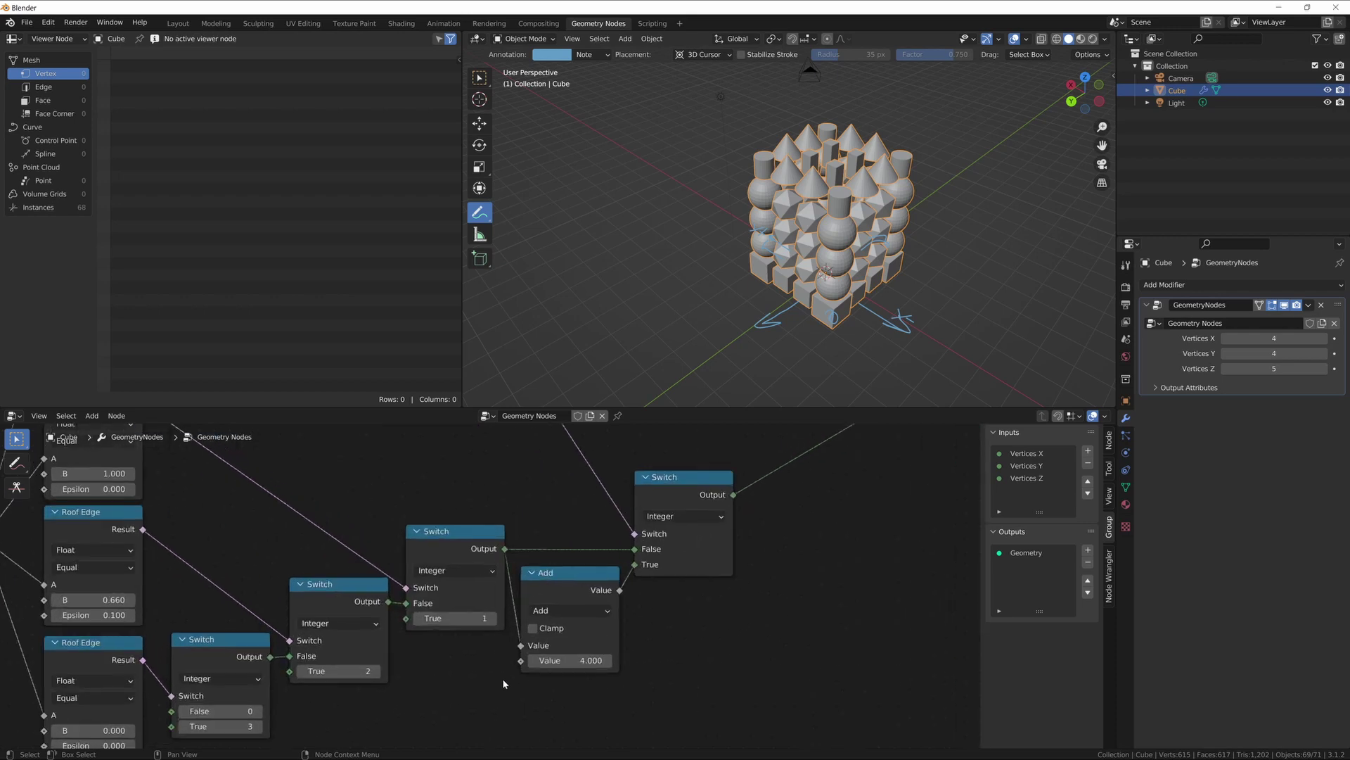
pyautogui.moveTo(471, 678); pyautogui.dragTo(513, 644, button='middle')
pyautogui.scroll(-4, 500, 633)
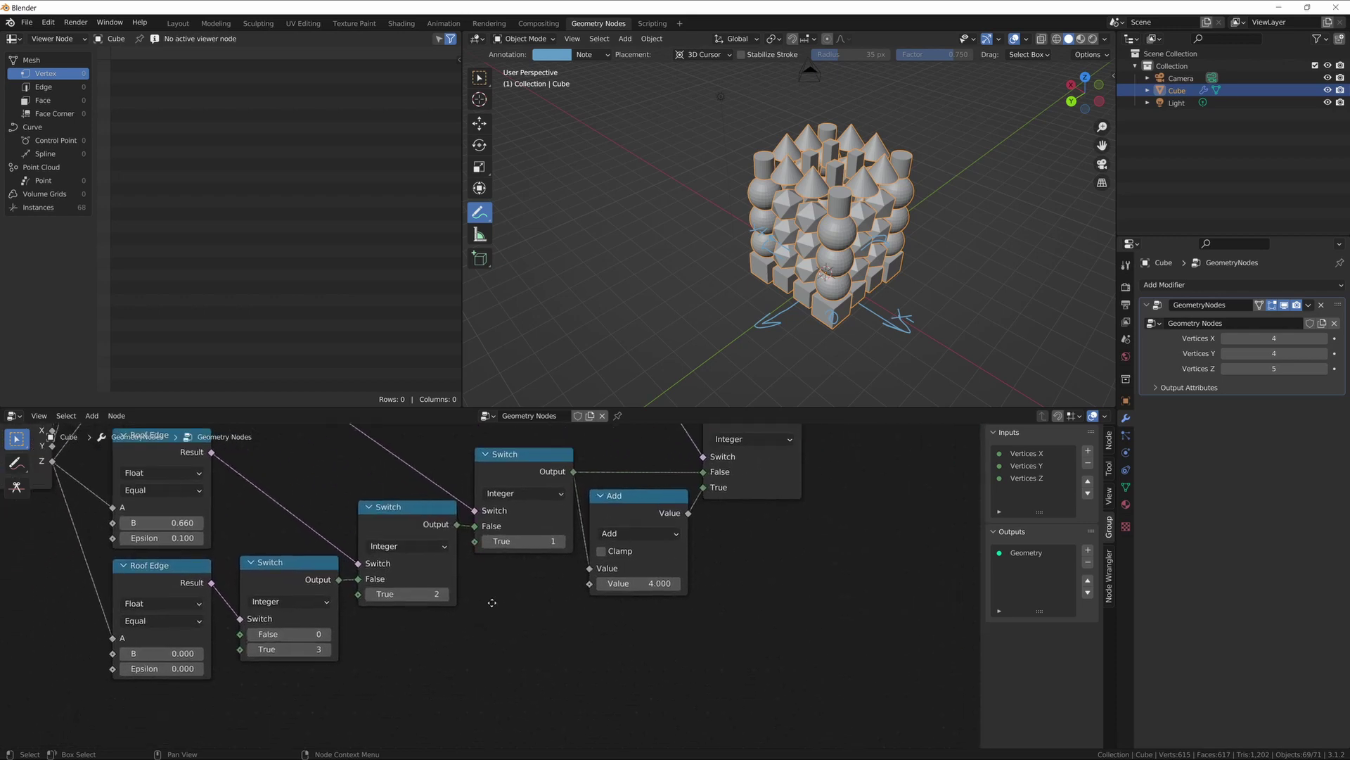
pyautogui.scroll(-1, 485, 624)
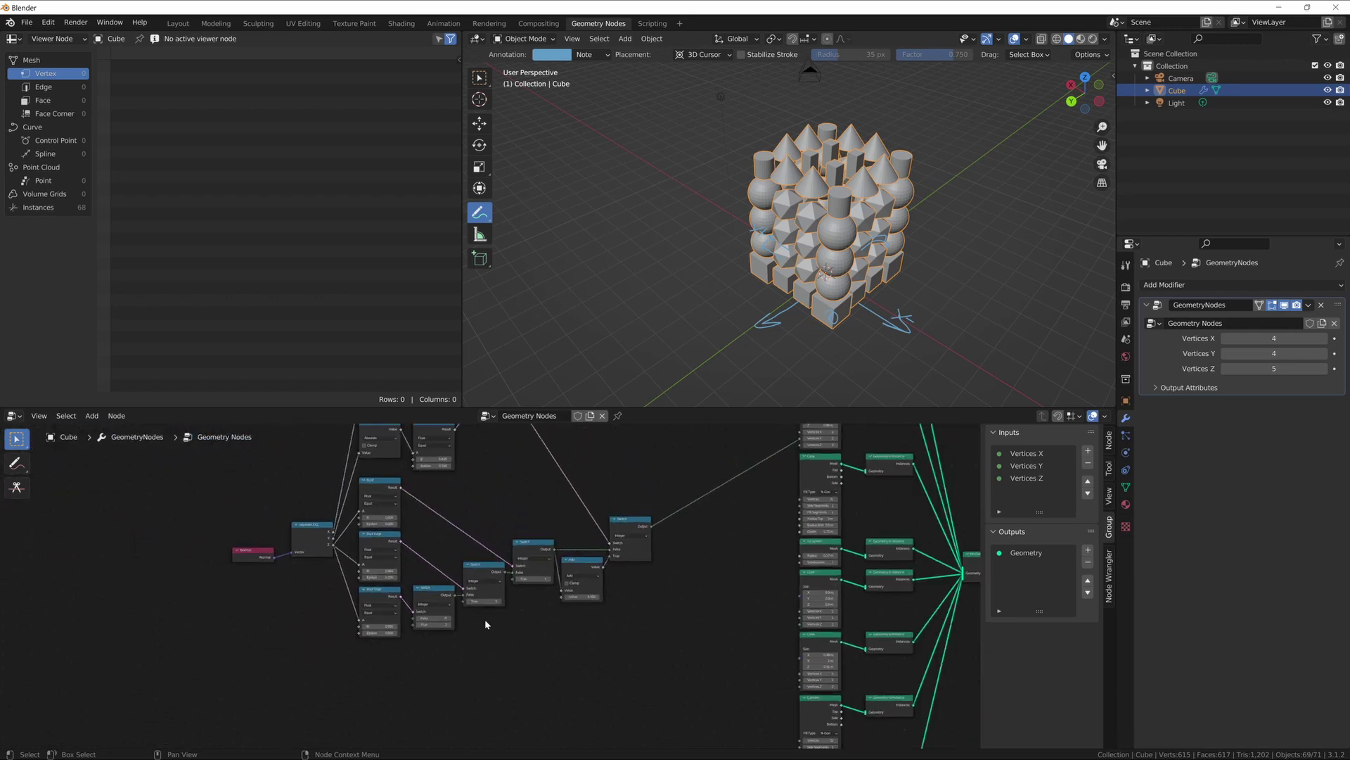
pyautogui.moveTo(379, 598); pyautogui.dragTo(381, 611)
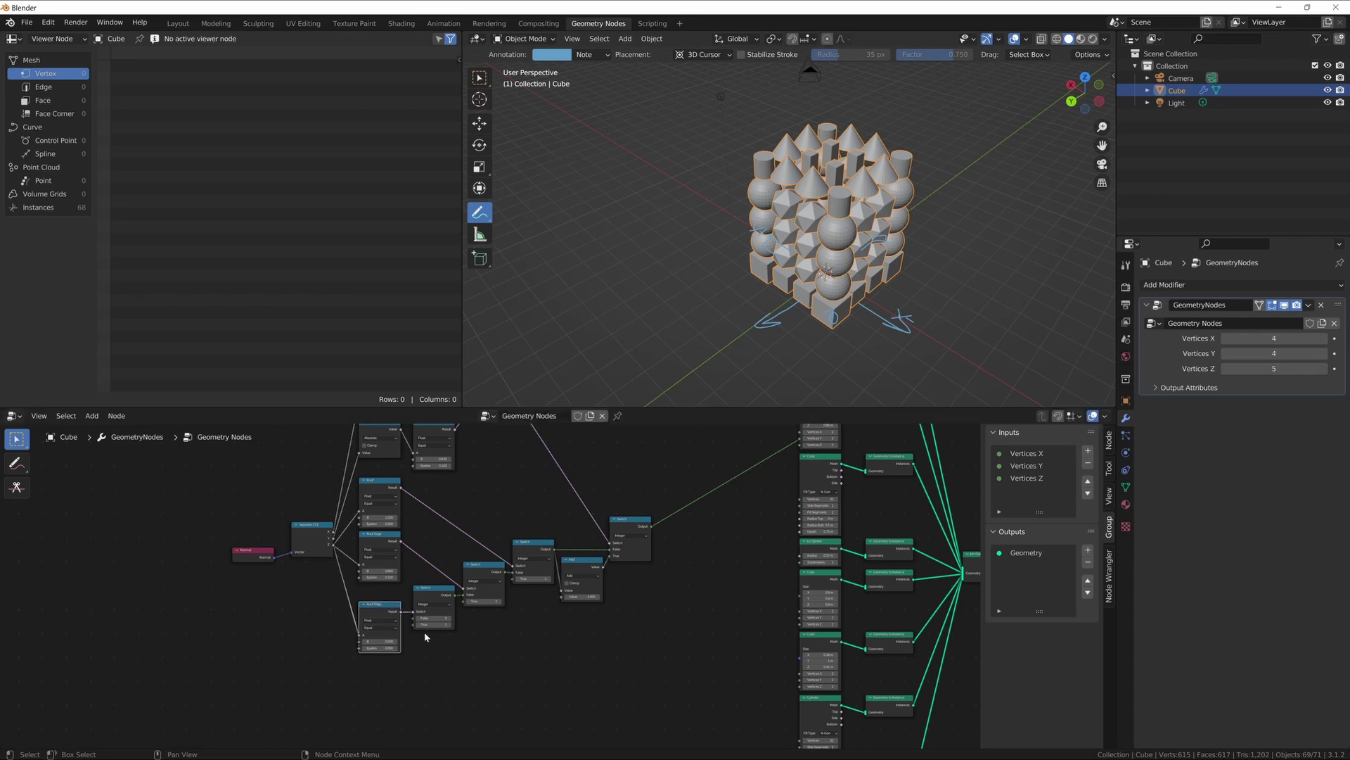
pyautogui.scroll(5, 424, 631)
pyautogui.scroll(2, 539, 622)
pyautogui.press('g')
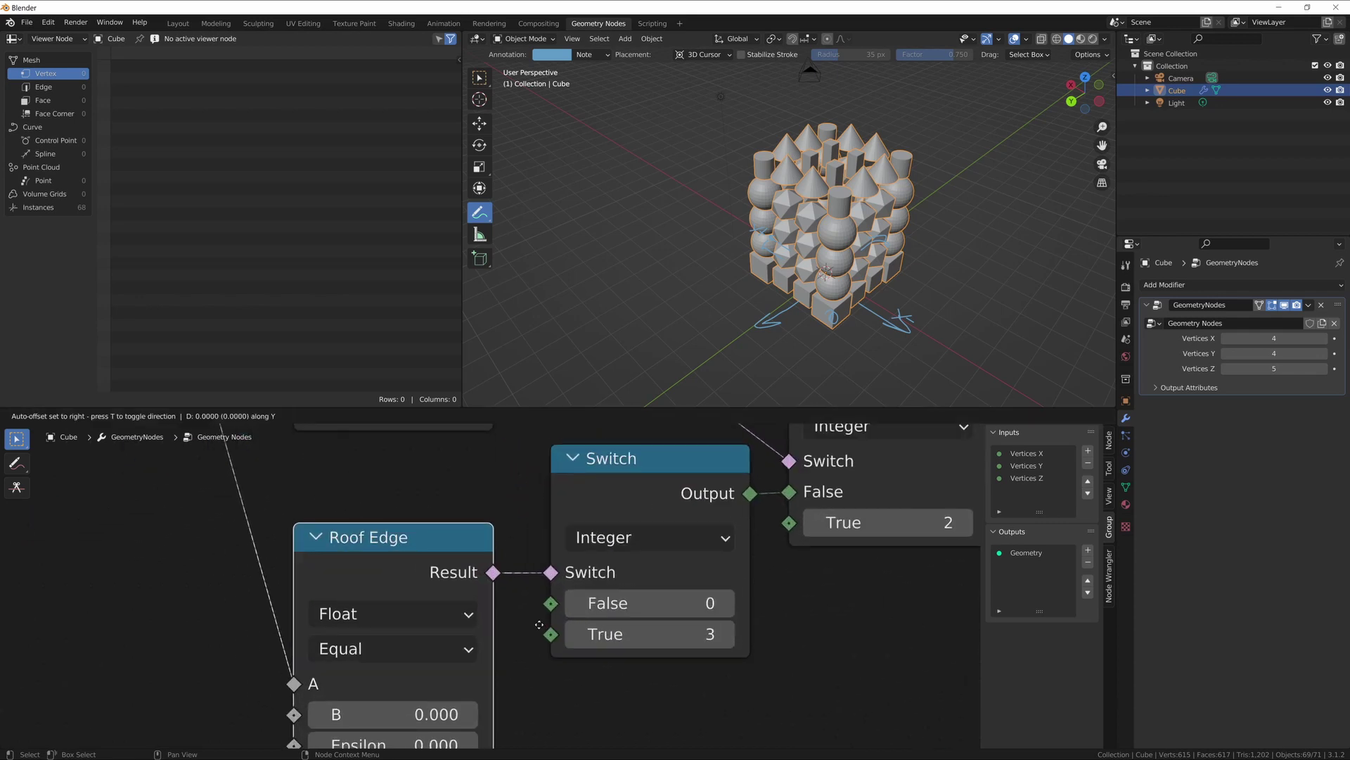
pyautogui.click(540, 621)
pyautogui.scroll(-3, 530, 593)
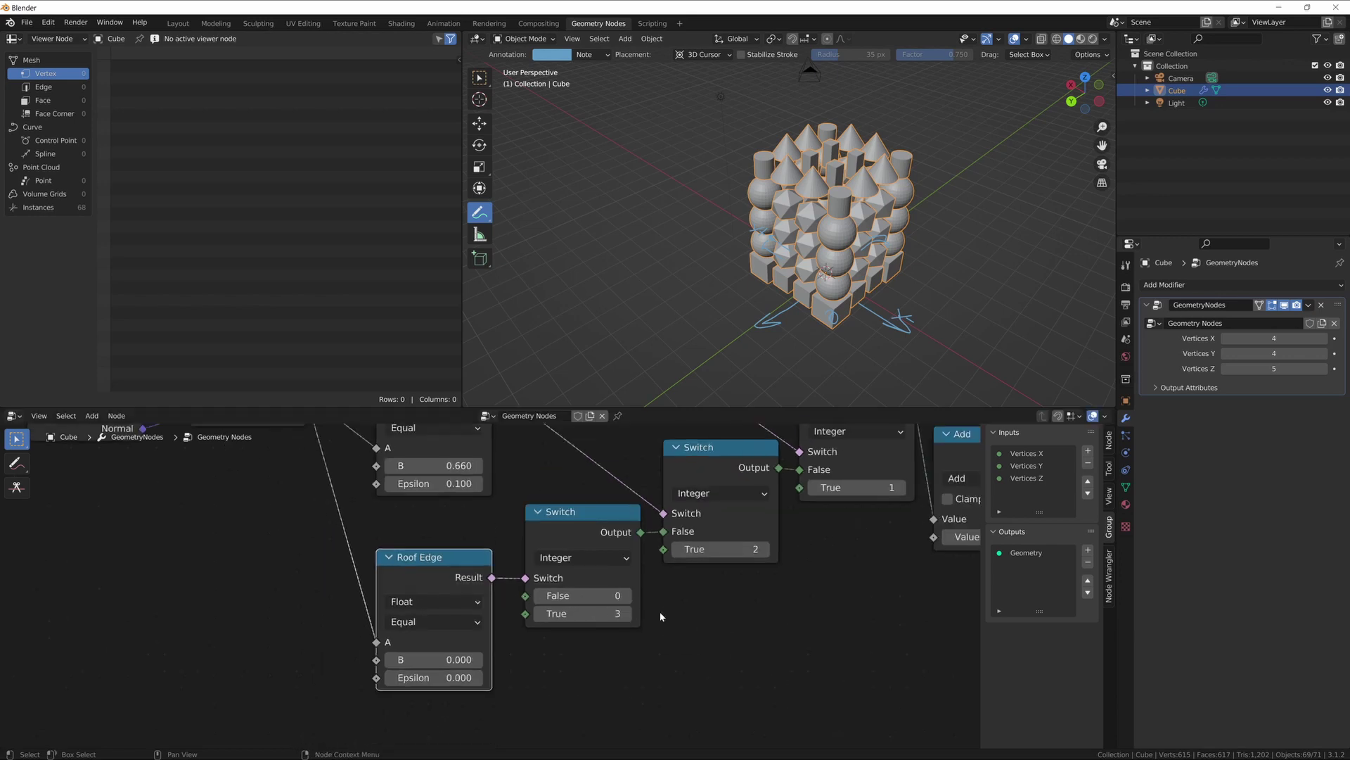
# Step: Move the upper Roof Edge and Roof nodes down along Y, stacking them closely above the lower Roof Edge node
pyautogui.moveTo(660, 611); pyautogui.dragTo(663, 681, button='middle')
pyautogui.click(456, 451)
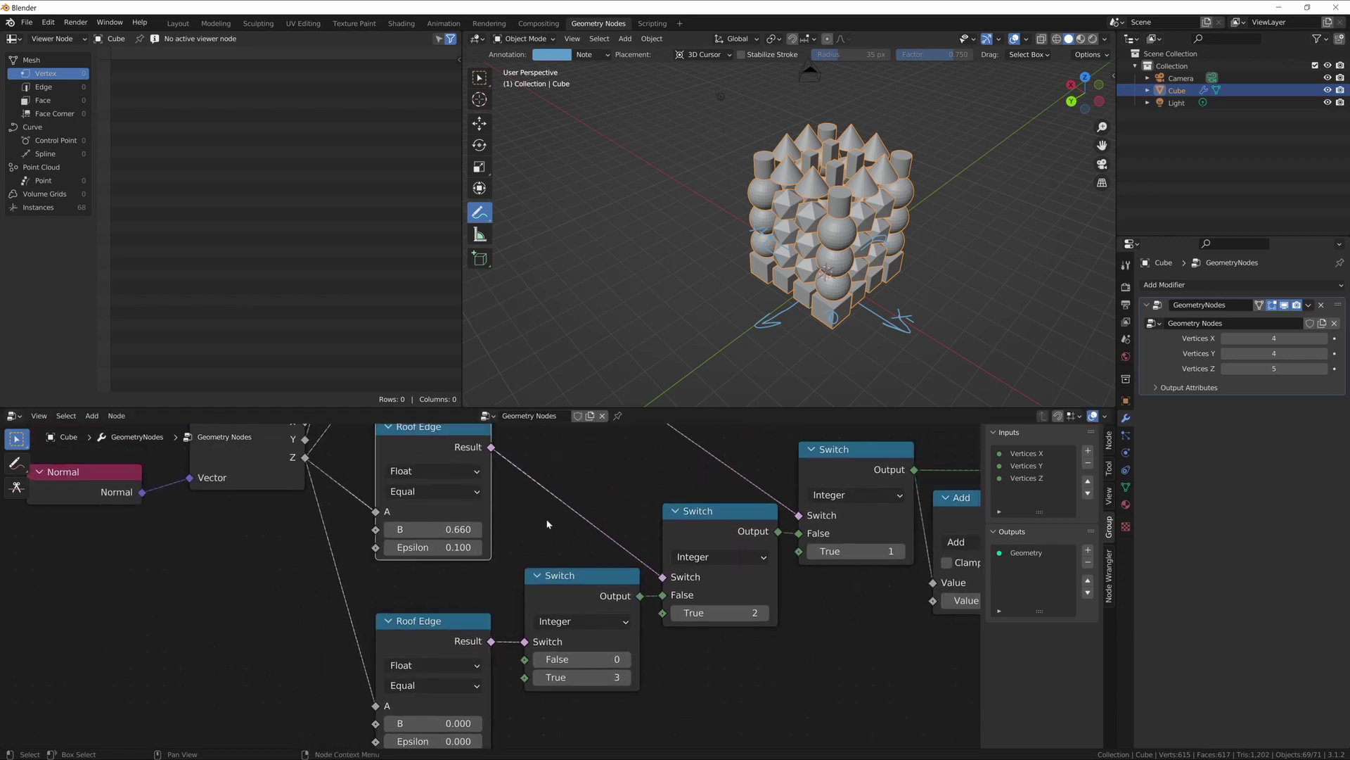
pyautogui.press('g')
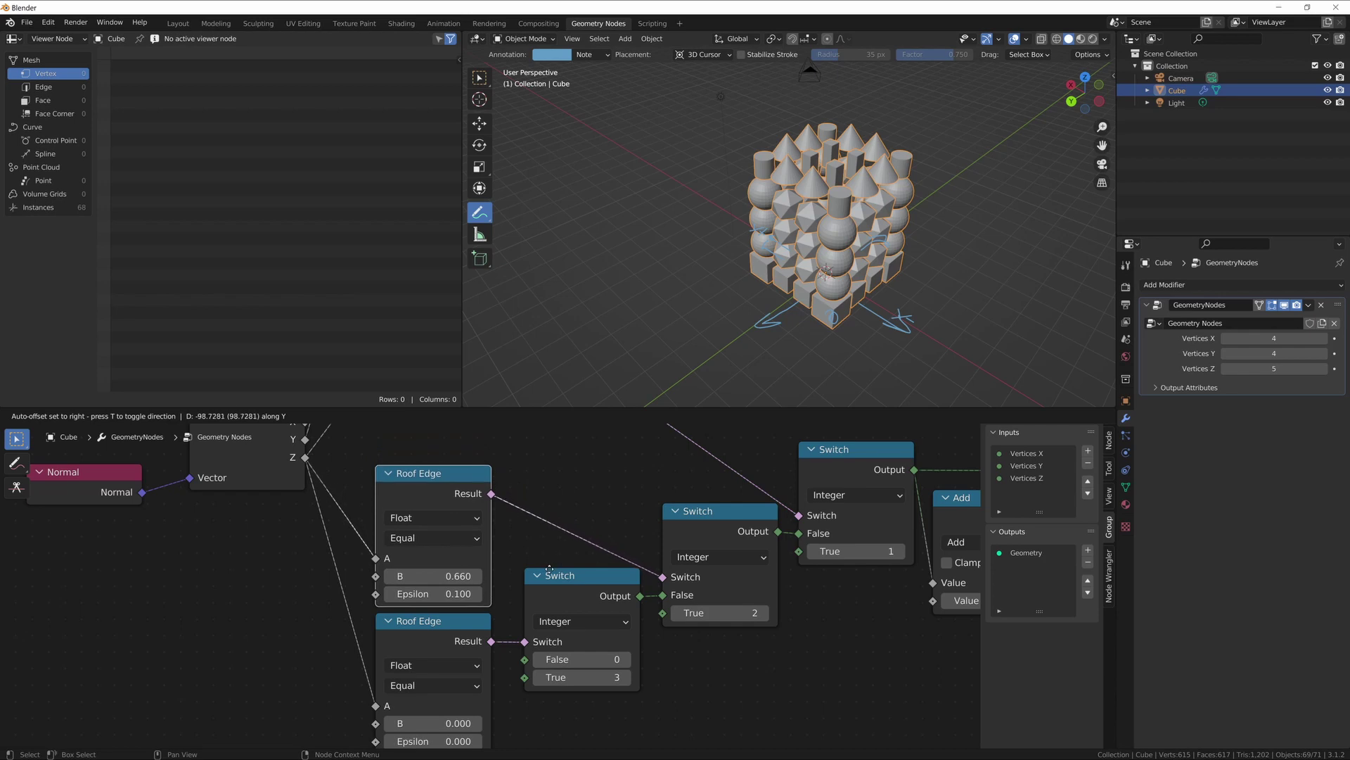
pyautogui.click(549, 569)
pyautogui.moveTo(585, 498); pyautogui.dragTo(586, 614, button='middle')
pyautogui.moveTo(542, 527); pyautogui.dragTo(542, 587, button='middle')
pyautogui.moveTo(444, 470); pyautogui.dragTo(444, 508)
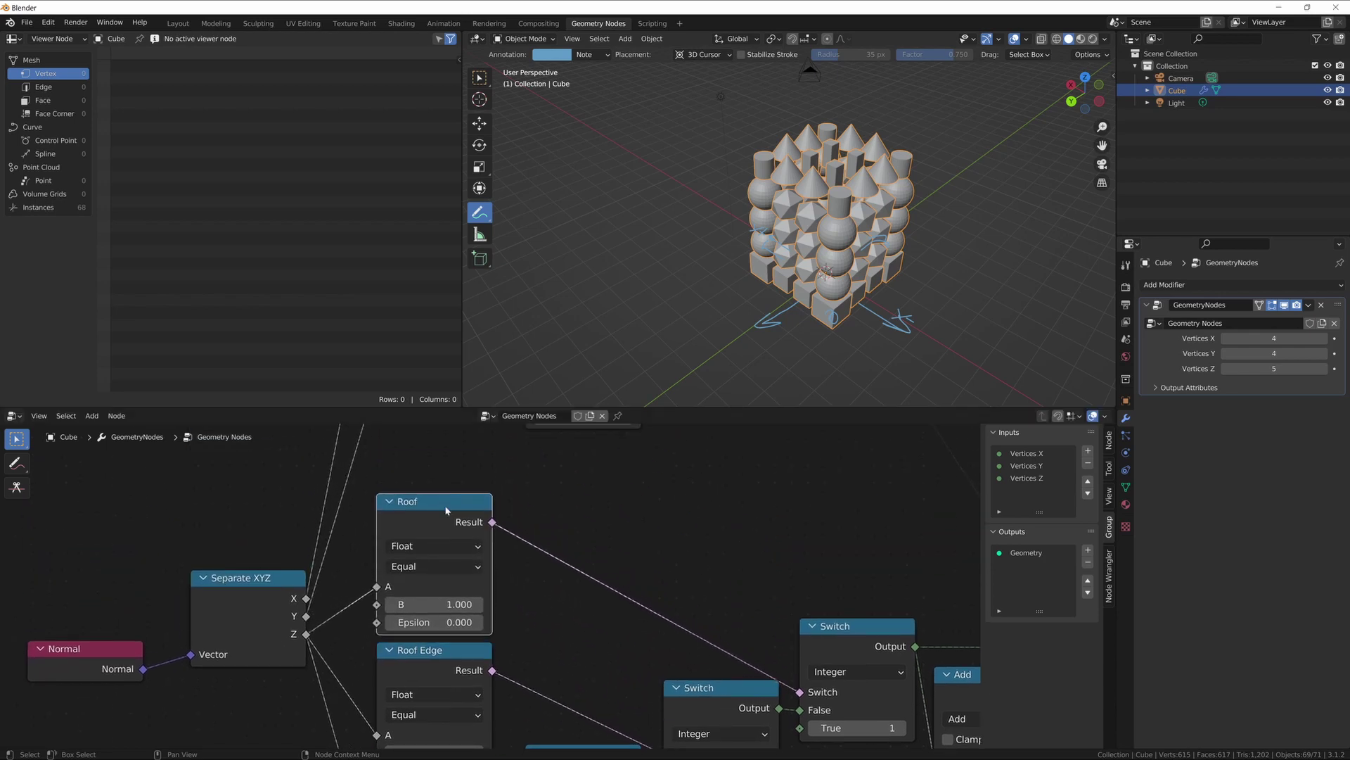
# Step: Align the two Equal nodes and the lowest Switch in one column by scaling their X positions to 0
pyautogui.keyDown('shift'); pyautogui.scroll(1, 444, 508); pyautogui.keyUp('shift')
pyautogui.scroll(-3, 641, 623)
pyautogui.scroll(-2, 488, 510)
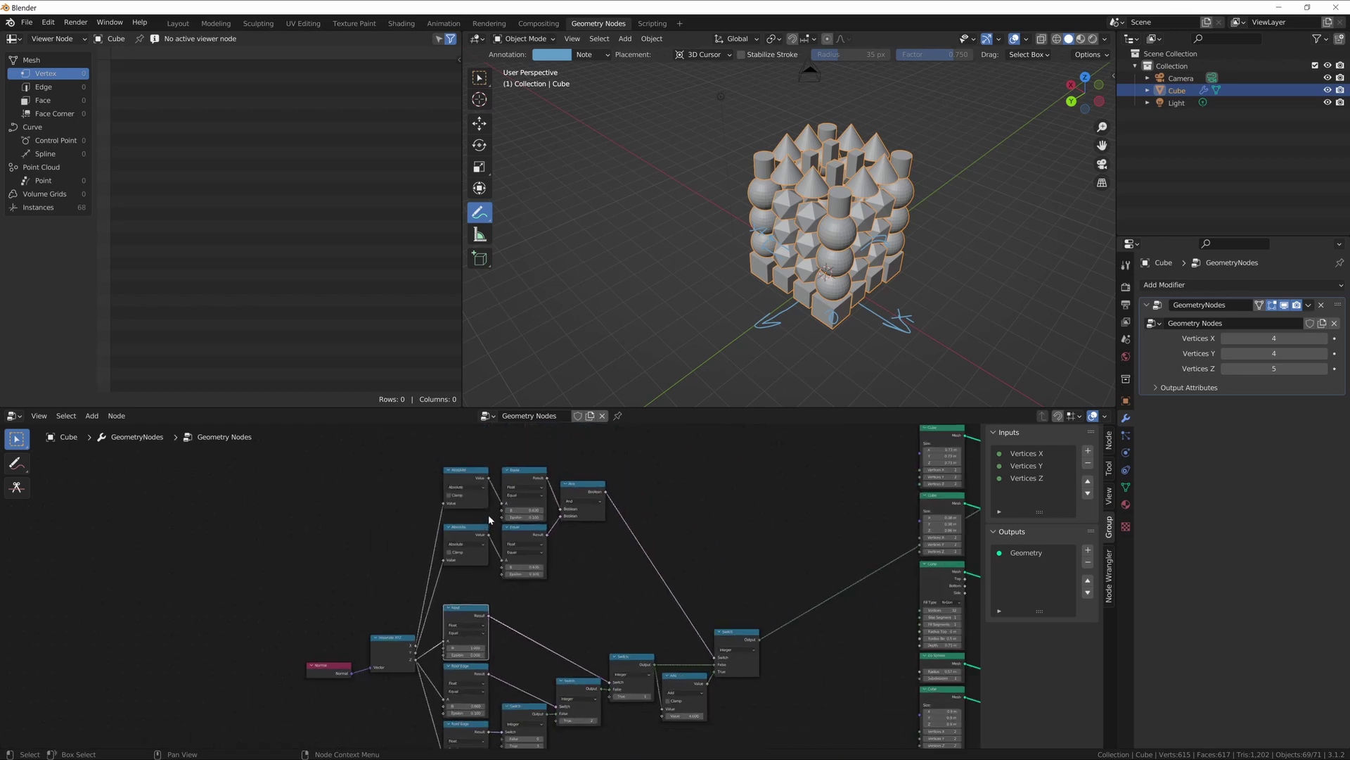
pyautogui.moveTo(530, 442); pyautogui.dragTo(554, 713)
pyautogui.press('s')
pyautogui.press('x')
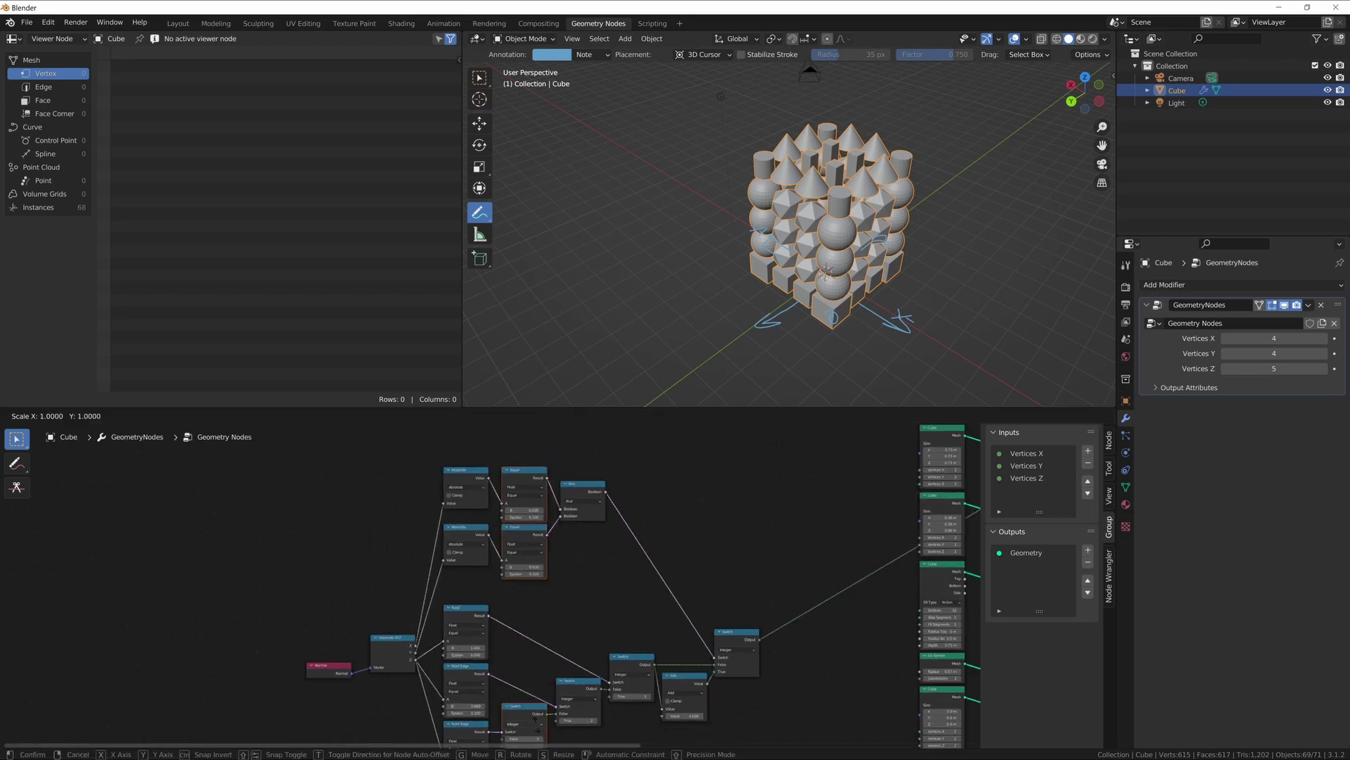
pyautogui.press('0')
pyautogui.press('Return')
pyautogui.click(559, 619)
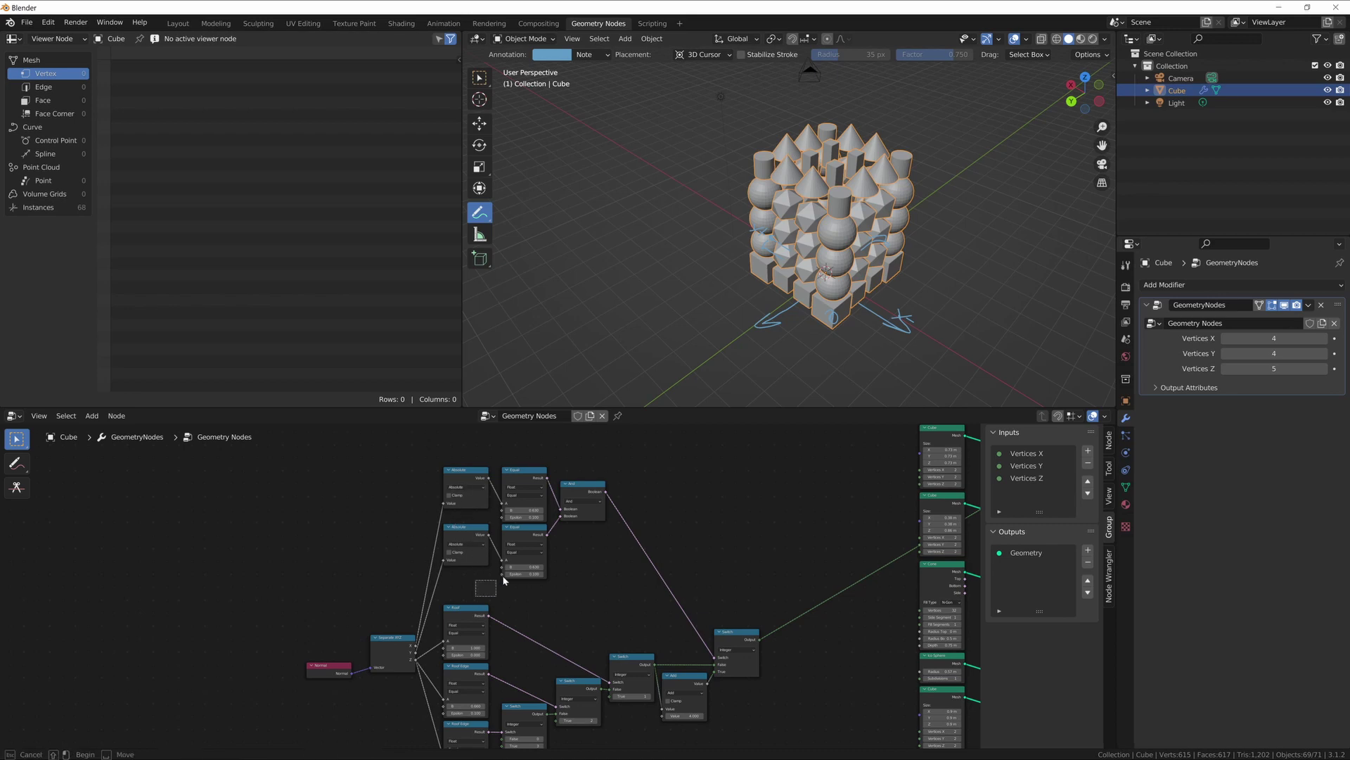
# Step: Move the lower Absolute and Equal pair, and the whole Absolute, Equal and And group, down to stack closely above the Roof node
pyautogui.scroll(4, 492, 580)
pyautogui.press('g')
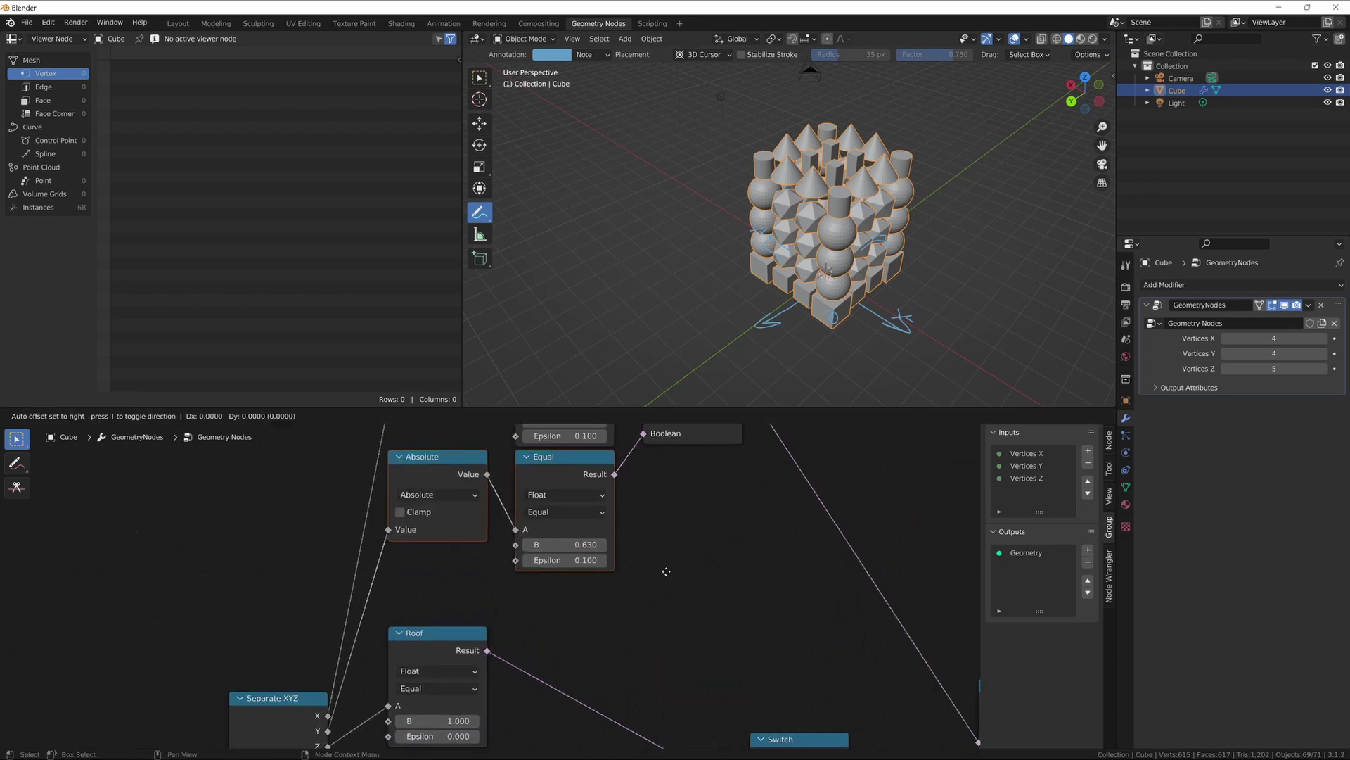
pyautogui.click(674, 650)
pyautogui.scroll(-3, 665, 588)
pyautogui.moveTo(411, 437); pyautogui.dragTo(633, 543)
pyautogui.press('g')
pyautogui.click(633, 586)
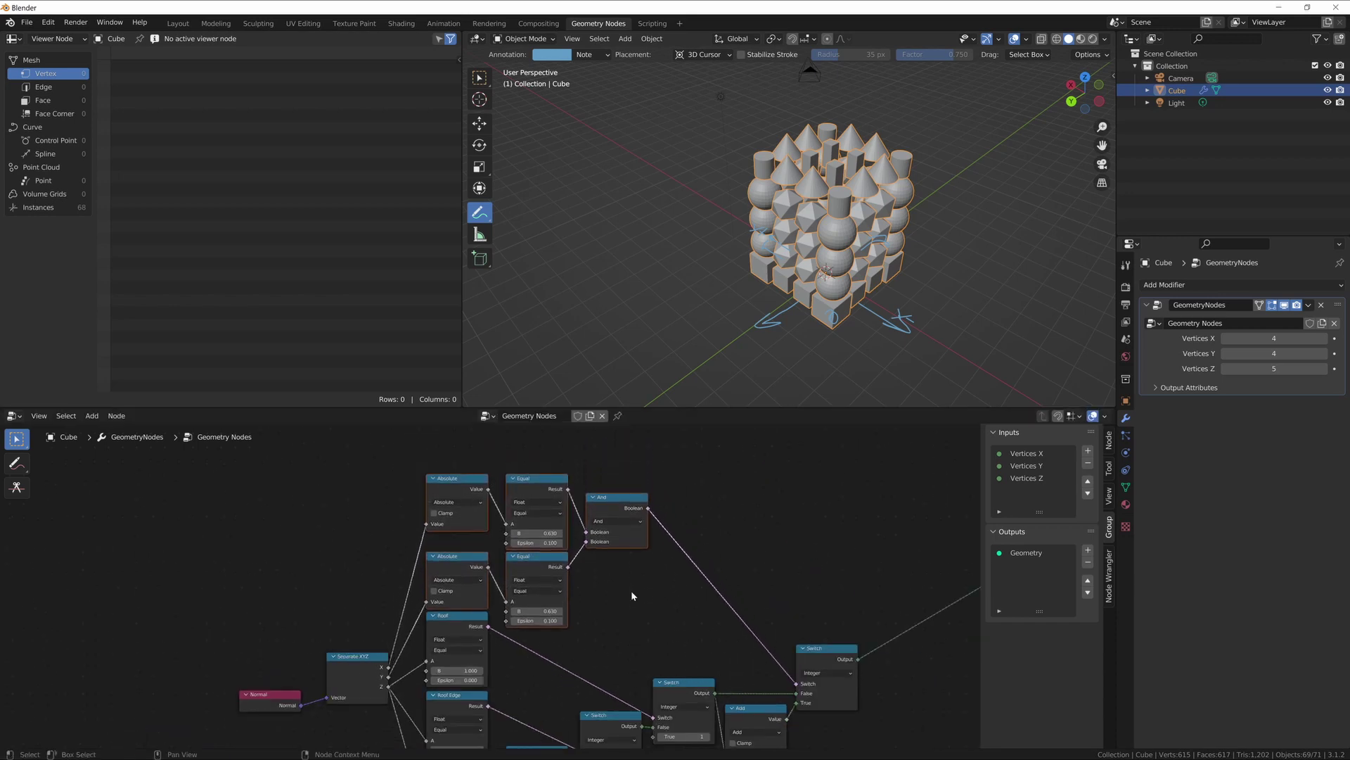
# Step: Add two reroutes to the Roof-to-Switch link, placing one beside the Switch input and the other above it near the Roof's Result height
pyautogui.moveTo(631, 589); pyautogui.dragTo(540, 553, button='middle')
pyautogui.scroll(-3, 540, 554)
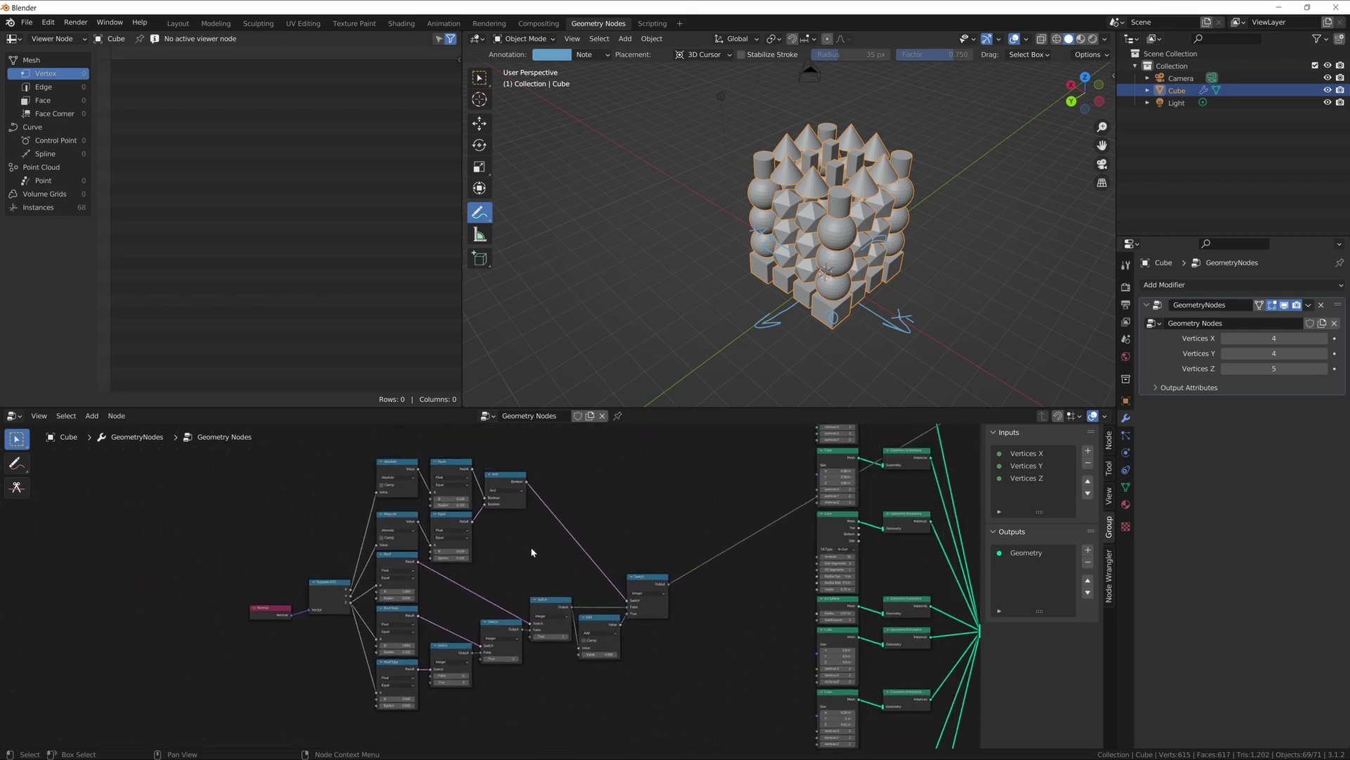
pyautogui.moveTo(535, 540); pyautogui.dragTo(457, 556, button='middle')
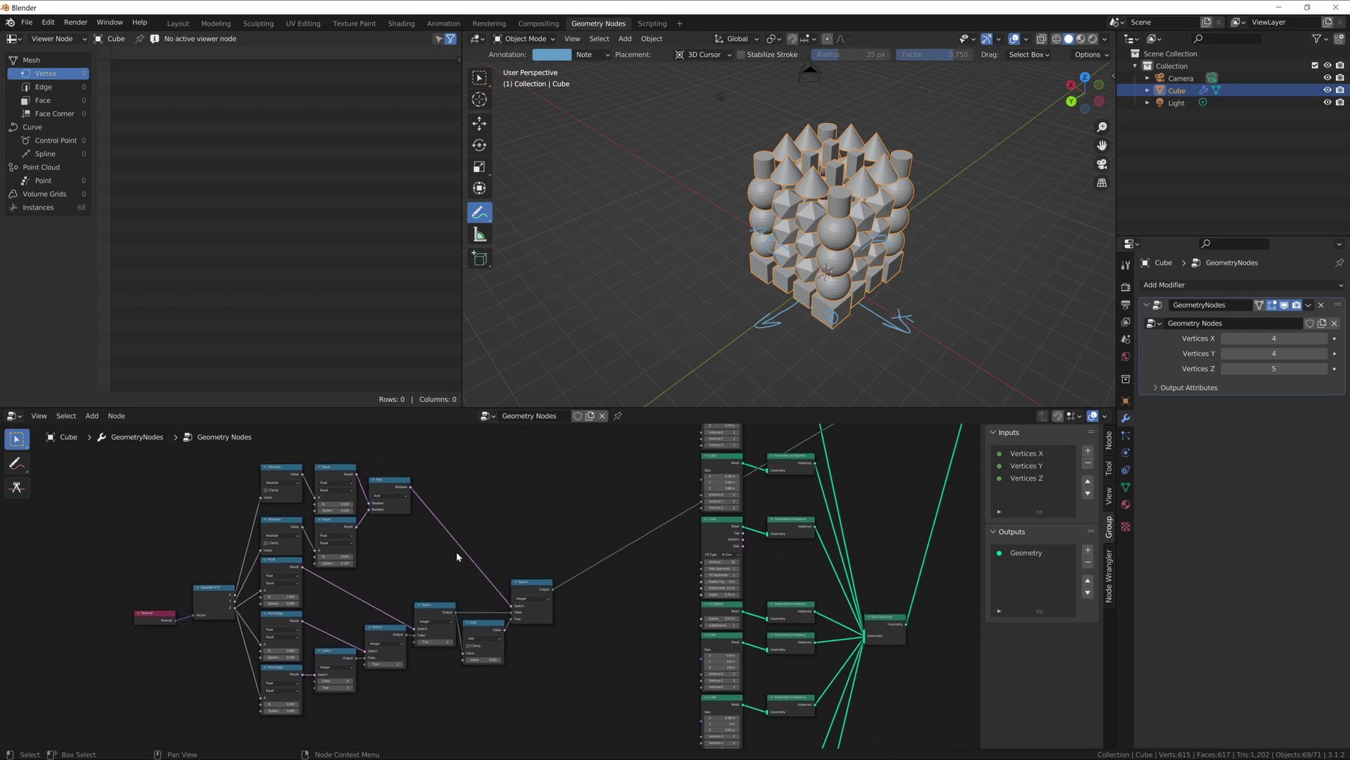
pyautogui.scroll(5, 417, 572)
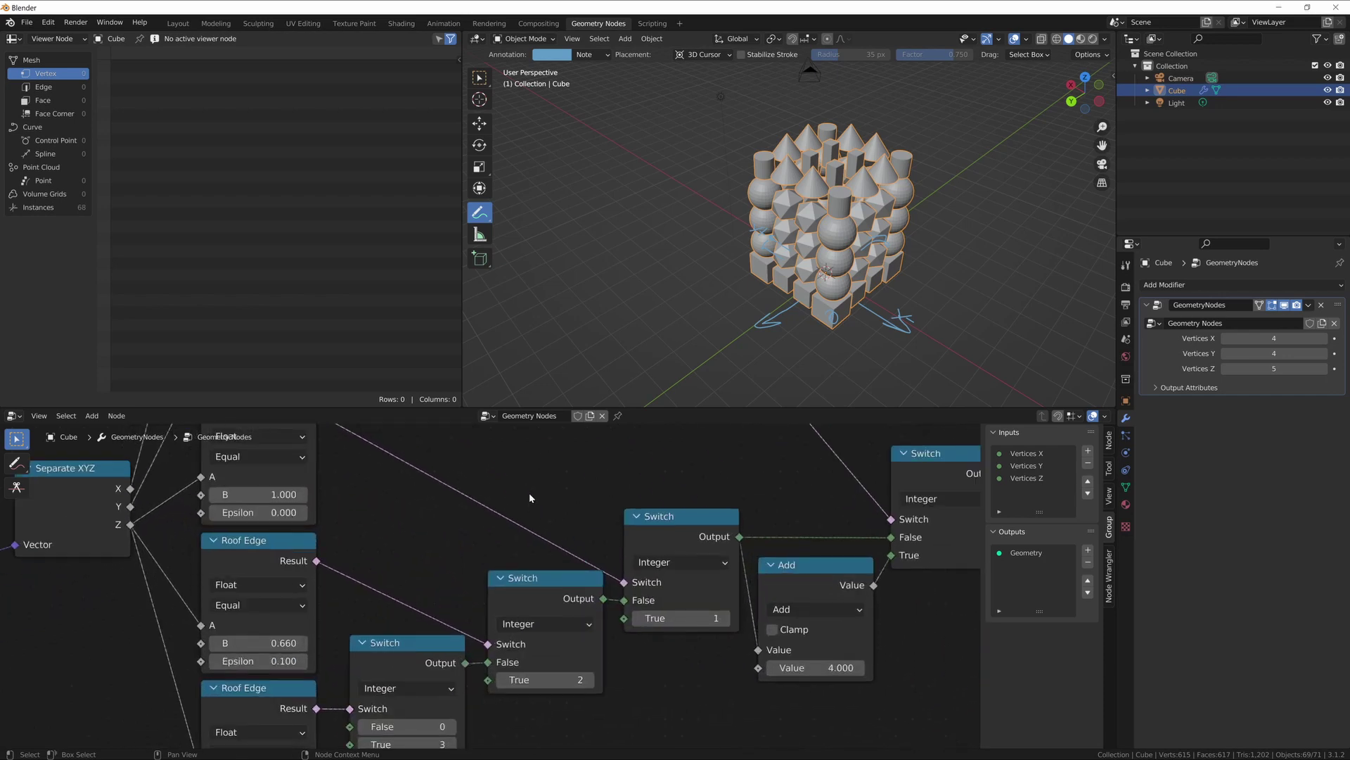
pyautogui.moveTo(415, 550)
pyautogui.keyDown('shift'); pyautogui.mouseDown(button='right')
pyautogui.moveTo(453, 602)
pyautogui.moveTo(494, 588)
pyautogui.mouseUp(button='right'); pyautogui.keyUp('shift')
pyautogui.press('g')
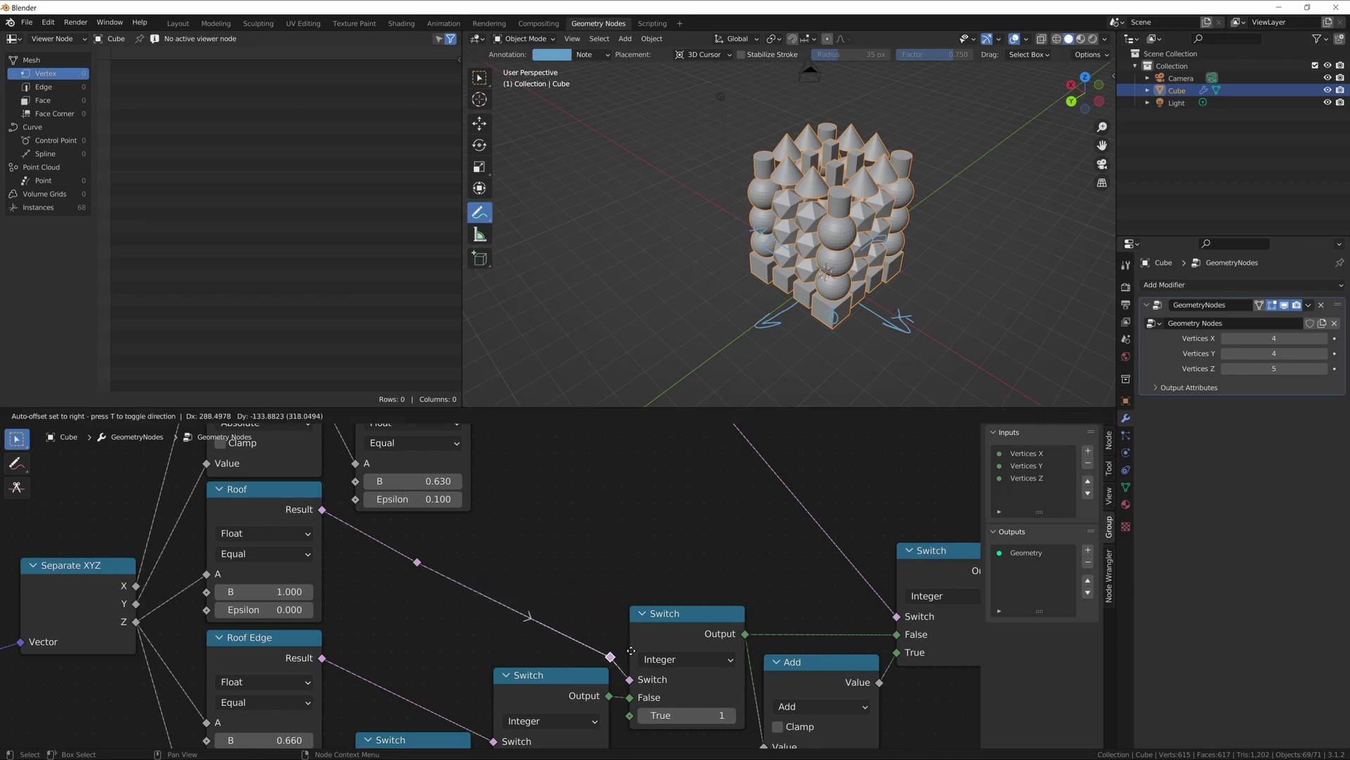
pyautogui.click(628, 662)
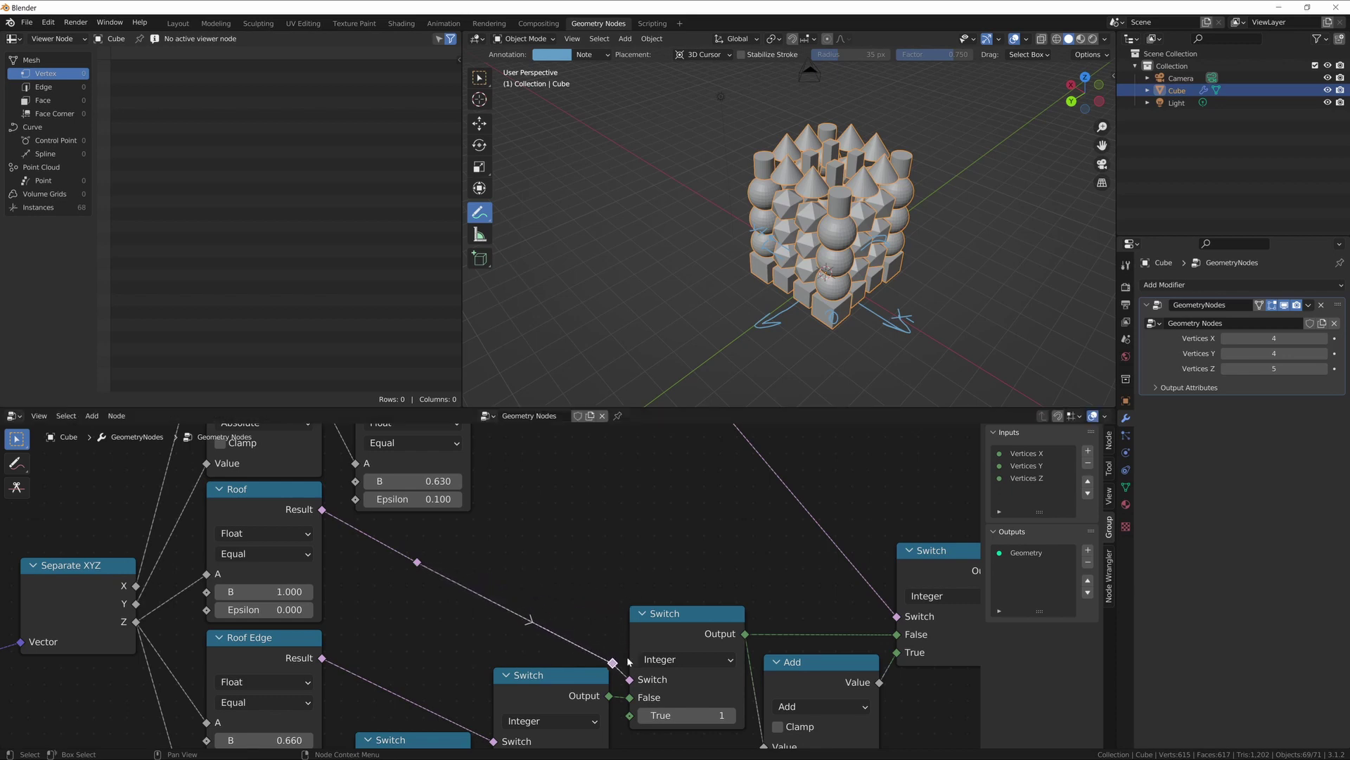
pyautogui.moveTo(422, 566); pyautogui.dragTo(617, 510)
pyautogui.scroll(3, 627, 521)
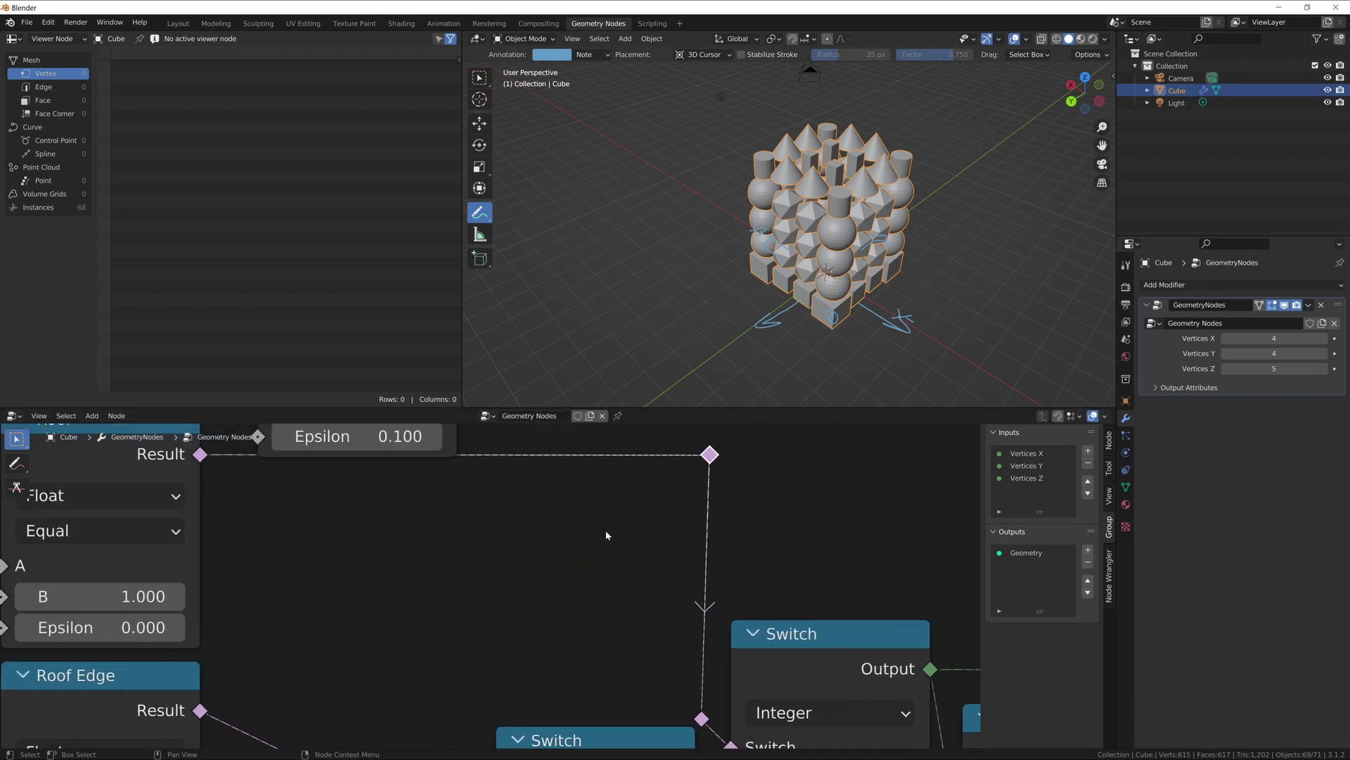
# Step: Move the upper reroute along Y so it is level with the Roof node's Result output
pyautogui.press('g')
pyautogui.press('y')
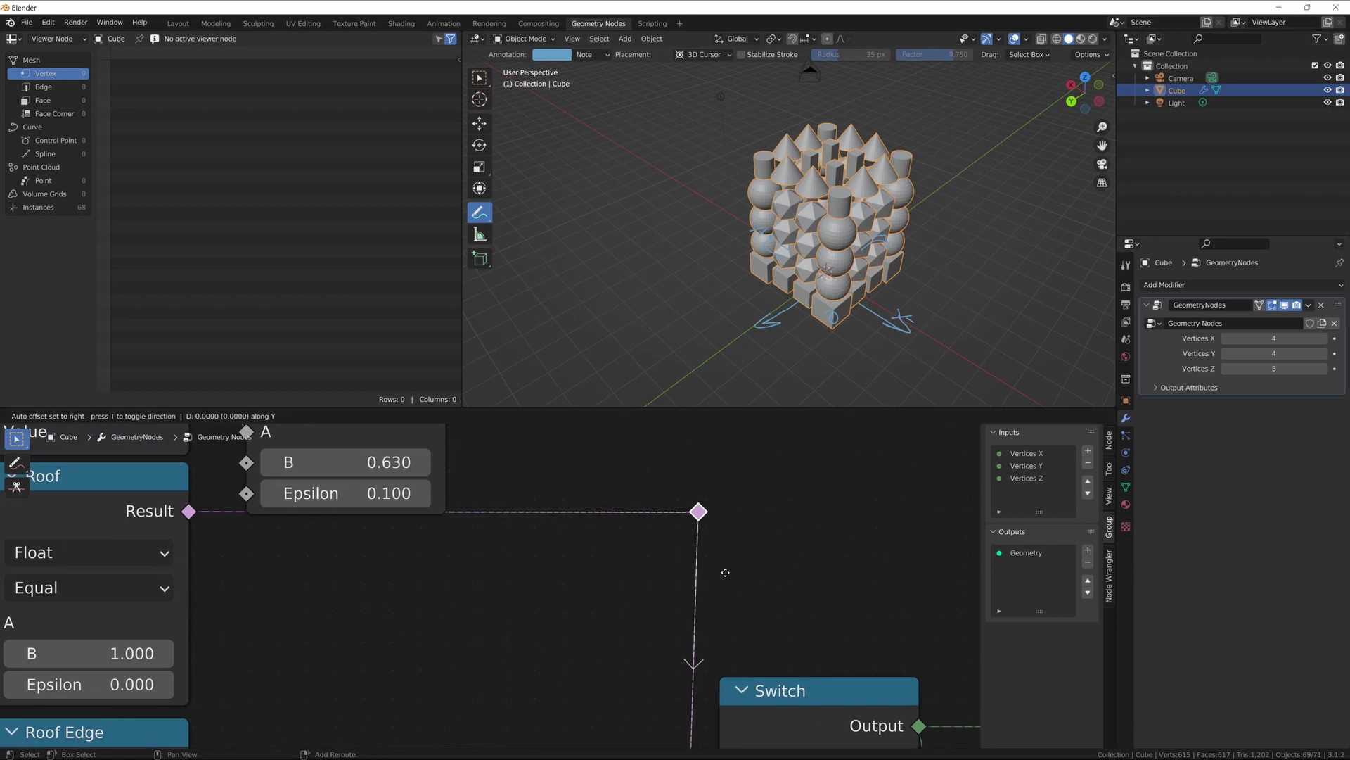
pyautogui.click(729, 567)
pyautogui.scroll(-3, 572, 678)
# Step: Align both Roof link reroutes vertically by scaling their X positions to 0, and shift the pair slightly along X away from the Switch
pyautogui.keyDown('shift'); pyautogui.click(606, 696); pyautogui.keyUp('shift')
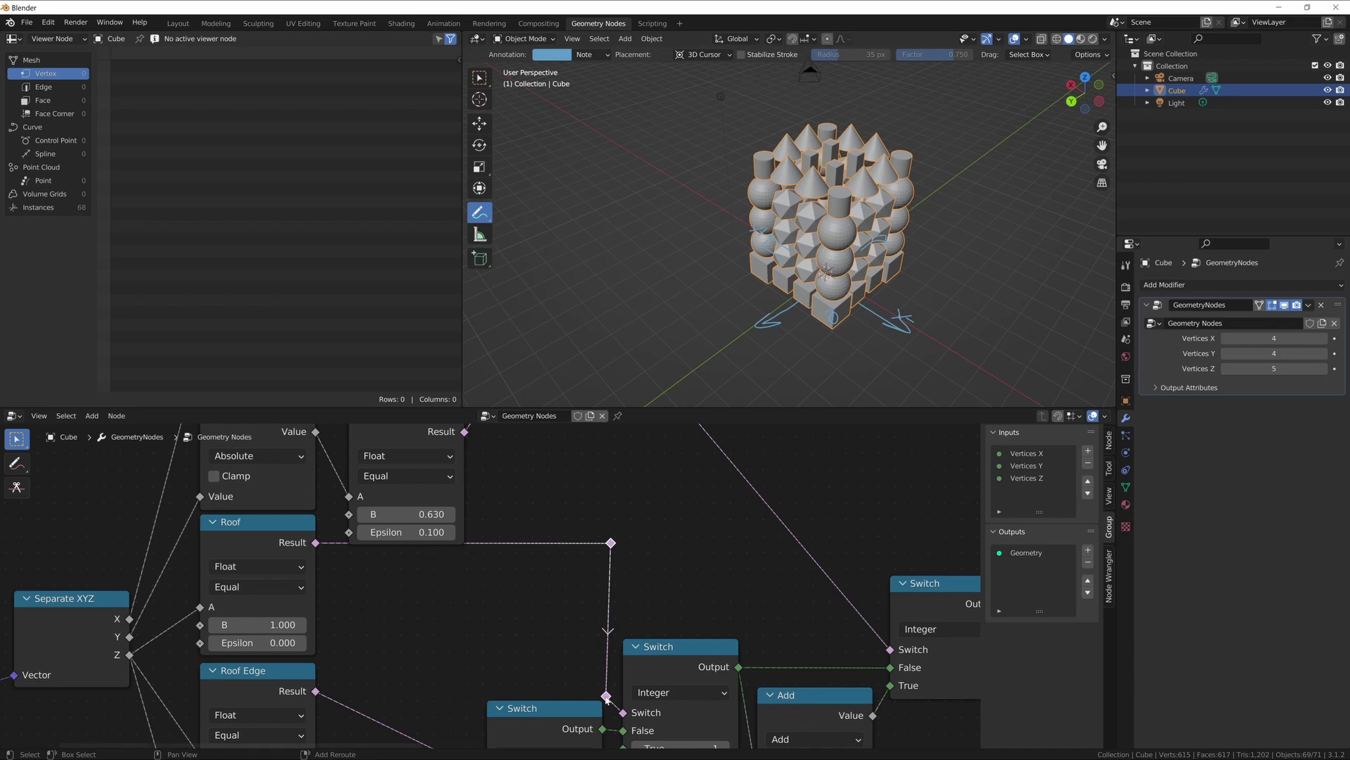
pyautogui.press('s')
pyautogui.press('x')
pyautogui.press('0')
pyautogui.press('Return')
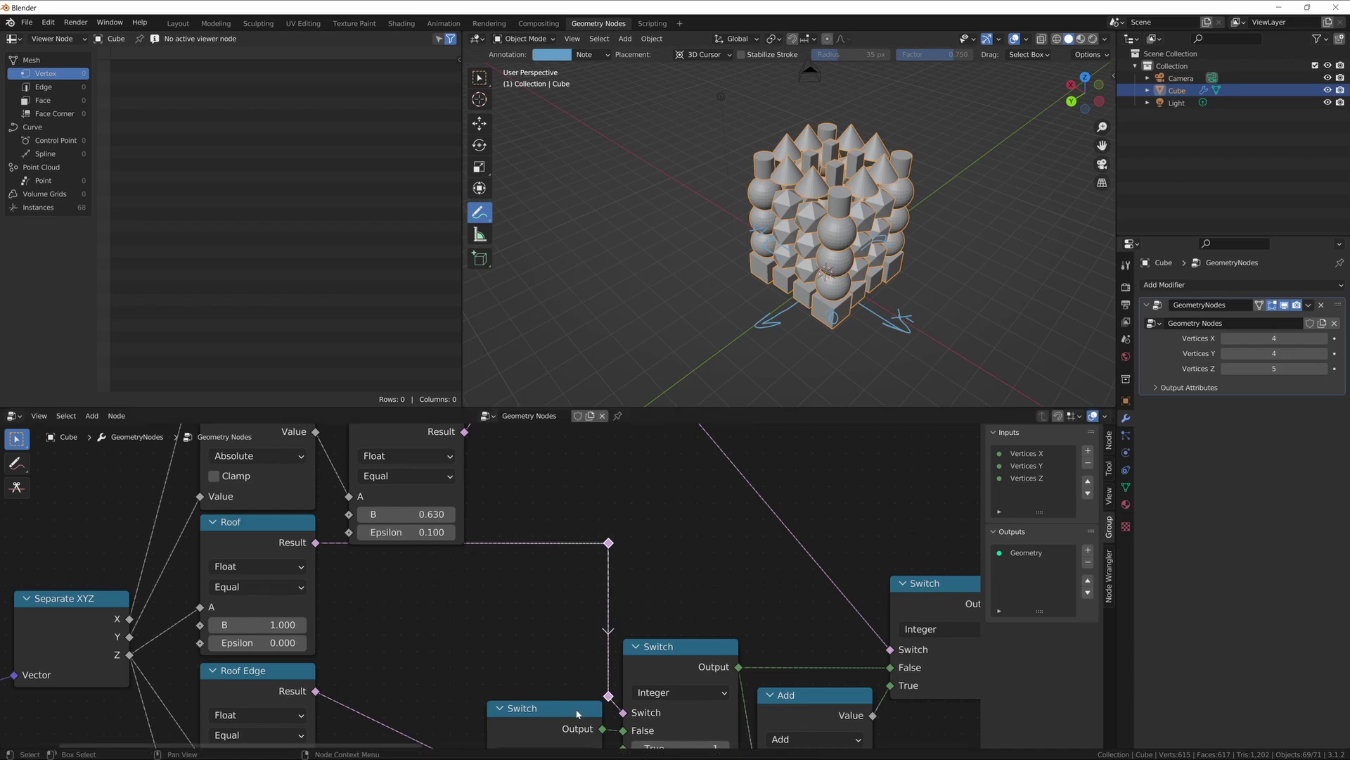
pyautogui.press('g')
pyautogui.press('x')
pyautogui.click(768, 642)
# Step: Move the Absolute, Equal and And nodes up slightly, clear of the Roof node's horizontal link
pyautogui.scroll(-6, 714, 537)
pyautogui.moveTo(368, 494); pyautogui.dragTo(519, 586)
pyautogui.press('g')
pyautogui.click(540, 580)
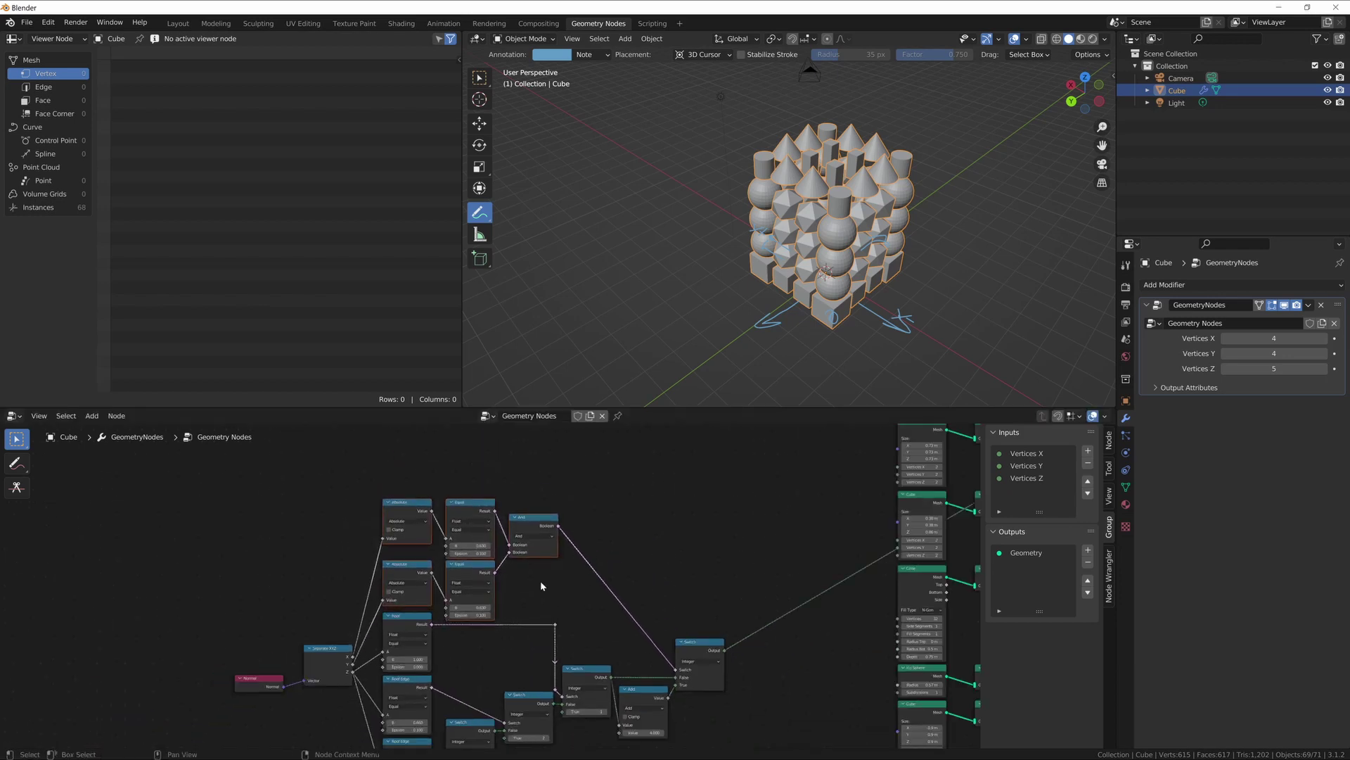
# Step: Route the upper Roof Edge link to its Switch through two reroutes forming a right angle, level with the Result output
pyautogui.moveTo(550, 583); pyautogui.dragTo(581, 468, button='middle')
pyautogui.scroll(11, 485, 563)
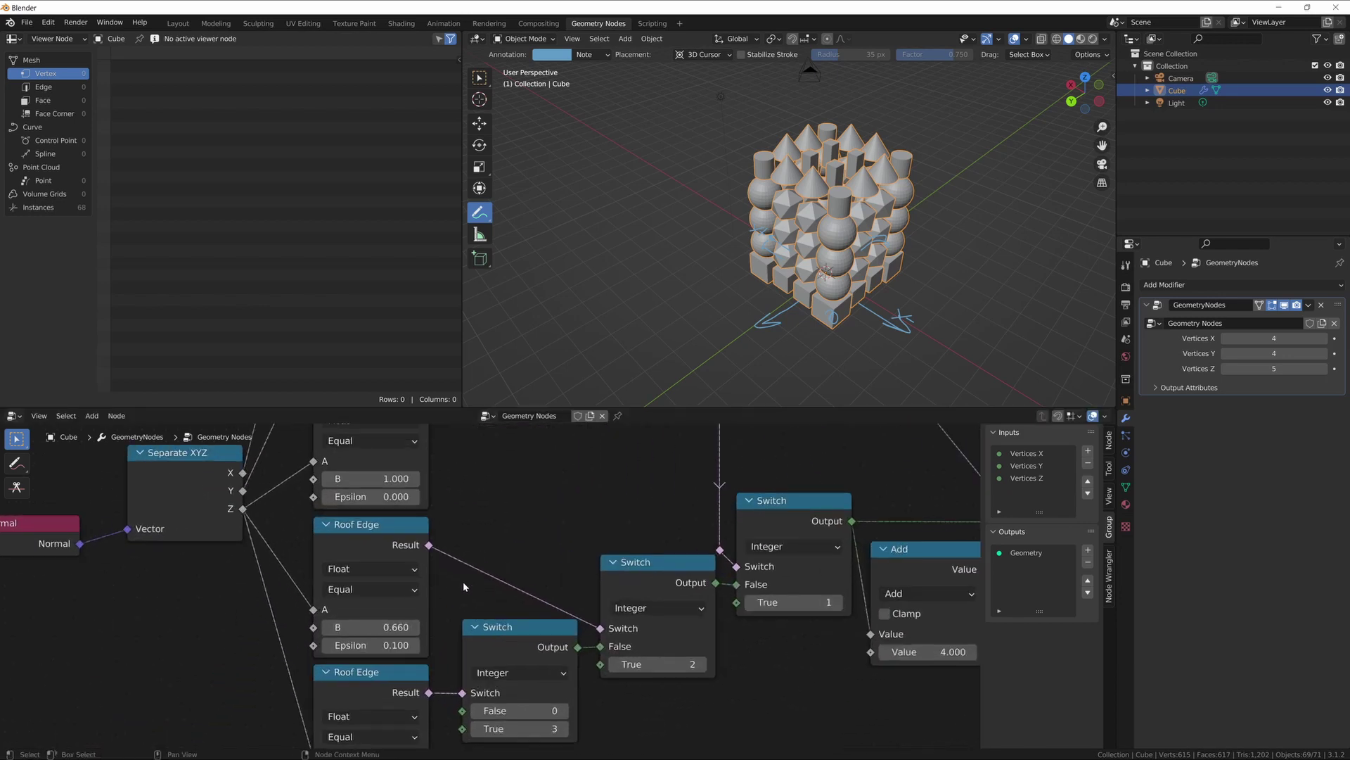
pyautogui.moveTo(463, 581)
pyautogui.keyDown('shift'); pyautogui.mouseDown(button='right')
pyautogui.moveTo(463, 552)
pyautogui.moveTo(515, 573)
pyautogui.mouseUp(button='right'); pyautogui.keyUp('shift')
pyautogui.press('g')
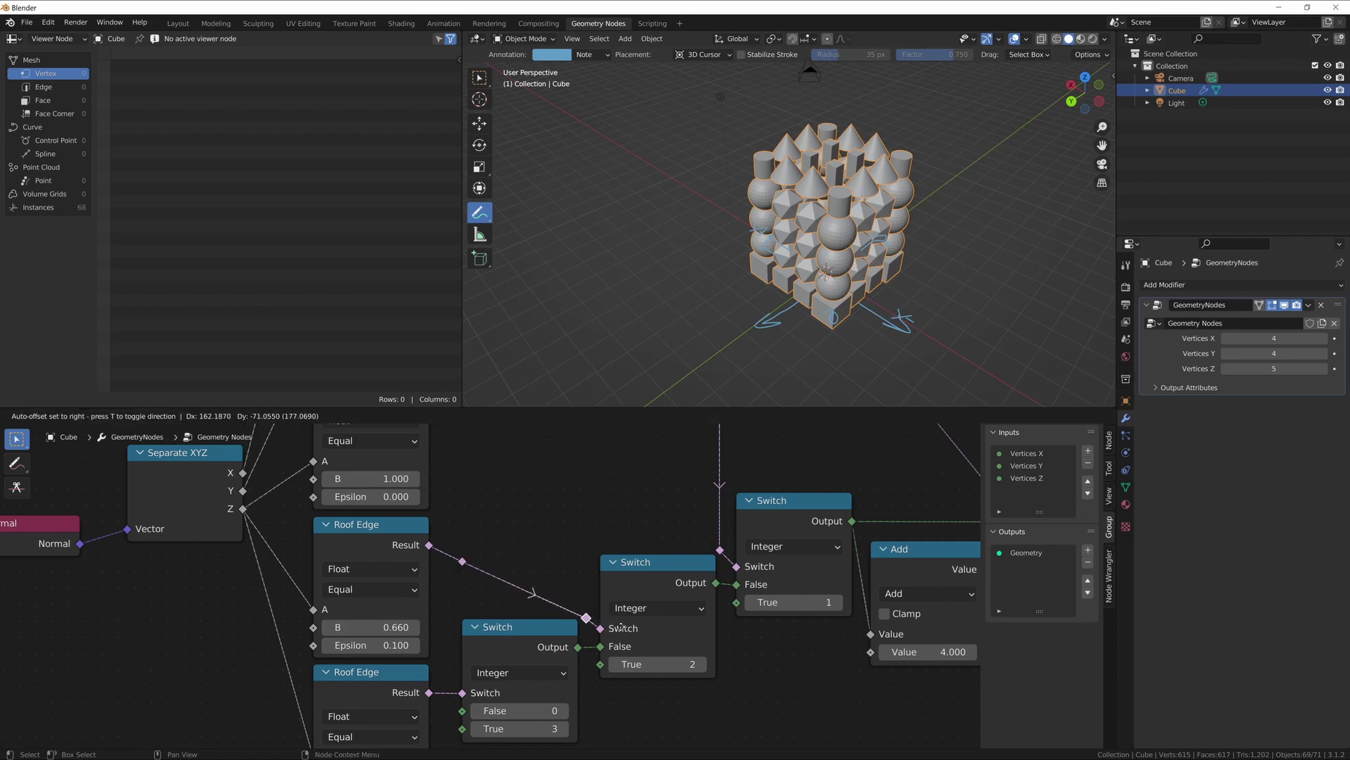
pyautogui.click(615, 623)
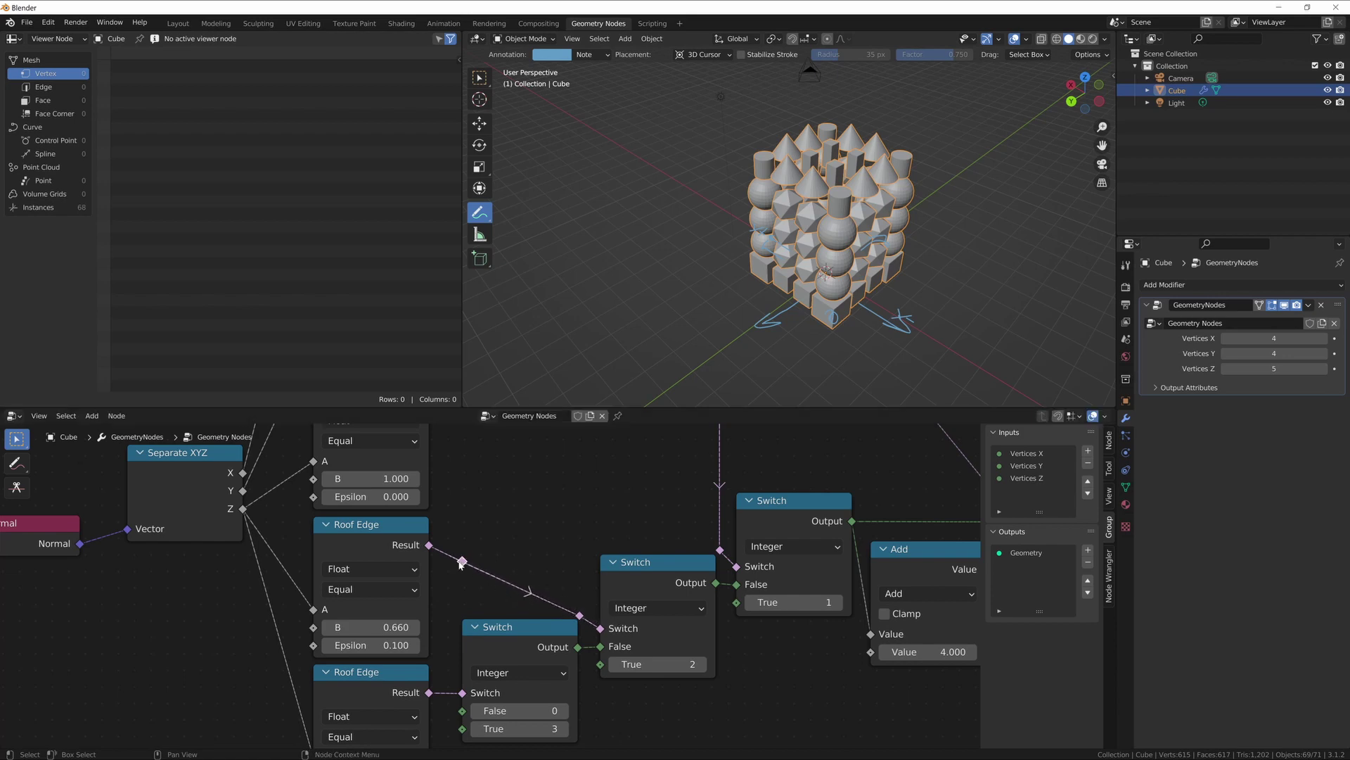
pyautogui.moveTo(460, 563); pyautogui.dragTo(593, 544)
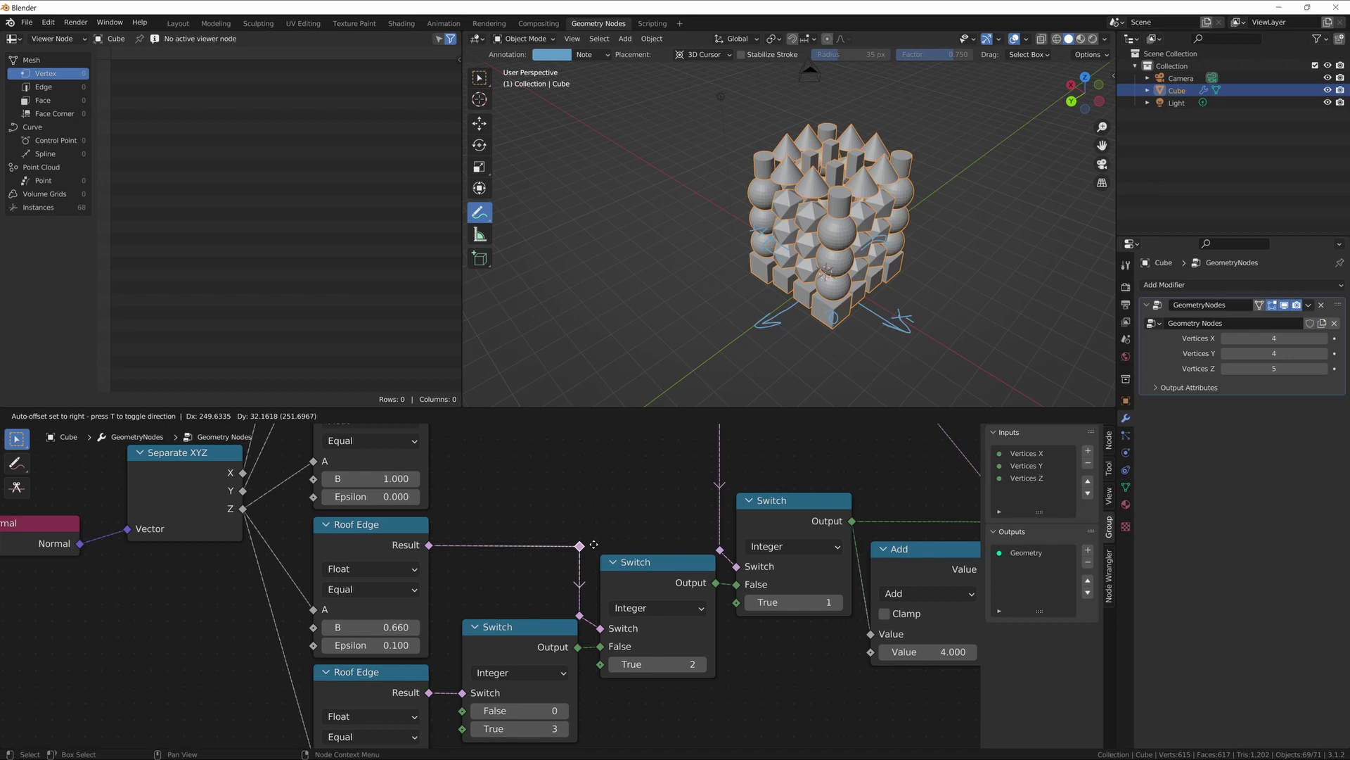
pyautogui.press('y')
pyautogui.scroll(3, 568, 573)
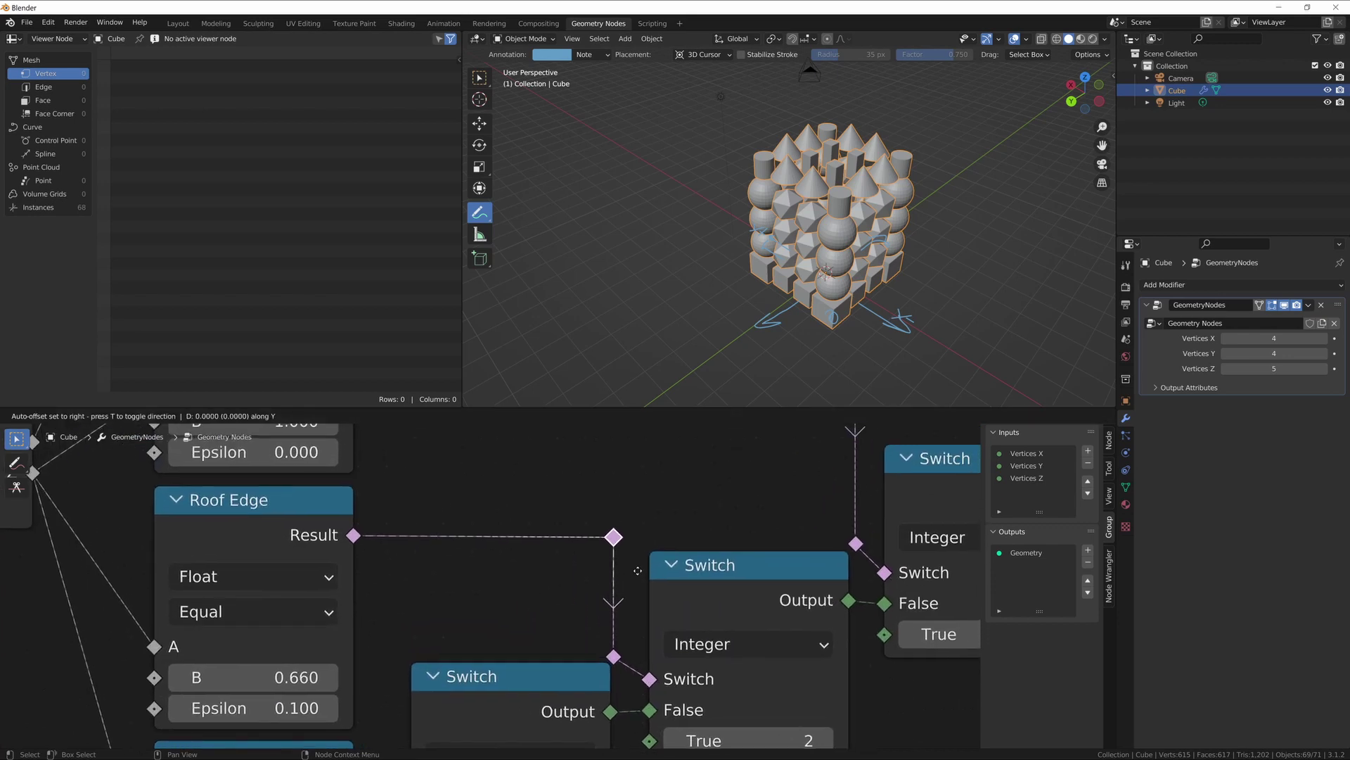
pyautogui.click(631, 598)
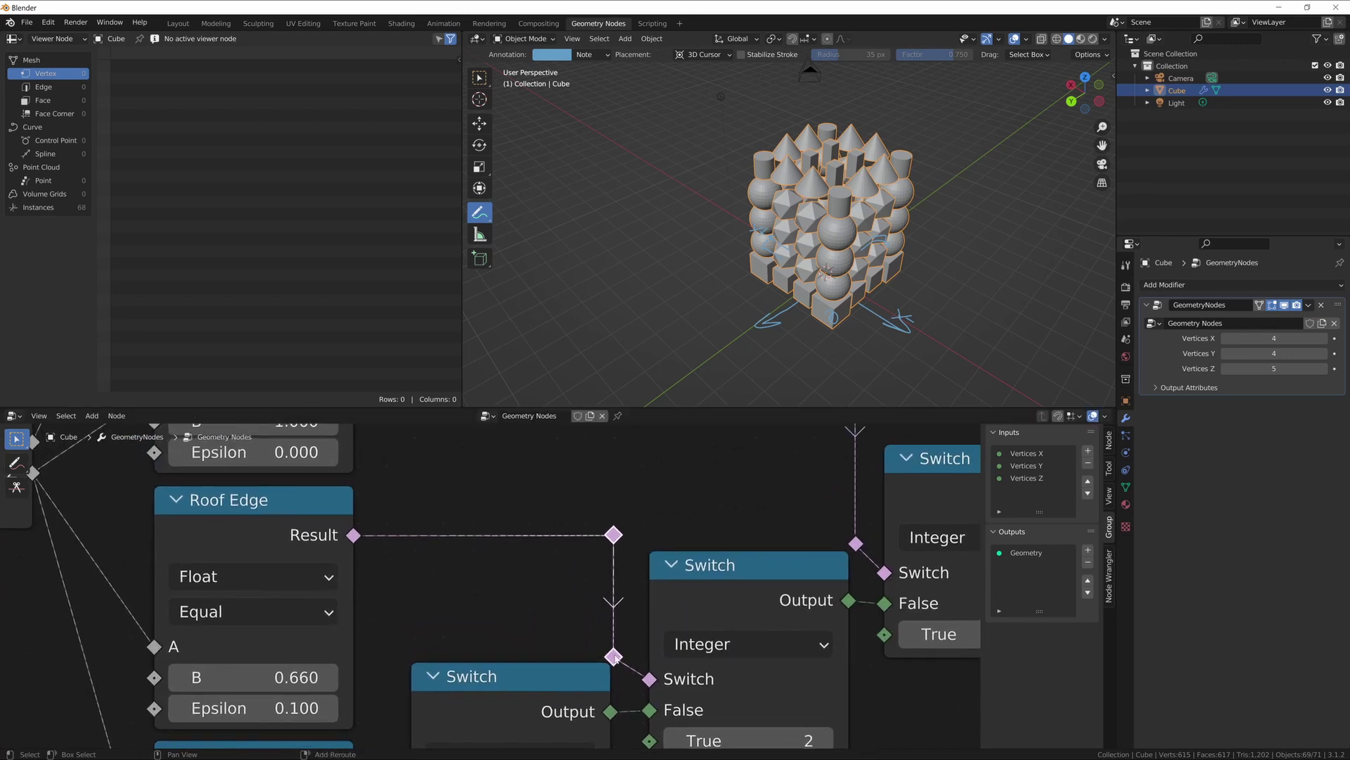
# Step: Save the file as Building Tutorial
pyautogui.scroll(-4, 696, 545)
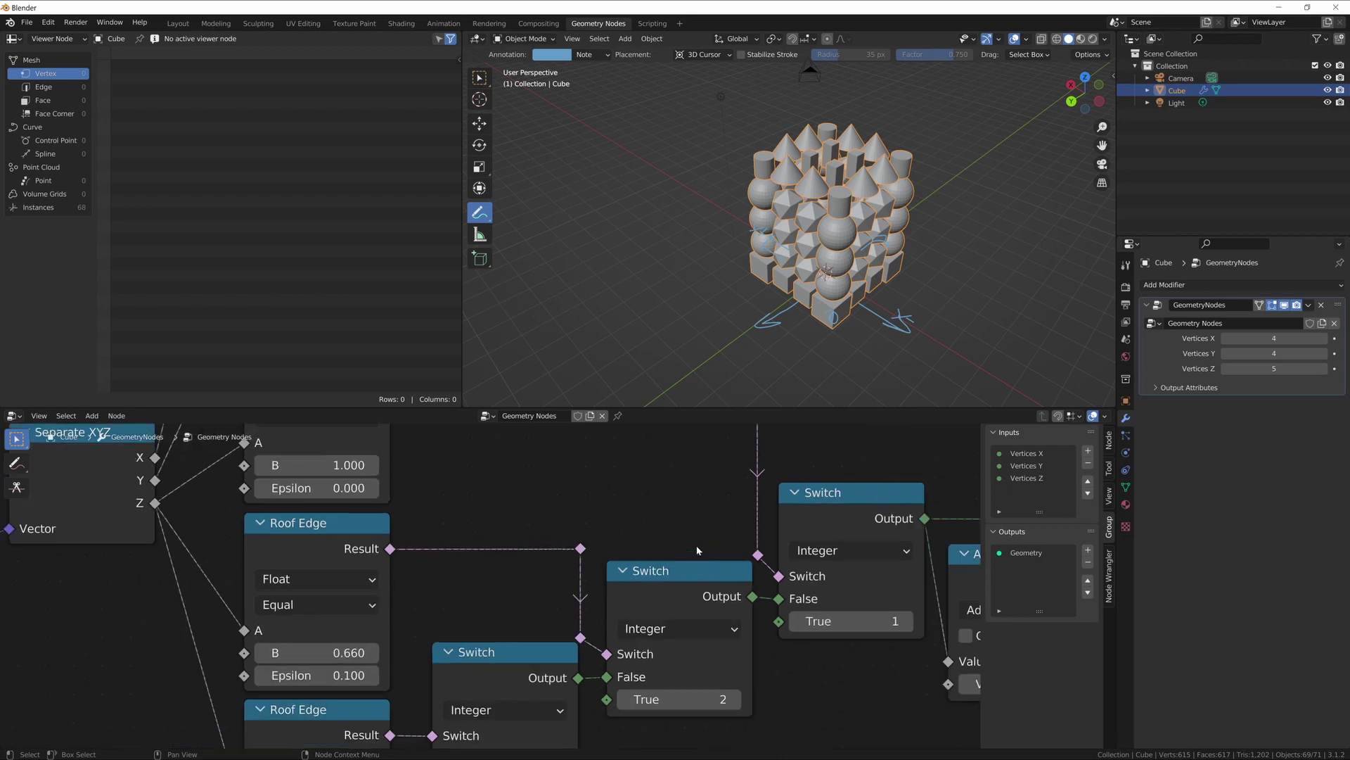
pyautogui.hotkey('ctrl', 's')
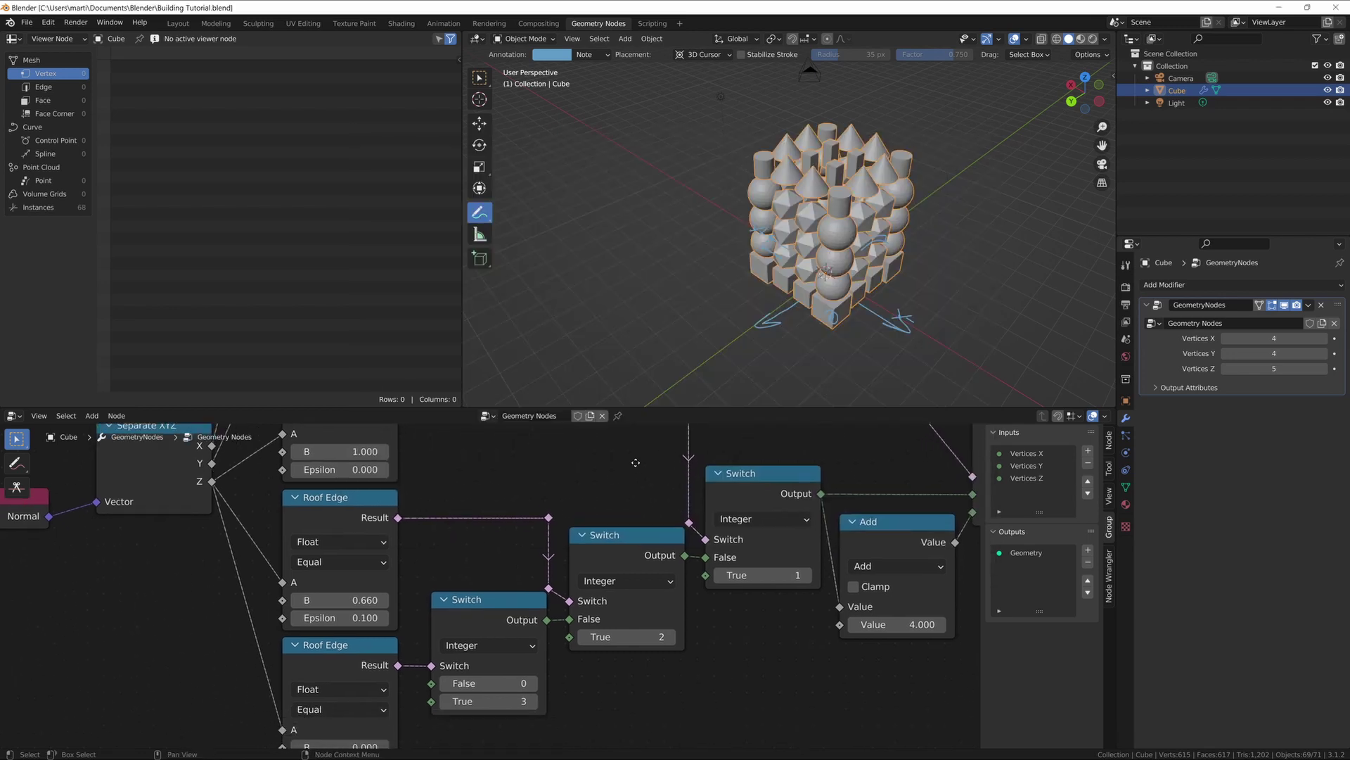
# Step: Add two reroutes to the And-to-Switch link, placing one beside the final Switch's input and the other above it near the And output's height
pyautogui.scroll(-3, 614, 475)
pyautogui.moveTo(680, 481); pyautogui.dragTo(663, 669, button='middle')
pyautogui.moveTo(623, 543)
pyautogui.keyDown('shift'); pyautogui.mouseDown(button='right')
pyautogui.moveTo(660, 537)
pyautogui.moveTo(697, 619)
pyautogui.mouseUp(button='right'); pyautogui.keyUp('shift')
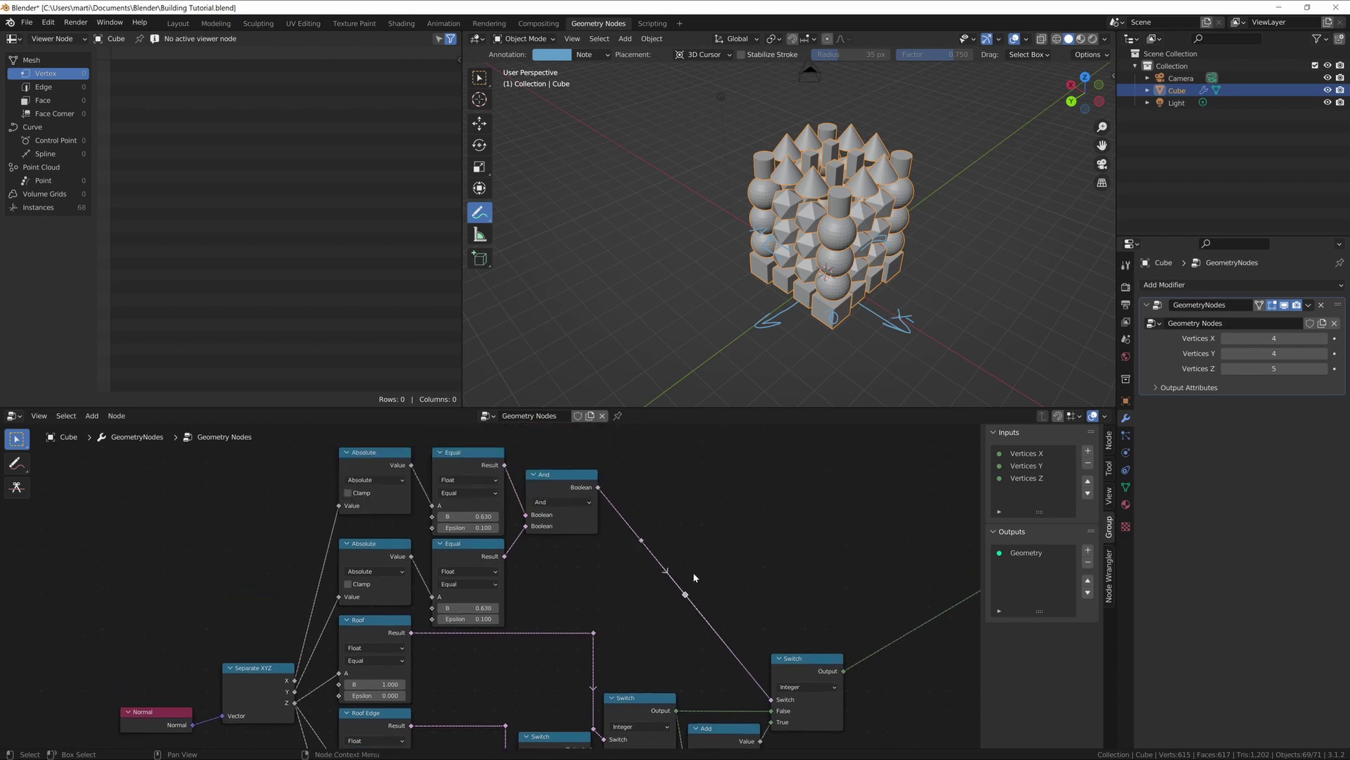
pyautogui.press('g')
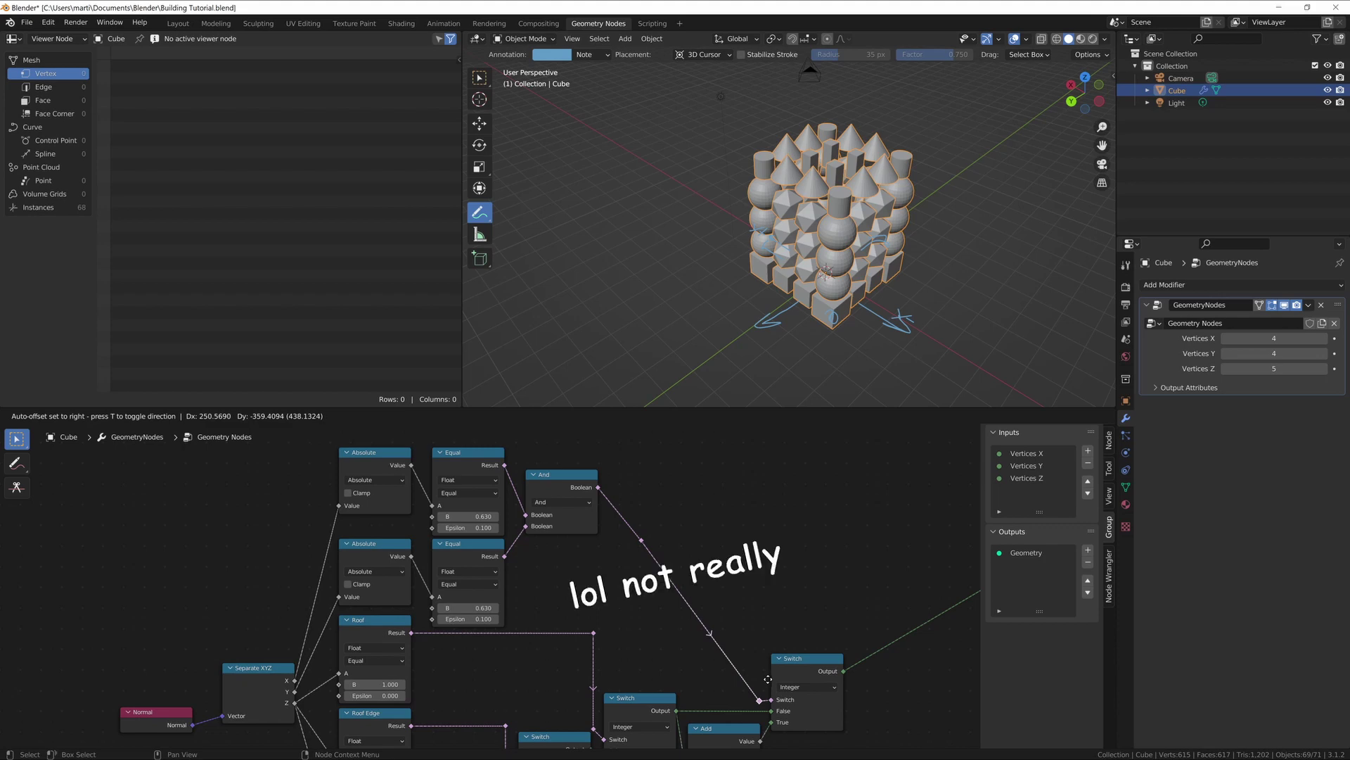
pyautogui.click(766, 679)
pyautogui.press('g')
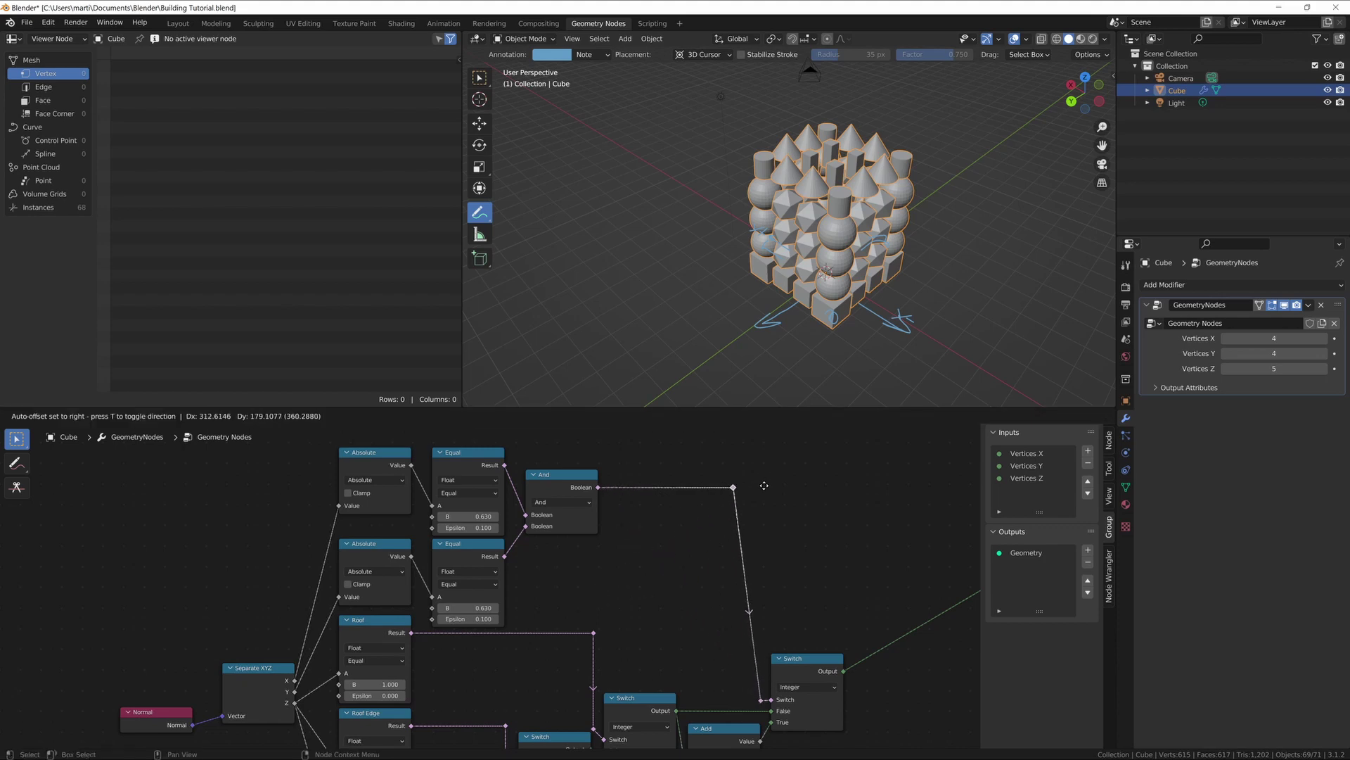
pyautogui.click(789, 485)
# Step: Align the two reroutes on the And link vertically by scaling their X positions to 0
pyautogui.keyDown('shift'); pyautogui.click(761, 700); pyautogui.keyUp('shift')
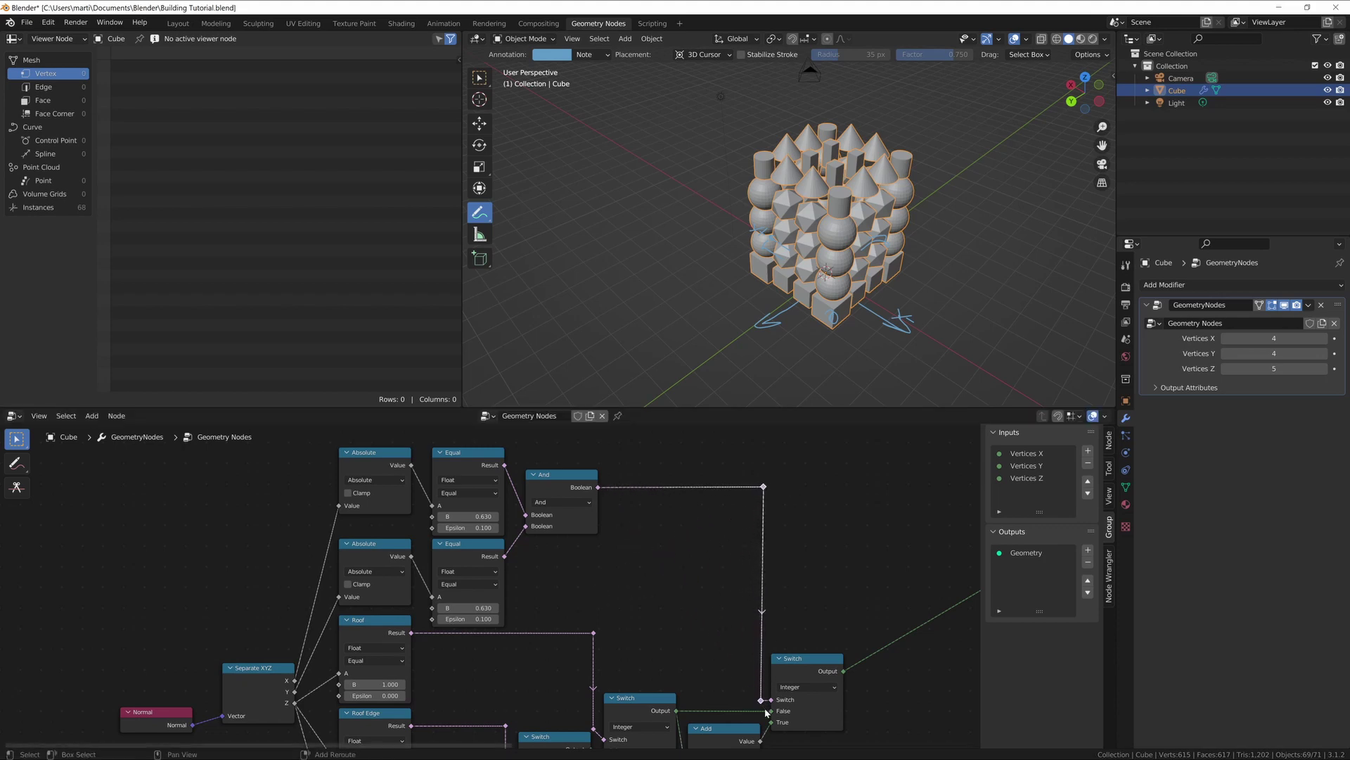
pyautogui.press('s')
pyautogui.press('x')
pyautogui.press('0')
pyautogui.press('Return')
# Step: Adjust the upper reroute's height so it is level with the And node's Boolean output
pyautogui.scroll(5, 834, 541)
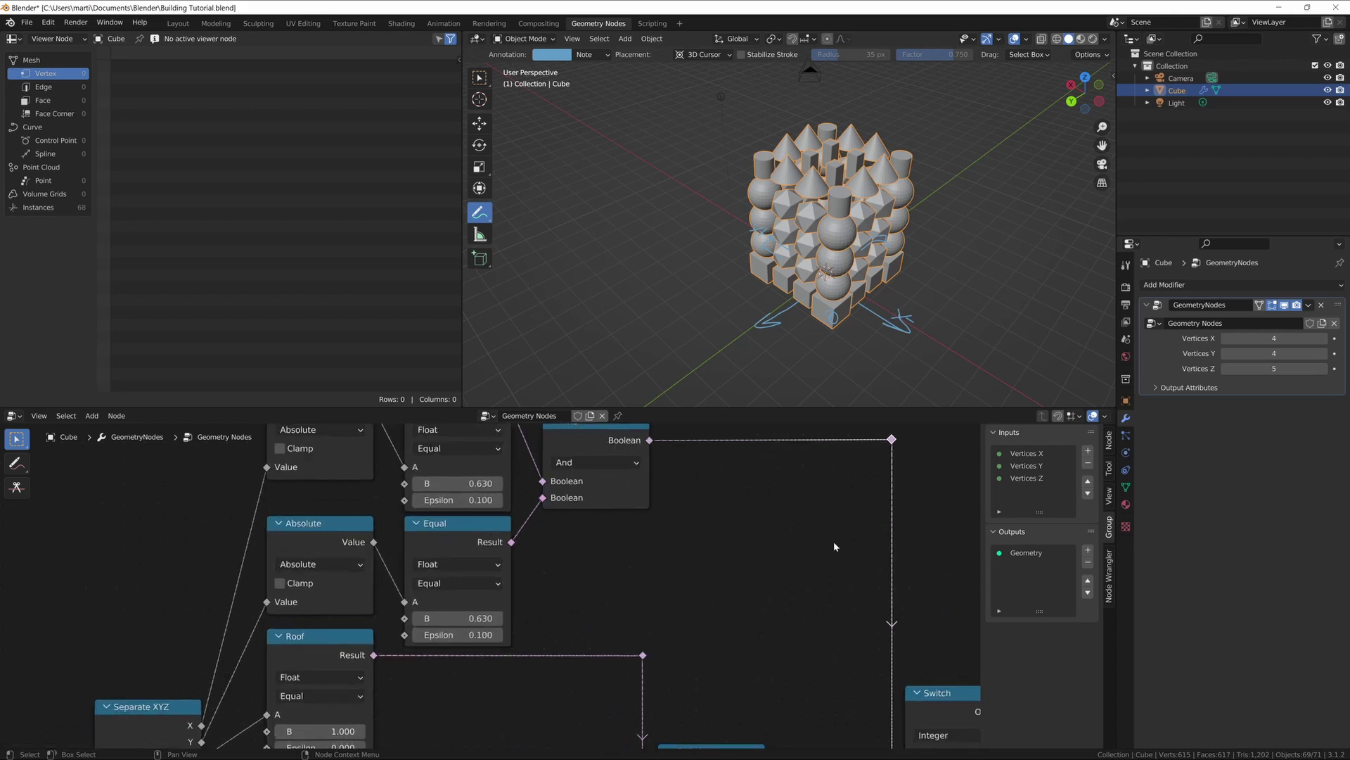
pyautogui.moveTo(707, 521); pyautogui.dragTo(790, 591)
pyautogui.press('g')
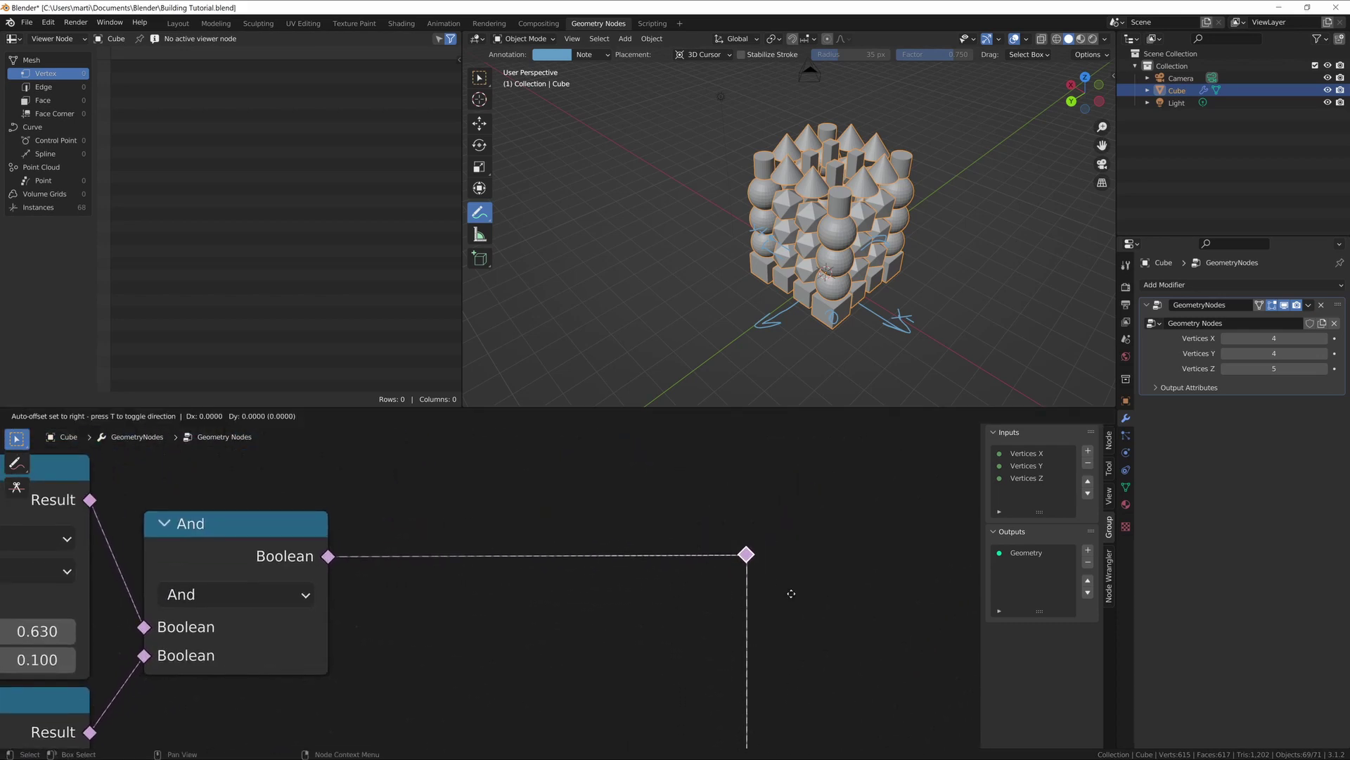
pyautogui.click(793, 594)
# Step: Move the Normal and Separate XYZ nodes up, lining Normal up with the Vector input and Z up with the Roof node's A input
pyautogui.scroll(-7, 793, 595)
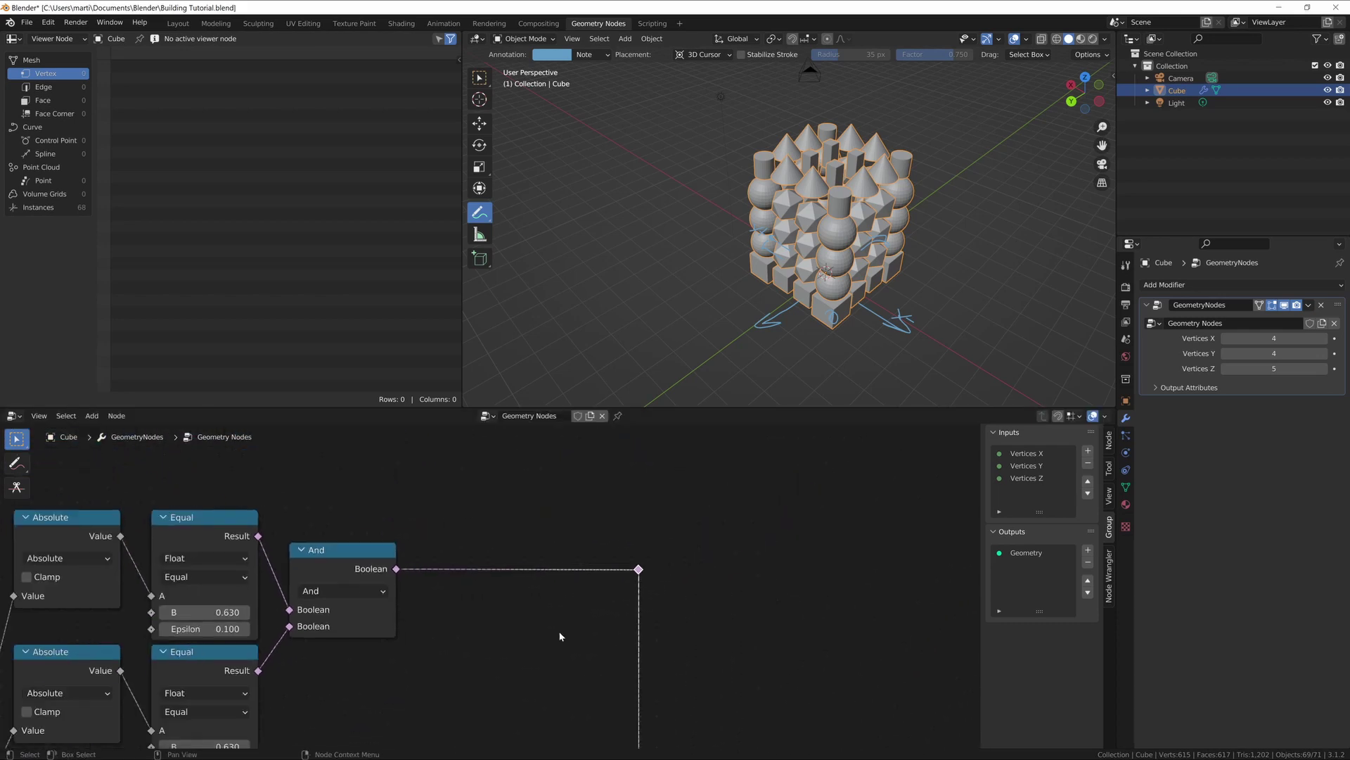
pyautogui.moveTo(672, 634); pyautogui.dragTo(572, 549, button='middle')
pyautogui.scroll(-4, 573, 550)
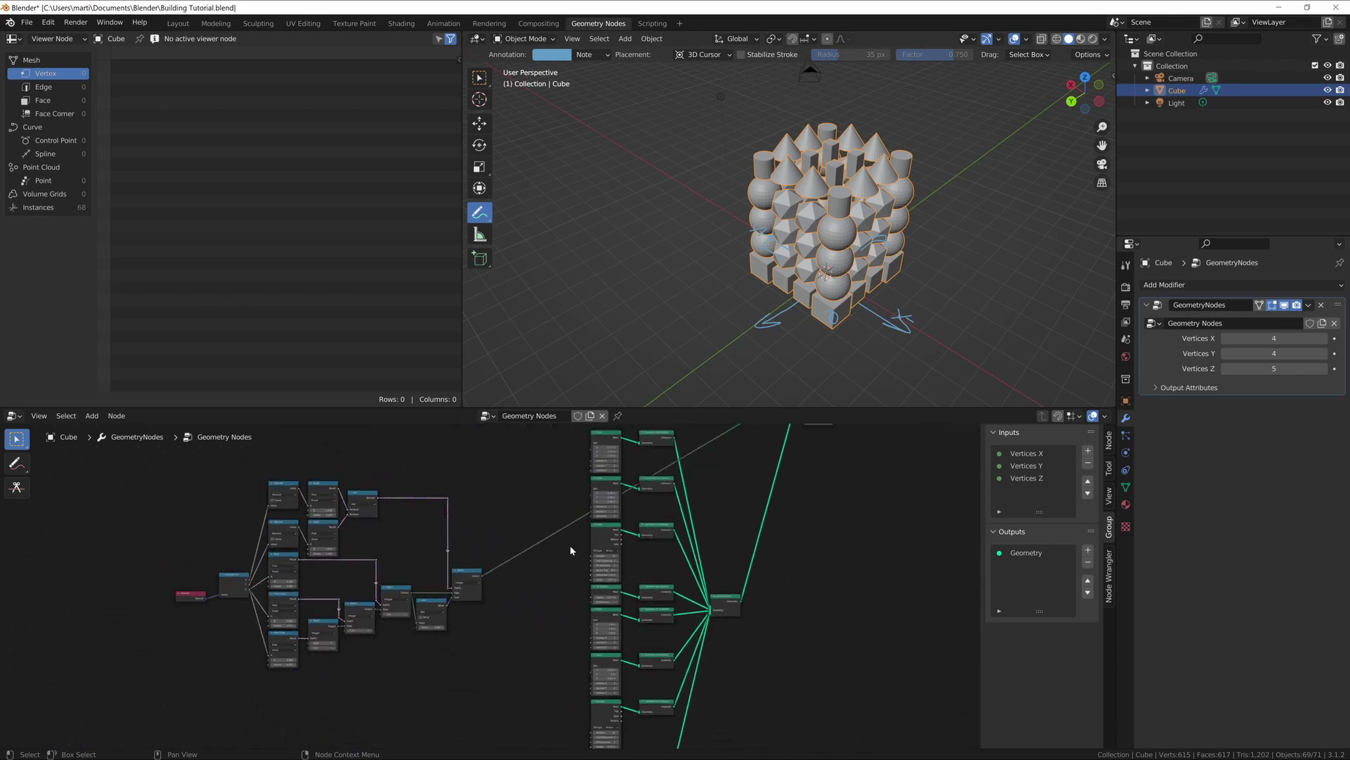
pyautogui.moveTo(505, 602); pyautogui.dragTo(503, 615, button='middle')
pyautogui.scroll(8, 224, 607)
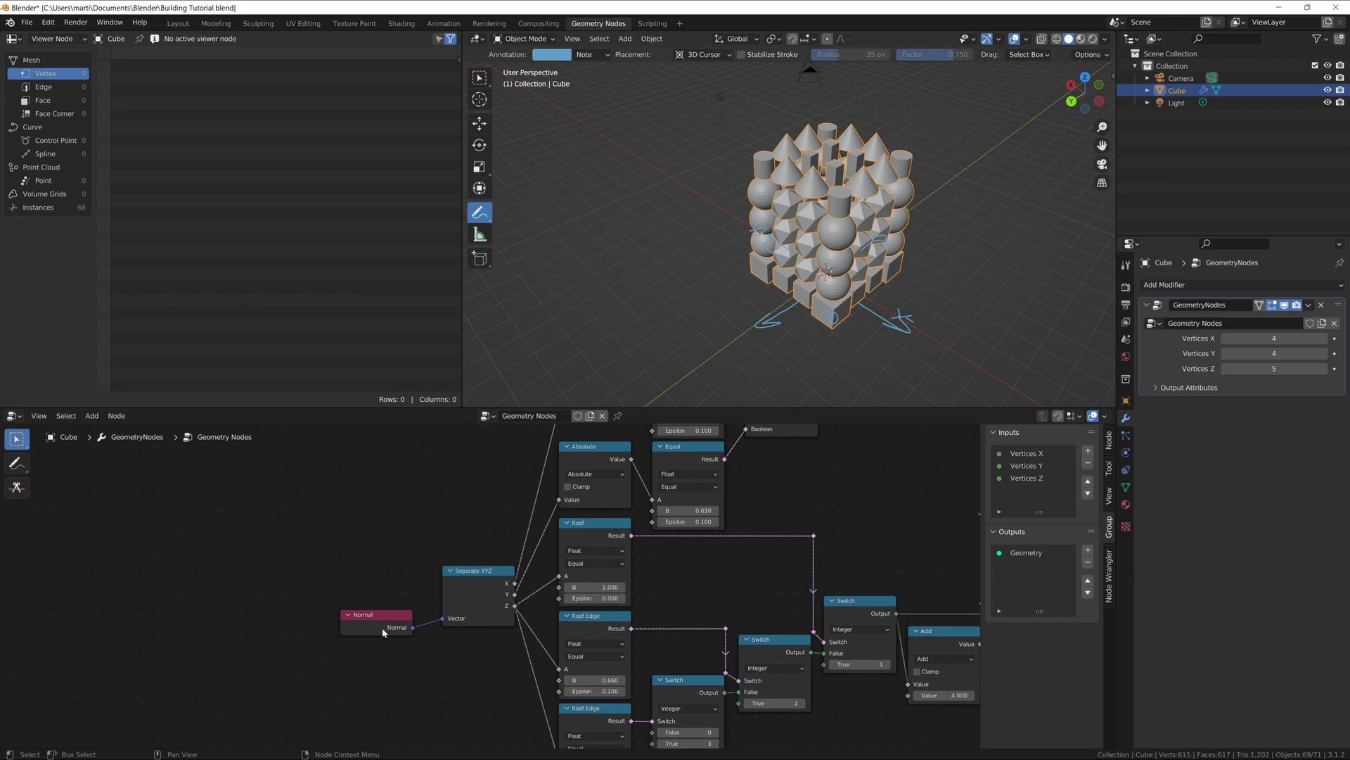
pyautogui.moveTo(380, 614); pyautogui.dragTo(464, 588)
pyautogui.press('b')
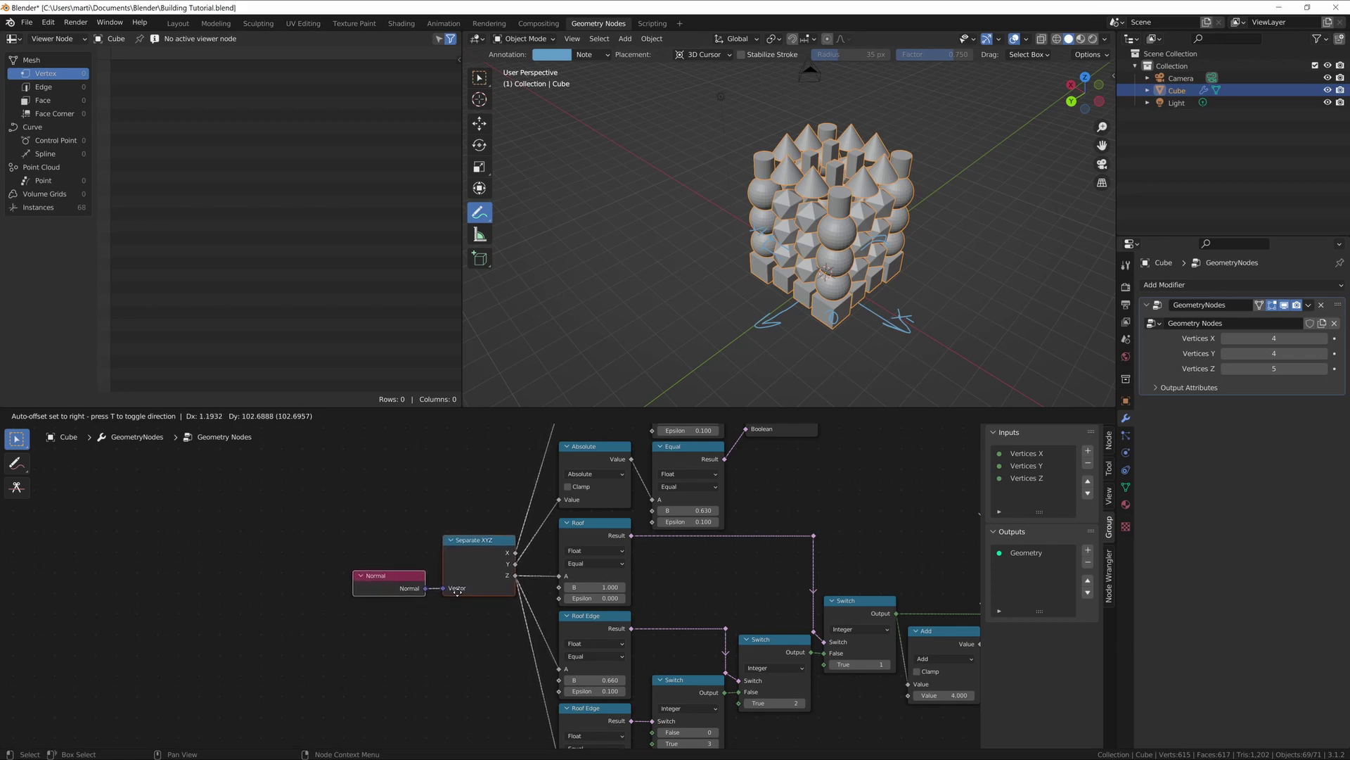
pyautogui.click(457, 591)
pyautogui.scroll(-1, 472, 631)
pyautogui.moveTo(477, 629); pyautogui.dragTo(503, 587, button='middle')
pyautogui.scroll(6, 388, 601)
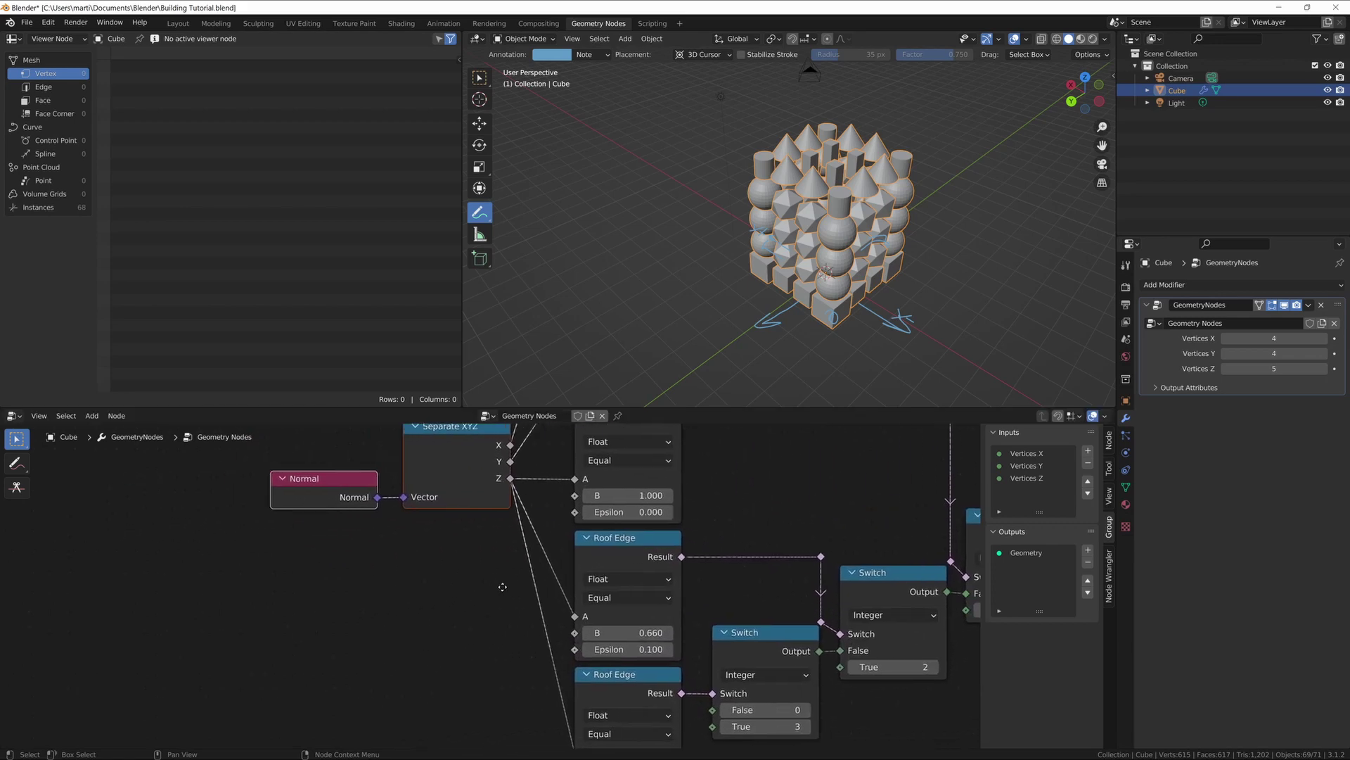
pyautogui.scroll(3, 531, 498)
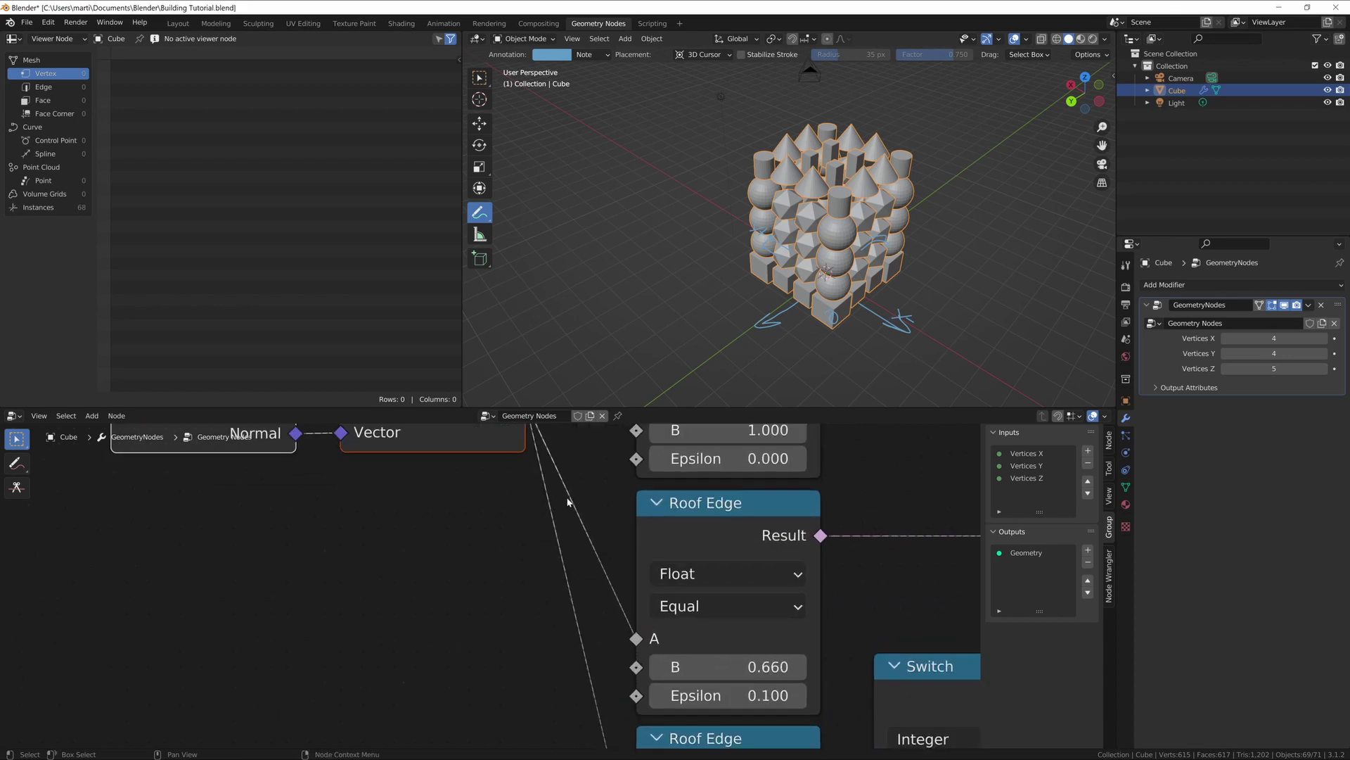
# Step: Fine-tune the height of the Normal and Separate XYZ nodes so Z is level with the Roof node's A input
pyautogui.moveTo(536, 500); pyautogui.dragTo(547, 669, button='middle')
pyautogui.press('g')
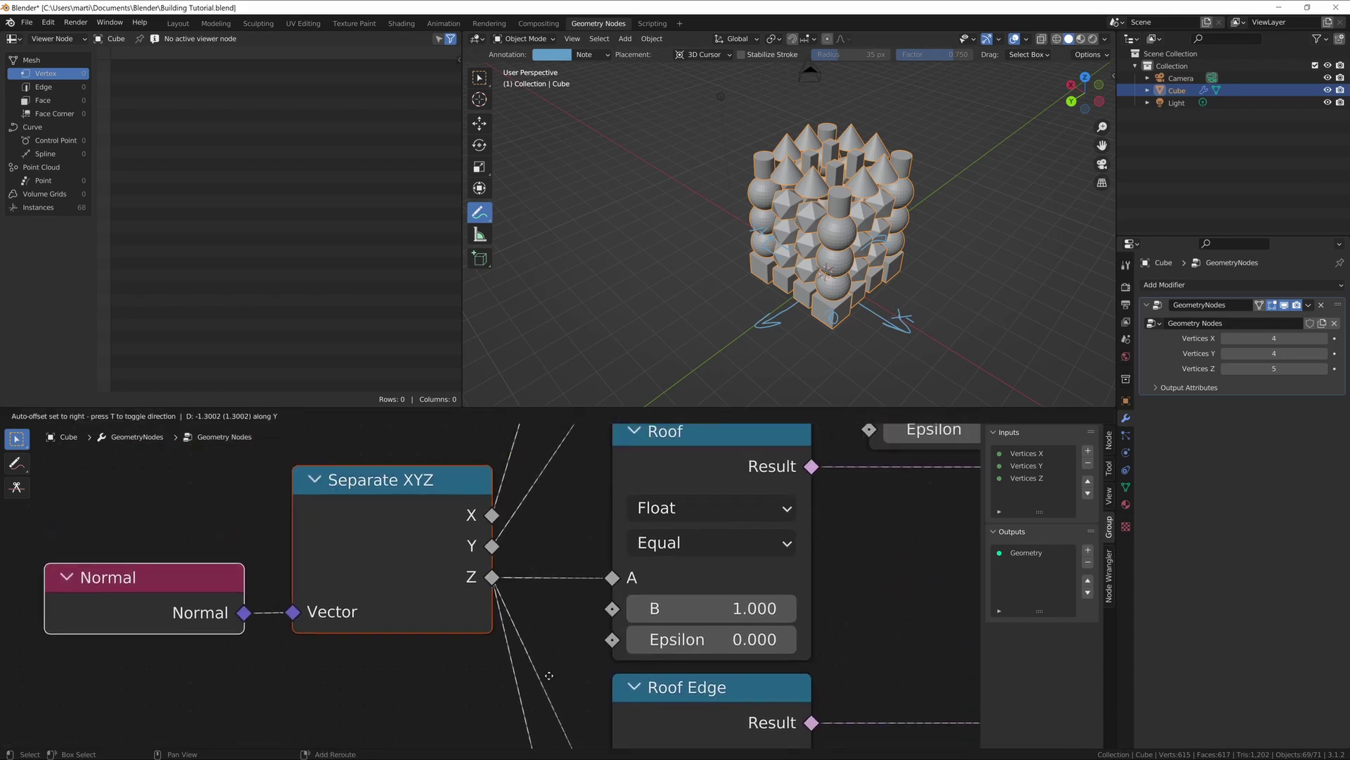
pyautogui.click(553, 672)
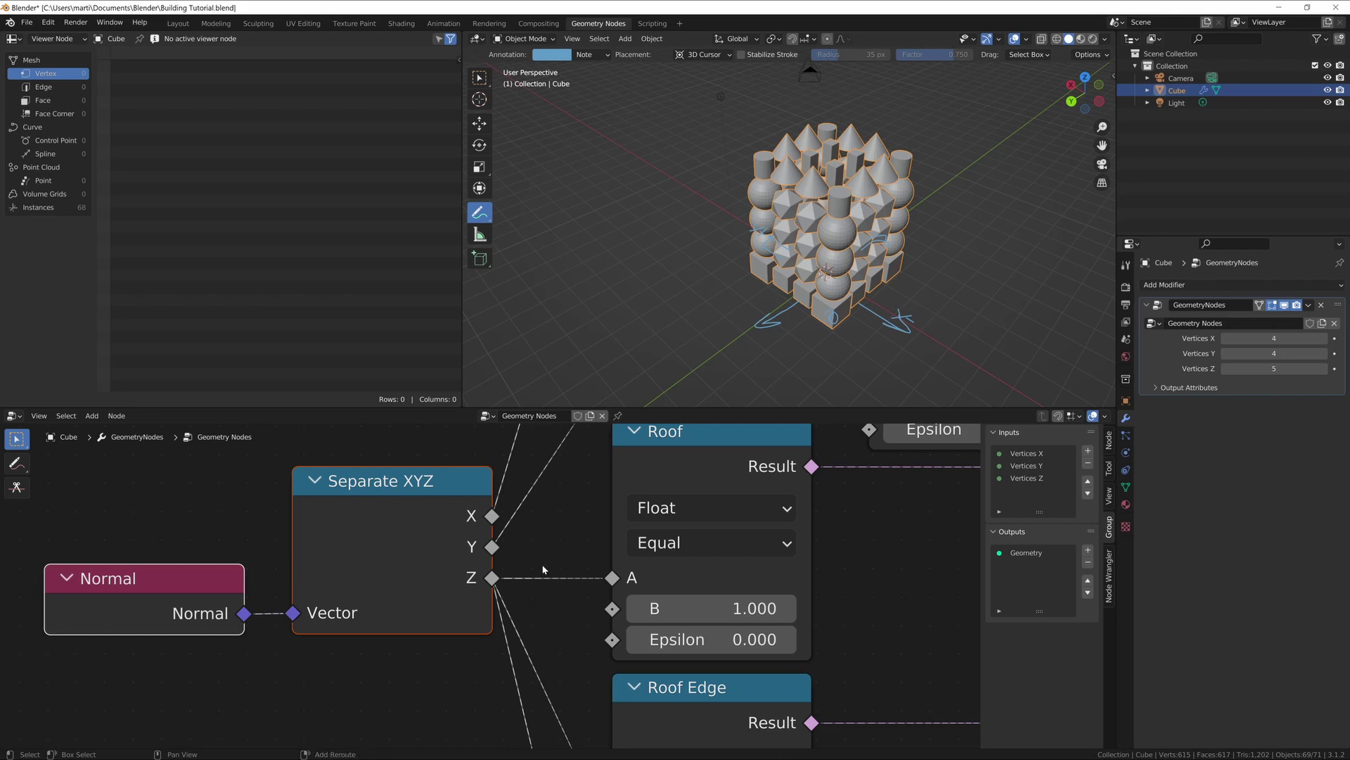
# Step: Add three reroutes to the Z links towards Roof and the two Roof Edge nodes, and link the first reroute into the second
pyautogui.keyDown('shift'); pyautogui.moveTo(531, 567); pyautogui.dragTo(522, 610, button='right'); pyautogui.keyUp('shift')
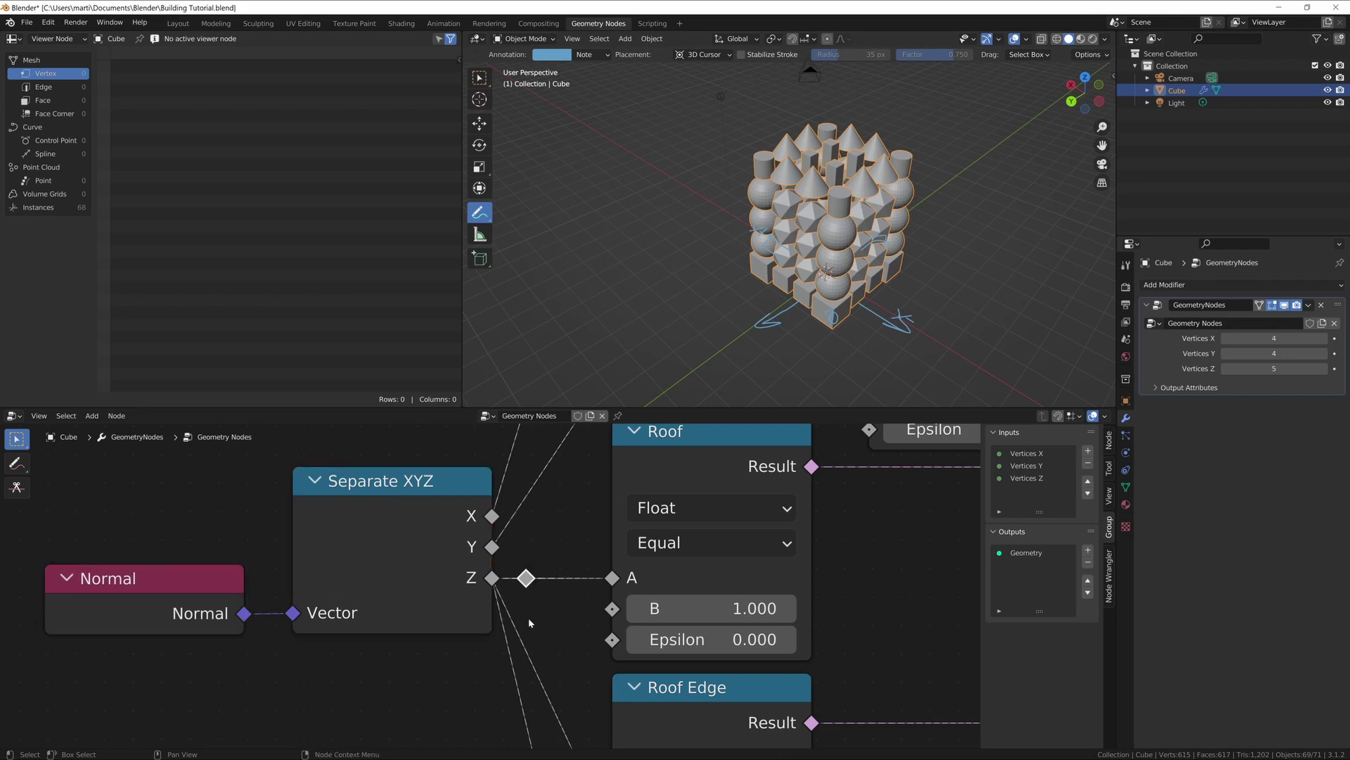
pyautogui.scroll(-3, 528, 618)
pyautogui.keyDown('shift'); pyautogui.moveTo(544, 522); pyautogui.dragTo(524, 571, button='right'); pyautogui.keyUp('shift')
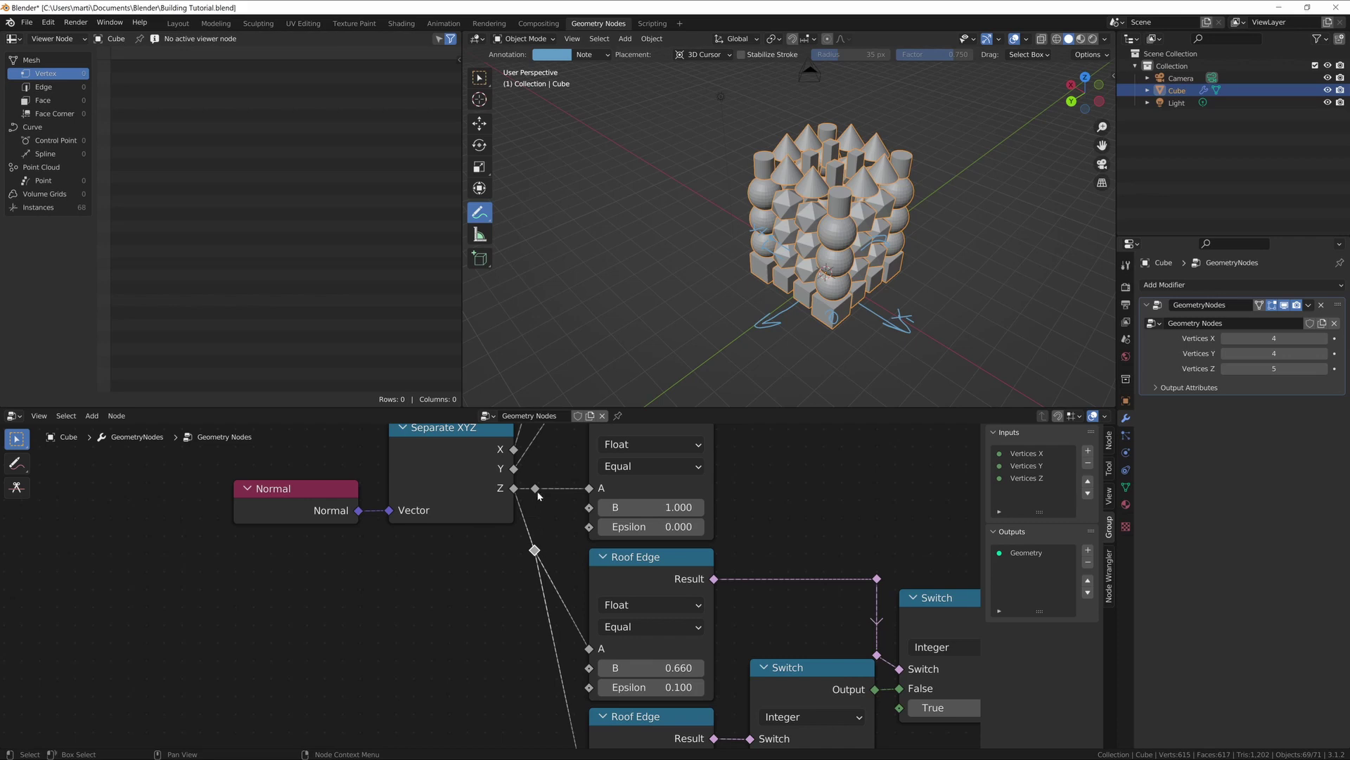
pyautogui.keyDown('shift'); pyautogui.moveTo(557, 625); pyautogui.dragTo(538, 657, button='right'); pyautogui.keyUp('shift')
pyautogui.moveTo(535, 487); pyautogui.dragTo(531, 552)
# Step: Align the three Z-link reroutes in a vertical line by scaling their X positions to 0
pyautogui.click(535, 550)
pyautogui.keyDown('shift'); pyautogui.scroll(-1, 531, 563); pyautogui.keyUp('shift')
pyautogui.keyDown('shift'); pyautogui.click(536, 464); pyautogui.keyUp('shift')
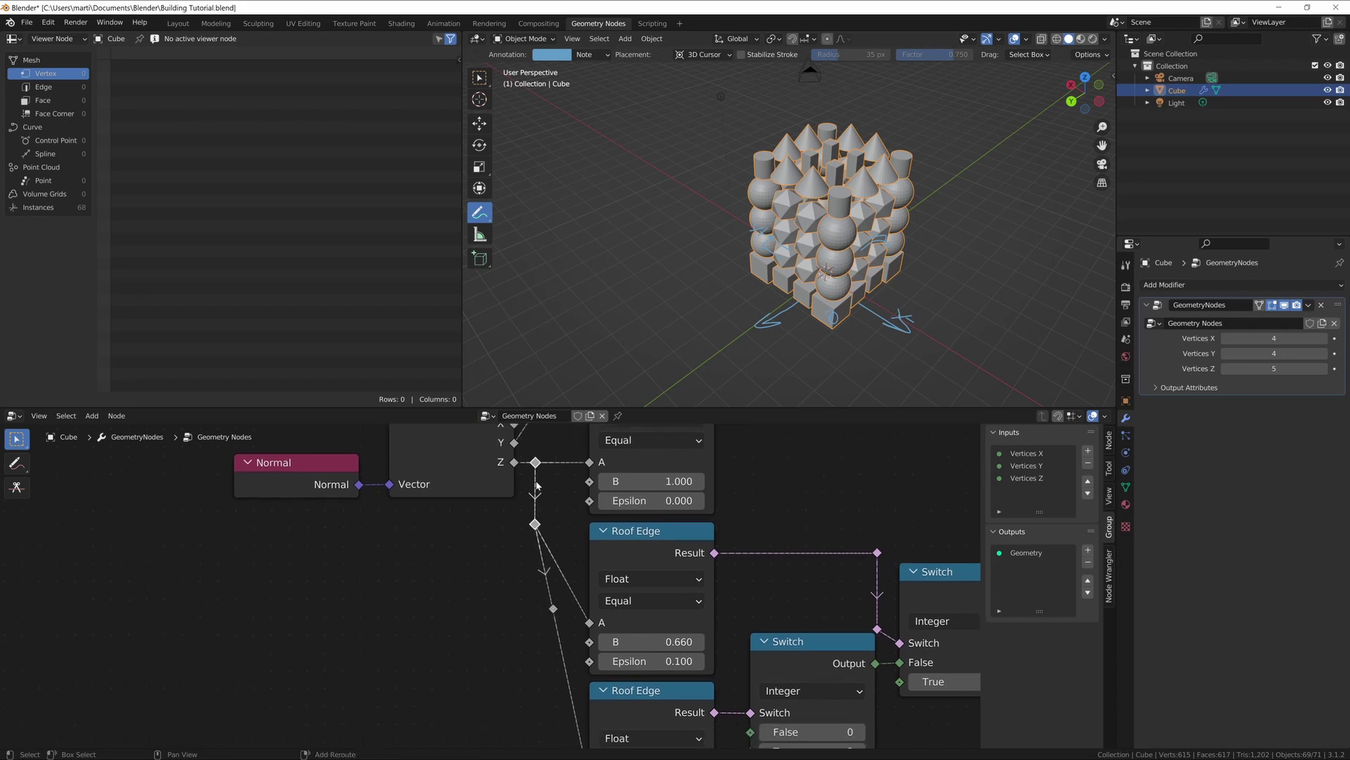
pyautogui.press('s')
pyautogui.press('x')
pyautogui.press('0')
pyautogui.press('Return')
pyautogui.keyDown('shift'); pyautogui.click(554, 607); pyautogui.keyUp('shift')
pyautogui.hotkey('shift', '=')
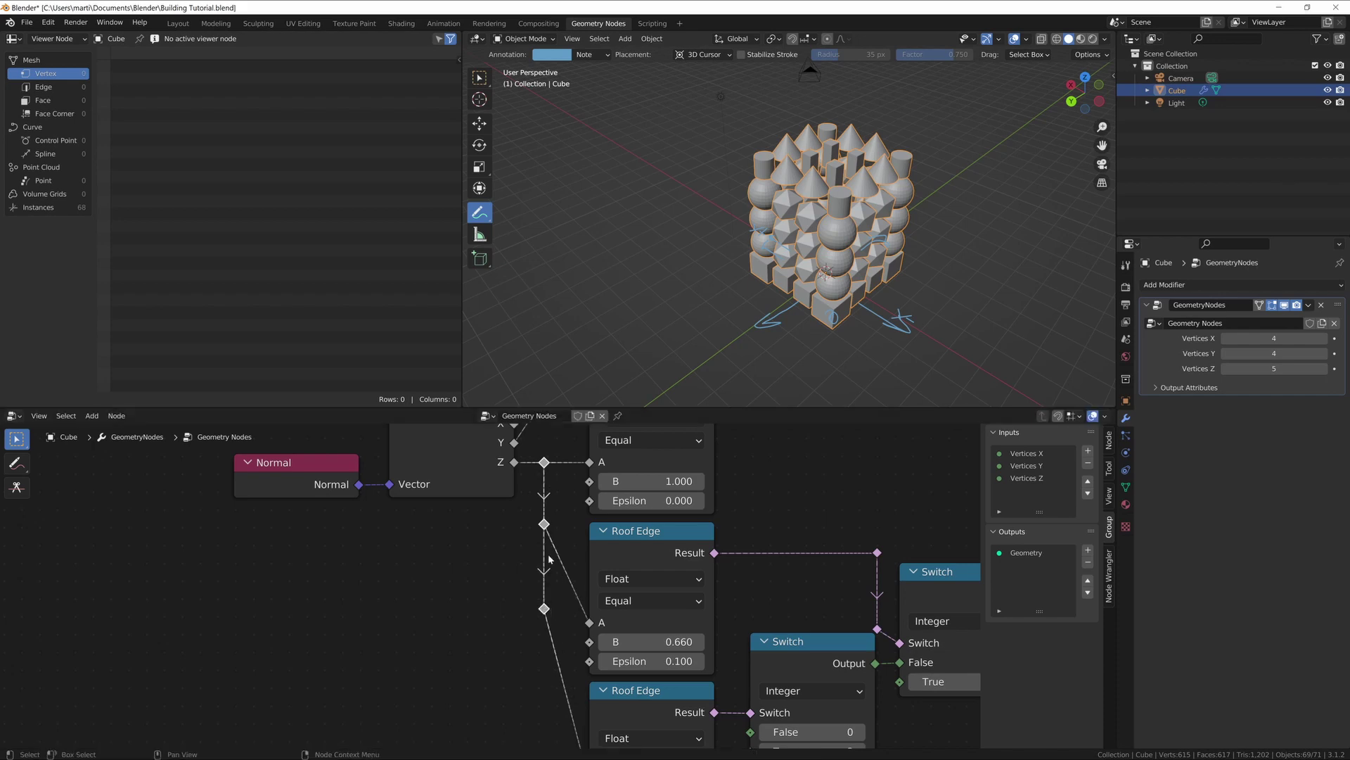
# Step: Lower the middle and bottom reroutes so each is level with the A input of its Roof Edge node
pyautogui.click(539, 535)
pyautogui.moveTo(545, 527); pyautogui.dragTo(546, 621)
pyautogui.click(548, 623)
pyautogui.click(544, 609)
pyautogui.moveTo(513, 668); pyautogui.dragTo(501, 499, button='middle')
pyautogui.press('g')
pyautogui.press('y')
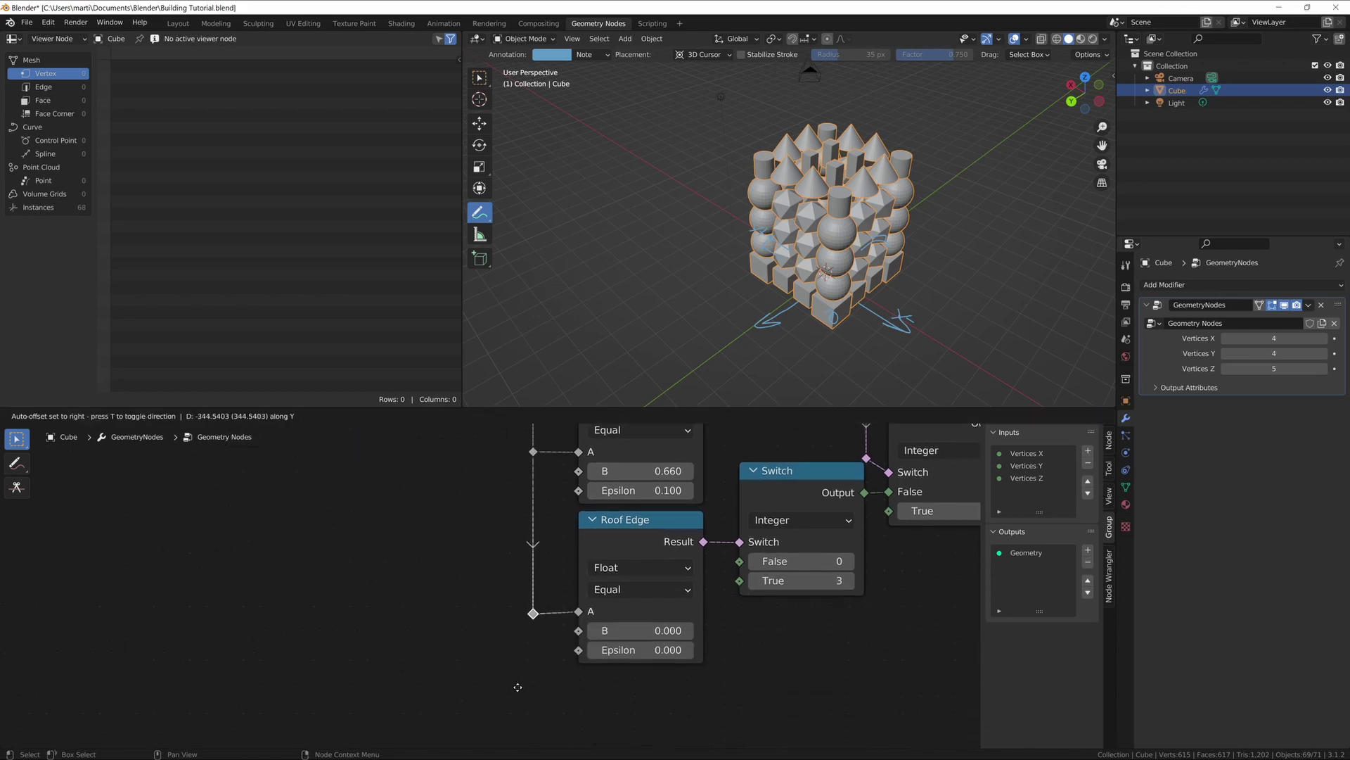
pyautogui.click(518, 685)
# Step: Save the tidied node tree in the existing Building Tutorial.blend file
pyautogui.scroll(-6, 652, 639)
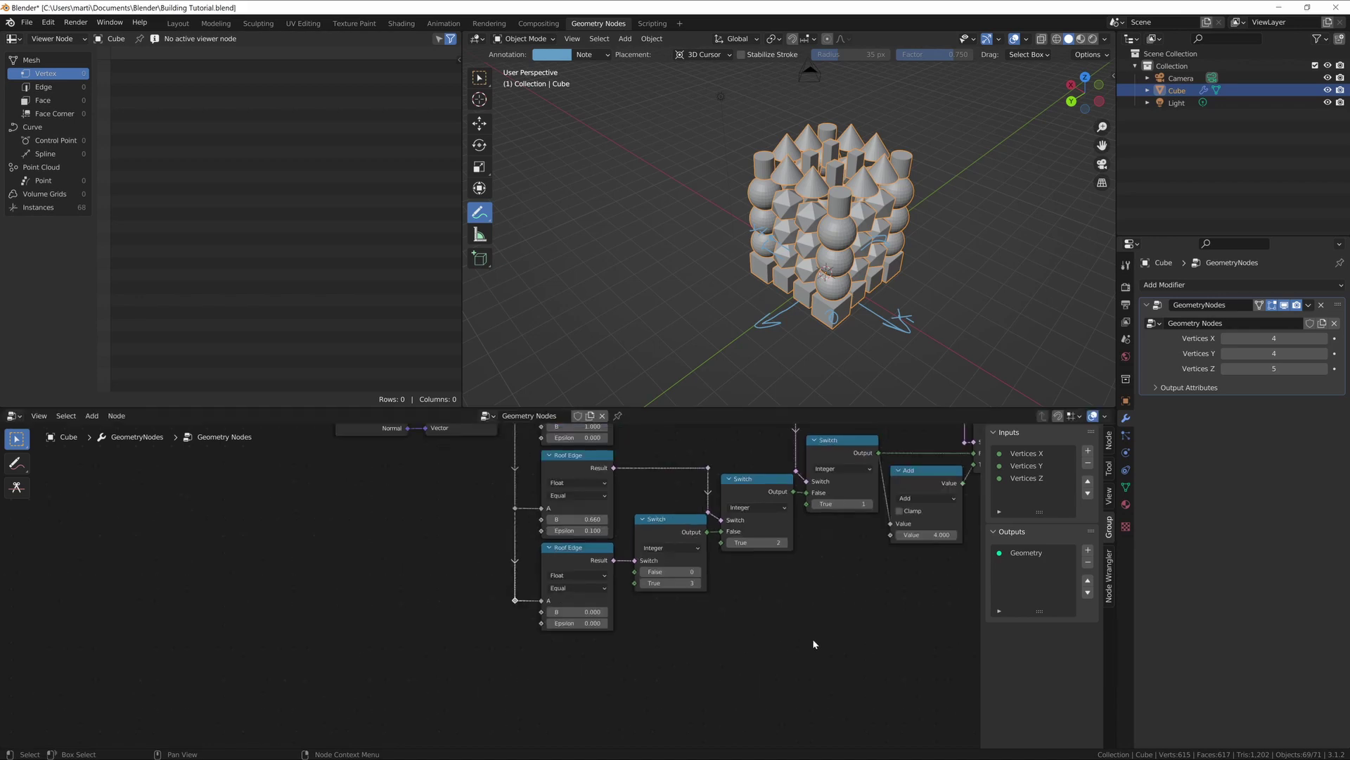
pyautogui.moveTo(727, 605); pyautogui.dragTo(684, 709, button='middle')
pyautogui.moveTo(660, 516); pyautogui.dragTo(528, 543, button='middle')
pyautogui.scroll(-5, 546, 549)
pyautogui.scroll(-2, 501, 592)
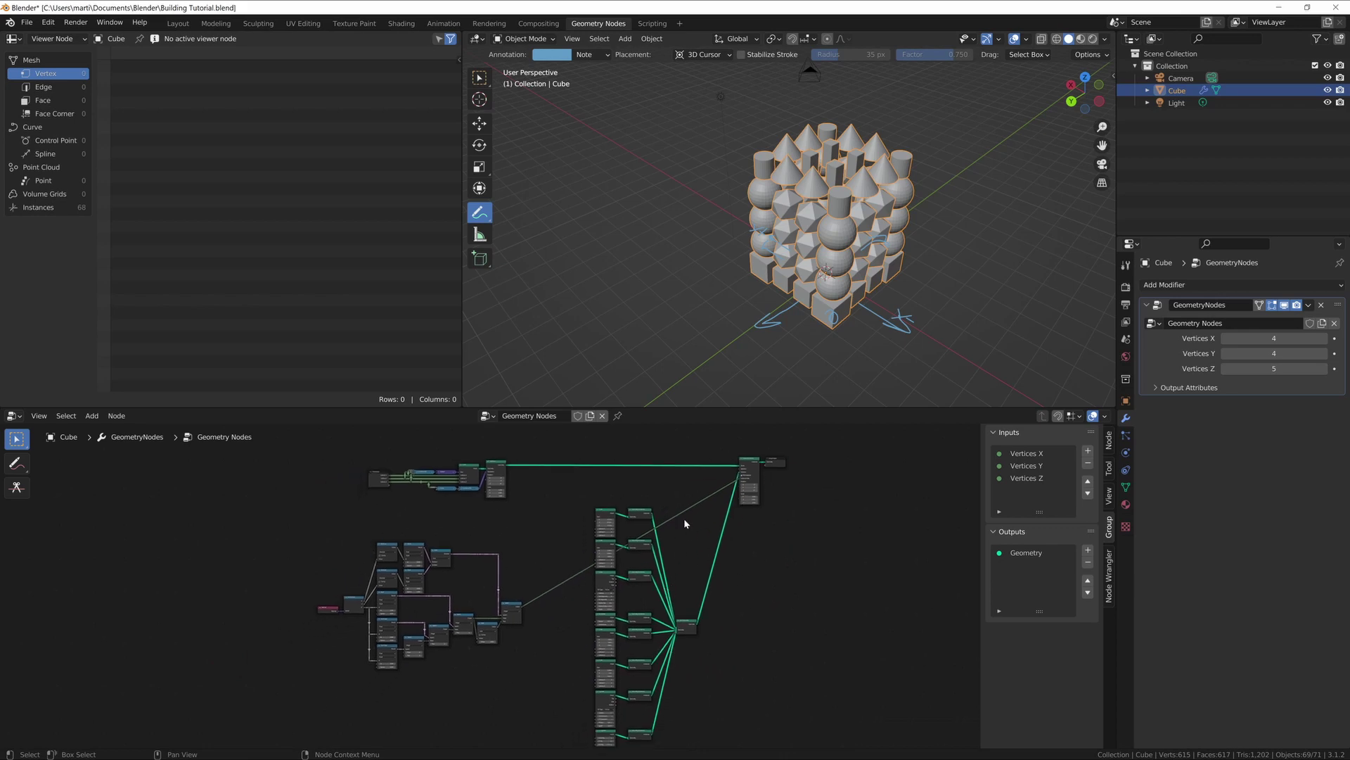
pyautogui.scroll(1, 661, 588)
pyautogui.hotkey('ctrl', 's')
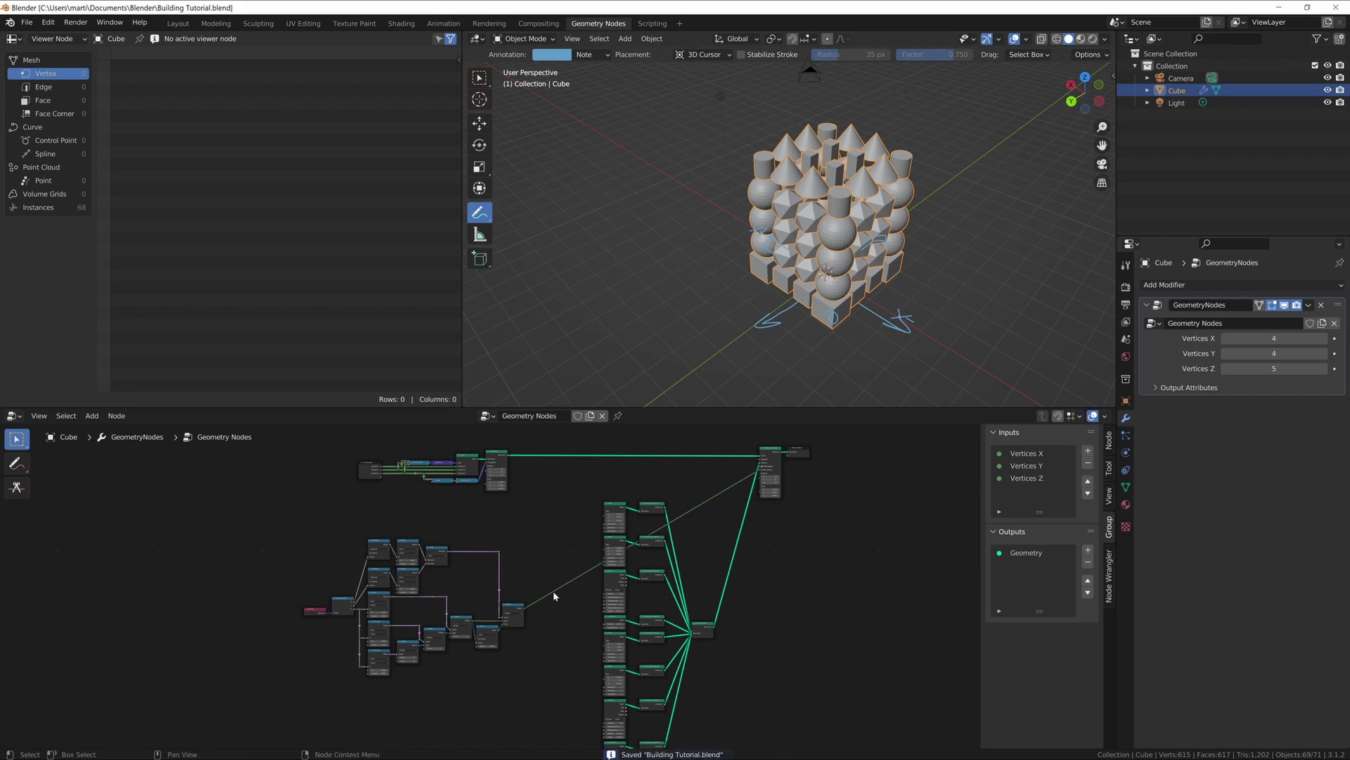
pyautogui.scroll(2, 554, 593)
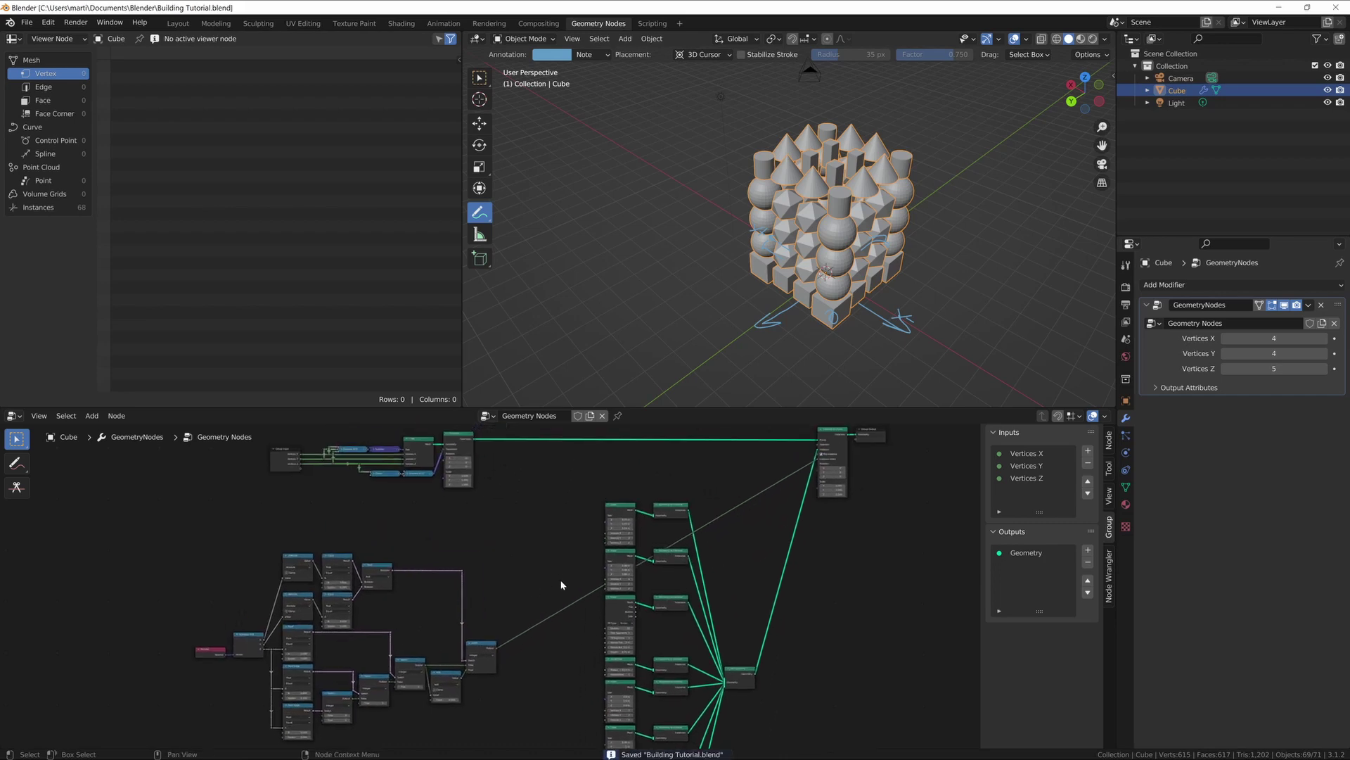
pyautogui.scroll(-3, 561, 585)
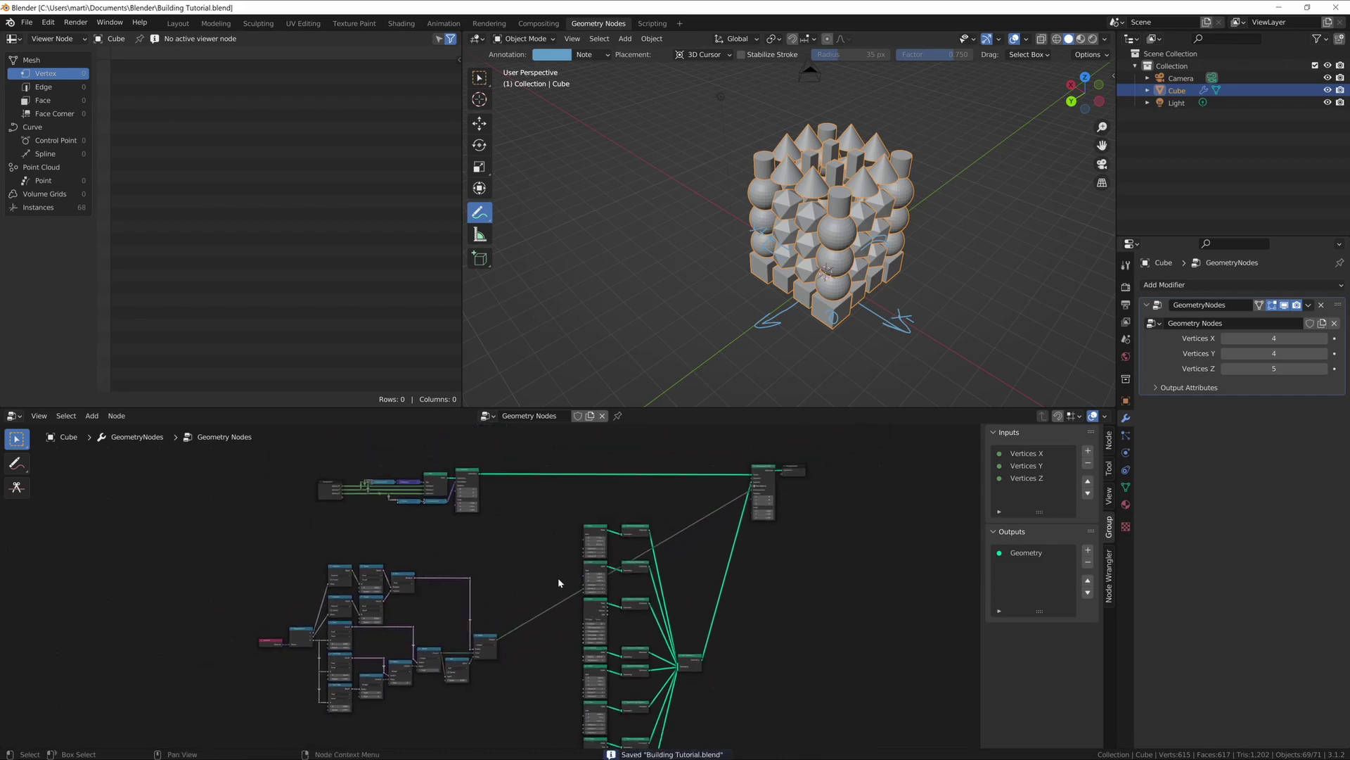
pyautogui.scroll(-3, 804, 600)
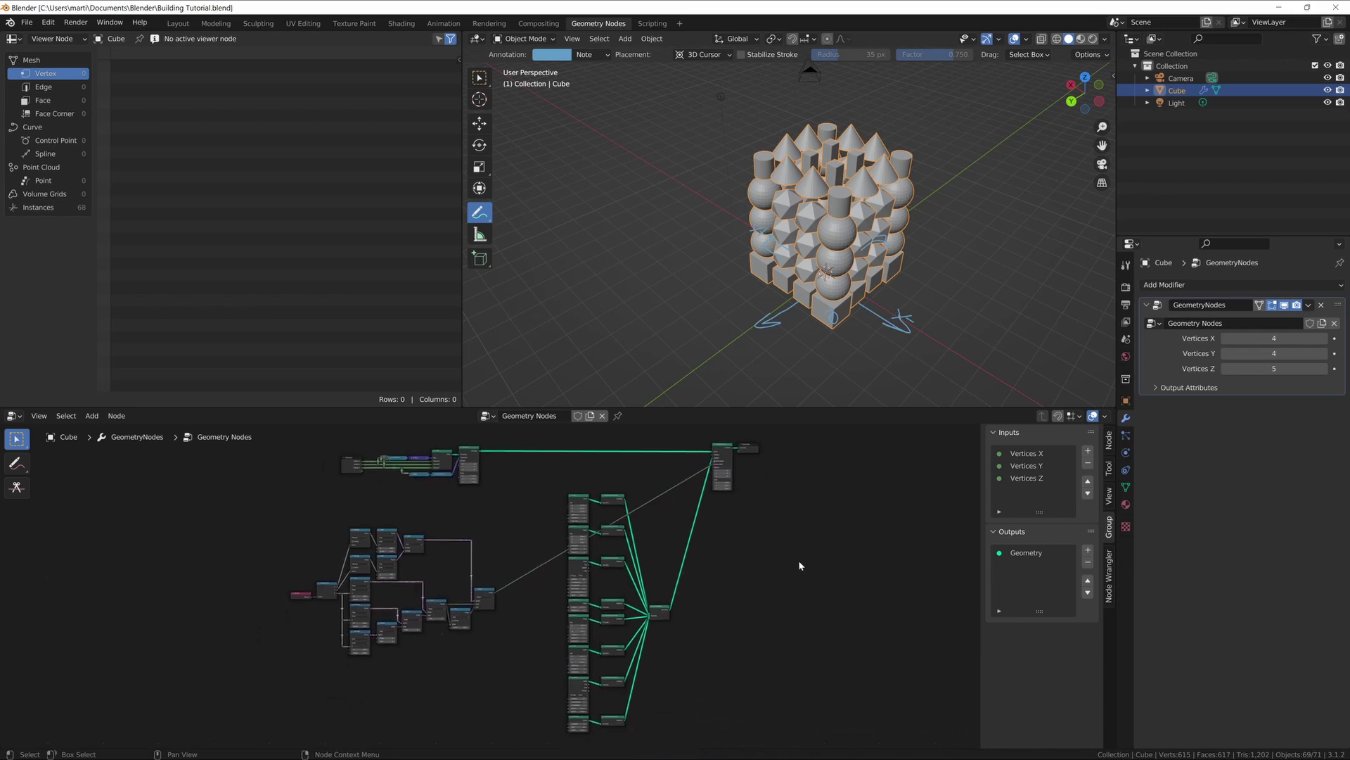